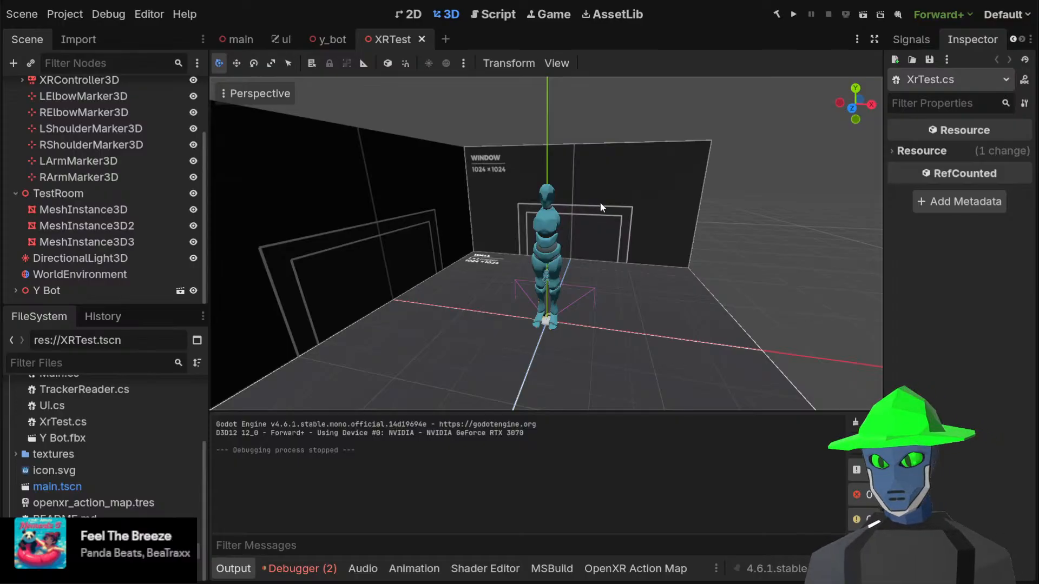
Collapse the XROrigin3D and TestRoom branches in the scene tree and select the Y Bot node
{"action": "scroll", "coordinate": [163, 160], "scroll_direction": "up", "scroll_amount": 3}
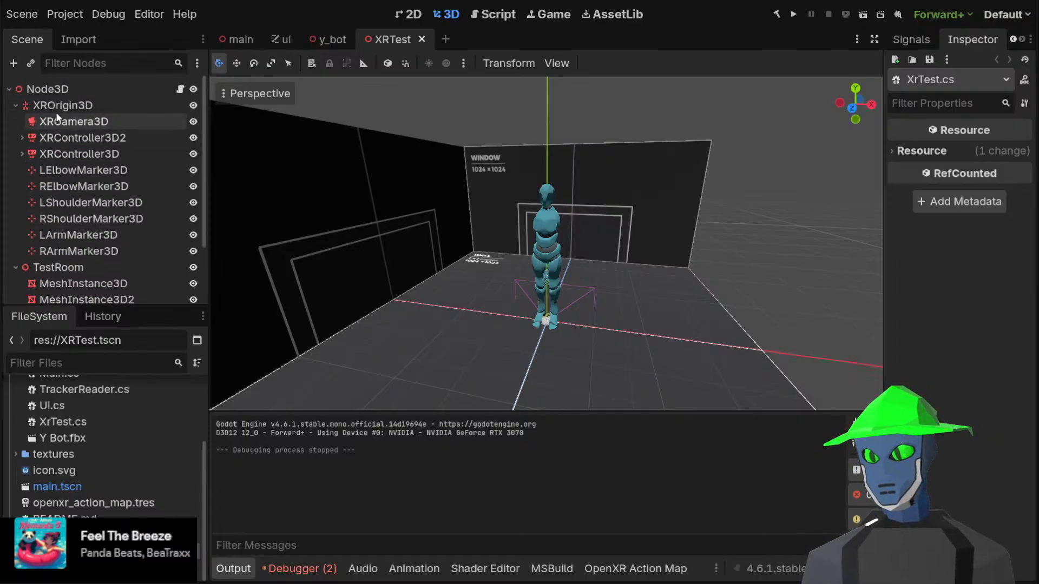
{"action": "left_click", "coordinate": [16, 104]}
{"action": "left_click", "coordinate": [15, 121]}
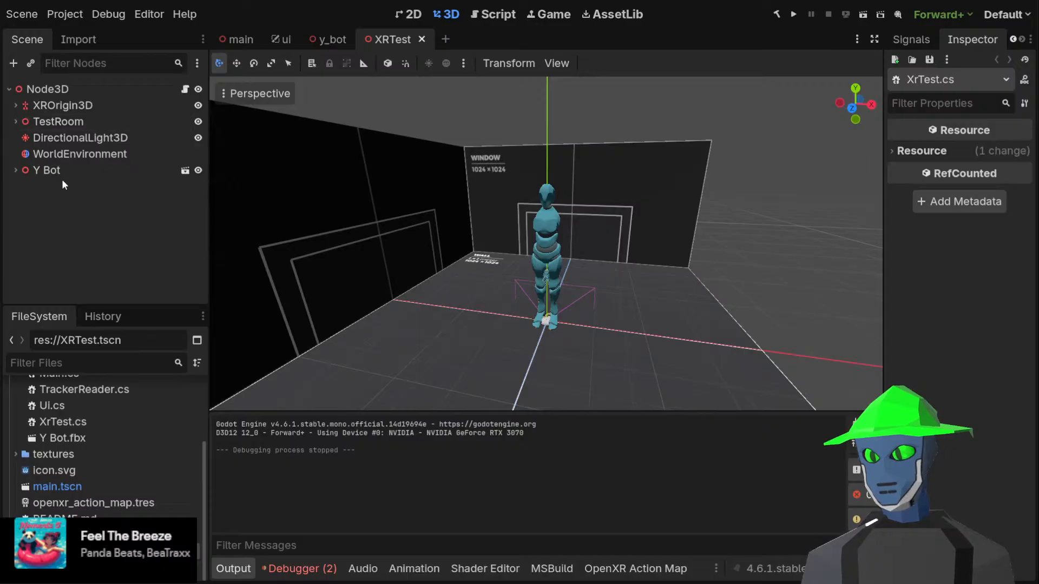
{"action": "left_click", "coordinate": [71, 171]}
Expand XROrigin3D and look through its elbow, shoulder and arm Marker3D nodes
{"action": "left_click", "coordinate": [15, 105]}
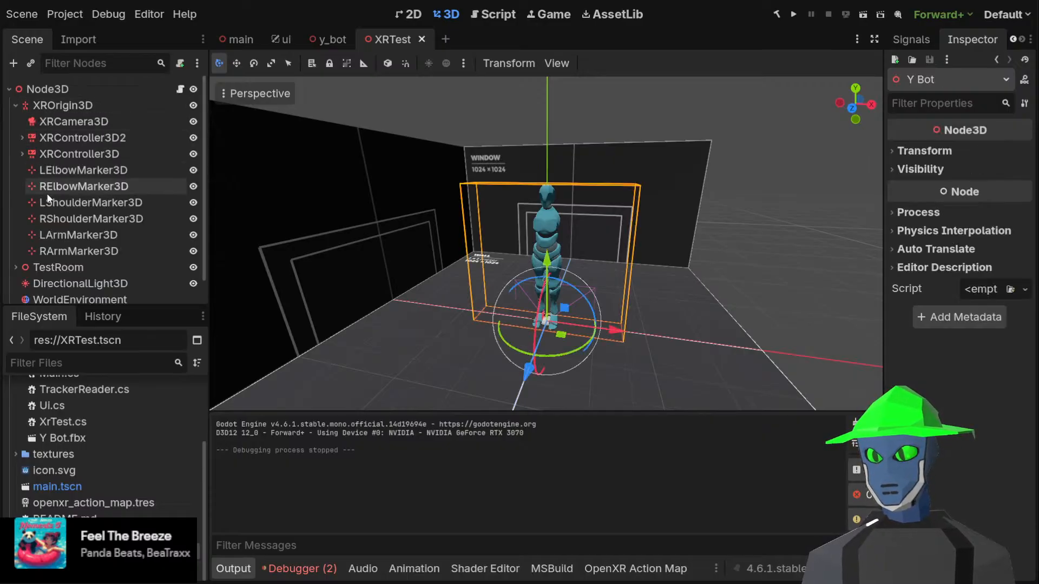
{"action": "left_click", "coordinate": [54, 170]}
{"action": "left_click", "coordinate": [64, 189]}
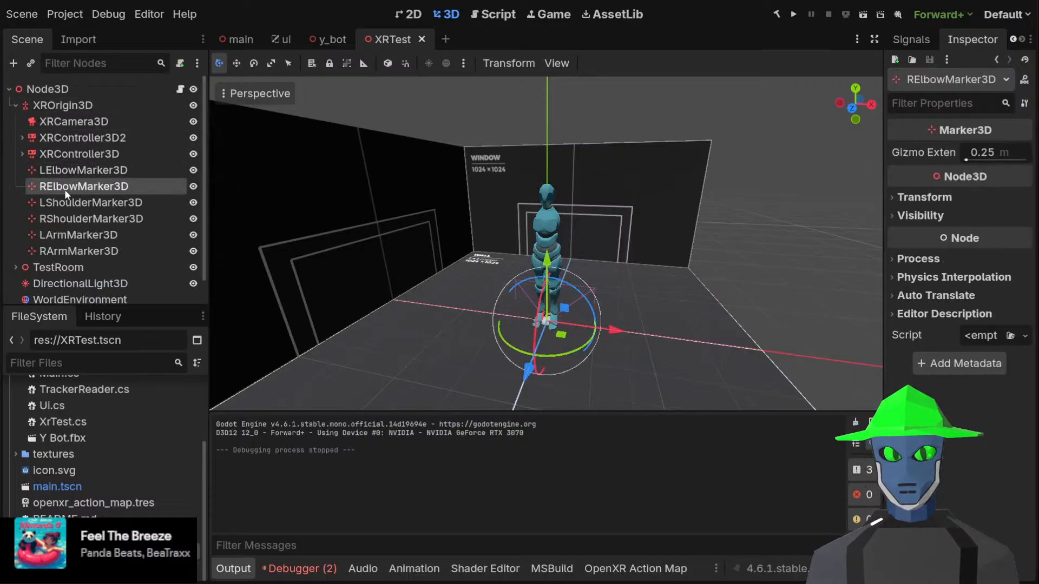
{"action": "left_click", "coordinate": [63, 203]}
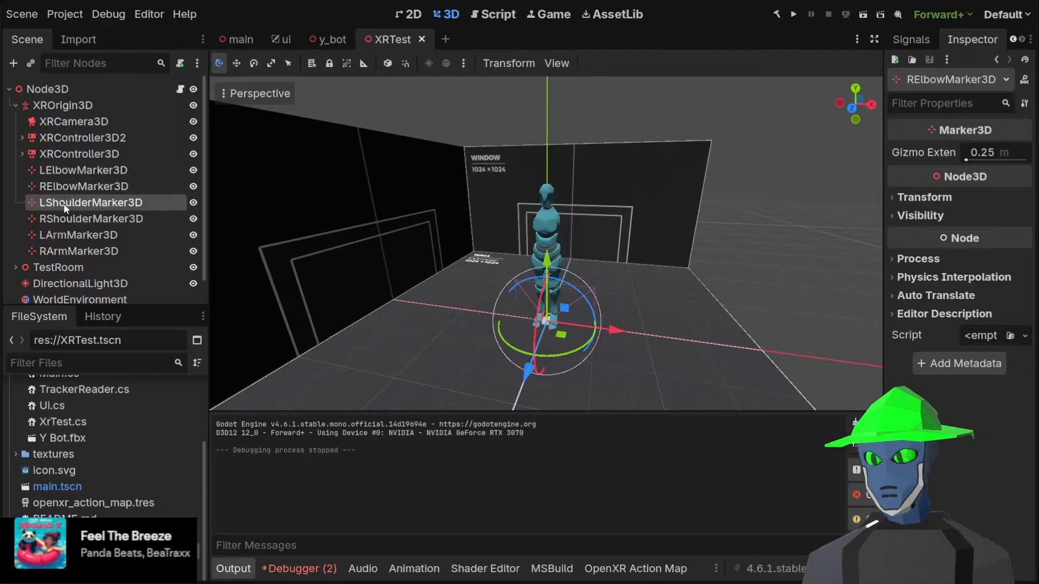
{"action": "left_click", "coordinate": [74, 235]}
{"action": "left_click", "coordinate": [67, 251]}
{"action": "scroll", "coordinate": [67, 255], "scroll_direction": "down", "scroll_amount": 1}
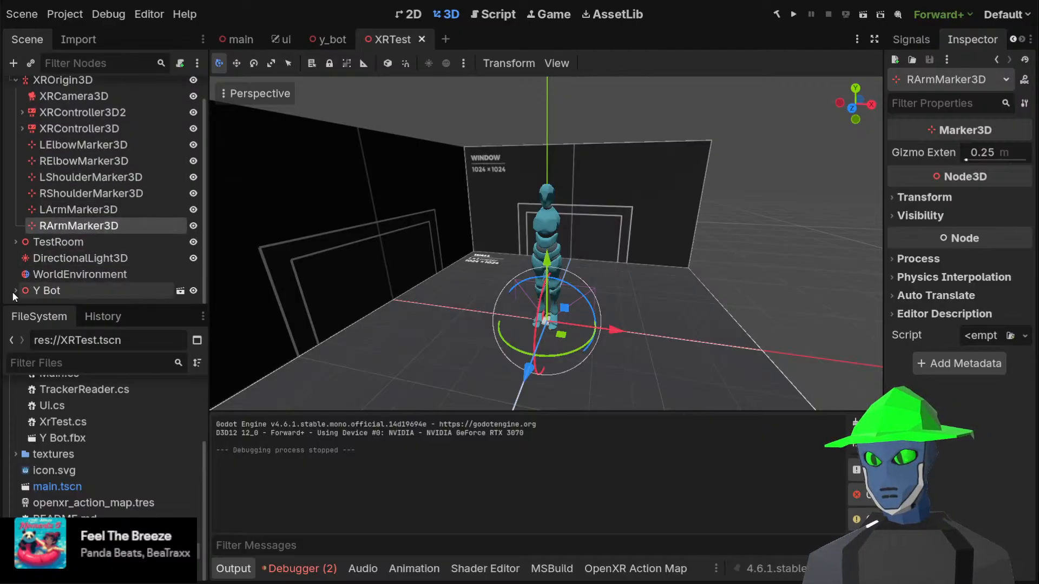
Expand Y Bot's child nodes, and switch to the y_bot scene to examine its Skeleton3D in the original pose
{"action": "left_click", "coordinate": [15, 290]}
{"action": "scroll", "coordinate": [16, 290], "scroll_direction": "down", "scroll_amount": 2}
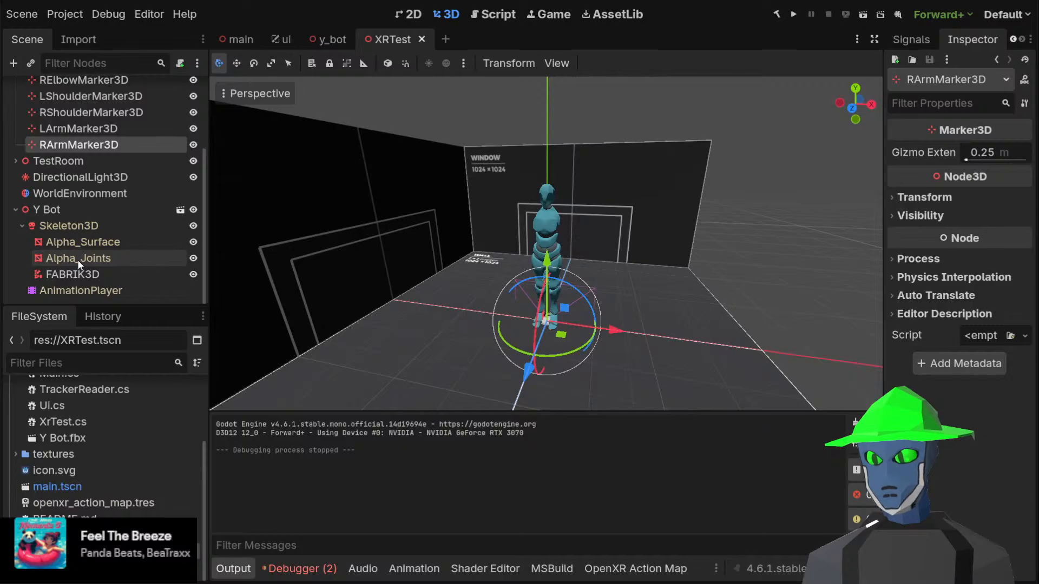
{"action": "left_click", "coordinate": [329, 40]}
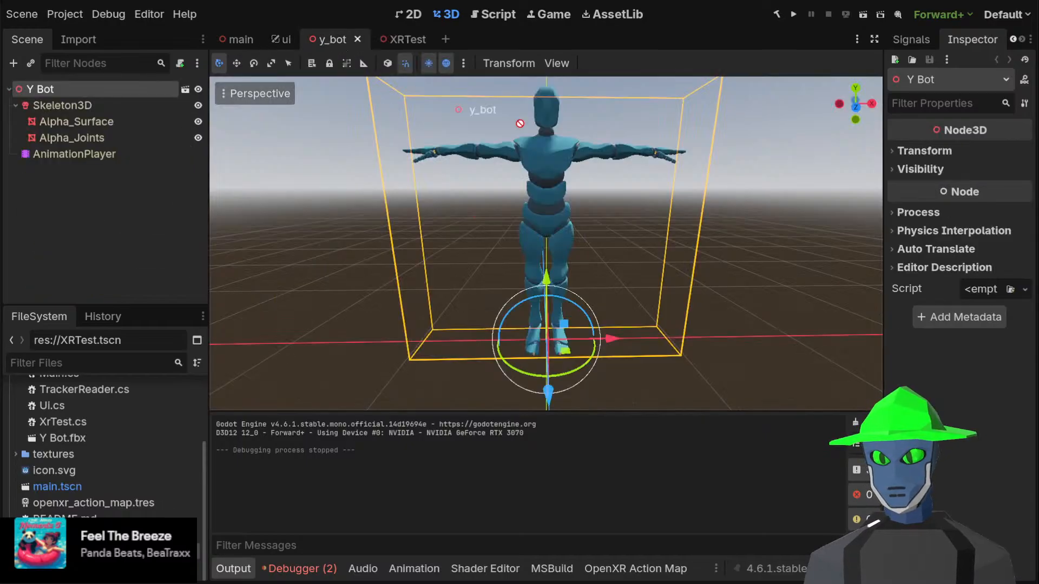
{"action": "left_click_drag", "start_coordinate": [520, 123], "coordinate": [323, 41]}
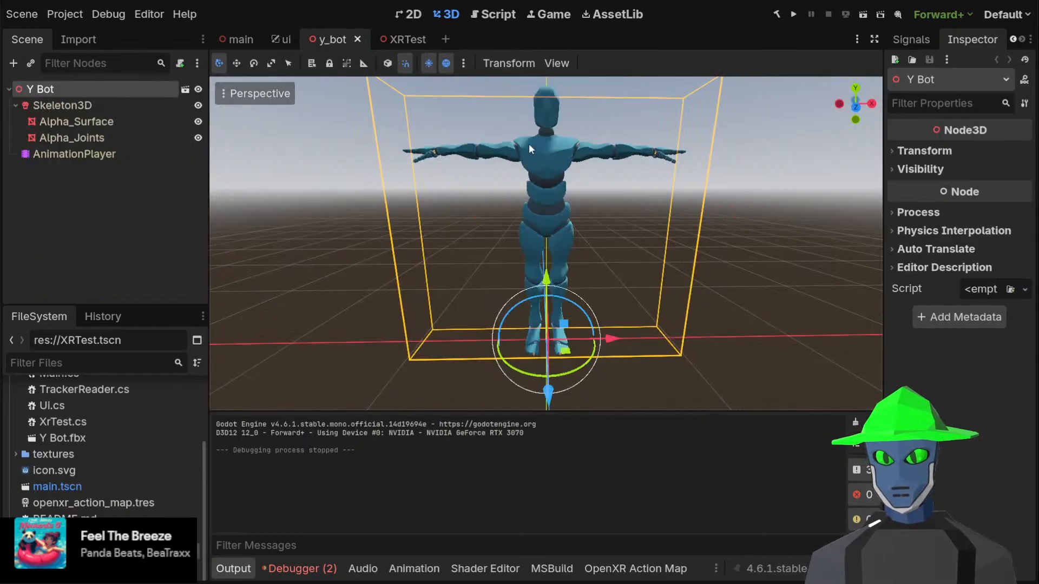
{"action": "left_click", "coordinate": [115, 110]}
{"action": "middle_click_drag", "start_coordinate": [349, 142], "coordinate": [489, 136]}
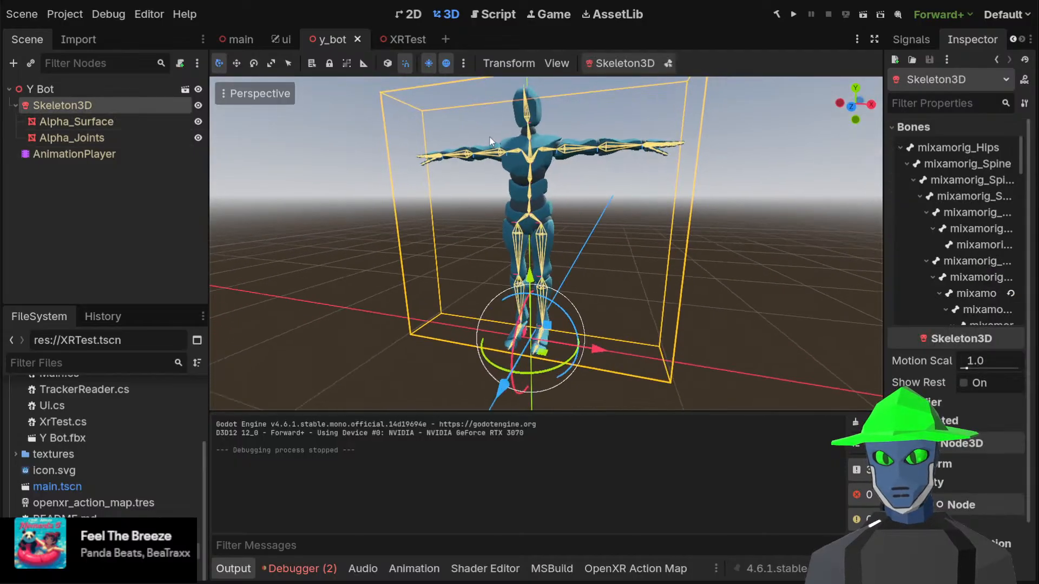
Return to the XRTest scene and examine the bone hierarchy and pose of Y Bot's Skeleton3D from several angles
{"action": "left_click", "coordinate": [395, 40]}
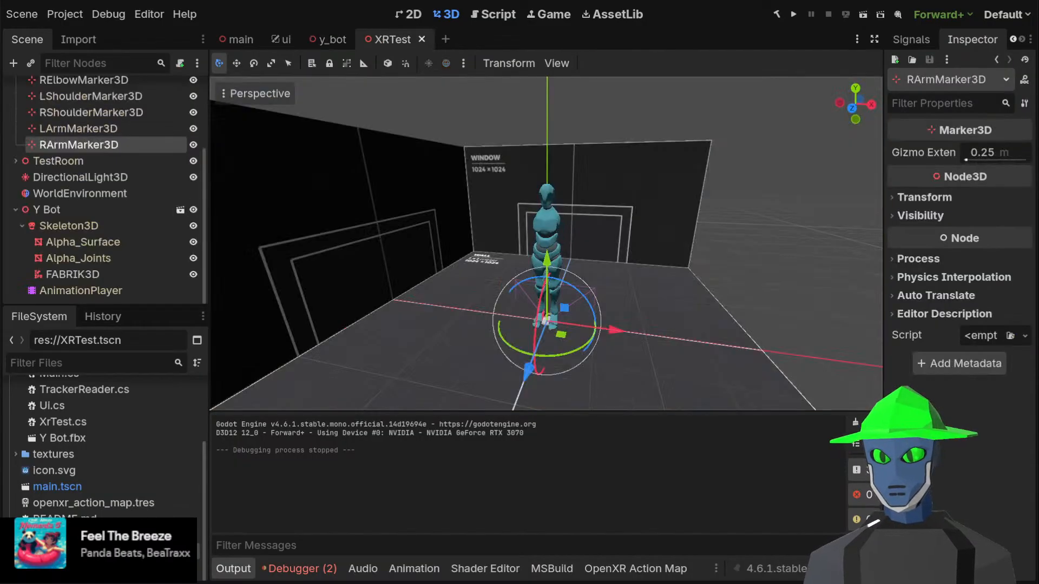
{"action": "left_click", "coordinate": [99, 225]}
{"action": "scroll", "coordinate": [619, 206], "scroll_direction": "up", "scroll_amount": 2}
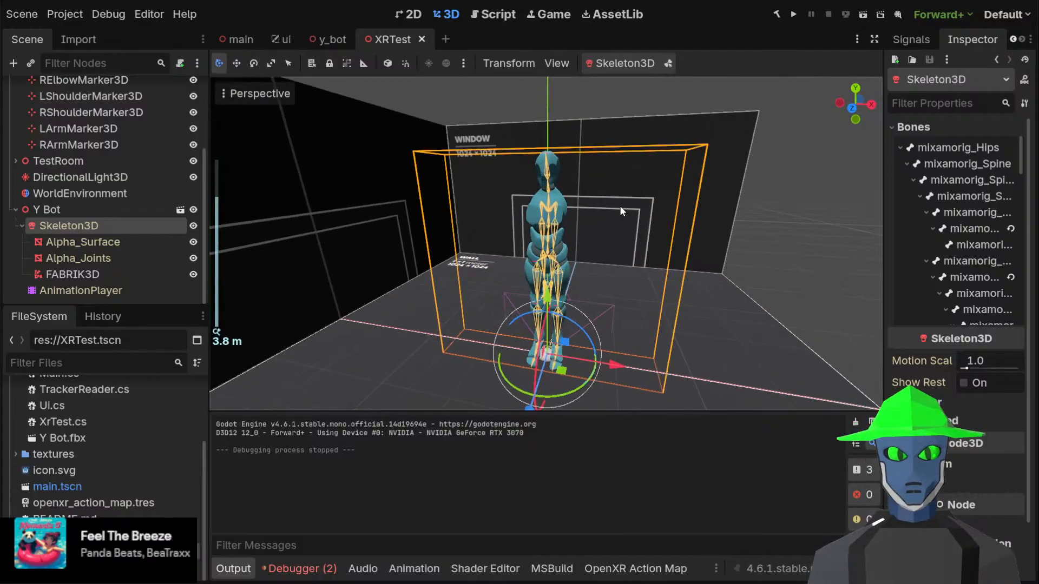
{"action": "mouse_move", "coordinate": [619, 206]}
{"action": "middle_mouse_down"}
{"action": "mouse_move", "coordinate": [592, 209]}
{"action": "mouse_move", "coordinate": [628, 199]}
{"action": "mouse_move", "coordinate": [615, 204]}
{"action": "middle_mouse_up"}
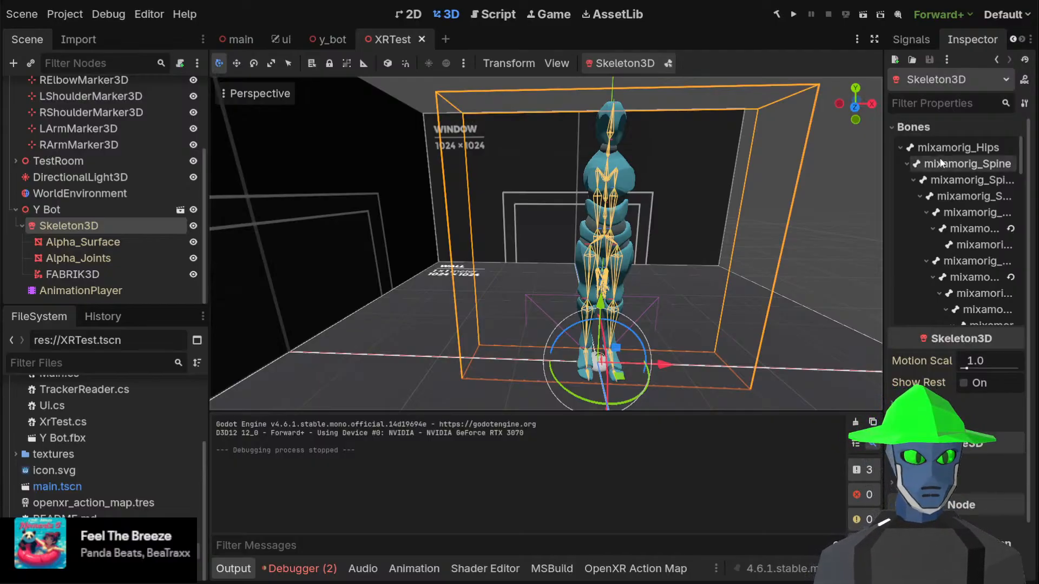
{"action": "scroll", "coordinate": [952, 184], "scroll_direction": "down", "scroll_amount": 3}
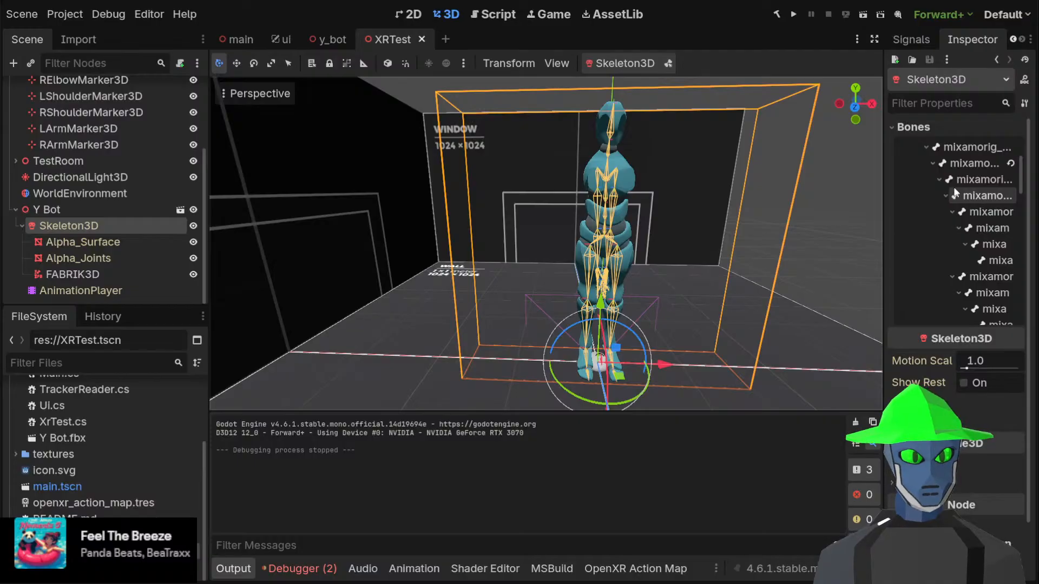
{"action": "scroll", "coordinate": [954, 192], "scroll_direction": "down", "scroll_amount": 5}
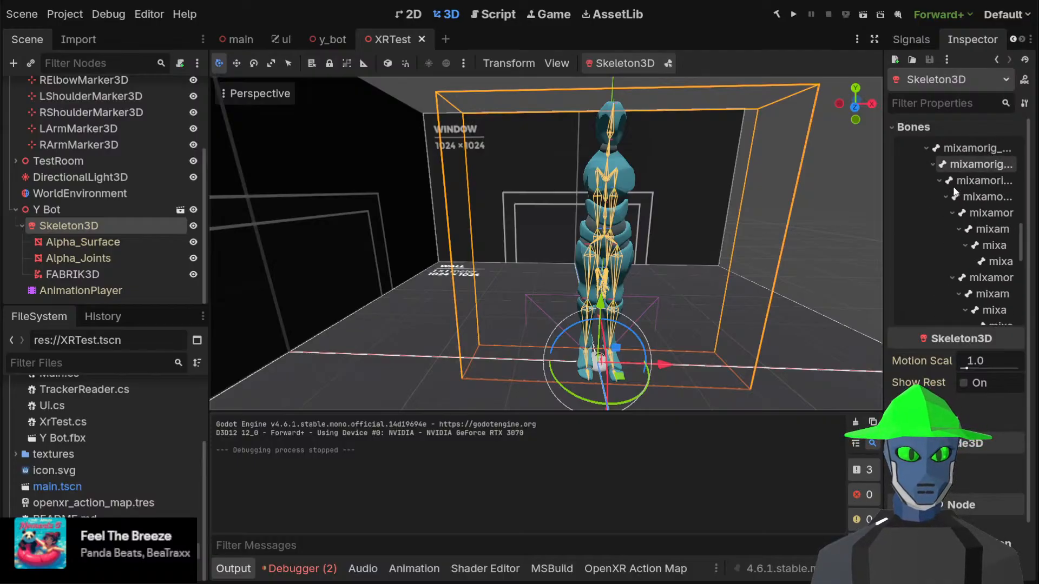
{"action": "scroll", "coordinate": [953, 186], "scroll_direction": "up", "scroll_amount": 8}
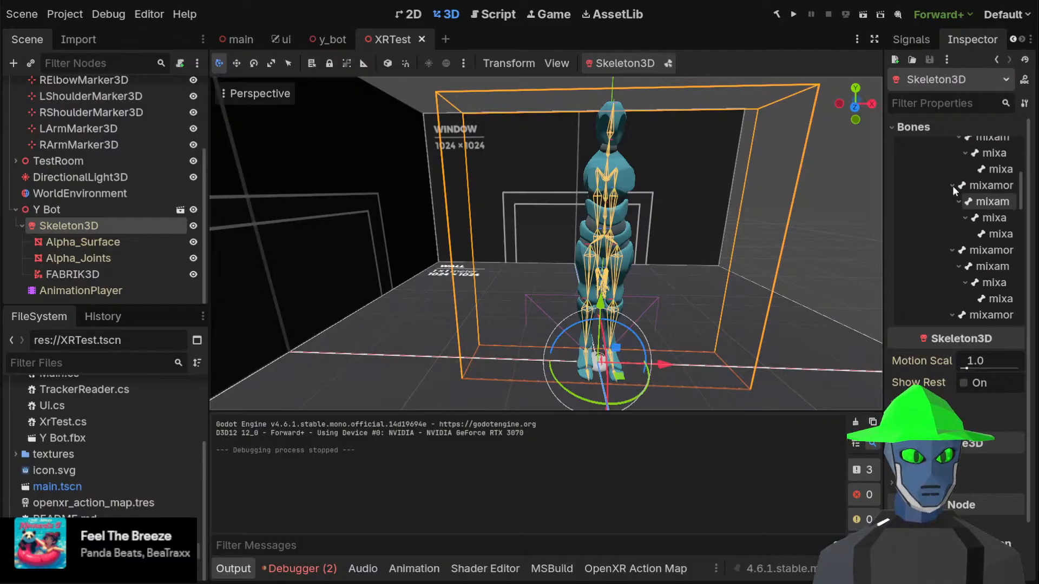
{"action": "scroll", "coordinate": [687, 251], "scroll_direction": "up", "scroll_amount": 5}
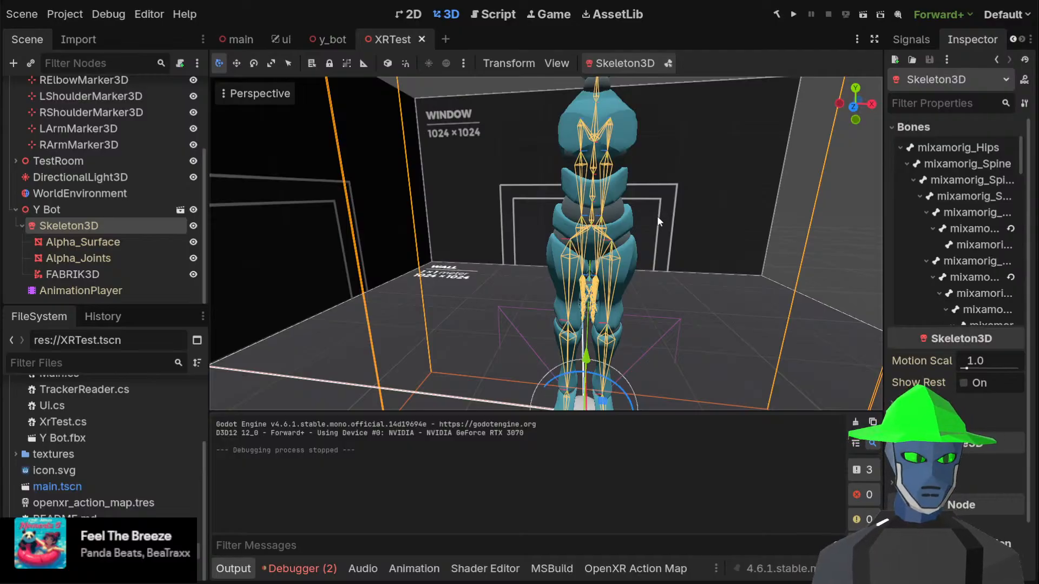
{"action": "scroll", "coordinate": [584, 173], "scroll_direction": "down", "scroll_amount": 5}
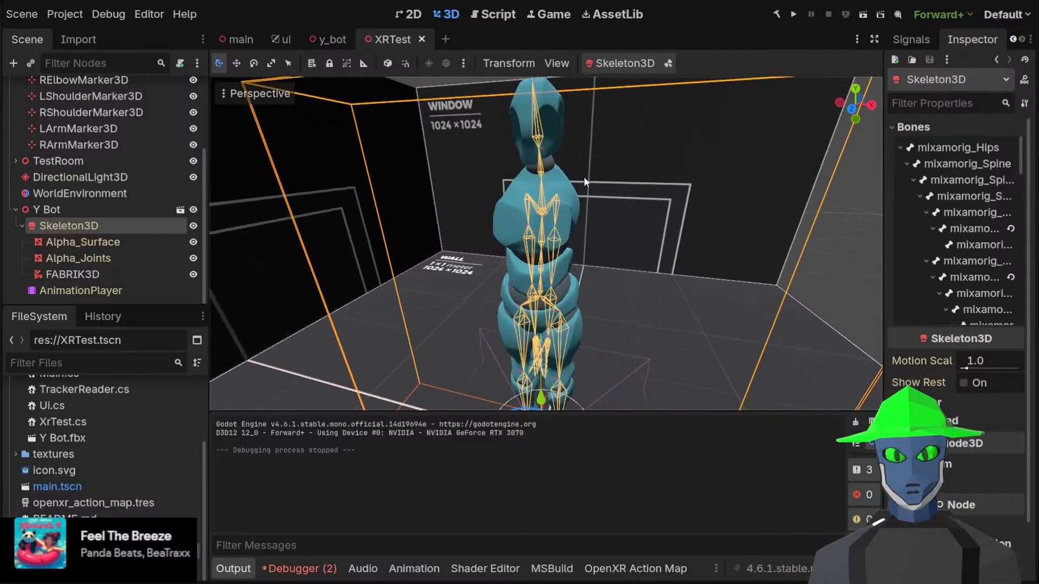
{"action": "scroll", "coordinate": [585, 177], "scroll_direction": "up", "scroll_amount": 2}
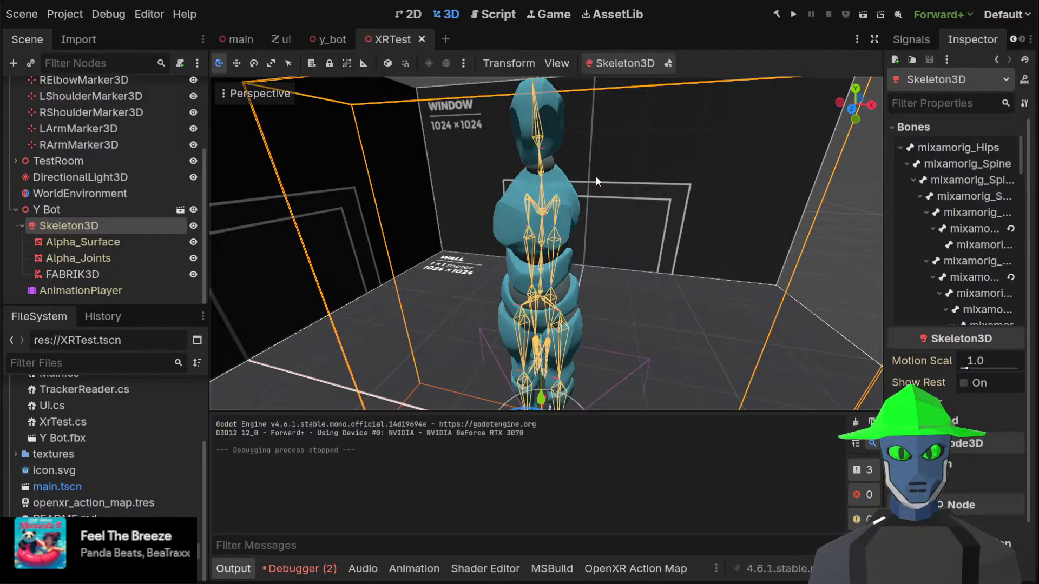
{"action": "middle_click_drag", "start_coordinate": [595, 176], "coordinate": [476, 170]}
{"action": "middle_click_drag", "start_coordinate": [332, 242], "coordinate": [489, 181]}
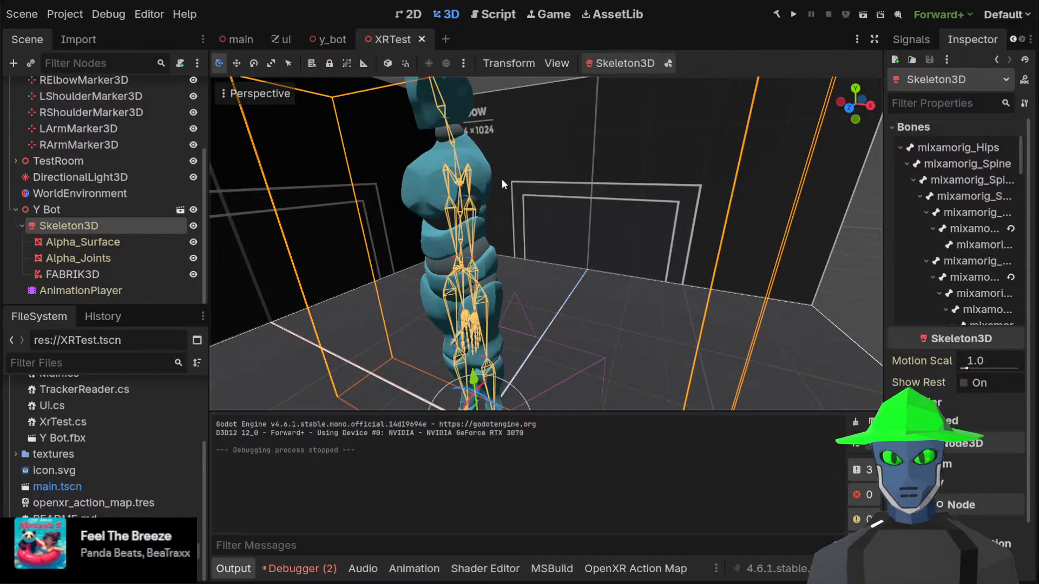
{"action": "middle_click_drag", "start_coordinate": [328, 194], "coordinate": [374, 184]}
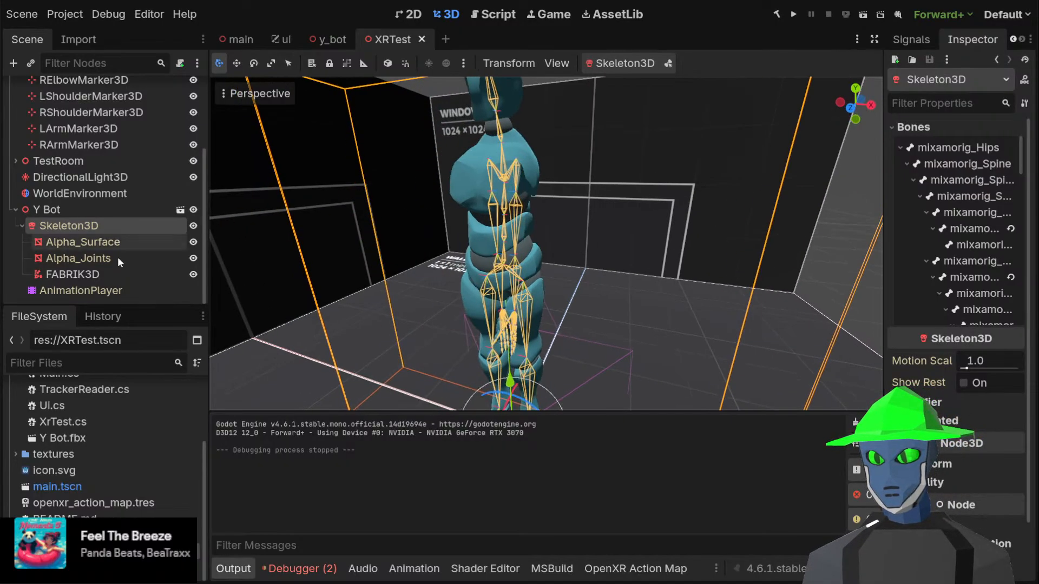
Inspect the FABRIK3D node's IK settings and the LArmMarker3D and LShoulderMarker3D nodes under XROrigin3D
{"action": "left_click", "coordinate": [66, 275]}
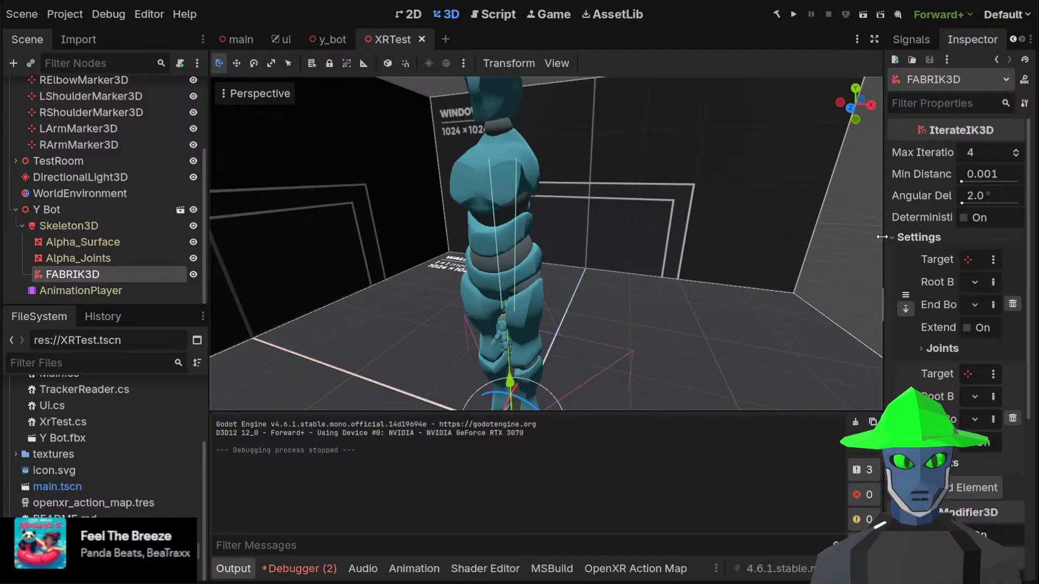
{"action": "scroll", "coordinate": [677, 262], "scroll_direction": "down", "scroll_amount": 3}
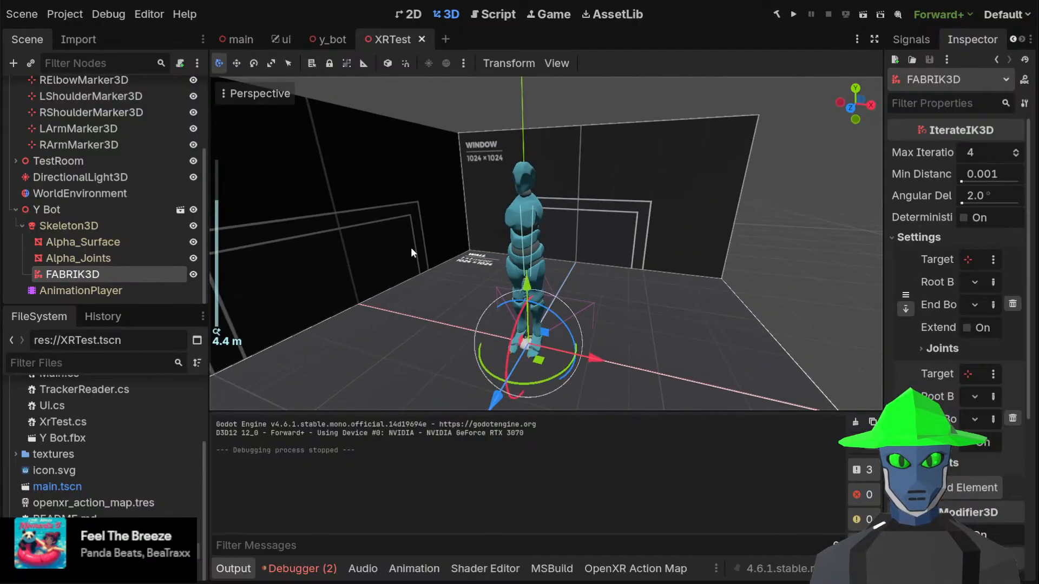
{"action": "scroll", "coordinate": [144, 180], "scroll_direction": "up", "scroll_amount": 3}
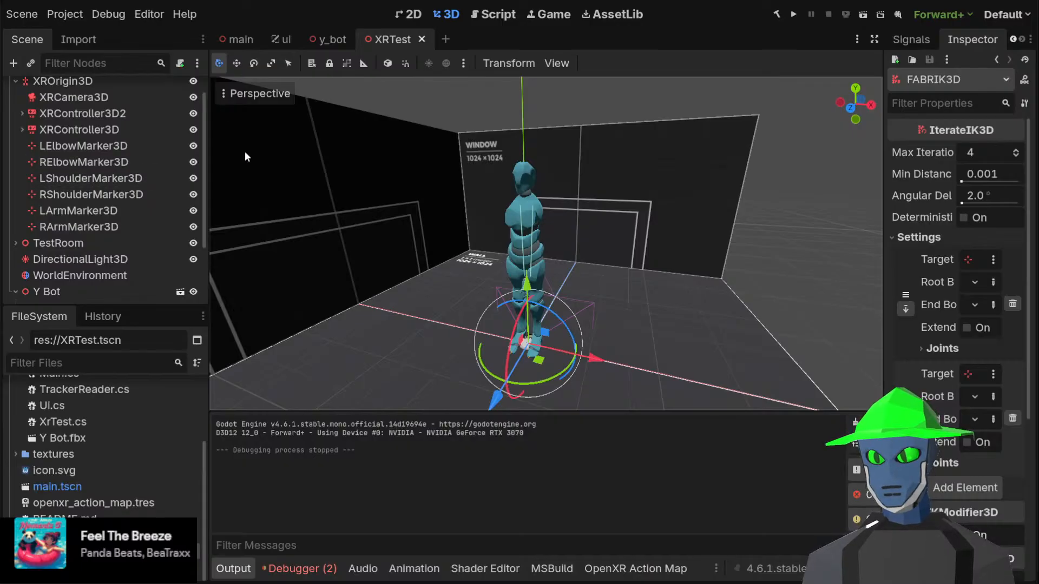
{"action": "left_click", "coordinate": [76, 184]}
{"action": "left_click", "coordinate": [112, 211]}
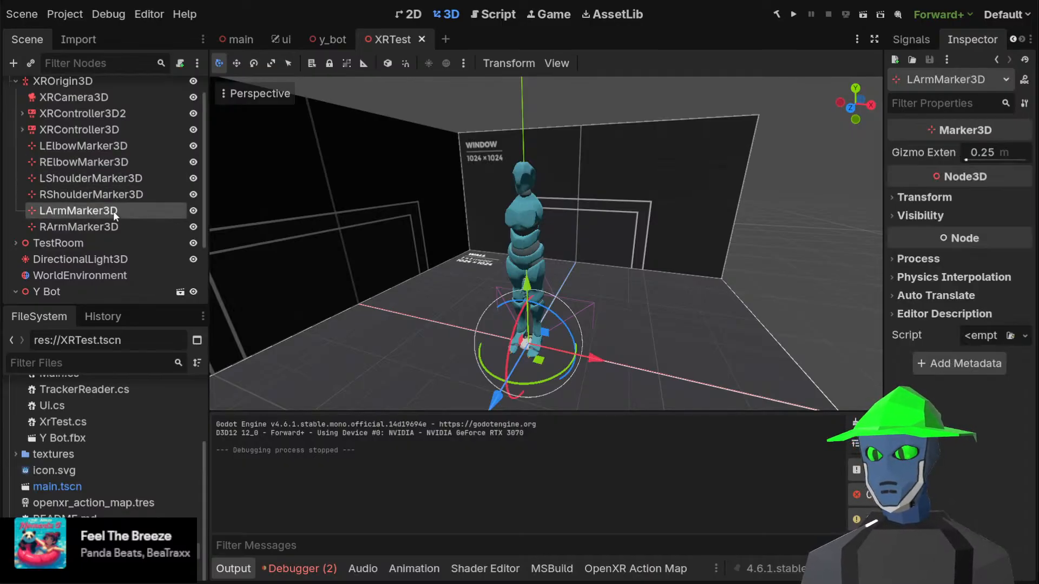
{"action": "left_click", "coordinate": [146, 177]}
{"action": "scroll", "coordinate": [542, 241], "scroll_direction": "up", "scroll_amount": 4}
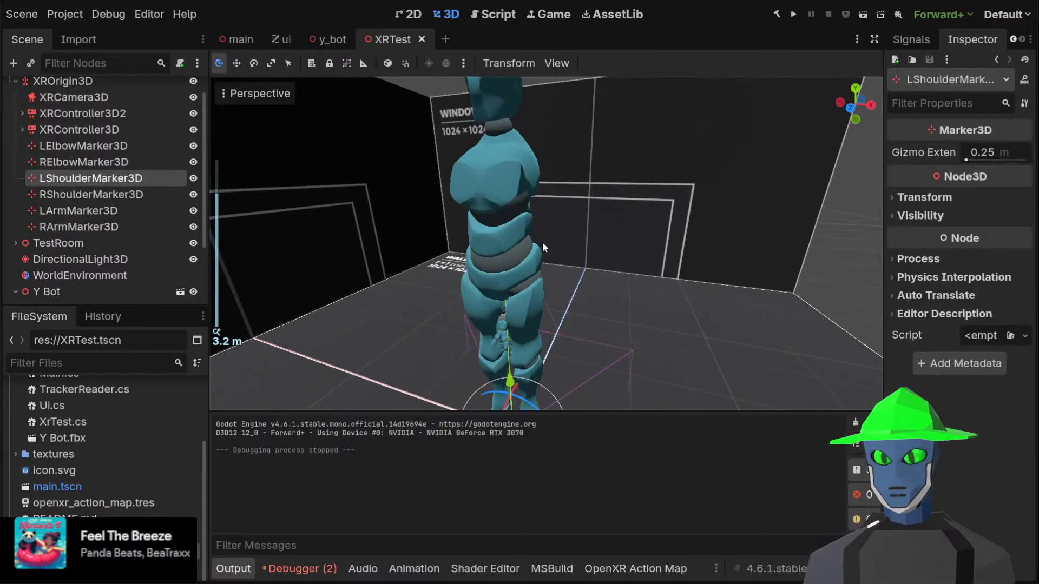
{"action": "middle_click_drag", "start_coordinate": [542, 242], "coordinate": [556, 245]}
{"action": "scroll", "coordinate": [557, 245], "scroll_direction": "down", "scroll_amount": 2}
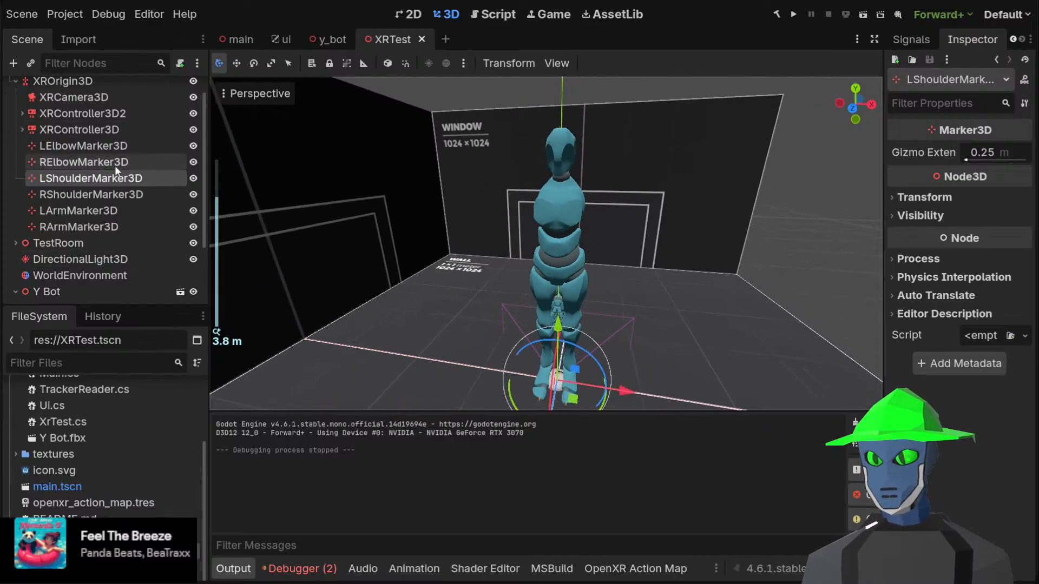
Try moving LArmMarker3D away from the character's feet in the 3D view, and undo the move
{"action": "left_click", "coordinate": [138, 210]}
{"action": "scroll", "coordinate": [569, 299], "scroll_direction": "down", "scroll_amount": 2}
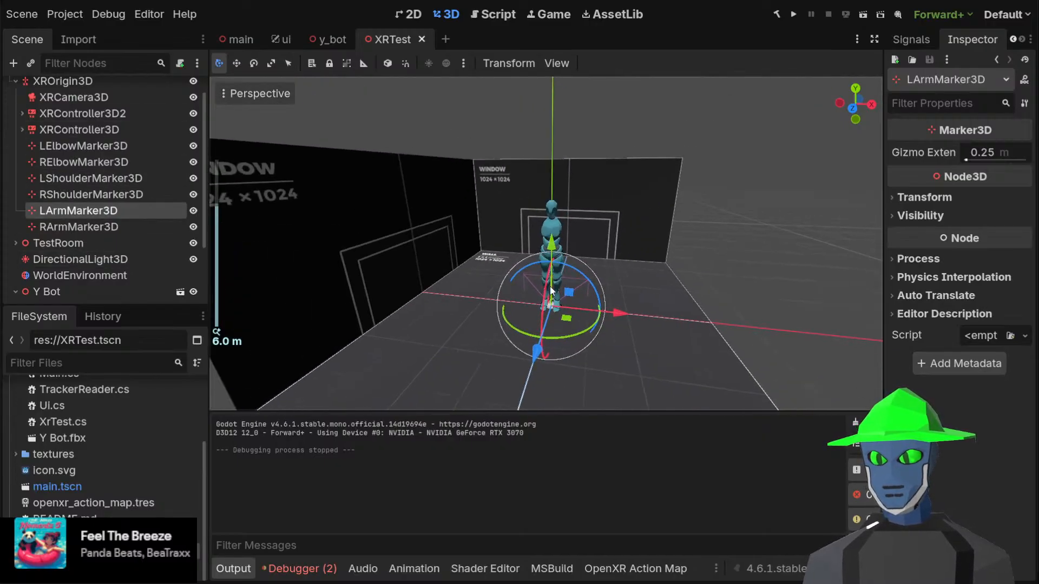
{"action": "mouse_move", "coordinate": [574, 336]}
{"action": "left_mouse_down"}
{"action": "mouse_move", "coordinate": [709, 167]}
{"action": "mouse_move", "coordinate": [616, 162]}
{"action": "left_mouse_up"}
{"action": "key", "text": "ctrl+z"}
Try moving RArmMarker3D up and away from the character's feet, and undo the move
{"action": "left_click", "coordinate": [59, 226]}
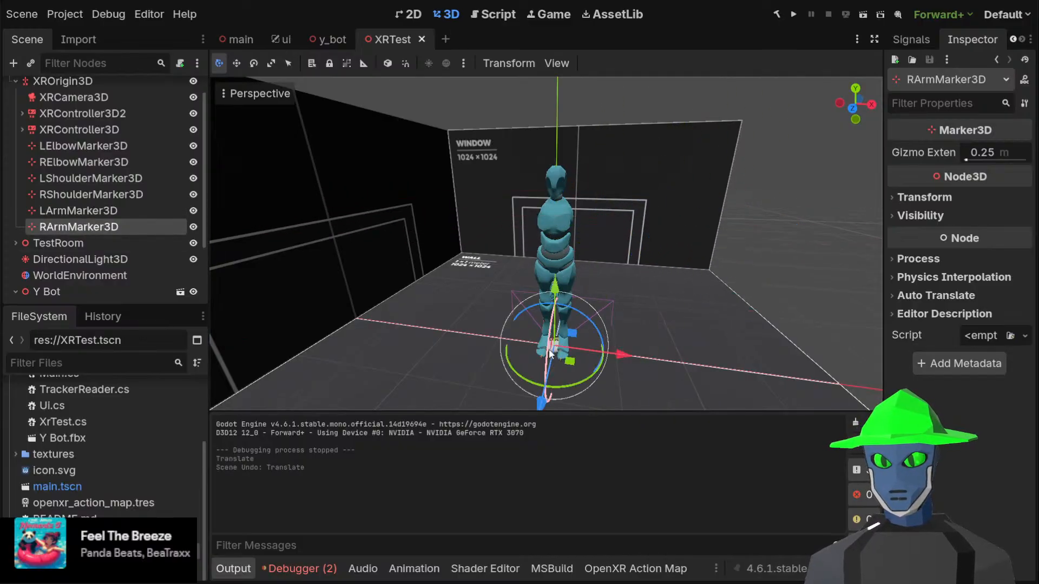
{"action": "left_click_drag", "start_coordinate": [571, 332], "coordinate": [684, 184]}
{"action": "key", "text": "ctrl+z"}
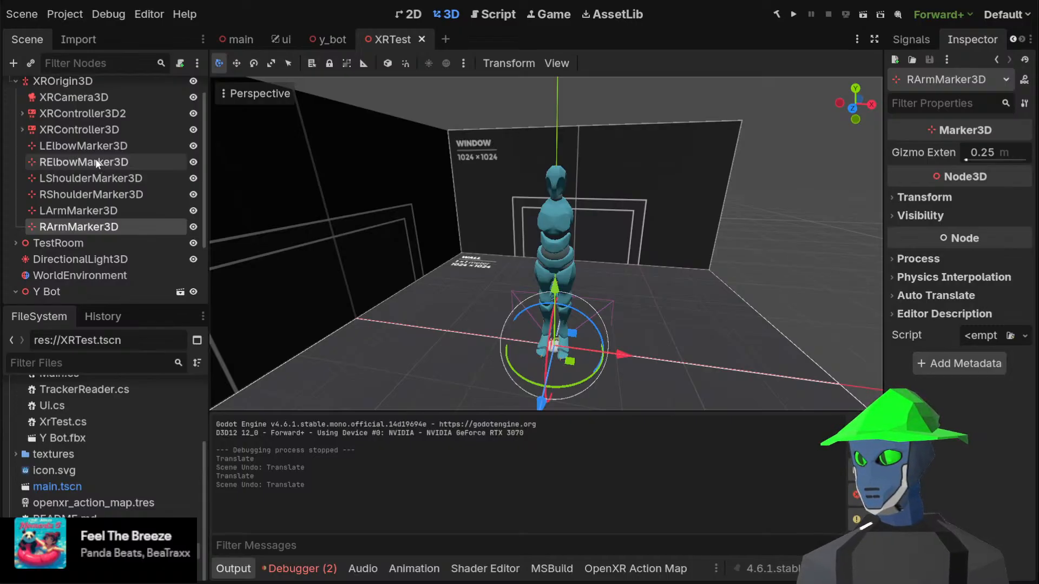
Switch from the XRTest markers to the main scene and inspect its LeftH, RightH and TestRoom nodes
{"action": "left_click", "coordinate": [105, 147]}
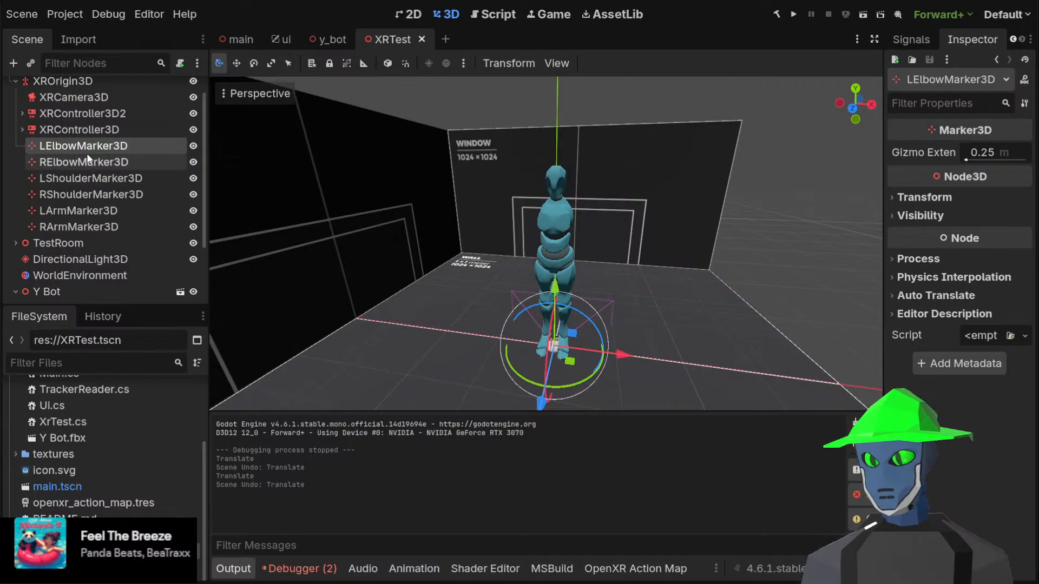
{"action": "scroll", "coordinate": [88, 138], "scroll_direction": "up", "scroll_amount": 1}
{"action": "left_click", "coordinate": [236, 40]}
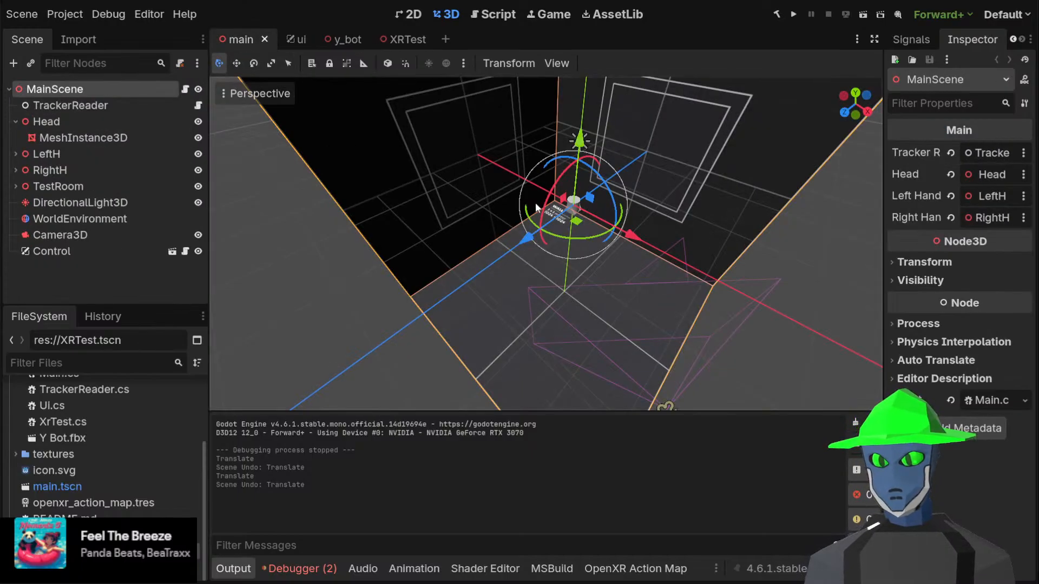
{"action": "scroll", "coordinate": [597, 176], "scroll_direction": "up", "scroll_amount": 5}
{"action": "middle_click_drag", "start_coordinate": [581, 167], "coordinate": [634, 112]}
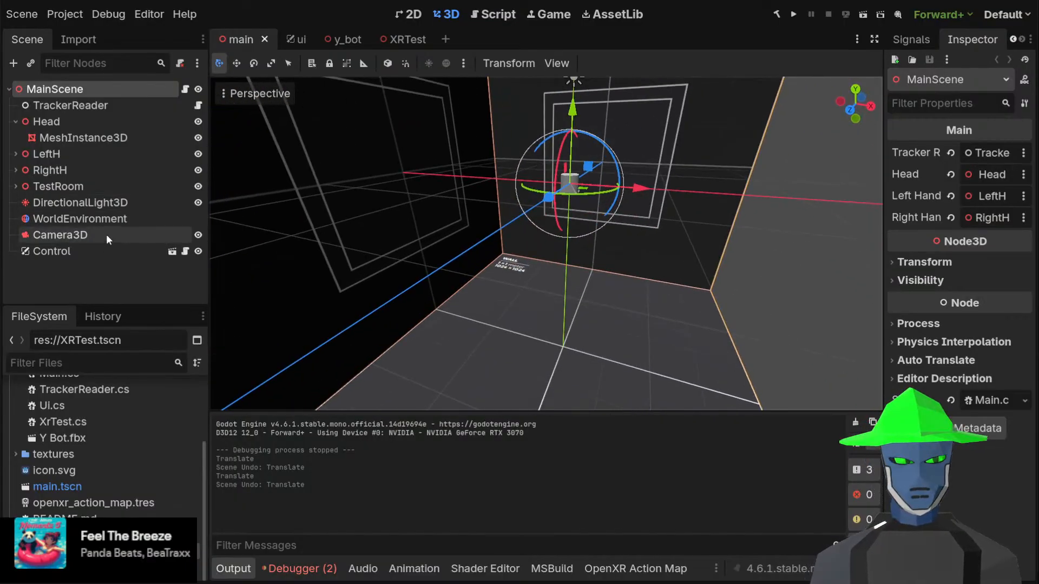
{"action": "left_click", "coordinate": [73, 159]}
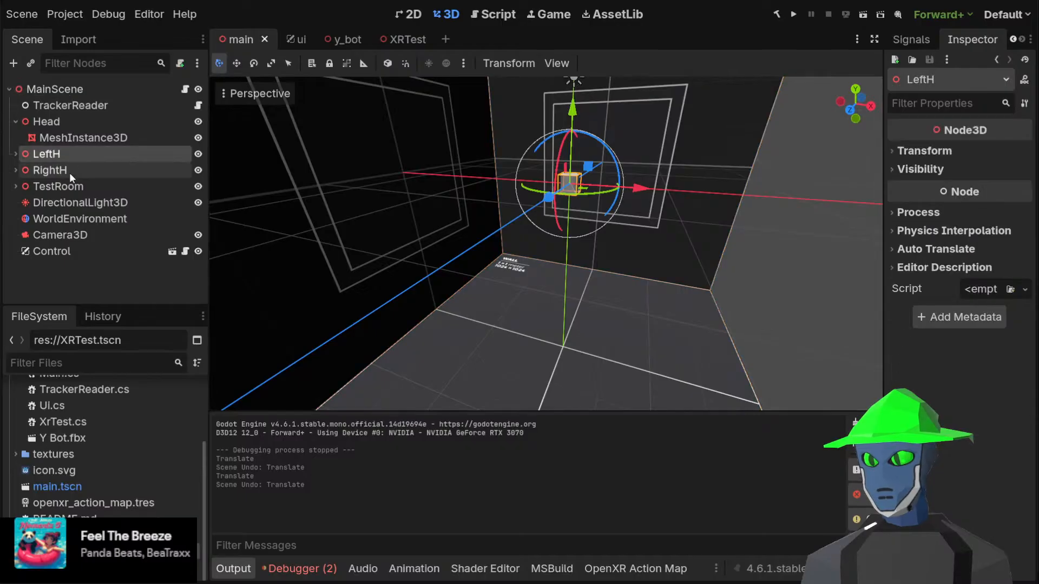
{"action": "left_click", "coordinate": [69, 173]}
{"action": "left_click", "coordinate": [93, 154]}
{"action": "left_click", "coordinate": [85, 190]}
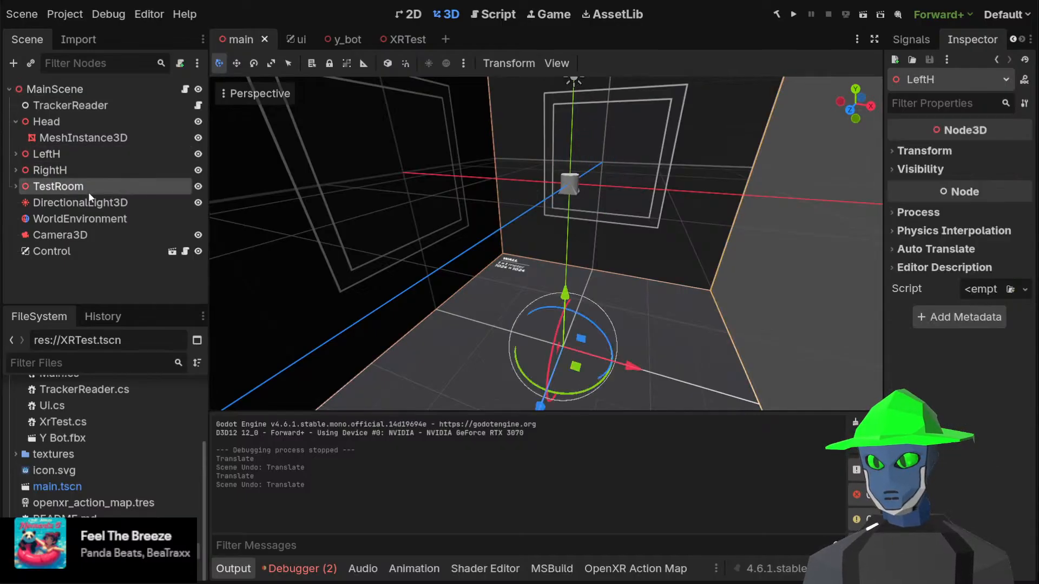
Inspect the mesh under the main scene's Head node and collapse Head's children
{"action": "left_click", "coordinate": [87, 202]}
{"action": "left_click", "coordinate": [84, 137]}
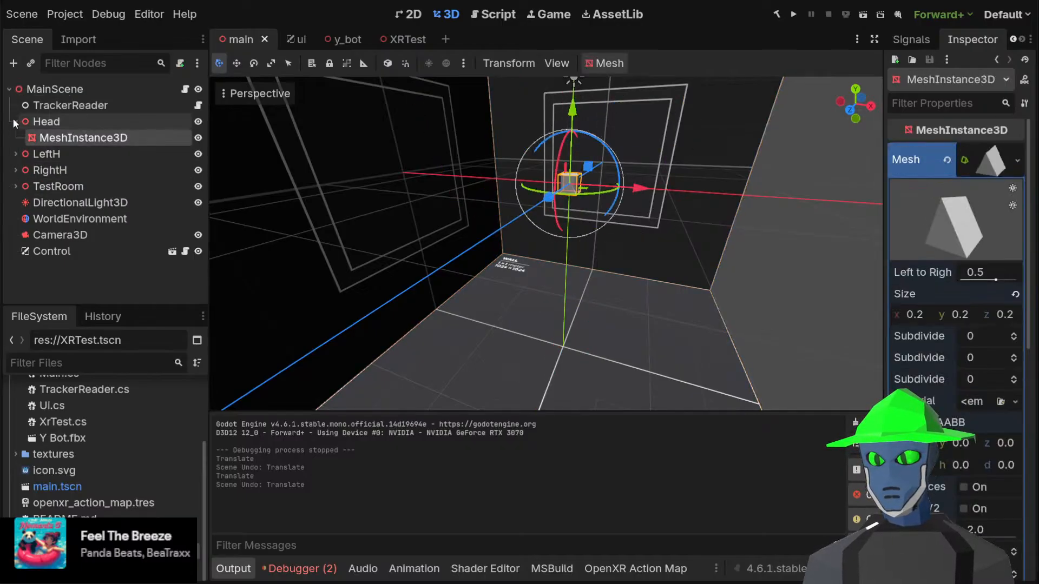
{"action": "left_click", "coordinate": [15, 121]}
{"action": "left_click", "coordinate": [70, 105]}
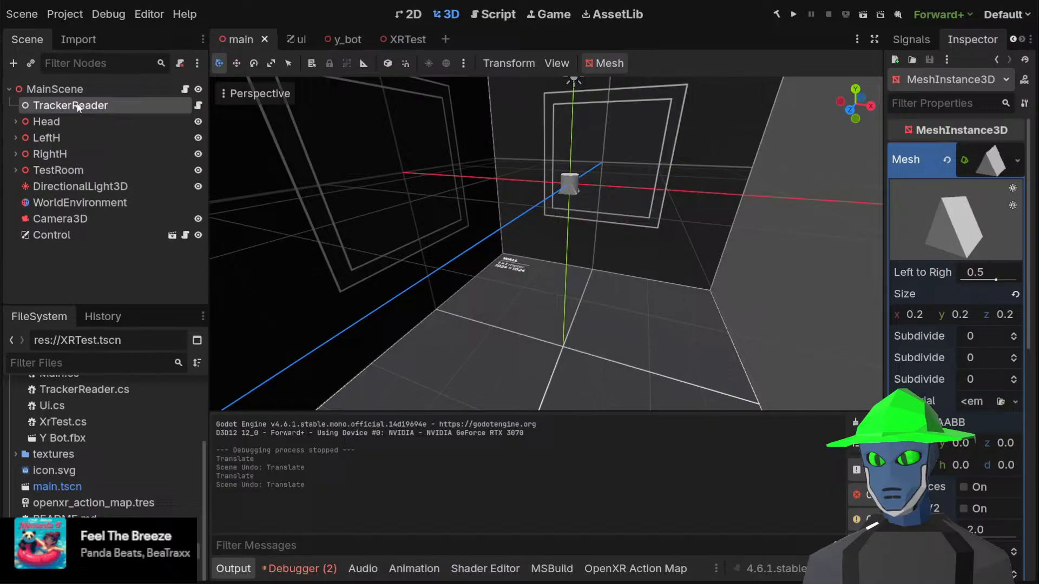
Switch to the XRTest scene and examine its arm marker, TestRoom and XRController3D nodes
{"action": "left_click", "coordinate": [339, 39]}
{"action": "left_click", "coordinate": [398, 35]}
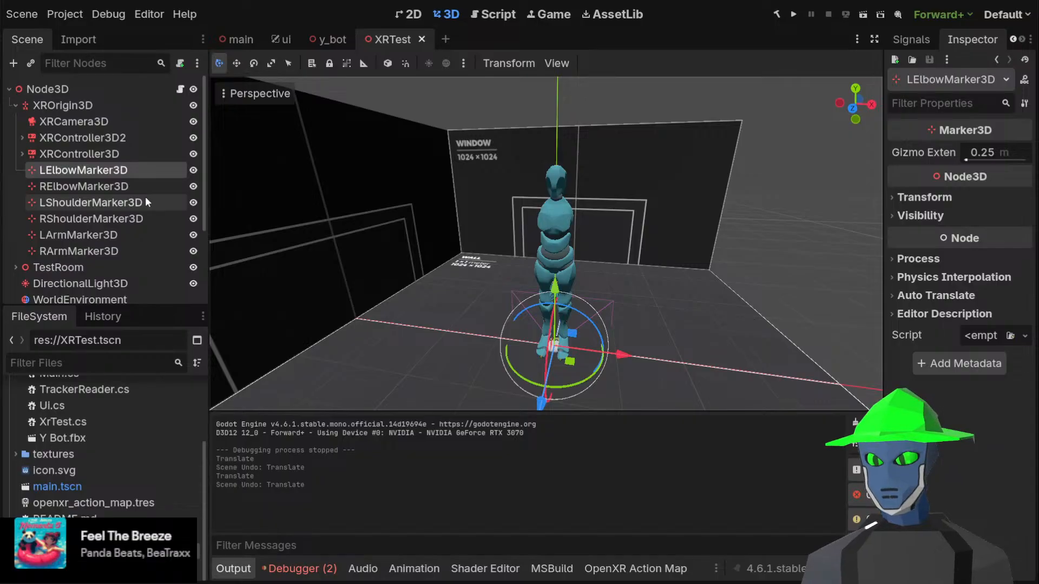
{"action": "scroll", "coordinate": [28, 204], "scroll_direction": "down", "scroll_amount": 4}
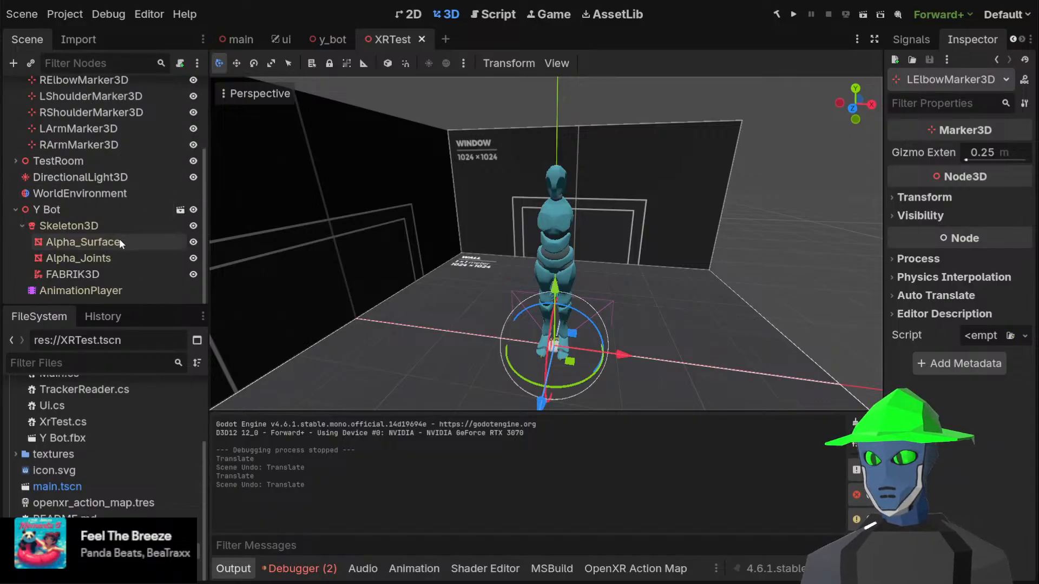
{"action": "scroll", "coordinate": [141, 95], "scroll_direction": "up", "scroll_amount": 1}
{"action": "left_click", "coordinate": [126, 159]}
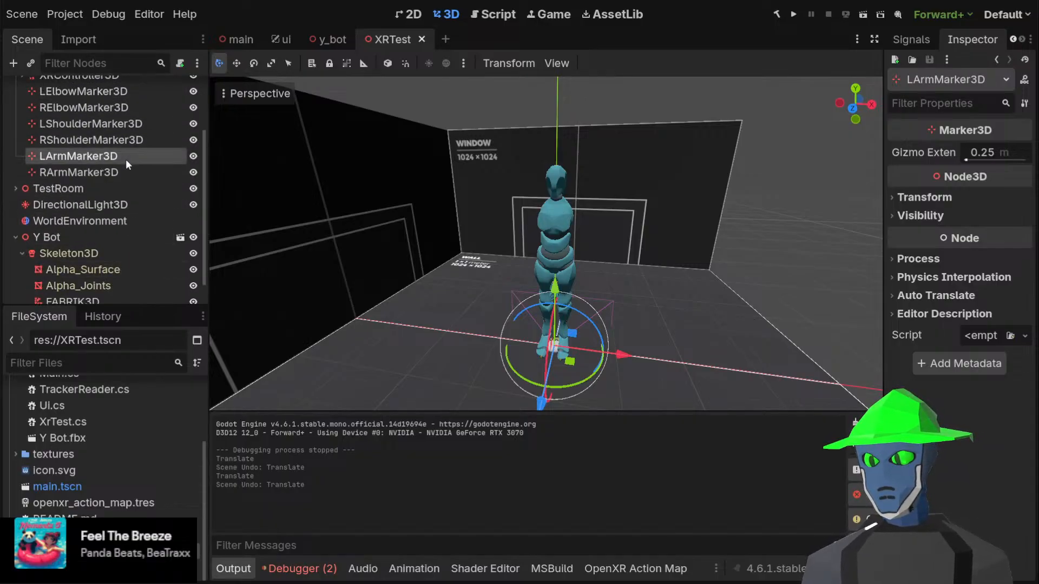
{"action": "scroll", "coordinate": [125, 159], "scroll_direction": "down", "scroll_amount": 2}
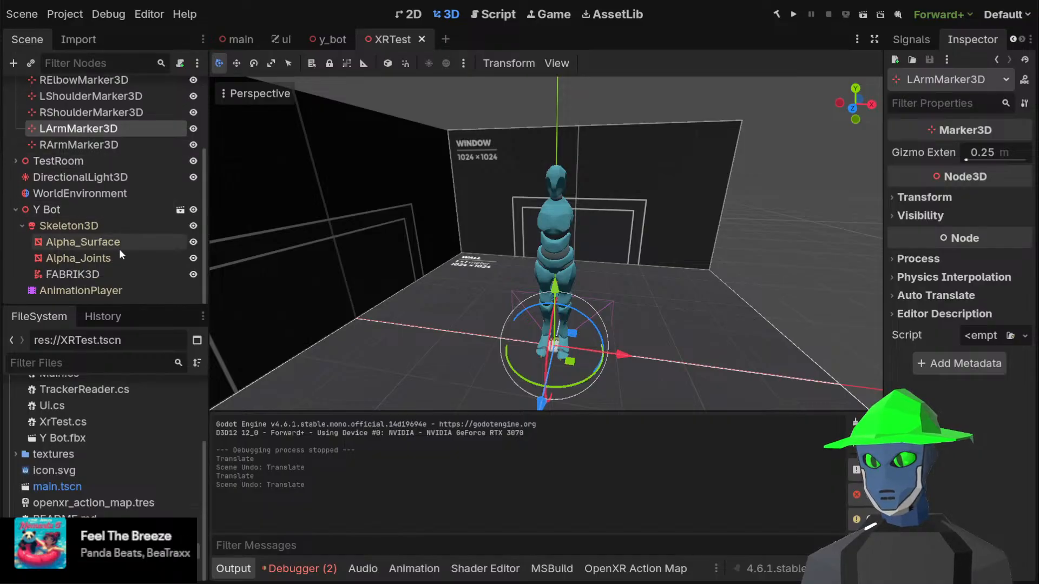
{"action": "left_click", "coordinate": [15, 162]}
{"action": "left_click", "coordinate": [15, 160]}
{"action": "scroll", "coordinate": [165, 148], "scroll_direction": "up", "scroll_amount": 2}
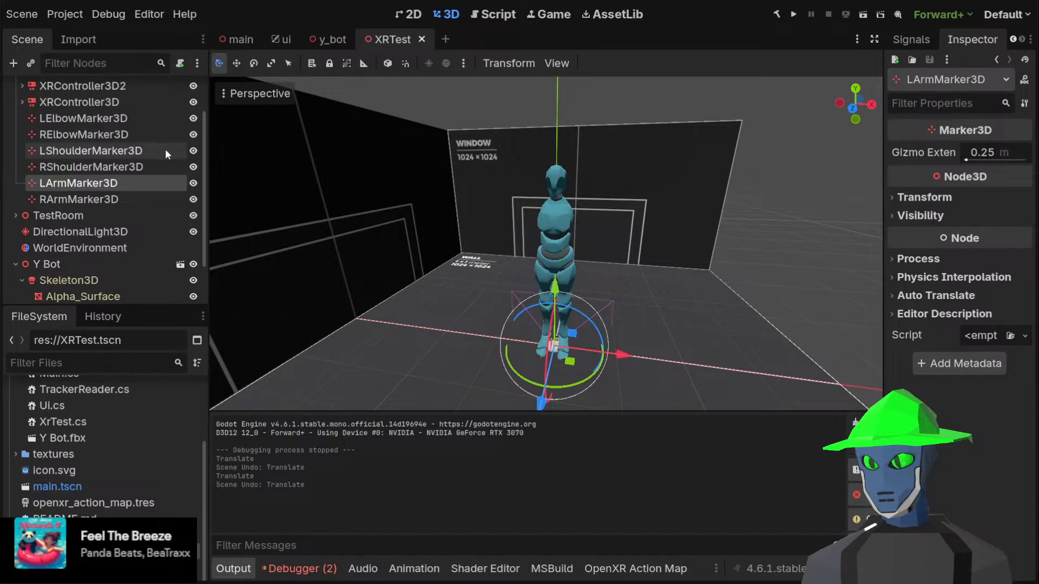
{"action": "scroll", "coordinate": [163, 148], "scroll_direction": "up", "scroll_amount": 3}
{"action": "left_click", "coordinate": [128, 132]}
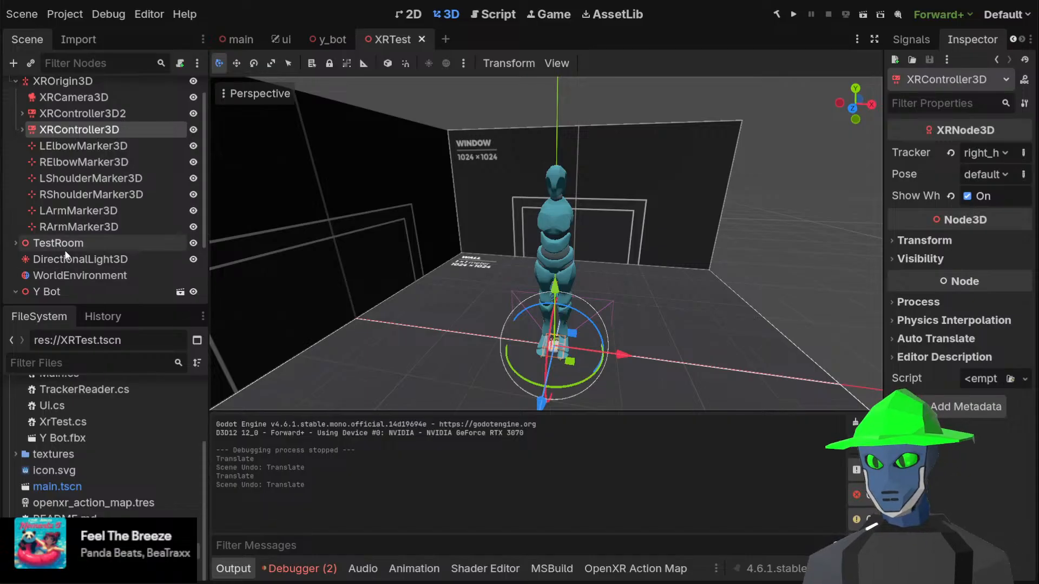
Examine the Y Bot's Skeleton3D bones in a widened Inspector, checking mixamorig_LeftArm and mixamorig_LeftForeArm against the model
{"action": "scroll", "coordinate": [79, 256], "scroll_direction": "down", "scroll_amount": 1}
{"action": "left_click", "coordinate": [68, 279]}
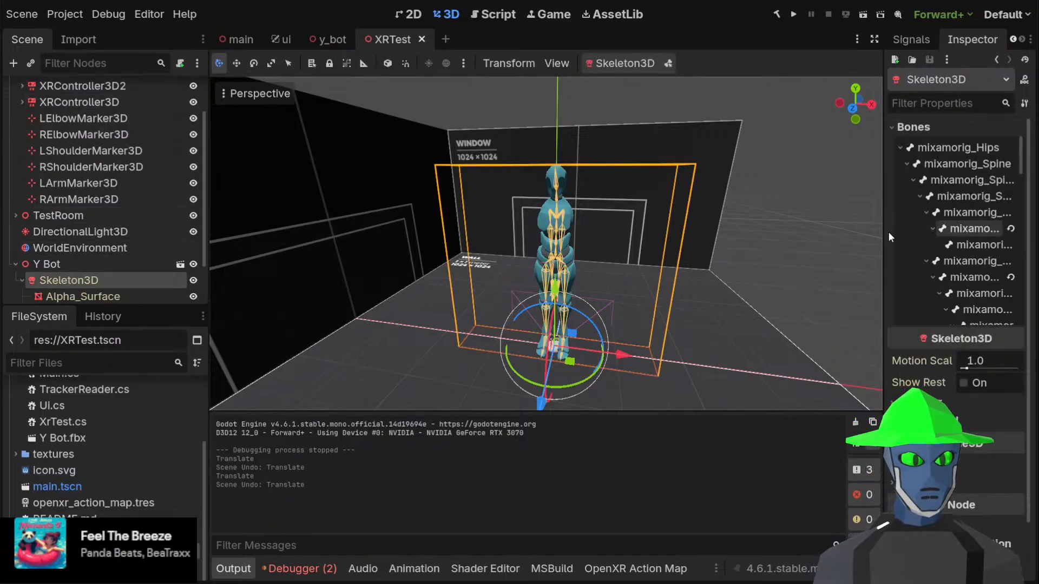
{"action": "left_click_drag", "start_coordinate": [885, 232], "coordinate": [749, 250]}
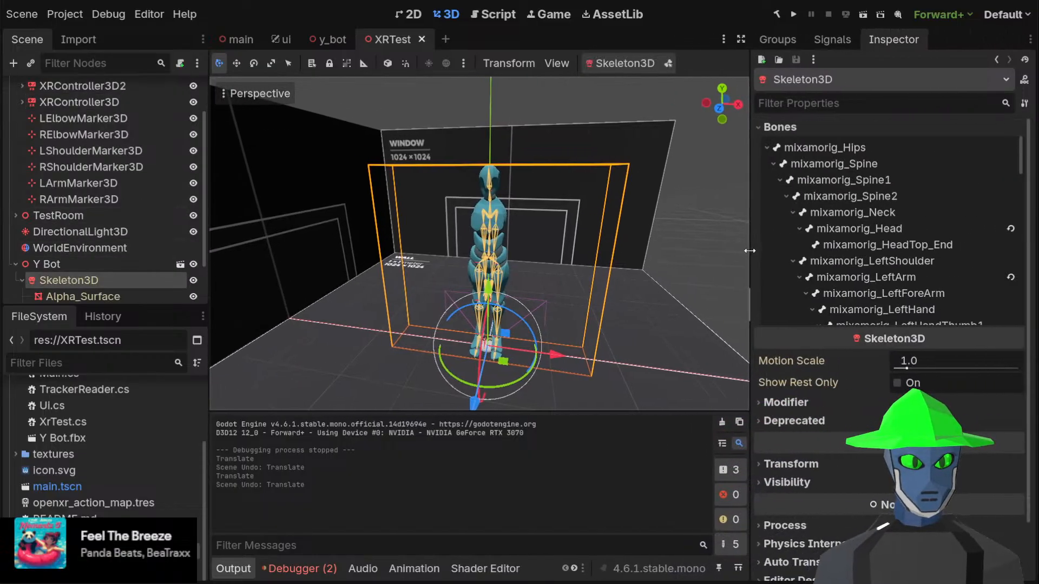
{"action": "scroll", "coordinate": [889, 213], "scroll_direction": "down", "scroll_amount": 1}
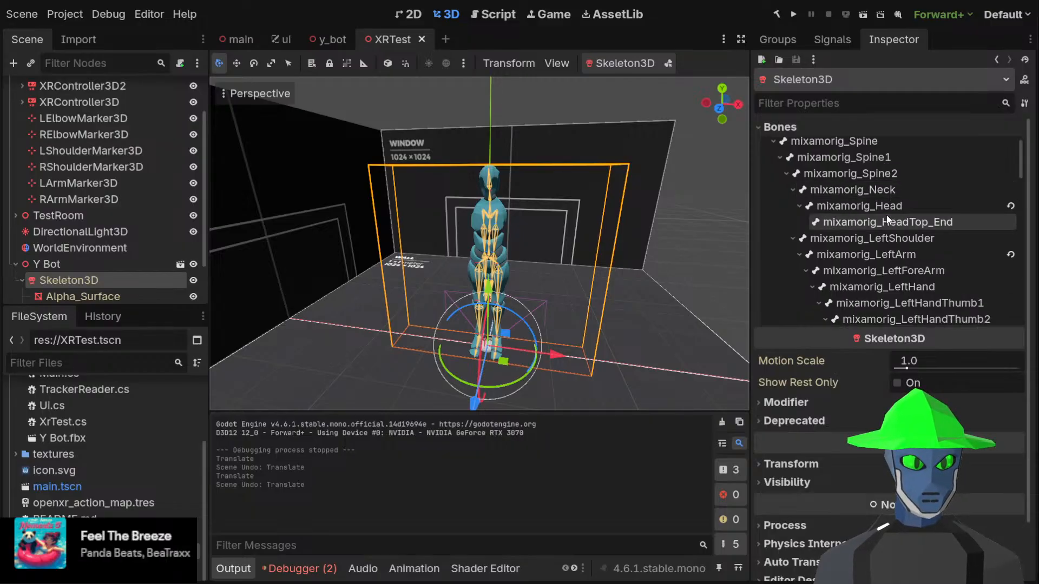
{"action": "scroll", "coordinate": [887, 219], "scroll_direction": "down", "scroll_amount": 1}
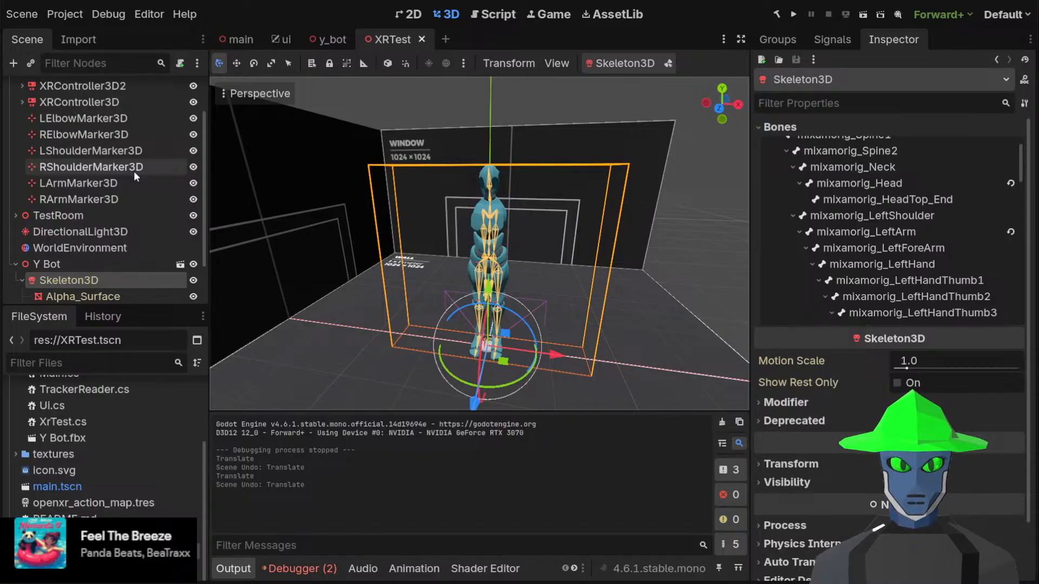
{"action": "left_click", "coordinate": [887, 230]}
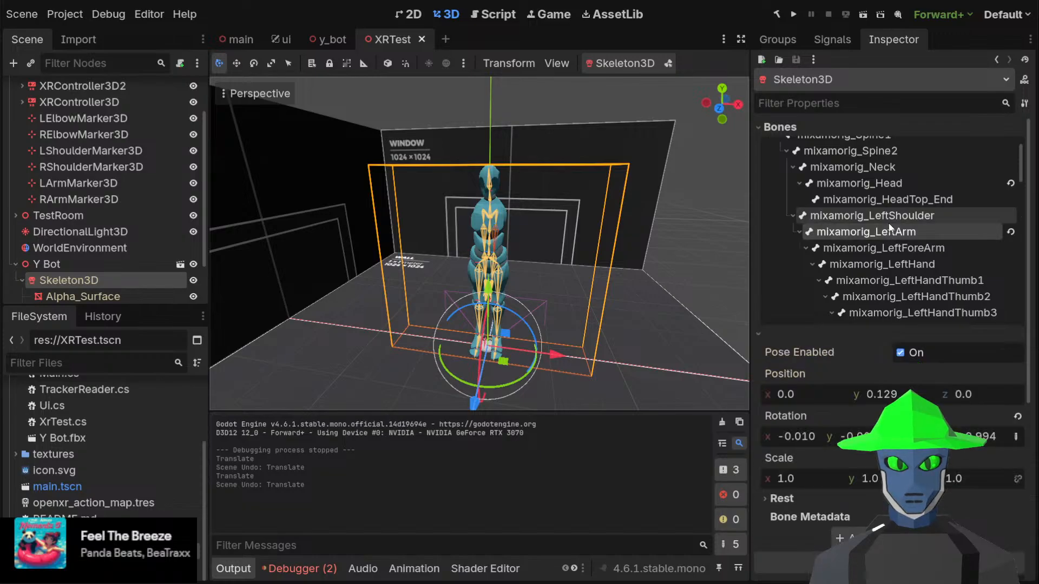
{"action": "scroll", "coordinate": [544, 246], "scroll_direction": "up", "scroll_amount": 3}
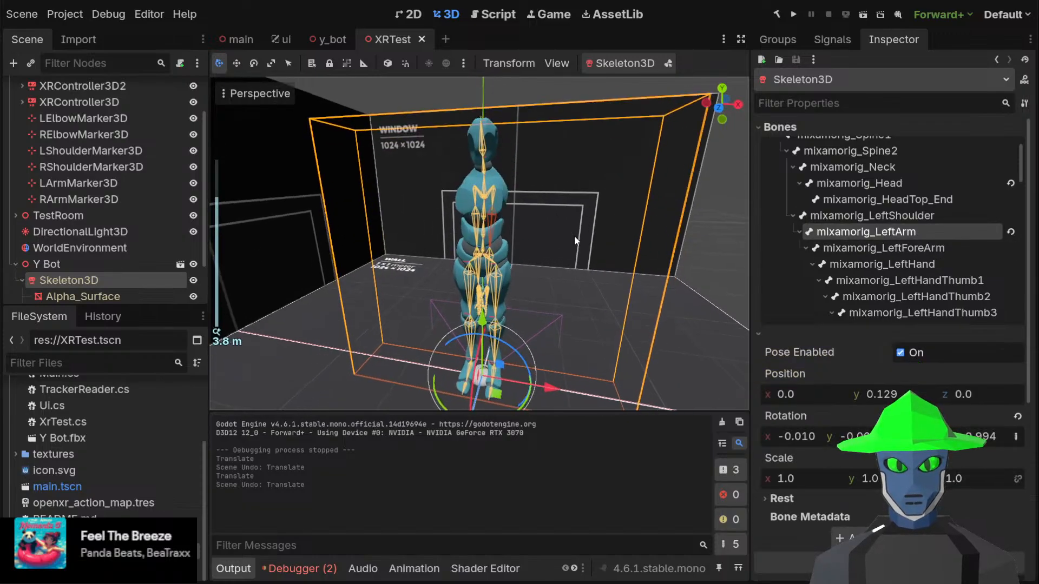
{"action": "scroll", "coordinate": [574, 237], "scroll_direction": "up", "scroll_amount": 4}
{"action": "middle_click_drag", "start_coordinate": [575, 237], "coordinate": [641, 233]}
{"action": "scroll", "coordinate": [642, 233], "scroll_direction": "down", "scroll_amount": 2}
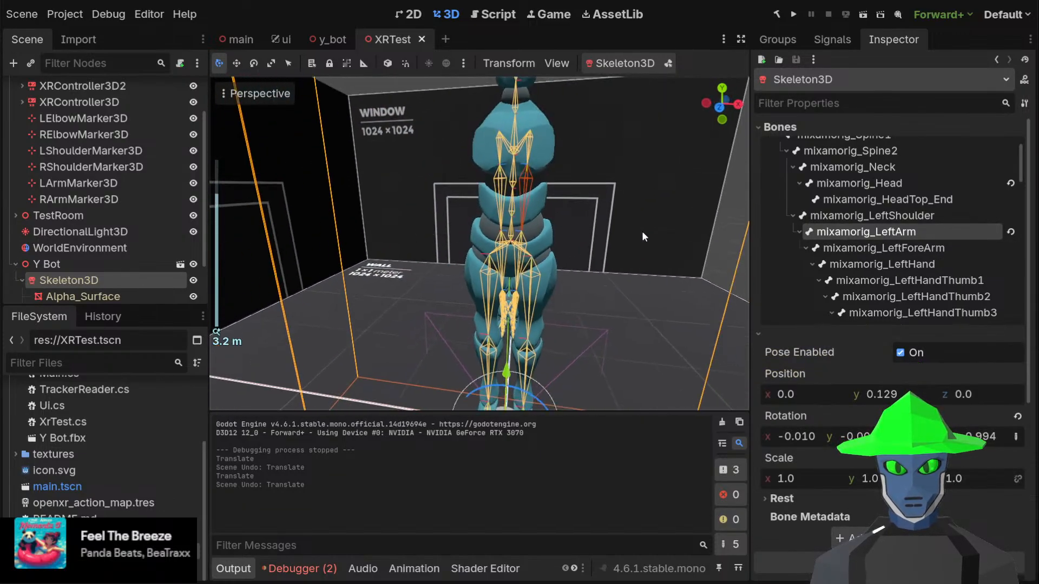
{"action": "left_click", "coordinate": [928, 248]}
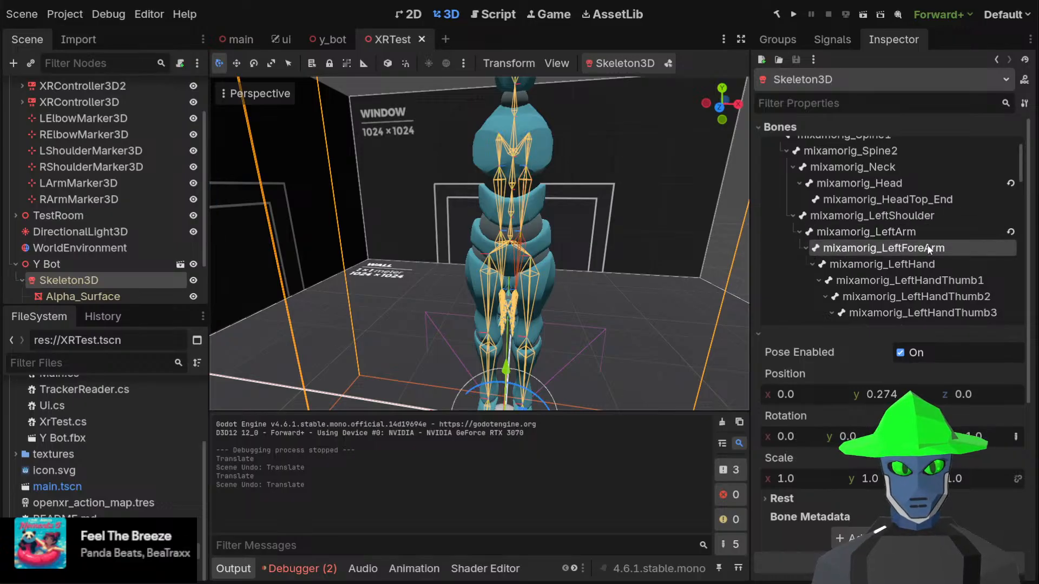
Add a Marker3D node under XROrigin3D and name it LForearmMarker3D
{"action": "left_click", "coordinate": [114, 198]}
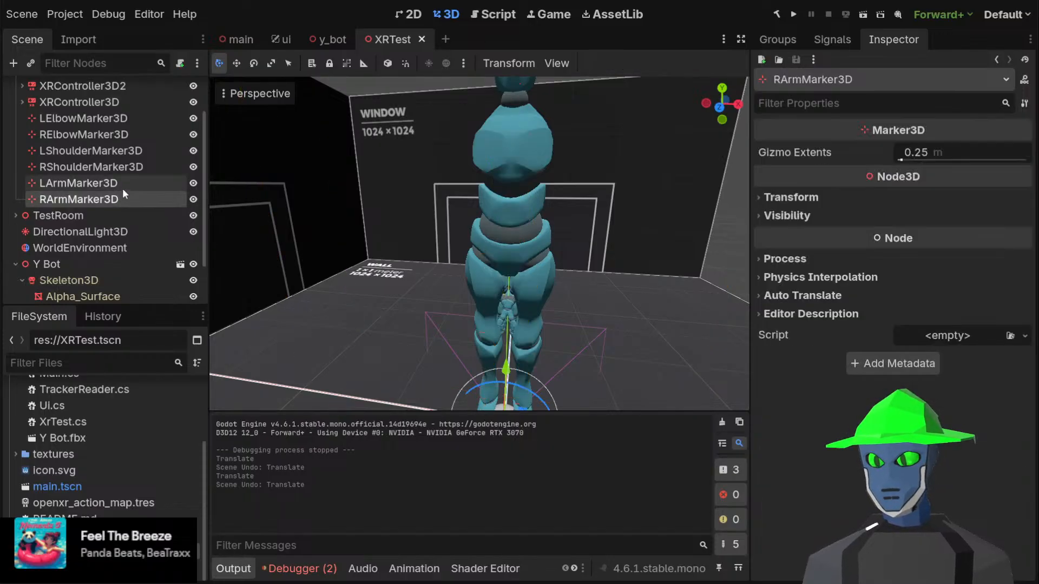
{"action": "scroll", "coordinate": [103, 107], "scroll_direction": "up", "scroll_amount": 3}
{"action": "left_click", "coordinate": [103, 105]}
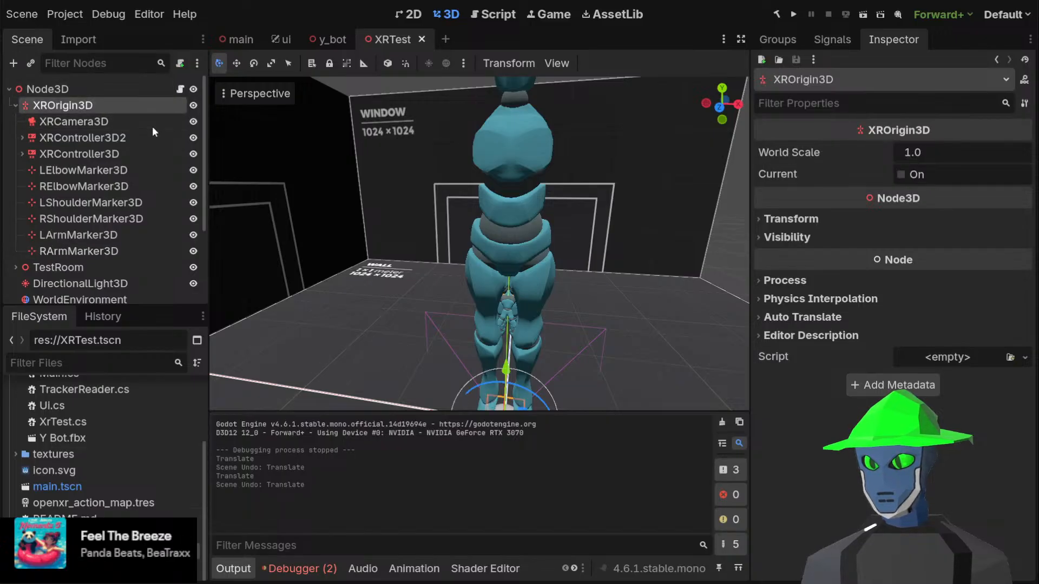
{"action": "double_click", "coordinate": [312, 148]}
{"action": "double_click", "coordinate": [51, 273]}
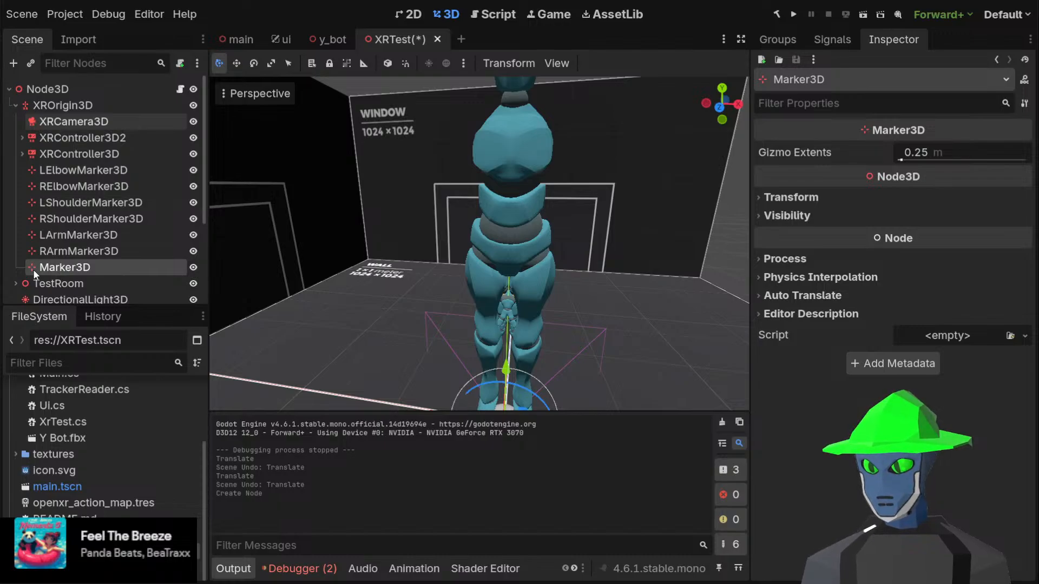
{"action": "type", "text": "LForearmMarker3D"}
{"action": "key", "text": "Return"}
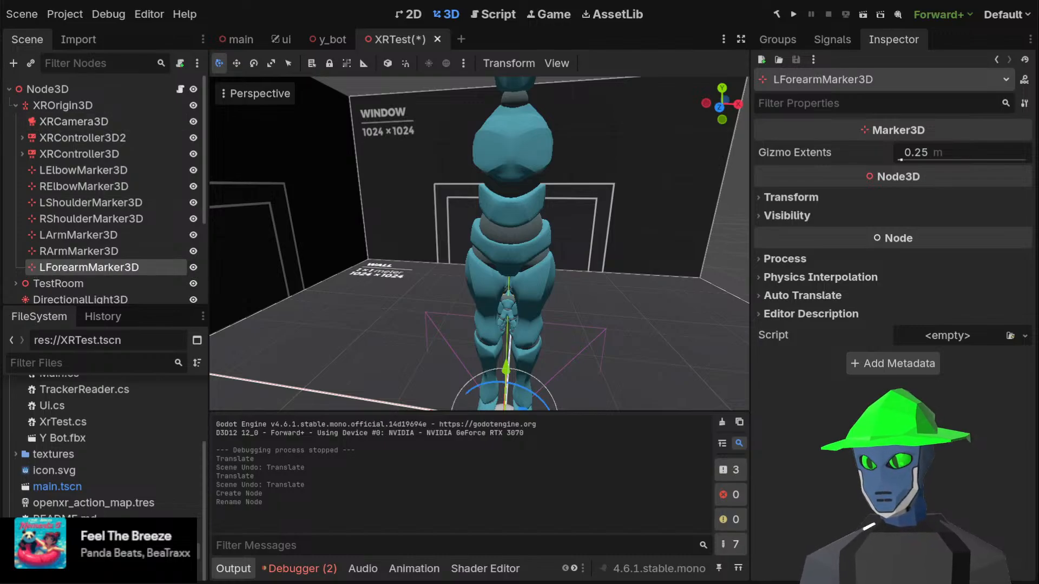
Add another Marker3D node under XROrigin3D and name it RForearmMarker3D
{"action": "left_click", "coordinate": [105, 106]}
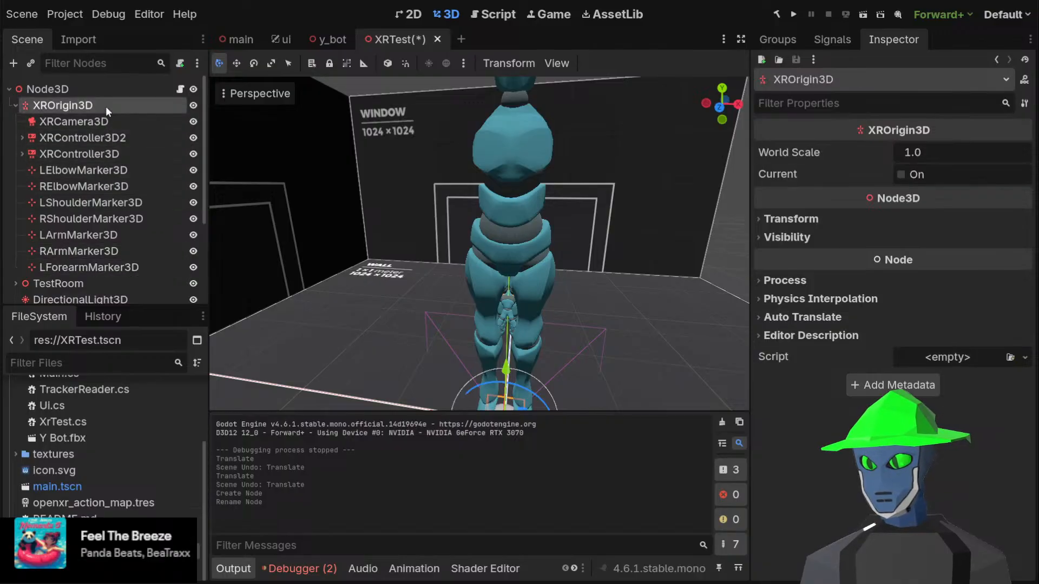
{"action": "key", "text": "ctrl+a"}
{"action": "key", "text": "Return"}
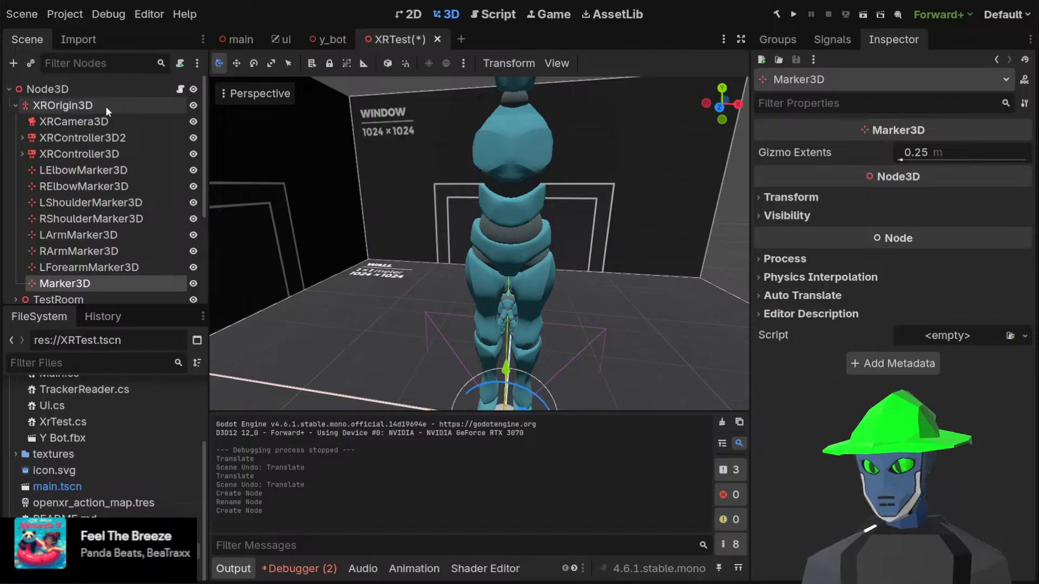
{"action": "key", "text": "Return"}
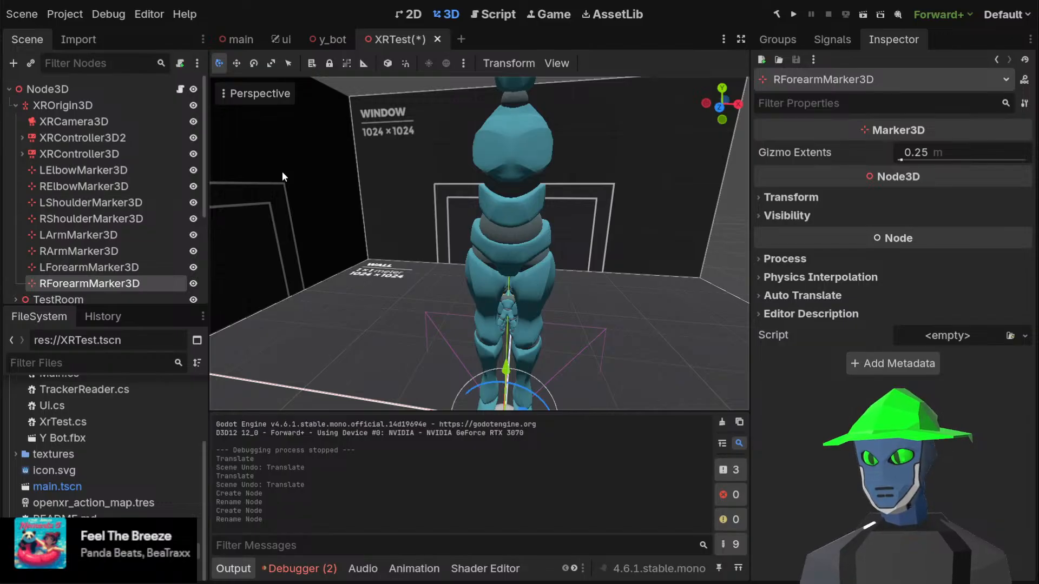
Rename the two elbow markers to LElbowMarker and RElbowMarker
{"action": "left_click", "coordinate": [158, 171]}
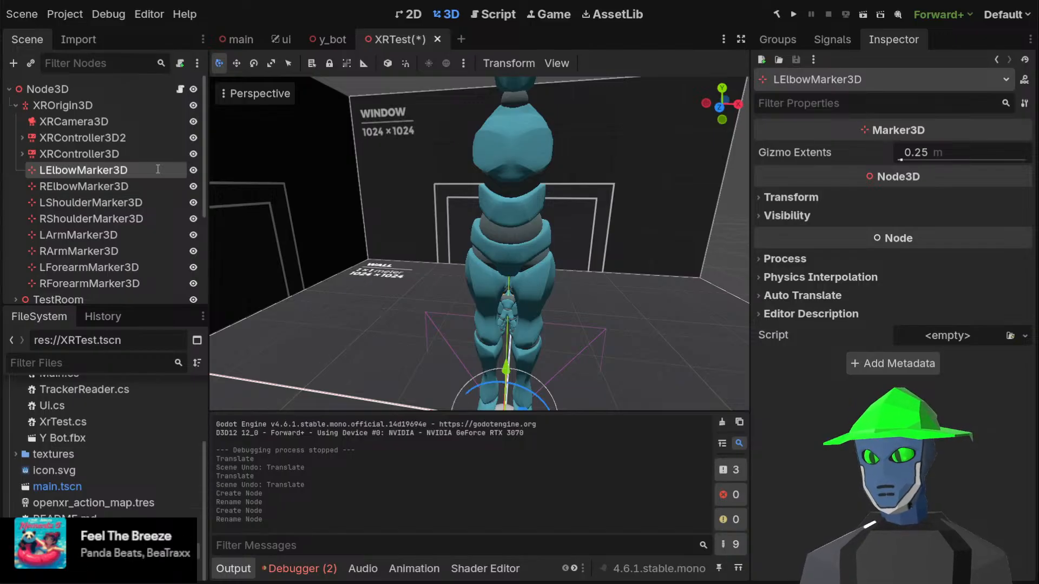
{"action": "key", "text": "BackSpace"}
{"action": "key", "text": "BackSpace"}
{"action": "key", "text": "Return"}
{"action": "key", "text": "Down"}
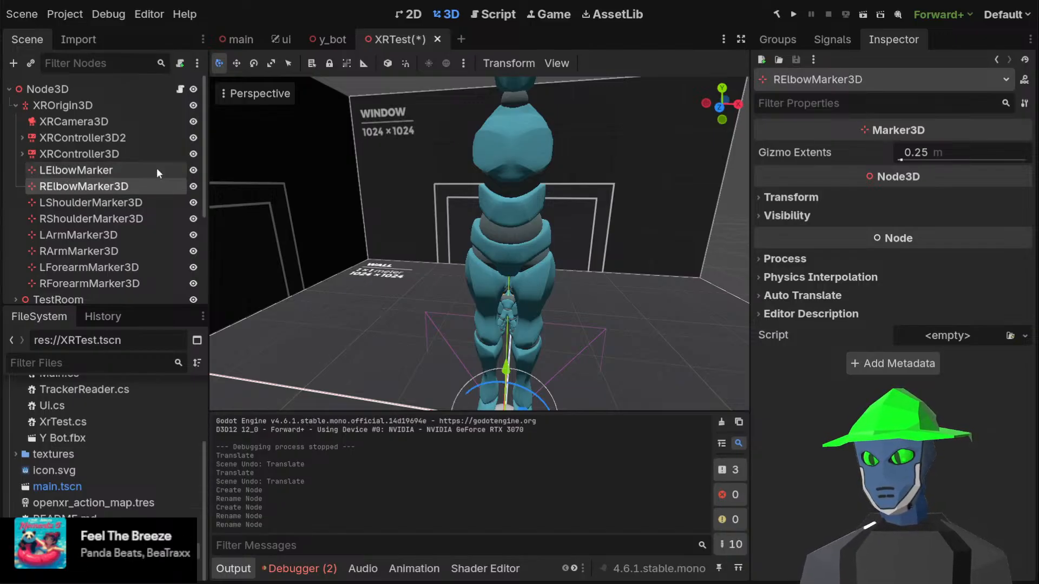
{"action": "key", "text": "F2"}
{"action": "key", "text": "End"}
{"action": "key", "text": "BackSpace"}
{"action": "key", "text": "BackSpace"}
{"action": "key", "text": "Return"}
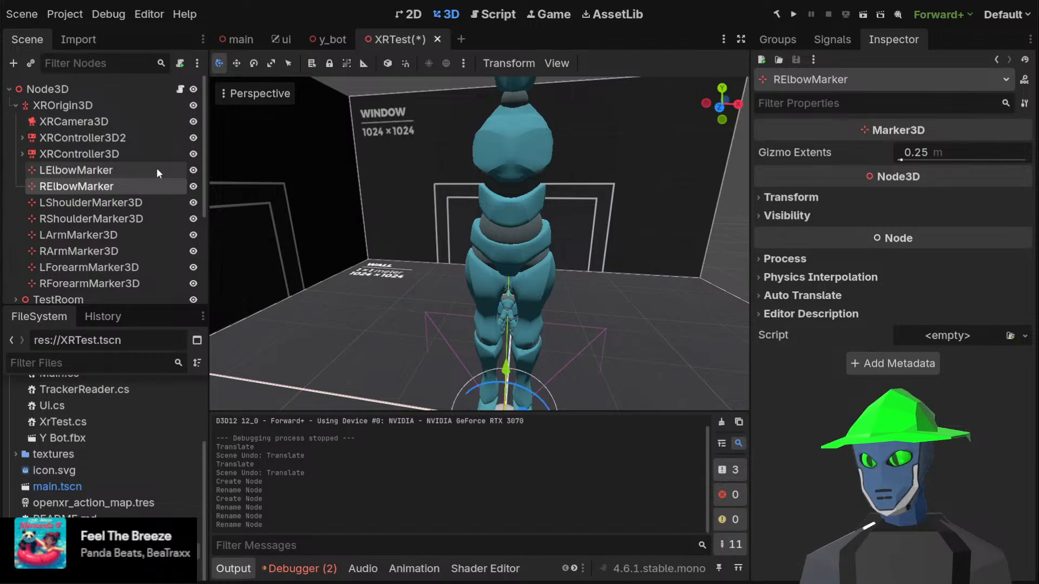
Rename the two shoulder markers to LShoulderMarker and RShoulderMarker
{"action": "key", "text": "Down"}
{"action": "key", "text": "F2"}
{"action": "key", "text": "End"}
{"action": "key", "text": "BackSpace"}
{"action": "key", "text": "BackSpace"}
{"action": "key", "text": "Return"}
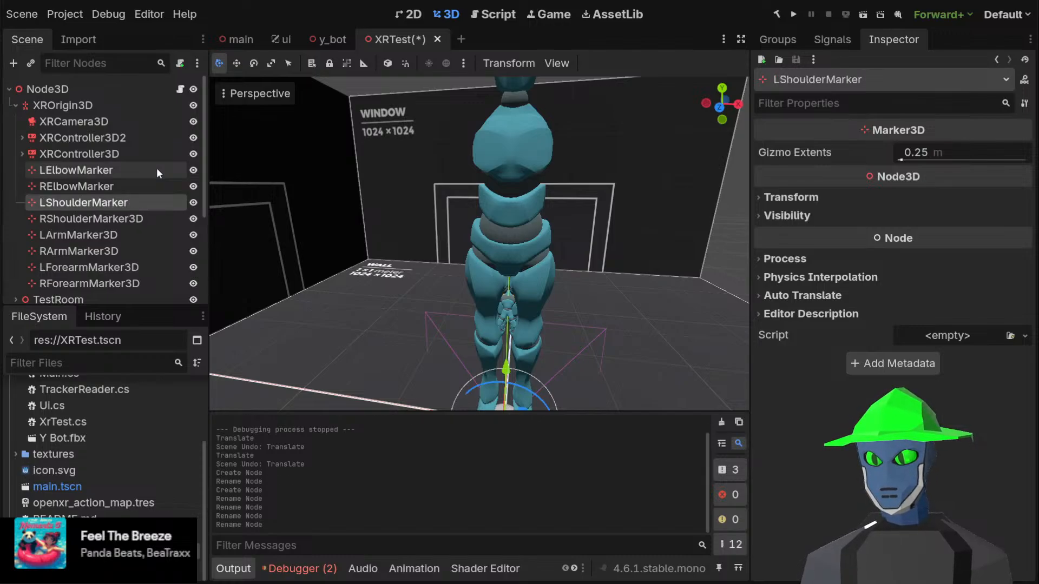
{"action": "key", "text": "Down"}
{"action": "key", "text": "F2"}
{"action": "key", "text": "End"}
{"action": "key", "text": "BackSpace"}
{"action": "key", "text": "BackSpace"}
{"action": "key", "text": "Return"}
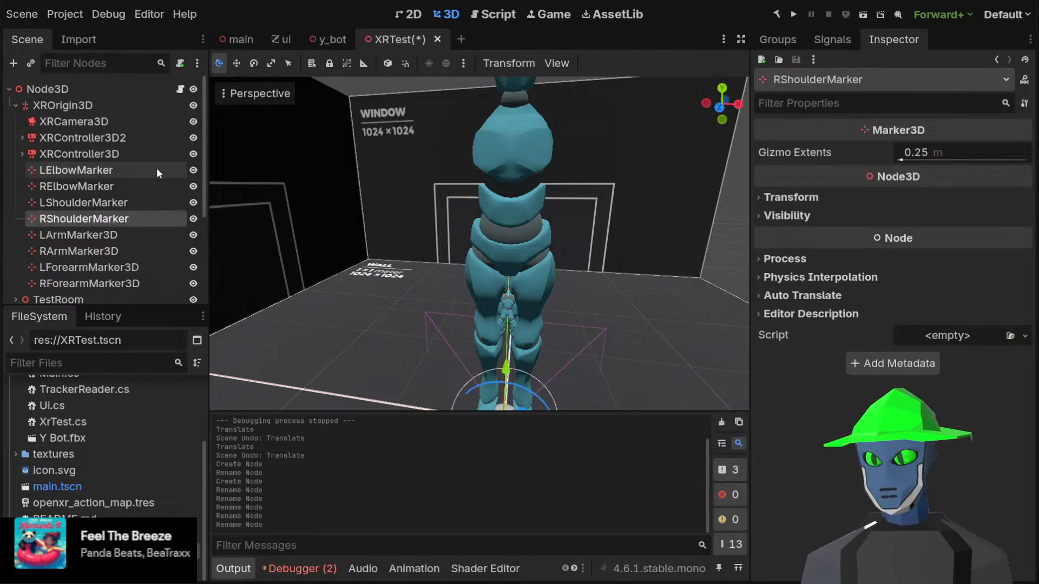
Rename the two arm markers to LArmMarker and RArmMarker
{"action": "key", "text": "Down"}
{"action": "key", "text": "F2"}
{"action": "key", "text": "End"}
{"action": "key", "text": "BackSpace"}
{"action": "key", "text": "BackSpace"}
{"action": "key", "text": "Return"}
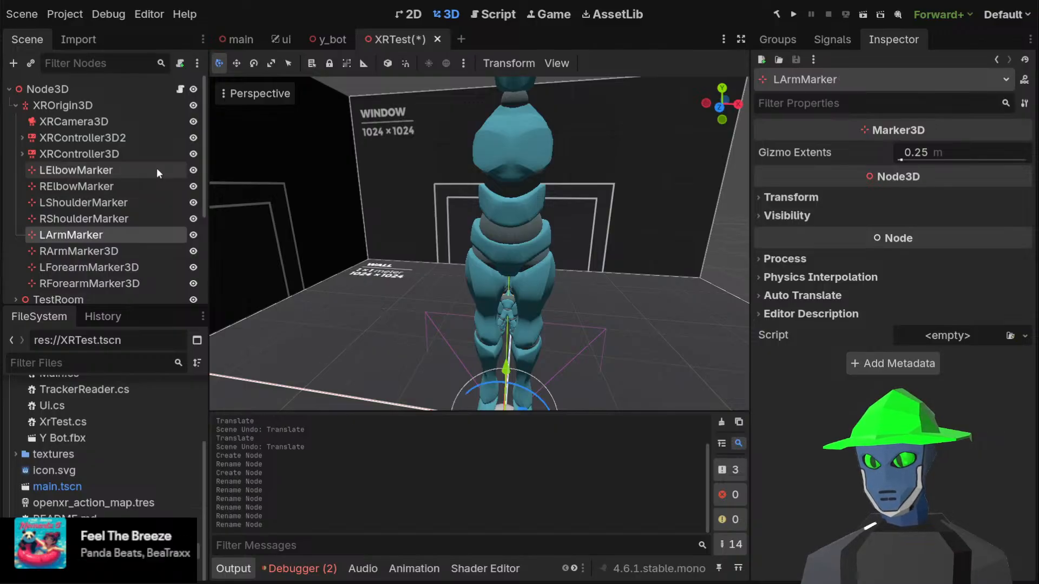
{"action": "key", "text": "Down"}
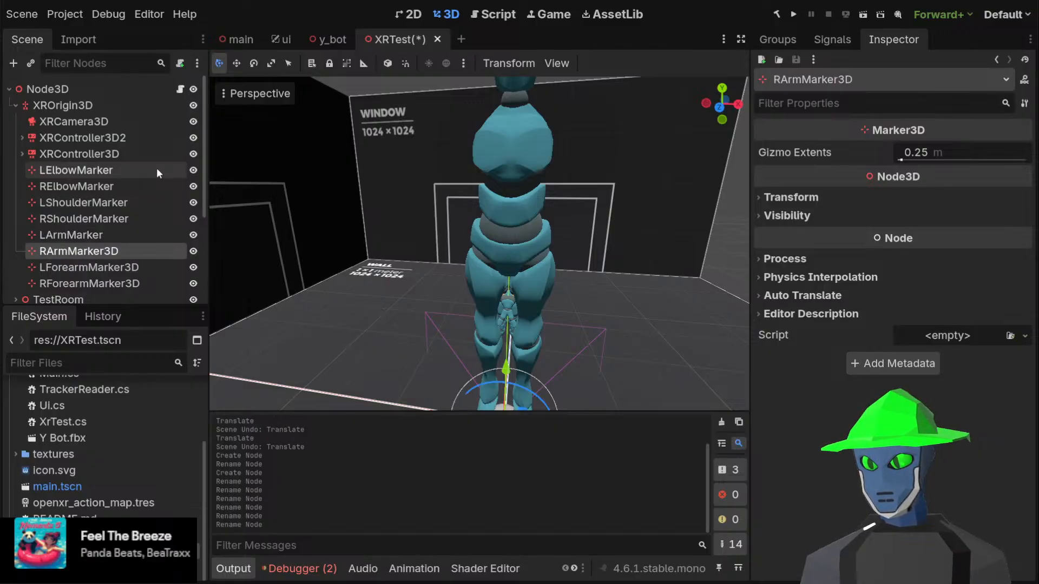
{"action": "key", "text": "F2"}
{"action": "key", "text": "End"}
{"action": "key", "text": "BackSpace"}
{"action": "key", "text": "BackSpace"}
{"action": "key", "text": "Return"}
Rename the two forearm markers to LForearmMarker and RForearmMarker
{"action": "key", "text": "Down"}
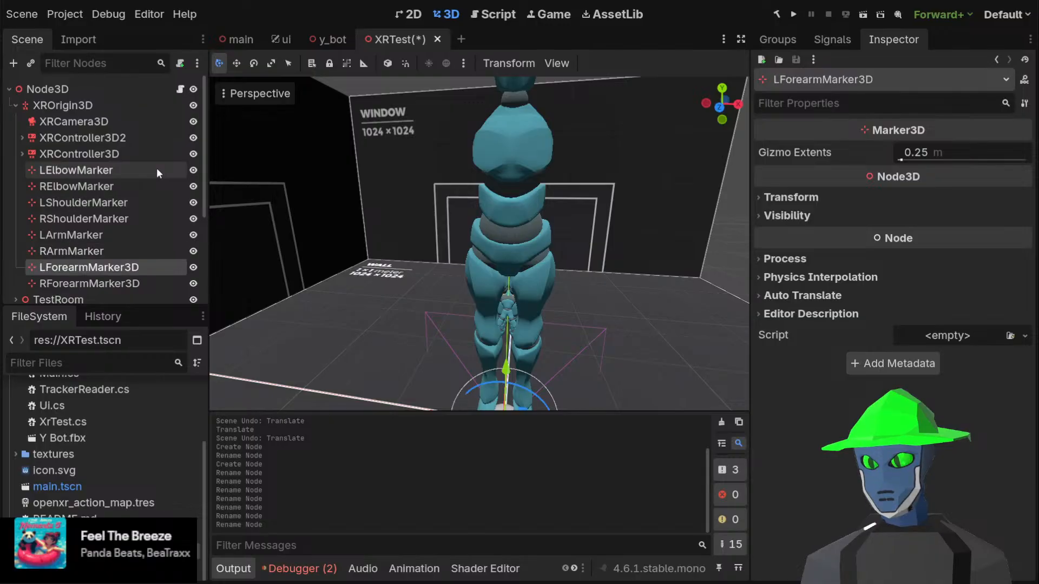
{"action": "key", "text": "F2"}
{"action": "key", "text": "End"}
{"action": "key", "text": "BackSpace"}
{"action": "key", "text": "BackSpace"}
{"action": "key", "text": "Return"}
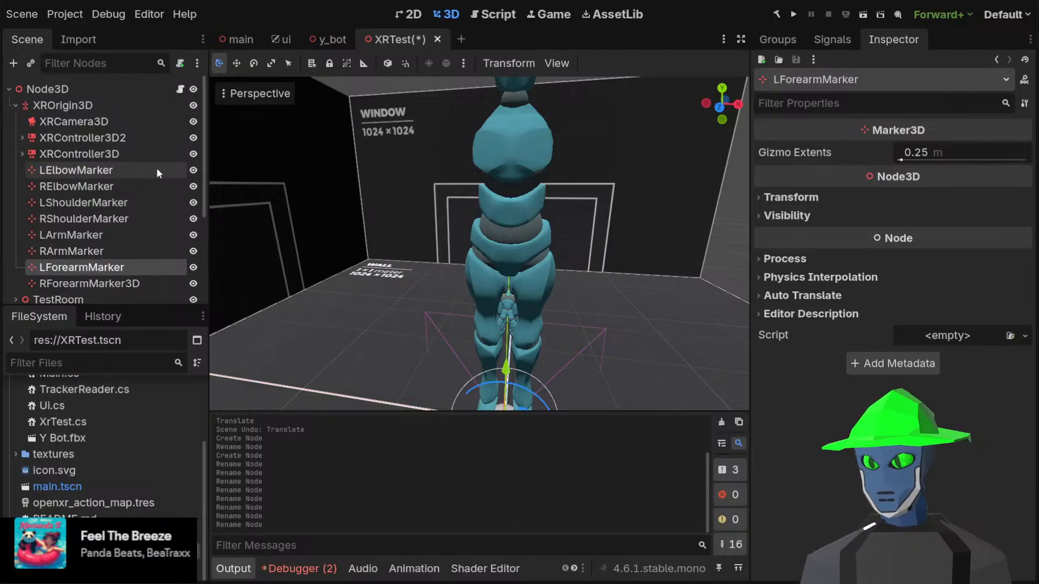
{"action": "key", "text": "Down"}
{"action": "key", "text": "F2"}
{"action": "key", "text": "End"}
{"action": "key", "text": "BackSpace"}
{"action": "key", "text": "BackSpace"}
{"action": "key", "text": "Return"}
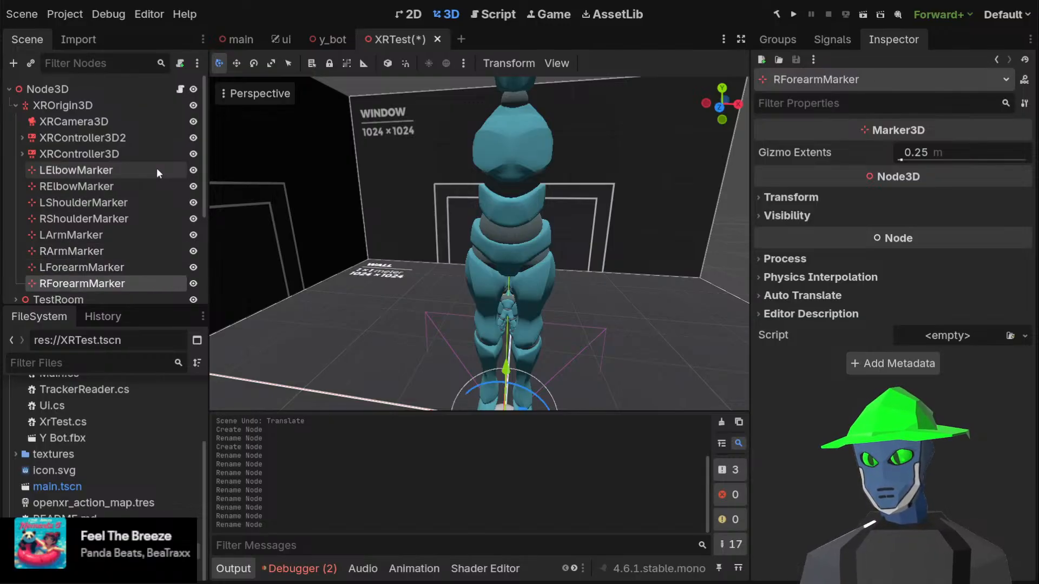
Examine the Y Bot skeleton's left hand, left shoulder and left upper leg bones, collapsing both shoulder branches of the bone list
{"action": "scroll", "coordinate": [142, 231], "scroll_direction": "down", "scroll_amount": 5}
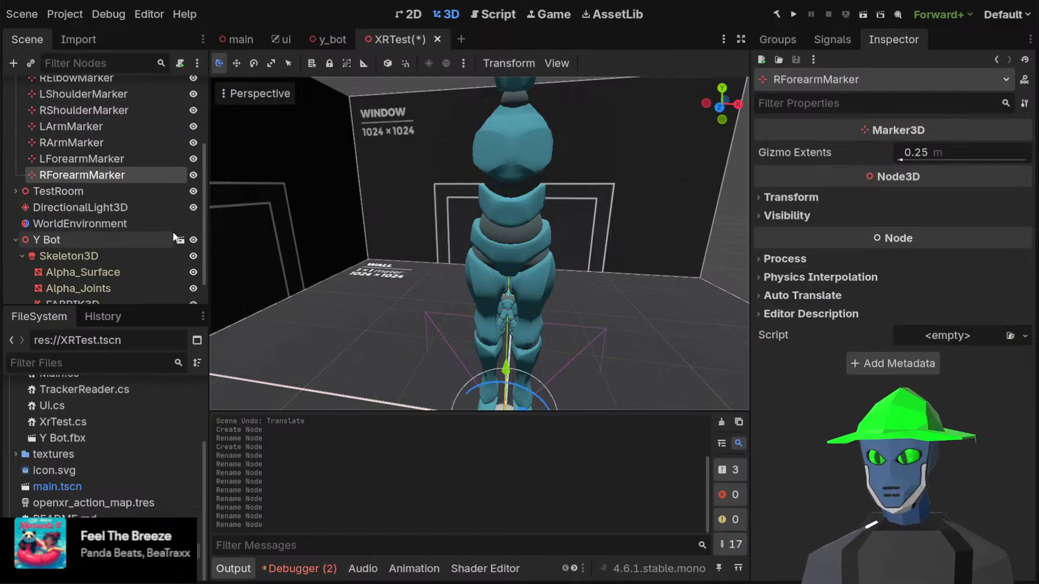
{"action": "left_click", "coordinate": [99, 226]}
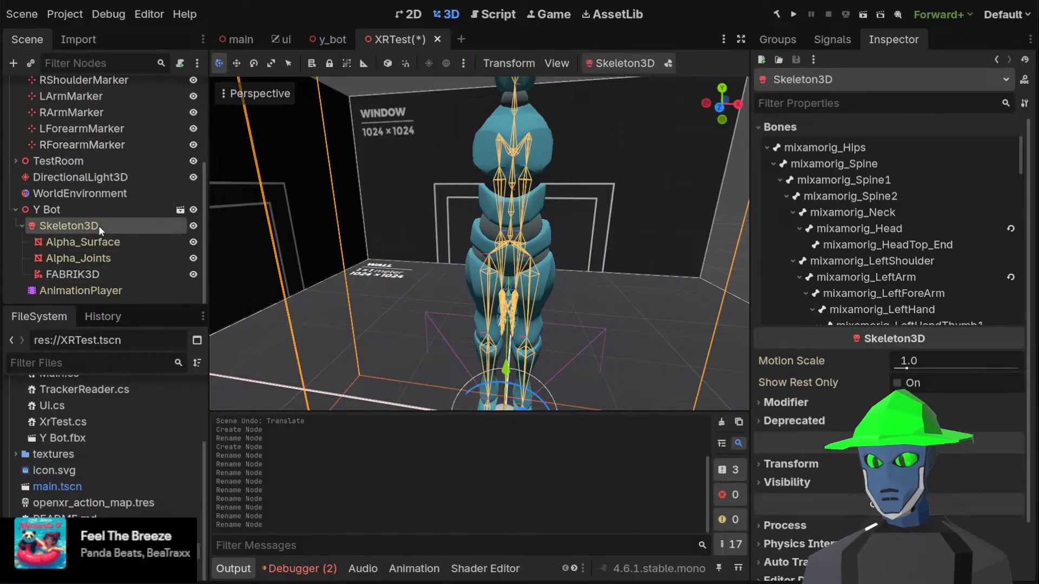
{"action": "scroll", "coordinate": [858, 222], "scroll_direction": "down", "scroll_amount": 1}
{"action": "scroll", "coordinate": [849, 222], "scroll_direction": "down", "scroll_amount": 4}
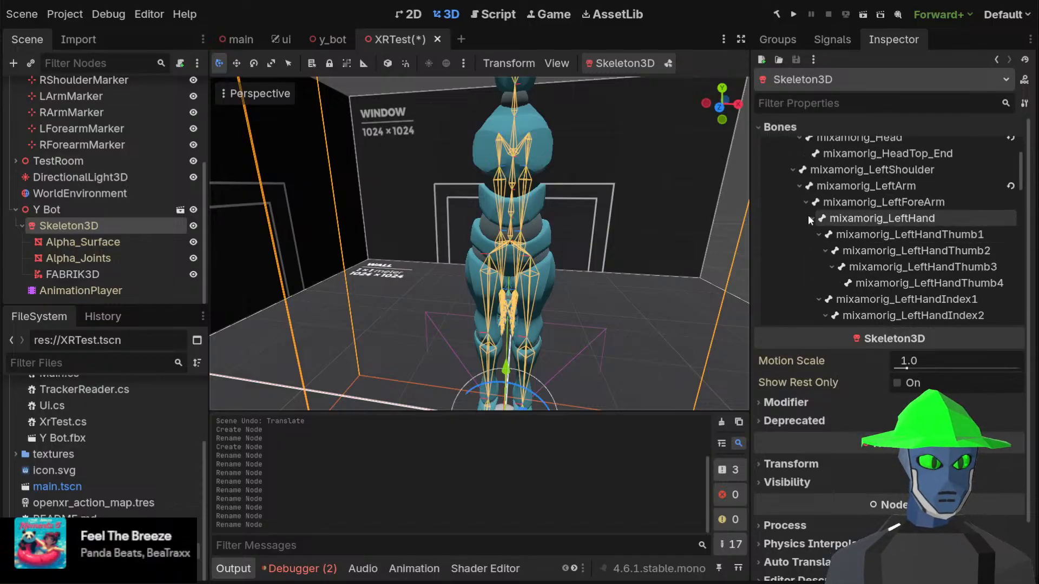
{"action": "left_click", "coordinate": [812, 219]}
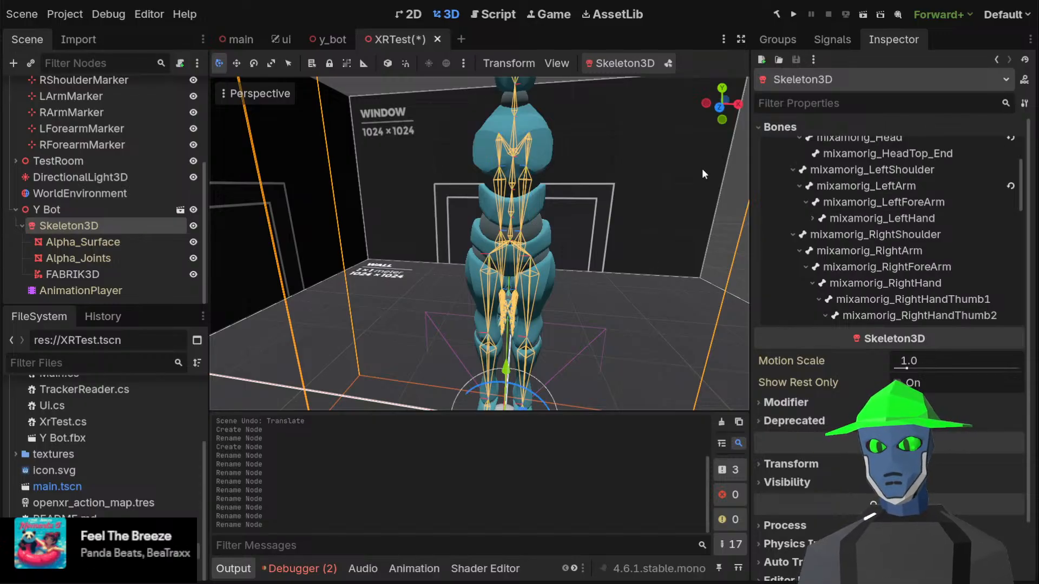
{"action": "left_click", "coordinate": [860, 219]}
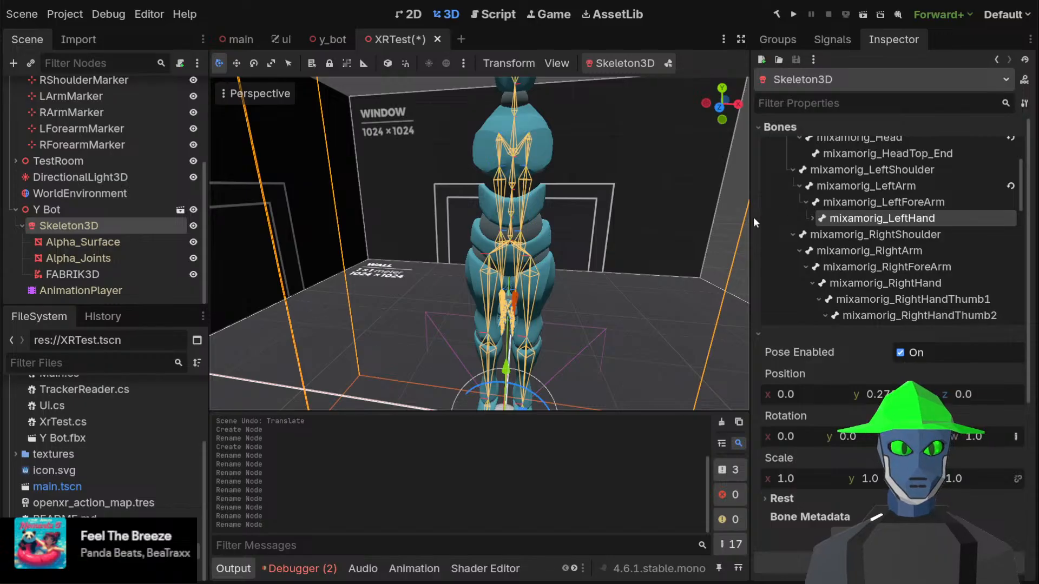
{"action": "left_click", "coordinate": [803, 171]}
{"action": "left_click", "coordinate": [793, 170]}
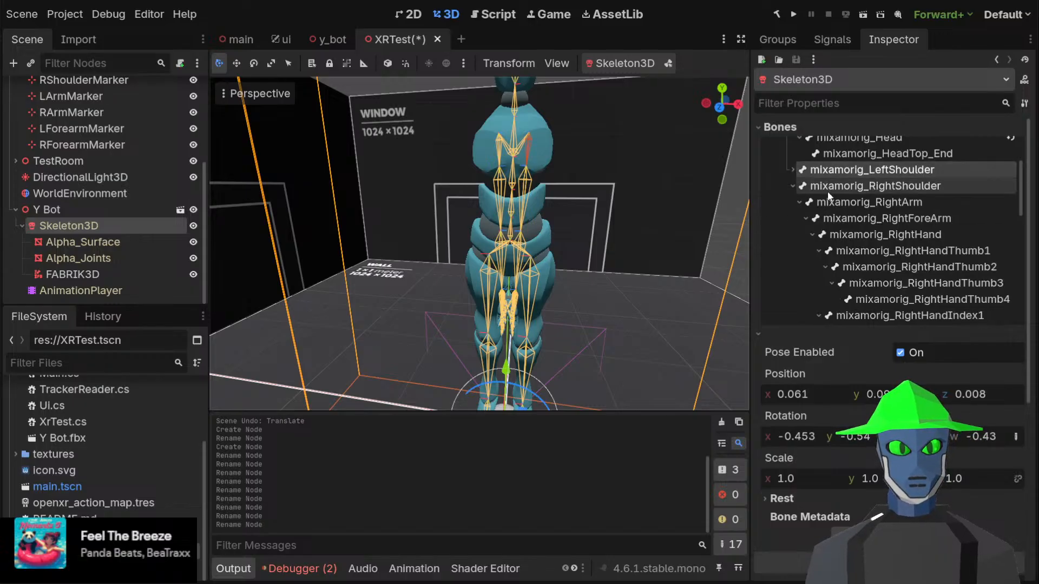
{"action": "left_click", "coordinate": [792, 186]}
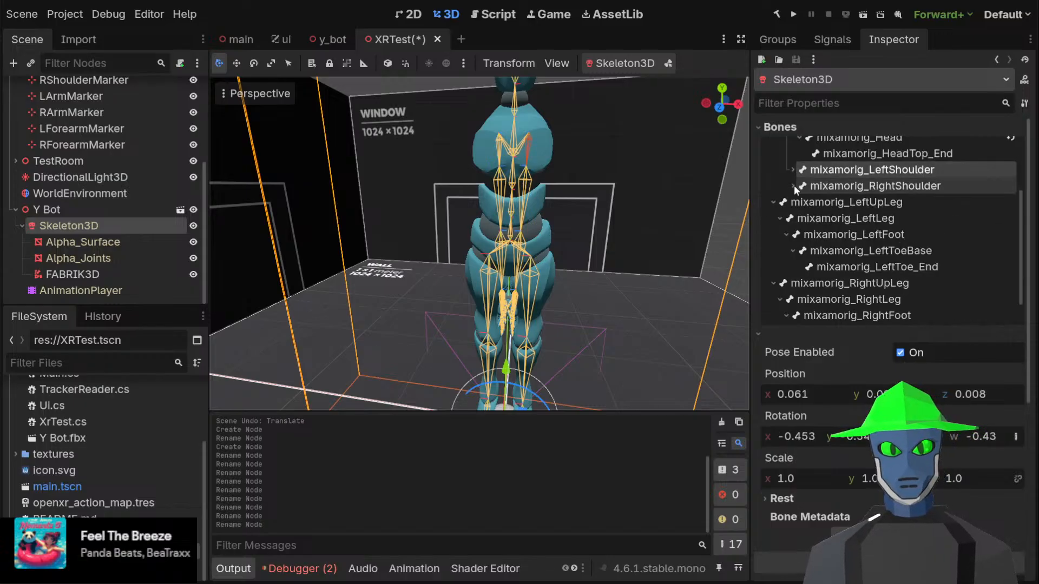
{"action": "left_click", "coordinate": [893, 204]}
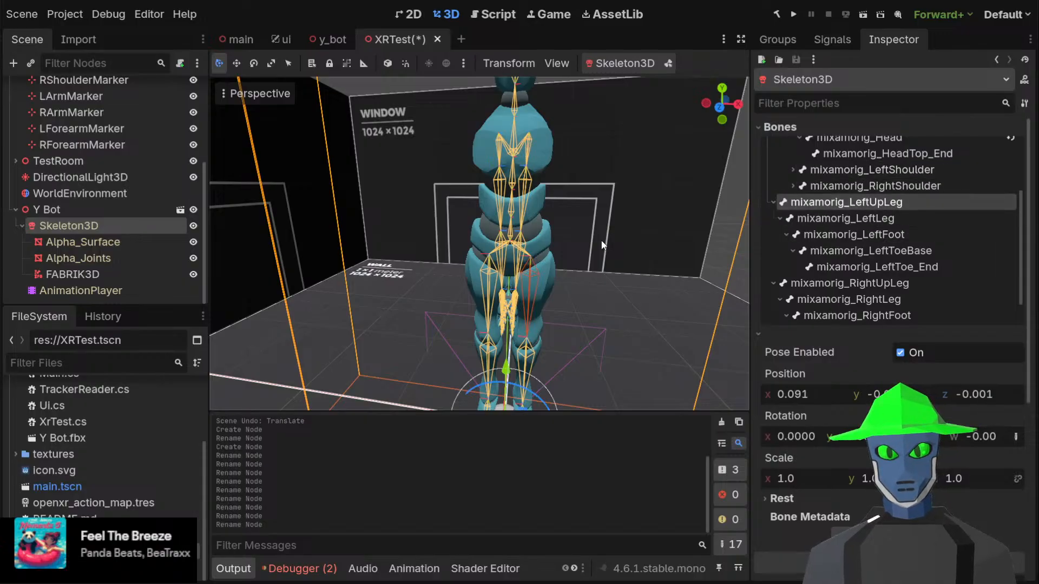
{"action": "mouse_move", "coordinate": [602, 242]}
{"action": "middle_mouse_down"}
{"action": "mouse_move", "coordinate": [598, 230]}
{"action": "mouse_move", "coordinate": [598, 239]}
{"action": "middle_mouse_up"}
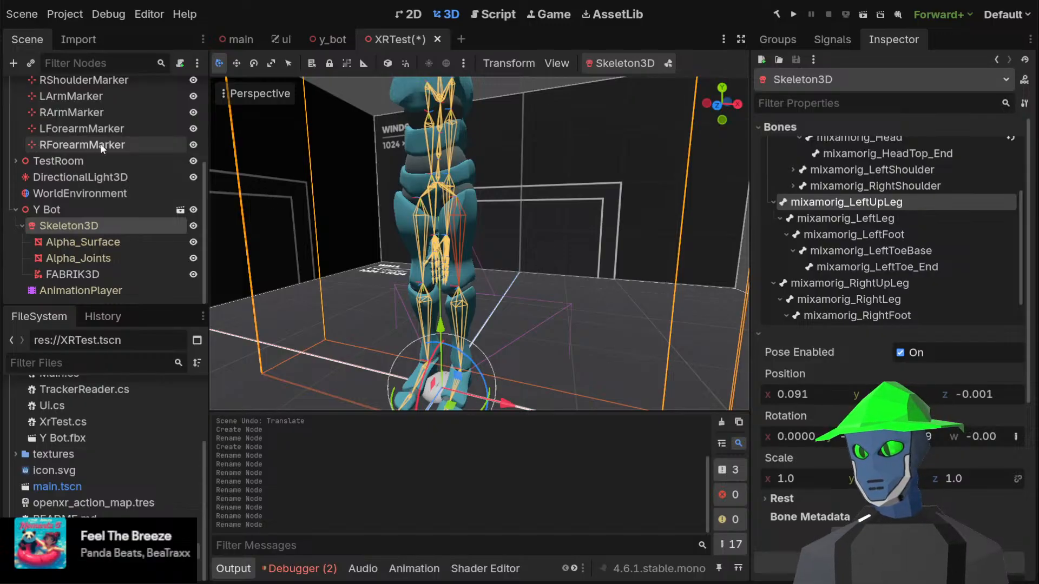
Add a Marker3D node under XROrigin3D and name it LLegMarker
{"action": "scroll", "coordinate": [103, 143], "scroll_direction": "up", "scroll_amount": 5}
{"action": "left_click", "coordinate": [116, 158]}
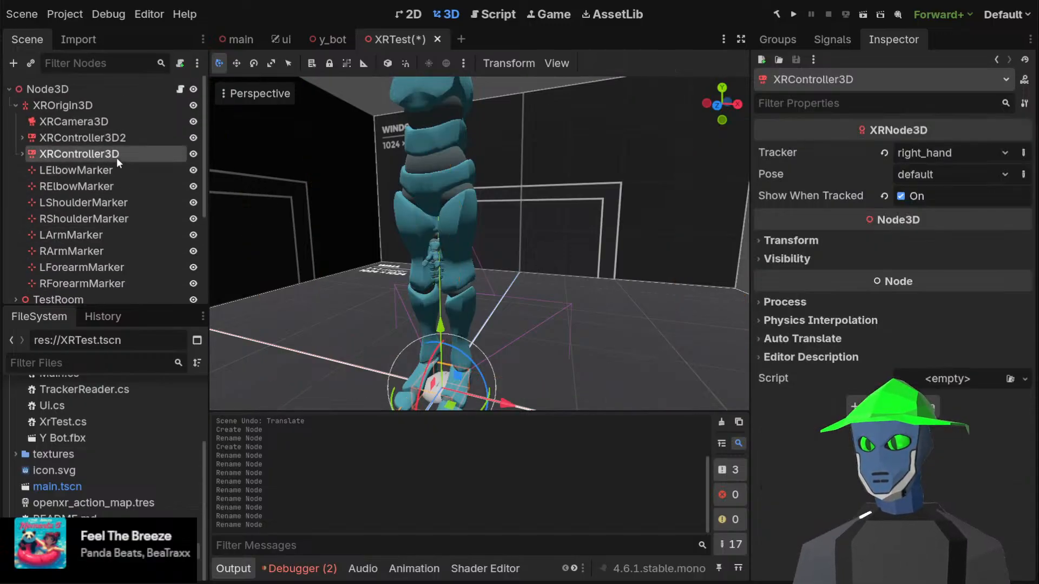
{"action": "left_click", "coordinate": [115, 105]}
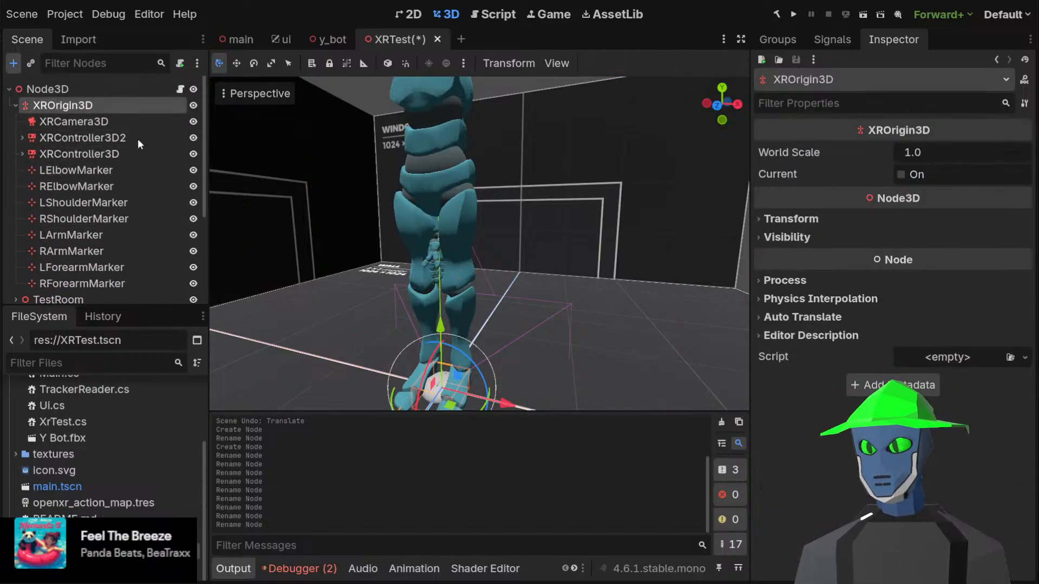
{"action": "key", "text": "Return"}
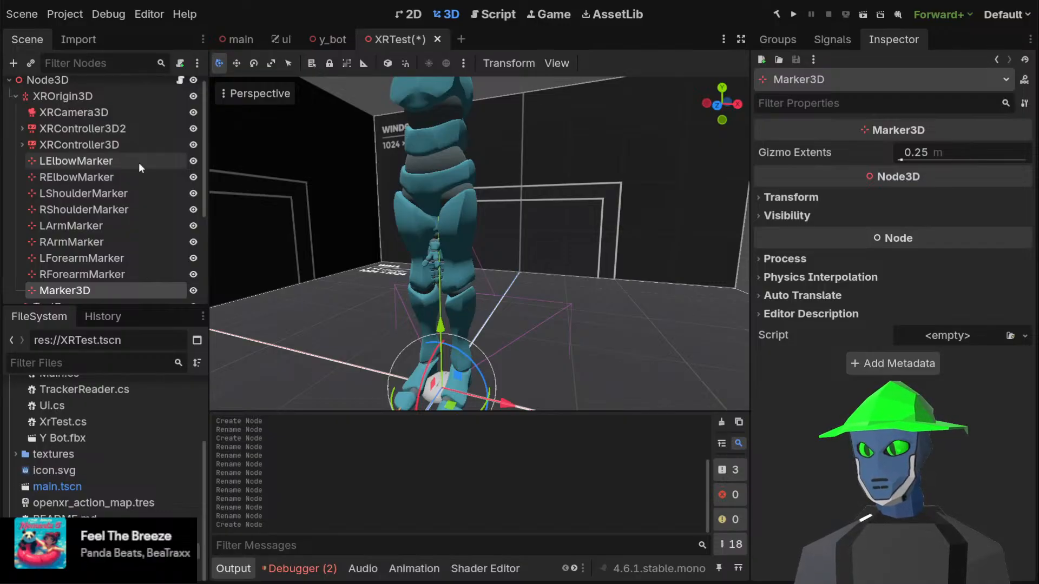
{"action": "type", "text": "LLegMarker"}
{"action": "key", "text": "Return"}
Examine the Skeleton3D's left leg bones, comparing LeftUpLeg, LeftLeg and LeftFoot on the model
{"action": "scroll", "coordinate": [139, 167], "scroll_direction": "down", "scroll_amount": 3}
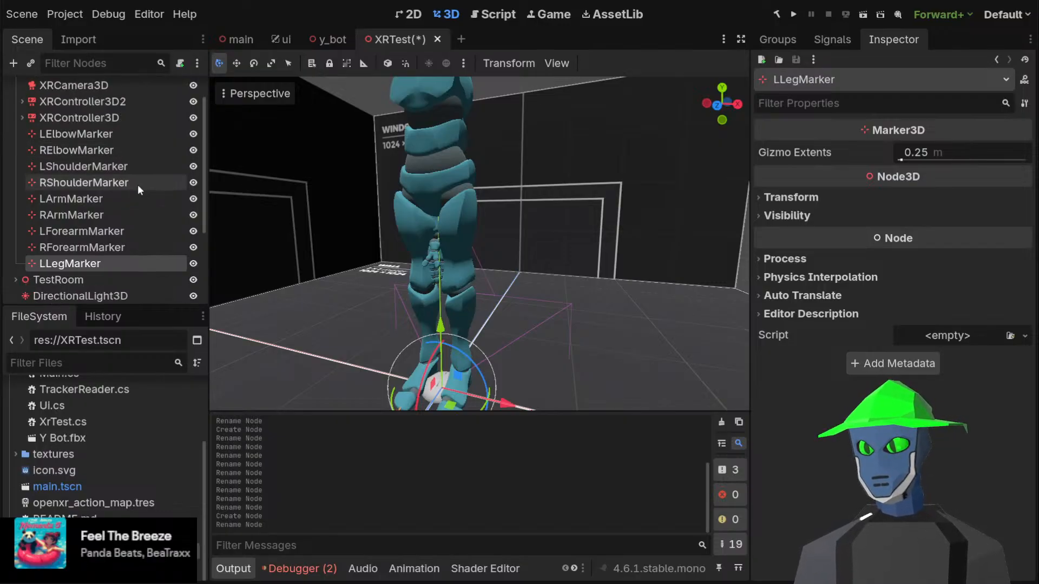
{"action": "left_click", "coordinate": [111, 230]}
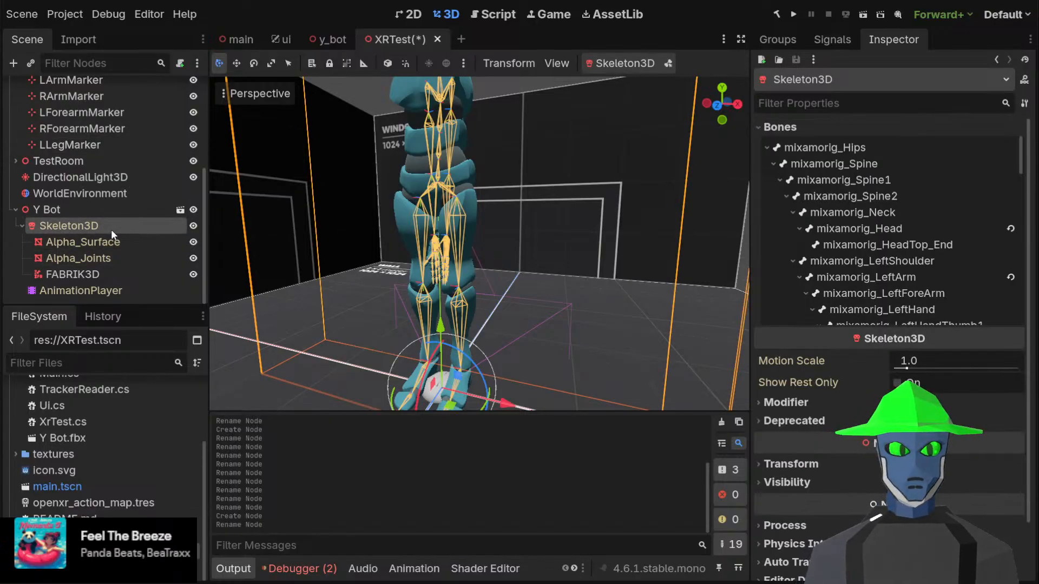
{"action": "scroll", "coordinate": [872, 233], "scroll_direction": "down", "scroll_amount": 8}
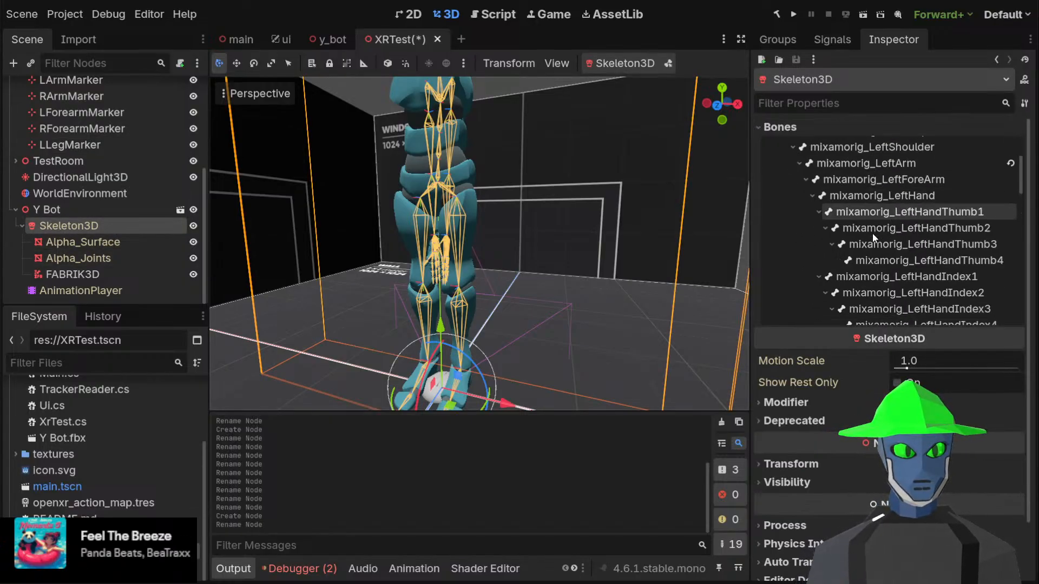
{"action": "scroll", "coordinate": [872, 234], "scroll_direction": "down", "scroll_amount": 7}
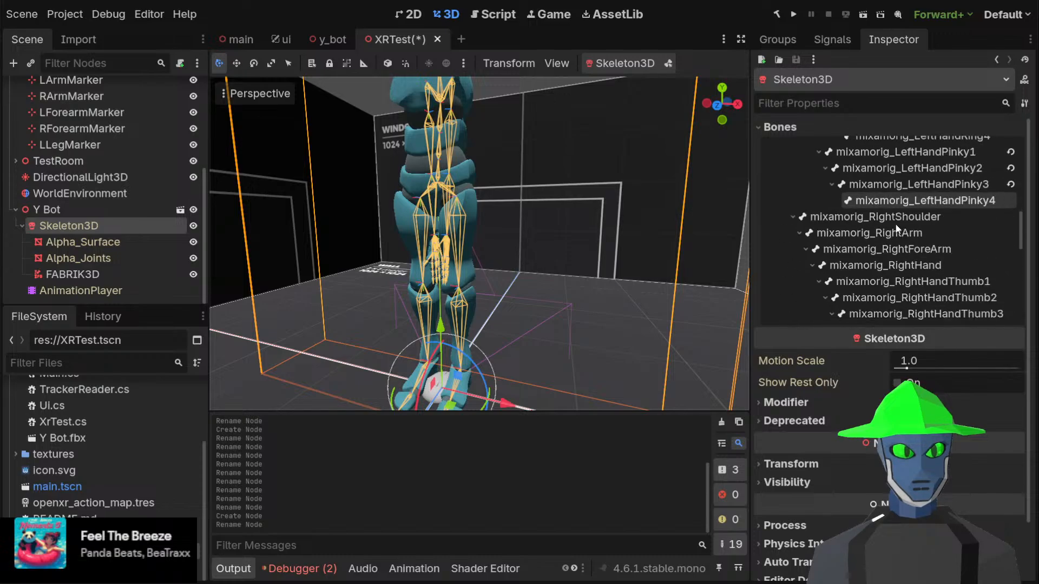
{"action": "scroll", "coordinate": [872, 238], "scroll_direction": "down", "scroll_amount": 7}
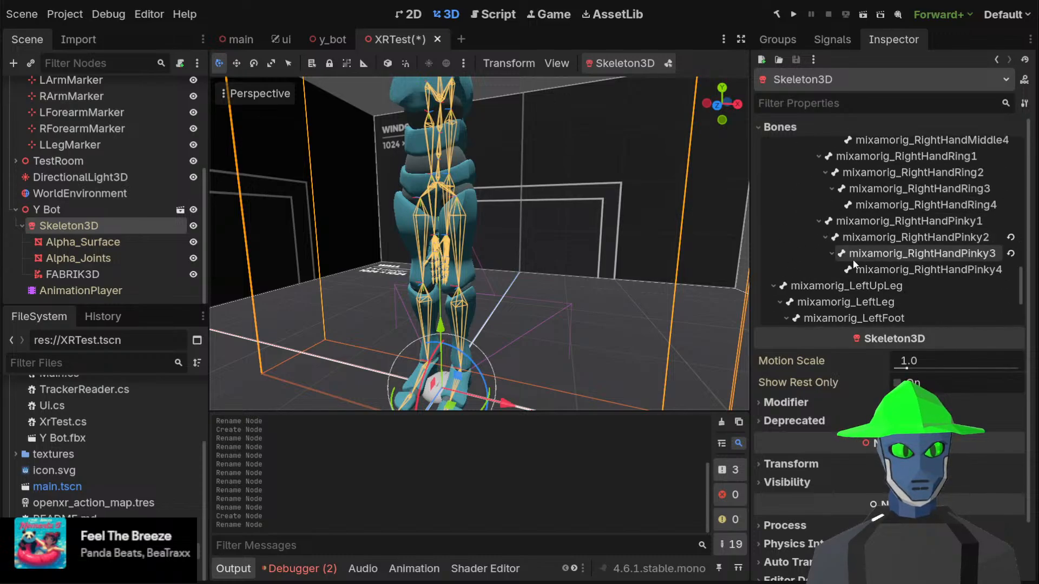
{"action": "scroll", "coordinate": [862, 292], "scroll_direction": "down", "scroll_amount": 3}
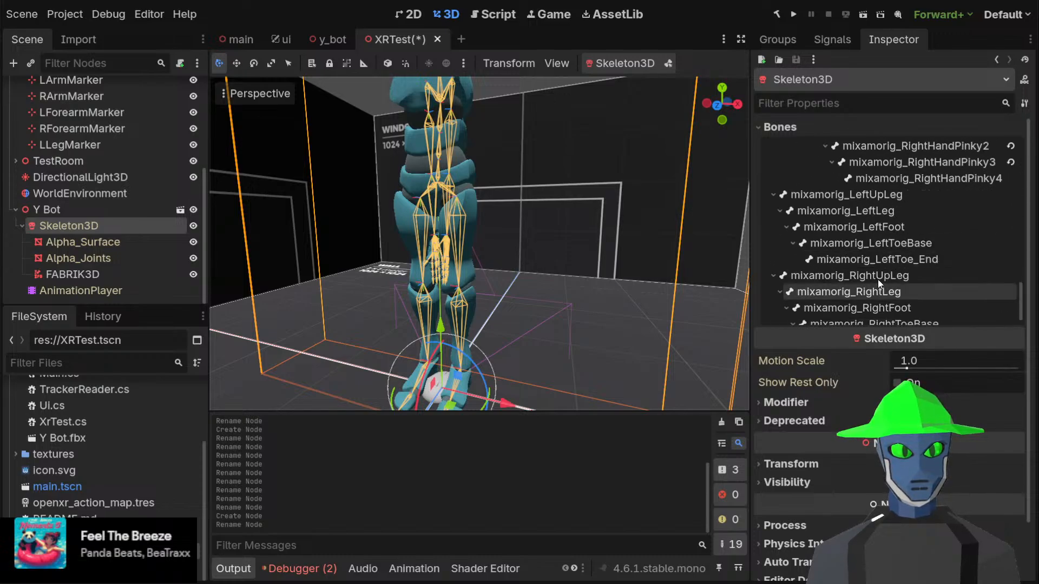
{"action": "left_click", "coordinate": [923, 199]}
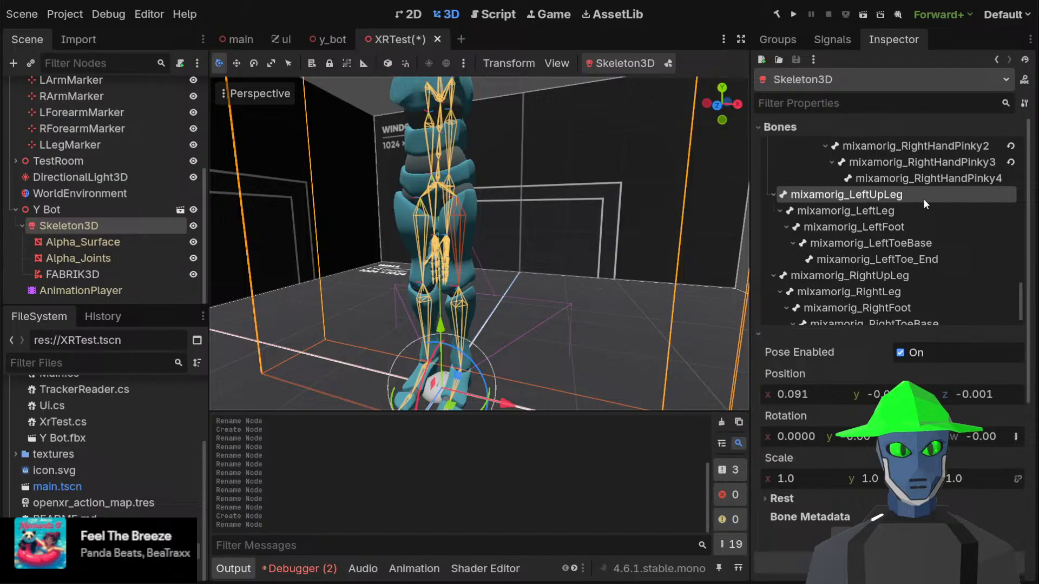
{"action": "left_click", "coordinate": [897, 210]}
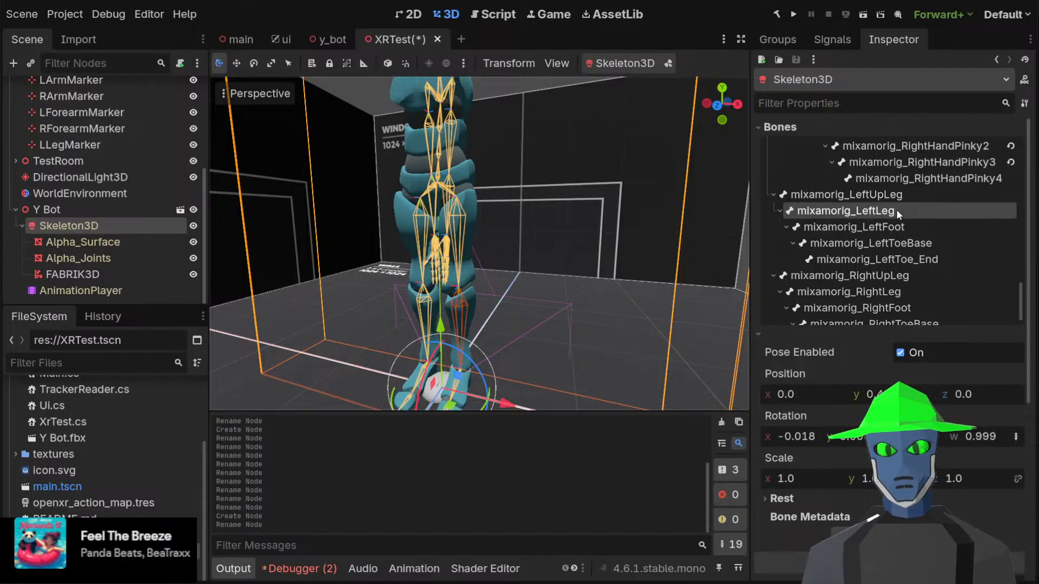
{"action": "left_click", "coordinate": [849, 233]}
{"action": "left_click", "coordinate": [875, 195]}
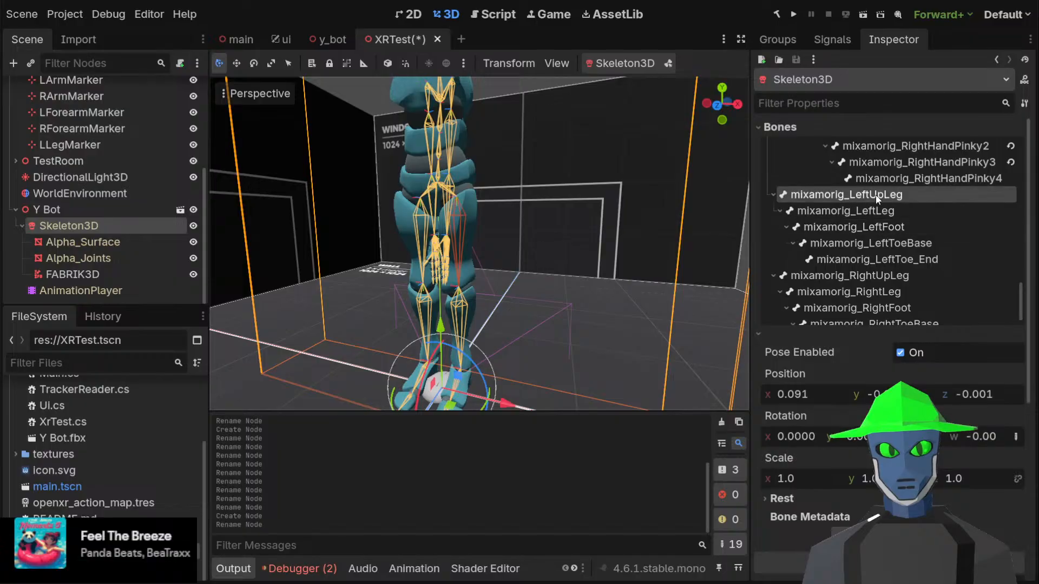
Rename the new leg marker to LUpLegMarker
{"action": "left_click", "coordinate": [129, 143]}
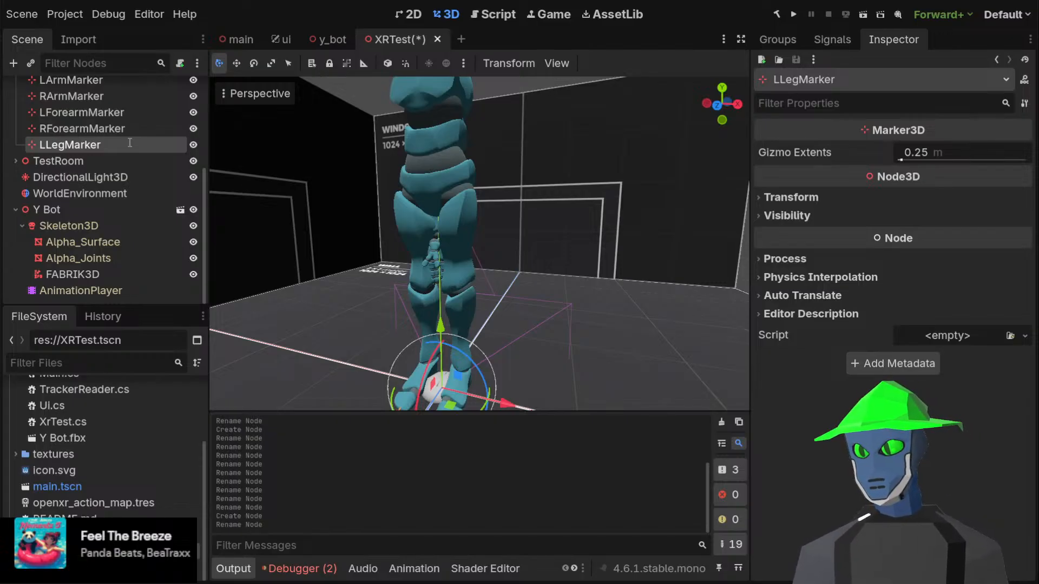
{"action": "type", "text": "Up"}
{"action": "key", "text": "Return"}
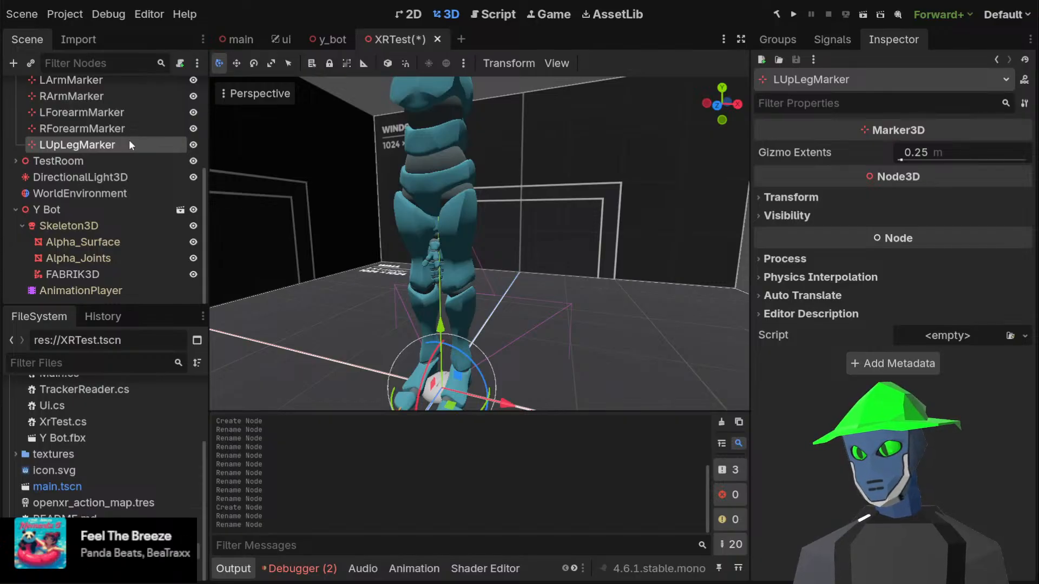
Paste a copy of LUpLegMarker under XROrigin3D and name it LLegMarker
{"action": "scroll", "coordinate": [128, 139], "scroll_direction": "up", "scroll_amount": 5}
{"action": "left_click", "coordinate": [116, 86]}
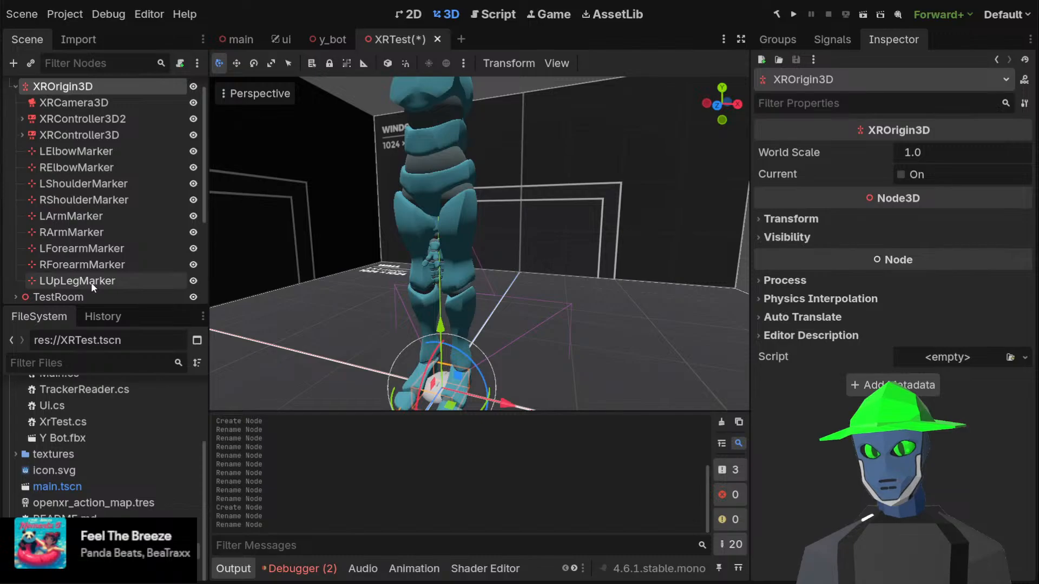
{"action": "key", "text": "ctrl+v"}
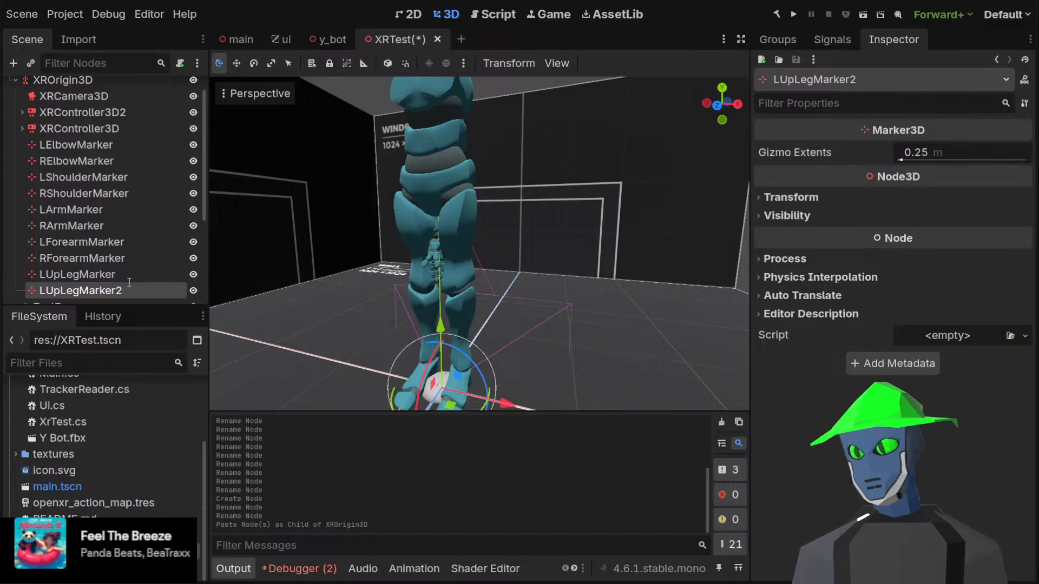
{"action": "type", "text": "LLegMarker"}
{"action": "key", "text": "Return"}
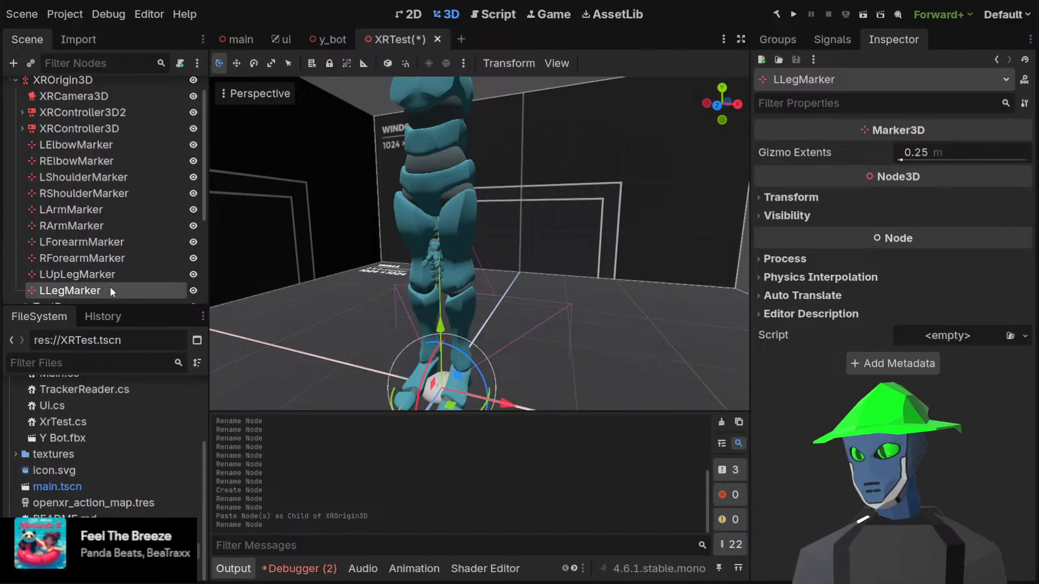
Paste copies of the two left leg markers under XROrigin3D
{"action": "left_click", "coordinate": [112, 275], "text": "shift"}
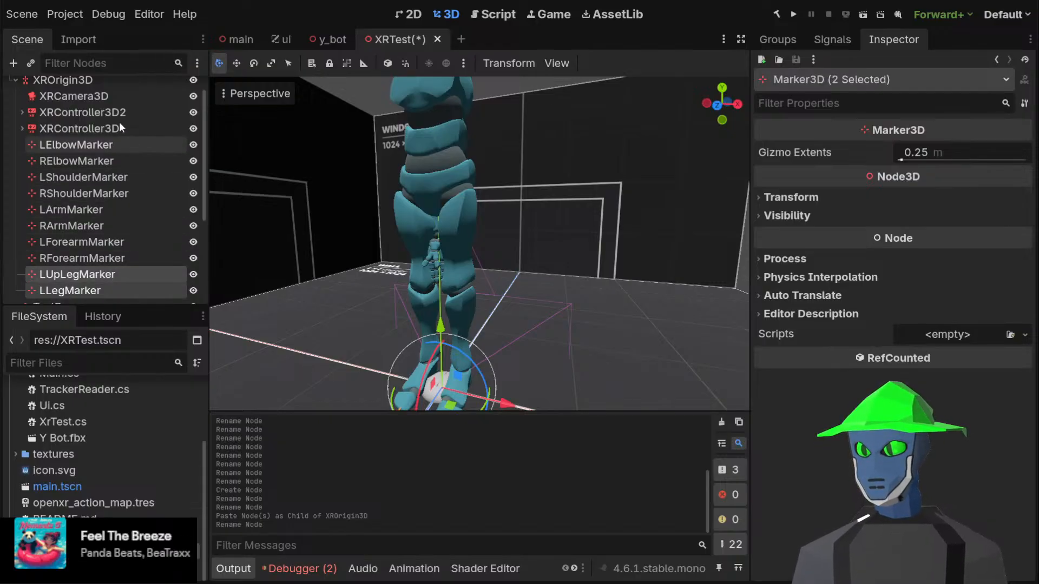
{"action": "left_click", "coordinate": [102, 80]}
{"action": "key", "text": "ctrl+v"}
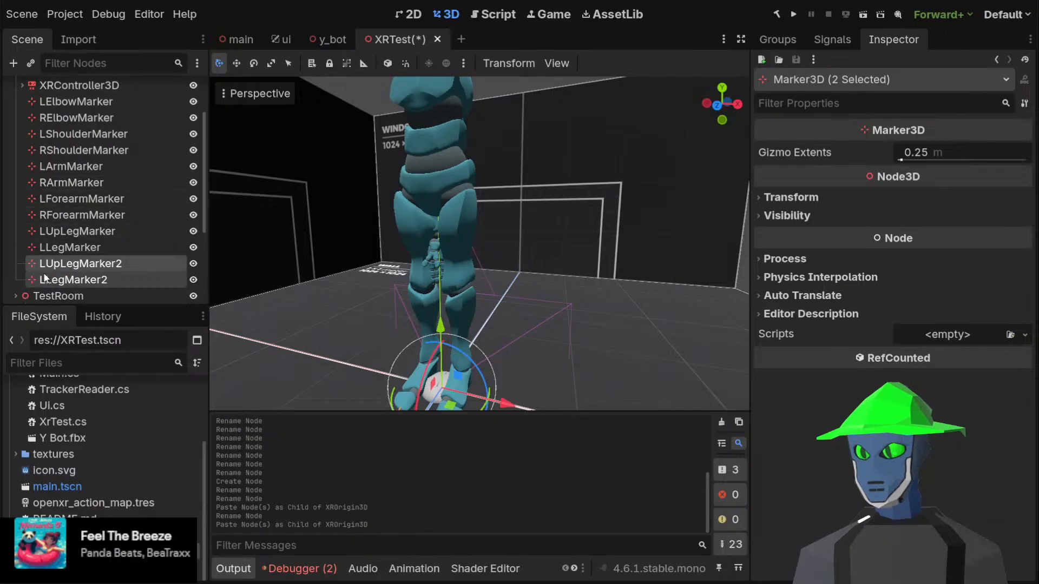
Rename the two copied leg markers to RUpLegMarker and RLegMarker
{"action": "left_click", "coordinate": [62, 263]}
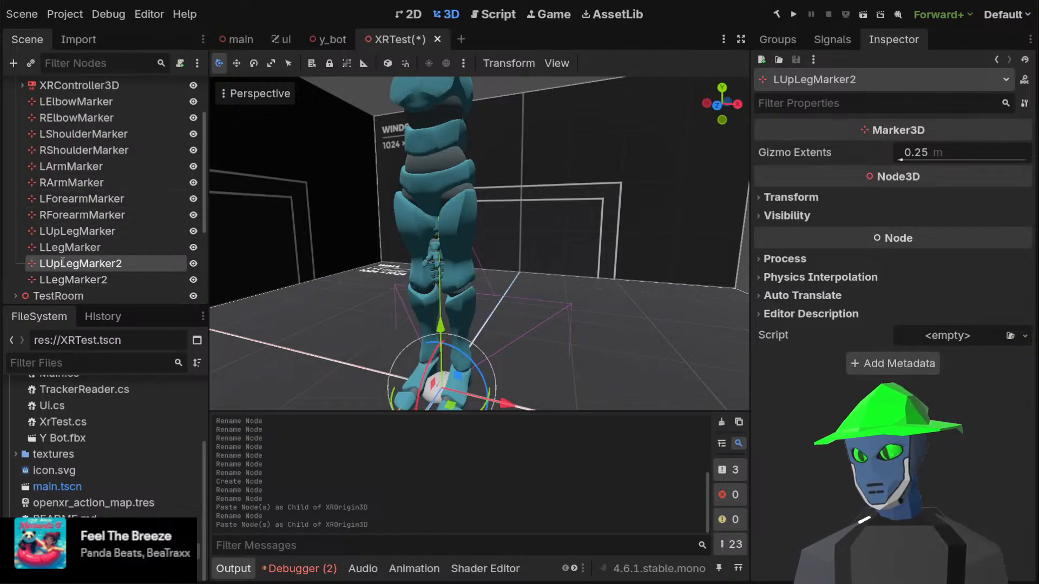
{"action": "type", "text": "RUpLegMarker"}
{"action": "key", "text": "Return"}
{"action": "key", "text": "Down"}
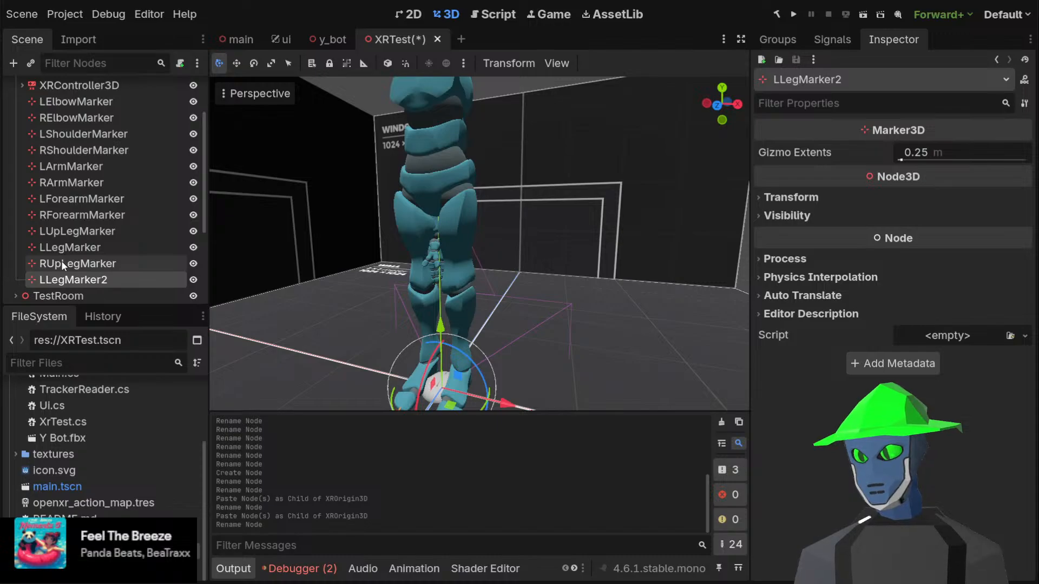
{"action": "key", "text": "Return"}
Inspect the LeftFoot and LeftLeg bones of the Y Bot's Skeleton3D
{"action": "scroll", "coordinate": [57, 251], "scroll_direction": "down", "scroll_amount": 5}
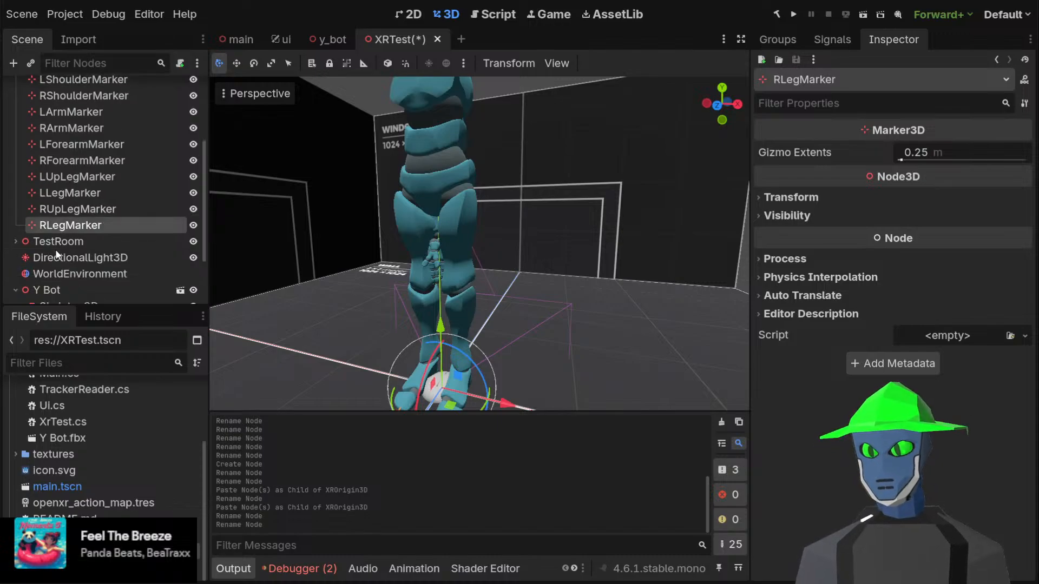
{"action": "left_click", "coordinate": [93, 224]}
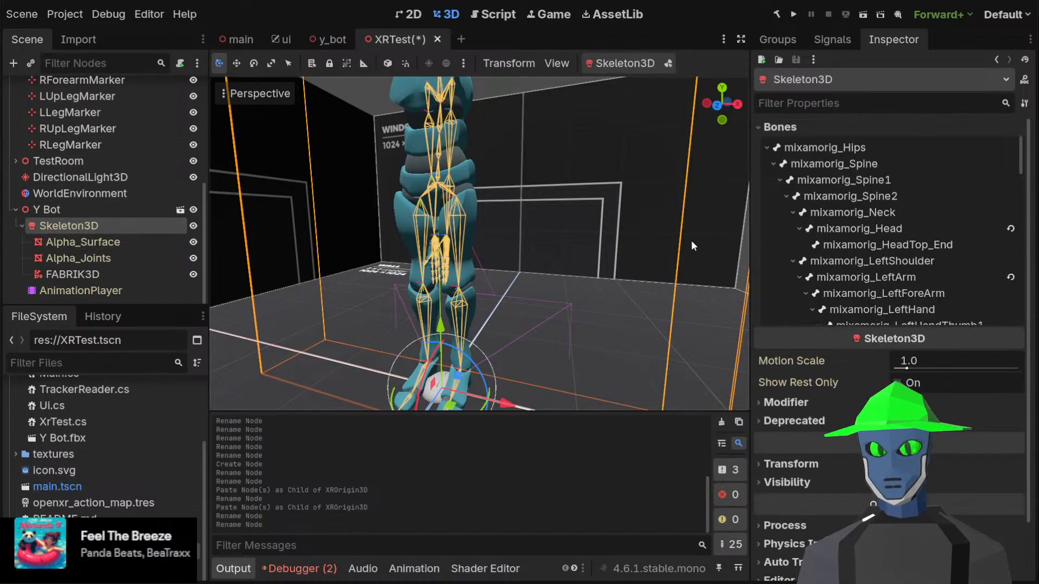
{"action": "scroll", "coordinate": [881, 224], "scroll_direction": "down", "scroll_amount": 15}
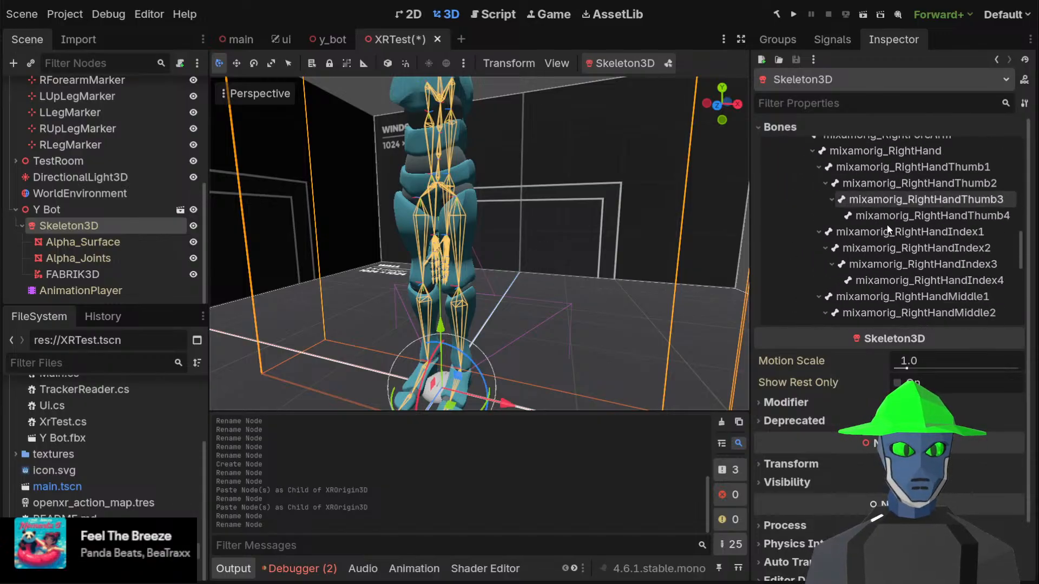
{"action": "scroll", "coordinate": [875, 233], "scroll_direction": "down", "scroll_amount": 5}
{"action": "left_click", "coordinate": [865, 204]}
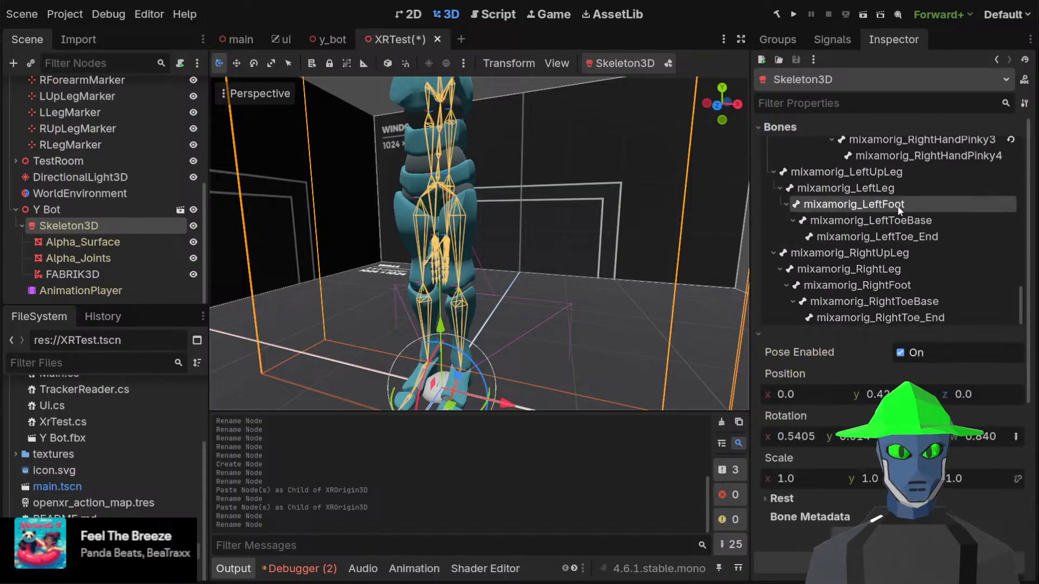
{"action": "left_click", "coordinate": [865, 189]}
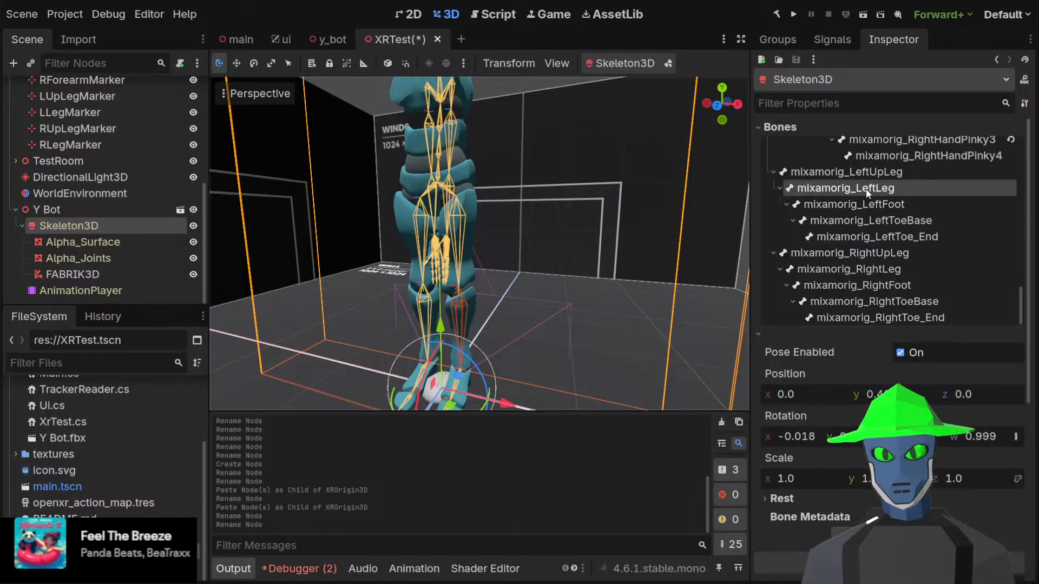
Examine the mixamorig_LeftFoot bone on the Y Bot's skeleton, from the legs up to the full figure
{"action": "left_click", "coordinate": [859, 204]}
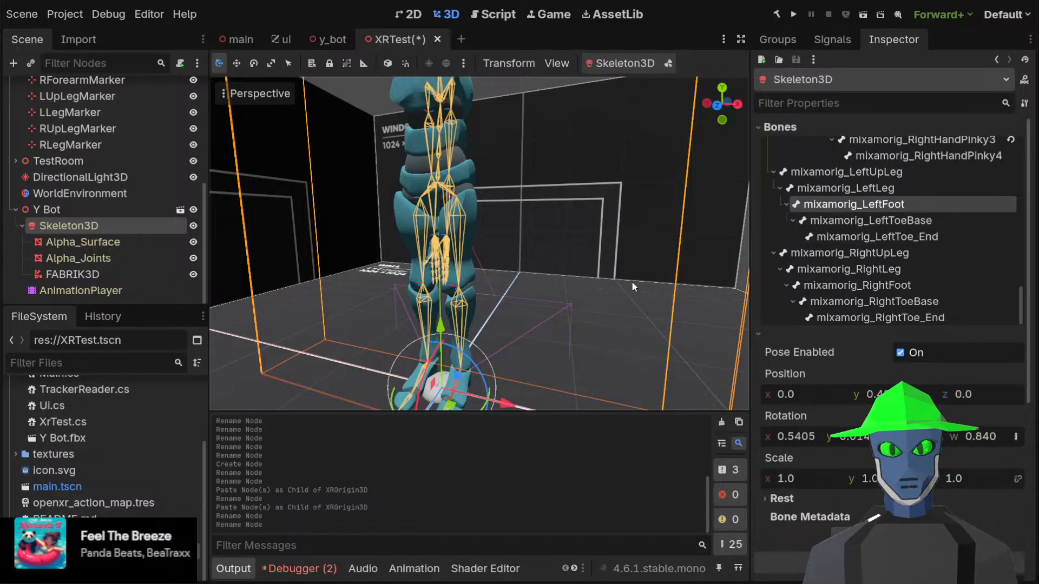
{"action": "scroll", "coordinate": [631, 280], "scroll_direction": "down", "scroll_amount": 3}
{"action": "scroll", "coordinate": [608, 290], "scroll_direction": "up", "scroll_amount": 3}
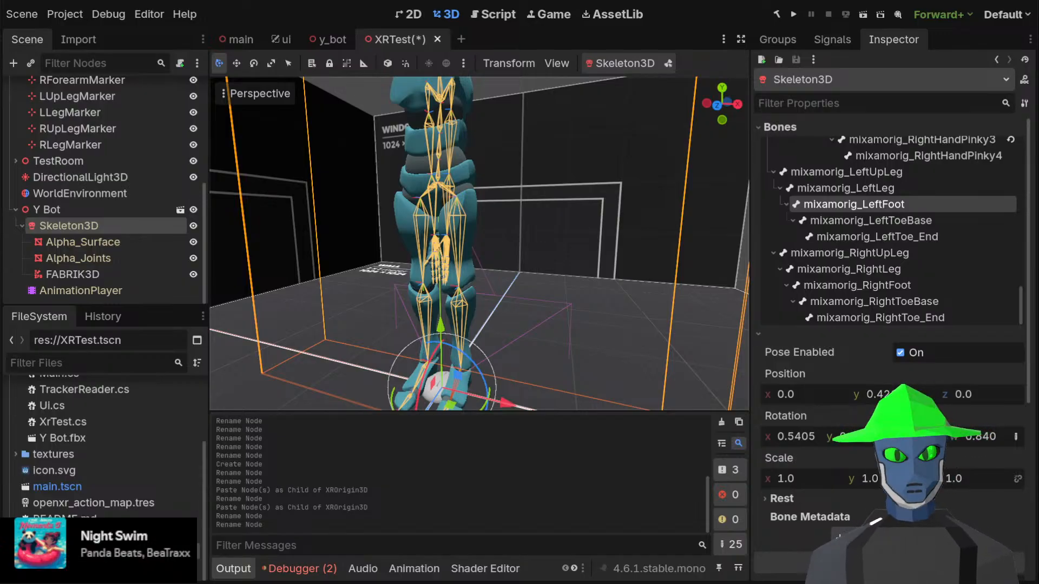
{"action": "scroll", "coordinate": [523, 209], "scroll_direction": "down", "scroll_amount": 6}
{"action": "scroll", "coordinate": [445, 230], "scroll_direction": "up", "scroll_amount": 5}
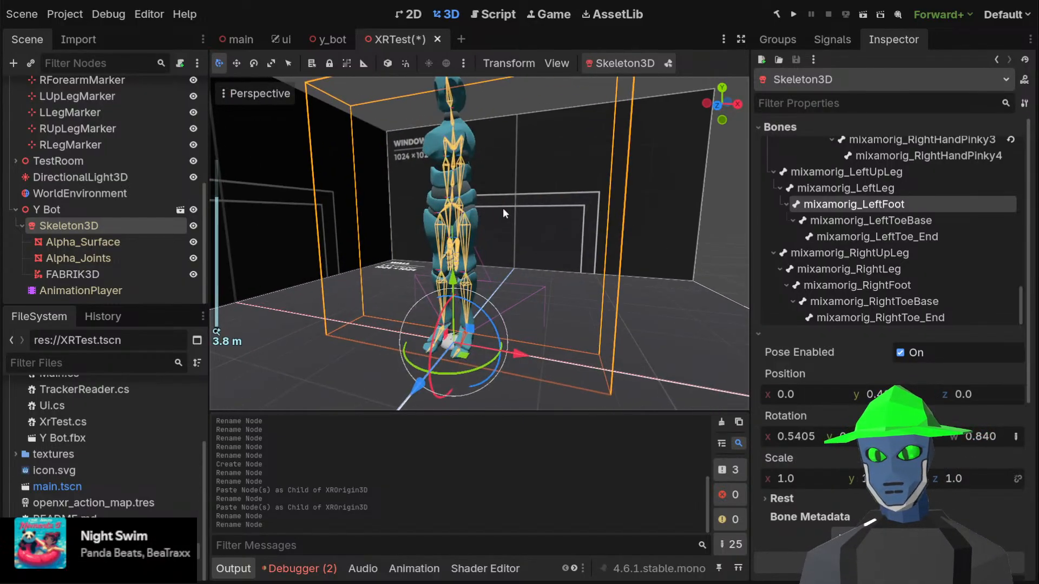
{"action": "scroll", "coordinate": [508, 206], "scroll_direction": "down", "scroll_amount": 1}
{"action": "middle_click_drag", "start_coordinate": [508, 206], "coordinate": [521, 214]}
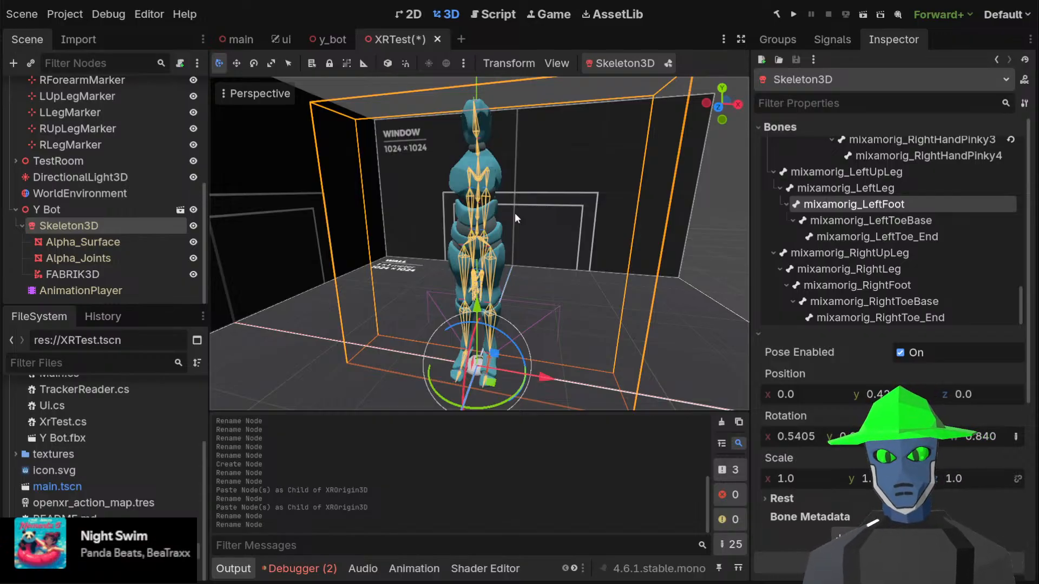
Look through the LeftFoot bone's pose properties and the Skeleton3D bone hierarchy from the legs up to the hips
{"action": "scroll", "coordinate": [914, 245], "scroll_direction": "down", "scroll_amount": 5}
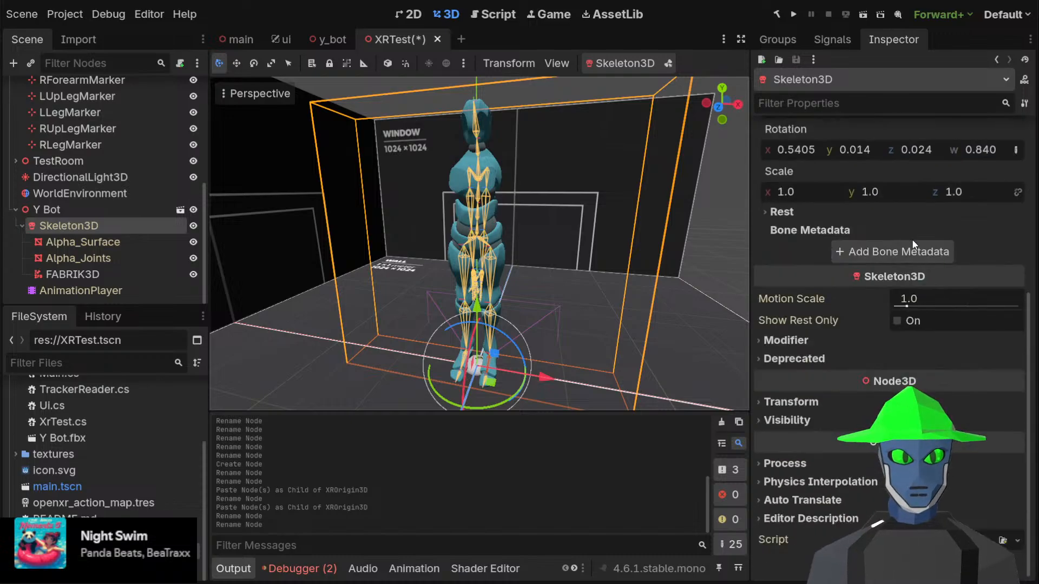
{"action": "scroll", "coordinate": [914, 244], "scroll_direction": "up", "scroll_amount": 5}
{"action": "scroll", "coordinate": [860, 213], "scroll_direction": "up", "scroll_amount": 1}
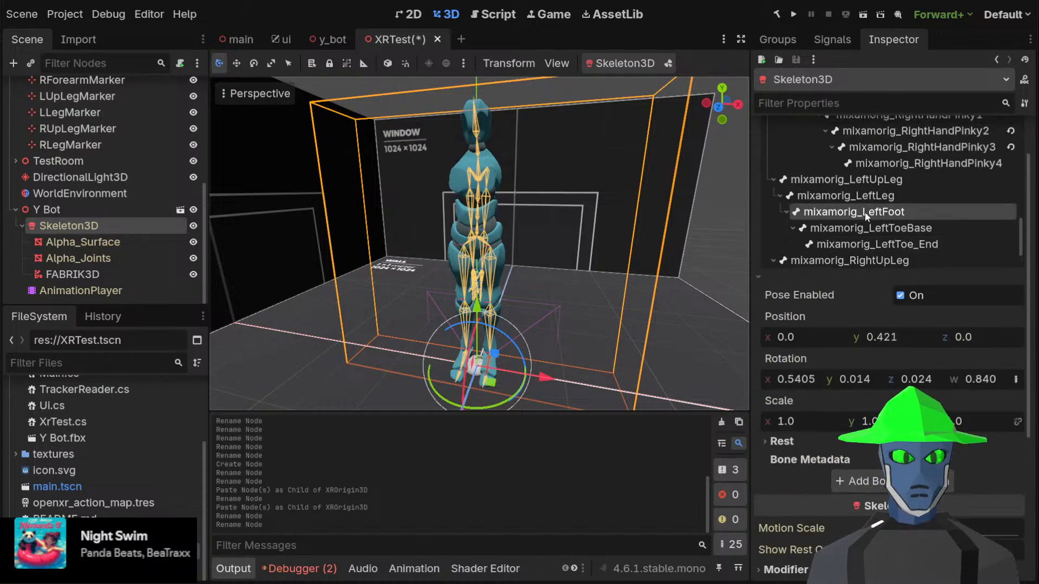
{"action": "scroll", "coordinate": [865, 212], "scroll_direction": "down", "scroll_amount": 3}
{"action": "scroll", "coordinate": [866, 210], "scroll_direction": "down", "scroll_amount": 4}
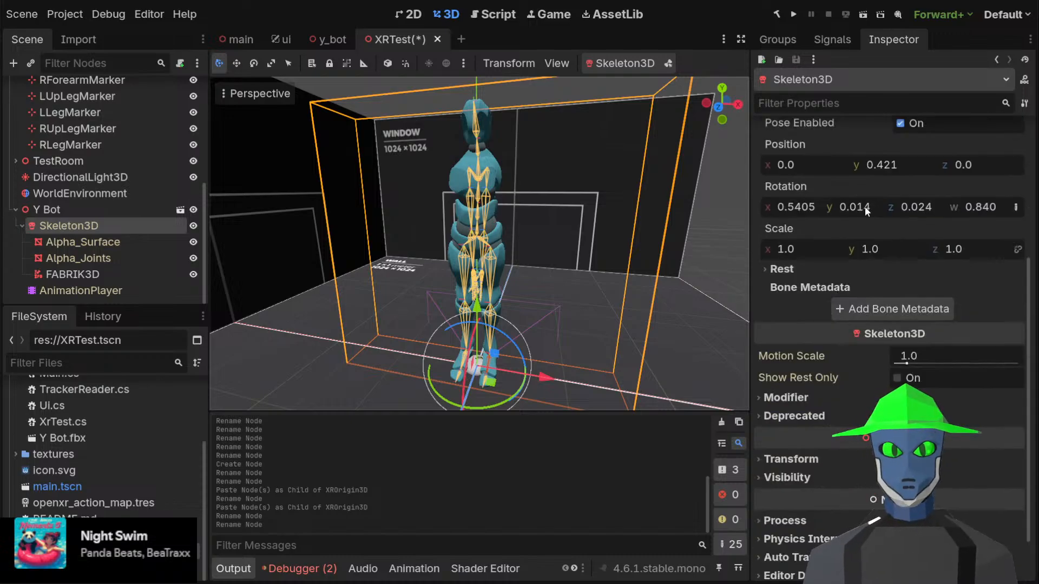
{"action": "scroll", "coordinate": [865, 208], "scroll_direction": "up", "scroll_amount": 4}
{"action": "scroll", "coordinate": [803, 216], "scroll_direction": "up", "scroll_amount": 5}
{"action": "scroll", "coordinate": [142, 173], "scroll_direction": "up", "scroll_amount": 5}
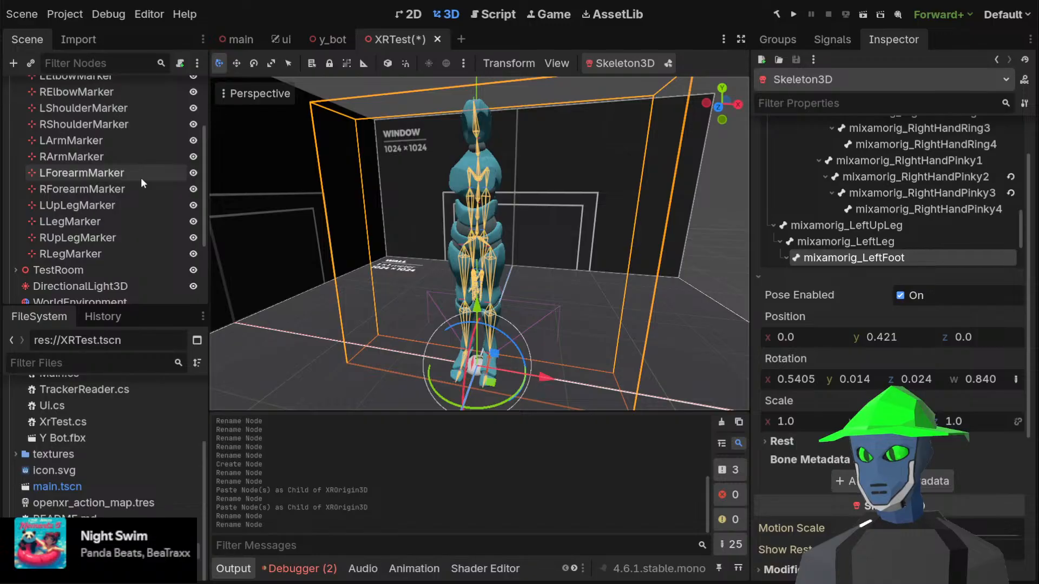
{"action": "scroll", "coordinate": [876, 163], "scroll_direction": "up", "scroll_amount": 5}
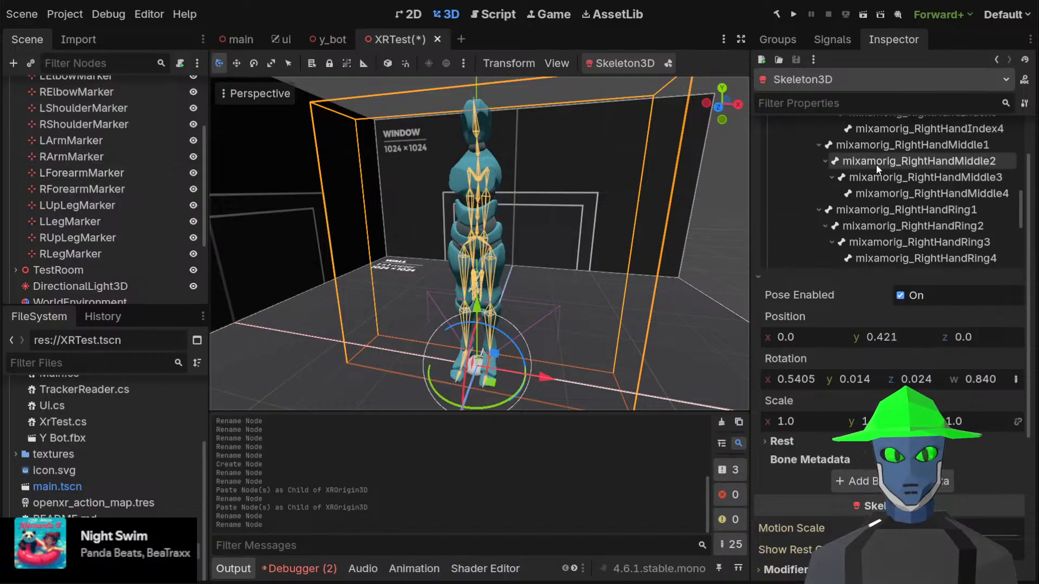
{"action": "scroll", "coordinate": [855, 165], "scroll_direction": "up", "scroll_amount": 10}
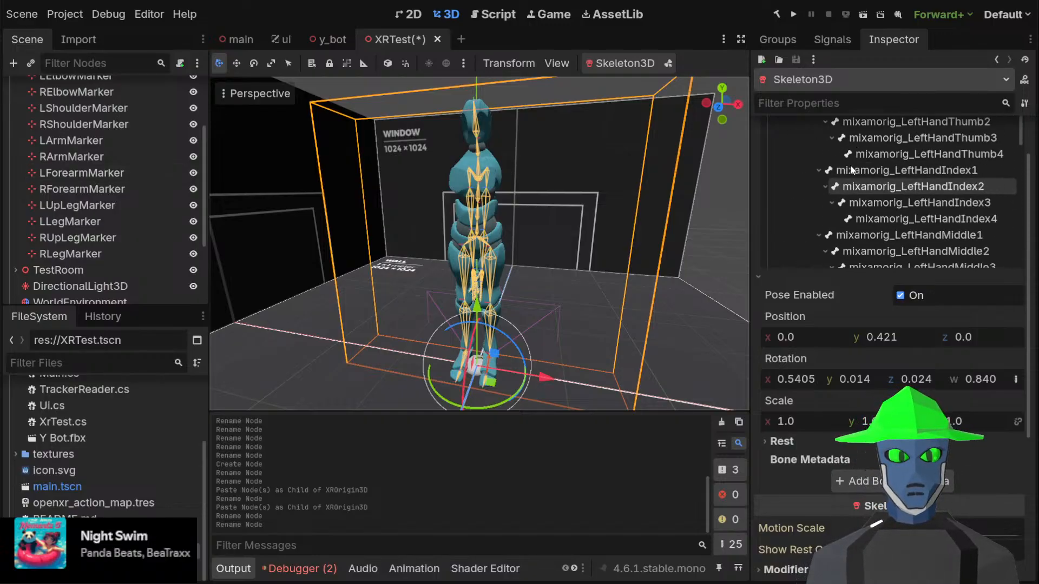
{"action": "scroll", "coordinate": [849, 165], "scroll_direction": "up", "scroll_amount": 3}
{"action": "scroll", "coordinate": [538, 248], "scroll_direction": "up", "scroll_amount": 10}
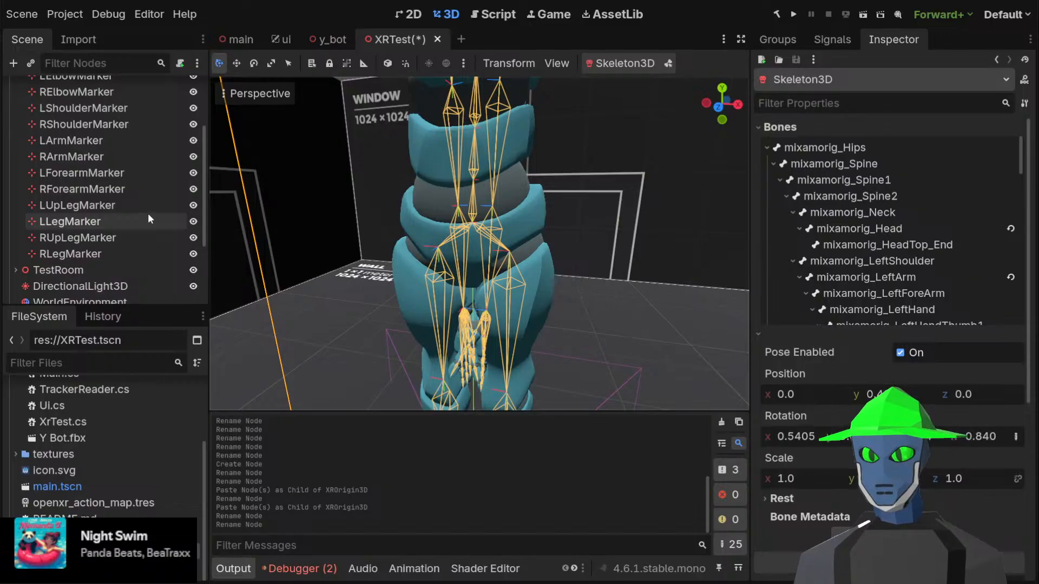
Add a Marker3D node under XROrigin3D and name it HipMarker
{"action": "scroll", "coordinate": [142, 205], "scroll_direction": "up", "scroll_amount": 3}
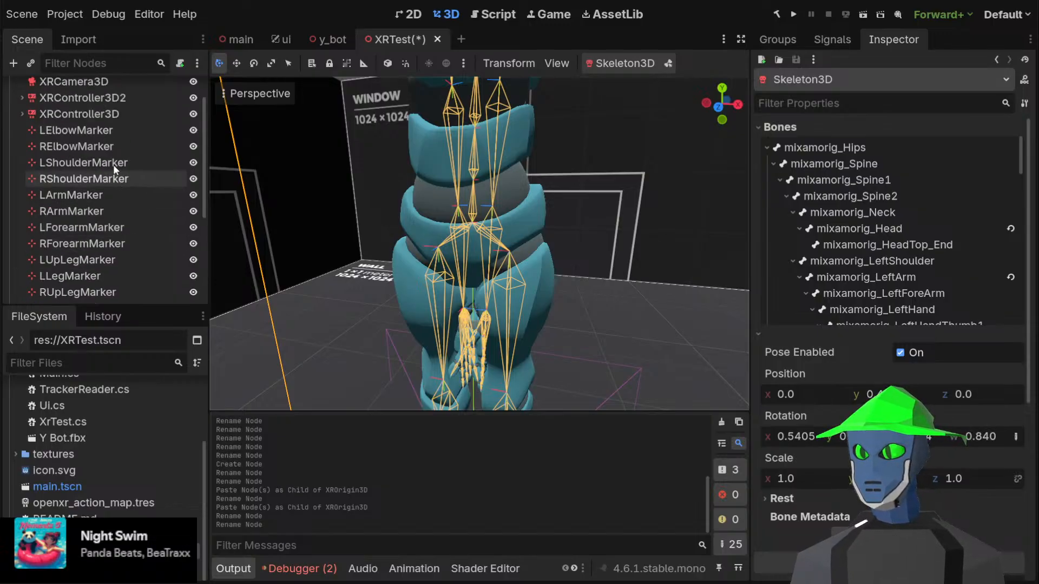
{"action": "scroll", "coordinate": [100, 127], "scroll_direction": "up", "scroll_amount": 2}
{"action": "left_click", "coordinate": [97, 105]}
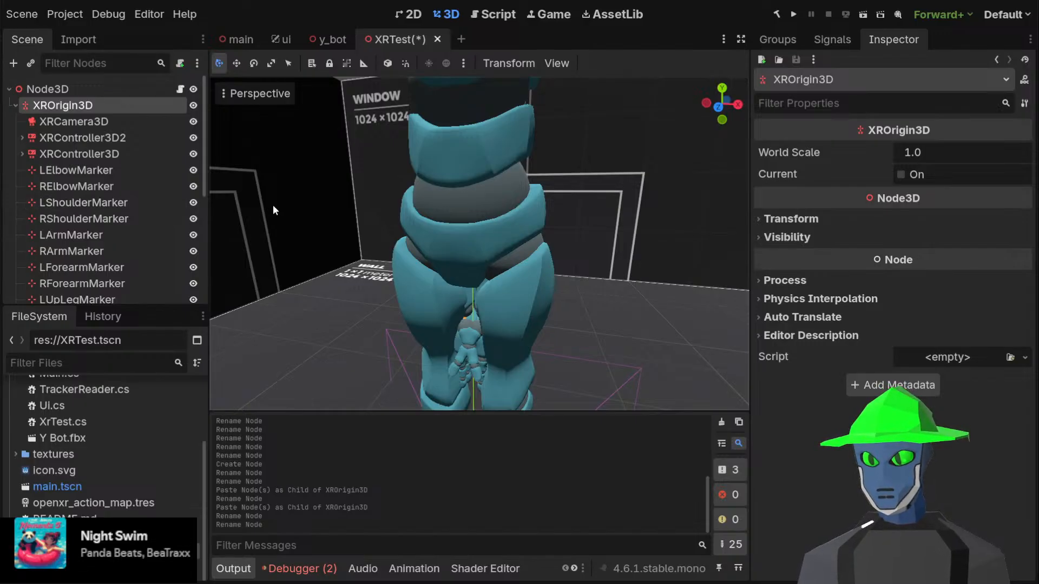
{"action": "key", "text": "Return"}
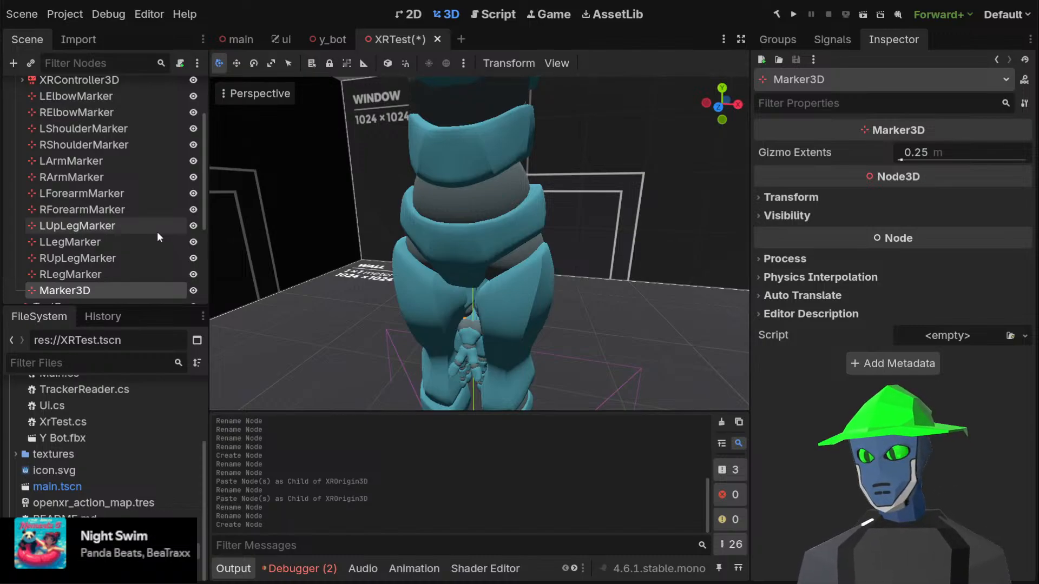
{"action": "type", "text": "HipMarker"}
{"action": "key", "text": "Return"}
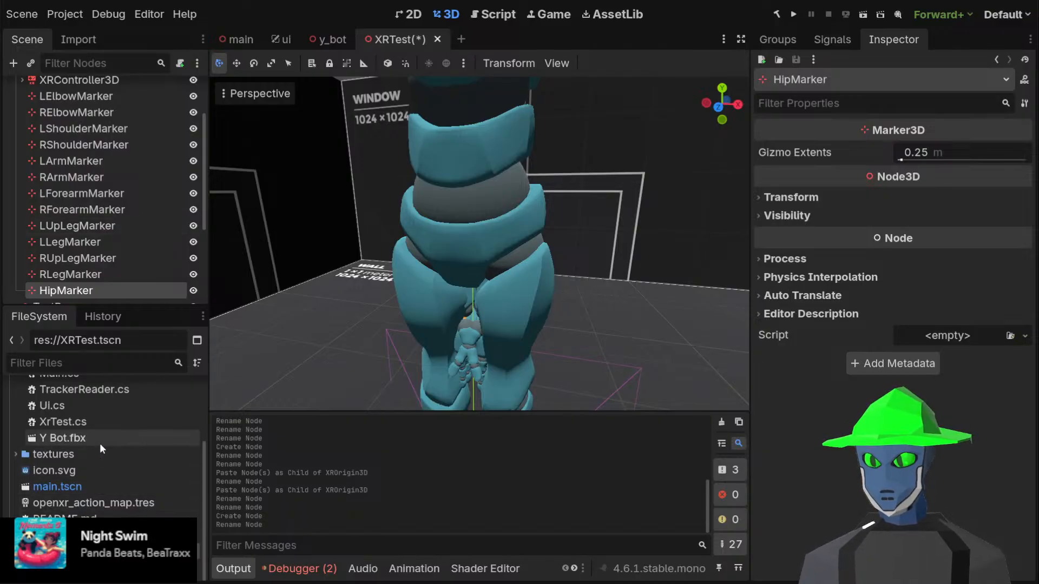
Collapse the Head and LeftShoulder branches of the skeleton's bone tree and examine the mixamorig_Hips bone on the model
{"action": "scroll", "coordinate": [129, 238], "scroll_direction": "down", "scroll_amount": 5}
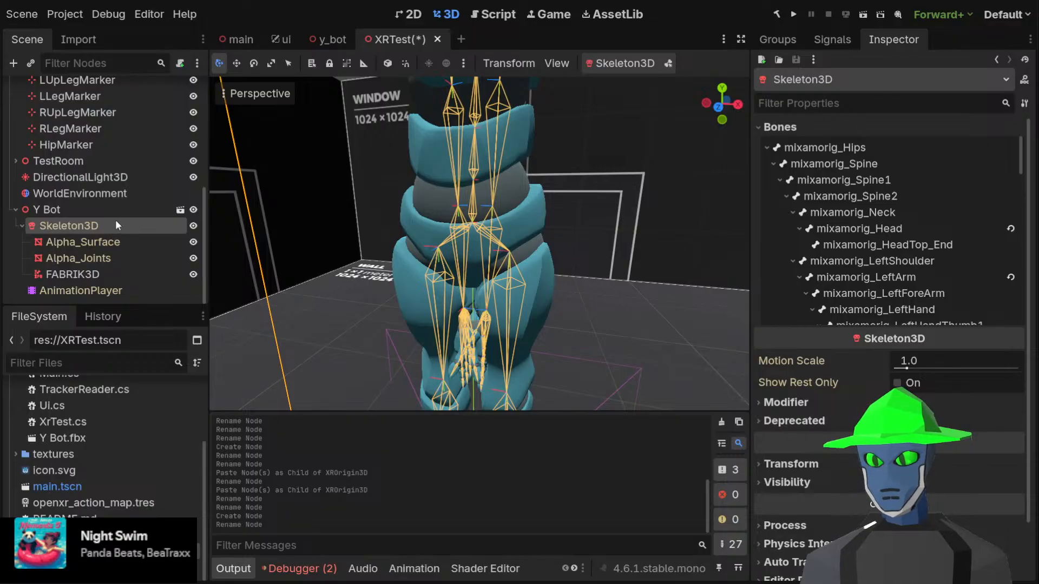
{"action": "left_click", "coordinate": [798, 230]}
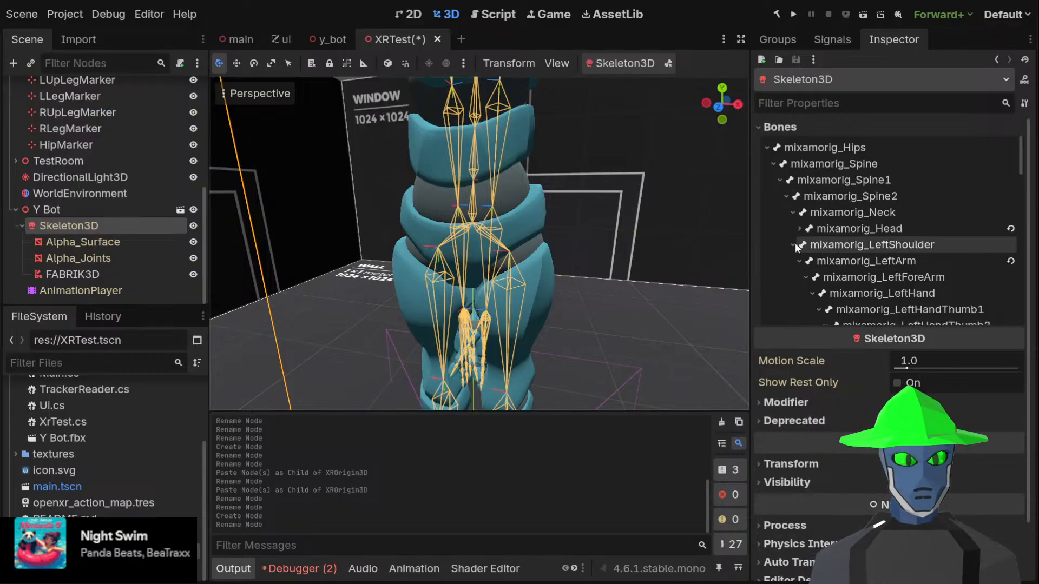
{"action": "left_click", "coordinate": [793, 246]}
{"action": "left_click", "coordinate": [815, 146]}
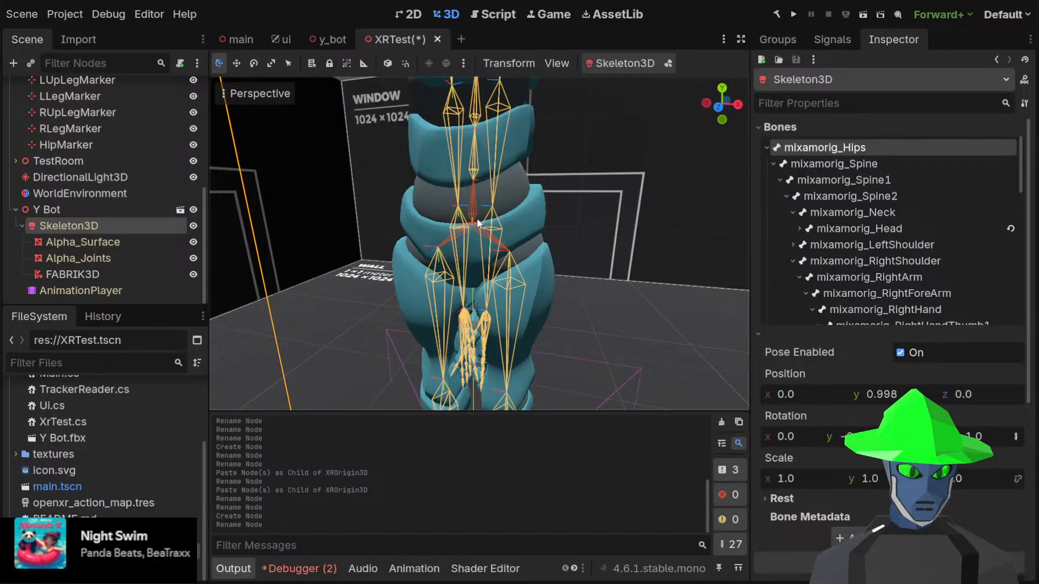
{"action": "scroll", "coordinate": [498, 235], "scroll_direction": "down", "scroll_amount": 5}
{"action": "scroll", "coordinate": [551, 208], "scroll_direction": "up", "scroll_amount": 5}
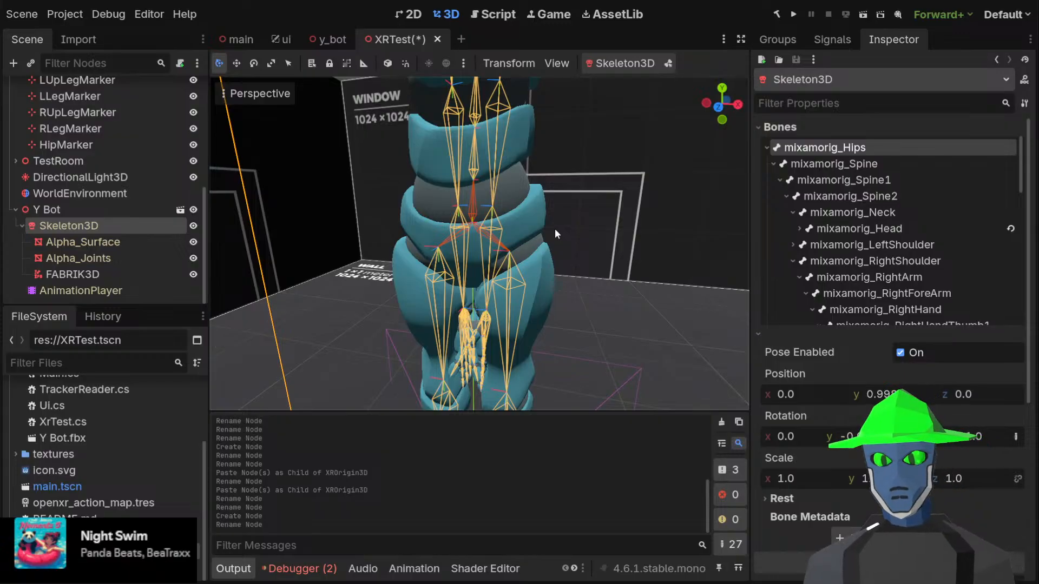
{"action": "scroll", "coordinate": [555, 233], "scroll_direction": "down", "scroll_amount": 4}
{"action": "scroll", "coordinate": [555, 233], "scroll_direction": "up", "scroll_amount": 4}
{"action": "scroll", "coordinate": [555, 234], "scroll_direction": "down", "scroll_amount": 4}
{"action": "scroll", "coordinate": [555, 233], "scroll_direction": "up", "scroll_amount": 2}
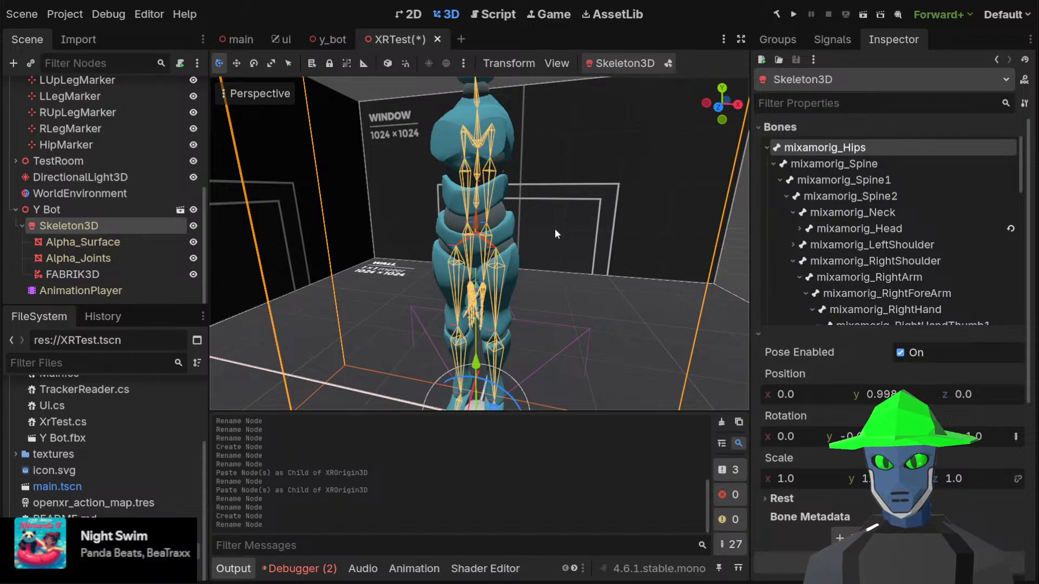
{"action": "scroll", "coordinate": [555, 234], "scroll_direction": "down", "scroll_amount": 4}
{"action": "scroll", "coordinate": [555, 233], "scroll_direction": "up", "scroll_amount": 4}
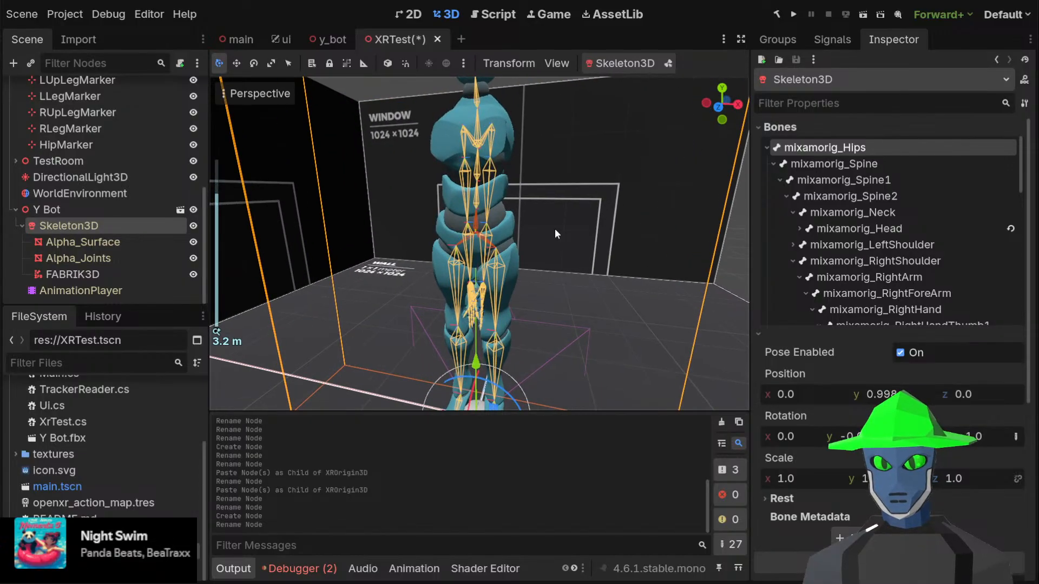
{"action": "scroll", "coordinate": [555, 230], "scroll_direction": "up", "scroll_amount": 6}
{"action": "scroll", "coordinate": [555, 230], "scroll_direction": "down", "scroll_amount": 4}
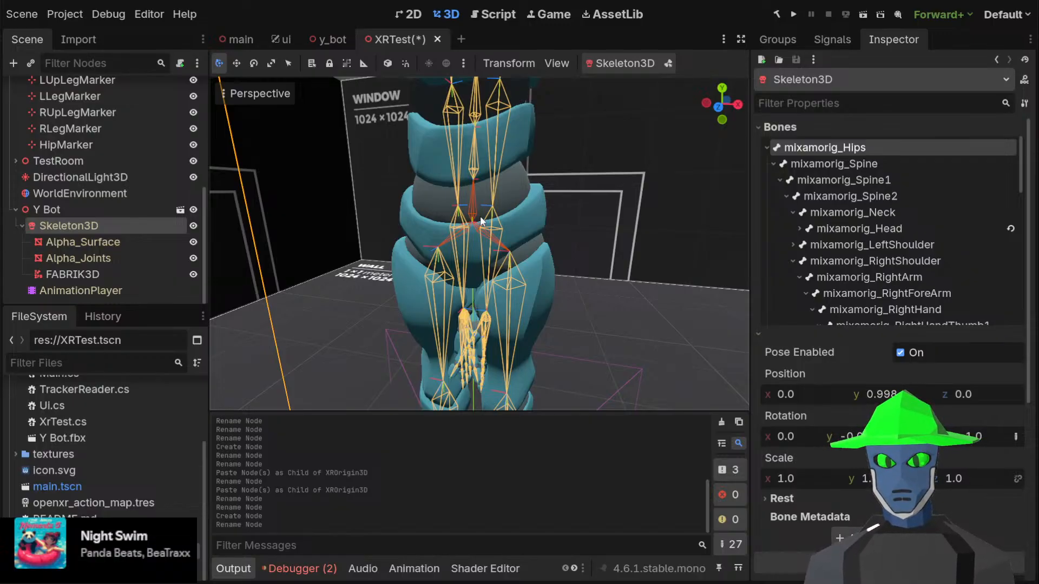
{"action": "scroll", "coordinate": [481, 221], "scroll_direction": "down", "scroll_amount": 10}
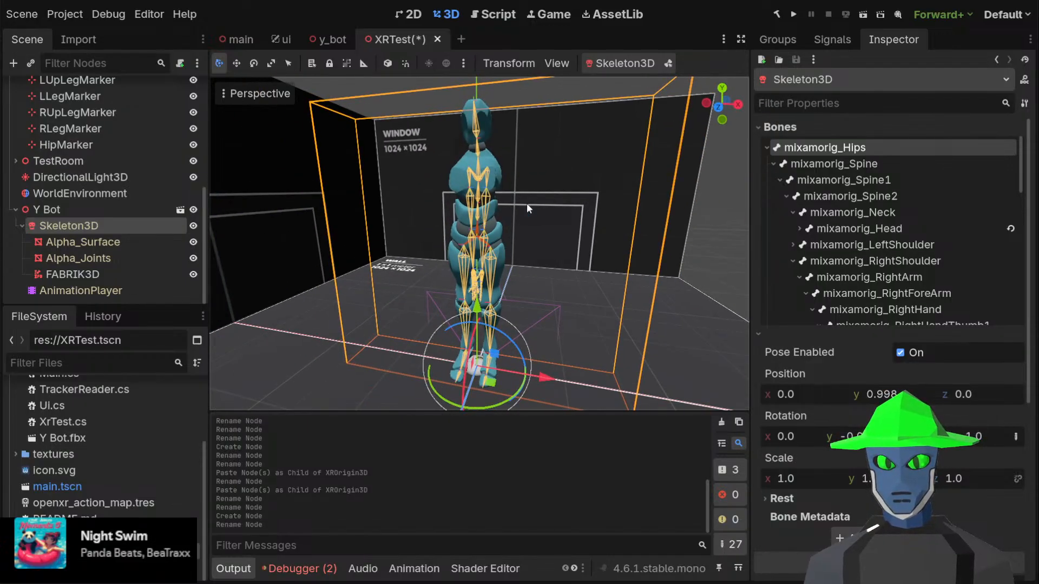
Try transforming the mixamorig_Hips bone in skeleton edit mode and undo the change
{"action": "left_click", "coordinate": [668, 63]}
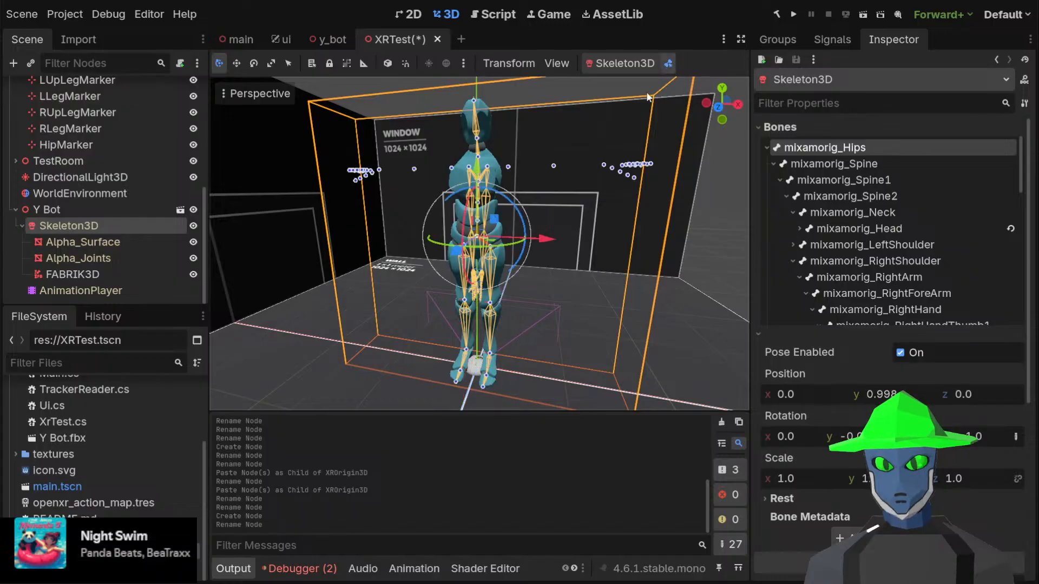
{"action": "left_click_drag", "start_coordinate": [453, 253], "coordinate": [589, 231]}
{"action": "key", "text": "ctrl+z"}
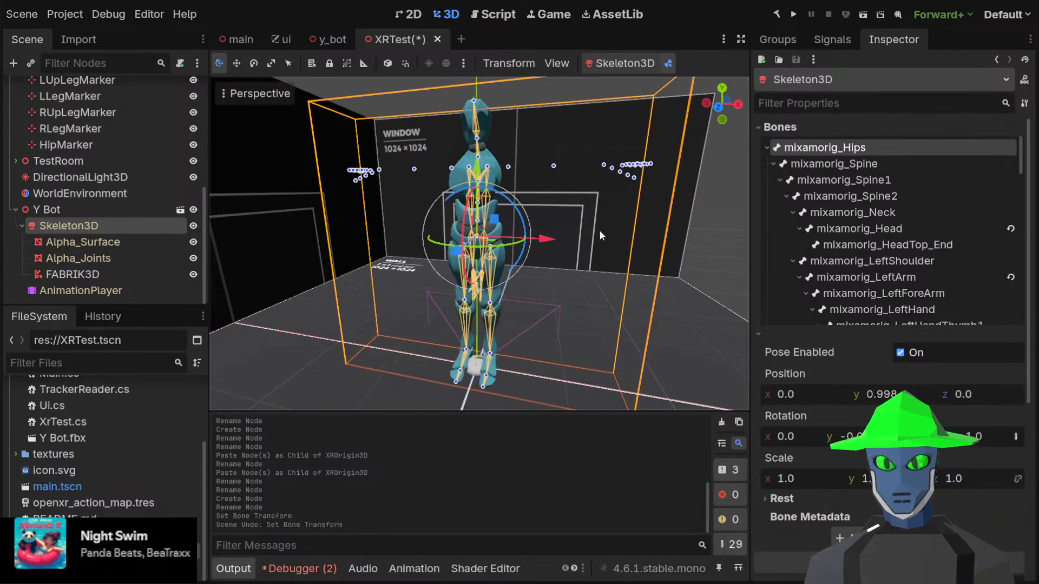
{"action": "mouse_move", "coordinate": [577, 231]}
{"action": "middle_mouse_down"}
{"action": "mouse_move", "coordinate": [467, 244]}
{"action": "mouse_move", "coordinate": [564, 239]}
{"action": "middle_mouse_up"}
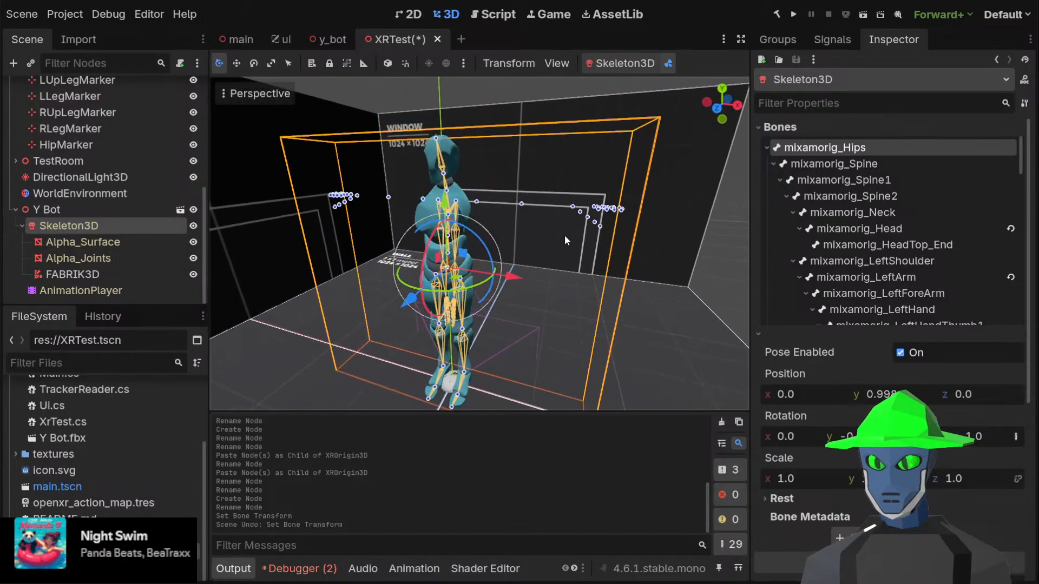
Rename HipMarker to HipRootMarker
{"action": "left_click", "coordinate": [142, 146]}
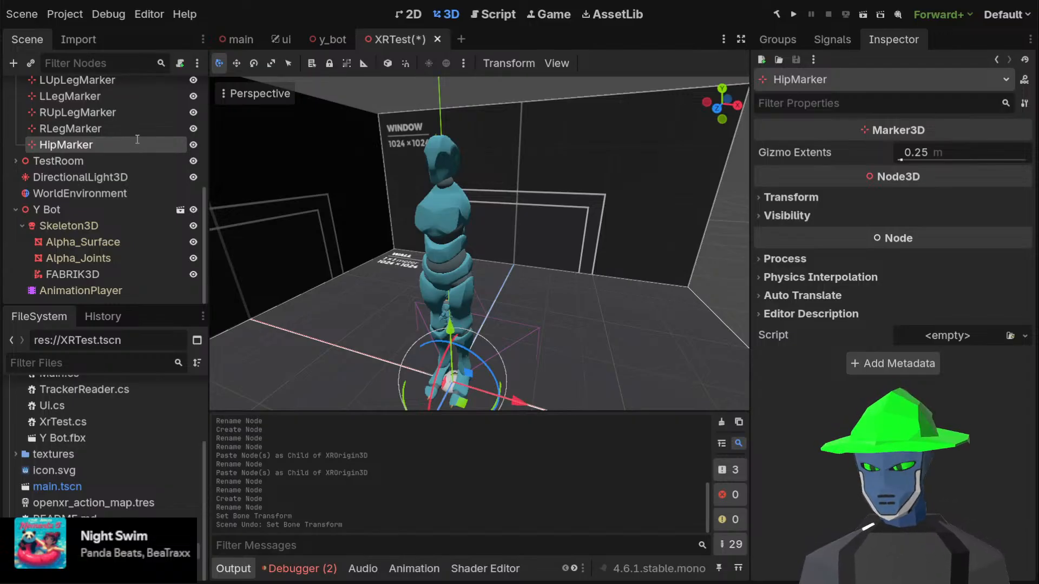
{"action": "type", "text": "Root"}
{"action": "key", "text": "Return"}
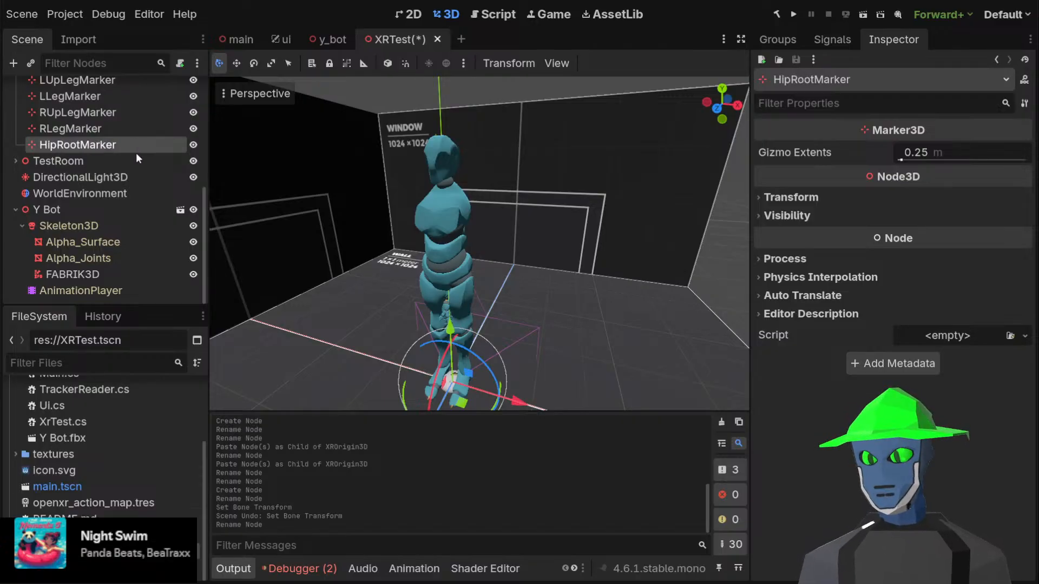
Examine the mixamorig_Spine bone of the Y Bot's Skeleton3D on the model's torso
{"action": "left_click", "coordinate": [103, 225]}
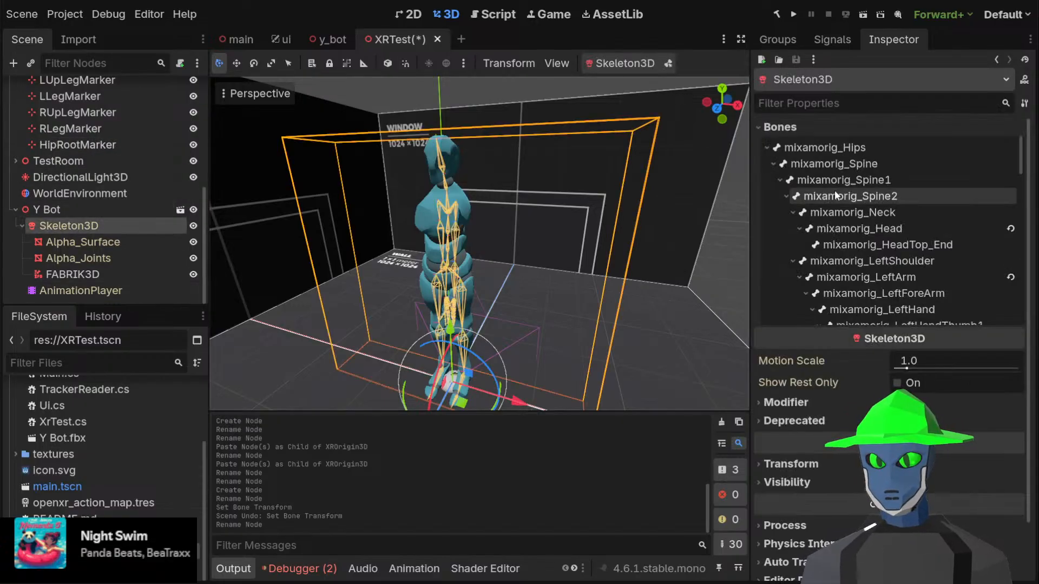
{"action": "left_click", "coordinate": [874, 163]}
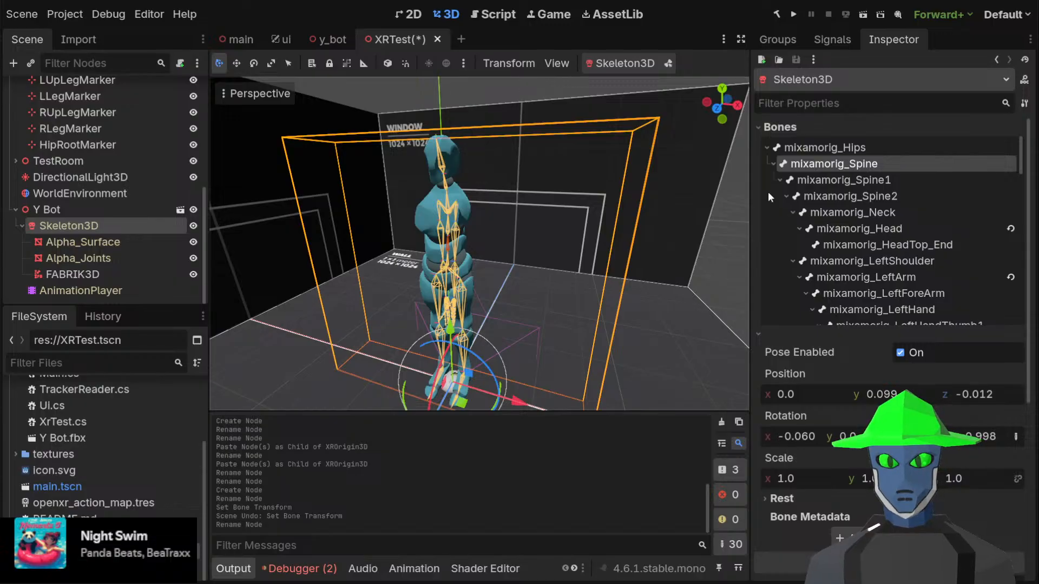
{"action": "scroll", "coordinate": [522, 256], "scroll_direction": "up", "scroll_amount": 6}
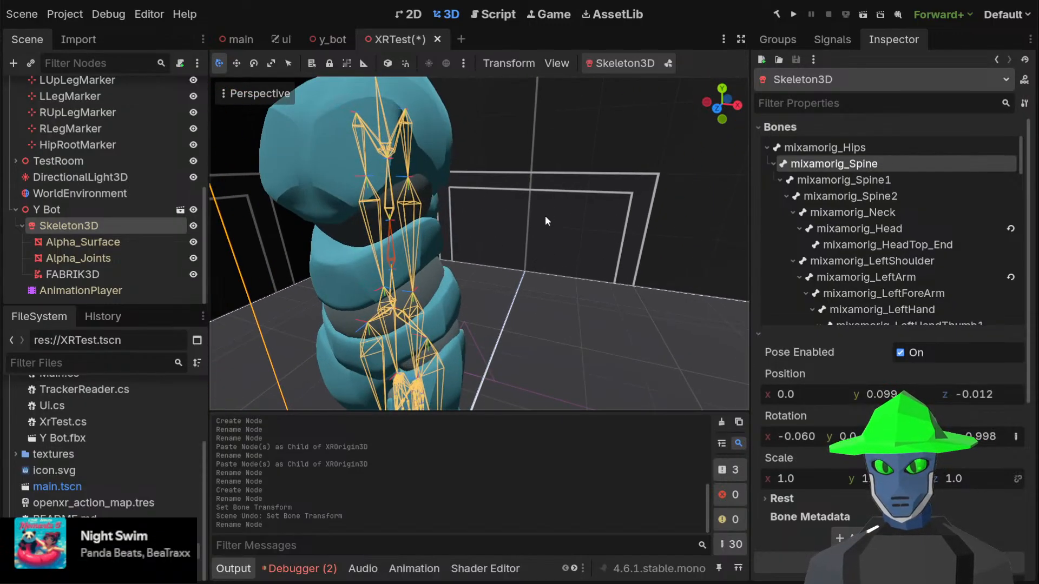
{"action": "mouse_move", "coordinate": [535, 225]}
{"action": "middle_mouse_down"}
{"action": "mouse_move", "coordinate": [569, 215]}
{"action": "mouse_move", "coordinate": [553, 218]}
{"action": "middle_mouse_up"}
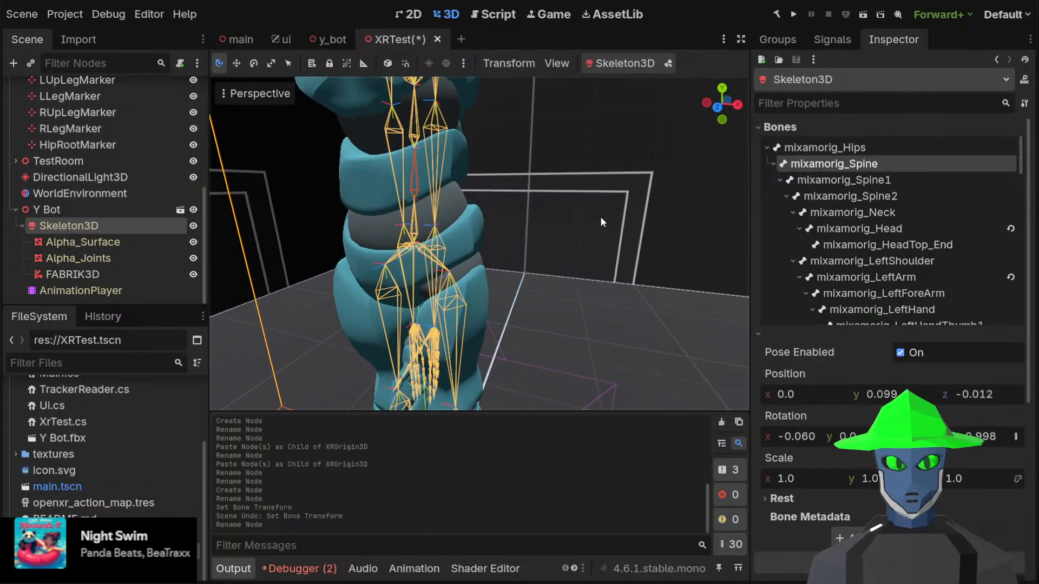
{"action": "middle_click_drag", "start_coordinate": [573, 219], "coordinate": [547, 213]}
{"action": "scroll", "coordinate": [530, 226], "scroll_direction": "down", "scroll_amount": 6}
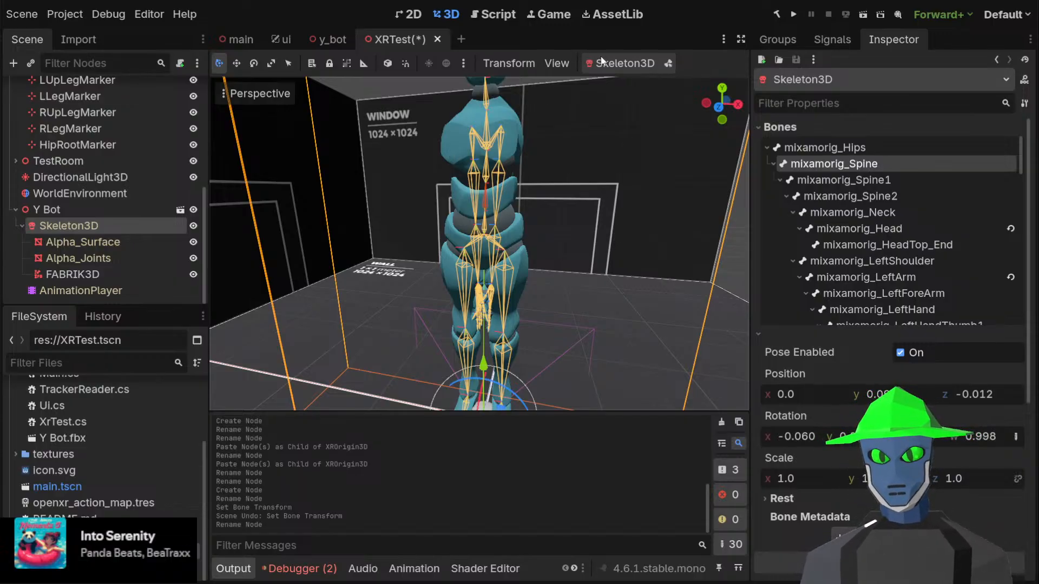
Try rotating the mixamorig_Spine bone in skeleton edit mode and undo the rotation
{"action": "left_click", "coordinate": [668, 64]}
{"action": "mouse_move", "coordinate": [532, 190]}
{"action": "left_mouse_down"}
{"action": "mouse_move", "coordinate": [534, 210]}
{"action": "mouse_move", "coordinate": [510, 211]}
{"action": "mouse_move", "coordinate": [512, 201]}
{"action": "mouse_move", "coordinate": [506, 214]}
{"action": "mouse_move", "coordinate": [514, 194]}
{"action": "mouse_move", "coordinate": [495, 174]}
{"action": "mouse_move", "coordinate": [511, 197]}
{"action": "mouse_move", "coordinate": [502, 208]}
{"action": "mouse_move", "coordinate": [495, 179]}
{"action": "mouse_move", "coordinate": [443, 244]}
{"action": "mouse_move", "coordinate": [476, 175]}
{"action": "mouse_move", "coordinate": [519, 219]}
{"action": "mouse_move", "coordinate": [519, 200]}
{"action": "mouse_move", "coordinate": [416, 203]}
{"action": "mouse_move", "coordinate": [423, 176]}
{"action": "mouse_move", "coordinate": [535, 160]}
{"action": "mouse_move", "coordinate": [554, 226]}
{"action": "mouse_move", "coordinate": [552, 178]}
{"action": "mouse_move", "coordinate": [559, 220]}
{"action": "mouse_move", "coordinate": [523, 167]}
{"action": "mouse_move", "coordinate": [541, 224]}
{"action": "mouse_move", "coordinate": [528, 163]}
{"action": "mouse_move", "coordinate": [541, 227]}
{"action": "mouse_move", "coordinate": [530, 181]}
{"action": "mouse_move", "coordinate": [533, 226]}
{"action": "mouse_move", "coordinate": [517, 173]}
{"action": "mouse_move", "coordinate": [533, 201]}
{"action": "left_mouse_up"}
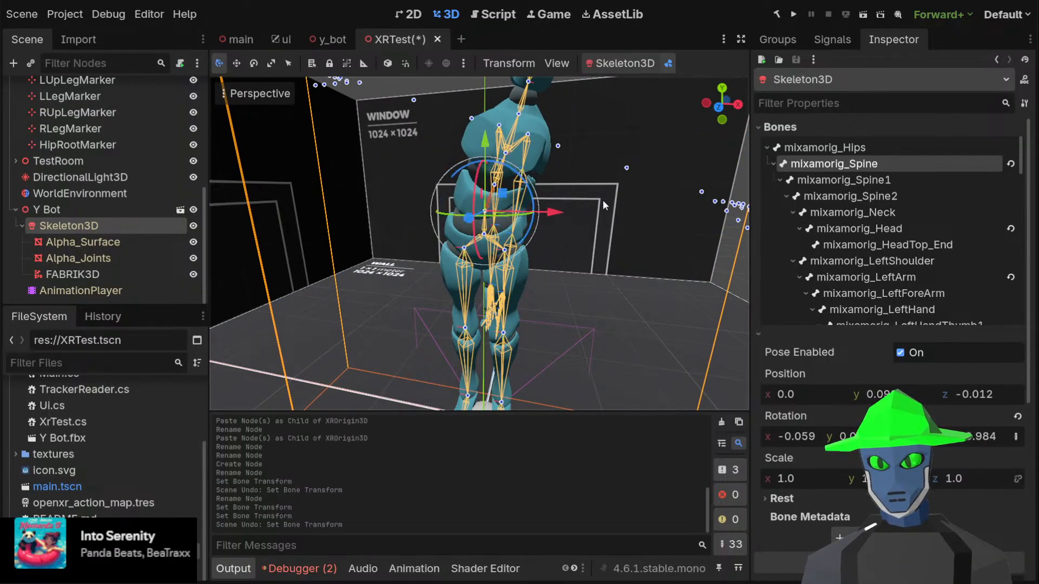
{"action": "key", "text": "ctrl+z"}
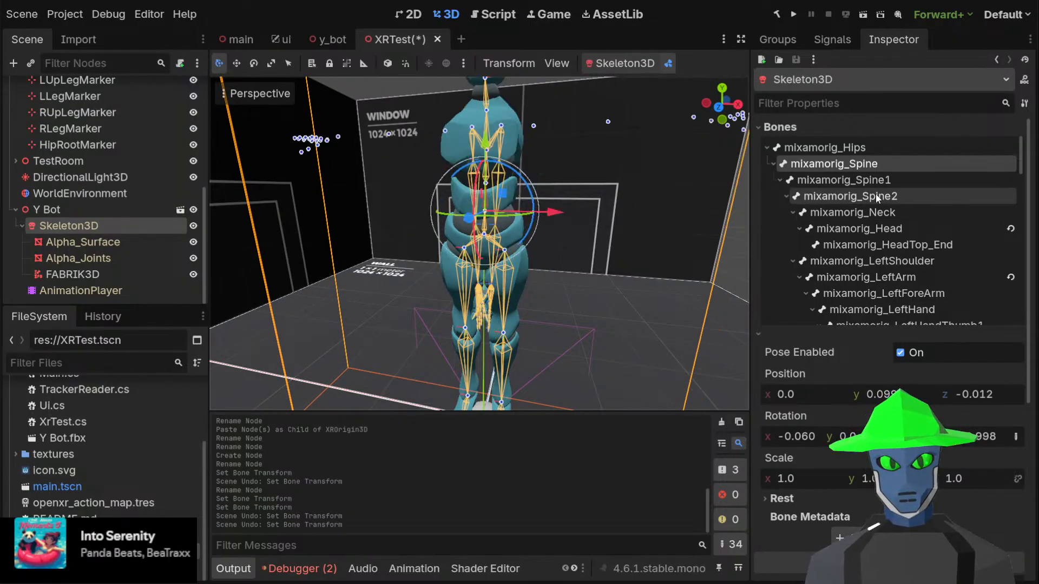
Try rotating the mixamorig_Spine1 bone in skeleton edit mode and undo the rotation
{"action": "left_click", "coordinate": [844, 180]}
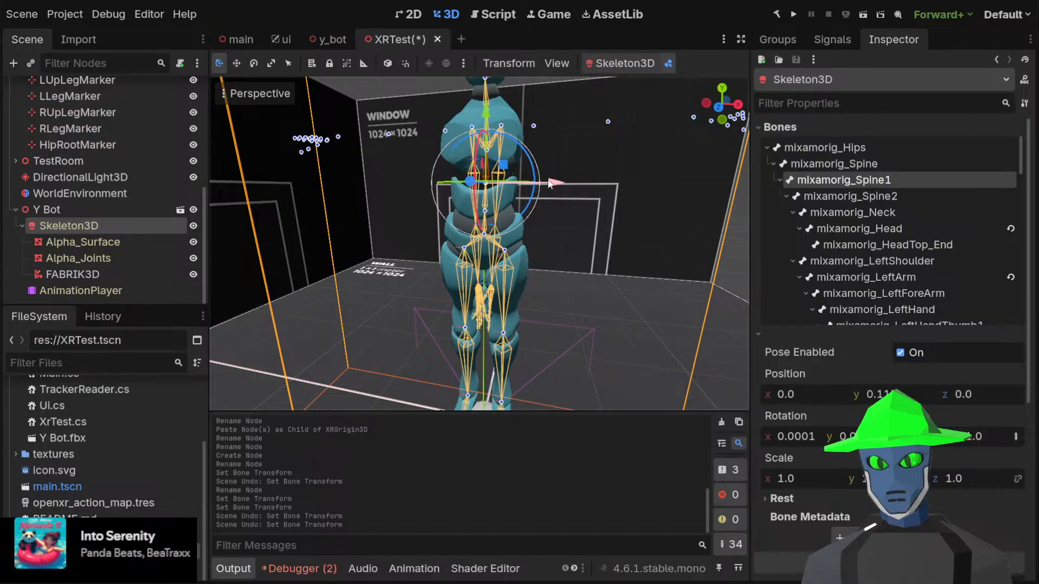
{"action": "left_click_drag", "start_coordinate": [530, 168], "coordinate": [605, 185]}
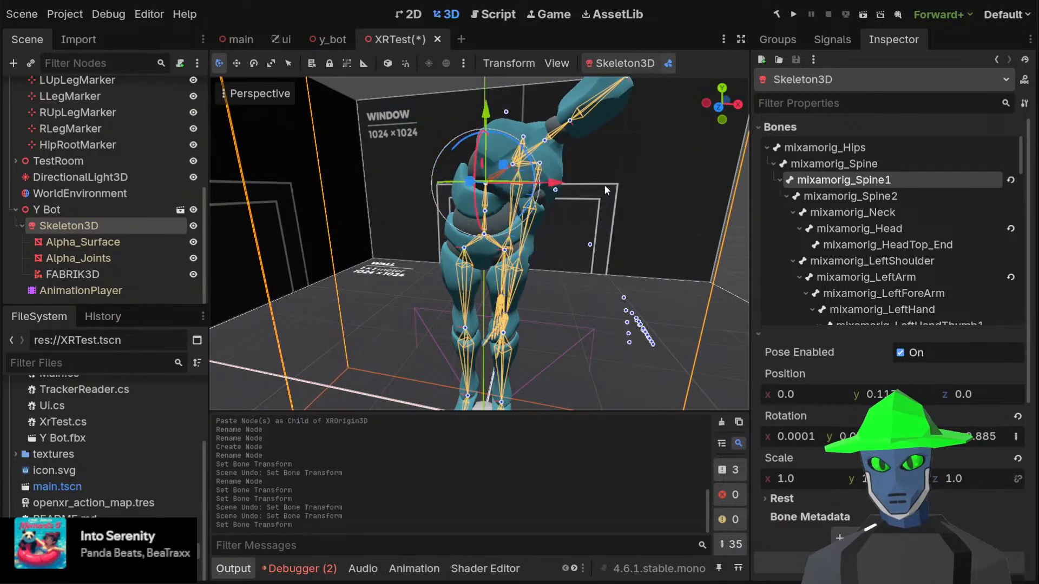
{"action": "key", "text": "ctrl+z"}
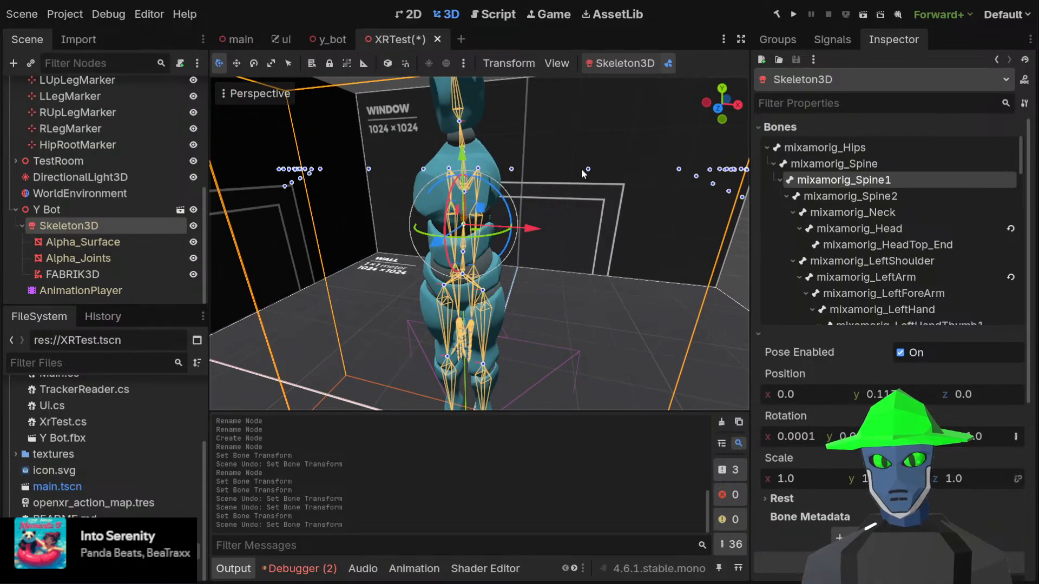
{"action": "left_click", "coordinate": [80, 275]}
{"action": "scroll", "coordinate": [131, 220], "scroll_direction": "up", "scroll_amount": 3}
{"action": "scroll", "coordinate": [131, 220], "scroll_direction": "up", "scroll_amount": 3}
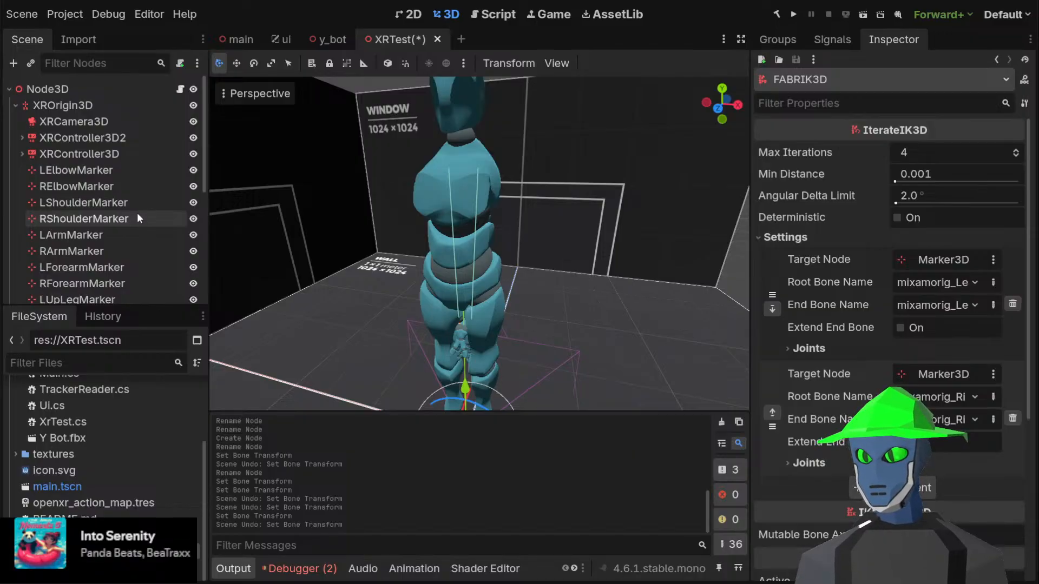
{"action": "left_click", "coordinate": [106, 105]}
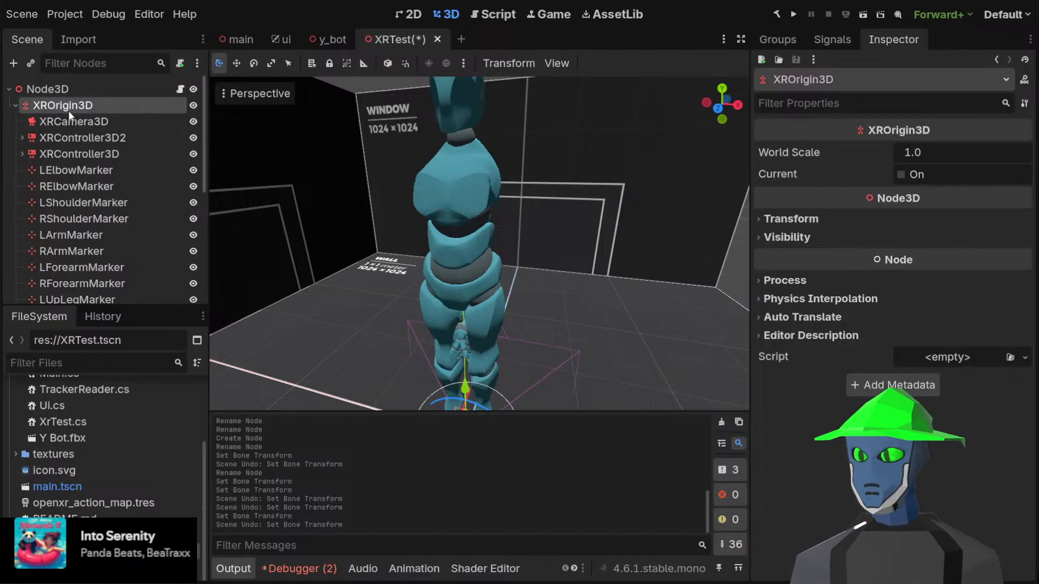
{"action": "left_click", "coordinate": [134, 171]}
{"action": "scroll", "coordinate": [140, 172], "scroll_direction": "down", "scroll_amount": 2}
{"action": "scroll", "coordinate": [138, 173], "scroll_direction": "down", "scroll_amount": 5}
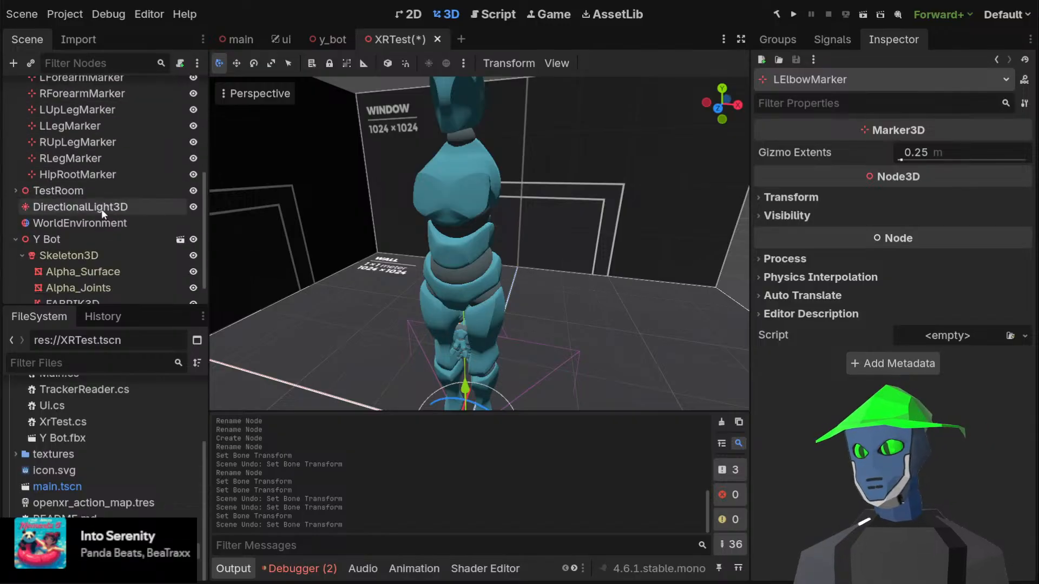
{"action": "left_click", "coordinate": [109, 174], "text": "ctrl"}
{"action": "scroll", "coordinate": [111, 172], "scroll_direction": "up", "scroll_amount": 7}
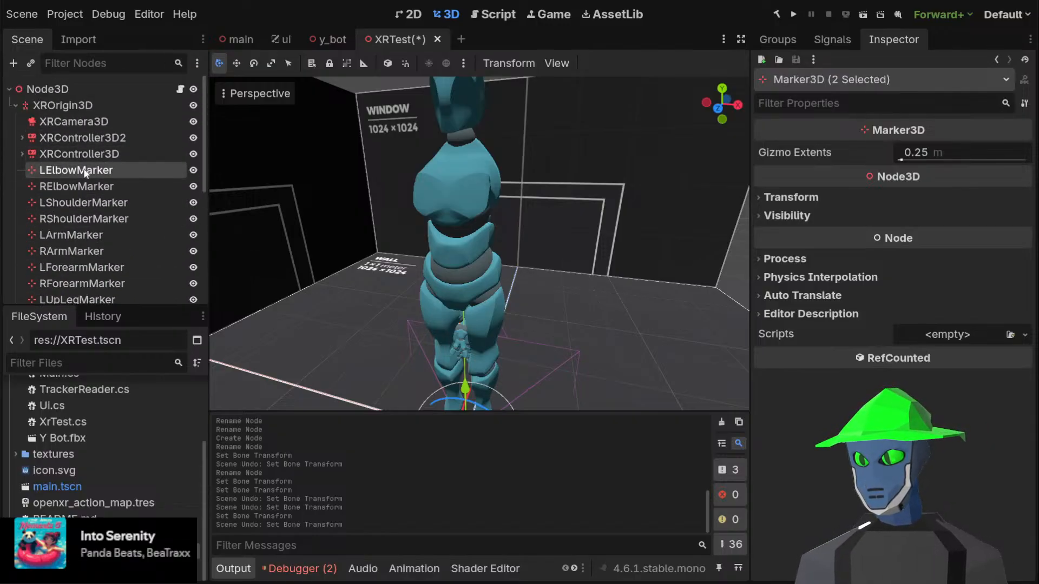
Move all thirteen markers, from LElbowMarker to HipRootMarker, out of XROrigin3D to directly under the Node3D root
{"action": "left_click", "coordinate": [87, 187]}
{"action": "scroll", "coordinate": [88, 173], "scroll_direction": "down", "scroll_amount": 1}
{"action": "left_click", "coordinate": [89, 143]}
{"action": "left_click", "coordinate": [90, 160], "text": "ctrl"}
{"action": "left_click", "coordinate": [76, 177], "text": "ctrl"}
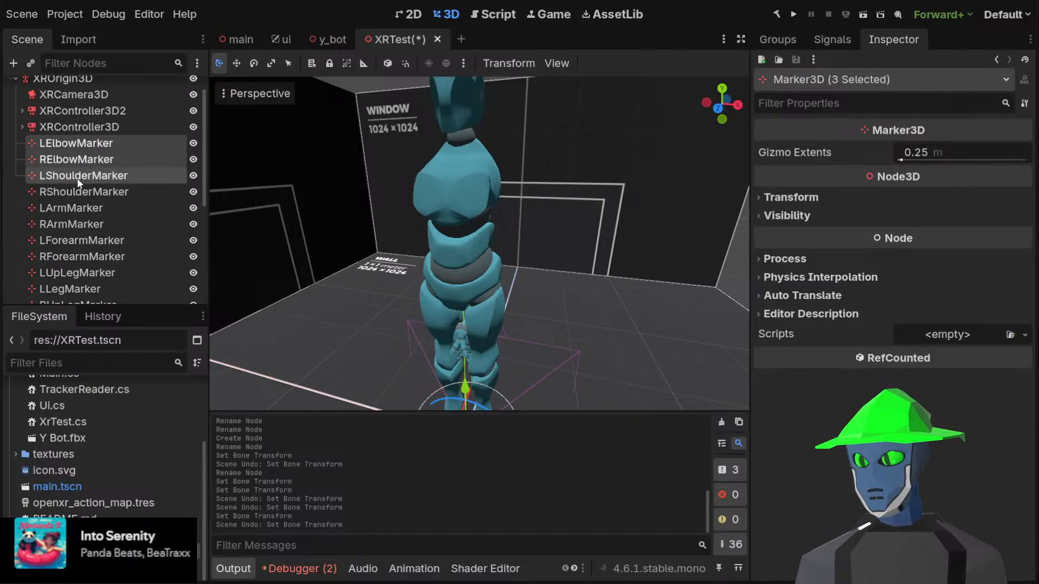
{"action": "left_click", "coordinate": [70, 192], "text": "ctrl"}
{"action": "left_click", "coordinate": [63, 207], "text": "ctrl"}
{"action": "left_click", "coordinate": [57, 225], "text": "ctrl"}
{"action": "left_click", "coordinate": [54, 241], "text": "ctrl"}
{"action": "left_click", "coordinate": [54, 256], "text": "ctrl"}
{"action": "left_click", "coordinate": [47, 273], "text": "ctrl"}
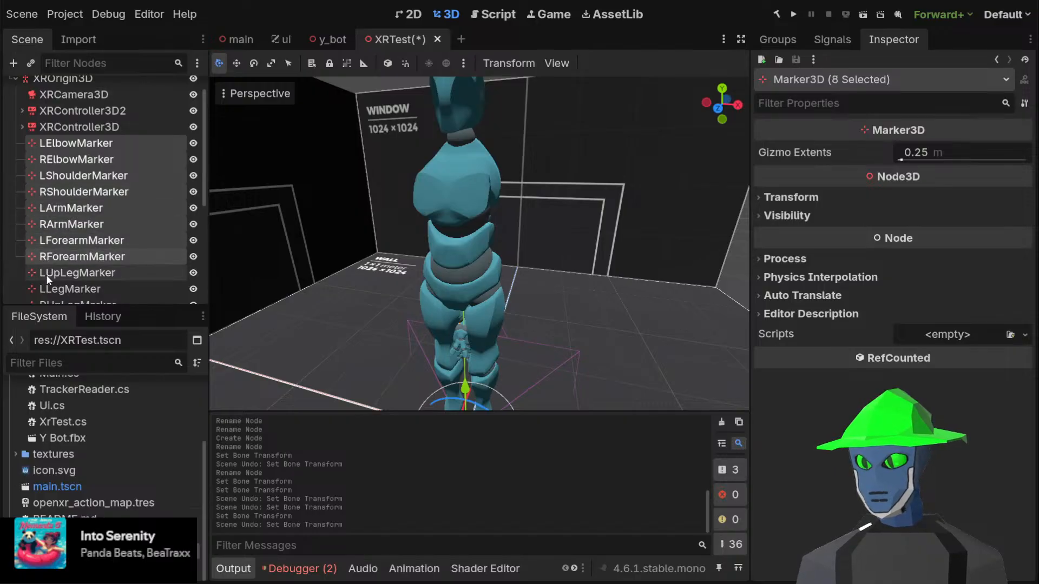
{"action": "scroll", "coordinate": [65, 260], "scroll_direction": "down", "scroll_amount": 2}
{"action": "left_click", "coordinate": [80, 235], "text": "ctrl"}
{"action": "left_click", "coordinate": [72, 251], "text": "ctrl"}
{"action": "left_click", "coordinate": [71, 266], "text": "ctrl"}
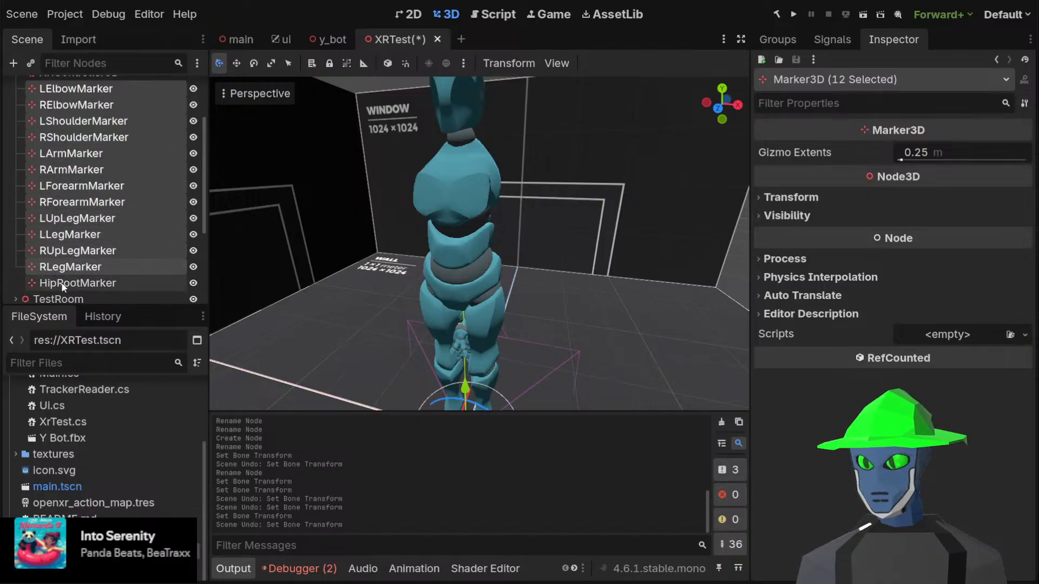
{"action": "left_click", "coordinate": [73, 283], "text": "ctrl"}
{"action": "scroll", "coordinate": [73, 260], "scroll_direction": "up", "scroll_amount": 3}
{"action": "left_click_drag", "start_coordinate": [50, 171], "coordinate": [51, 86]}
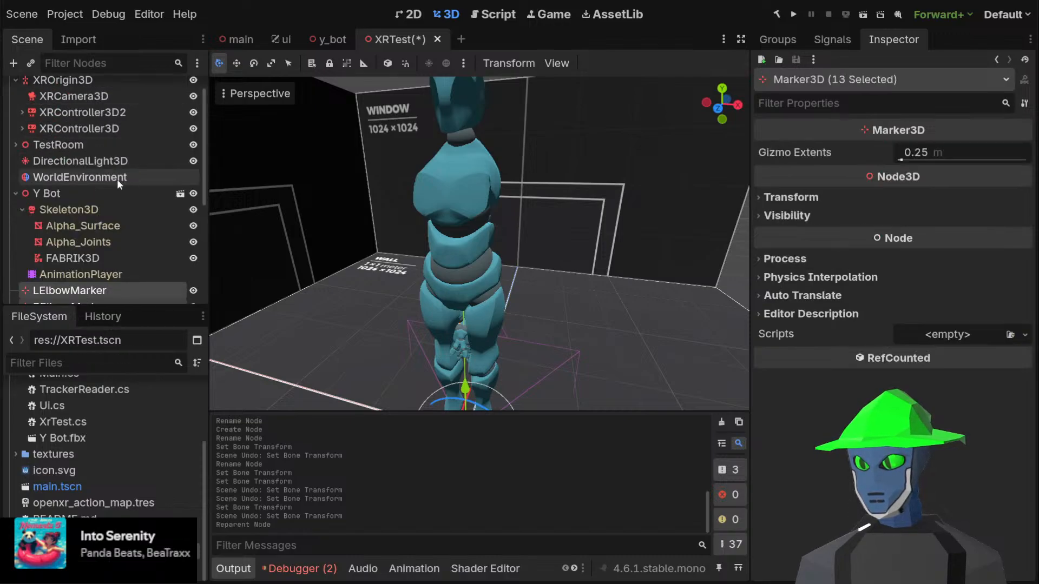
Examine the FABRIK3D settings and the whole Y Bot model in the scene
{"action": "scroll", "coordinate": [117, 179], "scroll_direction": "up", "scroll_amount": 1}
{"action": "scroll", "coordinate": [118, 230], "scroll_direction": "down", "scroll_amount": 3}
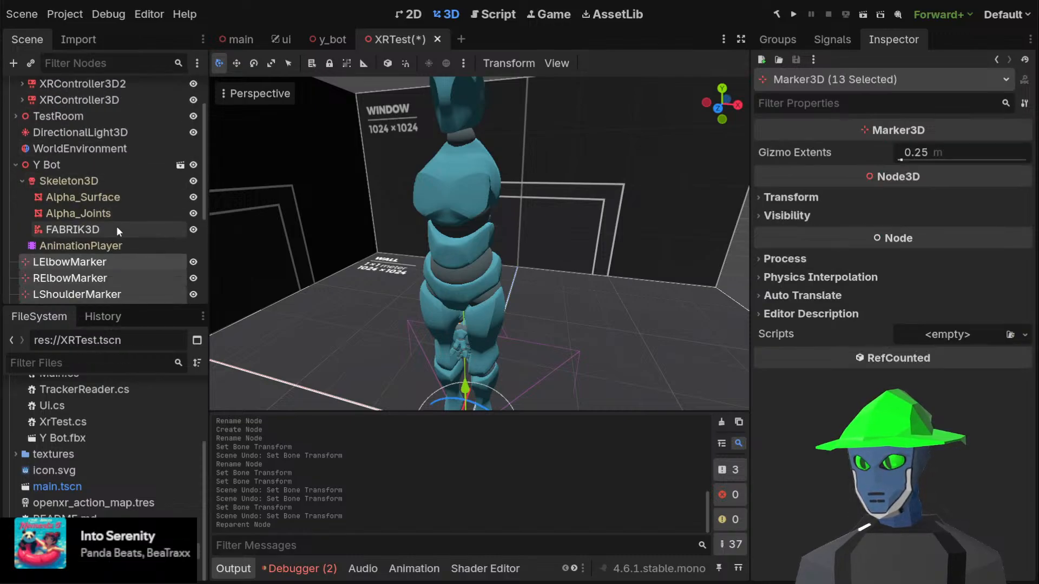
{"action": "left_click", "coordinate": [100, 232]}
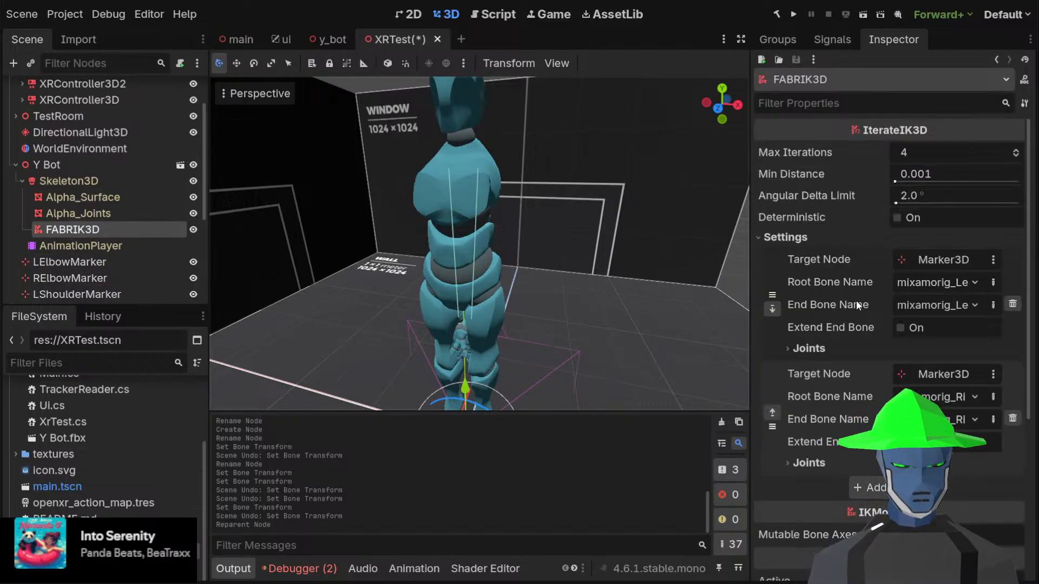
{"action": "scroll", "coordinate": [575, 290], "scroll_direction": "down", "scroll_amount": 4}
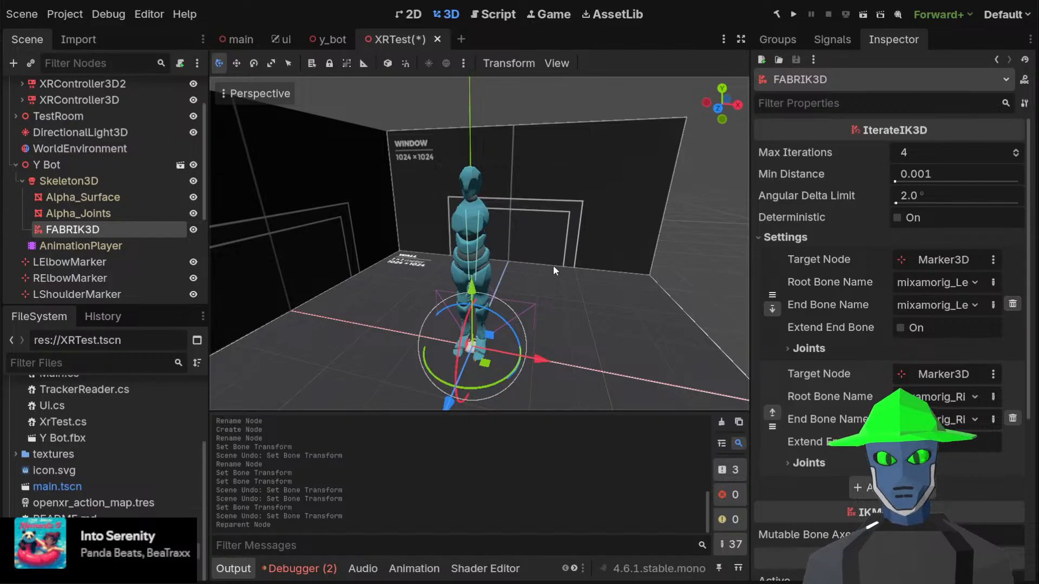
{"action": "middle_click_drag", "start_coordinate": [553, 265], "coordinate": [580, 262]}
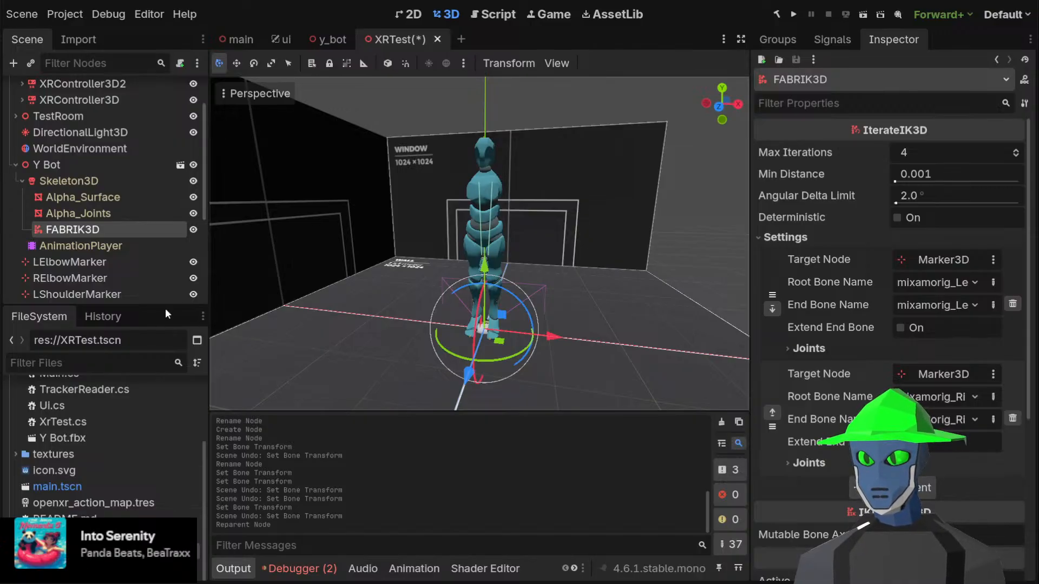
Undo the reparenting of the thirteen markers and check their place under XROrigin3D
{"action": "left_click", "coordinate": [149, 284]}
{"action": "key", "text": "ctrl+z"}
{"action": "scroll", "coordinate": [115, 229], "scroll_direction": "up", "scroll_amount": 2}
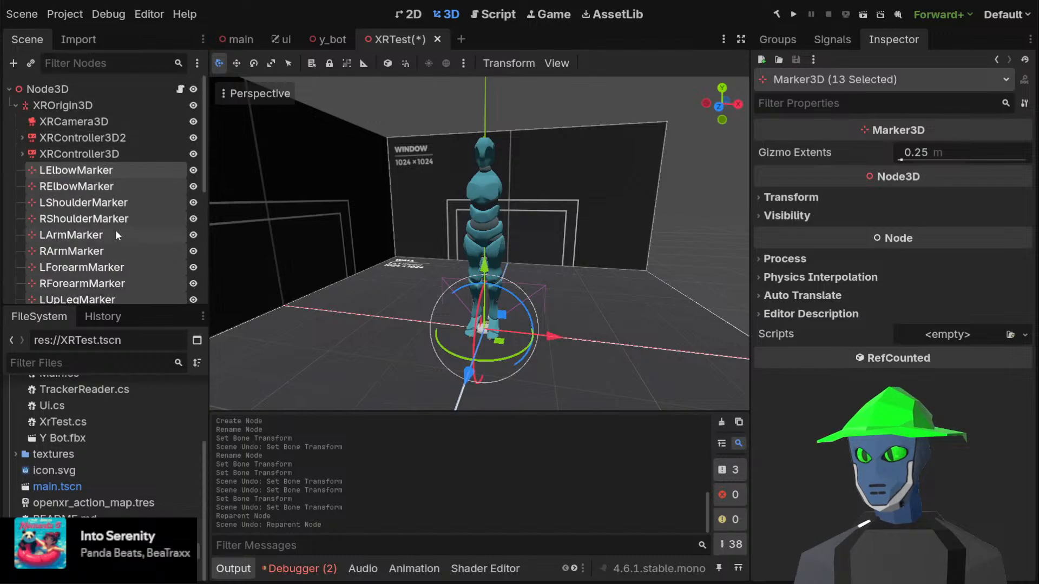
{"action": "scroll", "coordinate": [135, 219], "scroll_direction": "down", "scroll_amount": 4}
{"action": "scroll", "coordinate": [128, 222], "scroll_direction": "up", "scroll_amount": 3}
{"action": "scroll", "coordinate": [127, 222], "scroll_direction": "up", "scroll_amount": 2}
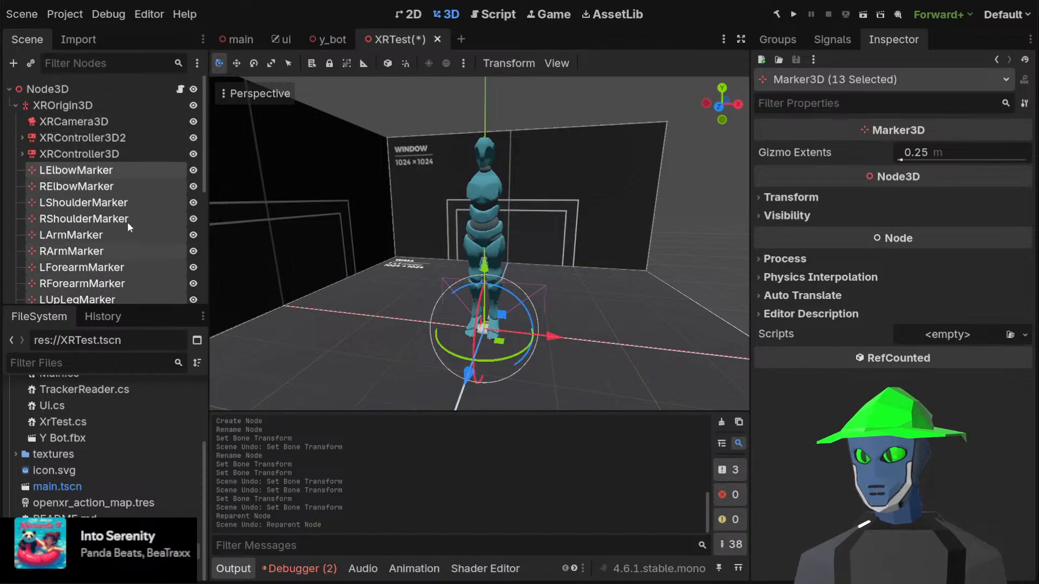
{"action": "left_click", "coordinate": [95, 102]}
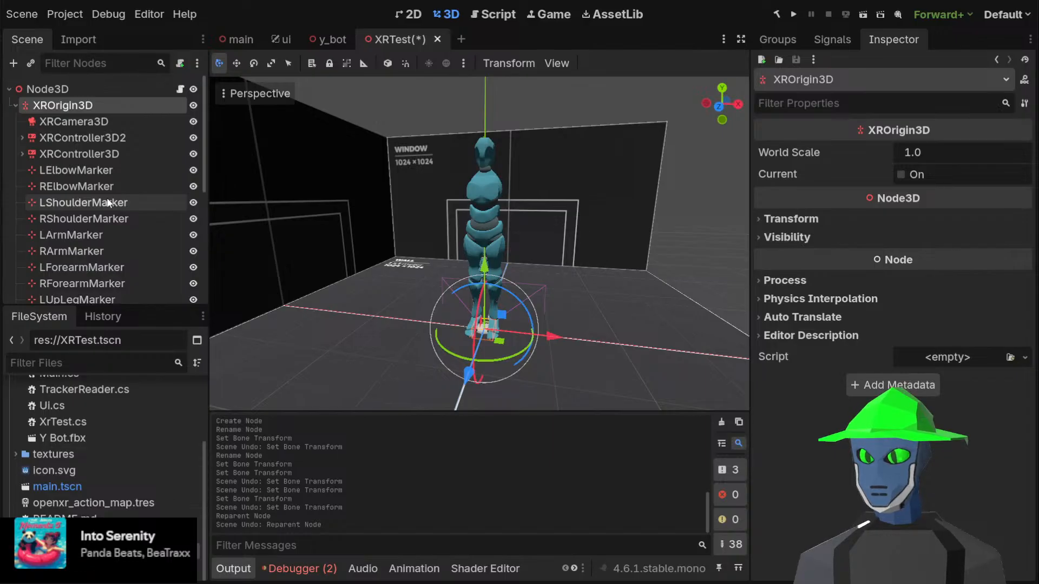
{"action": "scroll", "coordinate": [107, 202], "scroll_direction": "down", "scroll_amount": 3}
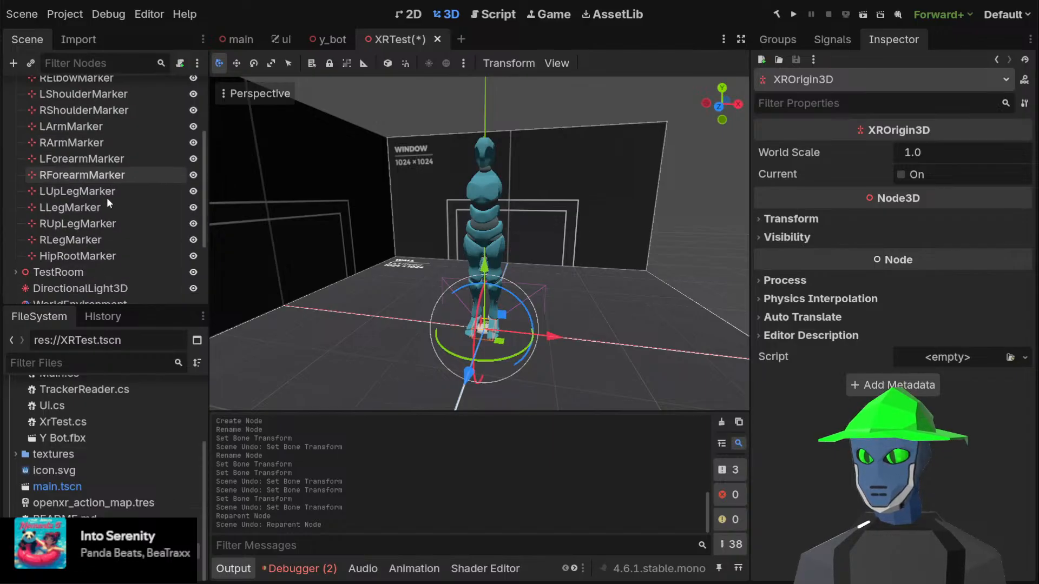
{"action": "left_click", "coordinate": [107, 256]}
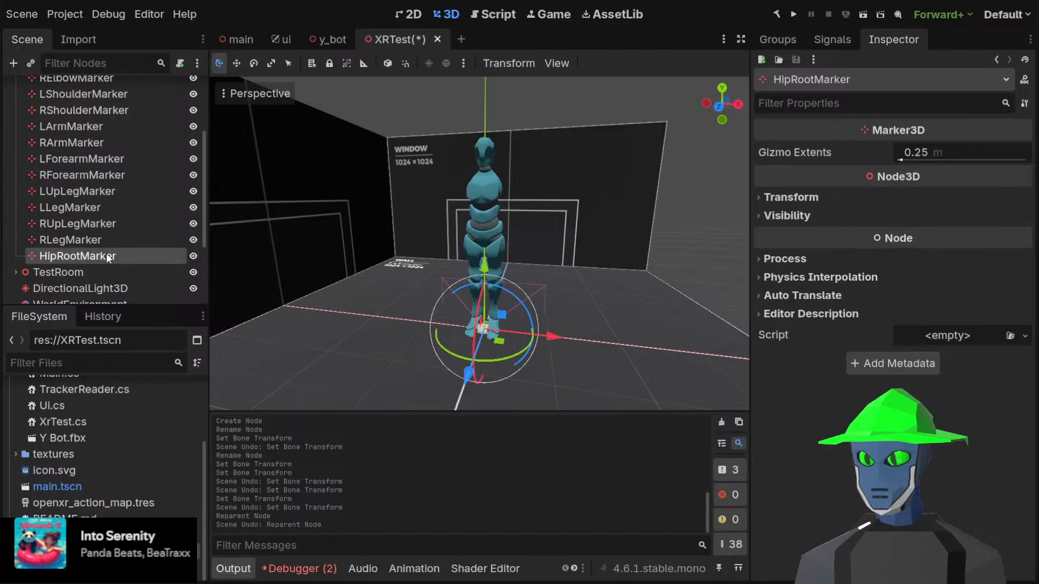
Remove both settings elements from FABRIK3D and delete the node from the Y Bot's Skeleton3D
{"action": "scroll", "coordinate": [106, 252], "scroll_direction": "down", "scroll_amount": 3}
{"action": "left_click", "coordinate": [83, 274]}
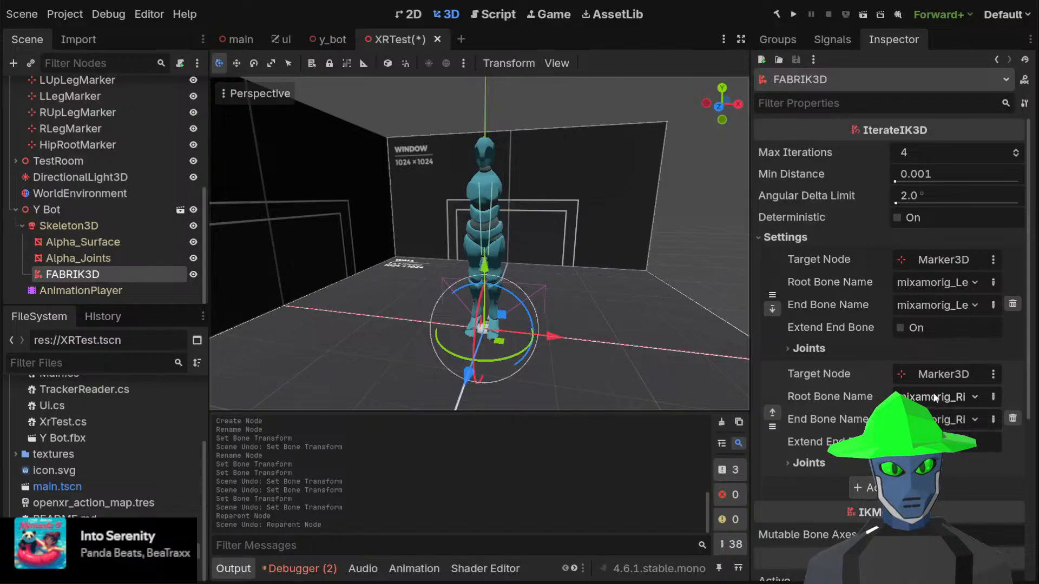
{"action": "left_click", "coordinate": [1013, 305]}
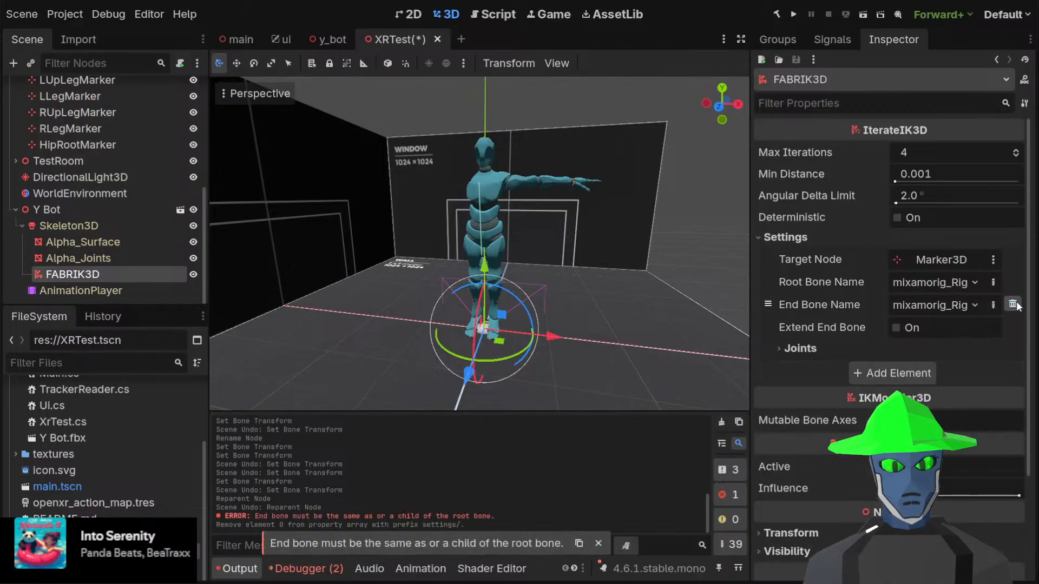
{"action": "left_click", "coordinate": [1014, 304]}
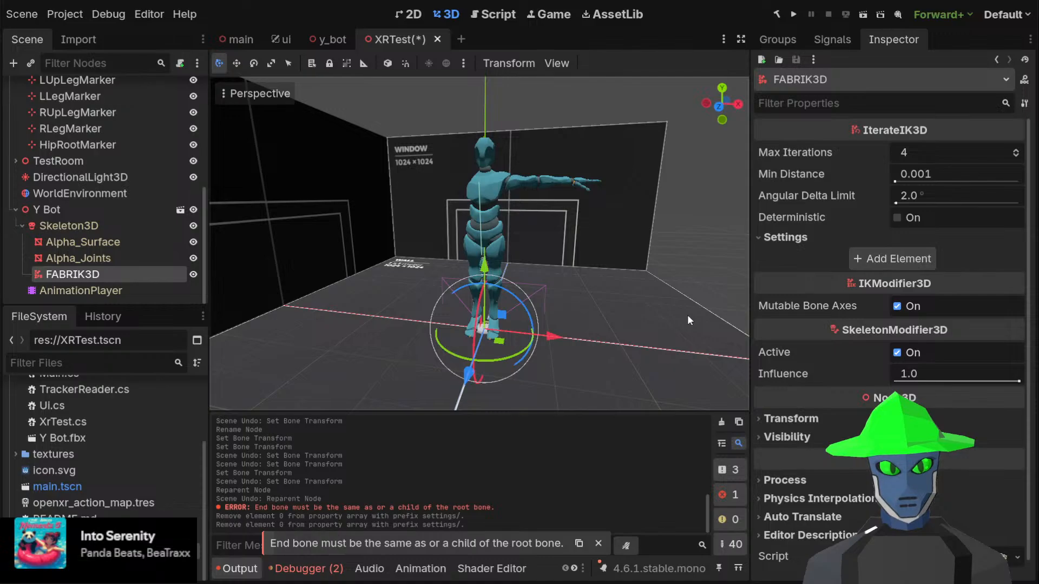
{"action": "left_click", "coordinate": [114, 260]}
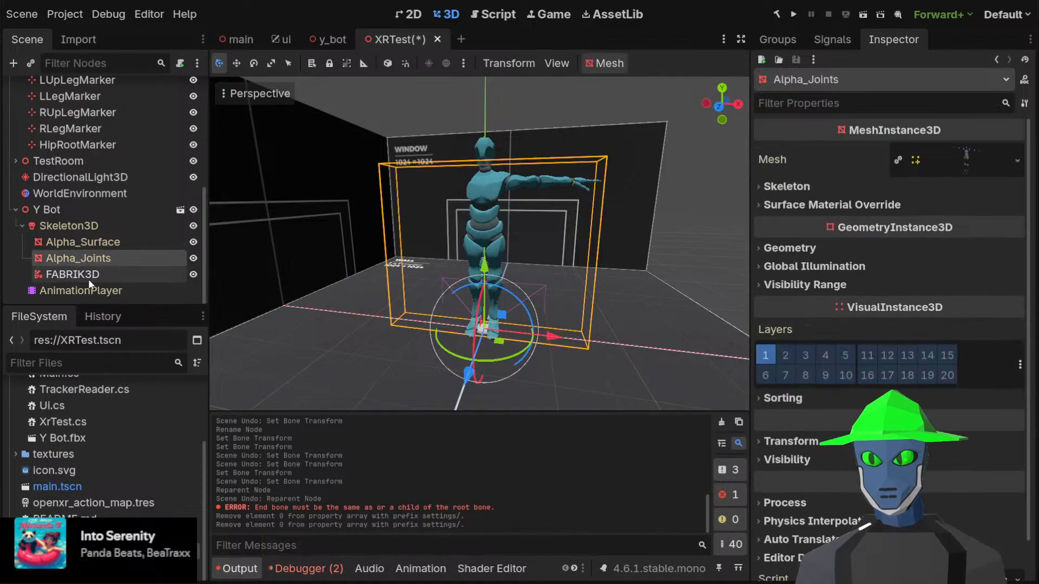
{"action": "left_click", "coordinate": [91, 277]}
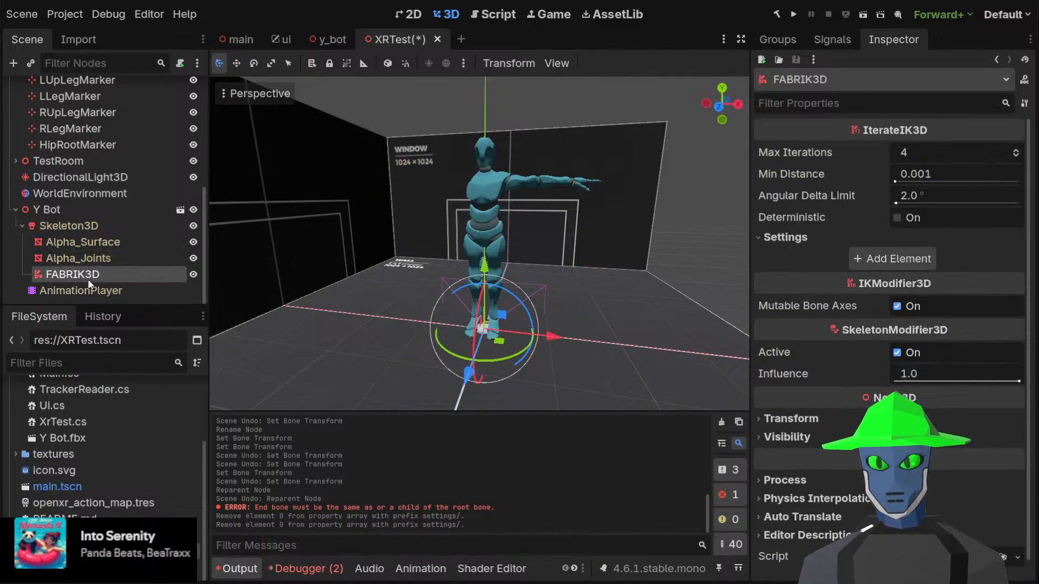
{"action": "key", "text": "Delete"}
Add a TwoBoneIK3D node under the Y Bot's Skeleton3D and expand its settings
{"action": "left_click", "coordinate": [116, 239]}
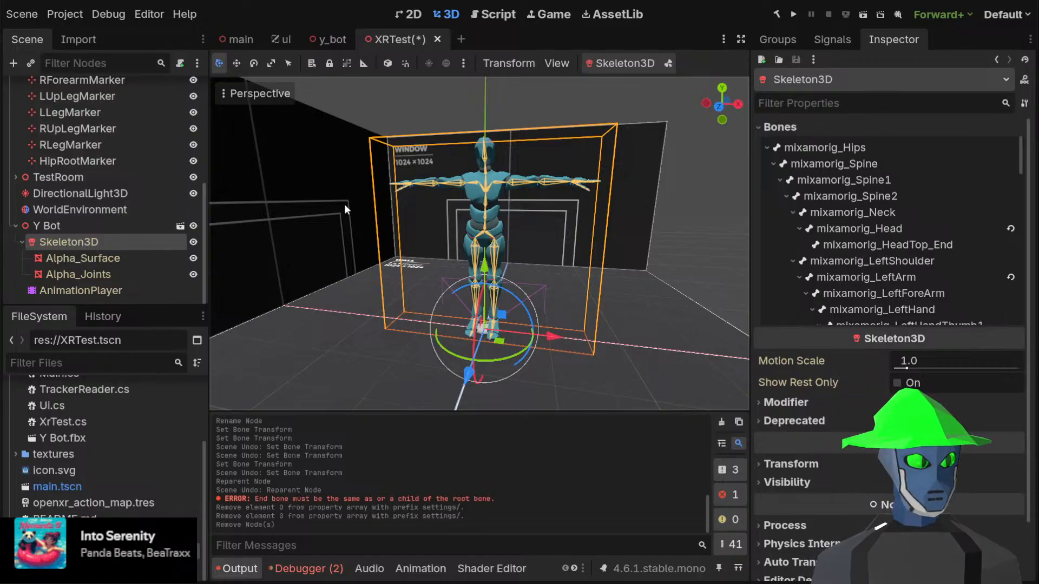
{"action": "key", "text": "Return"}
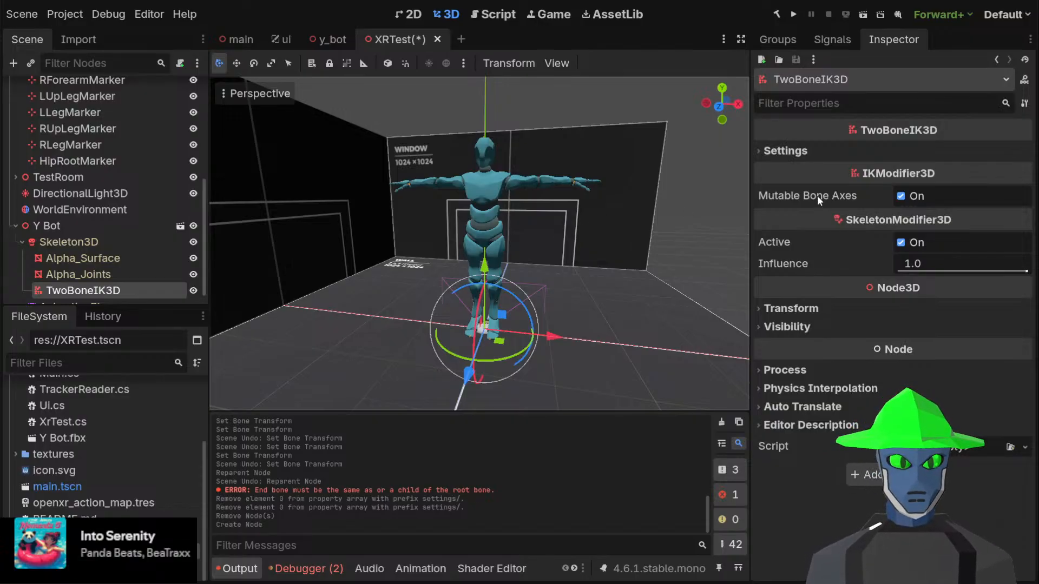
{"action": "left_click", "coordinate": [801, 151]}
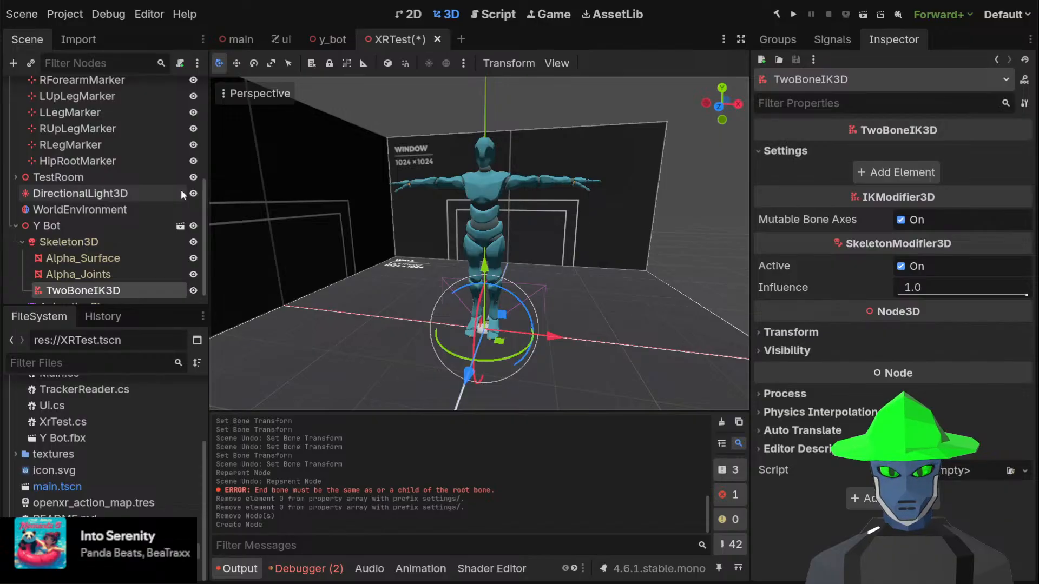
Examine the bones of the Y Bot's Skeleton3D from several distances and angles
{"action": "scroll", "coordinate": [87, 225], "scroll_direction": "down", "scroll_amount": 1}
{"action": "left_click", "coordinate": [86, 225]}
{"action": "scroll", "coordinate": [514, 160], "scroll_direction": "up", "scroll_amount": 14}
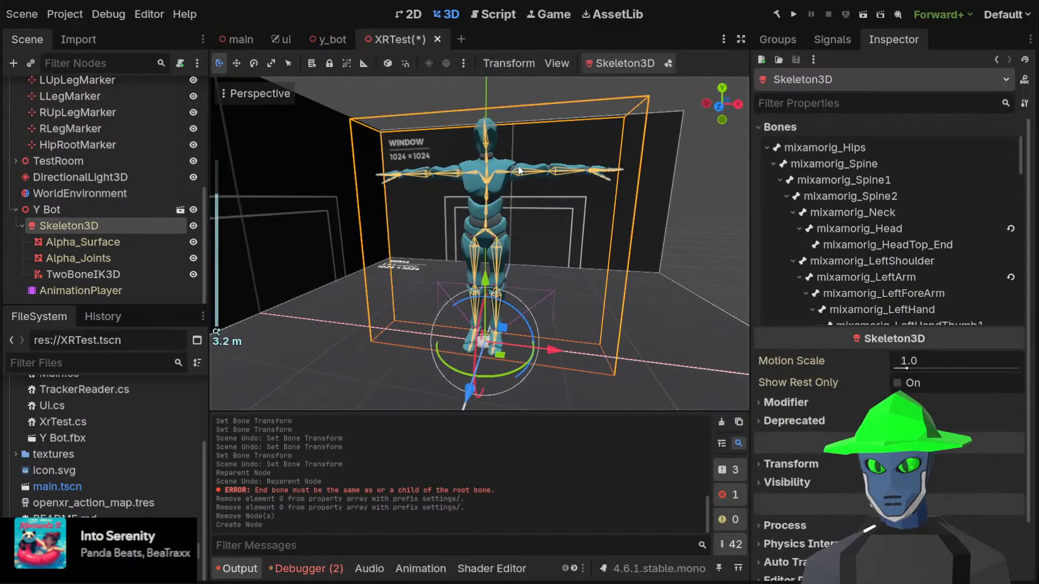
{"action": "scroll", "coordinate": [514, 160], "scroll_direction": "down", "scroll_amount": 8}
{"action": "middle_click_drag", "start_coordinate": [514, 160], "coordinate": [504, 164]}
{"action": "scroll", "coordinate": [504, 163], "scroll_direction": "down", "scroll_amount": 4}
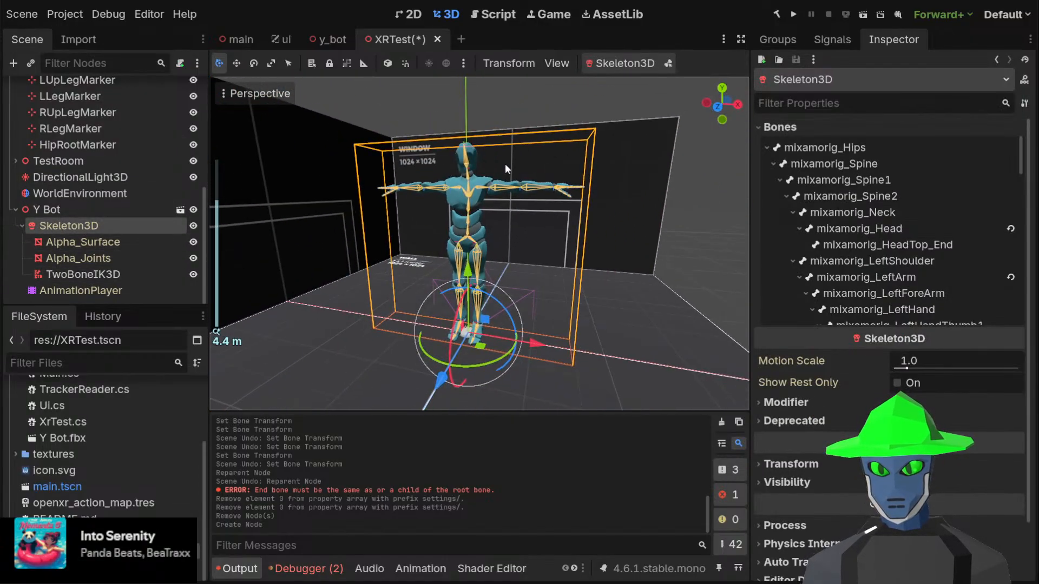
{"action": "scroll", "coordinate": [505, 163], "scroll_direction": "up", "scroll_amount": 2}
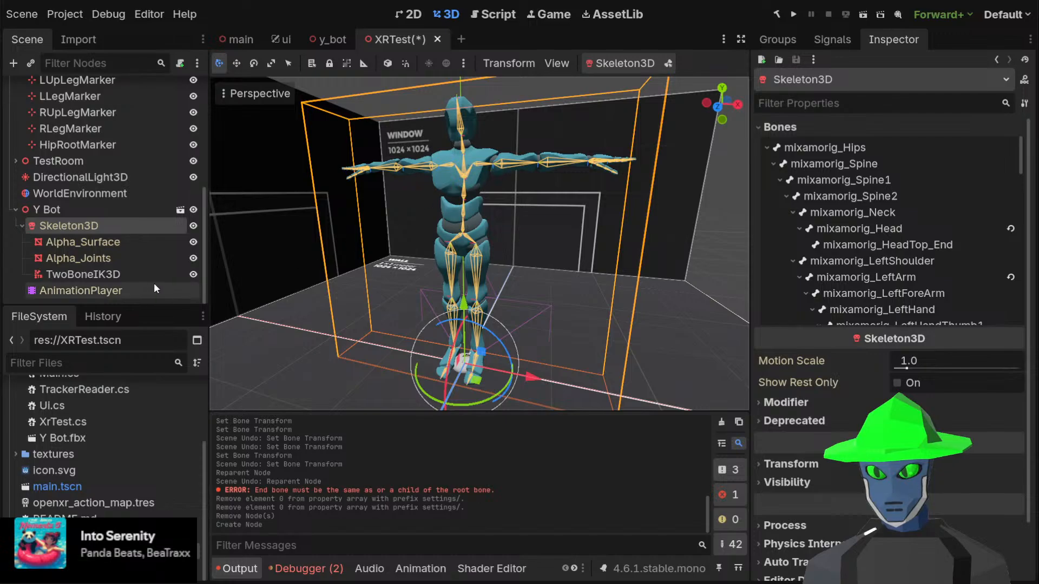
Add a settings element to TwoBoneIK3D with LLegMarker as target node and LUpLegMarker as pole node
{"action": "left_click", "coordinate": [131, 275]}
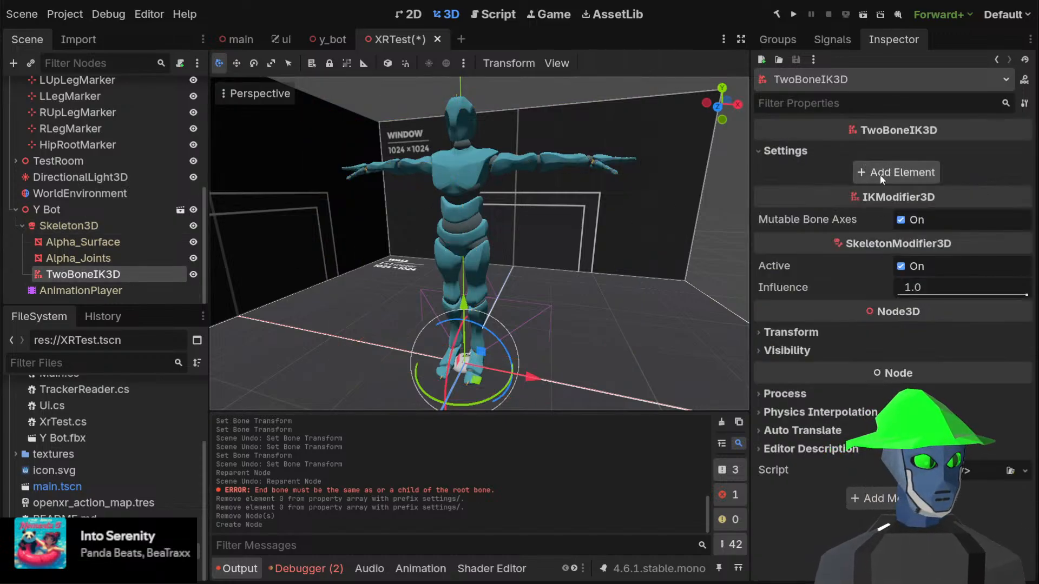
{"action": "left_click", "coordinate": [879, 174]}
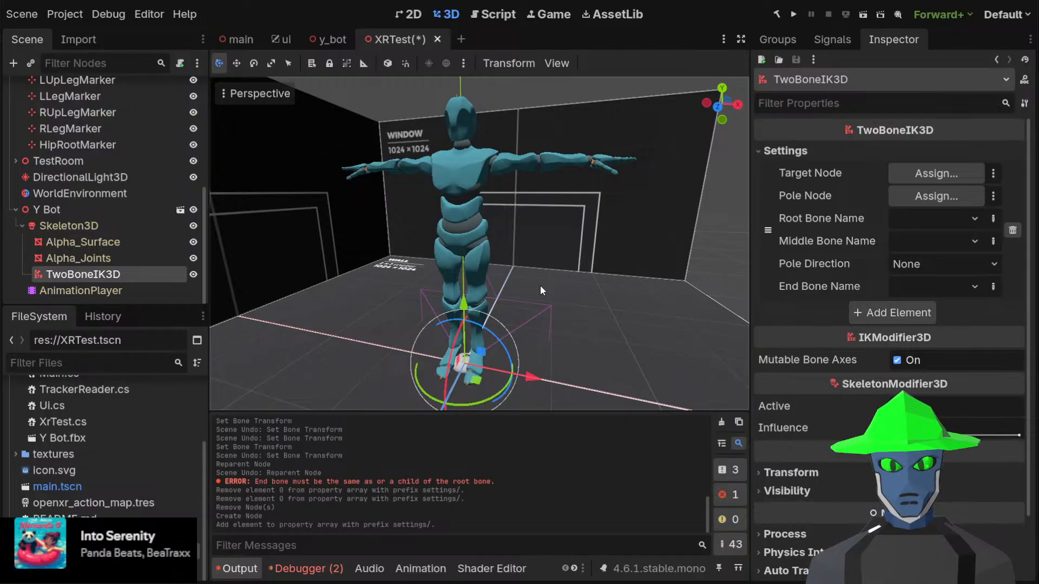
{"action": "left_click", "coordinate": [474, 470]}
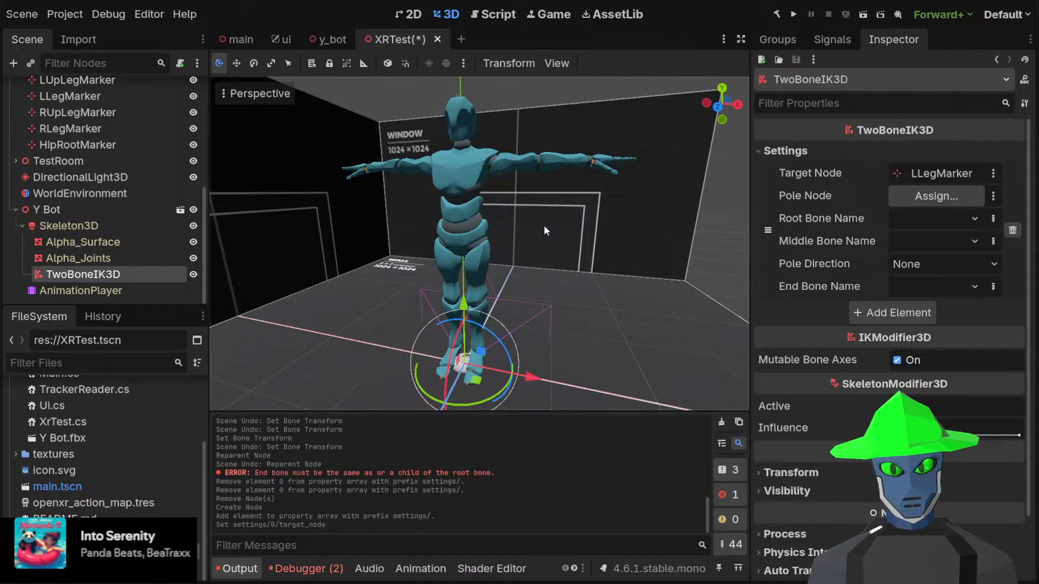
{"action": "left_click", "coordinate": [489, 469]}
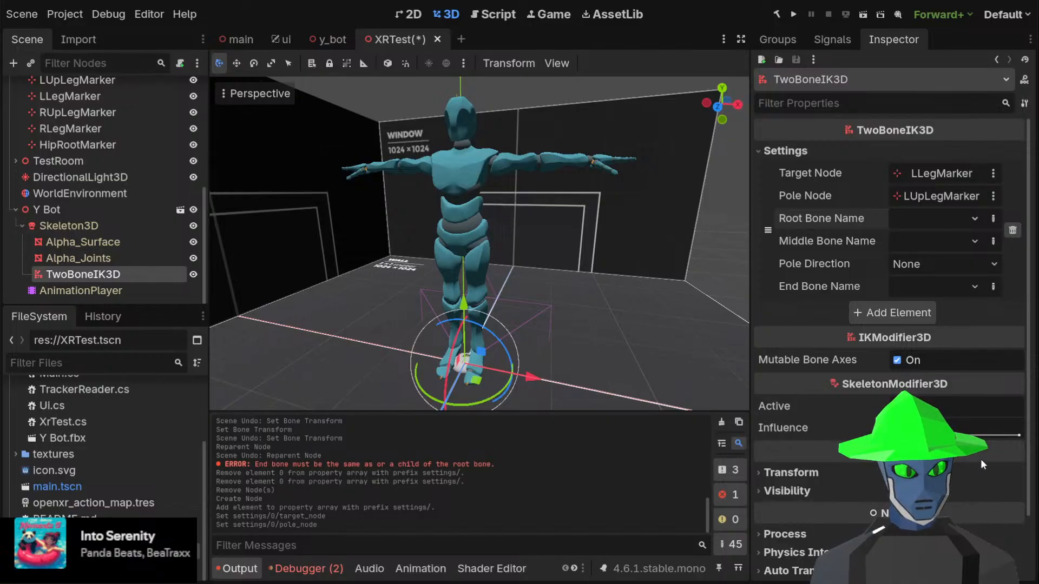
Set TwoBoneIK3D's root bone to a left-side mixamorig bone, and delete the node from the Y Bot's Skeleton3D
{"action": "left_click", "coordinate": [978, 425]}
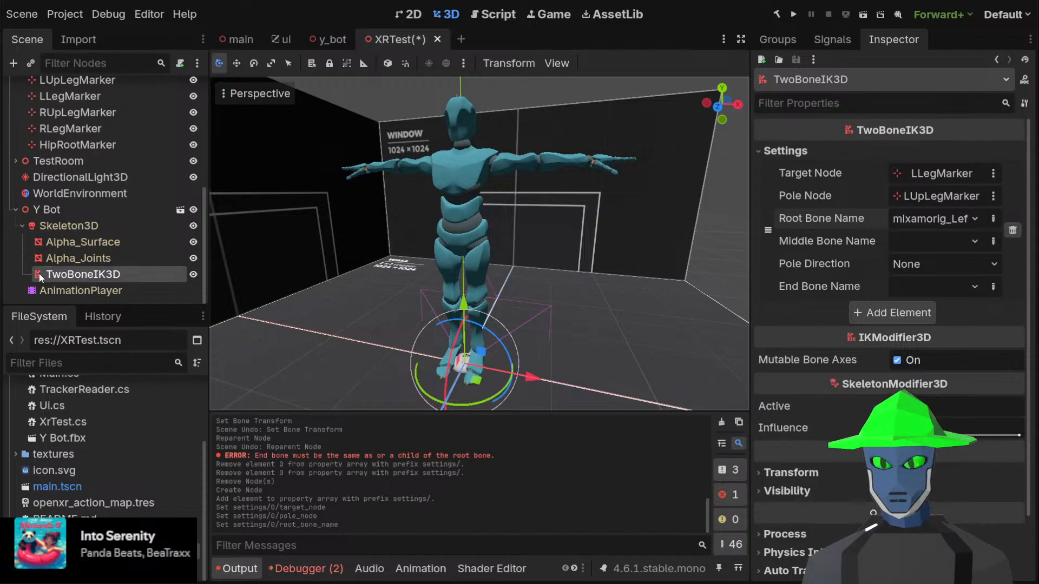
{"action": "left_click", "coordinate": [99, 258]}
{"action": "left_click", "coordinate": [82, 278]}
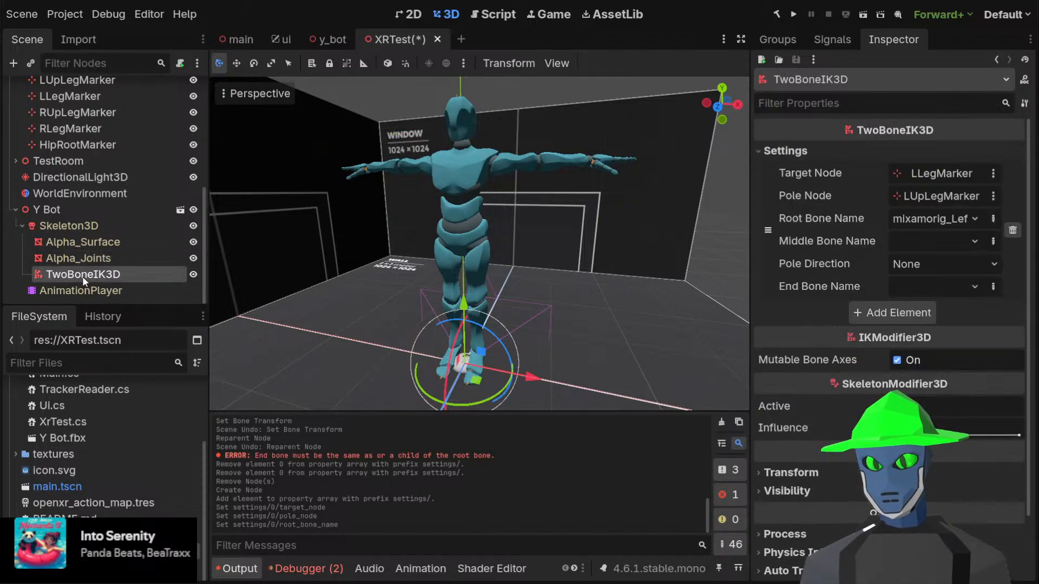
{"action": "key", "text": "Delete"}
Add a CCDIK3D node under the Y Bot's Skeleton3D and add one element to its settings
{"action": "left_click", "coordinate": [85, 241]}
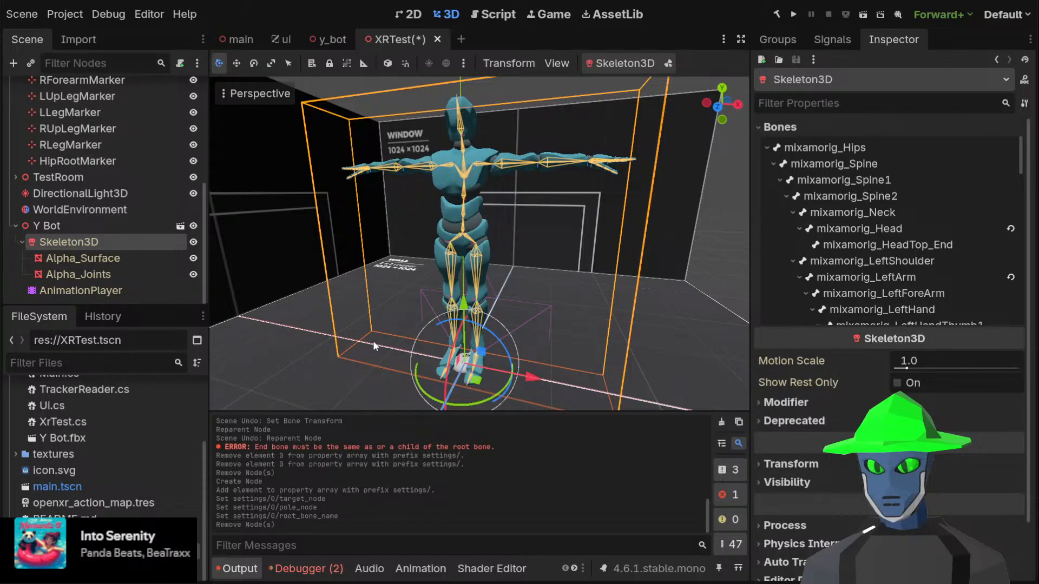
{"action": "double_click", "coordinate": [339, 189]}
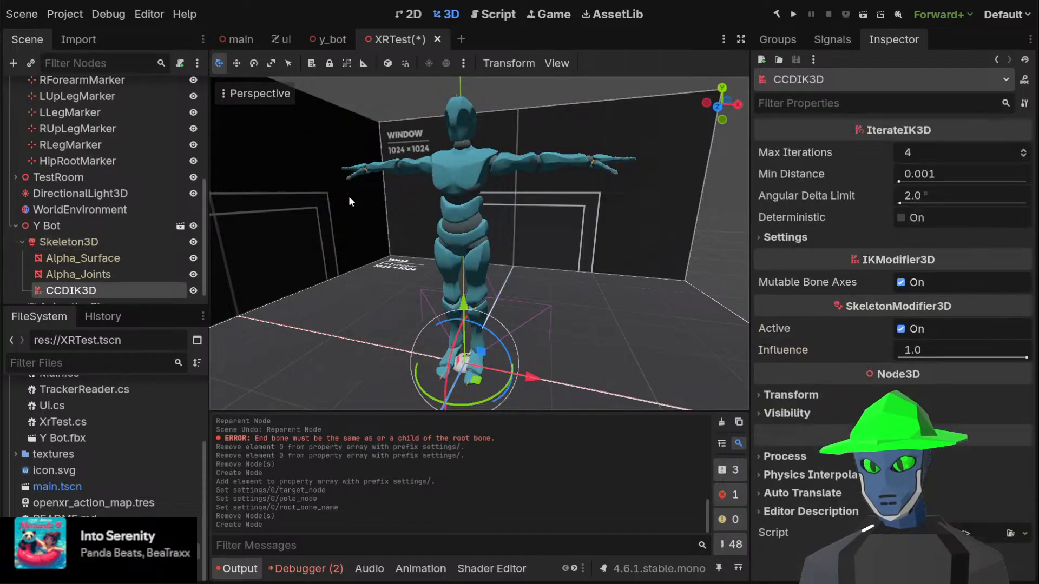
{"action": "left_click", "coordinate": [807, 238]}
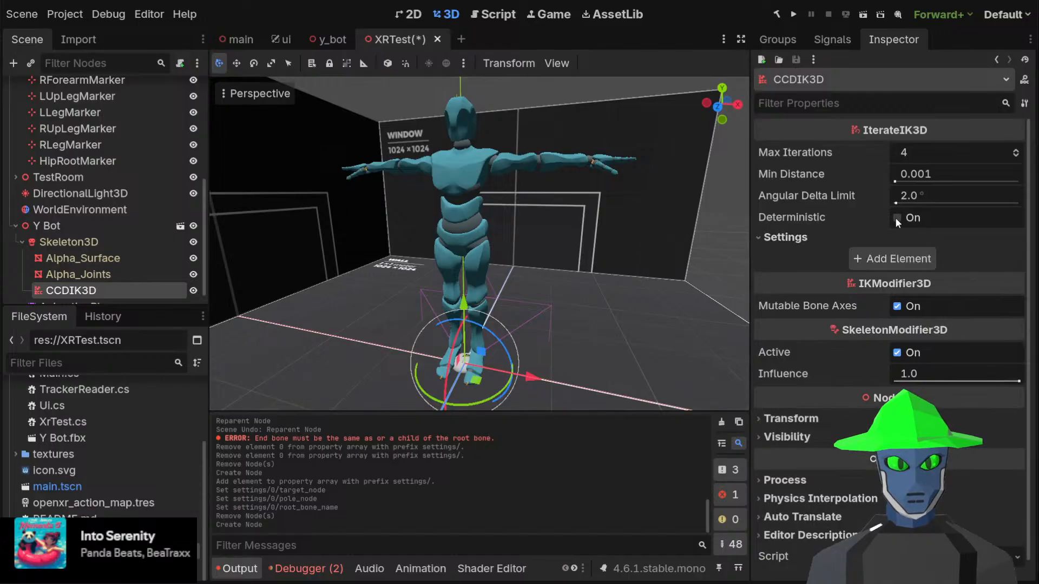
{"action": "left_click", "coordinate": [883, 260]}
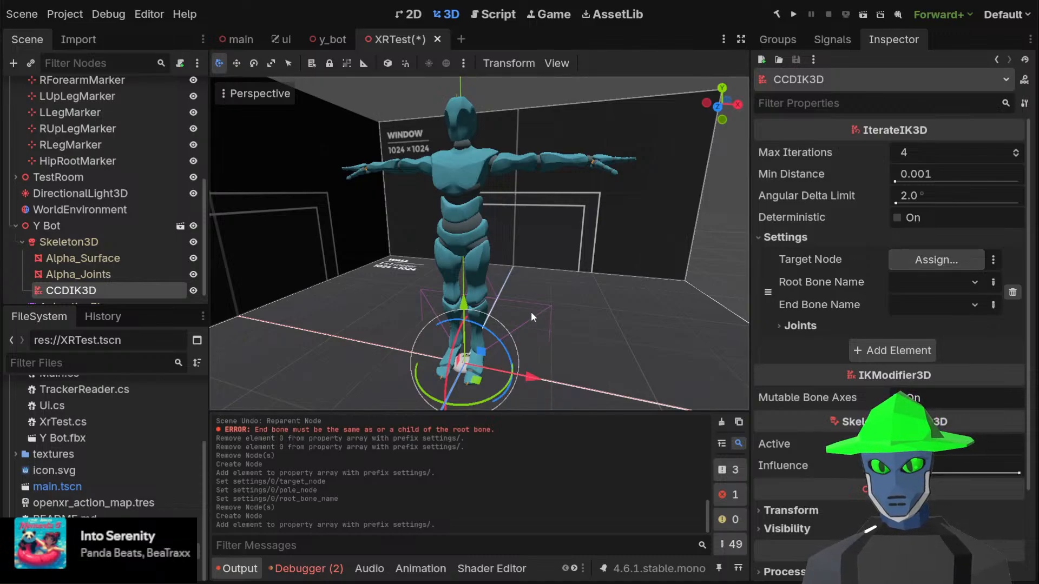
Set the CCDIK3D element's target node to LLegMarker and choose left-side mixamorig bones as its root and end bones
{"action": "left_click", "coordinate": [477, 466]}
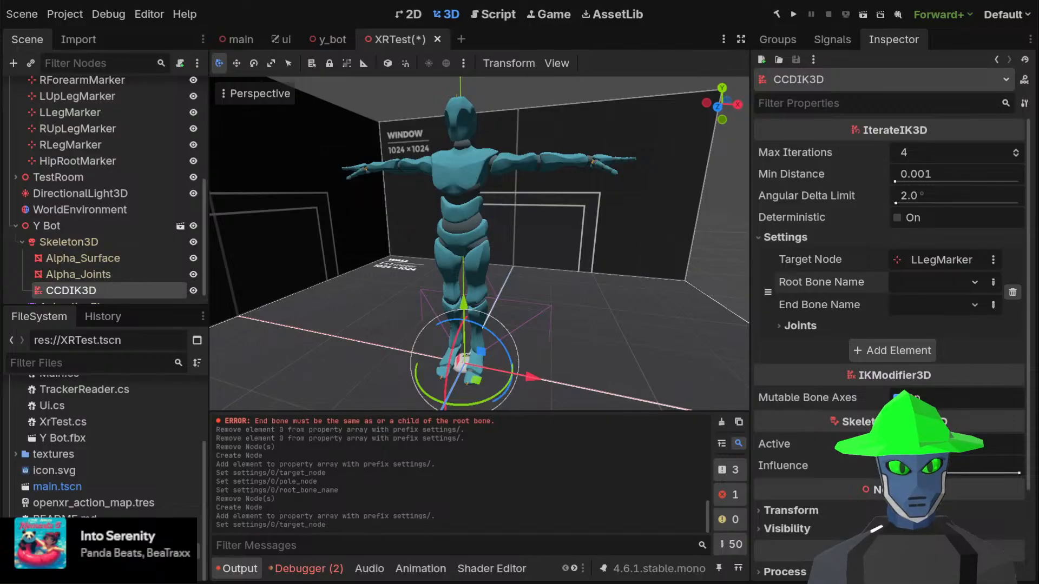
{"action": "left_click", "coordinate": [912, 310]}
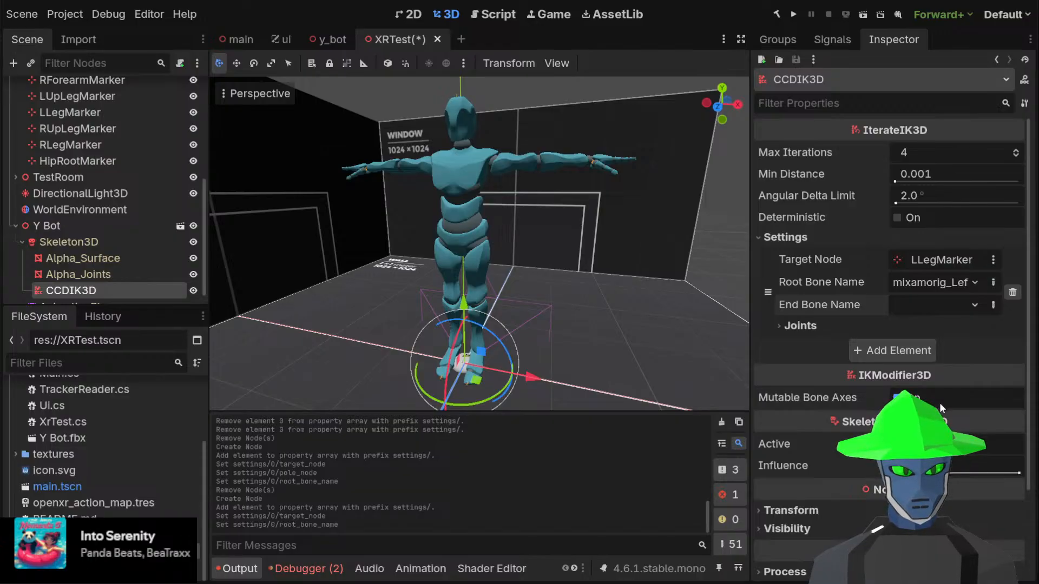
{"action": "left_click", "coordinate": [988, 453]}
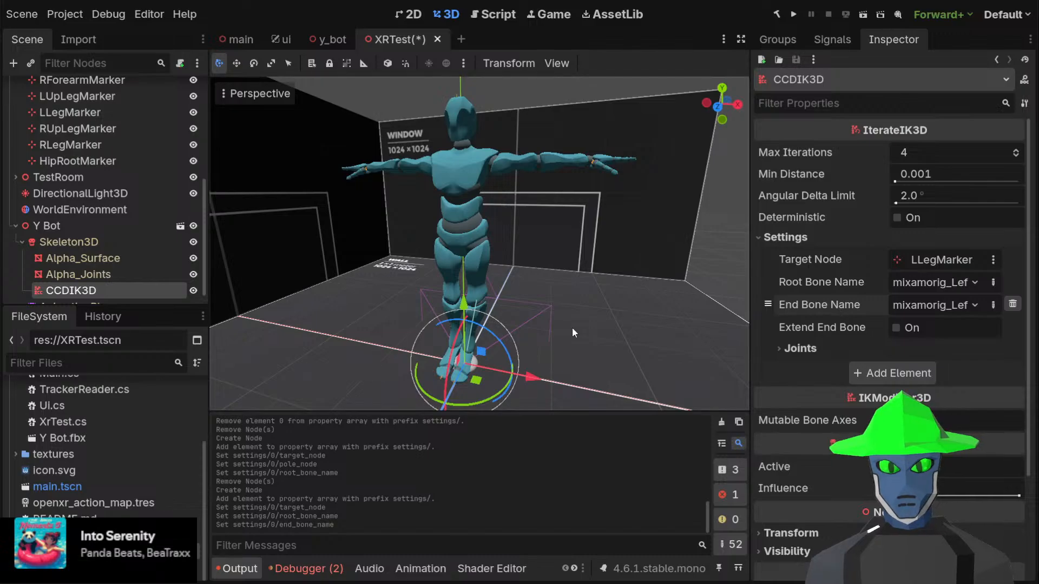
{"action": "scroll", "coordinate": [572, 327], "scroll_direction": "up", "scroll_amount": 5}
{"action": "middle_click_drag", "start_coordinate": [613, 314], "coordinate": [609, 269], "text": "shift"}
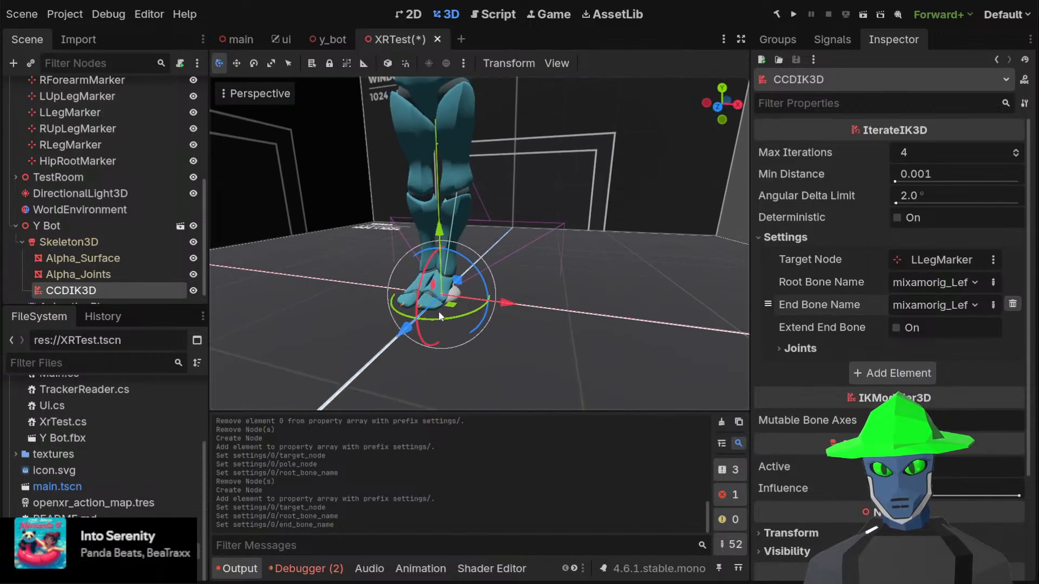
{"action": "left_click_drag", "start_coordinate": [459, 285], "coordinate": [567, 278]}
{"action": "key", "text": "ctrl+z"}
{"action": "left_click", "coordinate": [638, 277]}
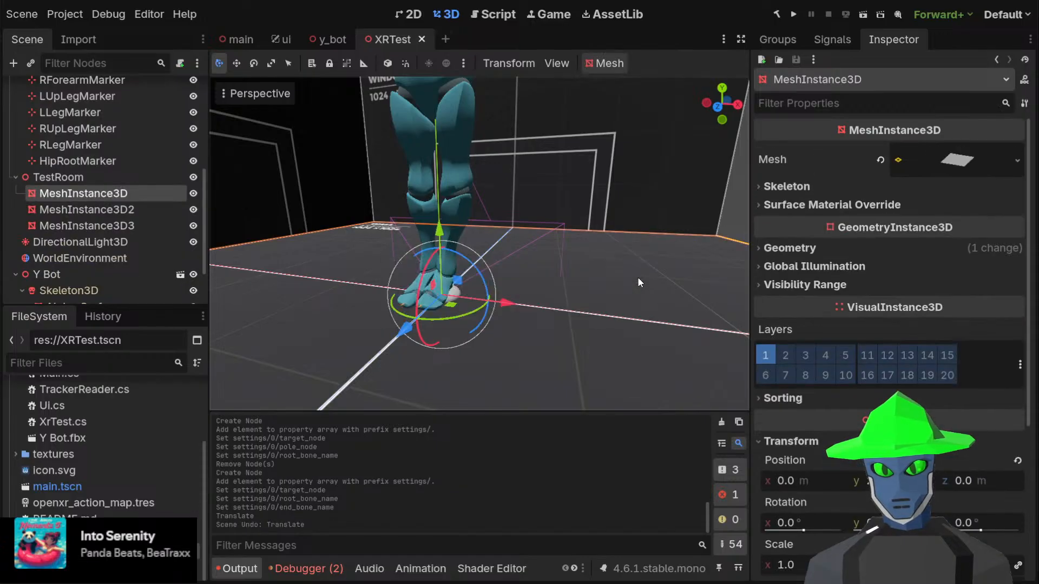
{"action": "left_click_drag", "start_coordinate": [458, 281], "coordinate": [512, 302]}
{"action": "key", "text": "ctrl+z"}
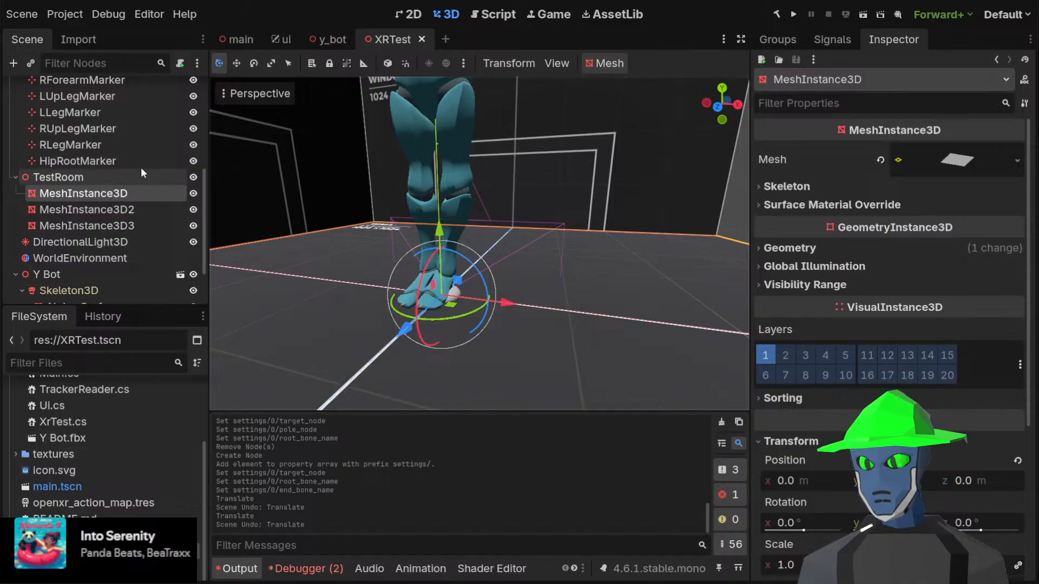
Move LLegMarker around the left foot to test how the leg follows, and undo the last move
{"action": "left_click", "coordinate": [121, 111]}
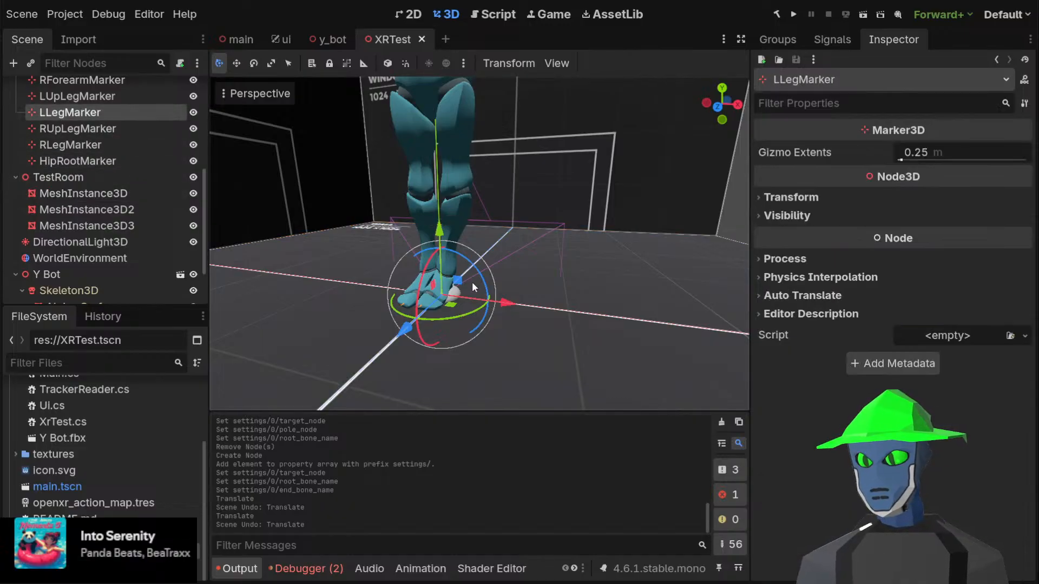
{"action": "left_click_drag", "start_coordinate": [472, 281], "coordinate": [518, 239]}
{"action": "middle_click_drag", "start_coordinate": [601, 218], "coordinate": [548, 202]}
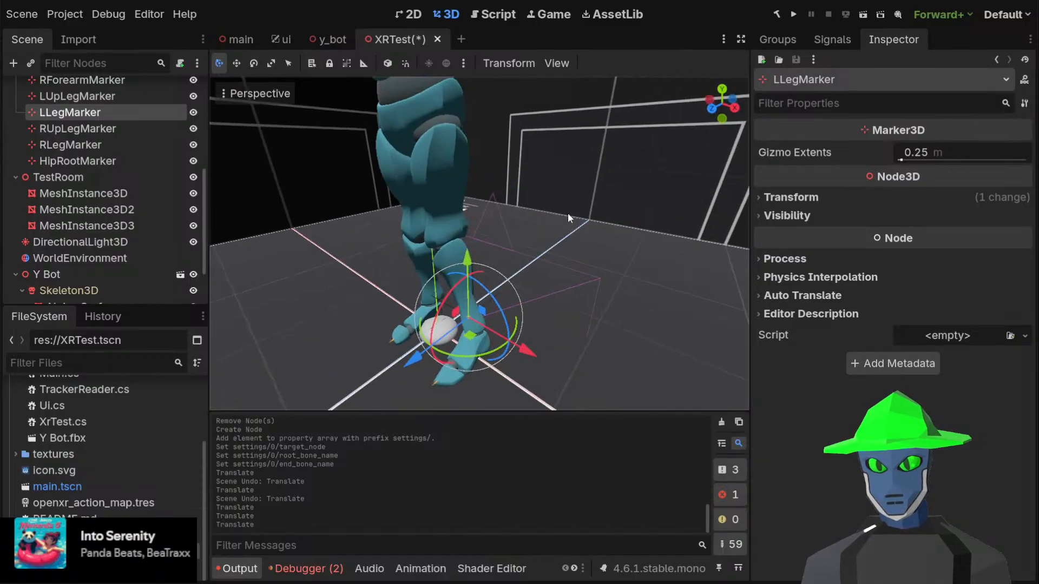
{"action": "key", "text": "ctrl+z"}
{"action": "middle_click_drag", "start_coordinate": [654, 207], "coordinate": [582, 215]}
{"action": "scroll", "coordinate": [558, 247], "scroll_direction": "up", "scroll_amount": 4}
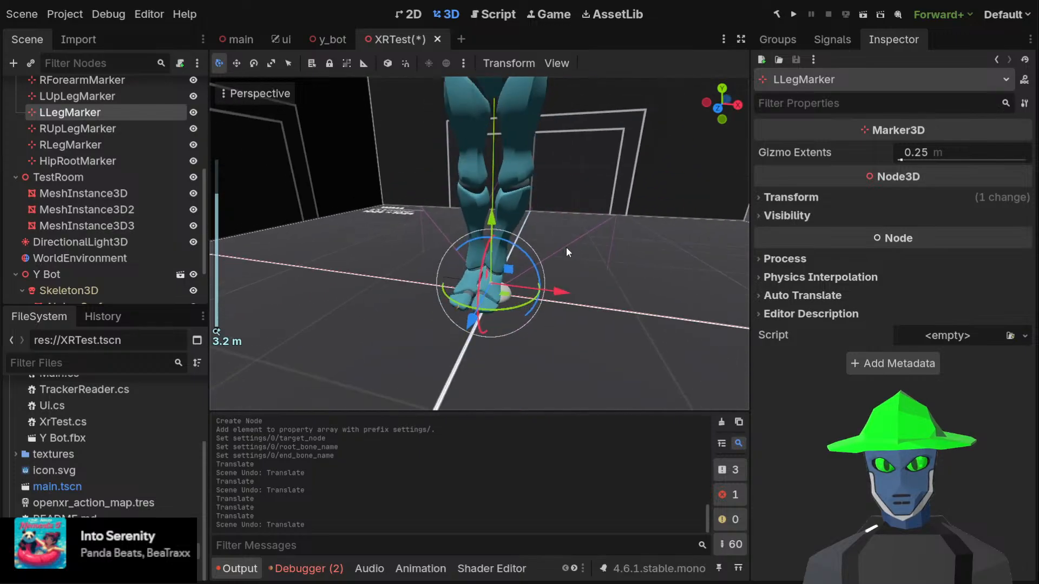
{"action": "scroll", "coordinate": [567, 246], "scroll_direction": "down", "scroll_amount": 2}
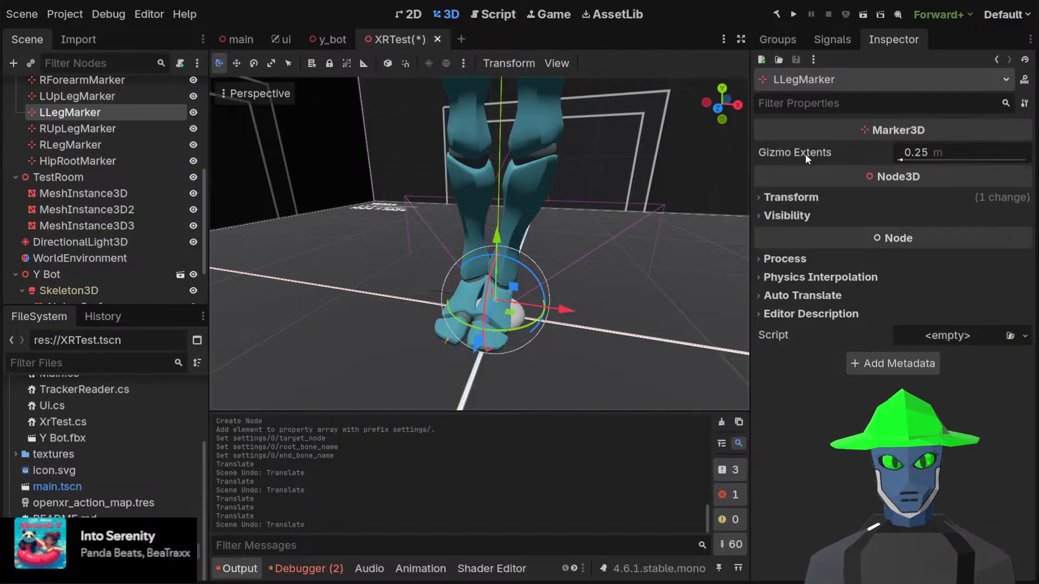
Set the rotation axis of the first joint in the CCDIK3D settings to X
{"action": "scroll", "coordinate": [70, 293], "scroll_direction": "down", "scroll_amount": 2}
{"action": "left_click", "coordinate": [91, 274]}
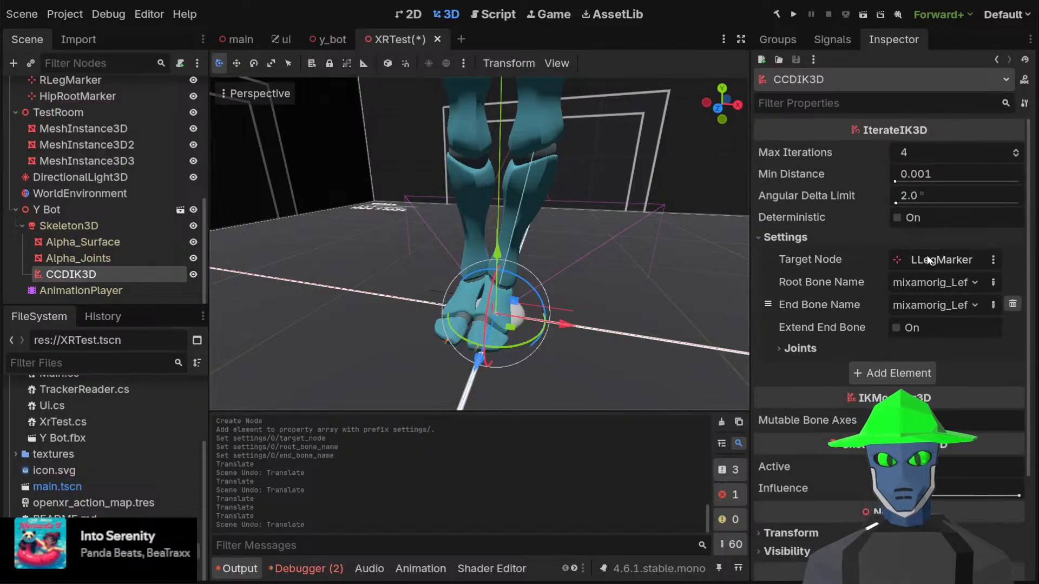
{"action": "left_click", "coordinate": [846, 349]}
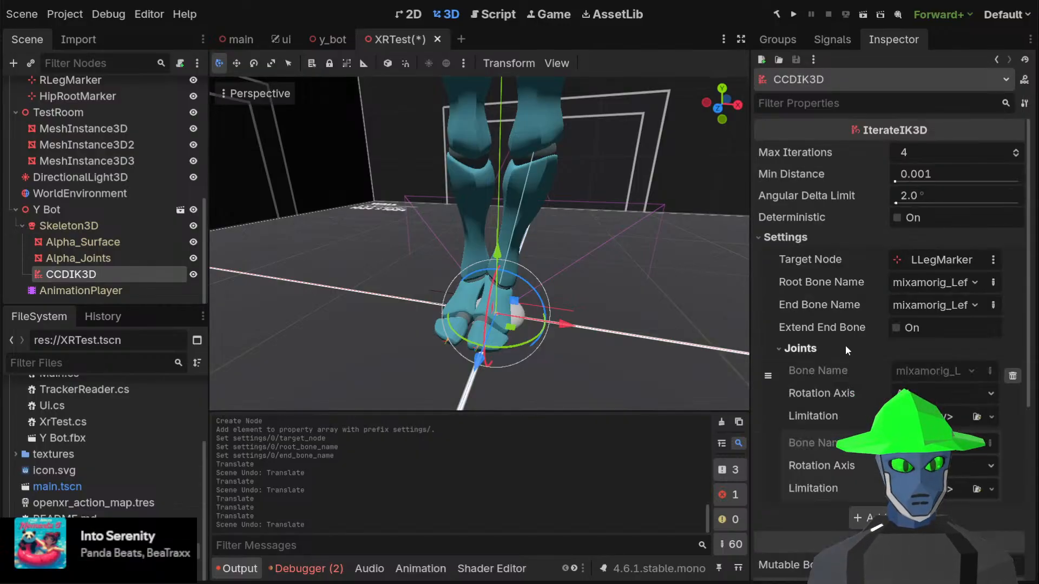
{"action": "scroll", "coordinate": [846, 349], "scroll_direction": "down", "scroll_amount": 2}
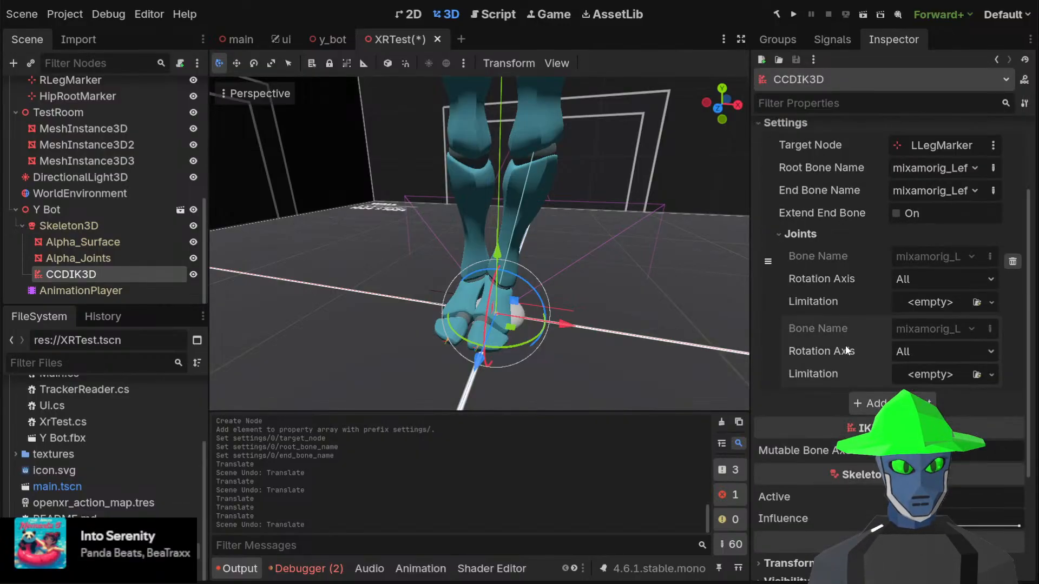
{"action": "left_click", "coordinate": [918, 302]}
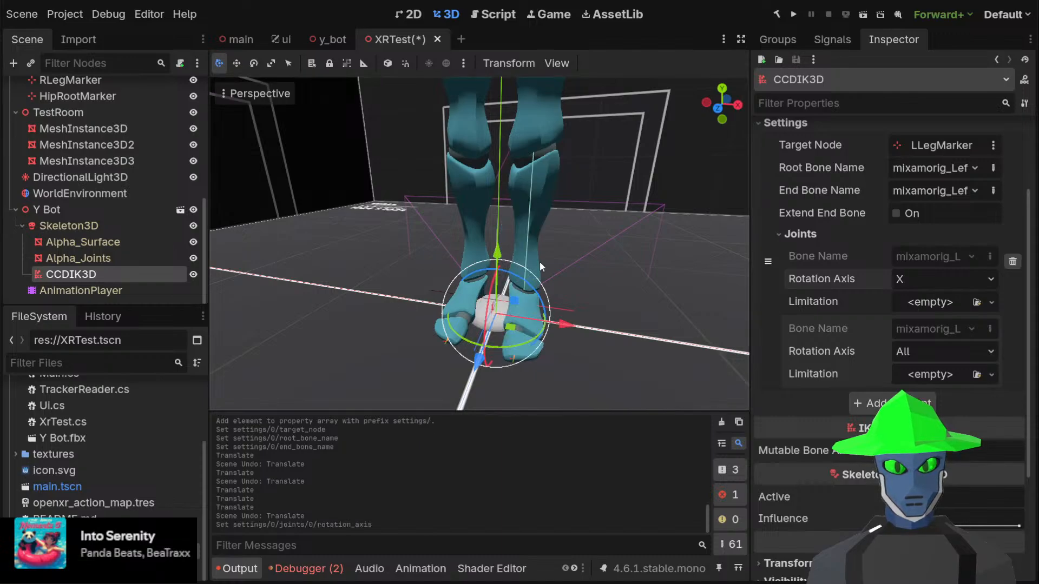
Try moving CCDIK3D and LLegMarker to test the leg with its X rotation axis, and undo both moves
{"action": "middle_click_drag", "start_coordinate": [580, 262], "coordinate": [374, 303]}
{"action": "left_click_drag", "start_coordinate": [361, 309], "coordinate": [416, 302]}
{"action": "key", "text": "ctrl+z"}
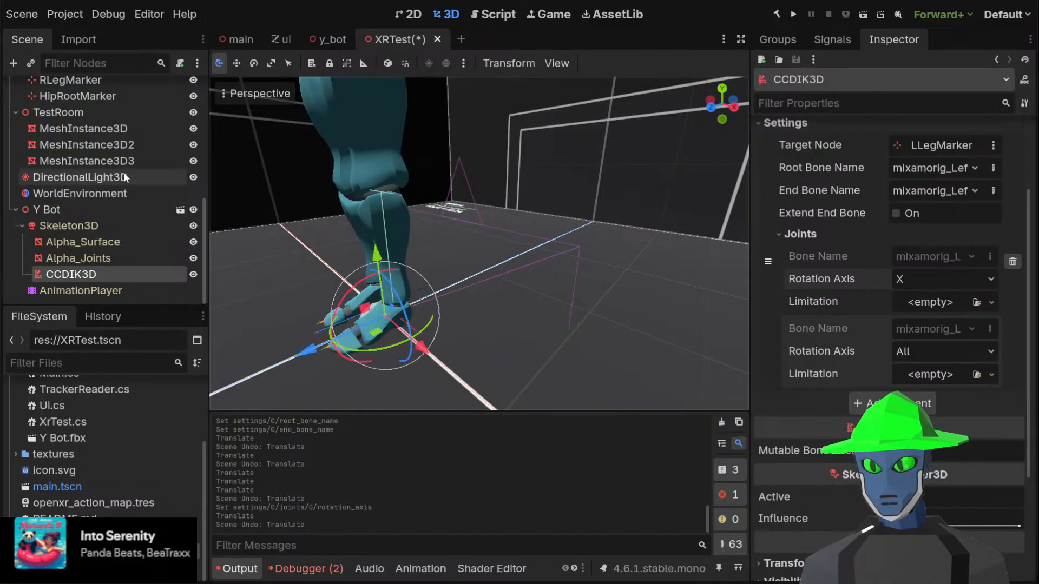
{"action": "scroll", "coordinate": [117, 97], "scroll_direction": "up", "scroll_amount": 2}
{"action": "left_click", "coordinate": [122, 102]}
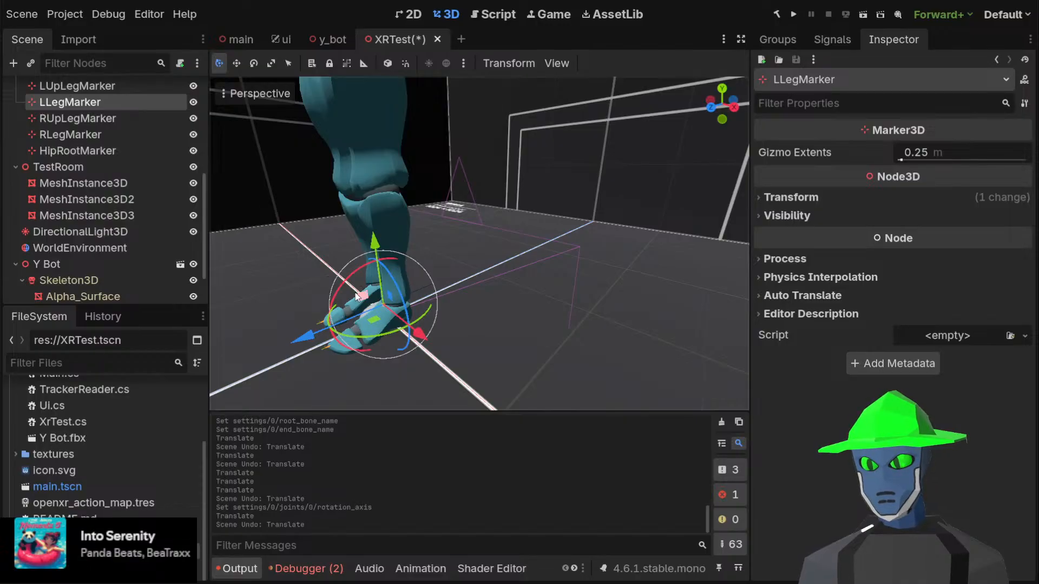
{"action": "mouse_move", "coordinate": [363, 300]}
{"action": "left_mouse_down"}
{"action": "mouse_move", "coordinate": [416, 265]}
{"action": "mouse_move", "coordinate": [460, 119]}
{"action": "mouse_move", "coordinate": [257, 245]}
{"action": "mouse_move", "coordinate": [305, 170]}
{"action": "mouse_move", "coordinate": [279, 158]}
{"action": "mouse_move", "coordinate": [352, 165]}
{"action": "mouse_move", "coordinate": [343, 222]}
{"action": "mouse_move", "coordinate": [379, 290]}
{"action": "mouse_move", "coordinate": [430, 297]}
{"action": "mouse_move", "coordinate": [475, 256]}
{"action": "mouse_move", "coordinate": [490, 185]}
{"action": "mouse_move", "coordinate": [469, 218]}
{"action": "mouse_move", "coordinate": [275, 319]}
{"action": "mouse_move", "coordinate": [485, 232]}
{"action": "mouse_move", "coordinate": [343, 311]}
{"action": "mouse_move", "coordinate": [379, 314]}
{"action": "left_mouse_up"}
{"action": "key", "text": "ctrl+z"}
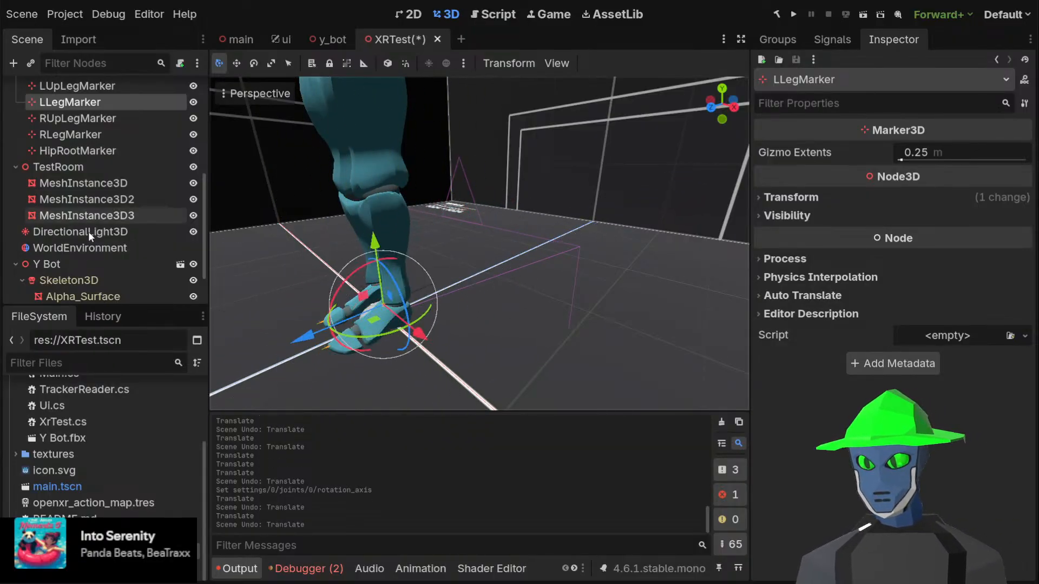
Assign a new joint limitation to the first CCDIK3D joint, and expand the limitation's angle, right axis and rotation offset settings
{"action": "scroll", "coordinate": [103, 262], "scroll_direction": "down", "scroll_amount": 3}
{"action": "left_click", "coordinate": [99, 272]}
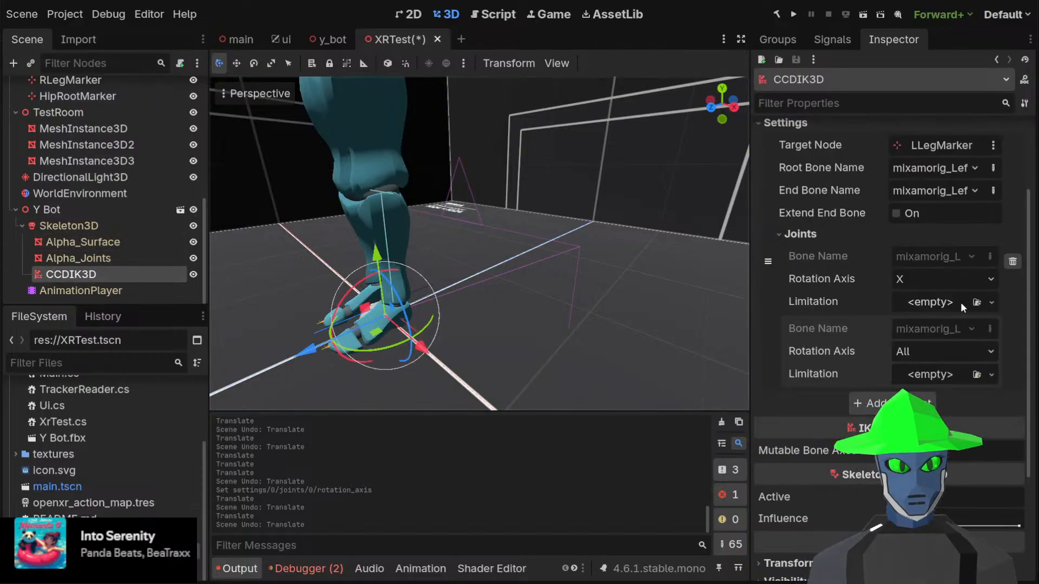
{"action": "left_click", "coordinate": [990, 301]}
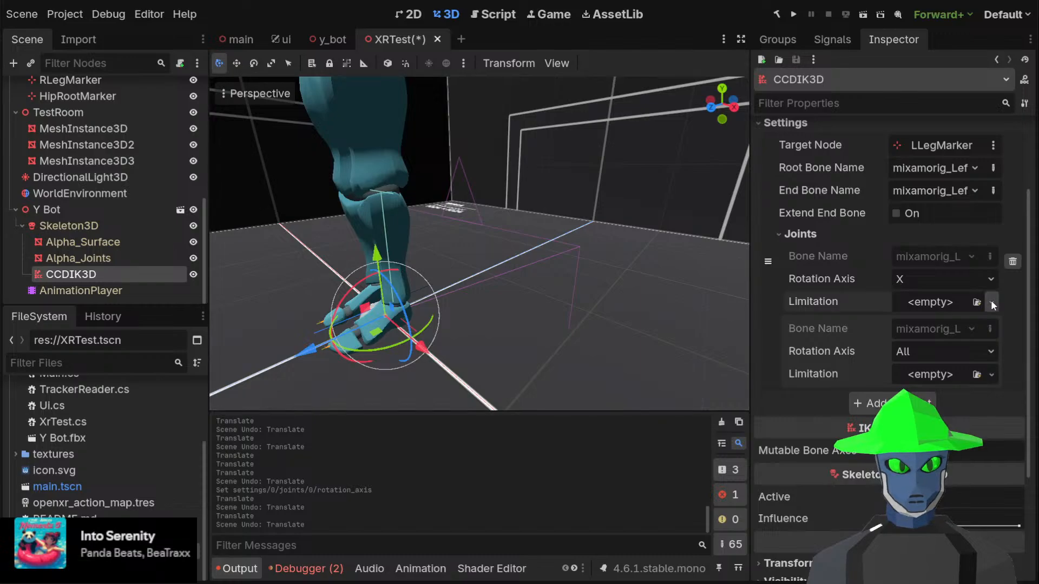
{"action": "left_click", "coordinate": [923, 342]}
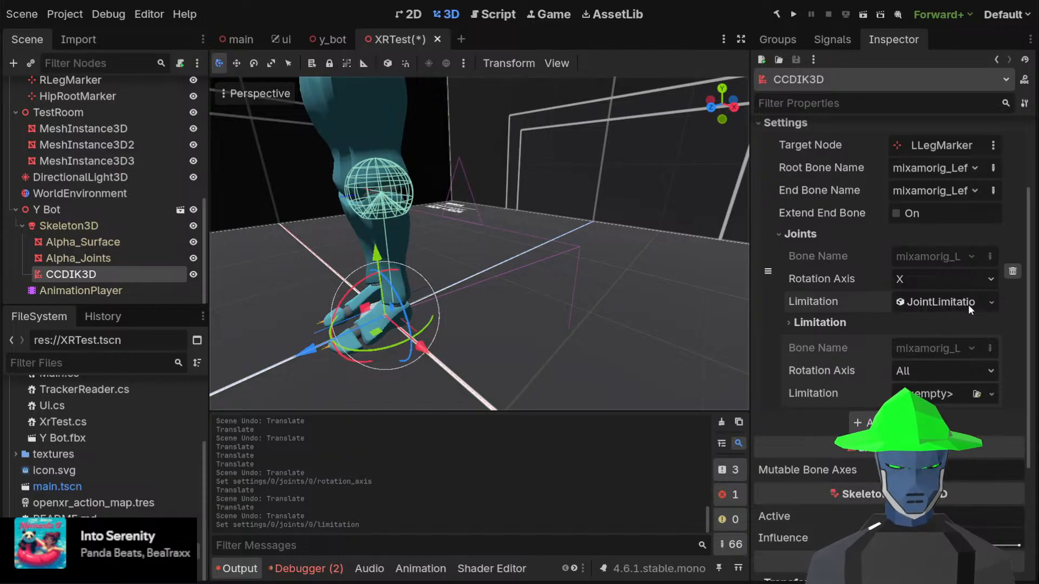
{"action": "left_click", "coordinate": [932, 302]}
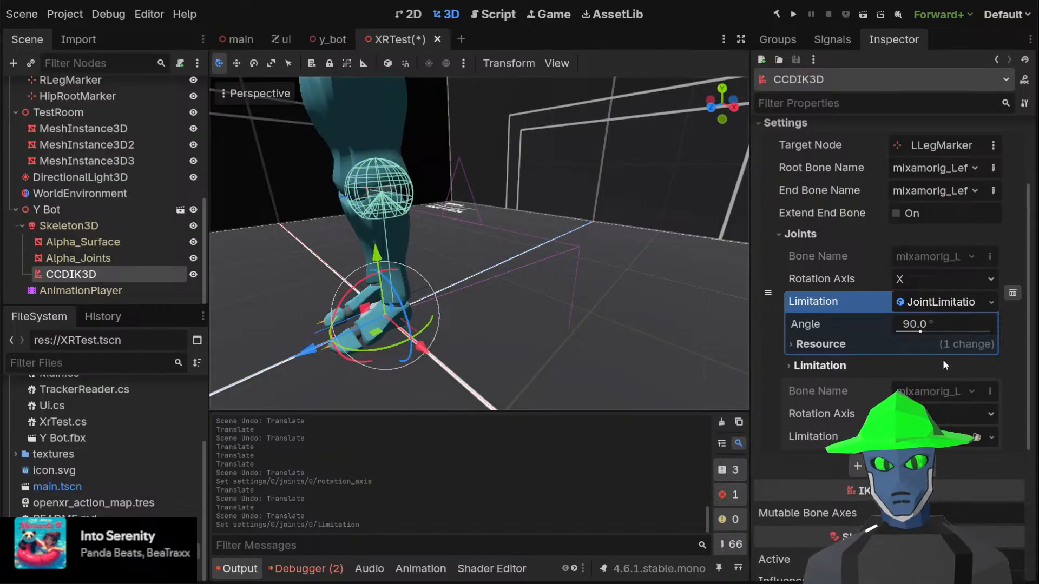
{"action": "left_click", "coordinate": [936, 299]}
{"action": "left_click", "coordinate": [936, 299]}
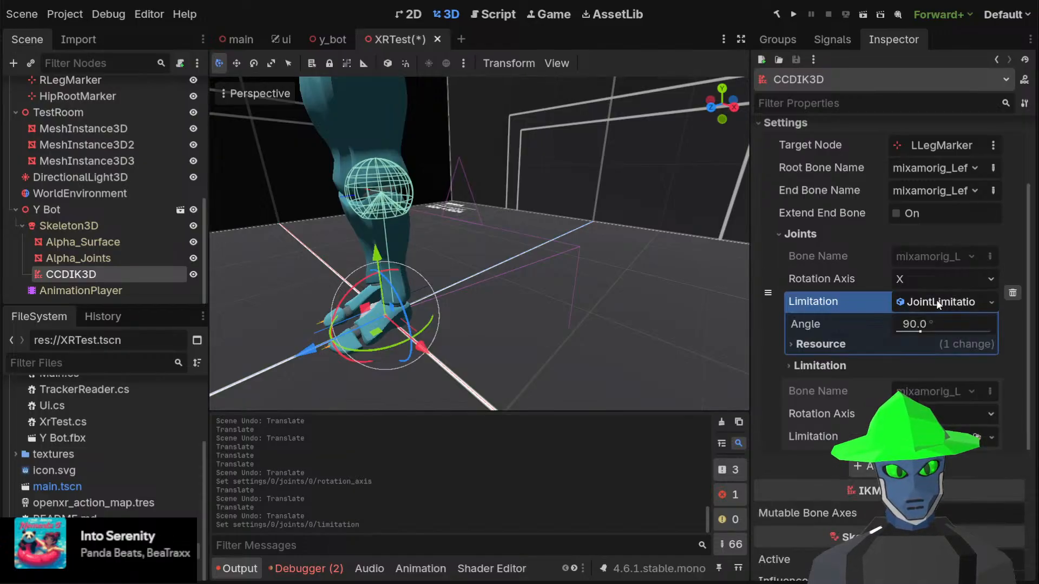
{"action": "left_click", "coordinate": [819, 366]}
{"action": "left_click", "coordinate": [828, 367]}
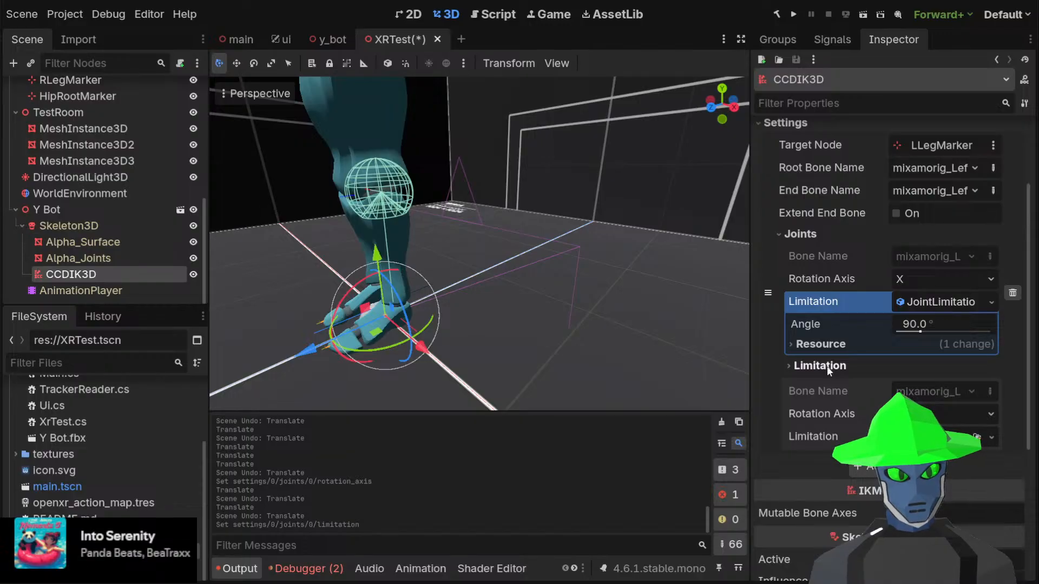
{"action": "left_click", "coordinate": [828, 366]}
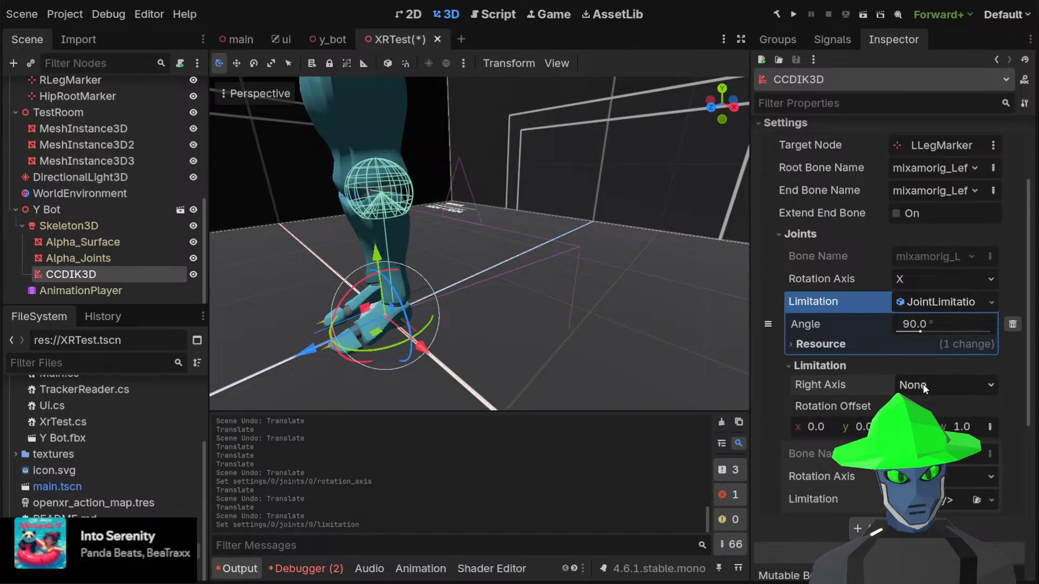
Try X as the rotation axis of the second CCDIK3D joint, and replace it with another axis option
{"action": "scroll", "coordinate": [923, 384], "scroll_direction": "down", "scroll_amount": 3}
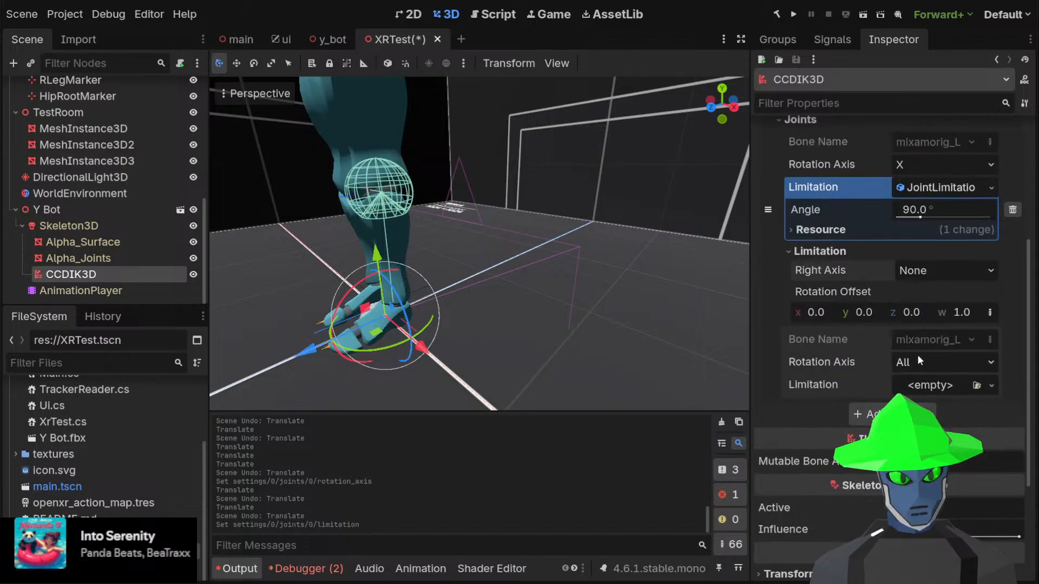
{"action": "left_click", "coordinate": [911, 380]}
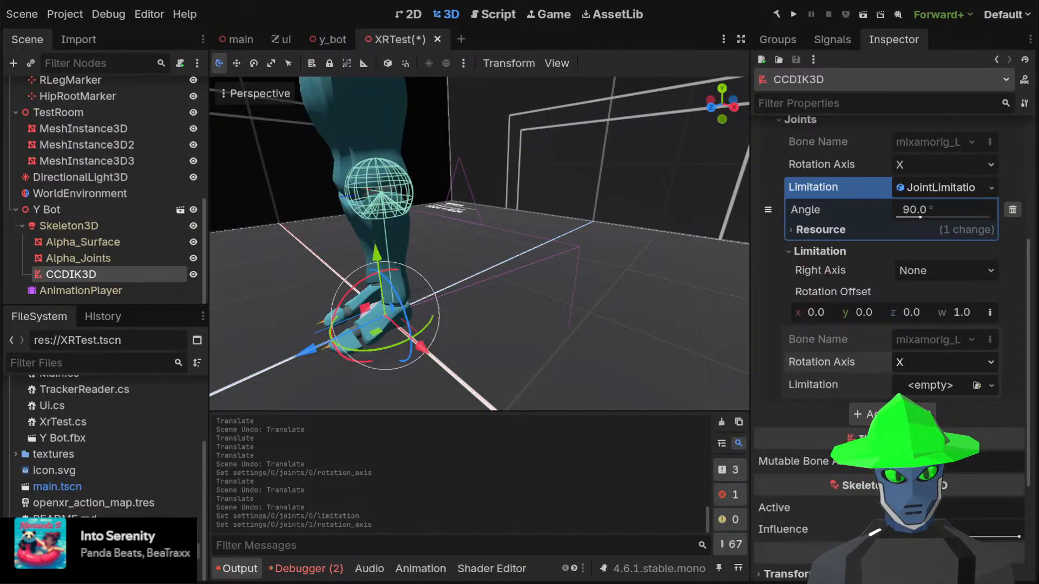
{"action": "left_click", "coordinate": [899, 431]}
Try changing the w component of the first joint's limitation rotation offset, and undo the change
{"action": "scroll", "coordinate": [863, 343], "scroll_direction": "up", "scroll_amount": 2}
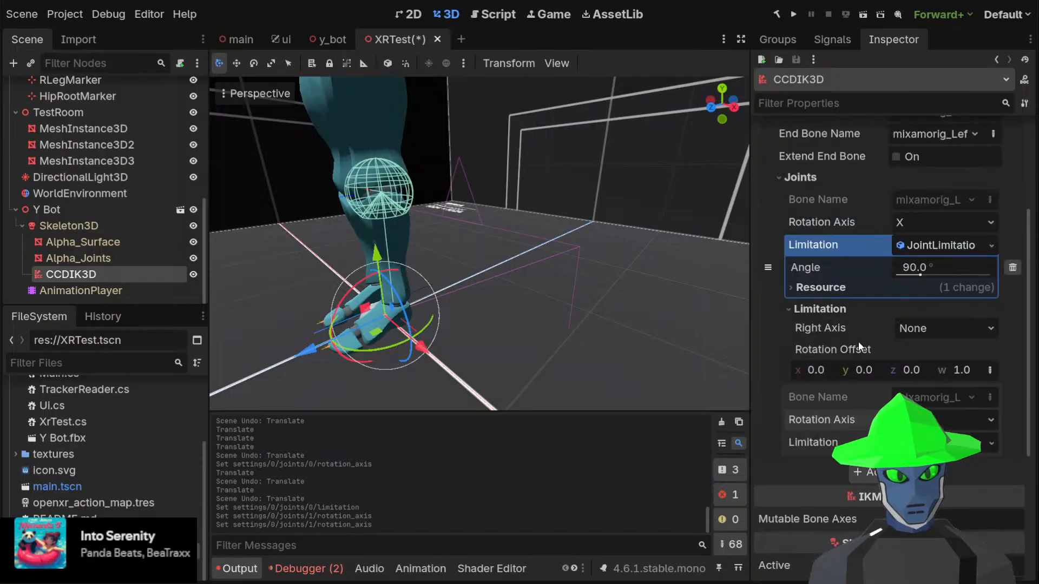
{"action": "scroll", "coordinate": [873, 324], "scroll_direction": "up", "scroll_amount": 2}
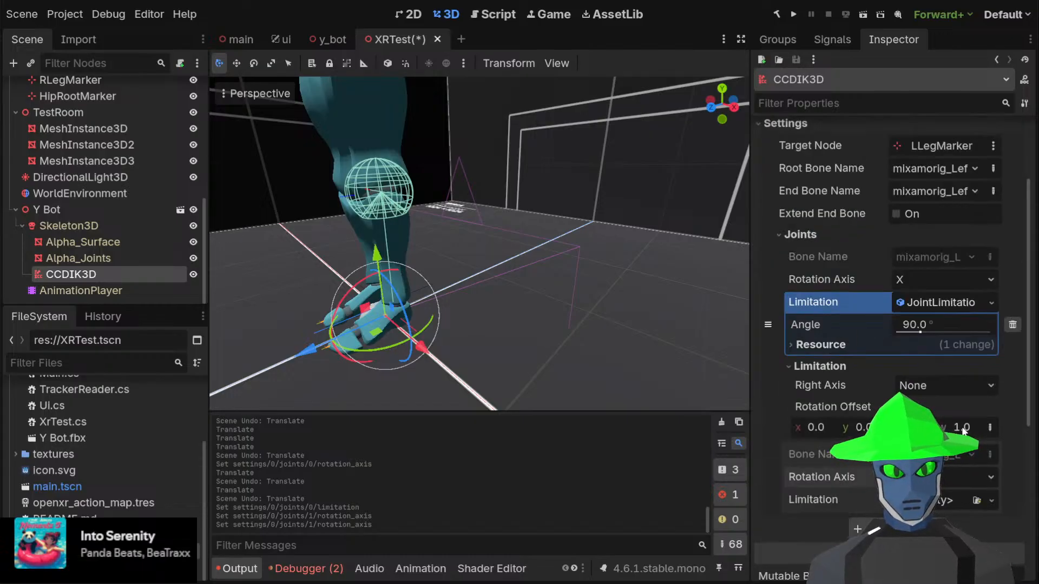
{"action": "mouse_move", "coordinate": [962, 431]}
{"action": "left_mouse_down"}
{"action": "mouse_move", "coordinate": [947, 431]}
{"action": "mouse_move", "coordinate": [969, 432]}
{"action": "left_mouse_up"}
{"action": "key", "text": "Escape"}
{"action": "key", "text": "ctrl+z"}
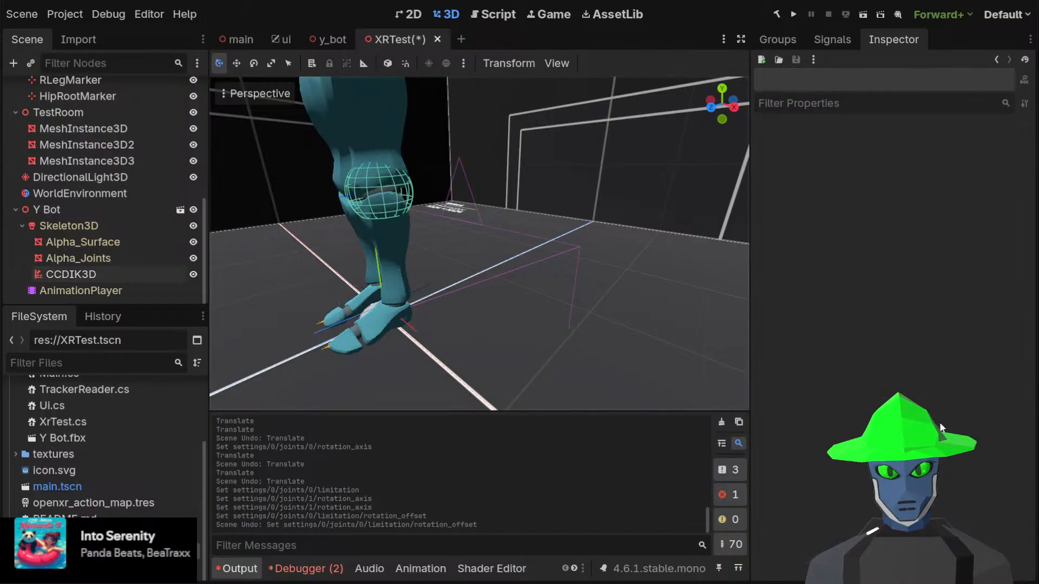
Try a 270° limitation angle on the first CCDIK3D joint with changes to its y and x rotation offset, and undo the offset changes
{"action": "left_click", "coordinate": [76, 274]}
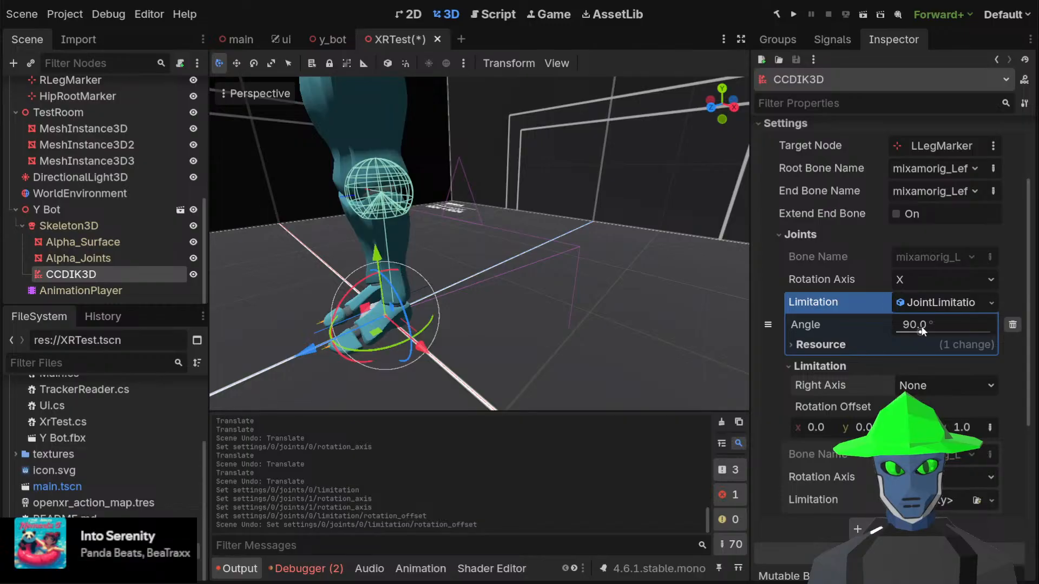
{"action": "left_click_drag", "start_coordinate": [920, 331], "coordinate": [967, 331]}
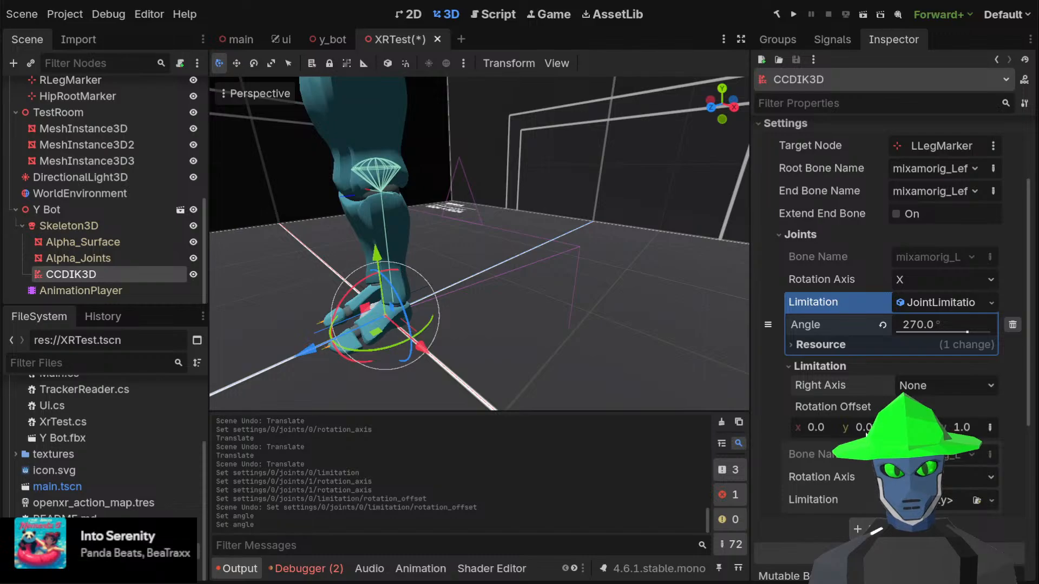
{"action": "left_click_drag", "start_coordinate": [866, 432], "coordinate": [915, 433]}
{"action": "key", "text": "ctrl+z"}
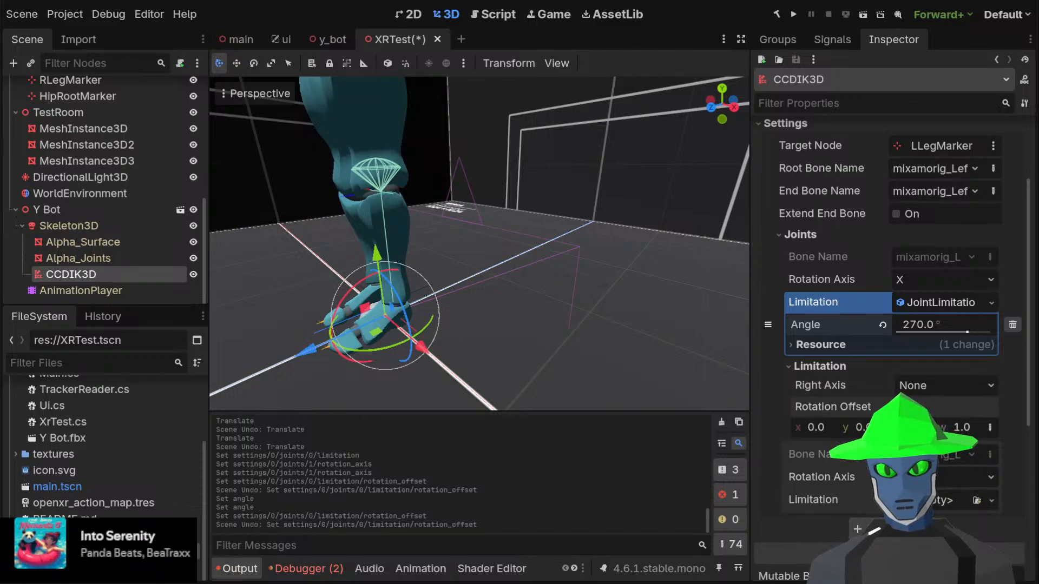
{"action": "mouse_move", "coordinate": [816, 427]}
{"action": "left_mouse_down"}
{"action": "mouse_move", "coordinate": [849, 427]}
{"action": "mouse_move", "coordinate": [790, 427]}
{"action": "mouse_move", "coordinate": [823, 422]}
{"action": "left_mouse_up"}
{"action": "key", "text": "ctrl+z"}
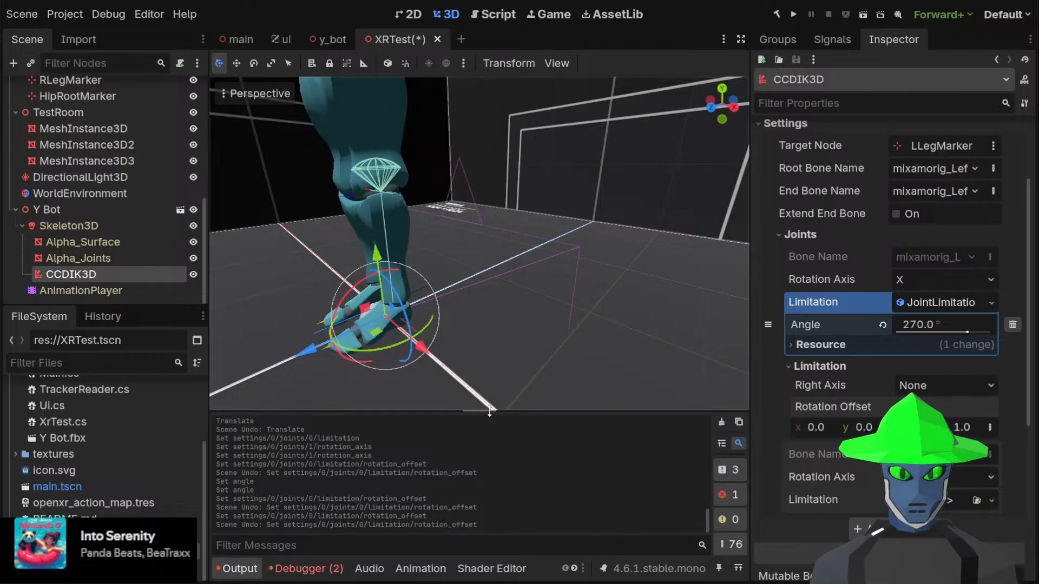
In the right orthogonal view, try changing the y component and raising the x component of the limitation's rotation offset to 3.29, and undo the changes
{"action": "left_click", "coordinate": [733, 106]}
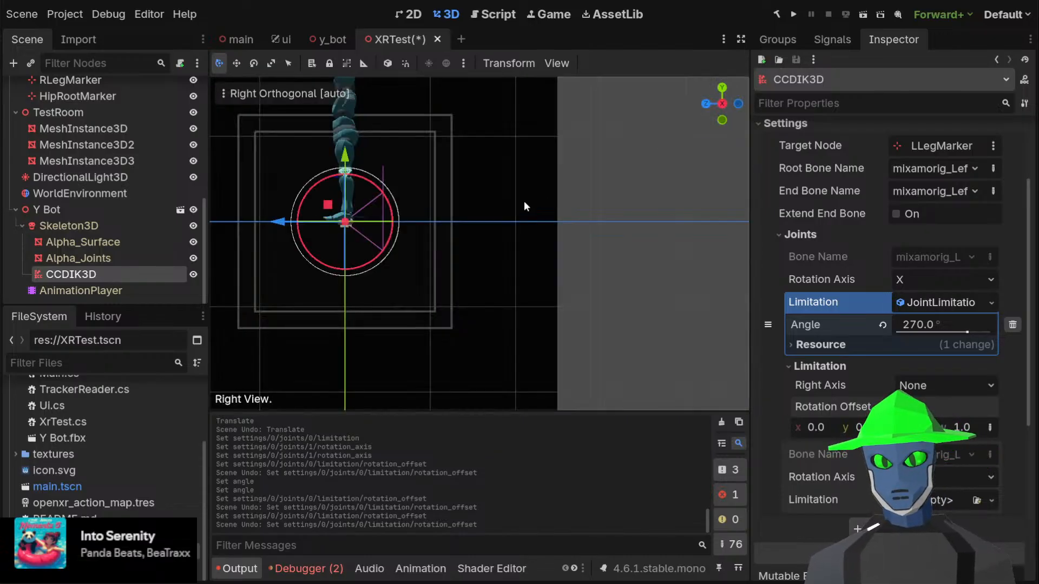
{"action": "scroll", "coordinate": [364, 124], "scroll_direction": "up", "scroll_amount": 10}
{"action": "middle_click_drag", "start_coordinate": [299, 153], "coordinate": [588, 254], "text": "shift"}
{"action": "middle_click_drag", "start_coordinate": [349, 177], "coordinate": [515, 250], "text": "shift"}
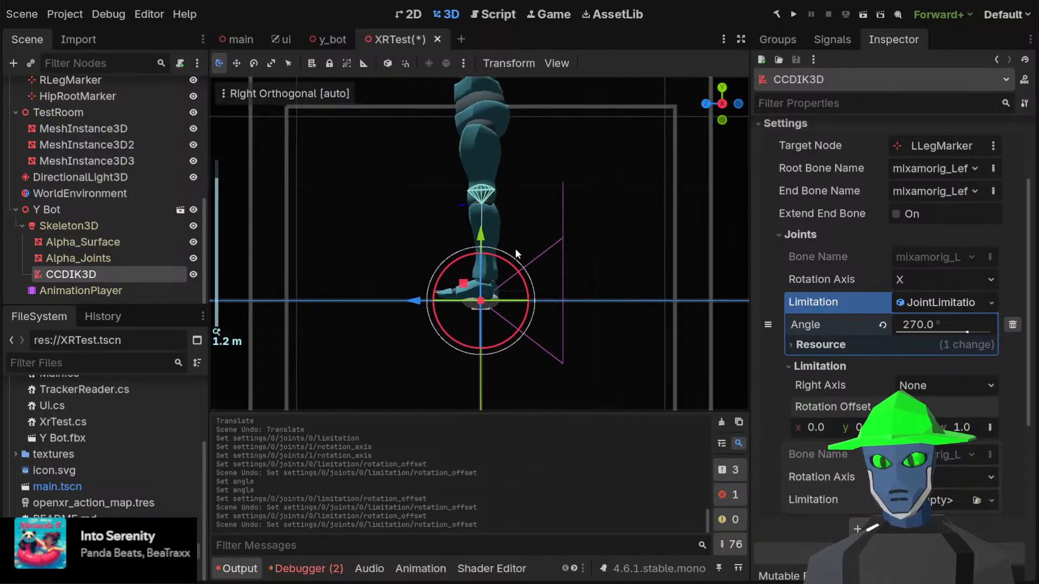
{"action": "scroll", "coordinate": [508, 222], "scroll_direction": "up", "scroll_amount": 8}
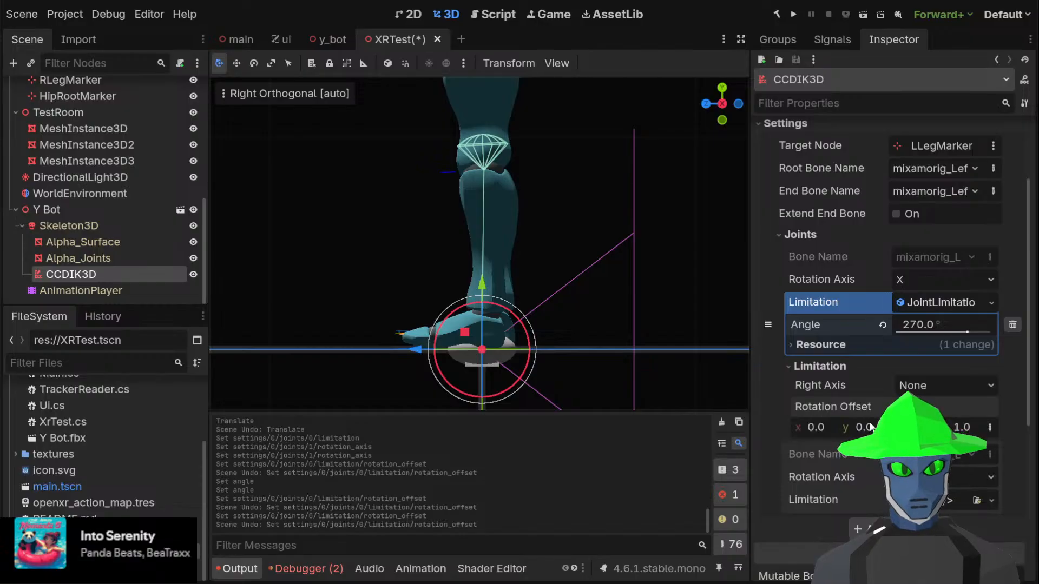
{"action": "left_click_drag", "start_coordinate": [858, 431], "coordinate": [886, 432]}
{"action": "key", "text": "ctrl+z"}
{"action": "left_click_drag", "start_coordinate": [816, 430], "coordinate": [857, 430]}
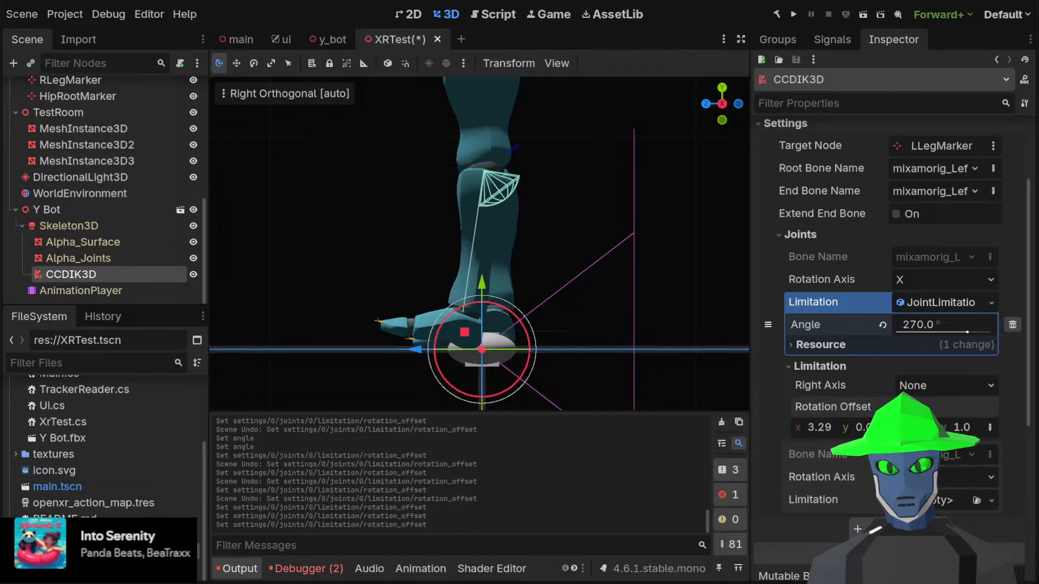
{"action": "key", "text": "ctrl+z"}
Reset the first joint's limitation angle to 90° and set the x component of its rotation offset to 0
{"action": "left_click", "coordinate": [884, 324]}
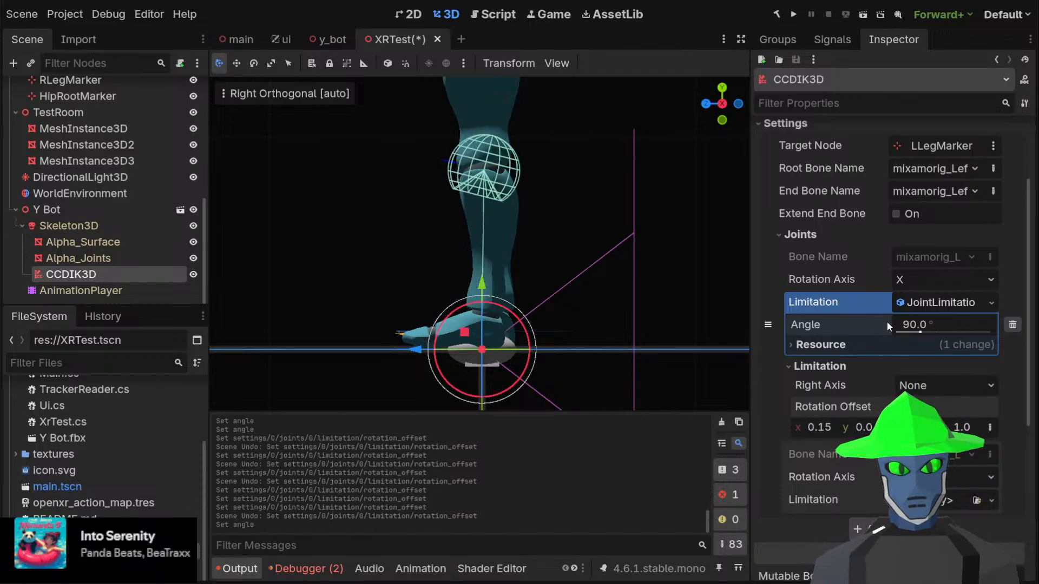
{"action": "left_click", "coordinate": [823, 427]}
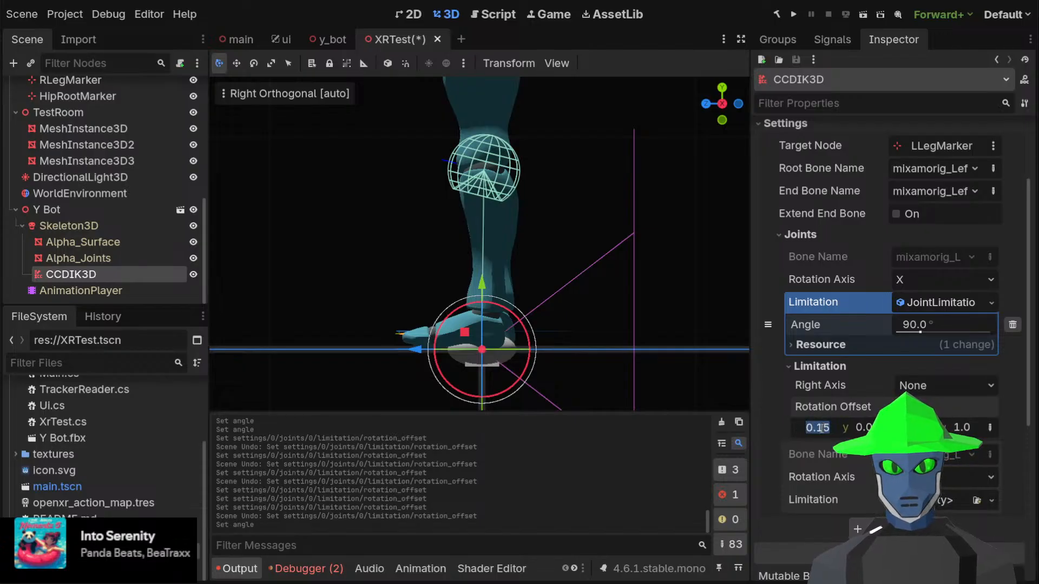
{"action": "type", "text": "0"}
{"action": "key", "text": "Return"}
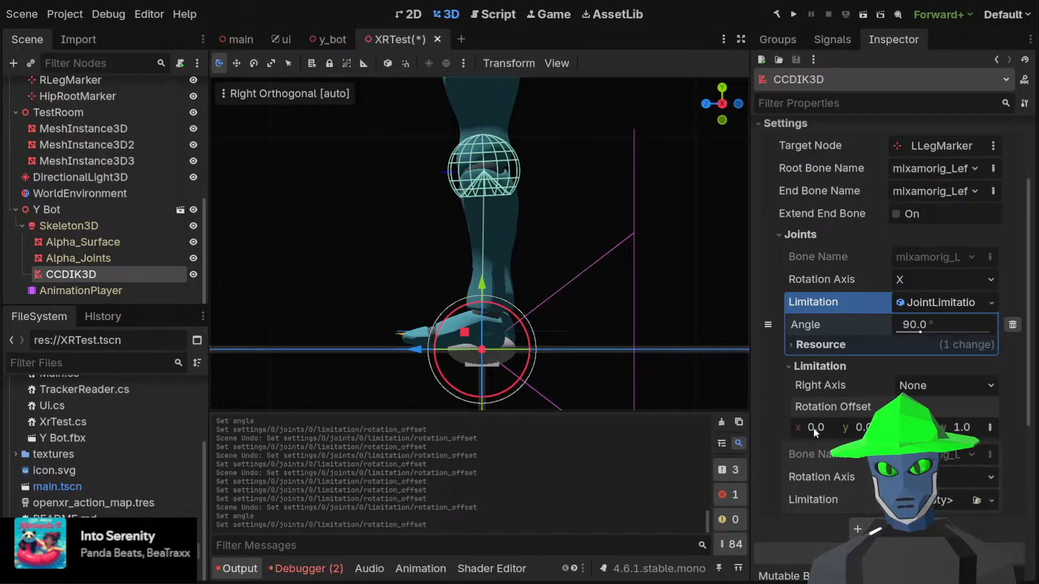
Adjust the first joint's limitation to an angle of about 135.79° and a rotation offset x of about -0.6
{"action": "left_click_drag", "start_coordinate": [814, 428], "coordinate": [804, 427]}
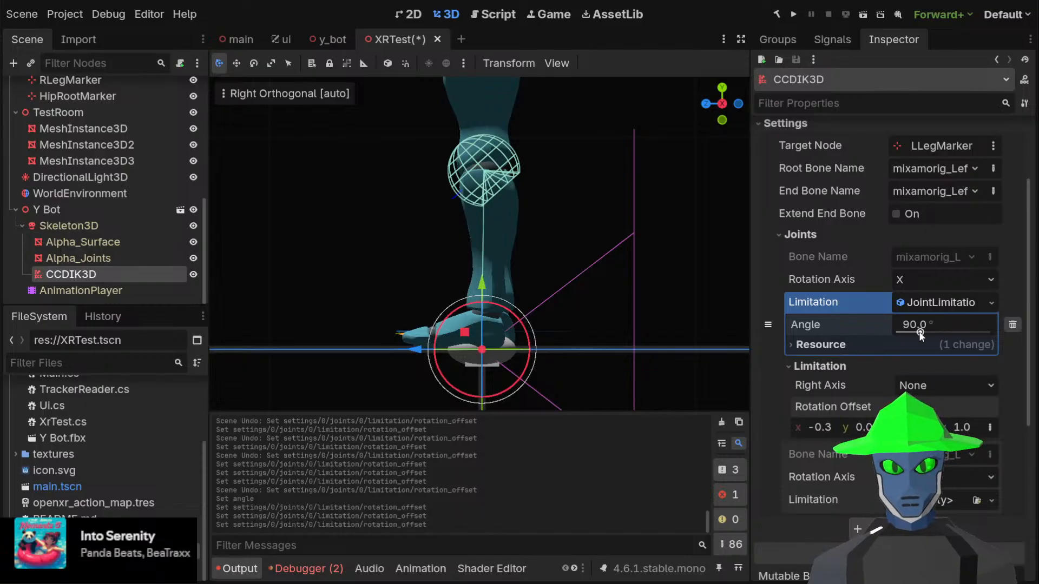
{"action": "left_click_drag", "start_coordinate": [920, 335], "coordinate": [922, 336]}
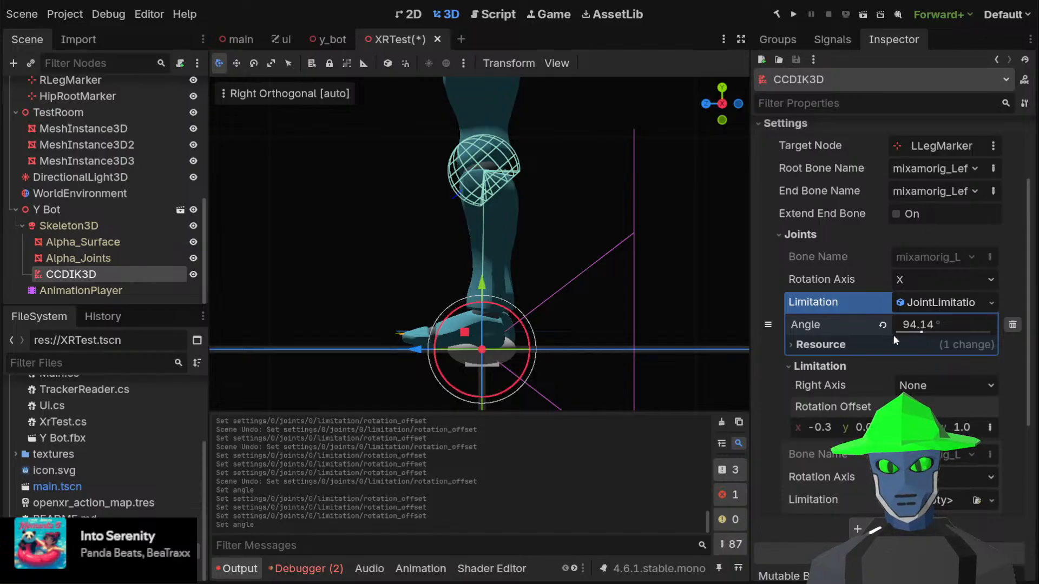
{"action": "scroll", "coordinate": [547, 190], "scroll_direction": "down", "scroll_amount": 5}
{"action": "scroll", "coordinate": [563, 188], "scroll_direction": "up", "scroll_amount": 3}
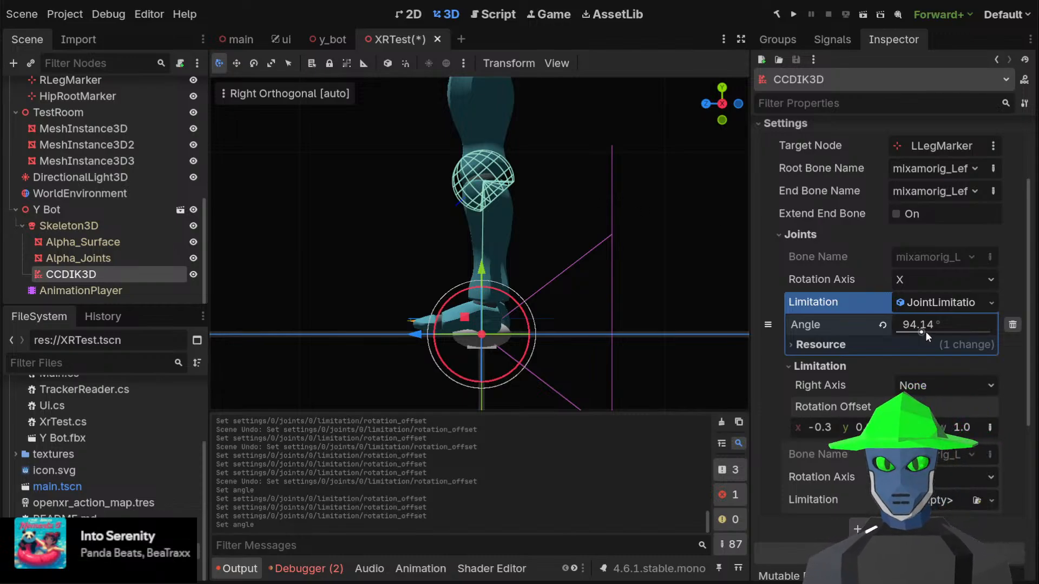
{"action": "left_click_drag", "start_coordinate": [925, 334], "coordinate": [952, 334]}
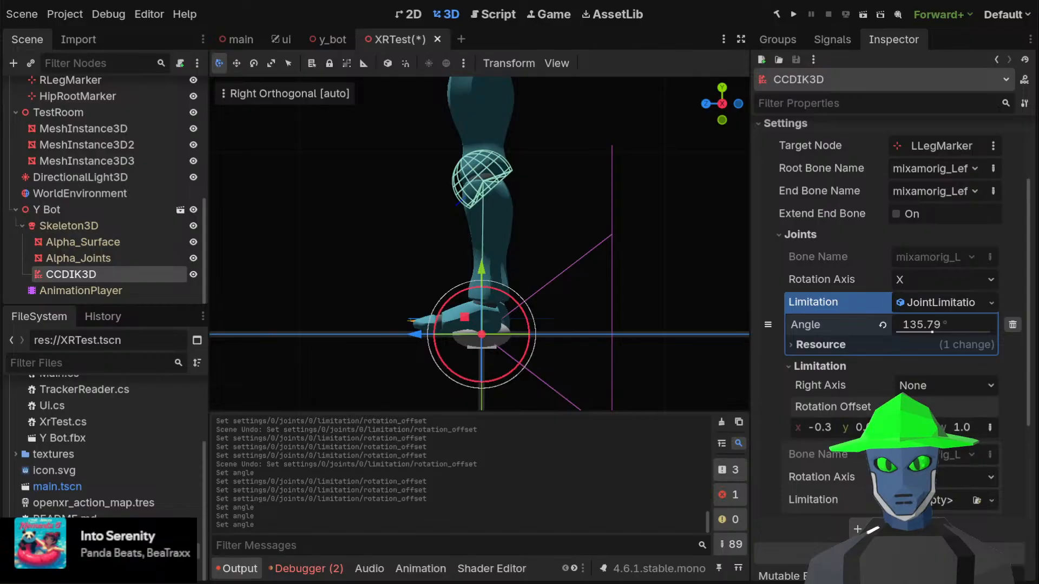
{"action": "left_click_drag", "start_coordinate": [815, 431], "coordinate": [798, 430]}
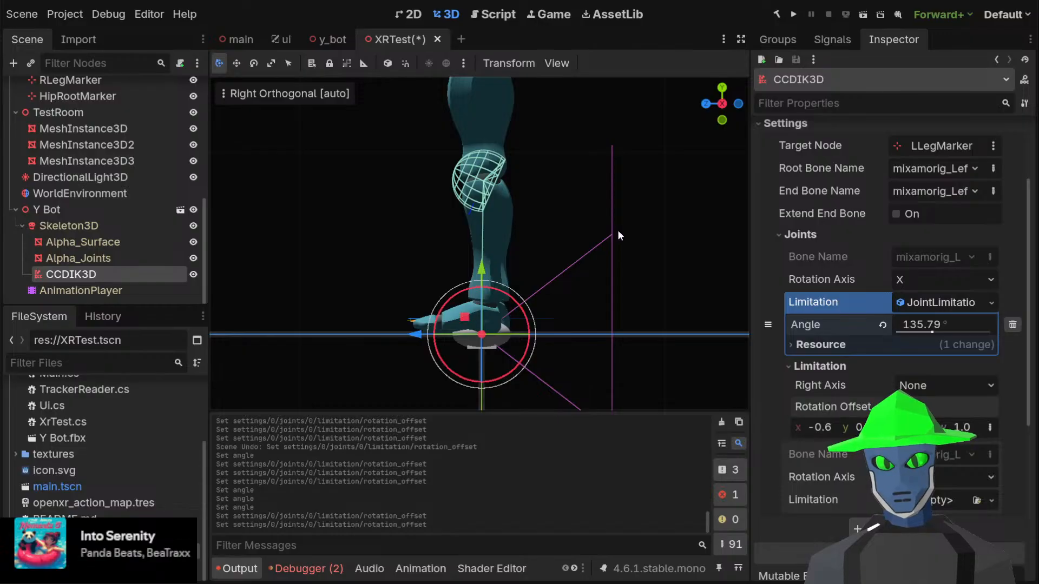
Set the first joint's limitation angle to exactly 135° and save the XRTest scene
{"action": "left_click", "coordinate": [911, 326]}
{"action": "type", "text": "135"}
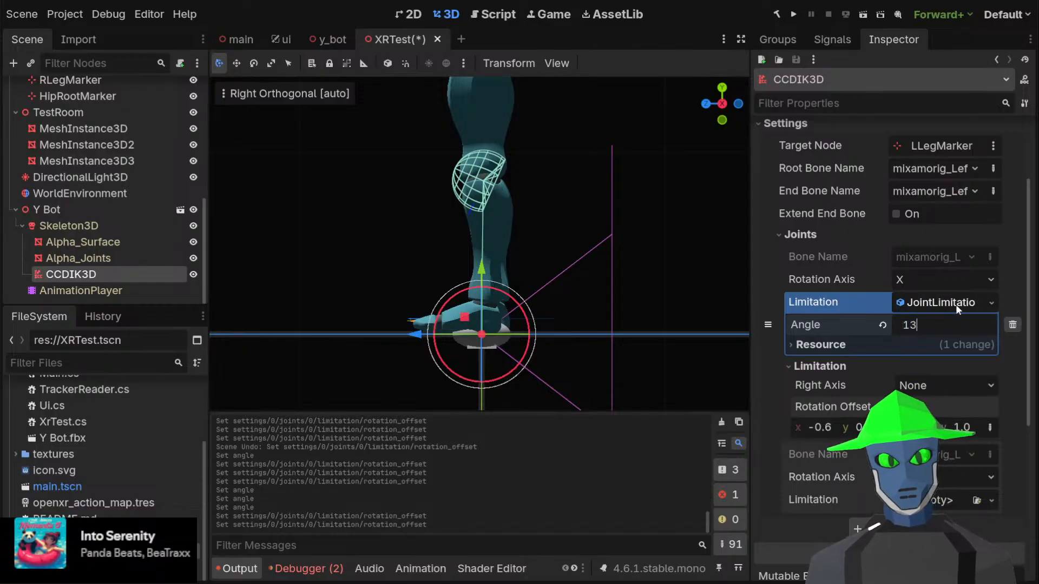
{"action": "key", "text": "Return"}
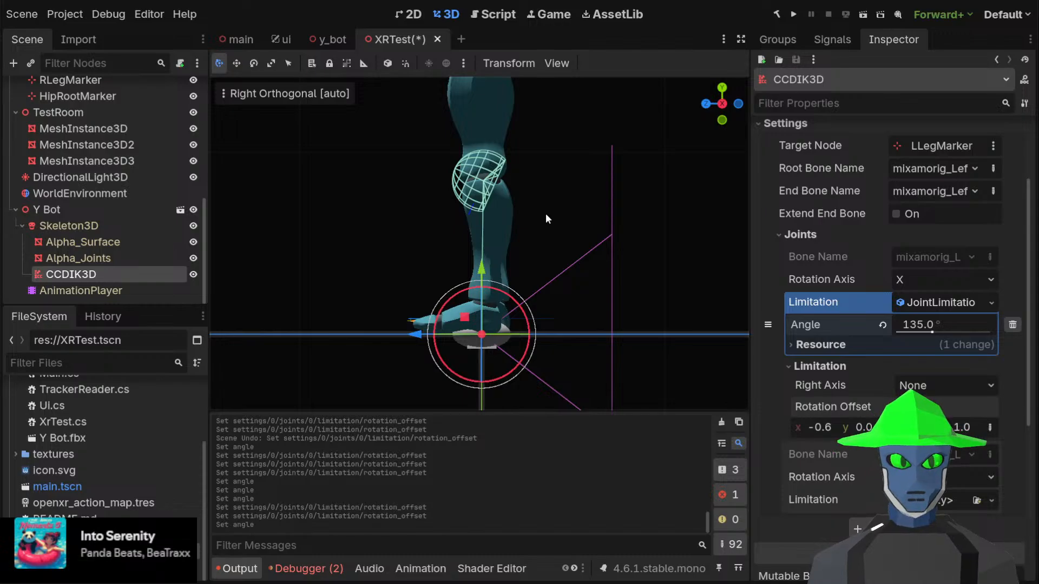
{"action": "middle_click_drag", "start_coordinate": [528, 191], "coordinate": [534, 231], "text": "shift"}
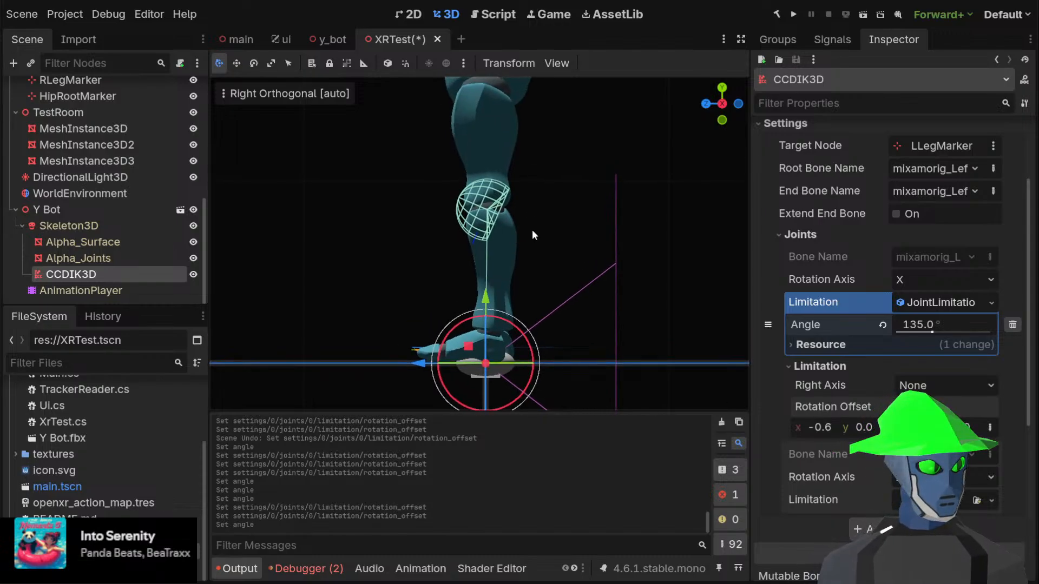
{"action": "left_click", "coordinate": [531, 281]}
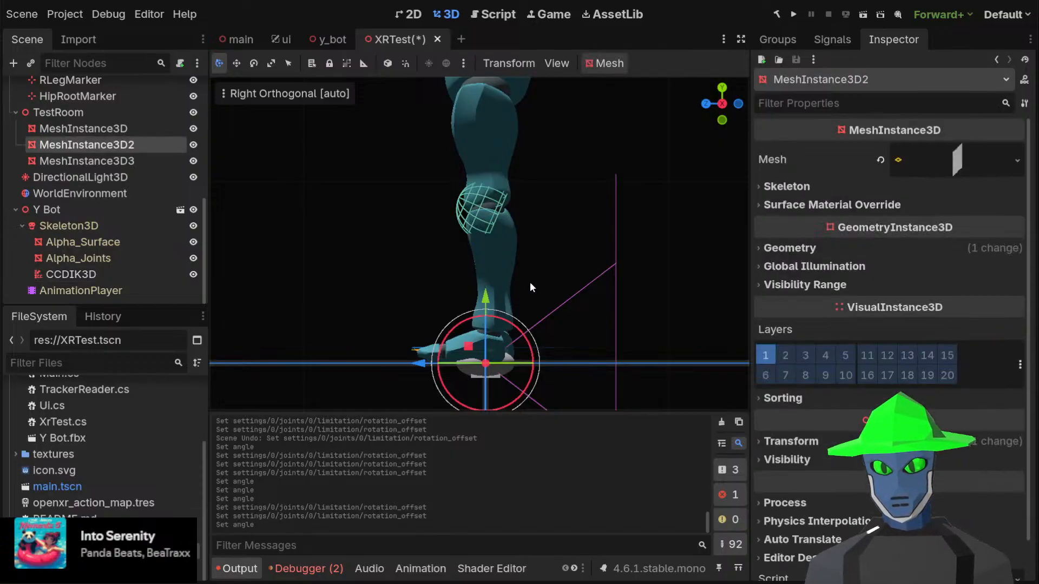
{"action": "key", "text": "ctrl+s"}
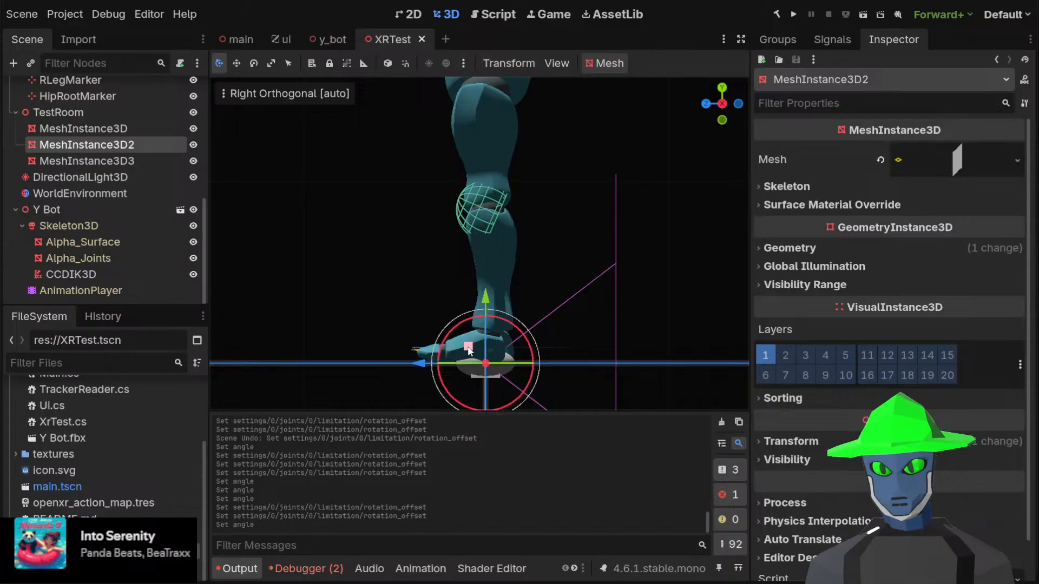
Try moving LLegMarker up behind and in front of the leg to test the knee limit, and undo the move
{"action": "scroll", "coordinate": [113, 112], "scroll_direction": "up", "scroll_amount": 4}
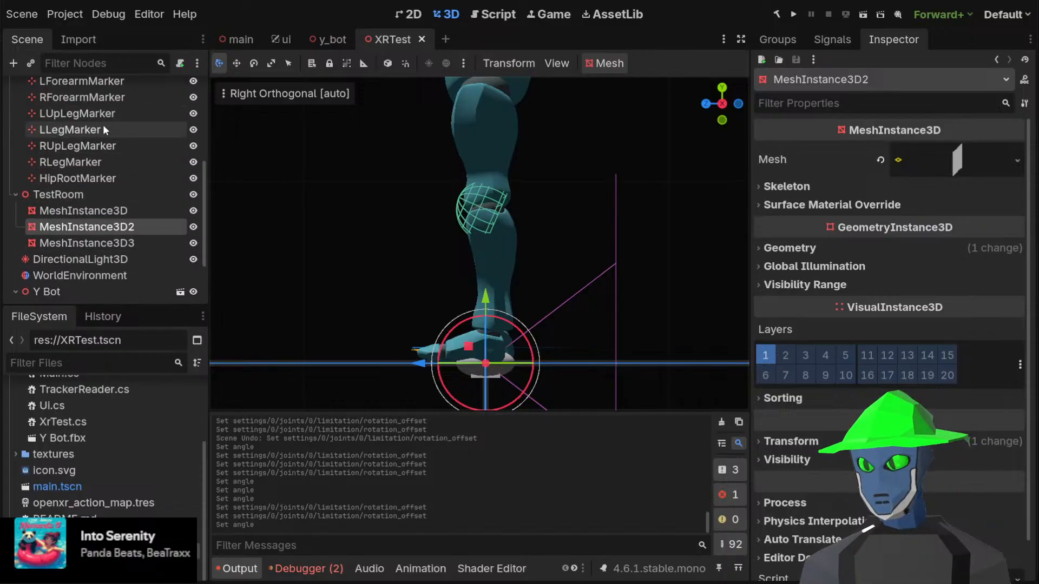
{"action": "left_click", "coordinate": [105, 134]}
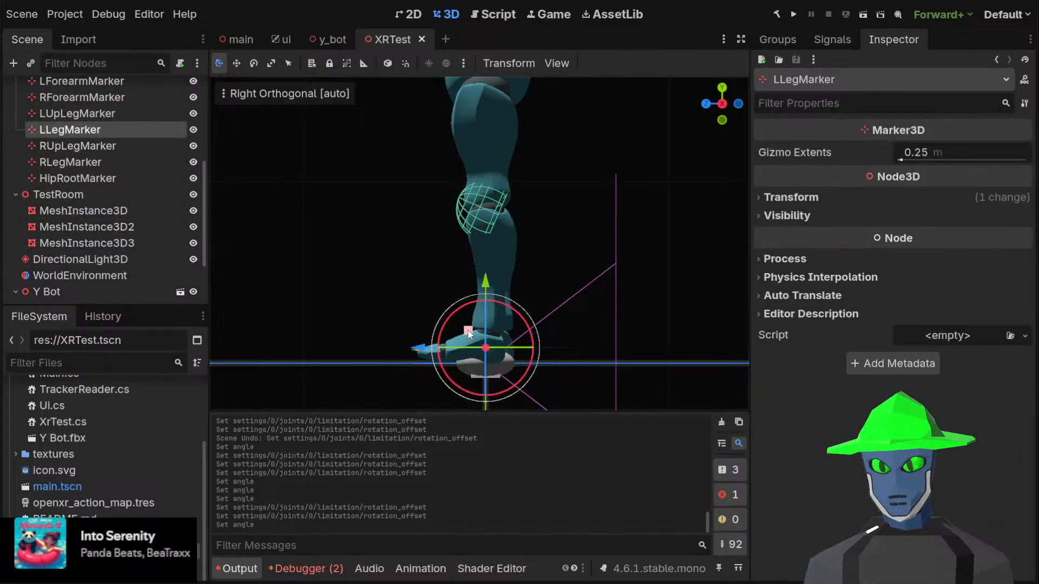
{"action": "mouse_move", "coordinate": [468, 334]}
{"action": "left_mouse_down"}
{"action": "mouse_move", "coordinate": [498, 328]}
{"action": "mouse_move", "coordinate": [352, 303]}
{"action": "mouse_move", "coordinate": [482, 316]}
{"action": "mouse_move", "coordinate": [562, 306]}
{"action": "mouse_move", "coordinate": [414, 338]}
{"action": "mouse_move", "coordinate": [489, 310]}
{"action": "mouse_move", "coordinate": [586, 223]}
{"action": "mouse_move", "coordinate": [573, 85]}
{"action": "mouse_move", "coordinate": [523, 61]}
{"action": "mouse_move", "coordinate": [550, 108]}
{"action": "mouse_move", "coordinate": [530, 73]}
{"action": "mouse_move", "coordinate": [545, 119]}
{"action": "mouse_move", "coordinate": [534, 96]}
{"action": "left_mouse_up"}
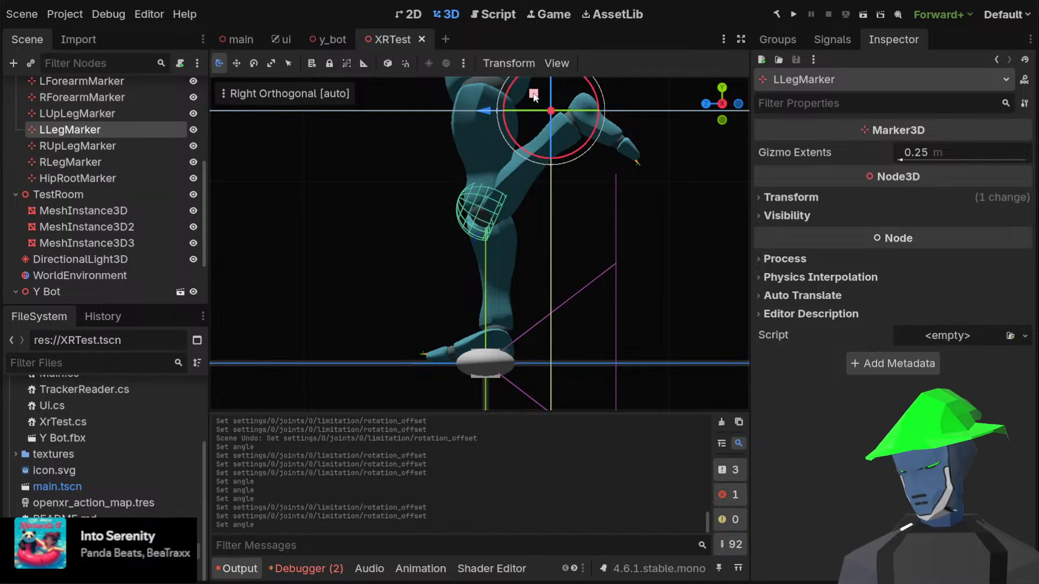
{"action": "left_click_drag", "start_coordinate": [533, 96], "coordinate": [438, 8]}
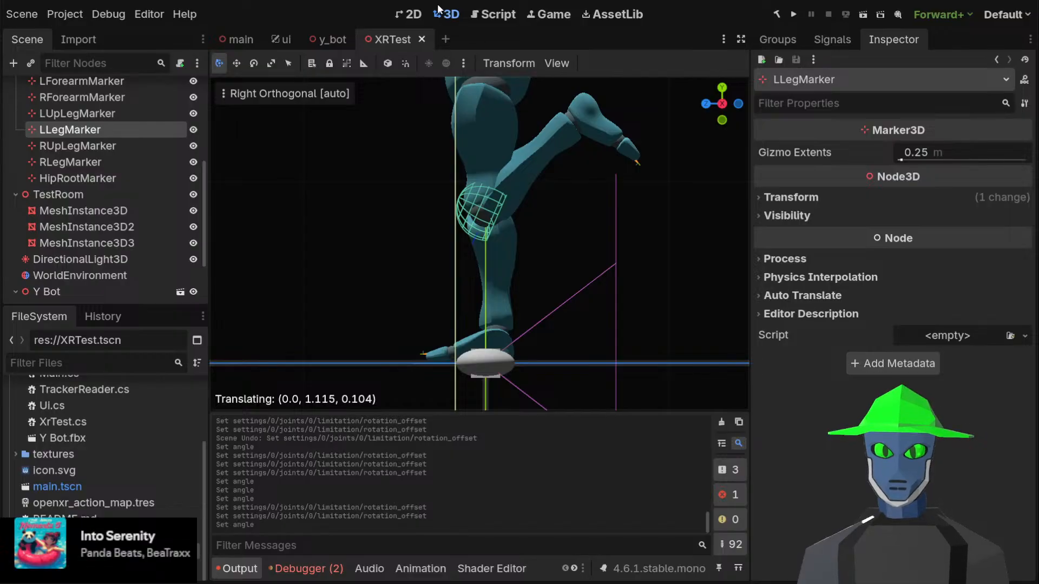
{"action": "left_click_drag", "start_coordinate": [440, 11], "coordinate": [386, 335]}
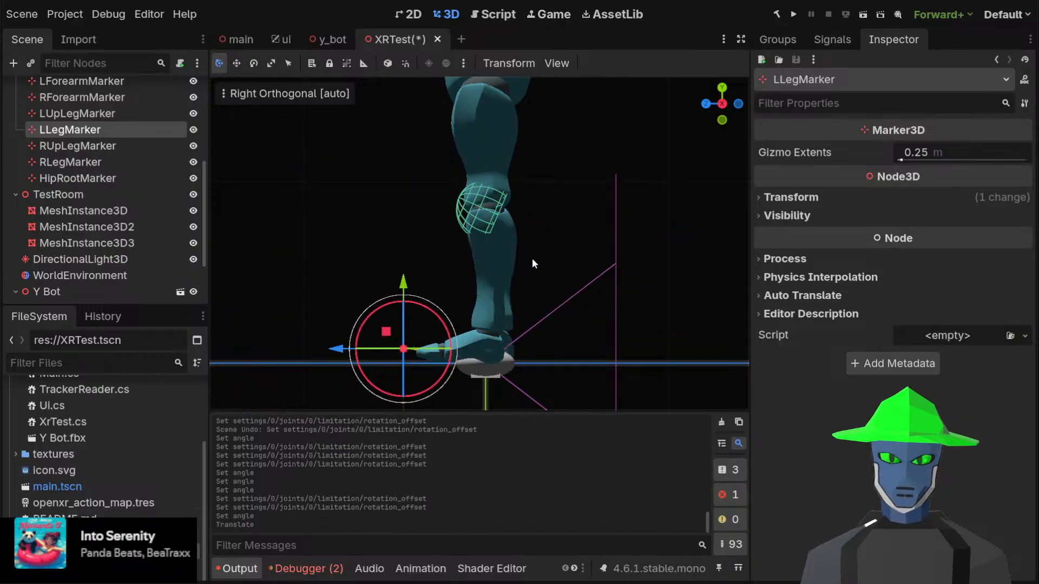
{"action": "key", "text": "ctrl+z"}
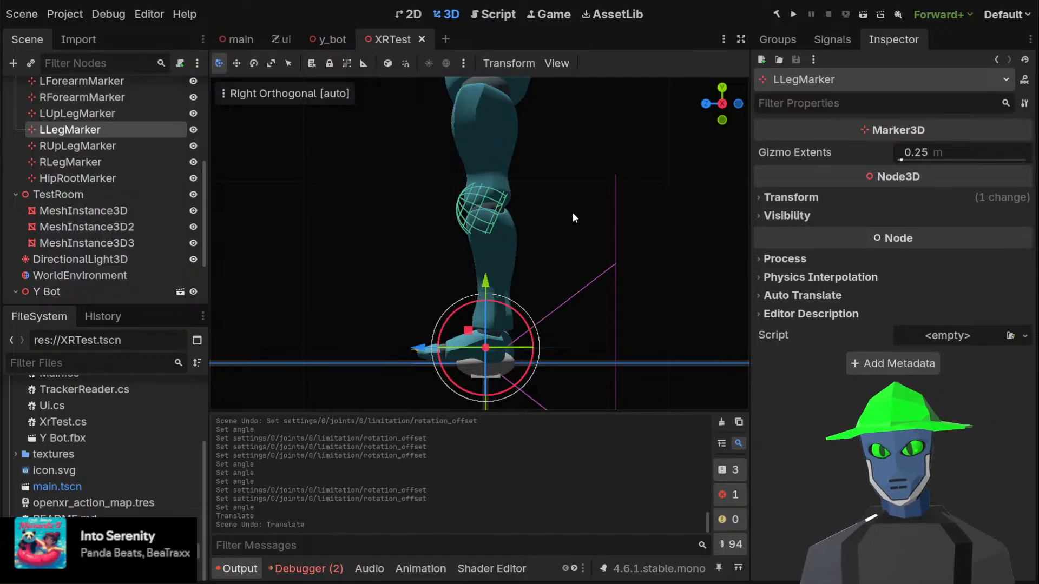
Examine the left knee's limitation shape in perspective from several angles, with CCDIK3D selected
{"action": "scroll", "coordinate": [572, 218], "scroll_direction": "down", "scroll_amount": 4}
{"action": "middle_click_drag", "start_coordinate": [538, 244], "coordinate": [530, 197]}
{"action": "scroll", "coordinate": [552, 253], "scroll_direction": "down", "scroll_amount": 5}
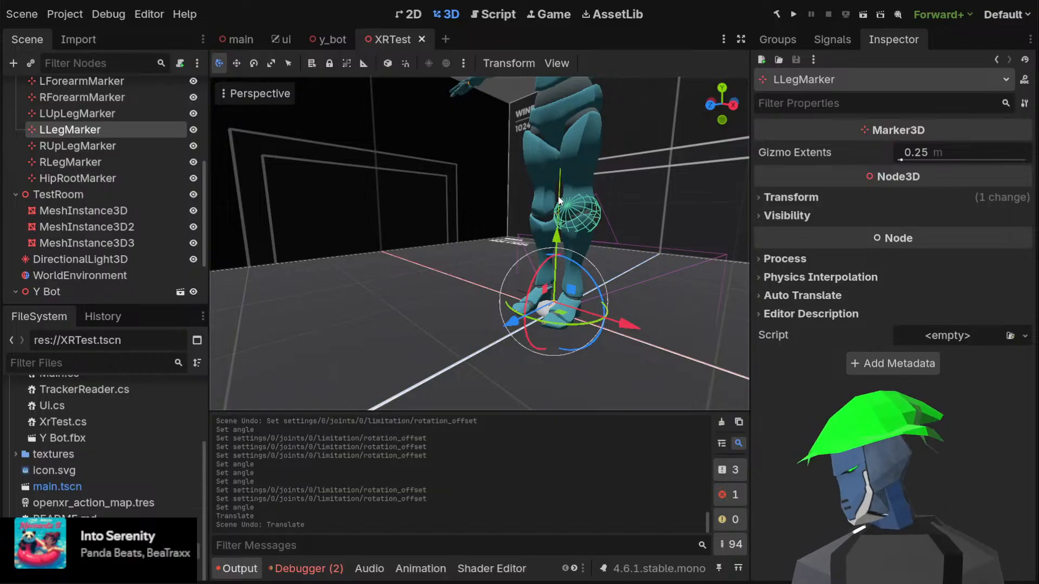
{"action": "mouse_move", "coordinate": [585, 215]}
{"action": "middle_mouse_down"}
{"action": "mouse_move", "coordinate": [570, 215]}
{"action": "mouse_move", "coordinate": [612, 269]}
{"action": "mouse_move", "coordinate": [547, 202]}
{"action": "mouse_move", "coordinate": [554, 209]}
{"action": "middle_mouse_up"}
{"action": "scroll", "coordinate": [568, 216], "scroll_direction": "up", "scroll_amount": 4}
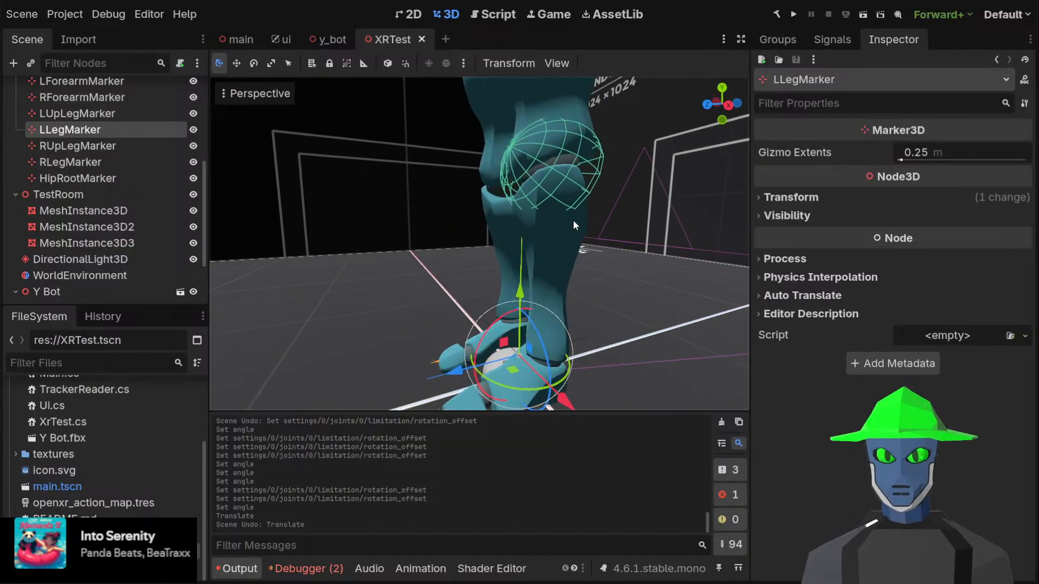
{"action": "scroll", "coordinate": [121, 277], "scroll_direction": "down", "scroll_amount": 2}
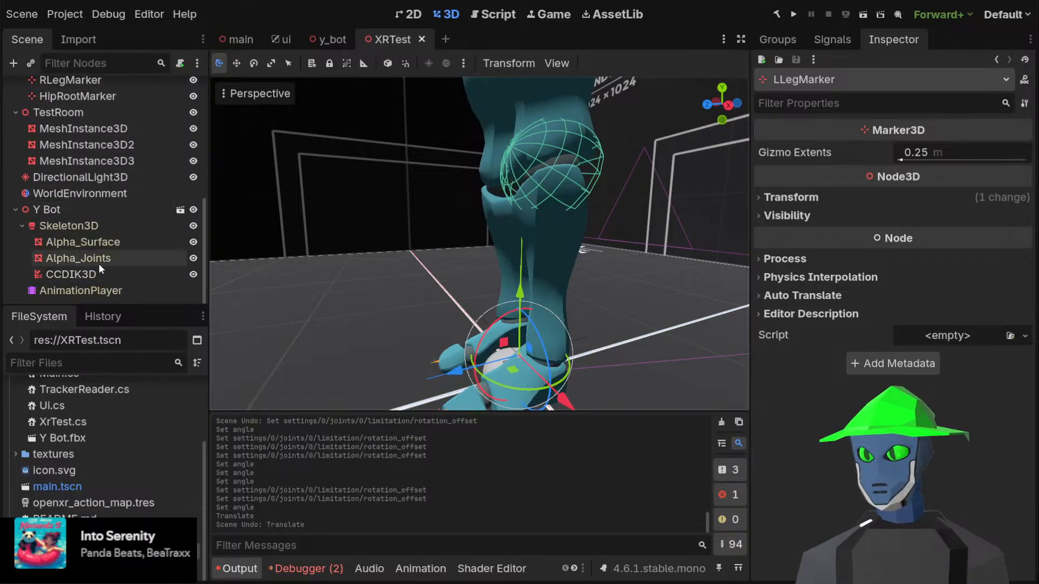
{"action": "left_click", "coordinate": [99, 274]}
{"action": "scroll", "coordinate": [565, 251], "scroll_direction": "down", "scroll_amount": 2}
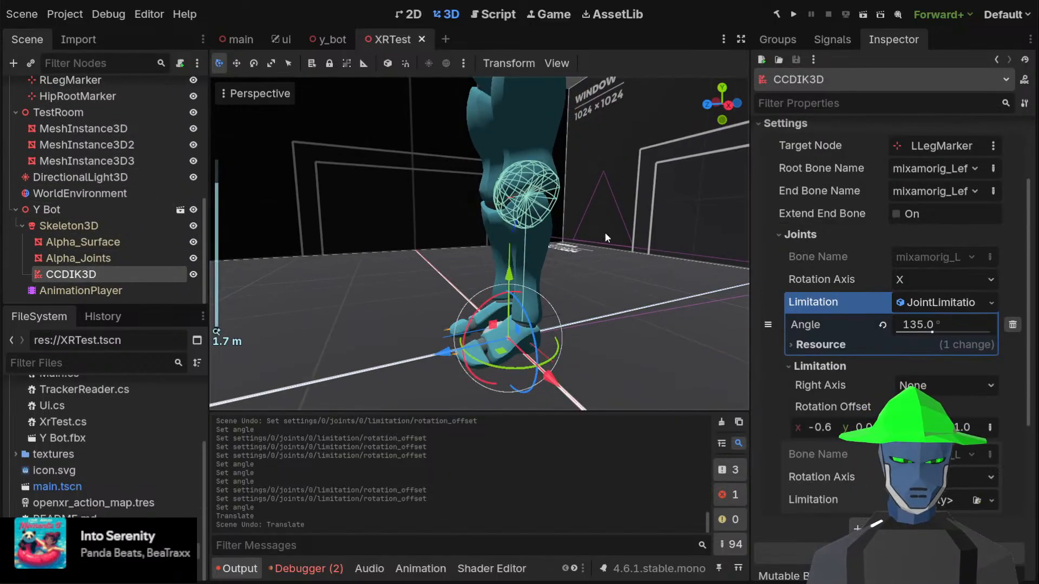
Collapse the joints list of CCDIK3D and review its iteration settings alongside the leg
{"action": "left_click", "coordinate": [777, 234]}
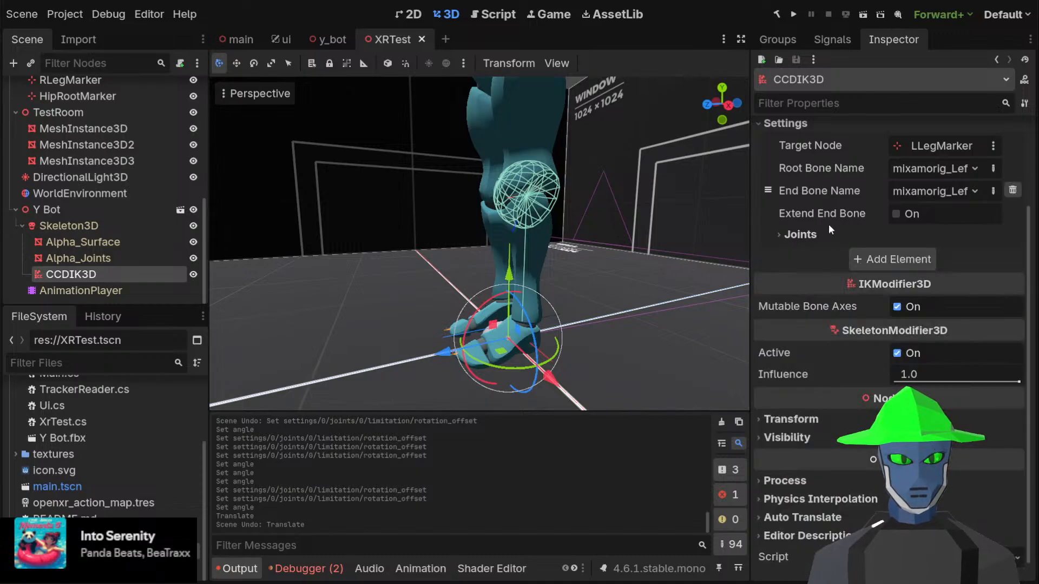
{"action": "scroll", "coordinate": [815, 226], "scroll_direction": "up", "scroll_amount": 2}
{"action": "scroll", "coordinate": [814, 226], "scroll_direction": "up", "scroll_amount": 2}
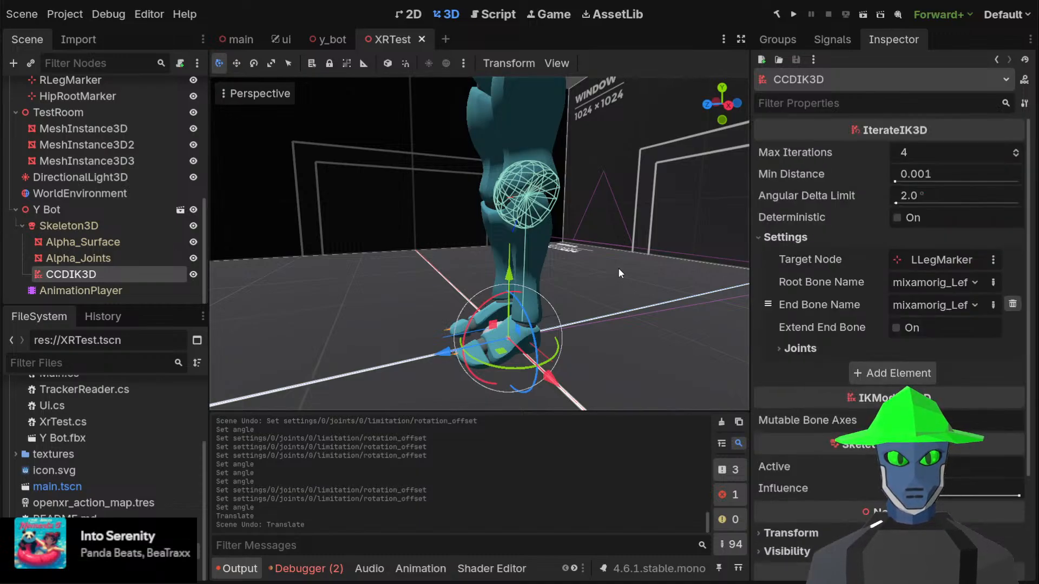
{"action": "mouse_move", "coordinate": [545, 238]}
{"action": "middle_mouse_down"}
{"action": "mouse_move", "coordinate": [676, 231]}
{"action": "mouse_move", "coordinate": [550, 239]}
{"action": "middle_mouse_up"}
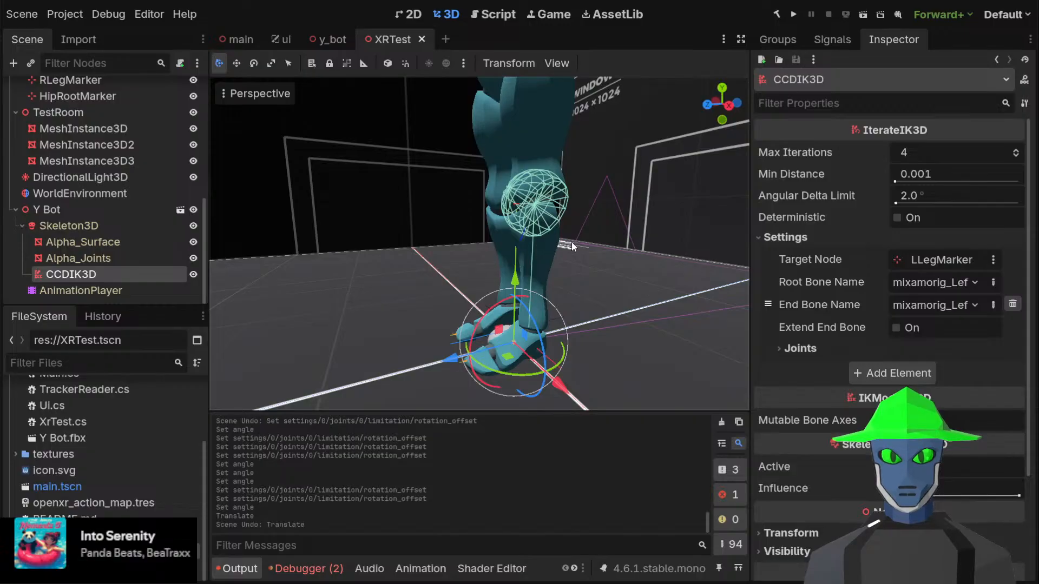
{"action": "scroll", "coordinate": [571, 242], "scroll_direction": "down", "scroll_amount": 3}
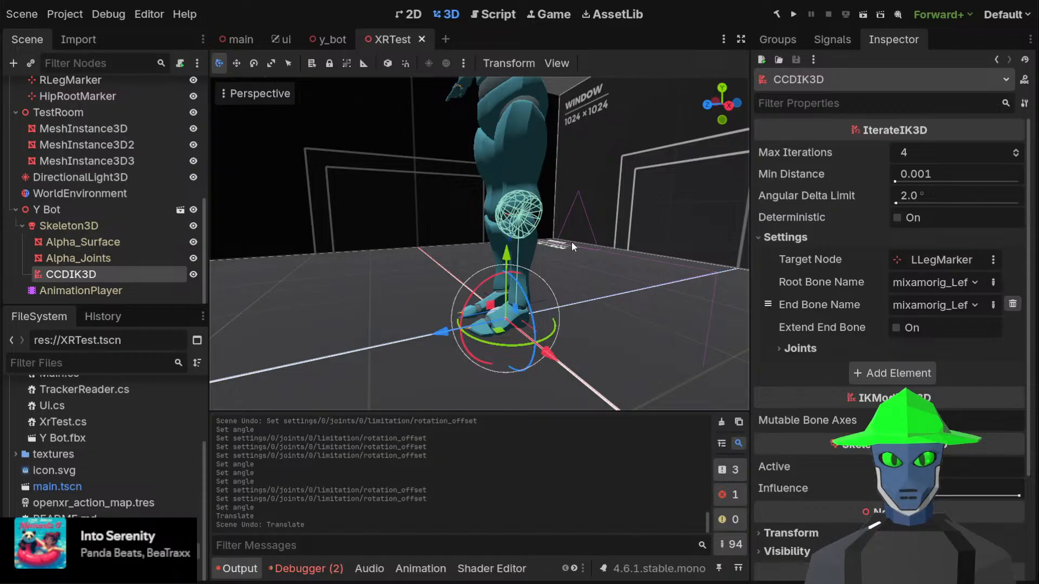
Try moving CCDIK3D away from the left foot and repositioning LLegMarker, undoing each move
{"action": "middle_click_drag", "start_coordinate": [571, 242], "coordinate": [596, 248]}
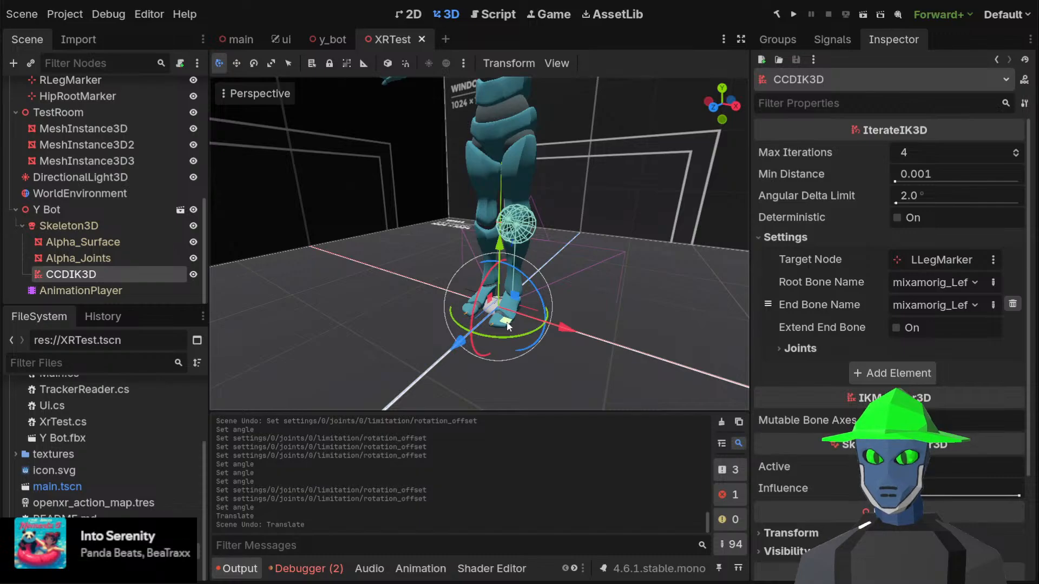
{"action": "left_click_drag", "start_coordinate": [509, 326], "coordinate": [600, 349]}
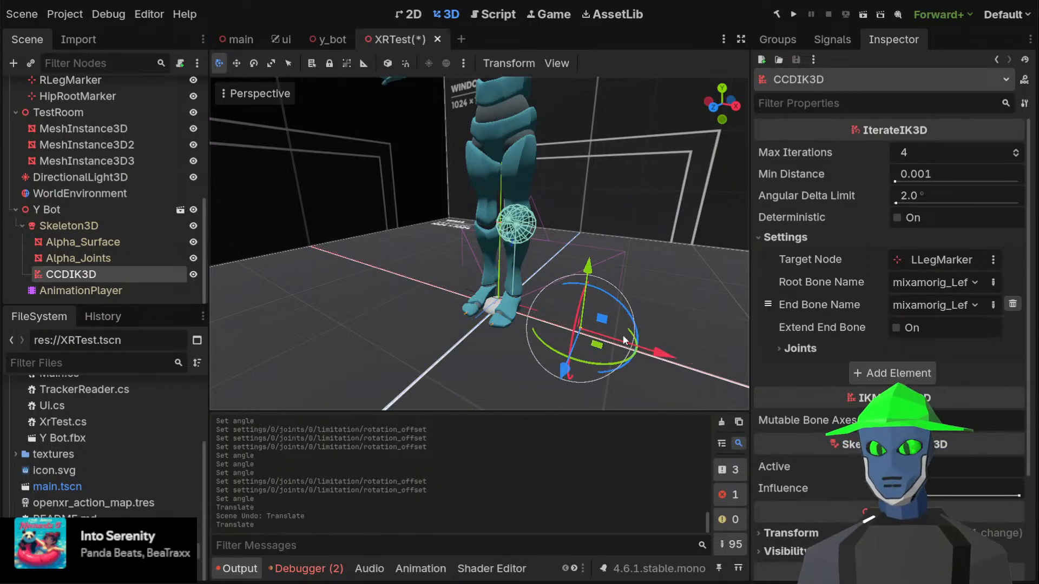
{"action": "key", "text": "ctrl+z"}
{"action": "scroll", "coordinate": [81, 103], "scroll_direction": "up", "scroll_amount": 3}
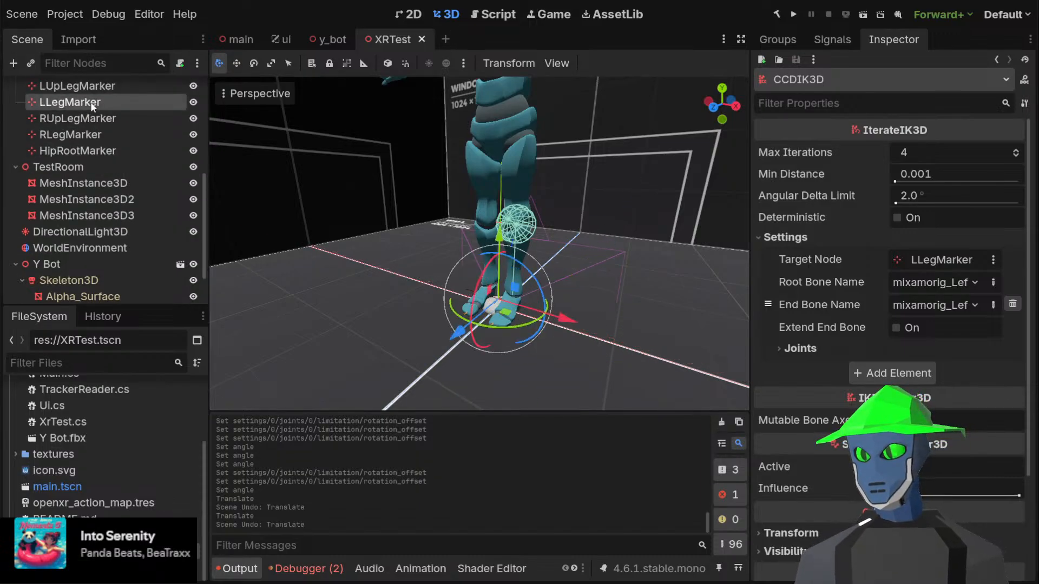
{"action": "left_click", "coordinate": [90, 102]}
{"action": "left_click_drag", "start_coordinate": [511, 322], "coordinate": [505, 297]}
{"action": "key", "text": "ctrl+z"}
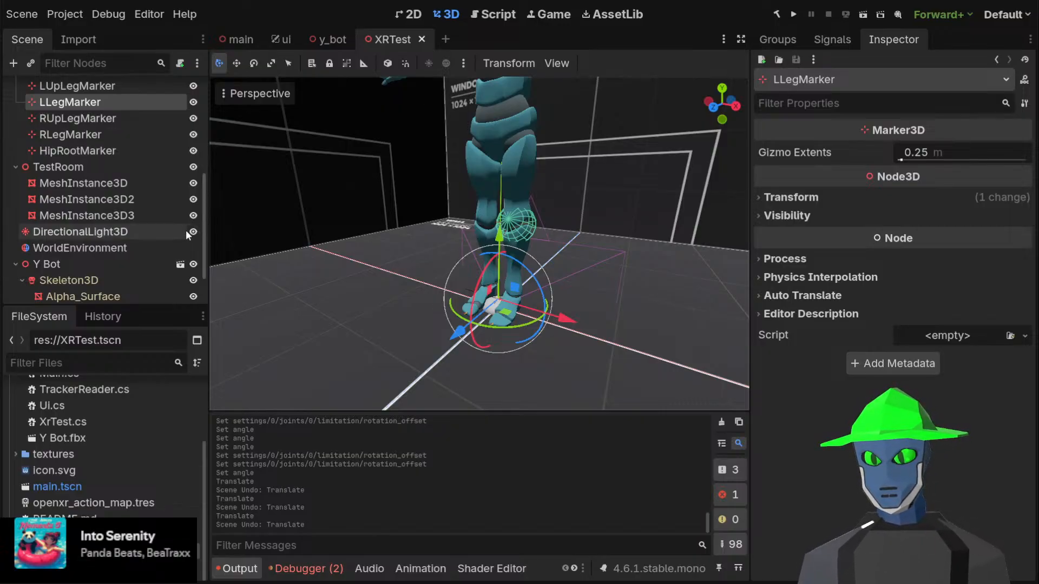
Add a second IK setting to CCDIK3D and assign LUpLegMarker as its target node
{"action": "scroll", "coordinate": [126, 258], "scroll_direction": "down", "scroll_amount": 3}
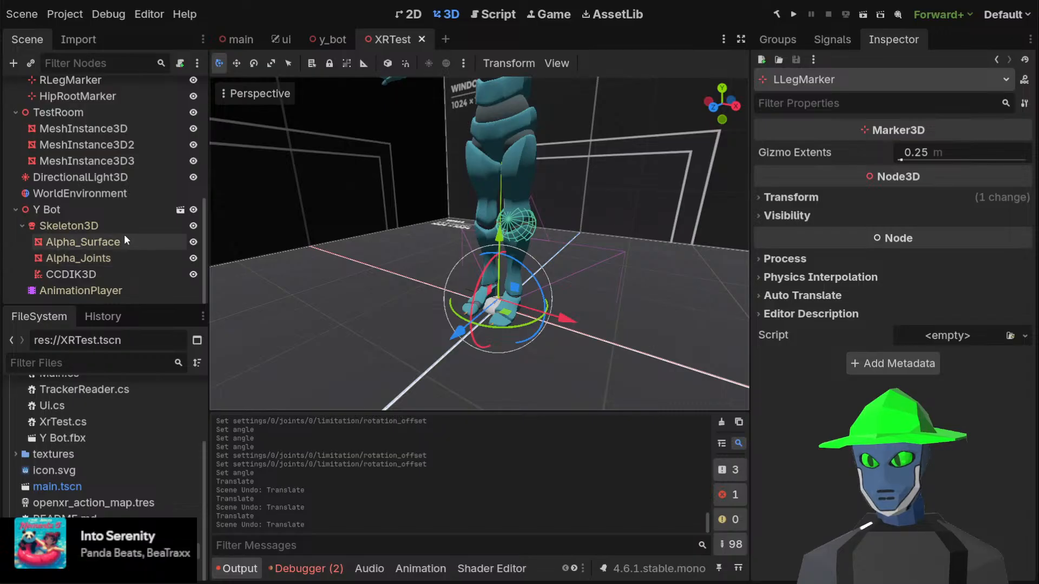
{"action": "left_click", "coordinate": [113, 224]}
{"action": "left_click", "coordinate": [96, 269]}
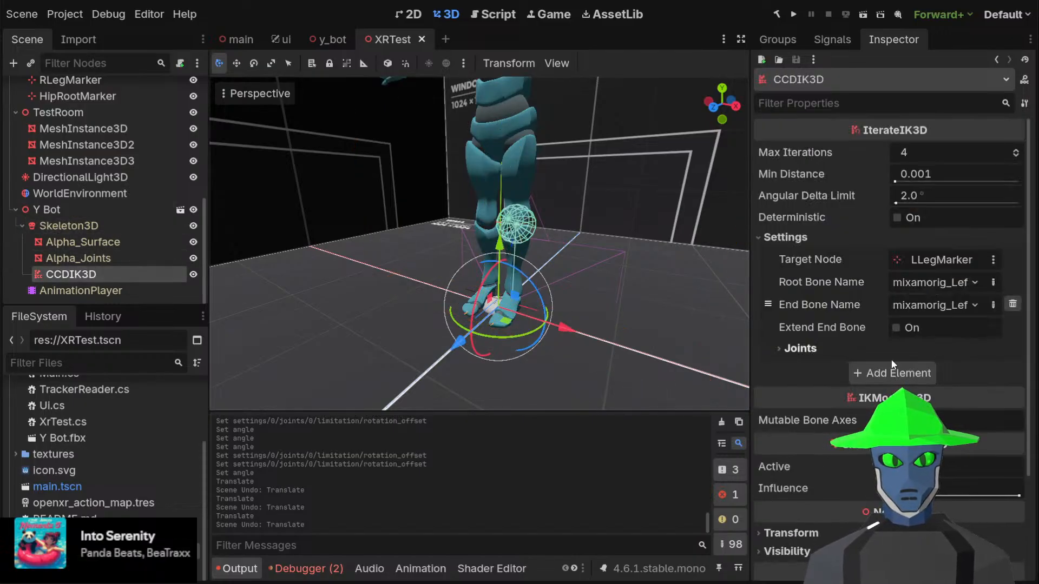
{"action": "left_click", "coordinate": [850, 349]}
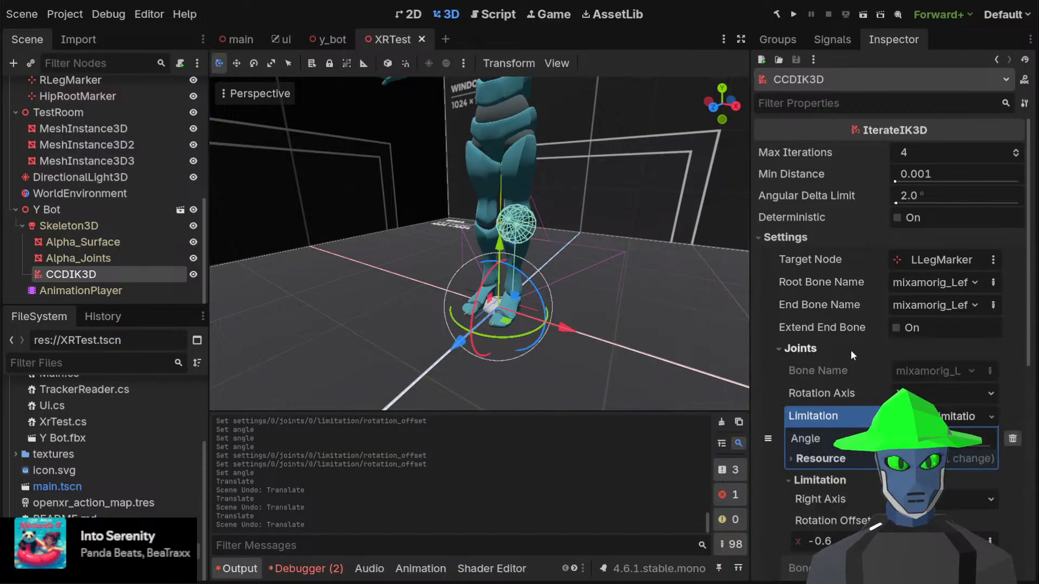
{"action": "left_click", "coordinate": [850, 350]}
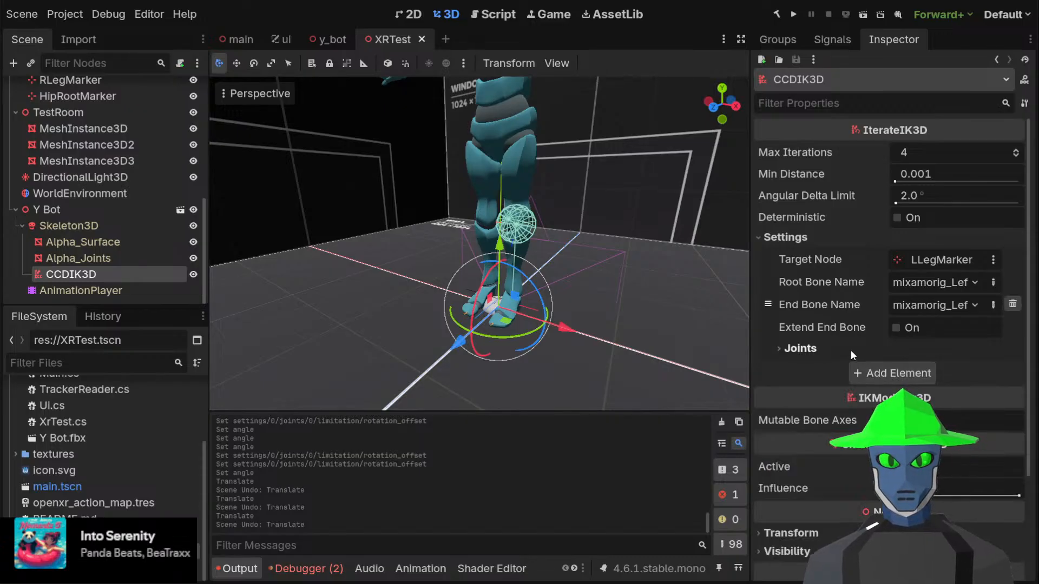
{"action": "left_click", "coordinate": [851, 349]}
{"action": "left_click", "coordinate": [851, 349]}
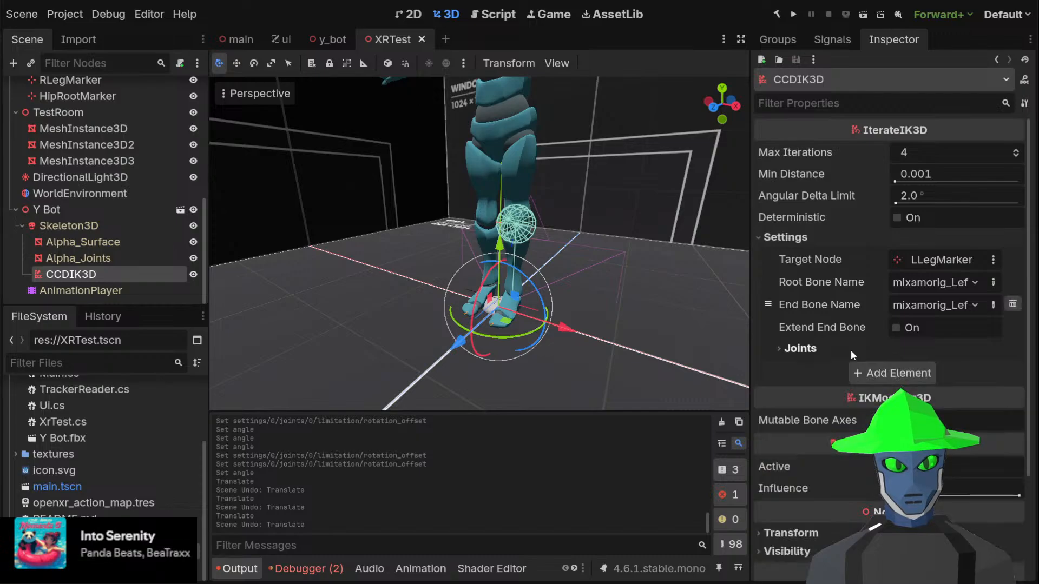
{"action": "left_click", "coordinate": [851, 349]}
{"action": "left_click", "coordinate": [850, 349]}
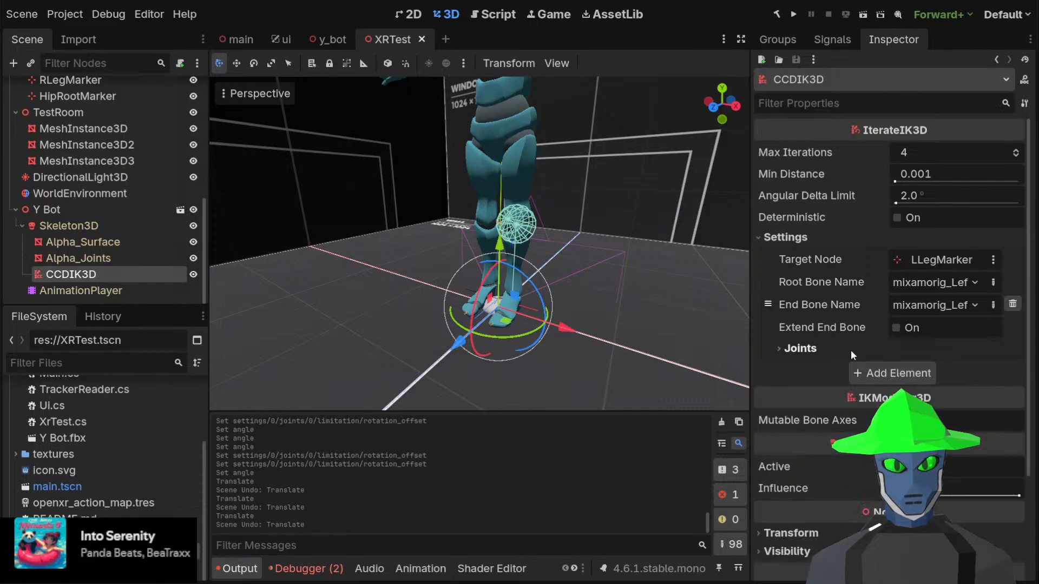
{"action": "left_click", "coordinate": [878, 378]}
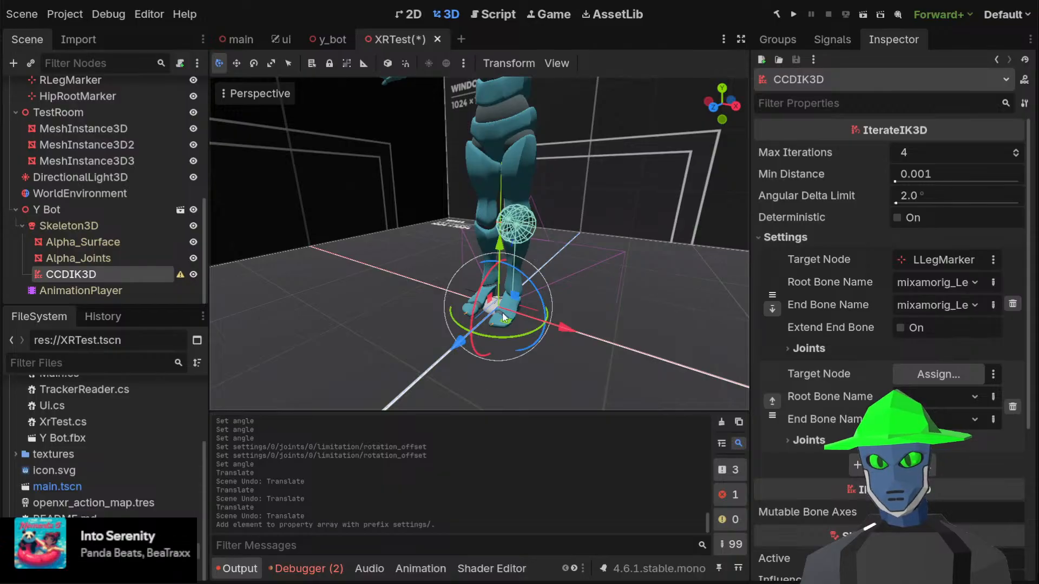
{"action": "left_click", "coordinate": [480, 470]}
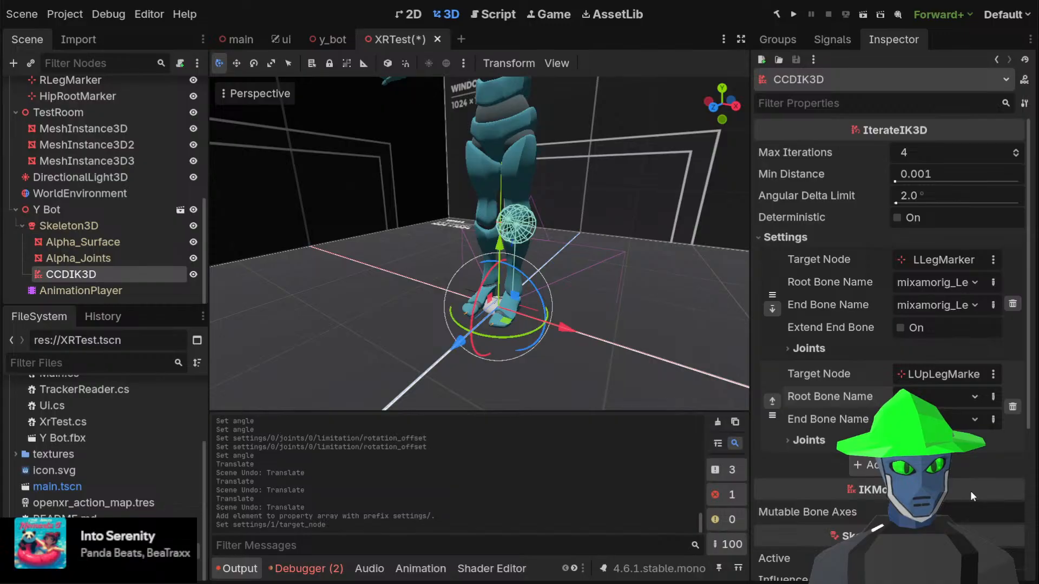
Set the second IK setting's root bone to the mixamorig hips and its end bone to a mixamorig left leg bone
{"action": "left_click", "coordinate": [908, 36]}
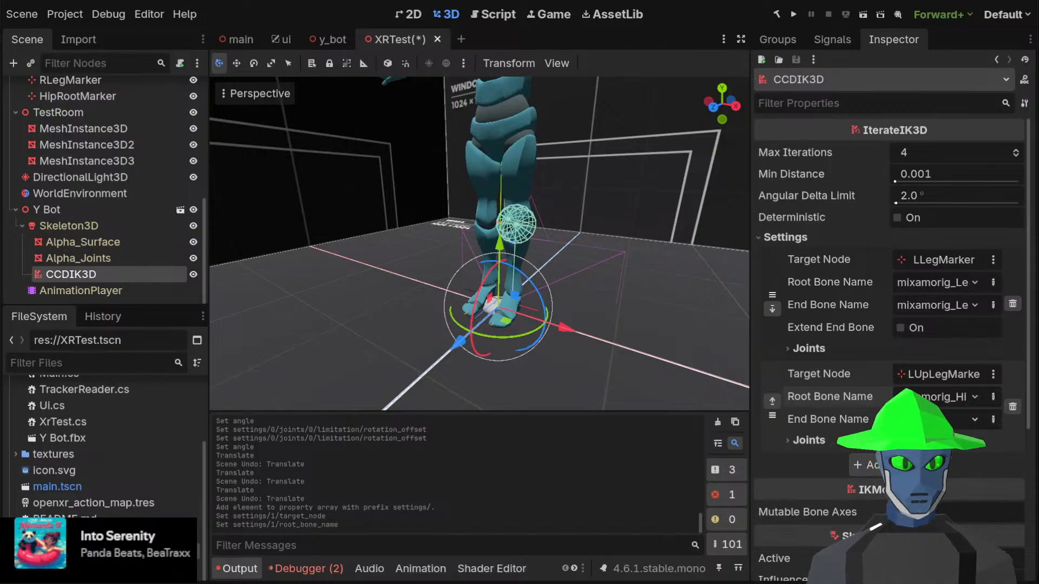
{"action": "left_click", "coordinate": [936, 419]}
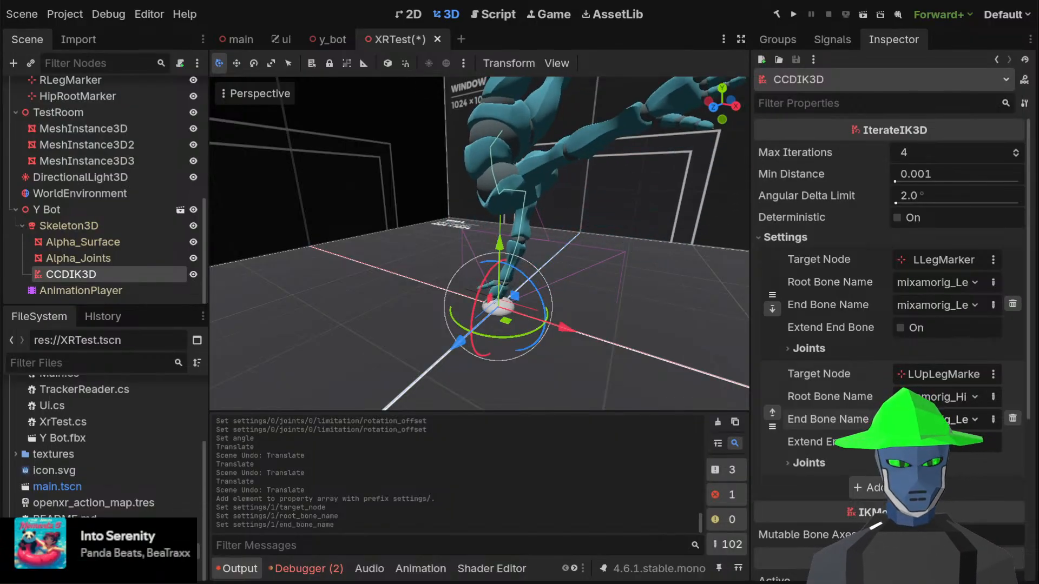
{"action": "left_click", "coordinate": [973, 426]}
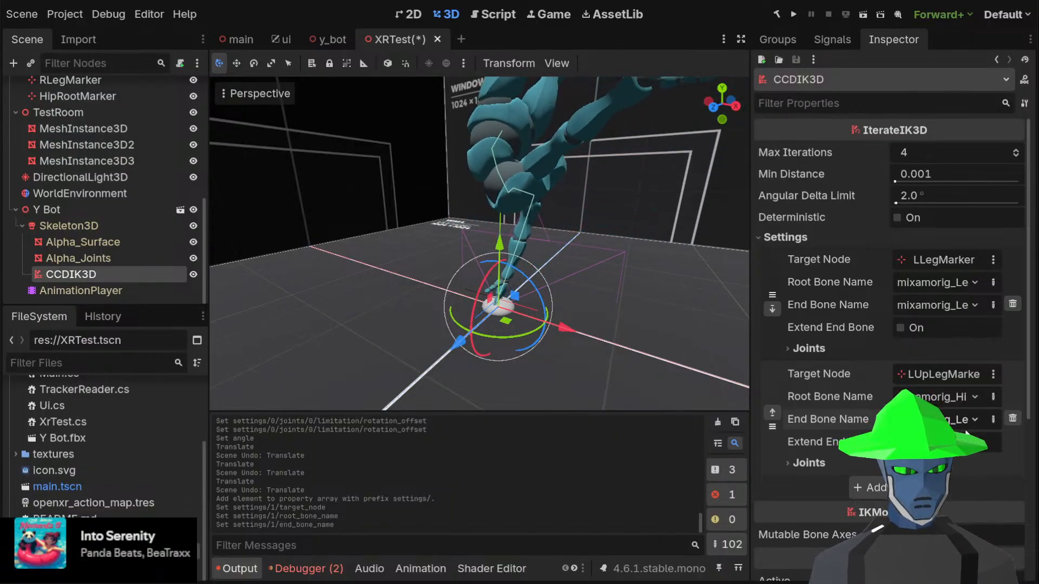
{"action": "left_click", "coordinate": [936, 411]}
Examine the Y Bot's full-body pose from several angles and distances with the second IK setting applied
{"action": "scroll", "coordinate": [557, 249], "scroll_direction": "down", "scroll_amount": 5}
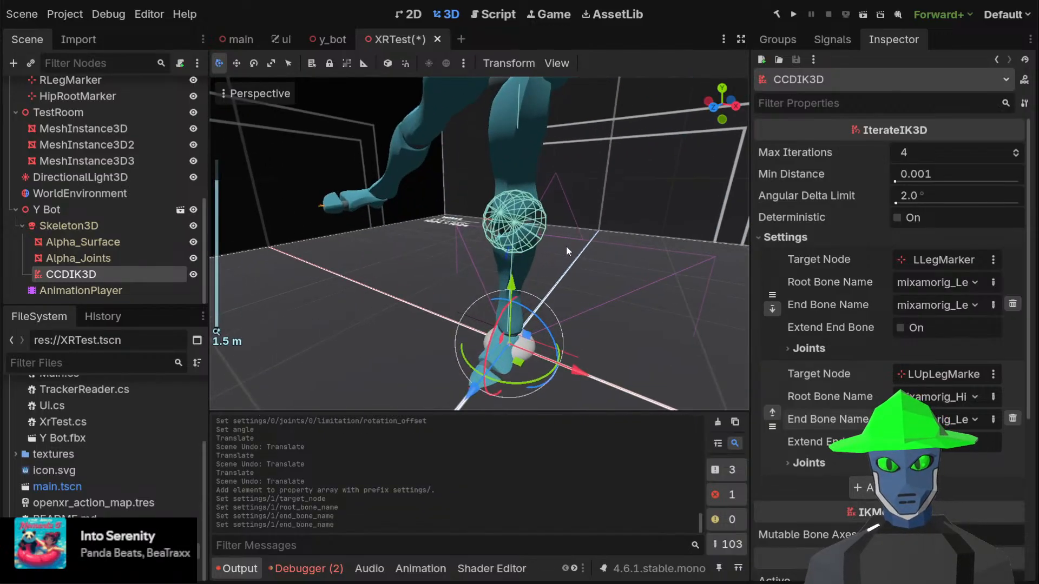
{"action": "middle_click_drag", "start_coordinate": [543, 225], "coordinate": [586, 224]}
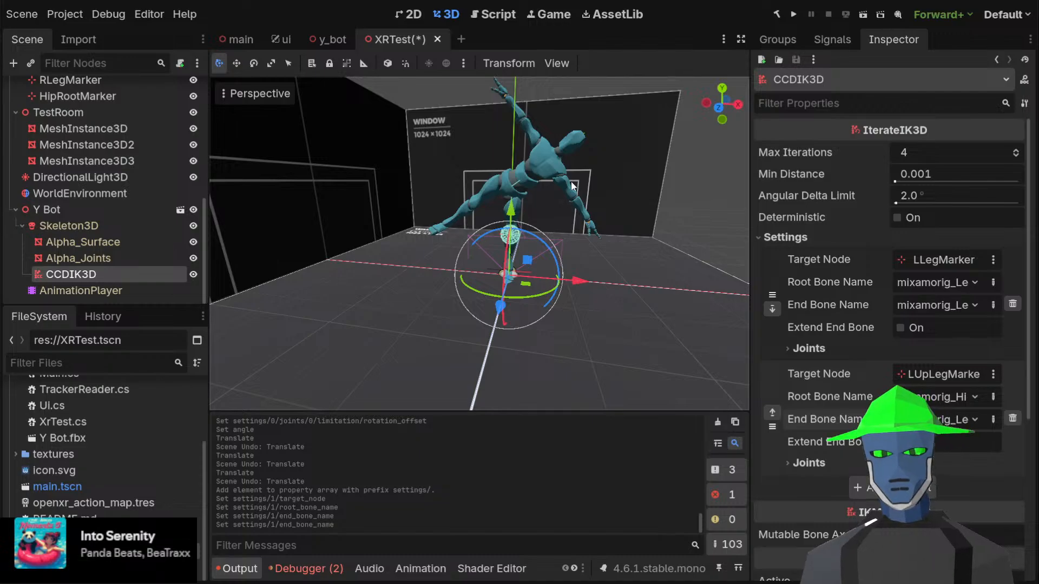
{"action": "scroll", "coordinate": [531, 230], "scroll_direction": "up", "scroll_amount": 5}
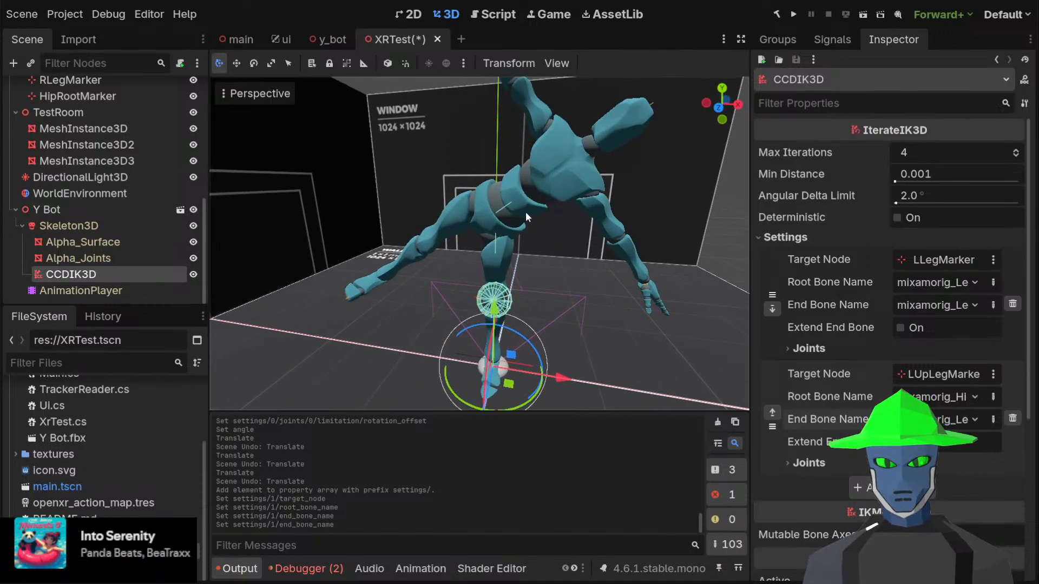
{"action": "middle_click_drag", "start_coordinate": [525, 212], "coordinate": [567, 259]}
{"action": "scroll", "coordinate": [567, 258], "scroll_direction": "down", "scroll_amount": 3}
{"action": "scroll", "coordinate": [567, 258], "scroll_direction": "up", "scroll_amount": 2}
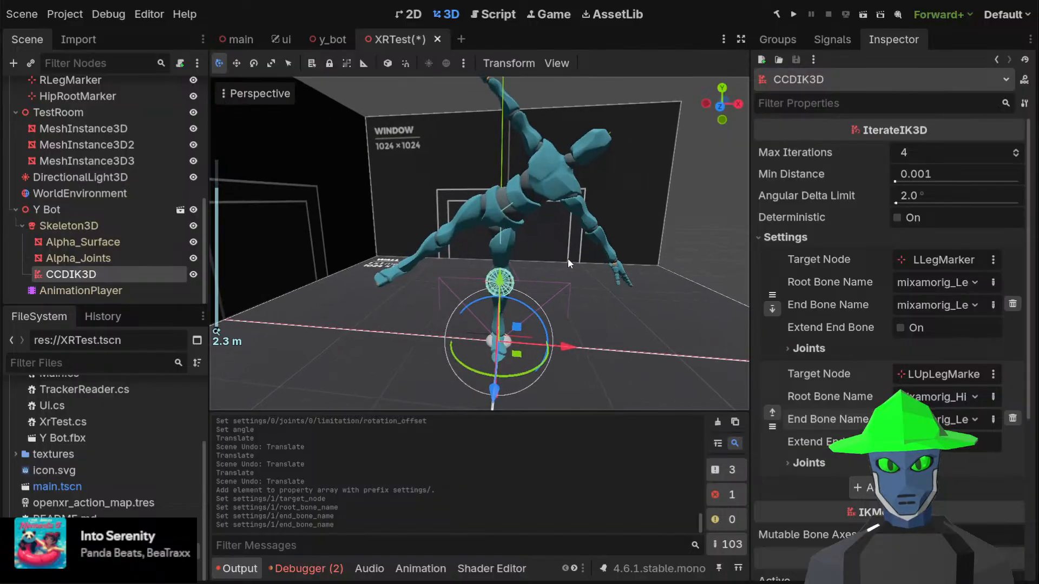
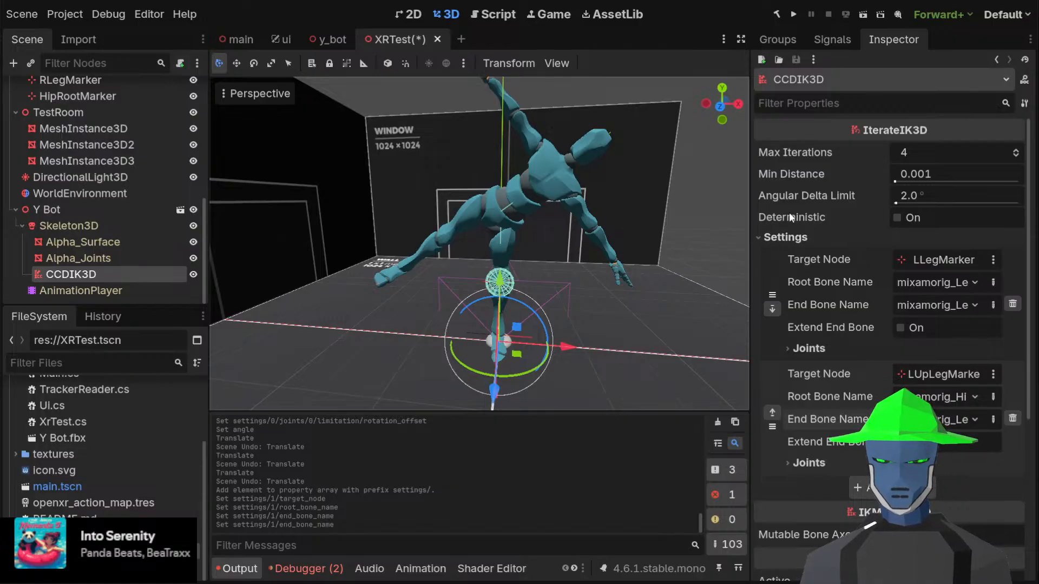
Try moving LLegMarker sideways to test the combined leg chains, and undo the move
{"action": "scroll", "coordinate": [103, 151], "scroll_direction": "up", "scroll_amount": 4}
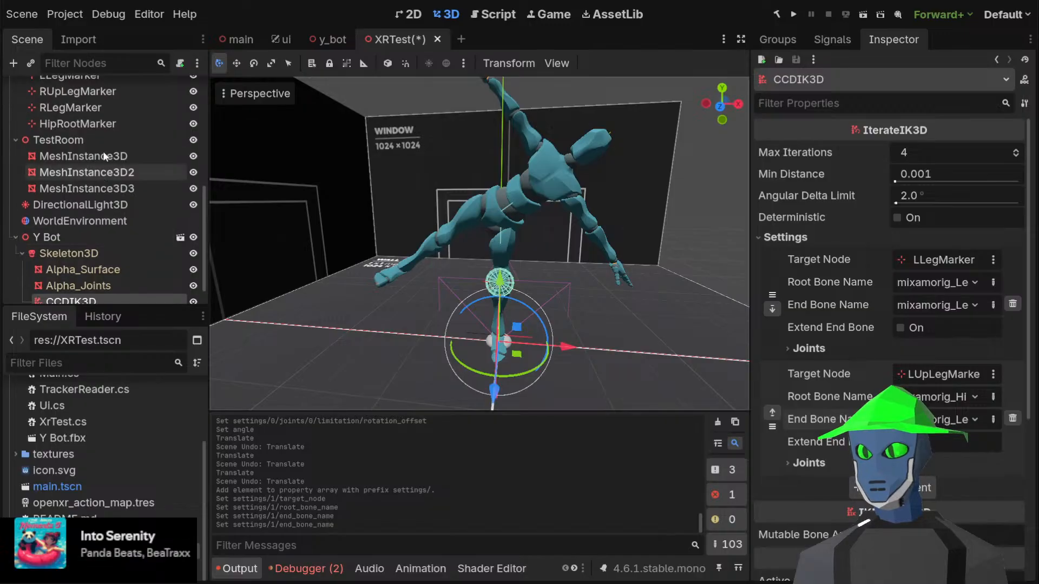
{"action": "left_click", "coordinate": [86, 129]}
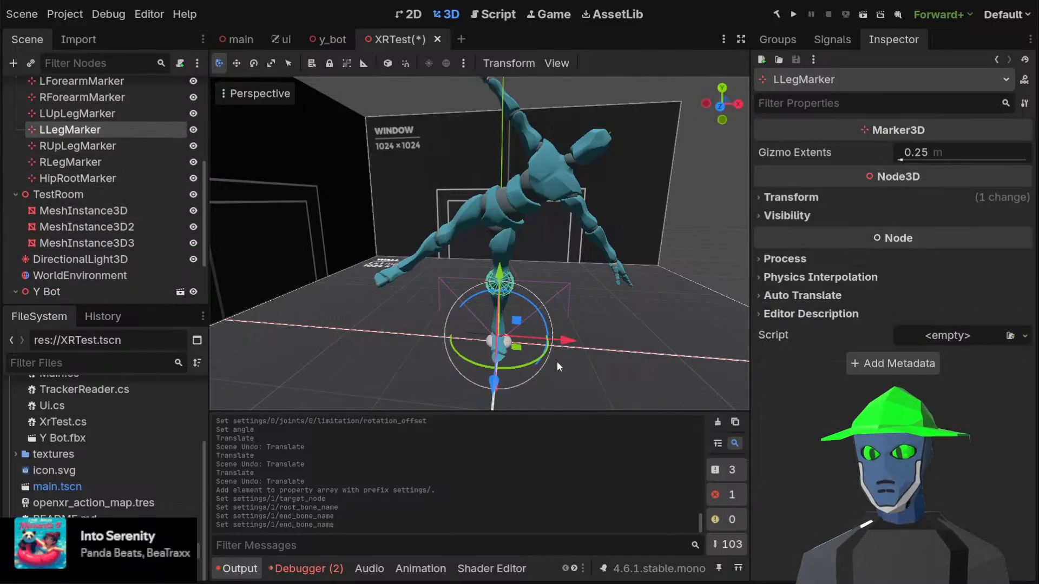
{"action": "mouse_move", "coordinate": [518, 325]}
{"action": "left_mouse_down"}
{"action": "mouse_move", "coordinate": [554, 325]}
{"action": "mouse_move", "coordinate": [581, 258]}
{"action": "mouse_move", "coordinate": [568, 323]}
{"action": "left_mouse_up"}
{"action": "key", "text": "ctrl+z"}
Raise LUpLegMarker from the floor to about knee height and shift its depth to adjust the left leg's pose
{"action": "left_click", "coordinate": [91, 115]}
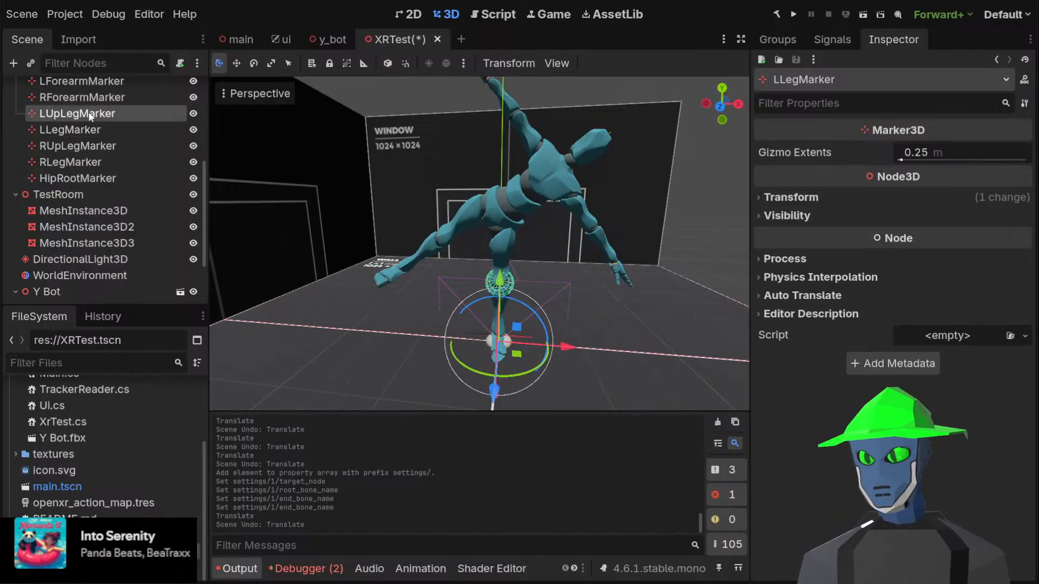
{"action": "middle_click_drag", "start_coordinate": [578, 280], "coordinate": [459, 293]}
{"action": "left_click_drag", "start_coordinate": [472, 281], "coordinate": [467, 210]}
{"action": "mouse_move", "coordinate": [436, 293]}
{"action": "left_mouse_down"}
{"action": "mouse_move", "coordinate": [321, 301]}
{"action": "mouse_move", "coordinate": [342, 267]}
{"action": "mouse_move", "coordinate": [457, 255]}
{"action": "mouse_move", "coordinate": [314, 262]}
{"action": "mouse_move", "coordinate": [397, 225]}
{"action": "mouse_move", "coordinate": [443, 229]}
{"action": "mouse_move", "coordinate": [465, 147]}
{"action": "mouse_move", "coordinate": [356, 206]}
{"action": "mouse_move", "coordinate": [463, 191]}
{"action": "mouse_move", "coordinate": [424, 213]}
{"action": "mouse_move", "coordinate": [330, 236]}
{"action": "mouse_move", "coordinate": [452, 212]}
{"action": "mouse_move", "coordinate": [367, 237]}
{"action": "mouse_move", "coordinate": [343, 204]}
{"action": "mouse_move", "coordinate": [390, 212]}
{"action": "mouse_move", "coordinate": [452, 250]}
{"action": "left_mouse_up"}
{"action": "middle_click_drag", "start_coordinate": [577, 261], "coordinate": [603, 282]}
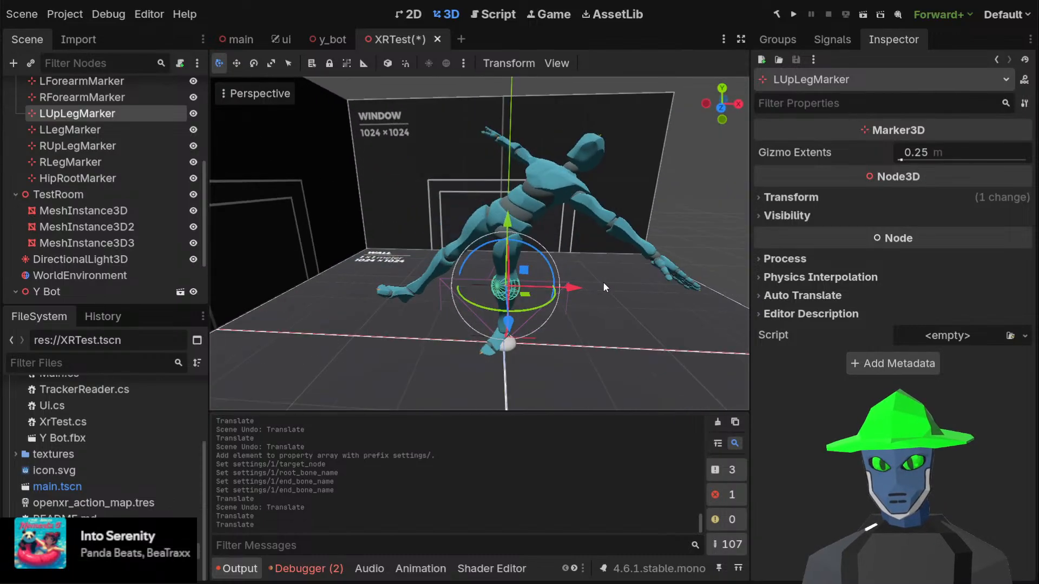
Move LUpLegMarker out to the character's left side so the left leg swings away from the body, adjusting its depth slightly
{"action": "mouse_move", "coordinate": [573, 288]}
{"action": "left_mouse_down"}
{"action": "mouse_move", "coordinate": [641, 275]}
{"action": "mouse_move", "coordinate": [685, 200]}
{"action": "mouse_move", "coordinate": [570, 269]}
{"action": "mouse_move", "coordinate": [634, 241]}
{"action": "mouse_move", "coordinate": [479, 167]}
{"action": "mouse_move", "coordinate": [683, 180]}
{"action": "mouse_move", "coordinate": [595, 259]}
{"action": "mouse_move", "coordinate": [635, 217]}
{"action": "mouse_move", "coordinate": [753, 185]}
{"action": "mouse_move", "coordinate": [251, 238]}
{"action": "mouse_move", "coordinate": [683, 187]}
{"action": "mouse_move", "coordinate": [417, 254]}
{"action": "mouse_move", "coordinate": [259, 244]}
{"action": "mouse_move", "coordinate": [635, 254]}
{"action": "mouse_move", "coordinate": [511, 263]}
{"action": "mouse_move", "coordinate": [254, 243]}
{"action": "mouse_move", "coordinate": [678, 245]}
{"action": "mouse_move", "coordinate": [631, 255]}
{"action": "mouse_move", "coordinate": [659, 240]}
{"action": "mouse_move", "coordinate": [660, 224]}
{"action": "mouse_move", "coordinate": [653, 265]}
{"action": "left_mouse_up"}
{"action": "mouse_move", "coordinate": [627, 338]}
{"action": "left_mouse_down"}
{"action": "mouse_move", "coordinate": [587, 382]}
{"action": "mouse_move", "coordinate": [492, 388]}
{"action": "mouse_move", "coordinate": [458, 366]}
{"action": "mouse_move", "coordinate": [514, 249]}
{"action": "mouse_move", "coordinate": [521, 271]}
{"action": "mouse_move", "coordinate": [477, 343]}
{"action": "mouse_move", "coordinate": [486, 320]}
{"action": "mouse_move", "coordinate": [386, 373]}
{"action": "mouse_move", "coordinate": [429, 300]}
{"action": "mouse_move", "coordinate": [416, 340]}
{"action": "mouse_move", "coordinate": [432, 292]}
{"action": "left_mouse_up"}
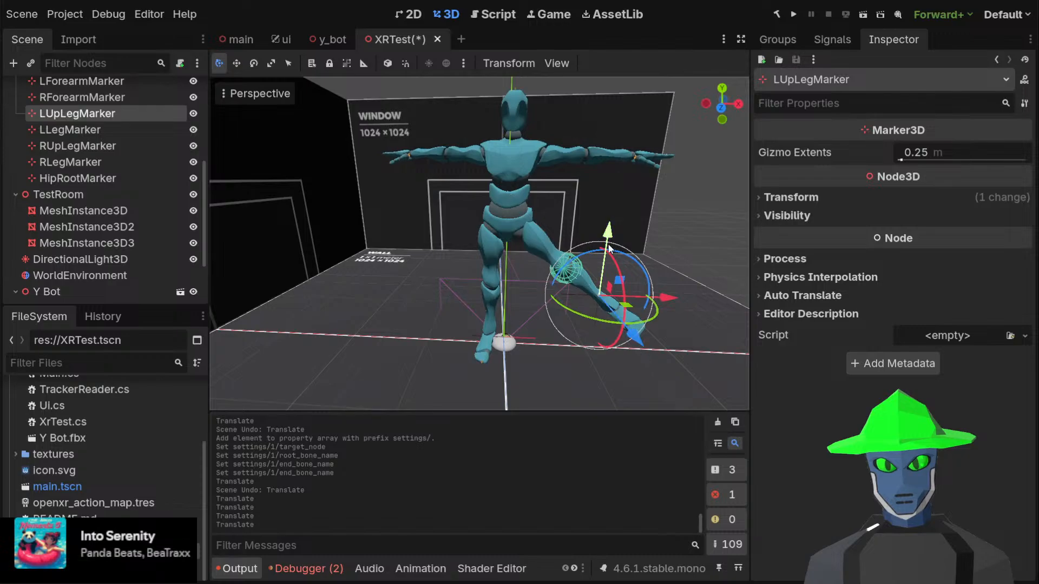
{"action": "middle_click_drag", "start_coordinate": [667, 262], "coordinate": [463, 319]}
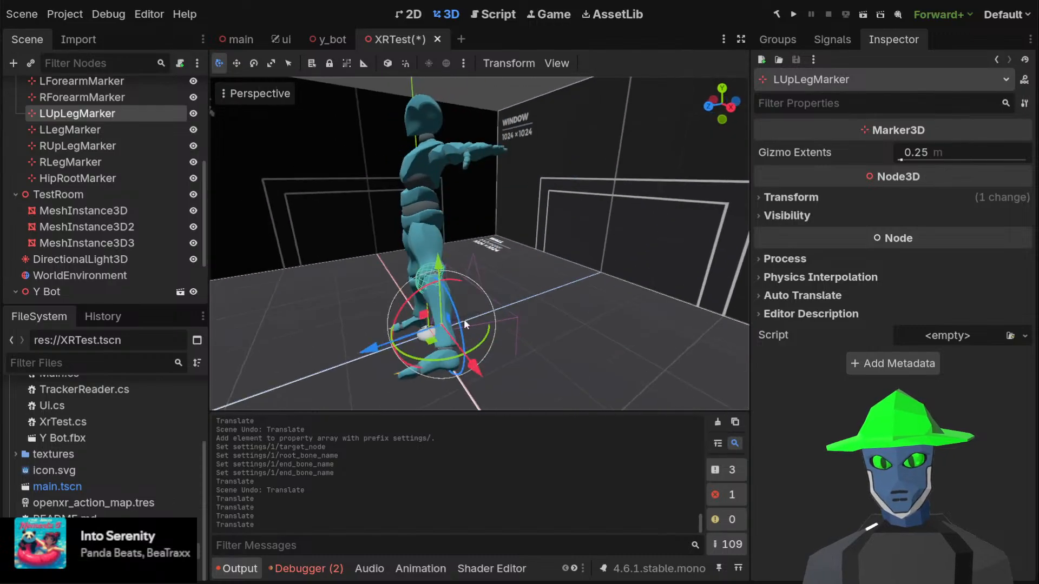
{"action": "mouse_move", "coordinate": [374, 355]}
{"action": "left_mouse_down"}
{"action": "mouse_move", "coordinate": [449, 292]}
{"action": "mouse_move", "coordinate": [310, 320]}
{"action": "mouse_move", "coordinate": [508, 262]}
{"action": "mouse_move", "coordinate": [291, 319]}
{"action": "mouse_move", "coordinate": [456, 276]}
{"action": "mouse_move", "coordinate": [362, 303]}
{"action": "mouse_move", "coordinate": [382, 304]}
{"action": "left_mouse_up"}
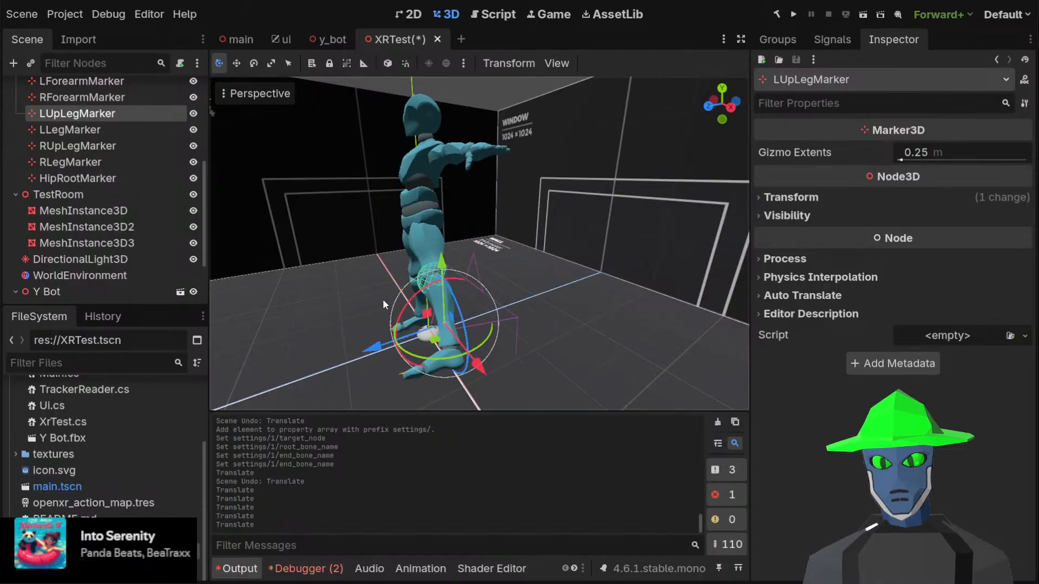
Move LLegMarker out beside the left foot, raise it, and push it behind the leg to bend the knee
{"action": "left_click", "coordinate": [124, 130]}
{"action": "middle_click_drag", "start_coordinate": [504, 311], "coordinate": [520, 311]}
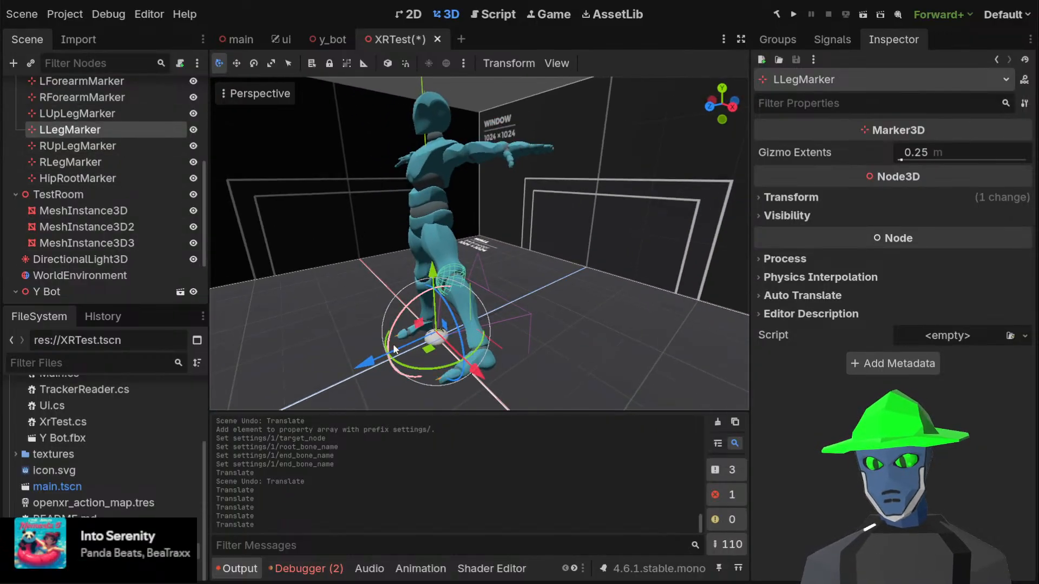
{"action": "left_click_drag", "start_coordinate": [498, 404], "coordinate": [541, 420]}
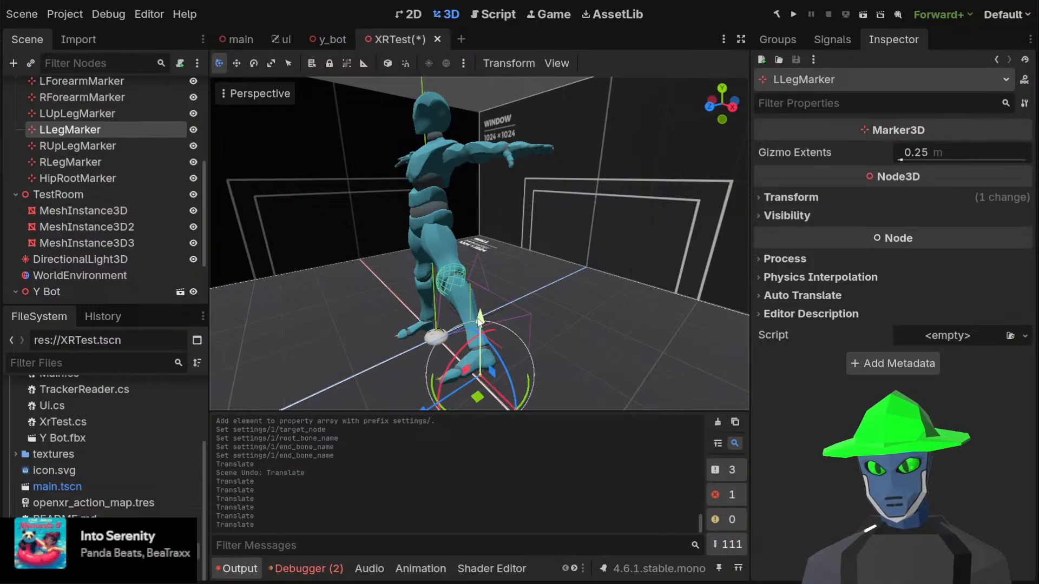
{"action": "left_click_drag", "start_coordinate": [480, 321], "coordinate": [480, 273]}
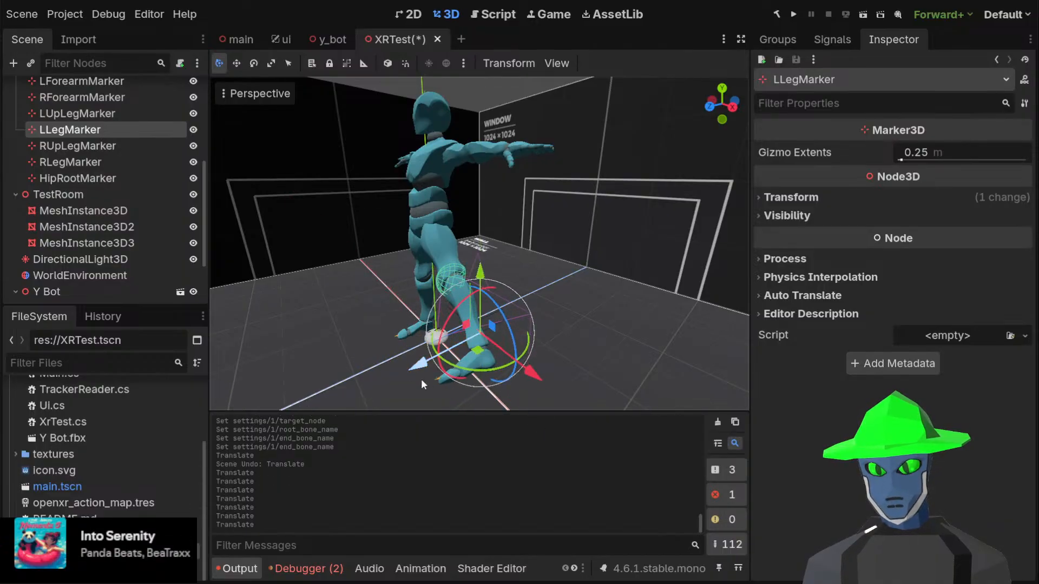
{"action": "left_click_drag", "start_coordinate": [418, 367], "coordinate": [453, 356]}
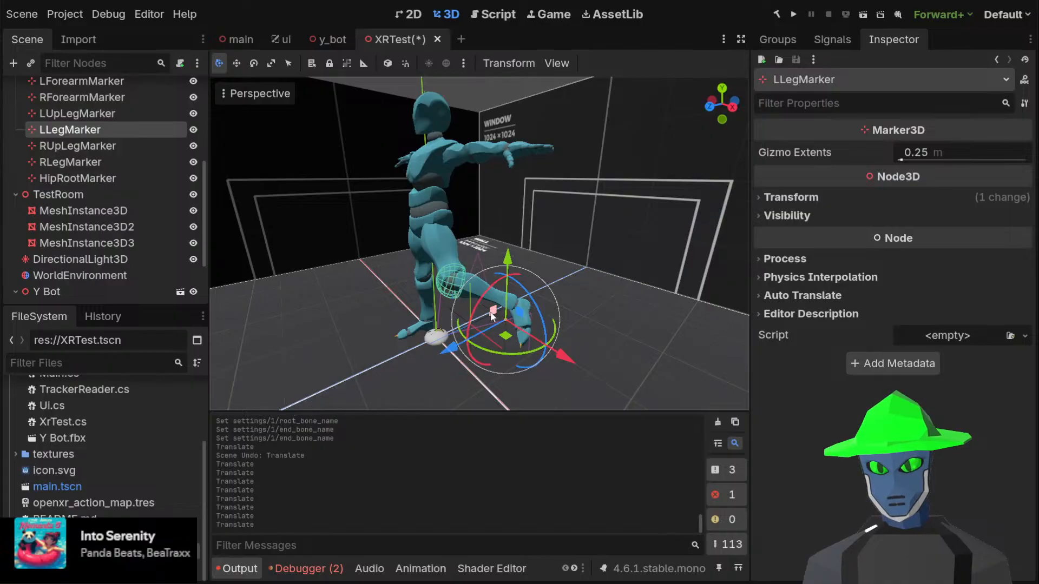
{"action": "middle_click_drag", "start_coordinate": [493, 317], "coordinate": [431, 336]}
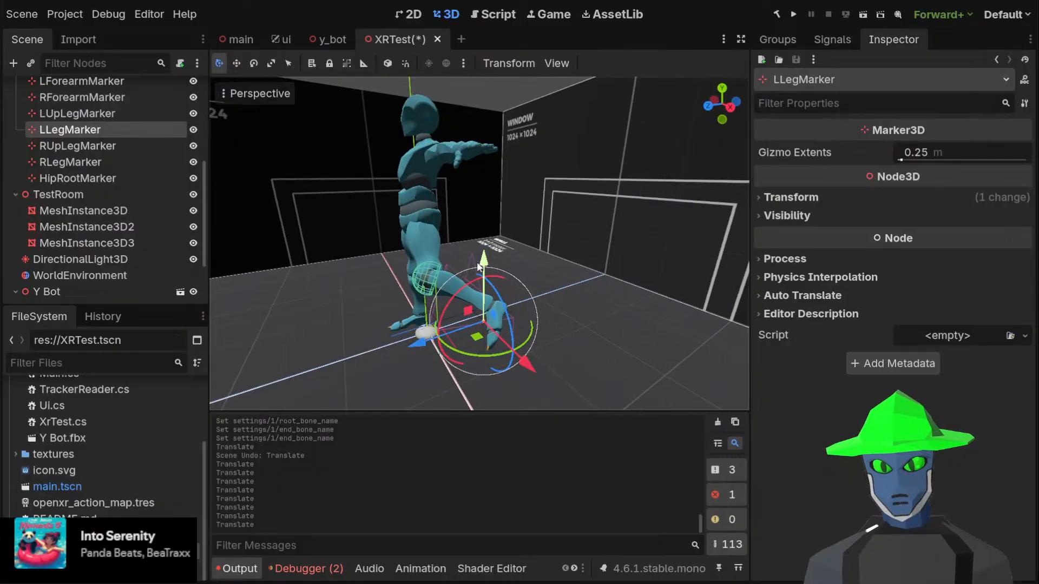
{"action": "mouse_move", "coordinate": [478, 266]}
{"action": "left_mouse_down"}
{"action": "mouse_move", "coordinate": [483, 250]}
{"action": "mouse_move", "coordinate": [481, 280]}
{"action": "mouse_move", "coordinate": [494, 249]}
{"action": "mouse_move", "coordinate": [492, 263]}
{"action": "left_mouse_up"}
{"action": "middle_click_drag", "start_coordinate": [493, 263], "coordinate": [589, 264]}
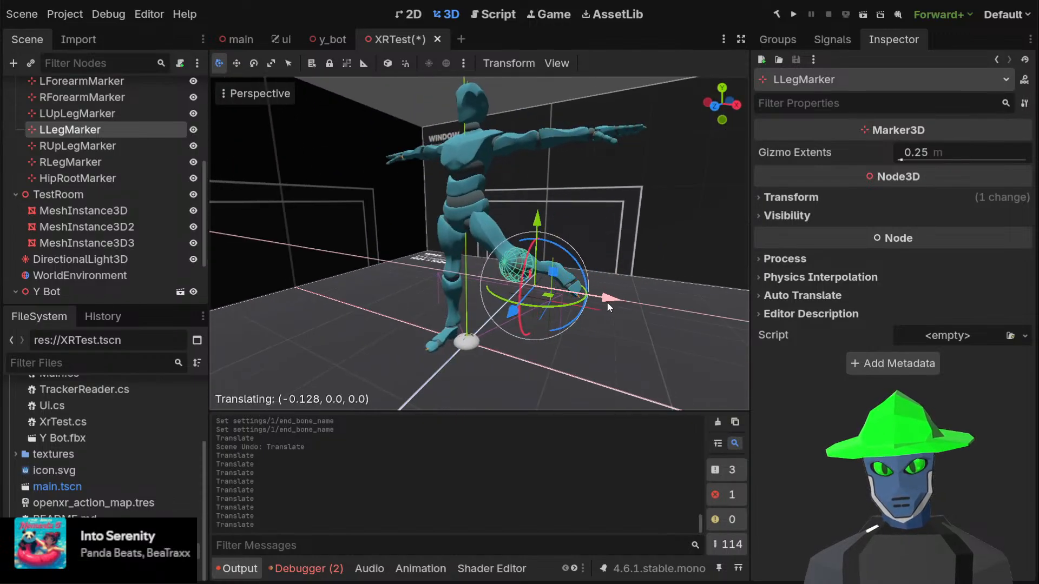
Move LUpLegMarker forward and inward toward the body's centre line, pulling its depth partly back to test the left leg's pose
{"action": "left_click", "coordinate": [114, 114]}
{"action": "left_click_drag", "start_coordinate": [531, 335], "coordinate": [481, 357]}
{"action": "left_click_drag", "start_coordinate": [540, 263], "coordinate": [464, 258]}
{"action": "middle_click_drag", "start_coordinate": [544, 223], "coordinate": [389, 343]}
{"action": "scroll", "coordinate": [385, 393], "scroll_direction": "down", "scroll_amount": 3}
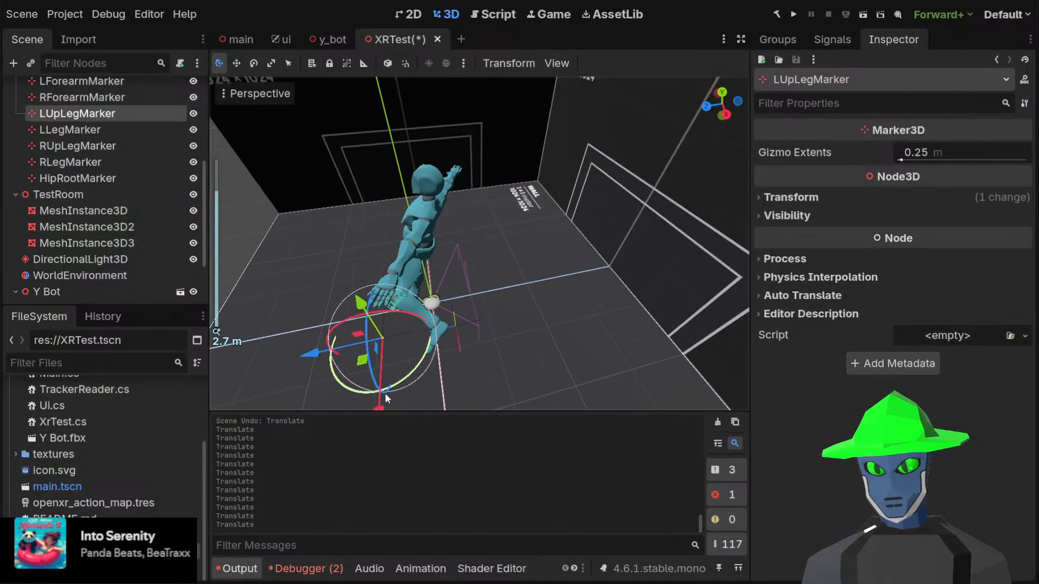
{"action": "left_click_drag", "start_coordinate": [379, 407], "coordinate": [381, 361]}
{"action": "scroll", "coordinate": [382, 357], "scroll_direction": "down", "scroll_amount": 2}
{"action": "middle_click_drag", "start_coordinate": [383, 352], "coordinate": [472, 349]}
{"action": "scroll", "coordinate": [471, 349], "scroll_direction": "up", "scroll_amount": 2}
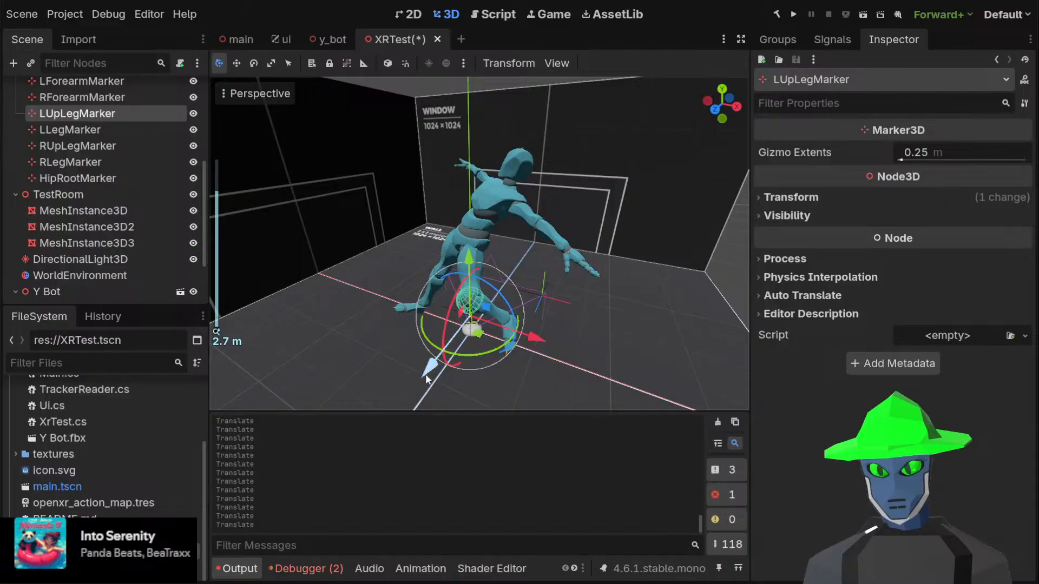
{"action": "left_click_drag", "start_coordinate": [425, 374], "coordinate": [457, 339]}
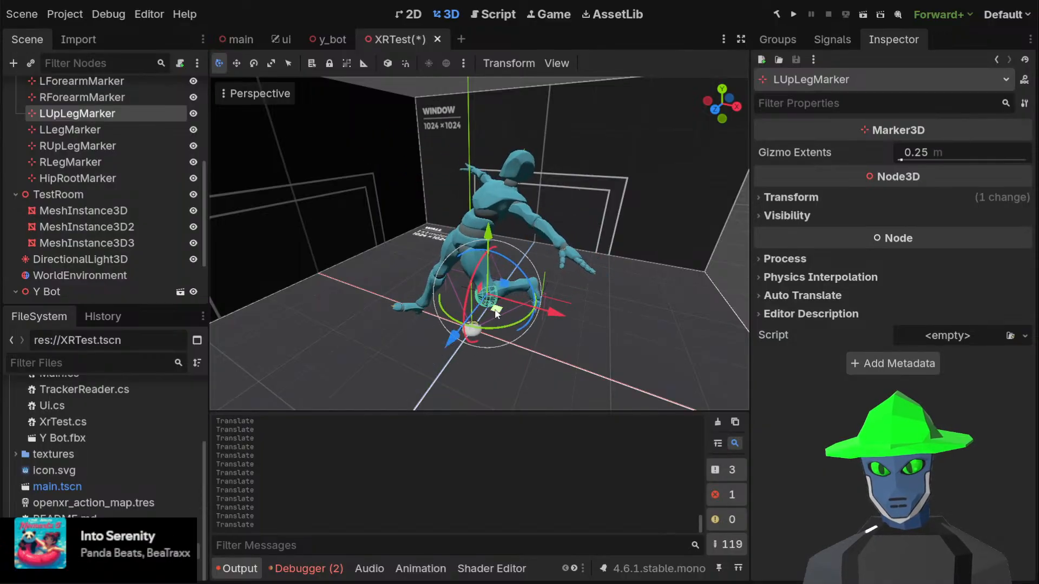
Move LLegMarker slightly inward and down beside the left ankle in the front orthographic view
{"action": "left_click", "coordinate": [111, 129]}
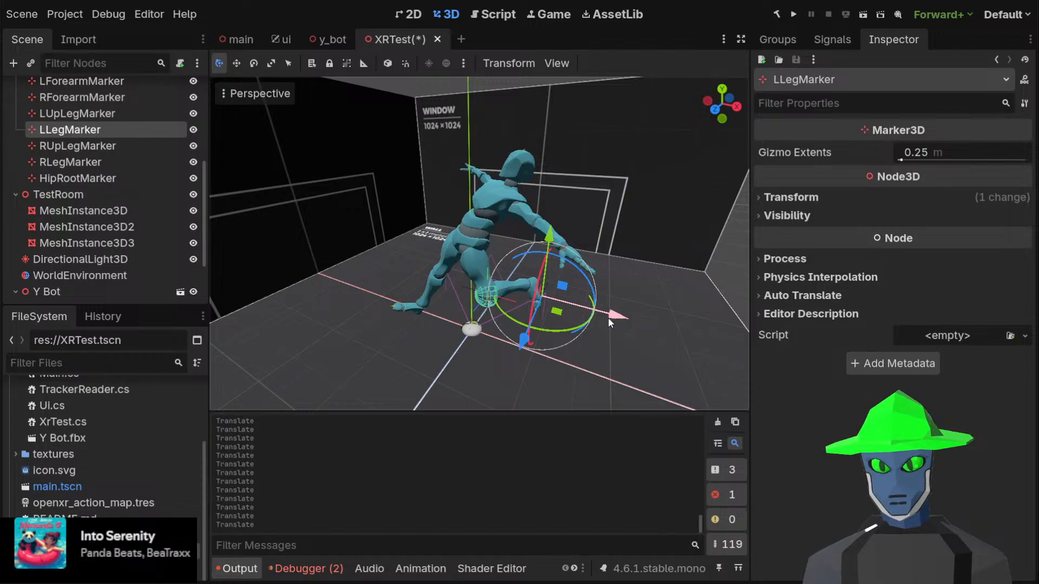
{"action": "mouse_move", "coordinate": [513, 343]}
{"action": "left_mouse_down"}
{"action": "mouse_move", "coordinate": [496, 362]}
{"action": "mouse_move", "coordinate": [515, 346]}
{"action": "left_mouse_up"}
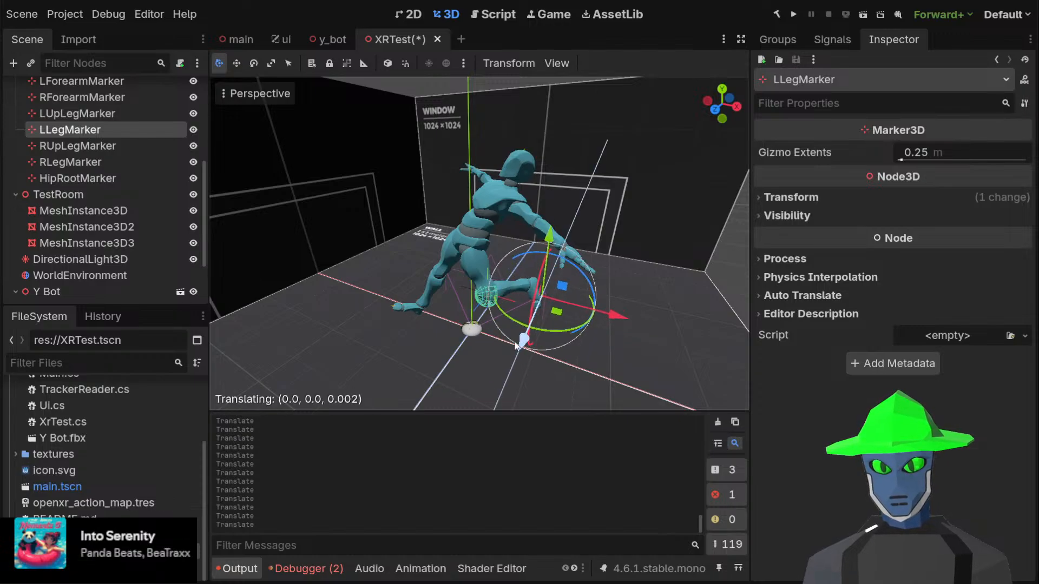
{"action": "middle_click_drag", "start_coordinate": [522, 352], "coordinate": [716, 74]}
{"action": "left_click", "coordinate": [720, 108]}
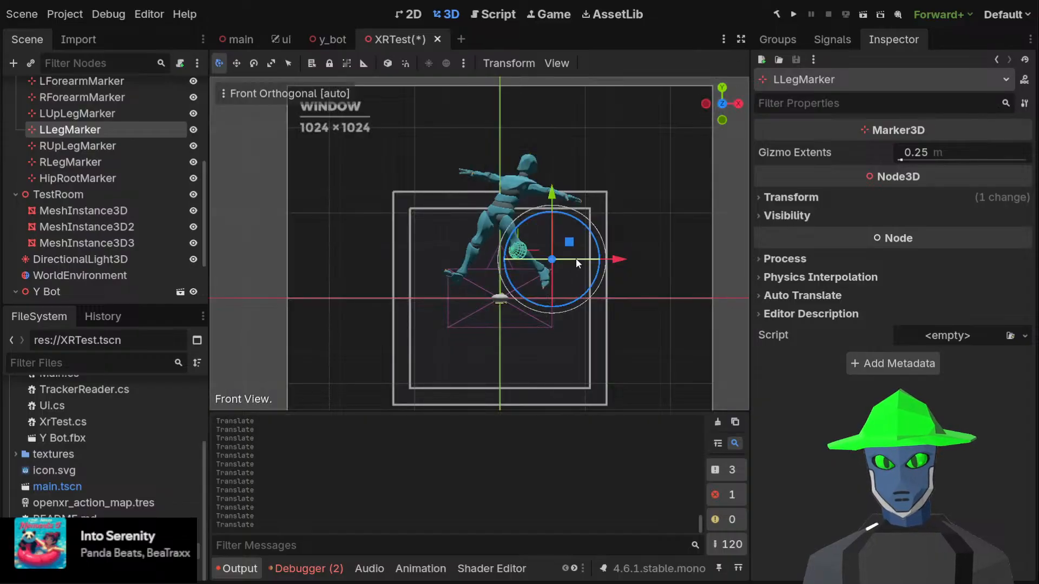
{"action": "scroll", "coordinate": [577, 258], "scroll_direction": "up", "scroll_amount": 5}
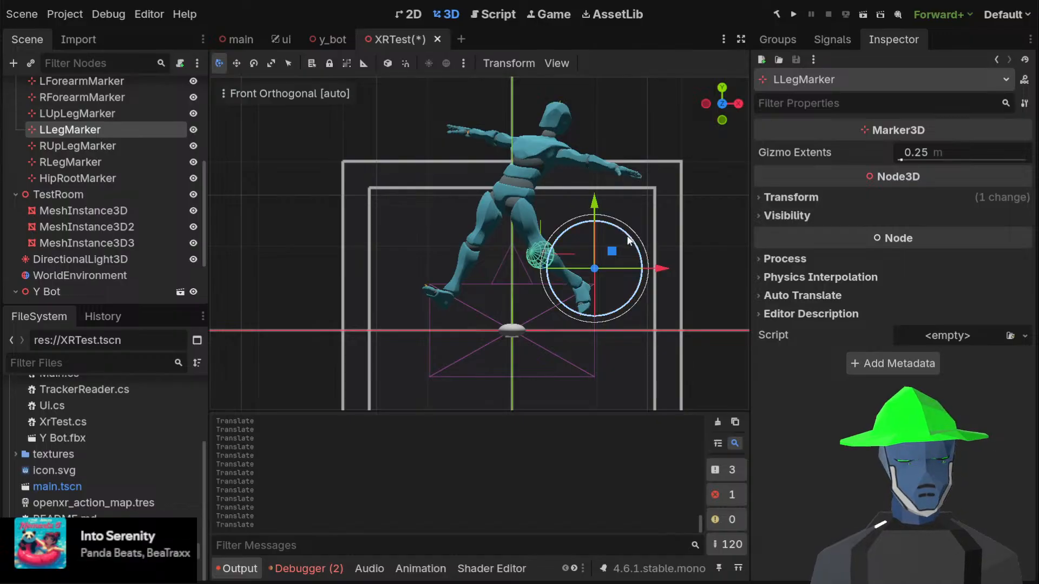
{"action": "left_click_drag", "start_coordinate": [612, 253], "coordinate": [594, 277]}
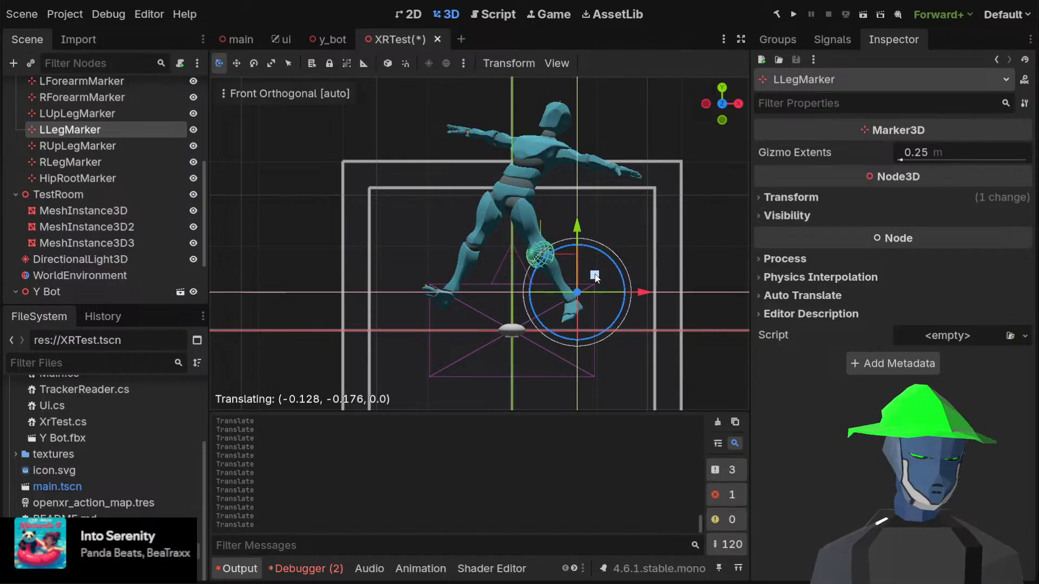
{"action": "mouse_move", "coordinate": [594, 277]}
{"action": "left_mouse_down"}
{"action": "mouse_move", "coordinate": [601, 270]}
{"action": "mouse_move", "coordinate": [559, 277]}
{"action": "mouse_move", "coordinate": [611, 280]}
{"action": "mouse_move", "coordinate": [560, 295]}
{"action": "mouse_move", "coordinate": [615, 269]}
{"action": "mouse_move", "coordinate": [611, 226]}
{"action": "mouse_move", "coordinate": [587, 296]}
{"action": "mouse_move", "coordinate": [599, 266]}
{"action": "left_mouse_up"}
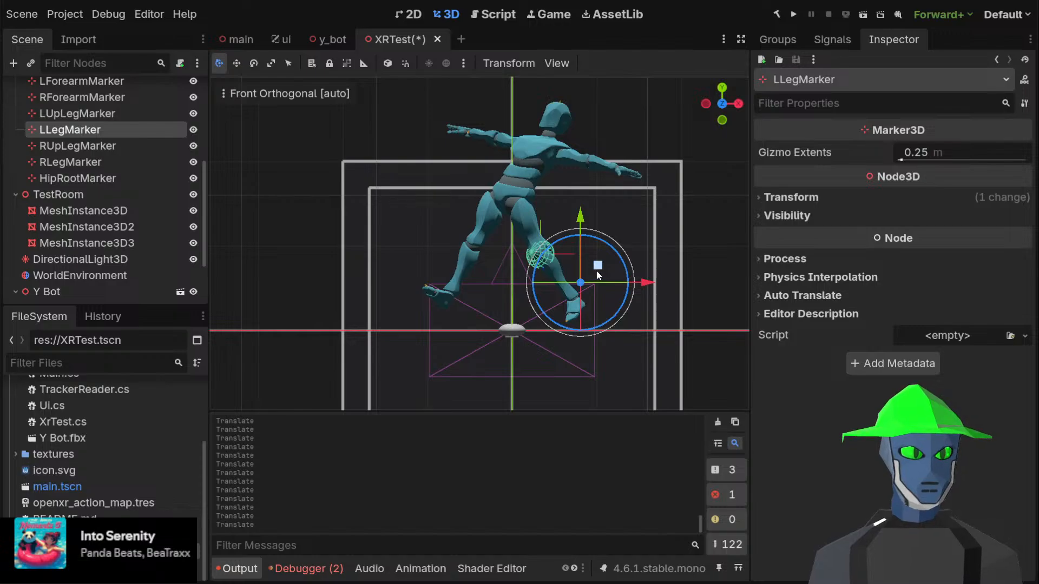
Reposition LUpLegMarker toward the character's left side in the front view and lower it to about shin height
{"action": "mouse_move", "coordinate": [602, 269]}
{"action": "left_mouse_down"}
{"action": "mouse_move", "coordinate": [601, 246]}
{"action": "mouse_move", "coordinate": [576, 267]}
{"action": "mouse_move", "coordinate": [579, 281]}
{"action": "mouse_move", "coordinate": [608, 255]}
{"action": "mouse_move", "coordinate": [599, 231]}
{"action": "mouse_move", "coordinate": [605, 239]}
{"action": "mouse_move", "coordinate": [614, 226]}
{"action": "mouse_move", "coordinate": [600, 218]}
{"action": "mouse_move", "coordinate": [588, 240]}
{"action": "mouse_move", "coordinate": [584, 217]}
{"action": "mouse_move", "coordinate": [565, 232]}
{"action": "mouse_move", "coordinate": [557, 233]}
{"action": "mouse_move", "coordinate": [573, 217]}
{"action": "mouse_move", "coordinate": [522, 229]}
{"action": "mouse_move", "coordinate": [568, 234]}
{"action": "mouse_move", "coordinate": [534, 244]}
{"action": "mouse_move", "coordinate": [579, 218]}
{"action": "mouse_move", "coordinate": [524, 252]}
{"action": "mouse_move", "coordinate": [599, 213]}
{"action": "mouse_move", "coordinate": [576, 231]}
{"action": "left_mouse_up"}
{"action": "left_click", "coordinate": [114, 113]}
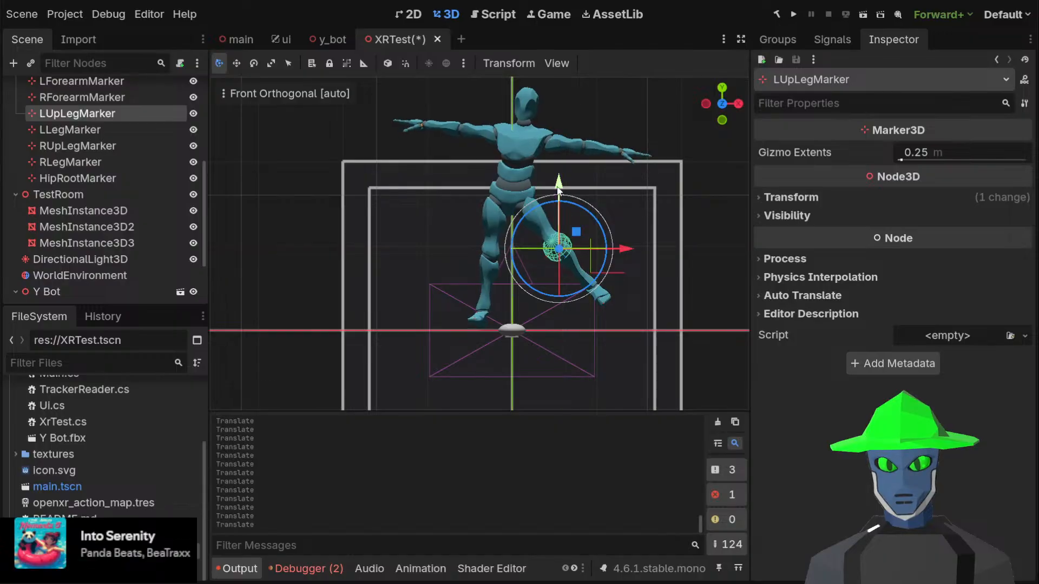
{"action": "mouse_move", "coordinate": [559, 187]}
{"action": "left_mouse_down"}
{"action": "mouse_move", "coordinate": [560, 144]}
{"action": "mouse_move", "coordinate": [561, 213]}
{"action": "mouse_move", "coordinate": [563, 52]}
{"action": "mouse_move", "coordinate": [560, 172]}
{"action": "mouse_move", "coordinate": [531, 64]}
{"action": "mouse_move", "coordinate": [406, 144]}
{"action": "mouse_move", "coordinate": [457, 229]}
{"action": "mouse_move", "coordinate": [505, 190]}
{"action": "mouse_move", "coordinate": [522, 151]}
{"action": "mouse_move", "coordinate": [517, 226]}
{"action": "left_mouse_up"}
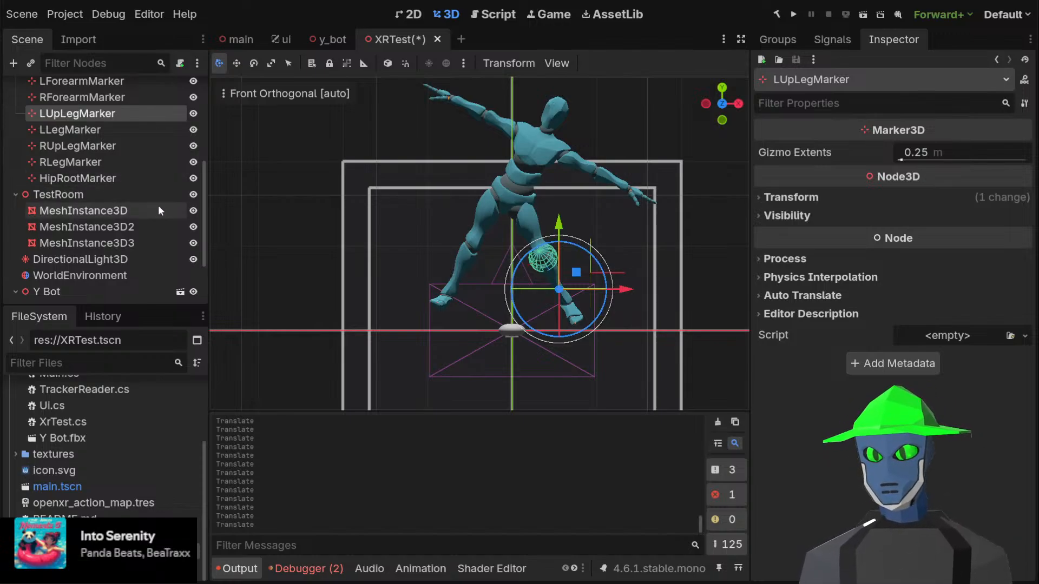
Create a JointLimits folder in the project root and save the first CCDIK3D chain's left knee joint limitation as kneeLimit.tres
{"action": "scroll", "coordinate": [128, 237], "scroll_direction": "down", "scroll_amount": 1}
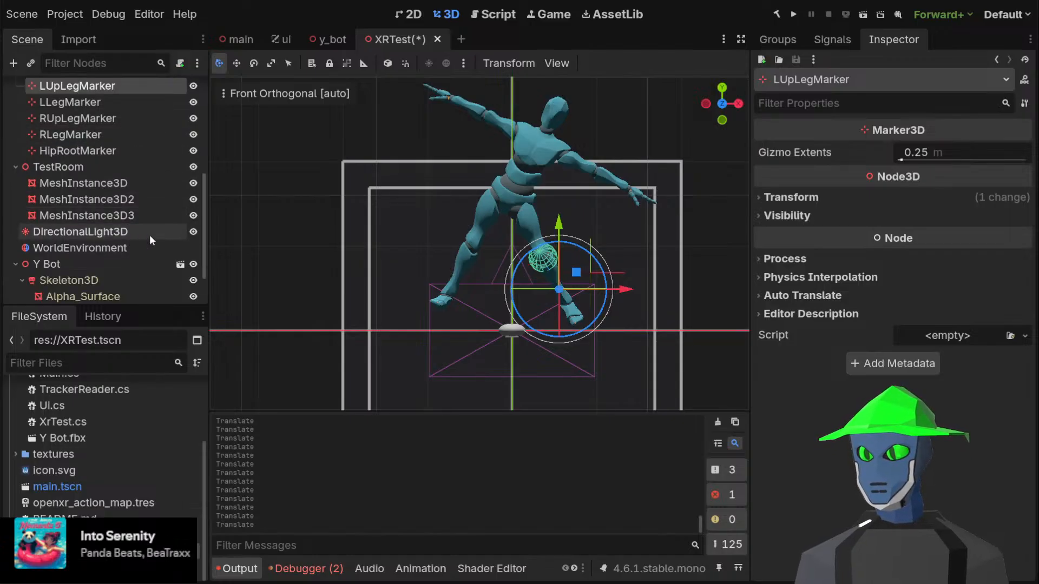
{"action": "scroll", "coordinate": [149, 240], "scroll_direction": "down", "scroll_amount": 1}
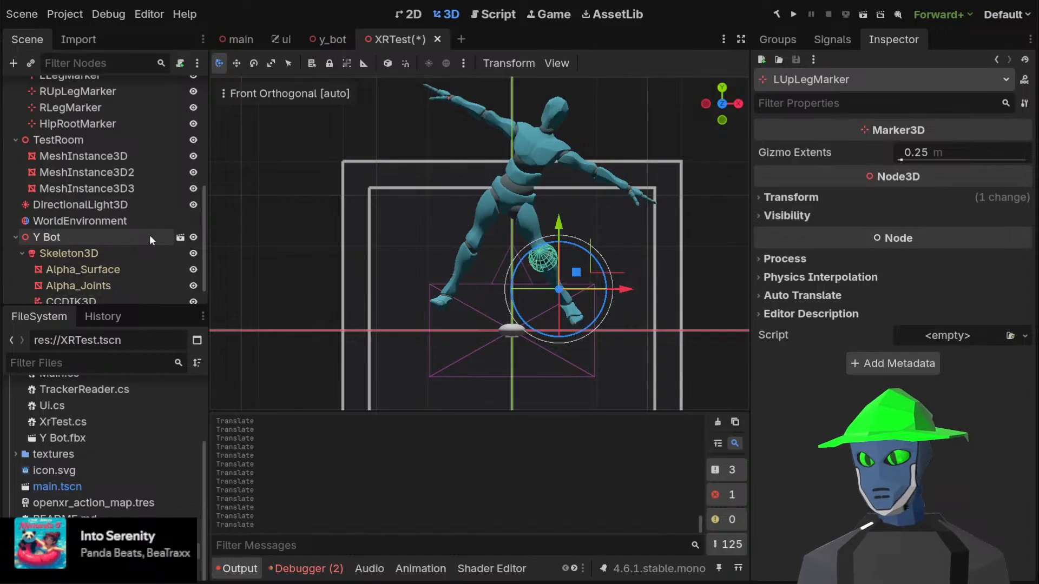
{"action": "scroll", "coordinate": [149, 235], "scroll_direction": "down", "scroll_amount": 2}
{"action": "left_click", "coordinate": [92, 275]}
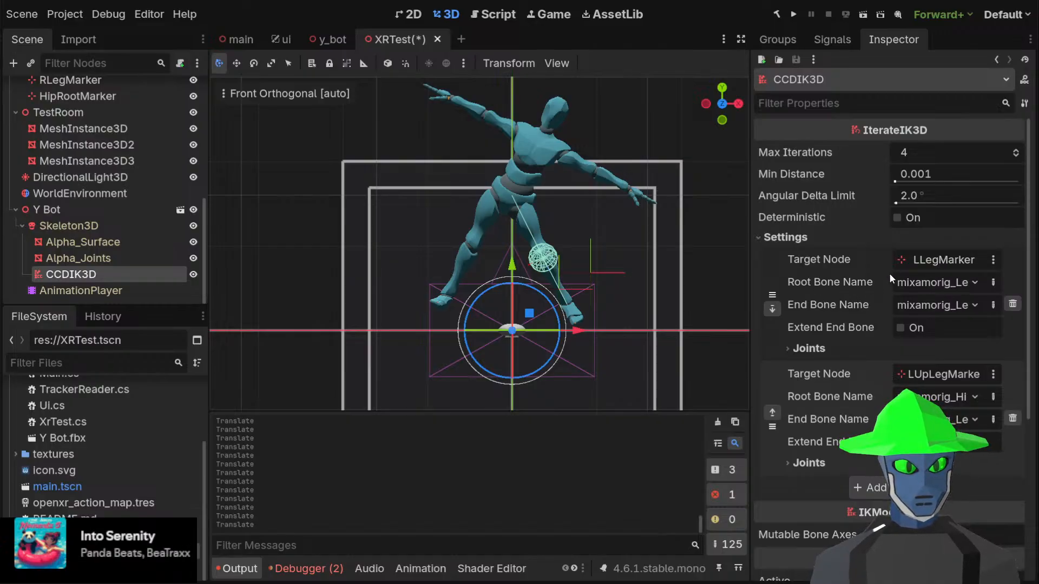
{"action": "left_click", "coordinate": [809, 349]}
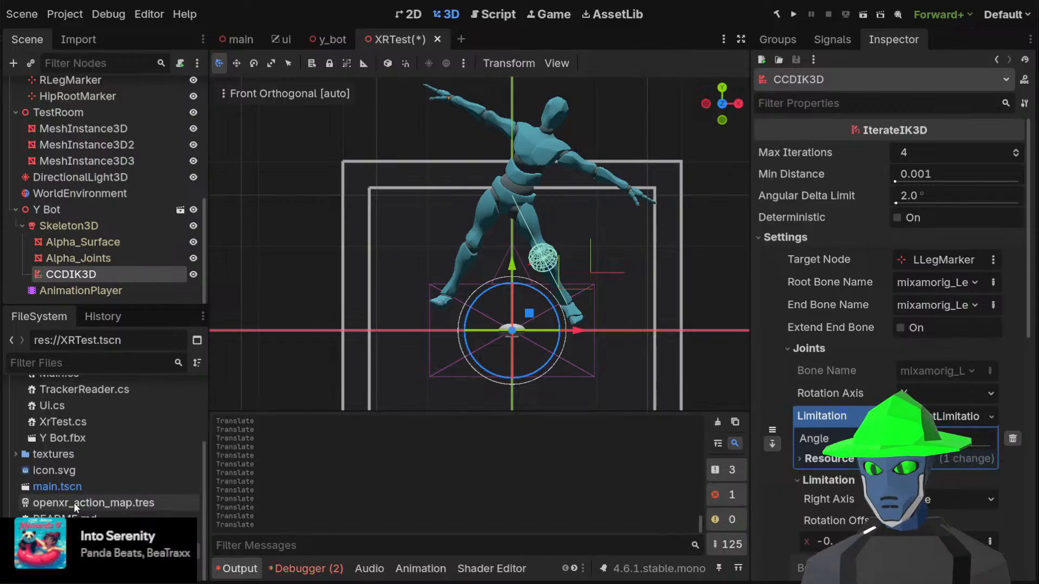
{"action": "scroll", "coordinate": [74, 502], "scroll_direction": "up", "scroll_amount": 3}
{"action": "left_click", "coordinate": [17, 437]}
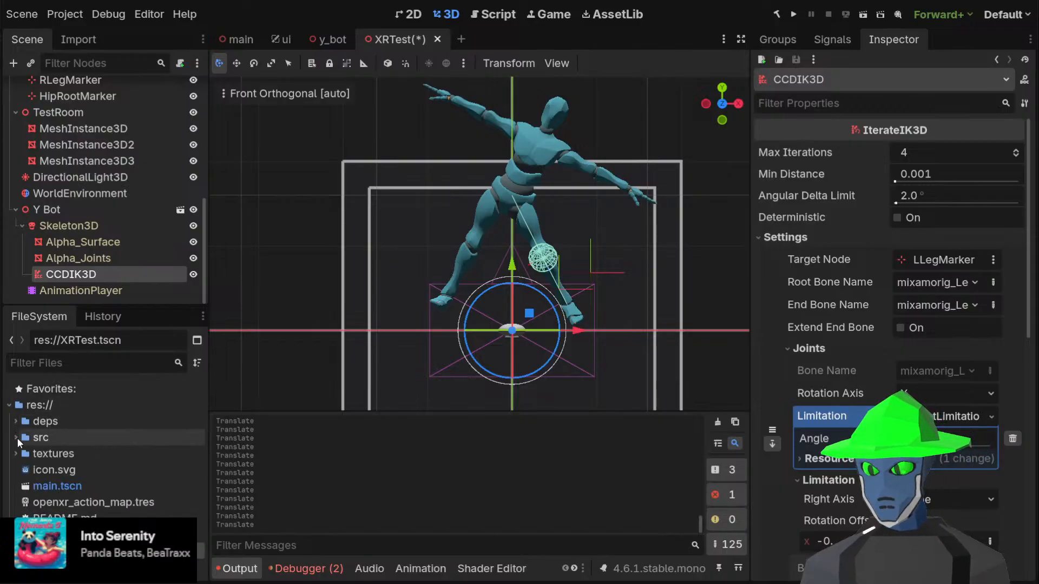
{"action": "left_click", "coordinate": [81, 389]}
{"action": "left_click", "coordinate": [58, 405]}
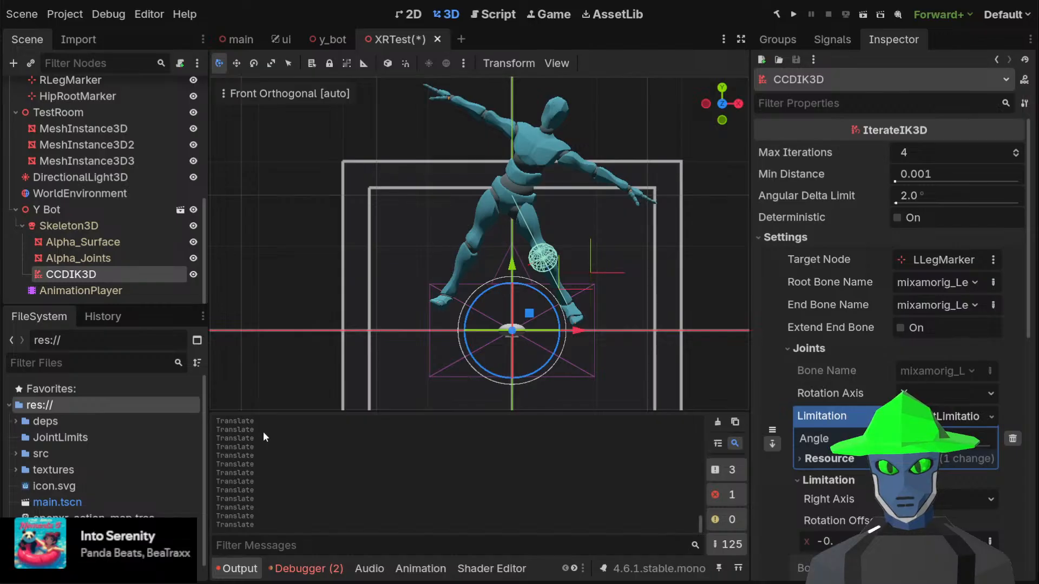
{"action": "key", "text": "Return"}
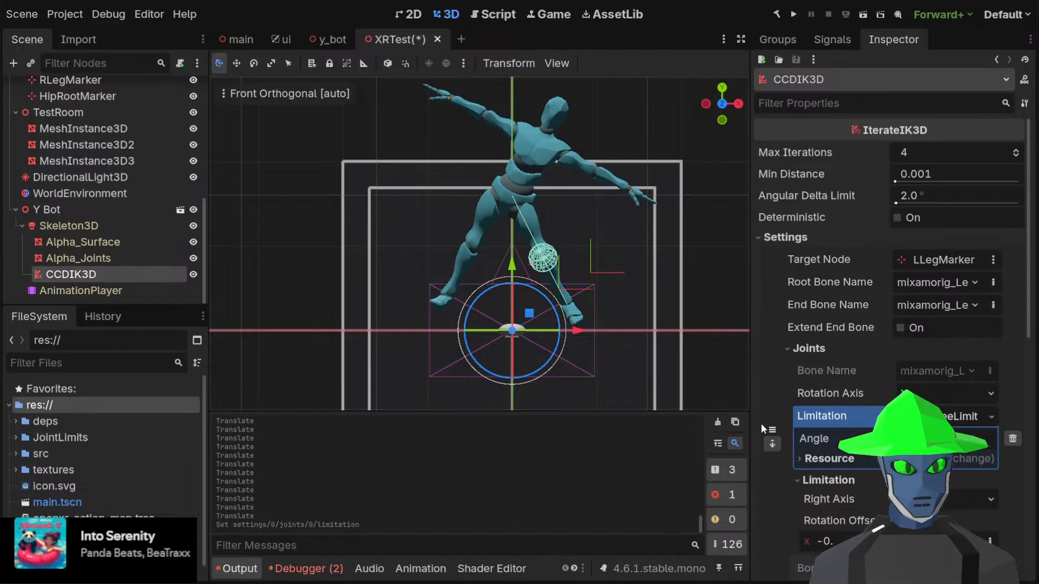
{"action": "left_click", "coordinate": [788, 349]}
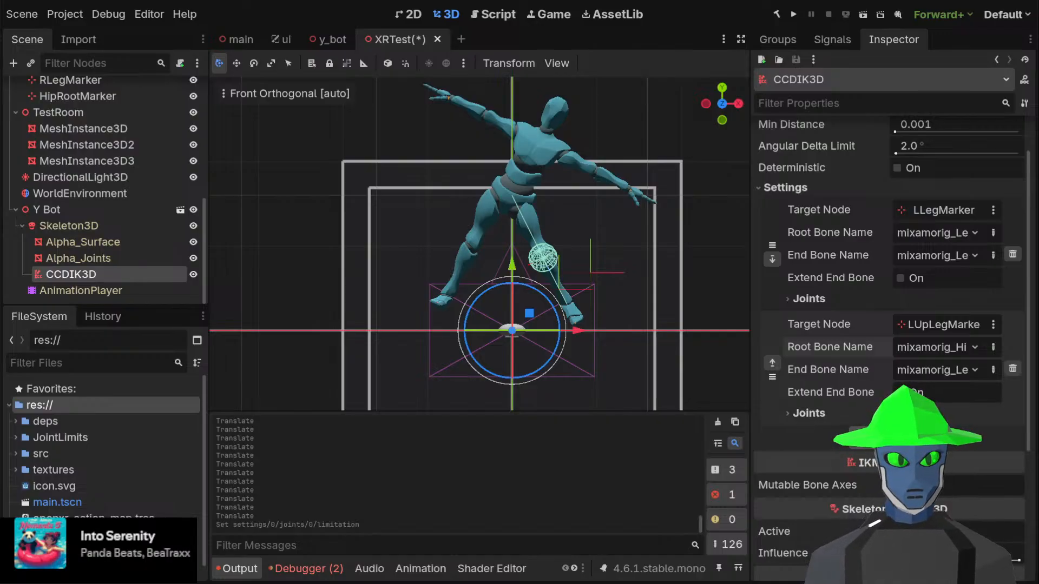
Add a third CCDIK3D chain targeting RLegMarker, with root bone mixamorig_RightUpLeg and end bone mixamorig_RightLeg
{"action": "left_click", "coordinate": [807, 436]}
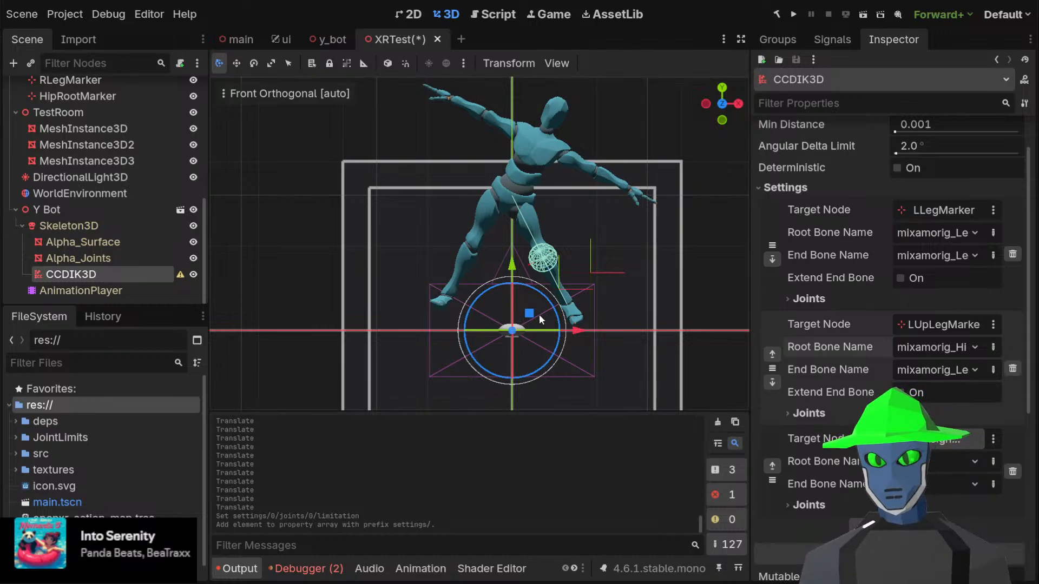
{"action": "left_click", "coordinate": [489, 468]}
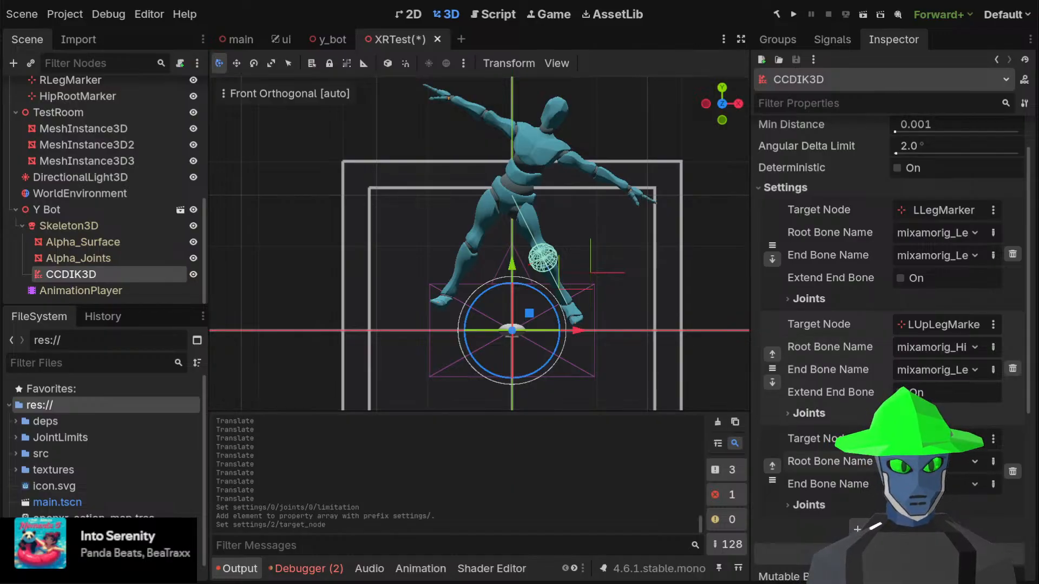
{"action": "left_click", "coordinate": [952, 508]}
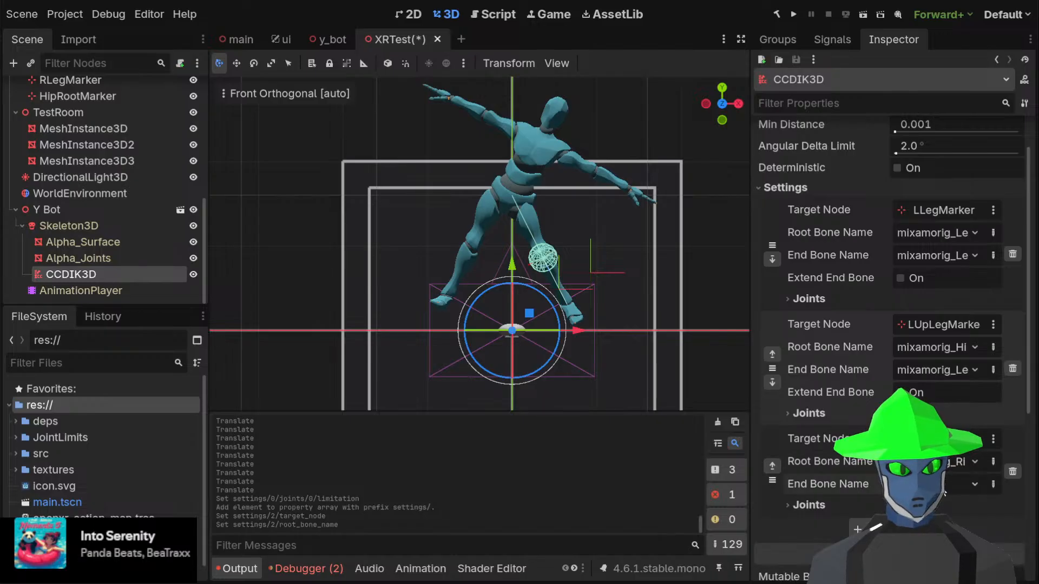
{"action": "left_click", "coordinate": [976, 484]}
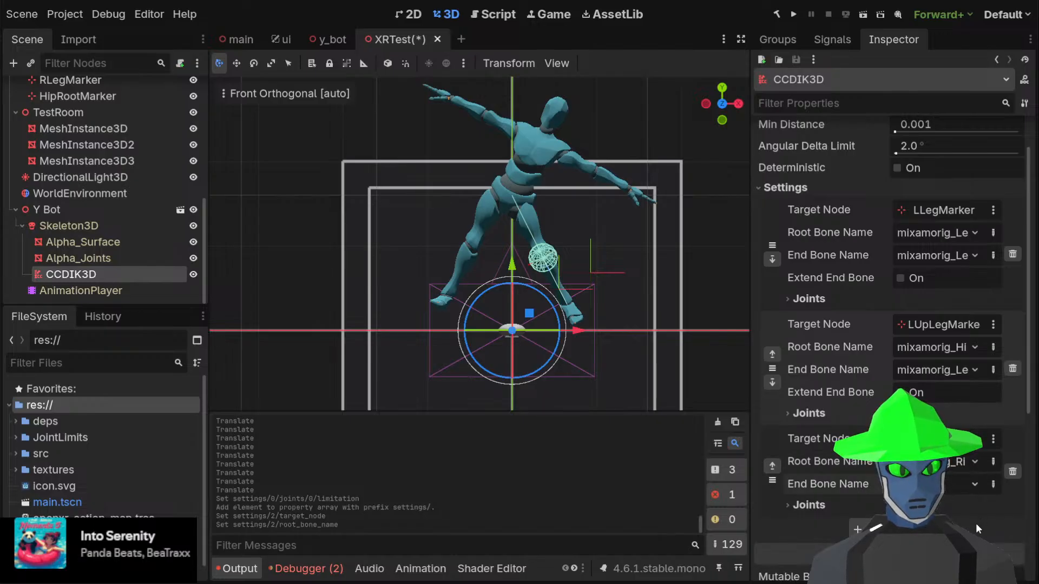
{"action": "left_click", "coordinate": [975, 524]}
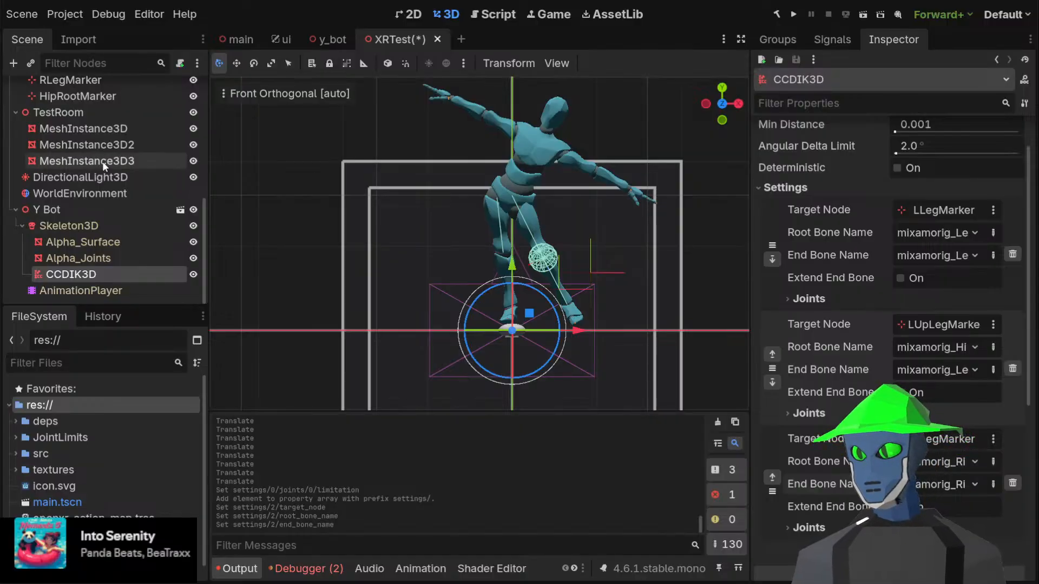
{"action": "scroll", "coordinate": [108, 163], "scroll_direction": "up", "scroll_amount": 3}
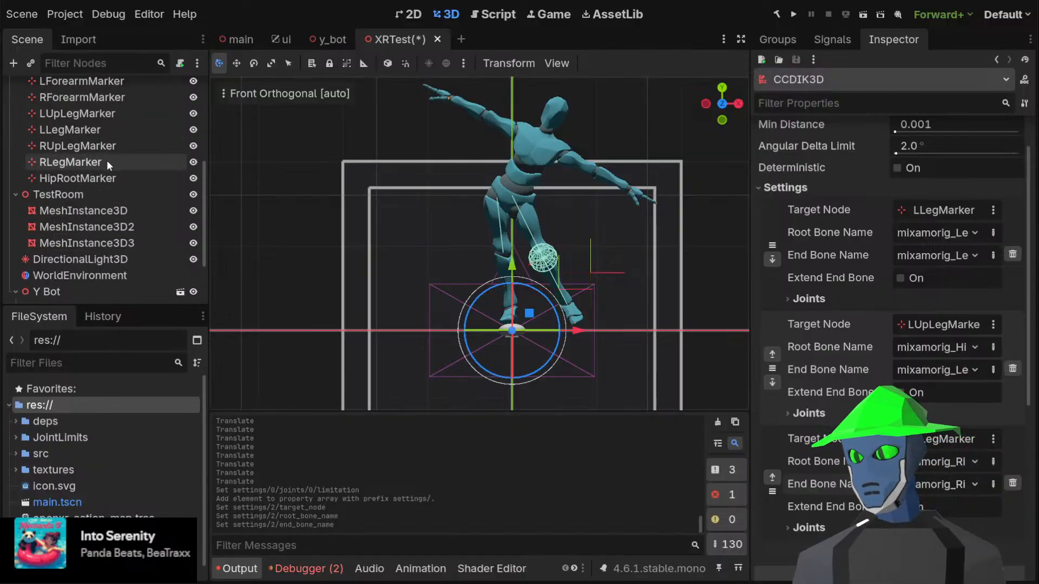
Assign kneeLimit.tres as the limitation of the first joint in the RLegMarker chain
{"action": "left_click", "coordinate": [807, 527]}
{"action": "scroll", "coordinate": [806, 528], "scroll_direction": "down", "scroll_amount": 2}
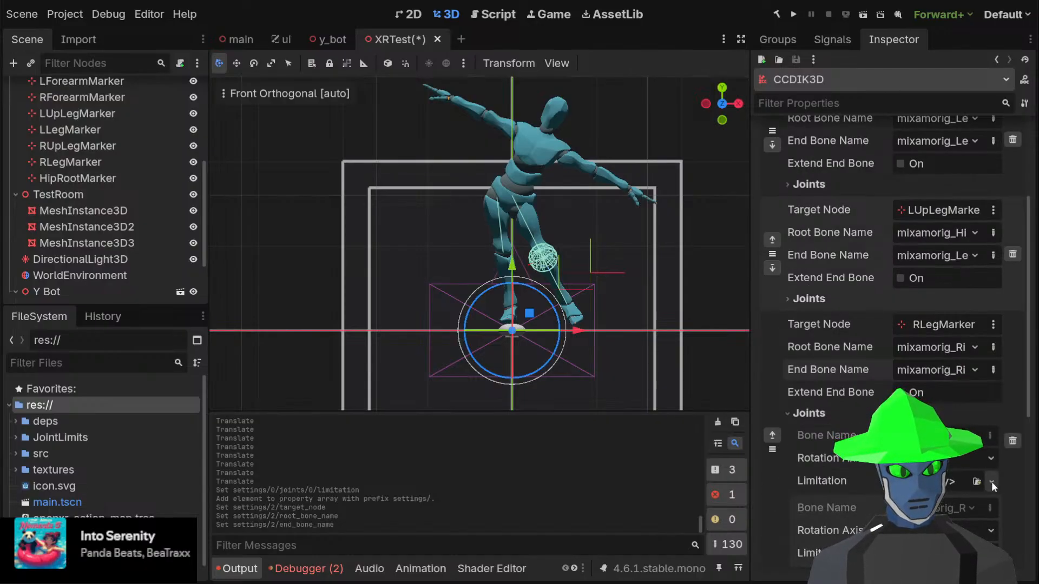
{"action": "left_click", "coordinate": [423, 170]}
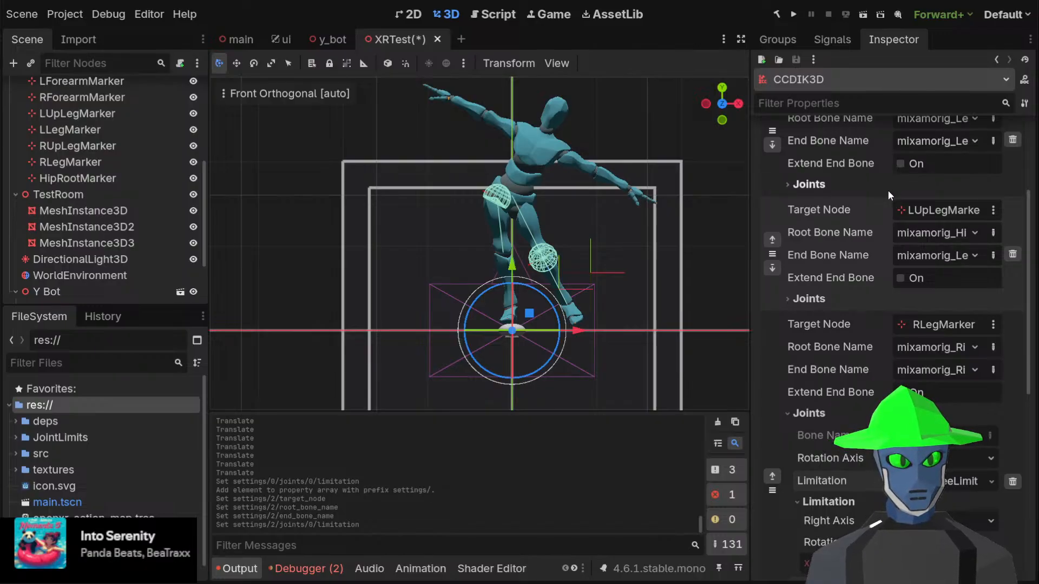
Set the RLegMarker chain's root bone to mixamorig_RightLeg and its end bone to mixamorig_RightFoot, then collapse its joint settings
{"action": "scroll", "coordinate": [887, 191], "scroll_direction": "up", "scroll_amount": 5}
{"action": "left_click_drag", "start_coordinate": [751, 287], "coordinate": [629, 293]}
{"action": "scroll", "coordinate": [794, 316], "scroll_direction": "down", "scroll_amount": 3}
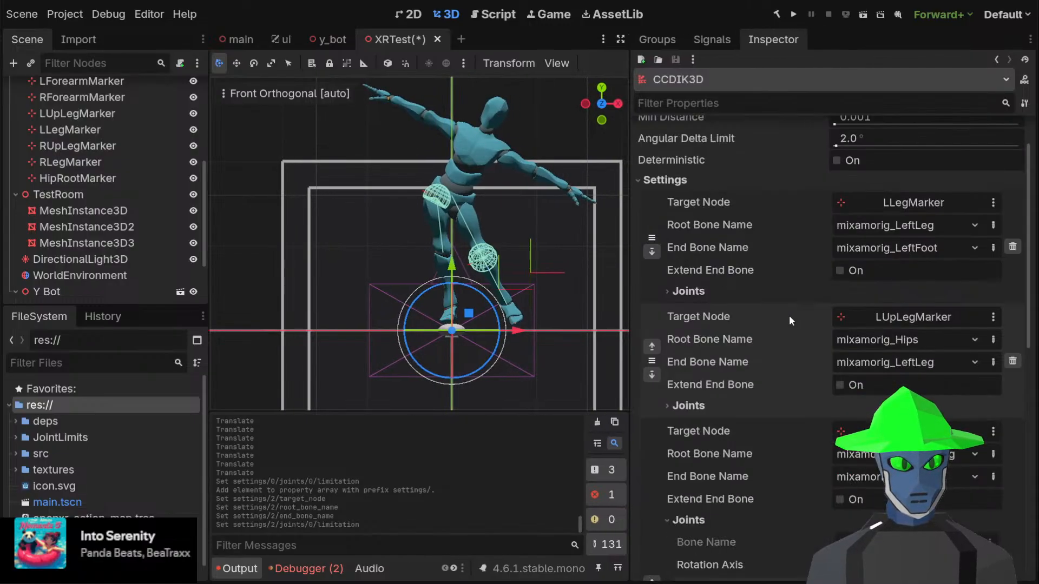
{"action": "scroll", "coordinate": [789, 315], "scroll_direction": "down", "scroll_amount": 3}
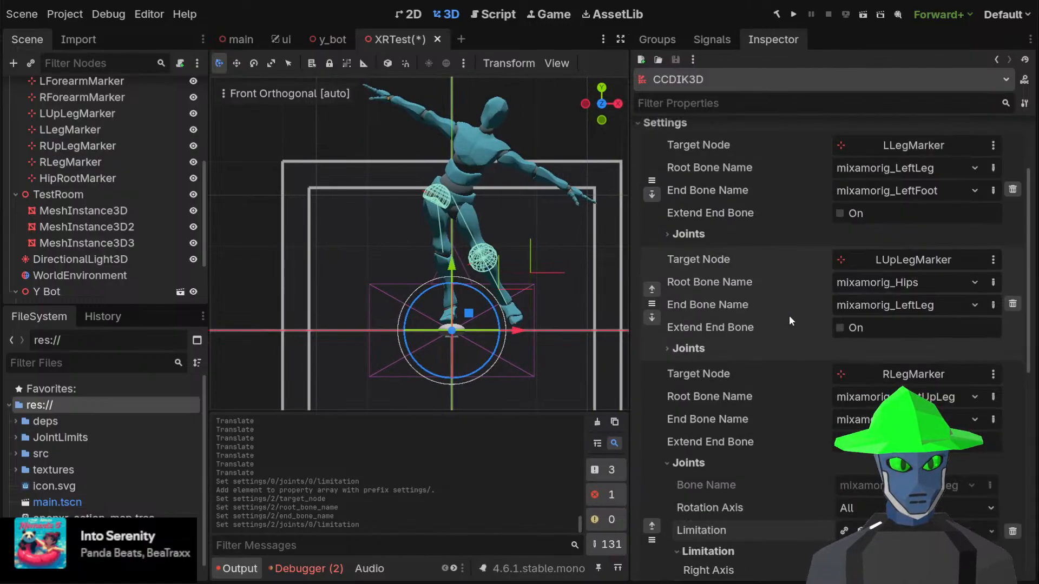
{"action": "scroll", "coordinate": [789, 315], "scroll_direction": "down", "scroll_amount": 5}
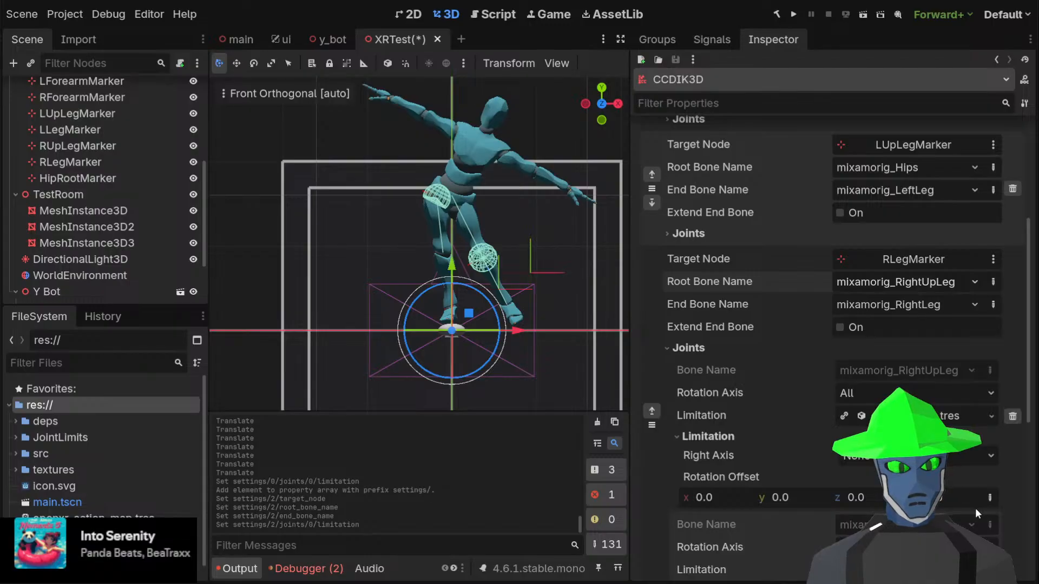
{"action": "left_click", "coordinate": [959, 519]}
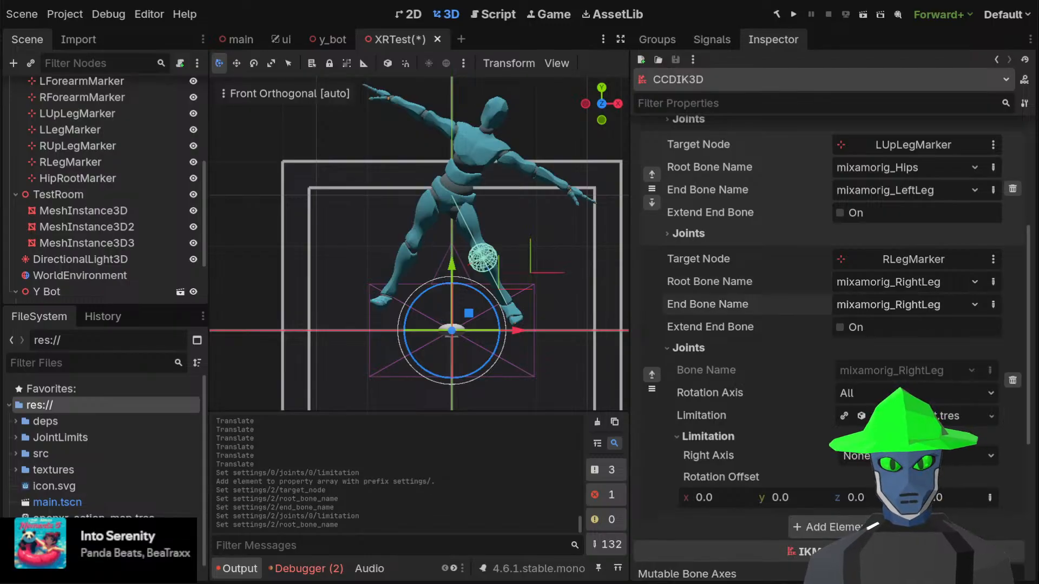
{"action": "left_click", "coordinate": [955, 462]}
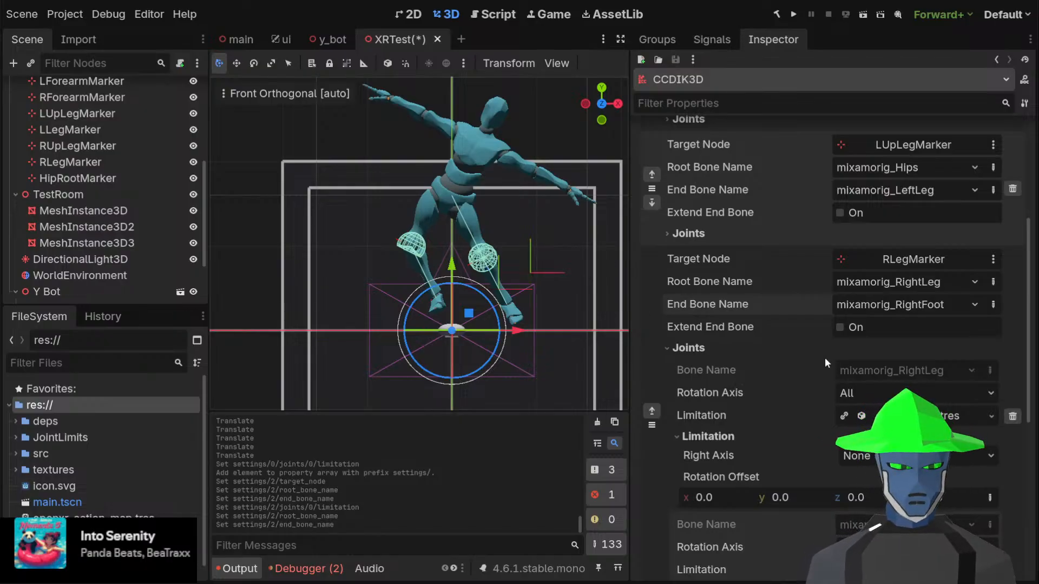
{"action": "scroll", "coordinate": [665, 306], "scroll_direction": "down", "scroll_amount": 3}
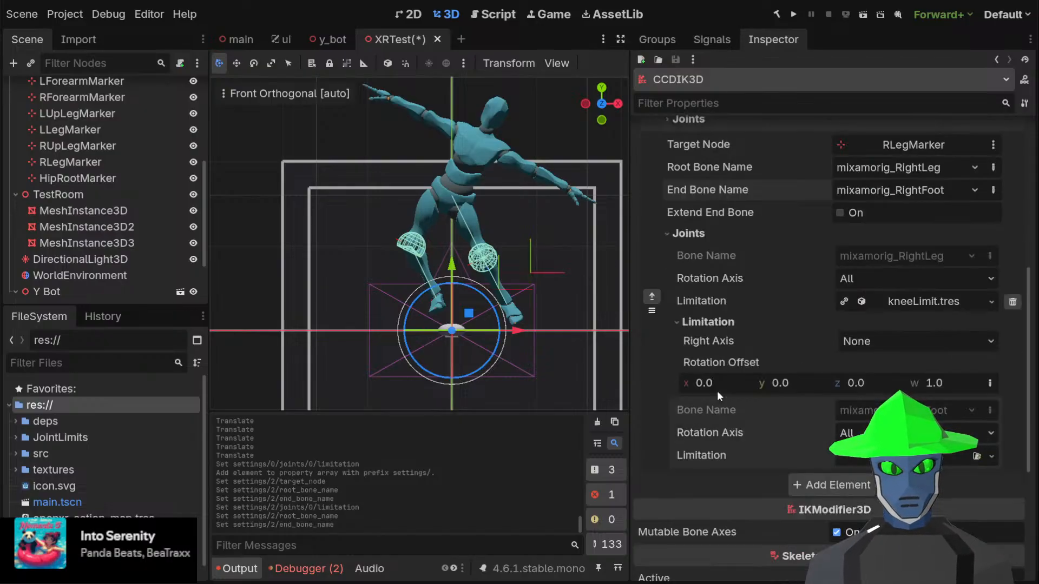
{"action": "left_click", "coordinate": [677, 323]}
{"action": "scroll", "coordinate": [726, 322], "scroll_direction": "up", "scroll_amount": 3}
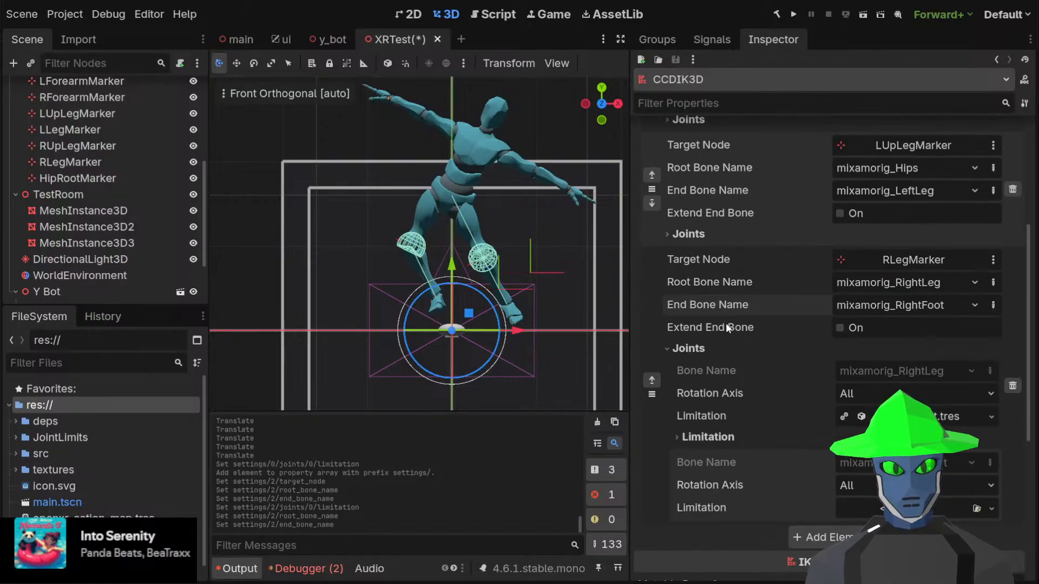
{"action": "left_click", "coordinate": [667, 349]}
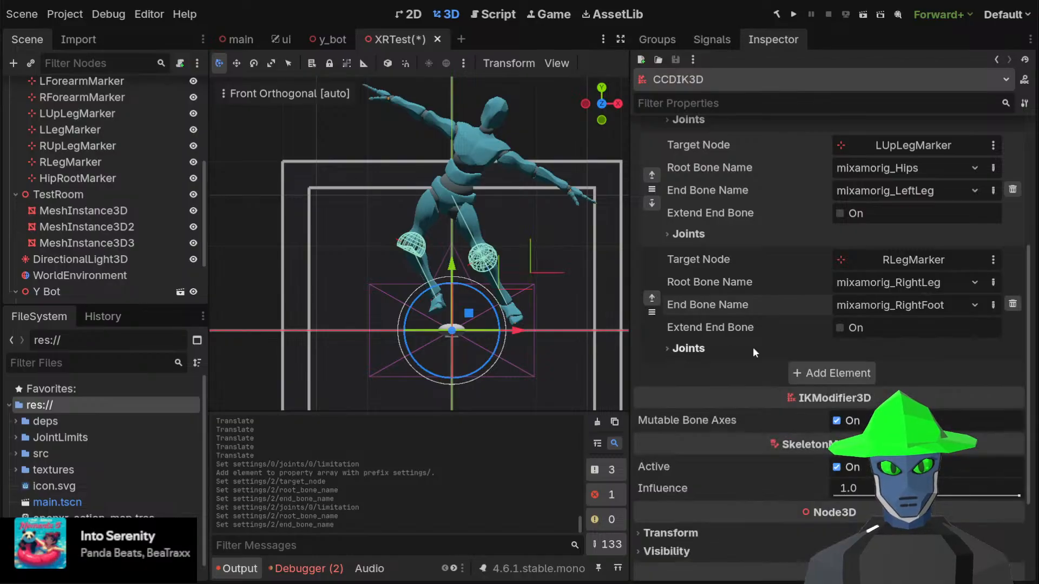
Add a fourth CCDIK3D chain and assign a marker as its target node
{"action": "scroll", "coordinate": [757, 345], "scroll_direction": "up", "scroll_amount": 3}
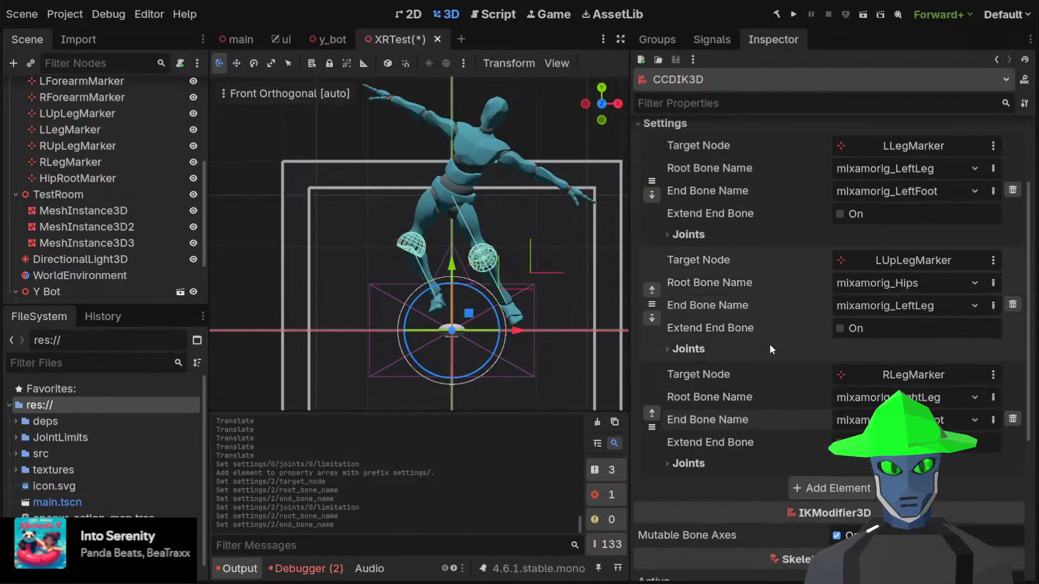
{"action": "left_click", "coordinate": [828, 489]}
{"action": "scroll", "coordinate": [769, 390], "scroll_direction": "down", "scroll_amount": 2}
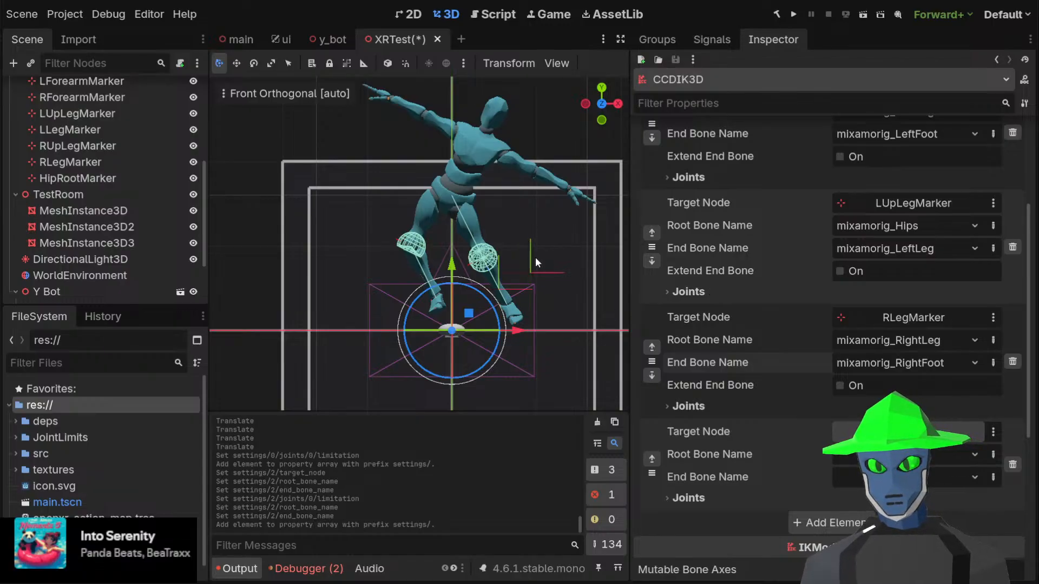
{"action": "double_click", "coordinate": [485, 461]}
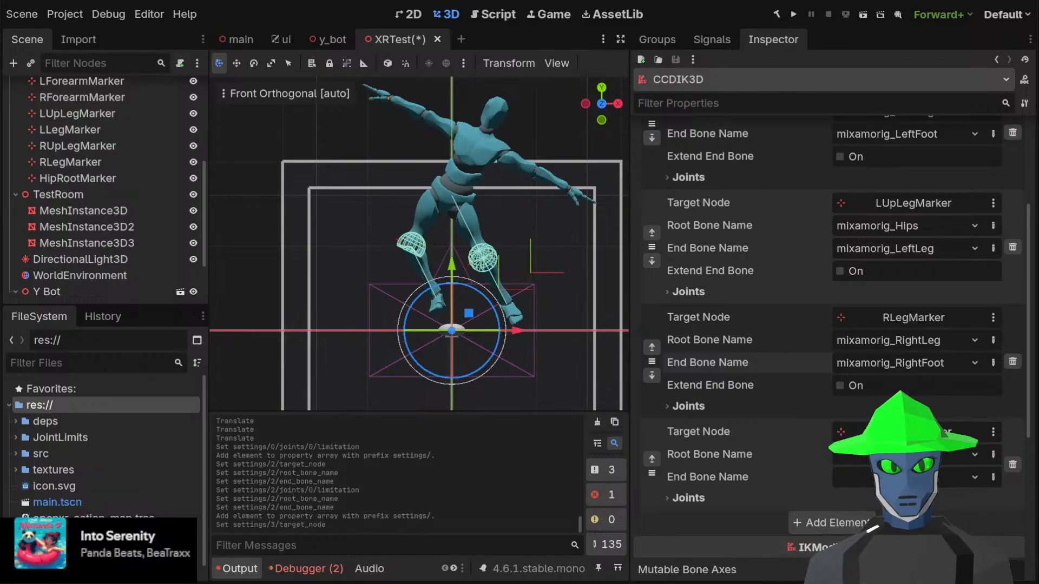
Assign the root and end bones of the RUpLegMarker chain in the CCDIK3D settings
{"action": "left_click", "coordinate": [953, 41]}
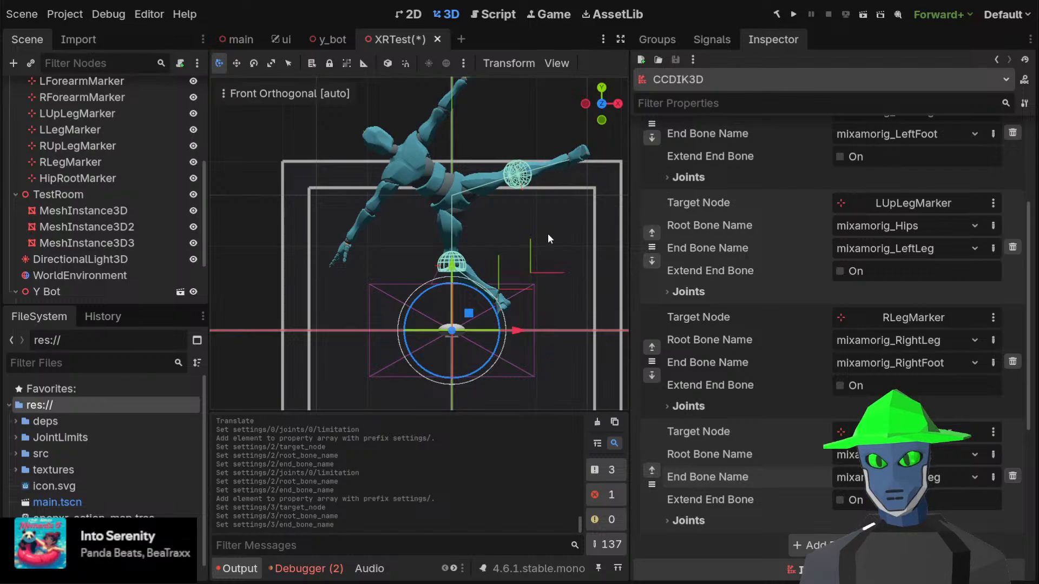
Place RUpLegMarker at the right knee and RLegMarker near the right foot in the front view
{"action": "left_click", "coordinate": [119, 157]}
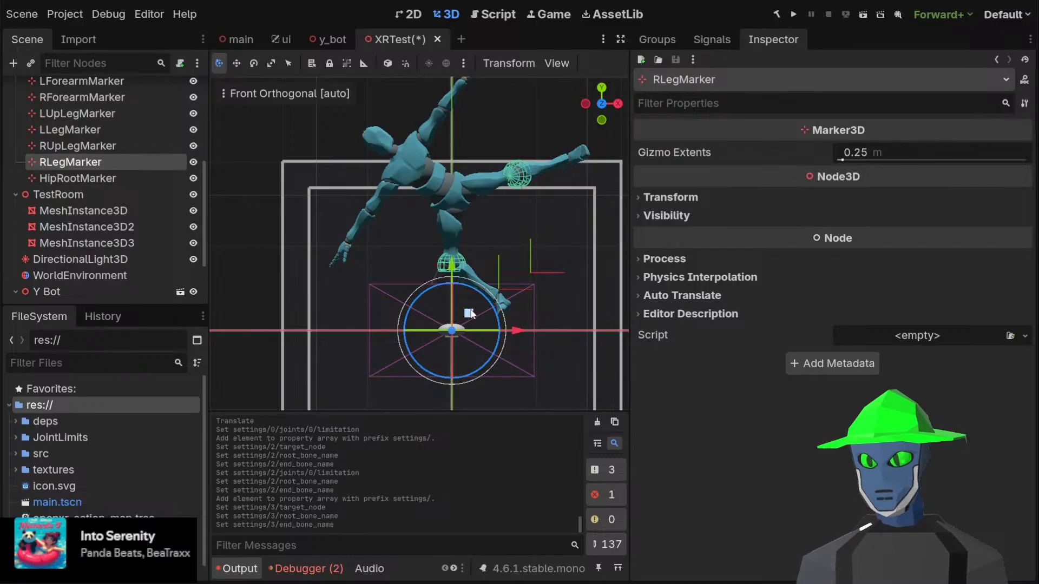
{"action": "mouse_move", "coordinate": [466, 315]}
{"action": "left_mouse_down"}
{"action": "mouse_move", "coordinate": [425, 242]}
{"action": "mouse_move", "coordinate": [437, 301]}
{"action": "mouse_move", "coordinate": [449, 289]}
{"action": "mouse_move", "coordinate": [415, 204]}
{"action": "mouse_move", "coordinate": [410, 225]}
{"action": "mouse_move", "coordinate": [440, 234]}
{"action": "mouse_move", "coordinate": [436, 242]}
{"action": "left_mouse_up"}
{"action": "left_click", "coordinate": [126, 143]}
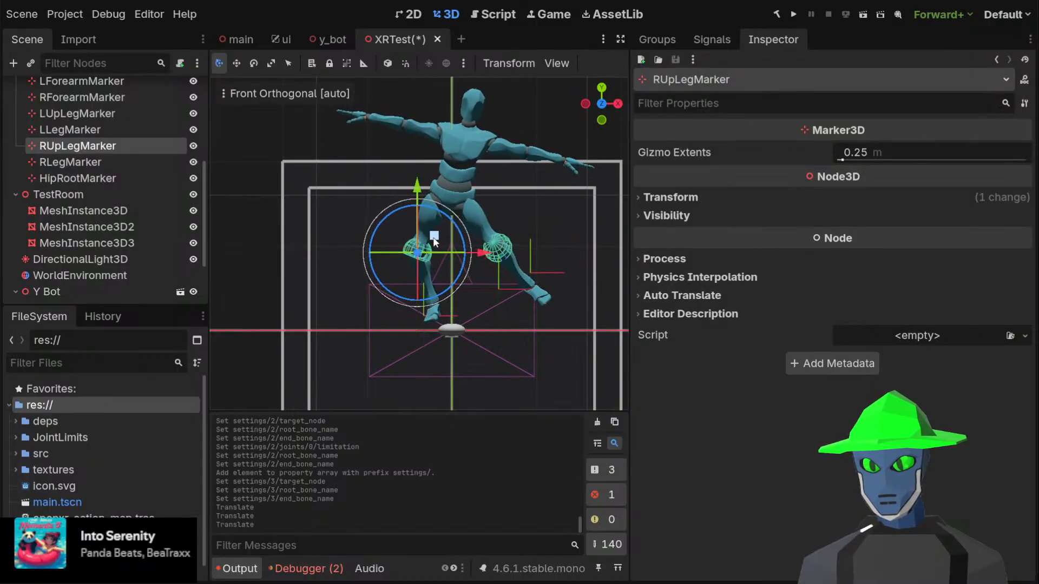
{"action": "left_click", "coordinate": [90, 162]}
{"action": "left_click_drag", "start_coordinate": [440, 298], "coordinate": [421, 274]}
Shift RLegMarker in depth along its Z axis to test how the right knee bends
{"action": "middle_click_drag", "start_coordinate": [482, 226], "coordinate": [305, 307]}
{"action": "left_click_drag", "start_coordinate": [269, 324], "coordinate": [295, 270]}
{"action": "middle_click_drag", "start_coordinate": [295, 271], "coordinate": [602, 274]}
{"action": "mouse_move", "coordinate": [566, 333]}
{"action": "left_mouse_down"}
{"action": "mouse_move", "coordinate": [455, 276]}
{"action": "mouse_move", "coordinate": [554, 290]}
{"action": "mouse_move", "coordinate": [671, 197]}
{"action": "mouse_move", "coordinate": [504, 240]}
{"action": "mouse_move", "coordinate": [559, 238]}
{"action": "left_mouse_up"}
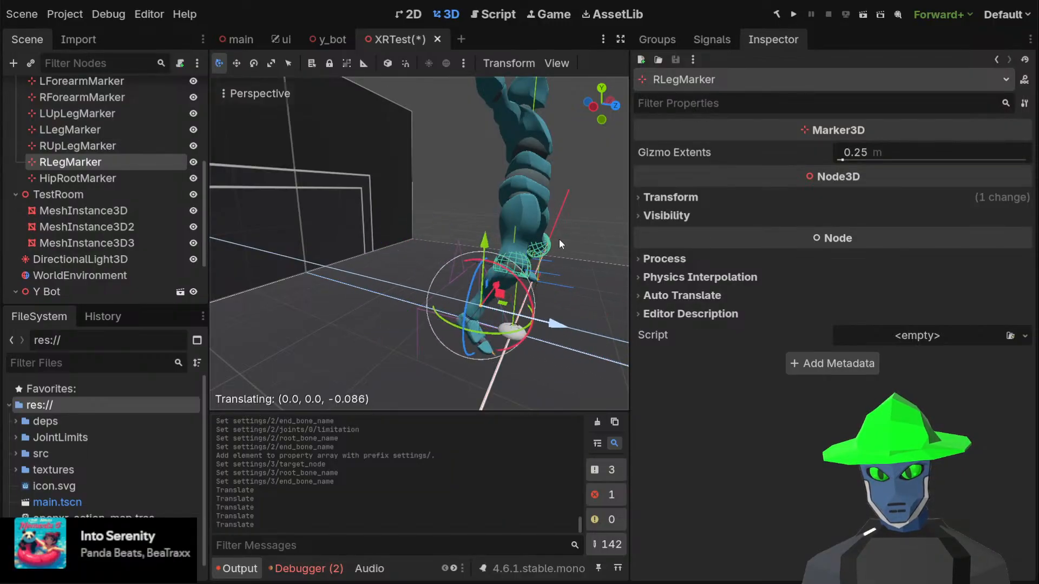
{"action": "middle_click_drag", "start_coordinate": [560, 238], "coordinate": [471, 202]}
{"action": "left_click", "coordinate": [93, 178]}
{"action": "left_click", "coordinate": [116, 161]}
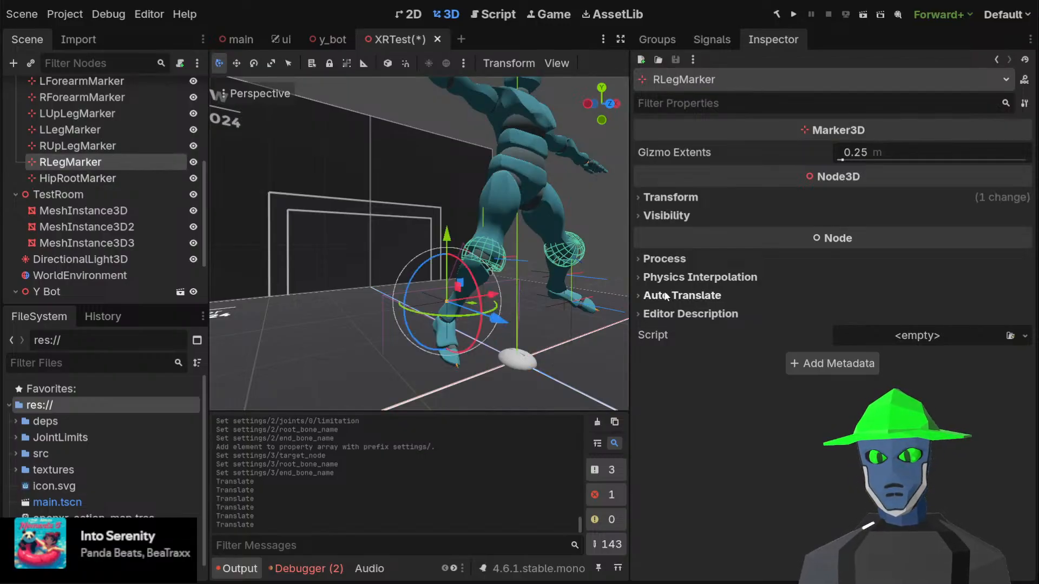
Set the rotation axis of the mixamorig_RightLeg joint in CCDIK3D's RLegMarker chain to X
{"action": "scroll", "coordinate": [72, 284], "scroll_direction": "down", "scroll_amount": 3}
{"action": "left_click", "coordinate": [116, 273]}
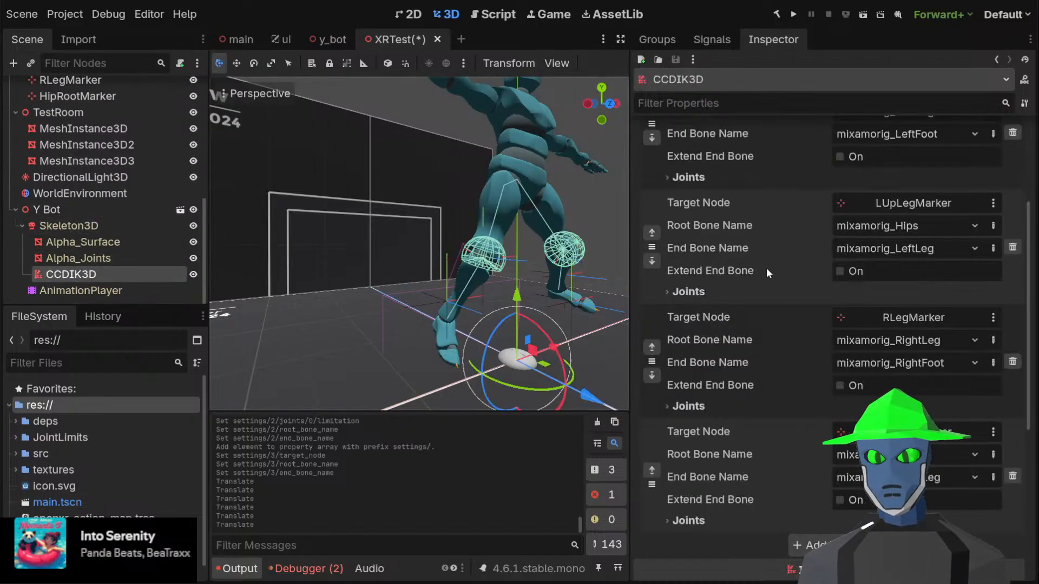
{"action": "left_click", "coordinate": [702, 405]}
{"action": "scroll", "coordinate": [702, 405], "scroll_direction": "down", "scroll_amount": 3}
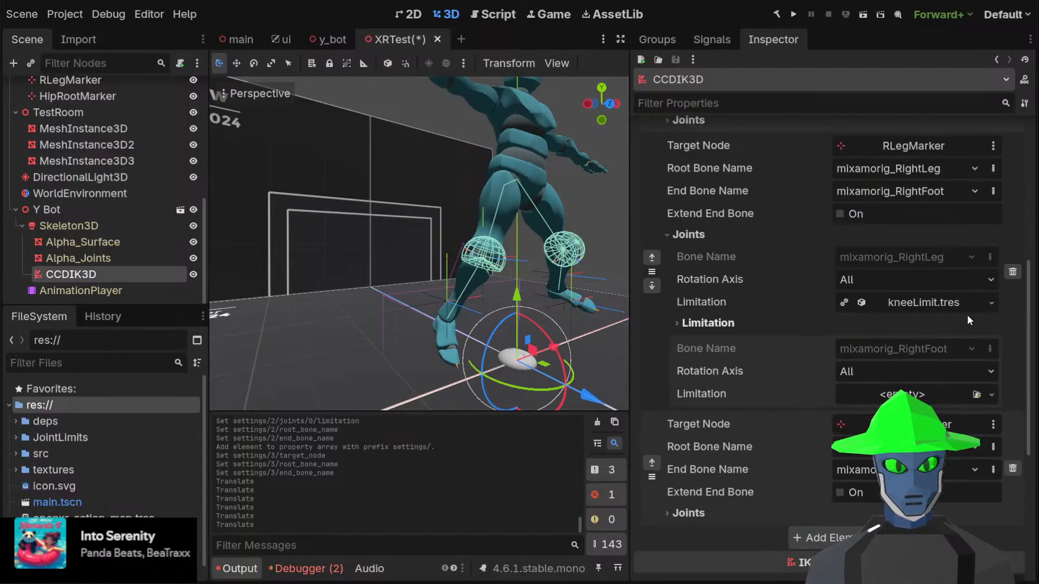
{"action": "left_click", "coordinate": [877, 280]}
{"action": "left_click", "coordinate": [876, 300]}
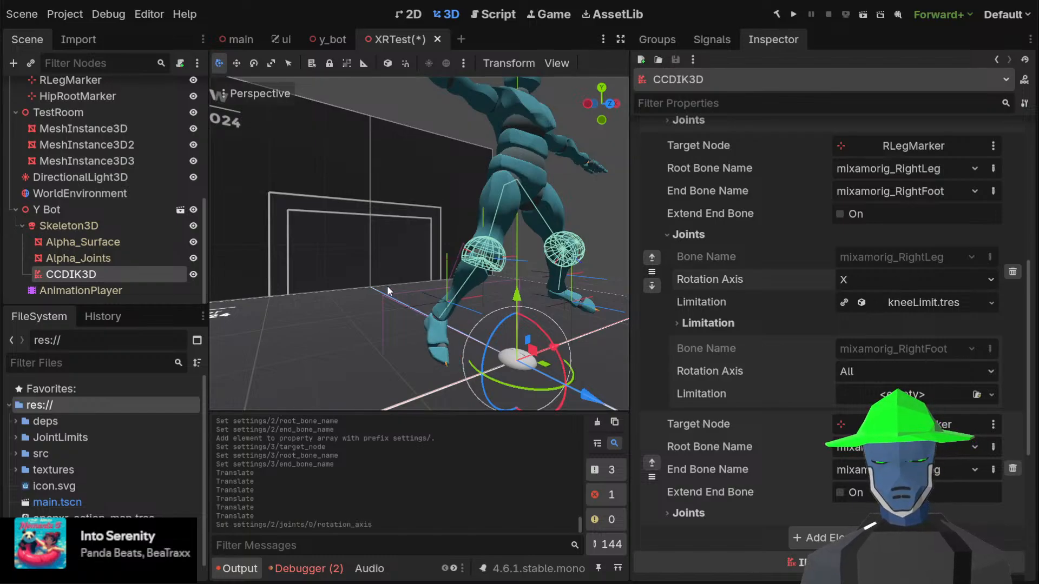
Move RLegMarker along its Z axis to test the right knee with the new rotation axis
{"action": "scroll", "coordinate": [103, 96], "scroll_direction": "up", "scroll_amount": 3}
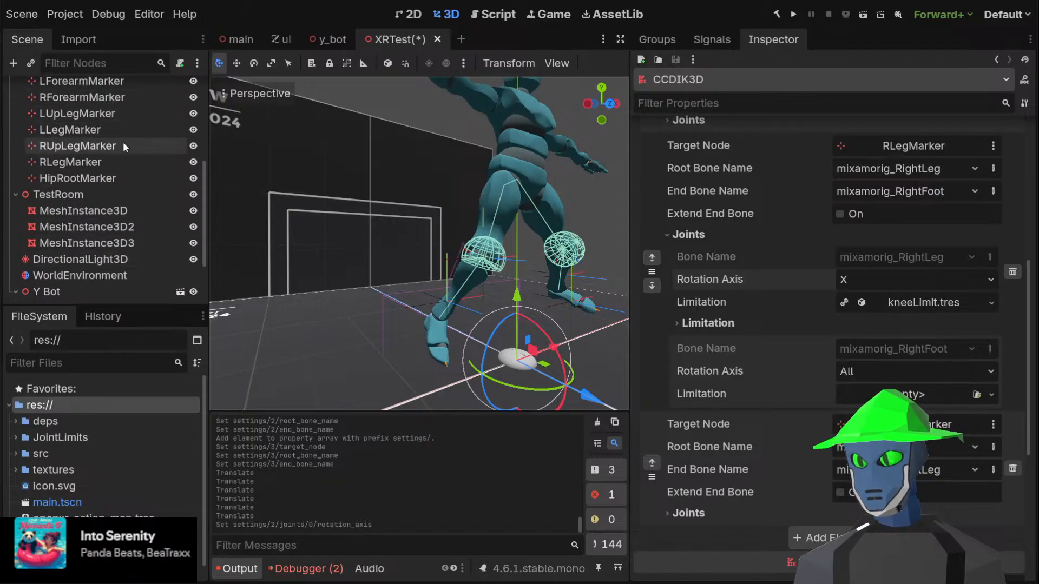
{"action": "left_click", "coordinate": [122, 158]}
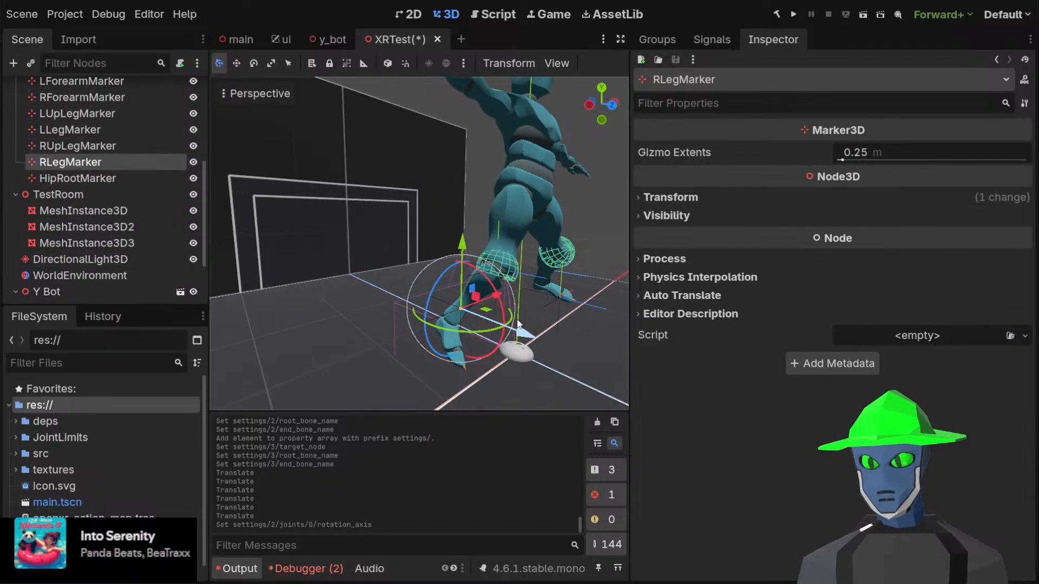
{"action": "mouse_move", "coordinate": [503, 319]}
{"action": "left_mouse_down"}
{"action": "mouse_move", "coordinate": [411, 236]}
{"action": "mouse_move", "coordinate": [644, 323]}
{"action": "mouse_move", "coordinate": [699, 196]}
{"action": "mouse_move", "coordinate": [426, 273]}
{"action": "mouse_move", "coordinate": [511, 292]}
{"action": "left_mouse_up"}
Clear the kneeLimit.tres limitation from the mixamorig_RightLeg joint in CCDIK3D
{"action": "scroll", "coordinate": [81, 275], "scroll_direction": "down", "scroll_amount": 3}
{"action": "left_click", "coordinate": [81, 274]}
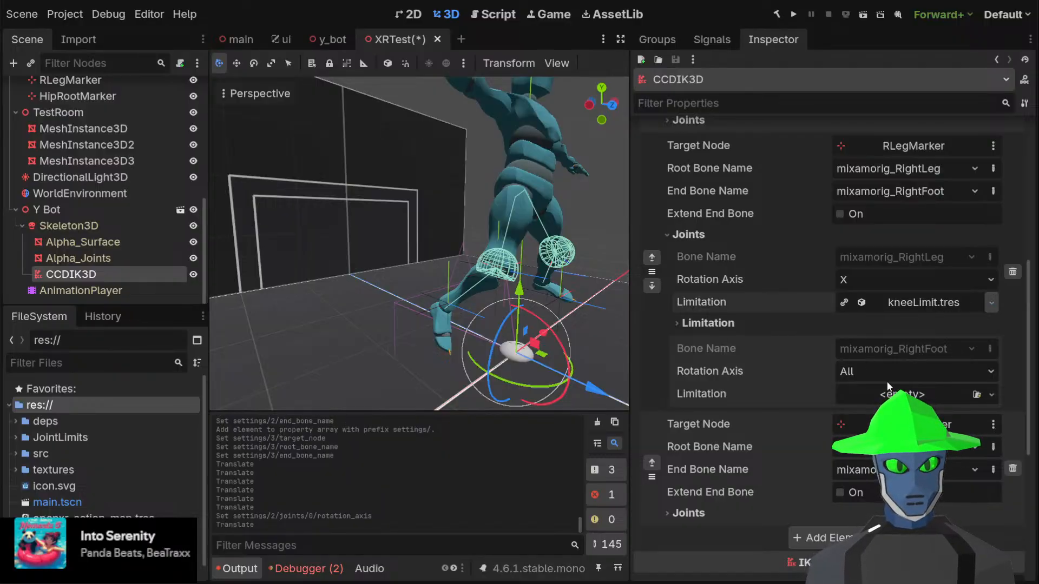
{"action": "left_click", "coordinate": [853, 320]}
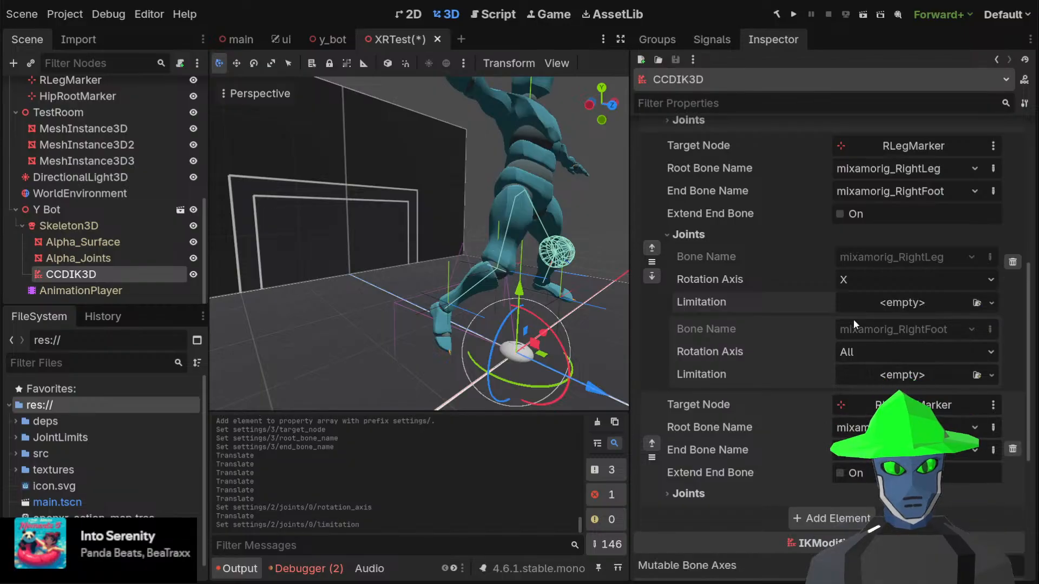
Examine the joint settings of the left leg chains, including the mixamorig_LeftLeg rotation axis and limitation, to compare with the right leg
{"action": "scroll", "coordinate": [802, 307], "scroll_direction": "up", "scroll_amount": 3}
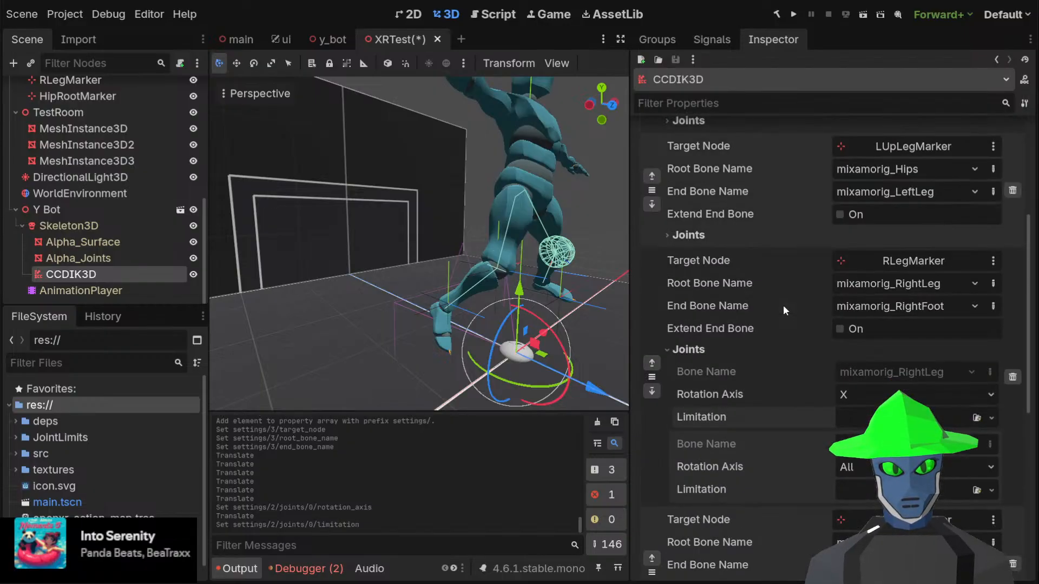
{"action": "middle_click_drag", "start_coordinate": [425, 268], "coordinate": [327, 271]}
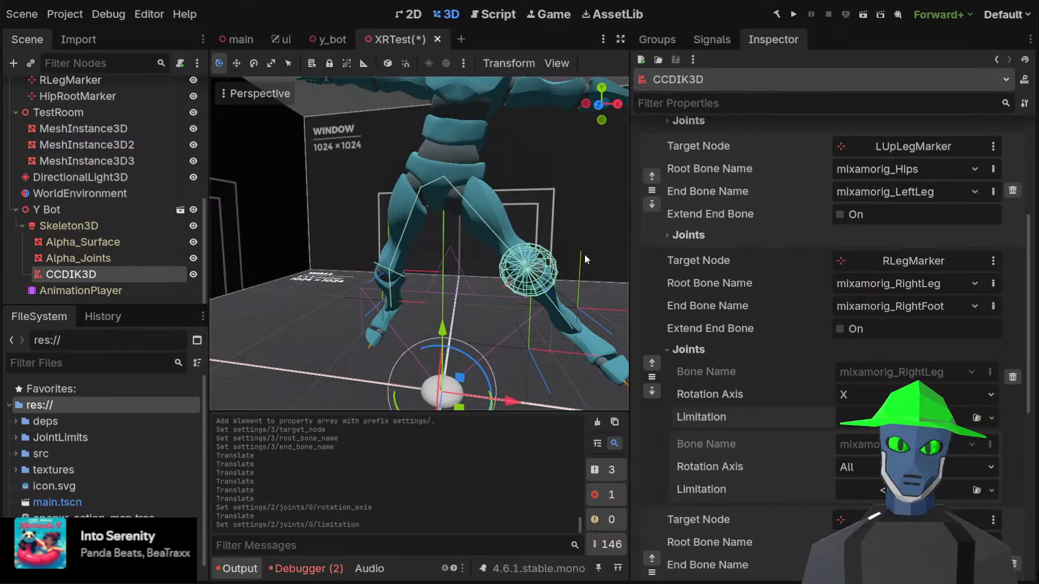
{"action": "left_click", "coordinate": [703, 234]}
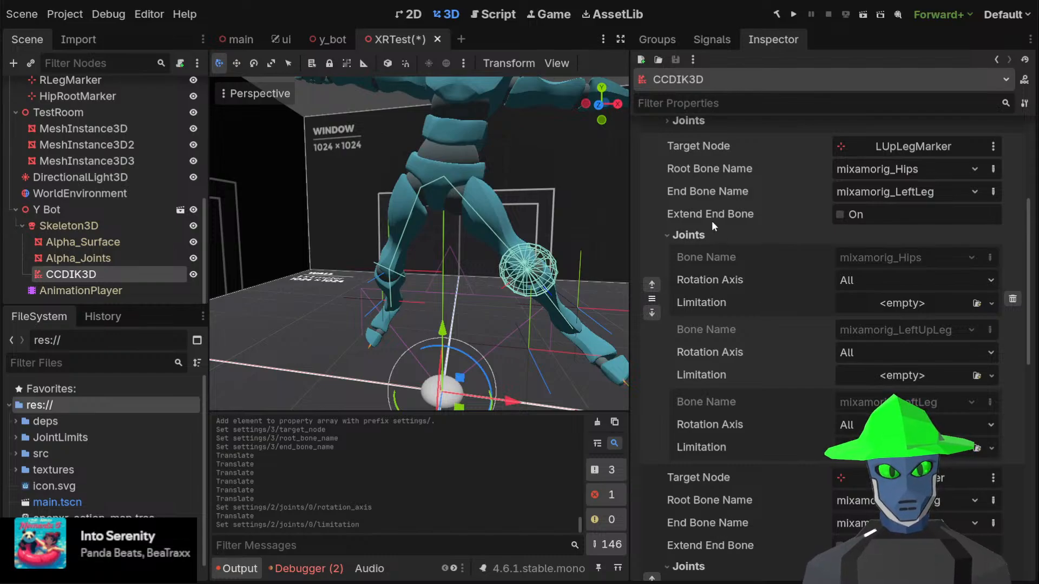
{"action": "left_click", "coordinate": [690, 235]}
{"action": "scroll", "coordinate": [766, 265], "scroll_direction": "up", "scroll_amount": 4}
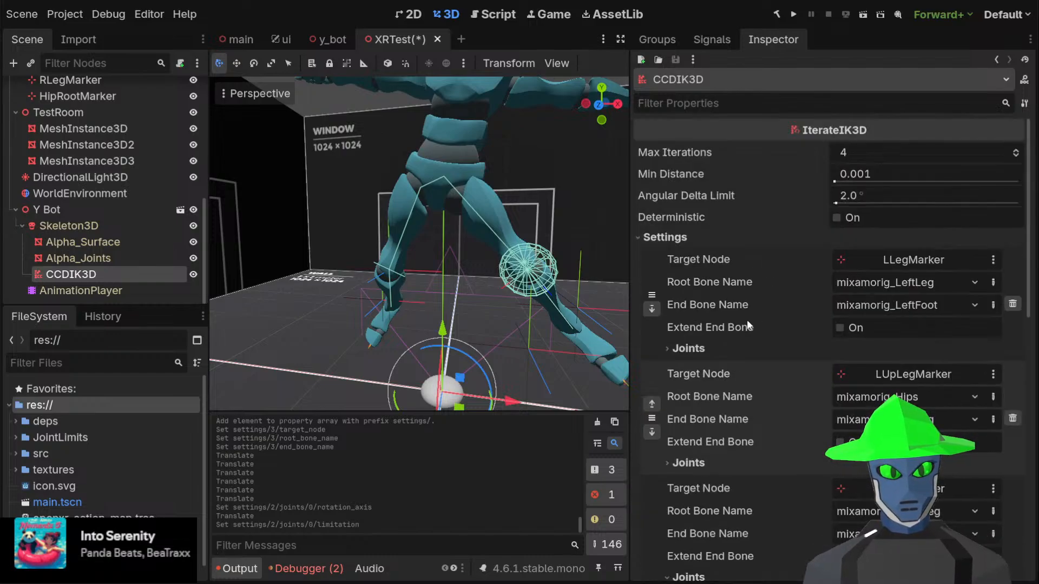
{"action": "left_click", "coordinate": [688, 349]}
{"action": "scroll", "coordinate": [928, 286], "scroll_direction": "down", "scroll_amount": 2}
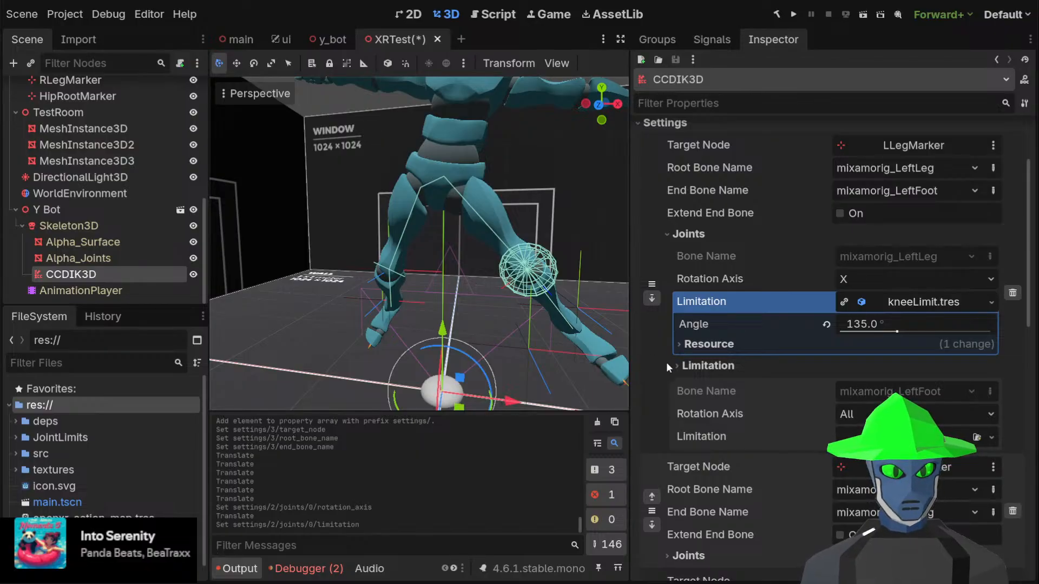
{"action": "scroll", "coordinate": [789, 346], "scroll_direction": "down", "scroll_amount": 8}
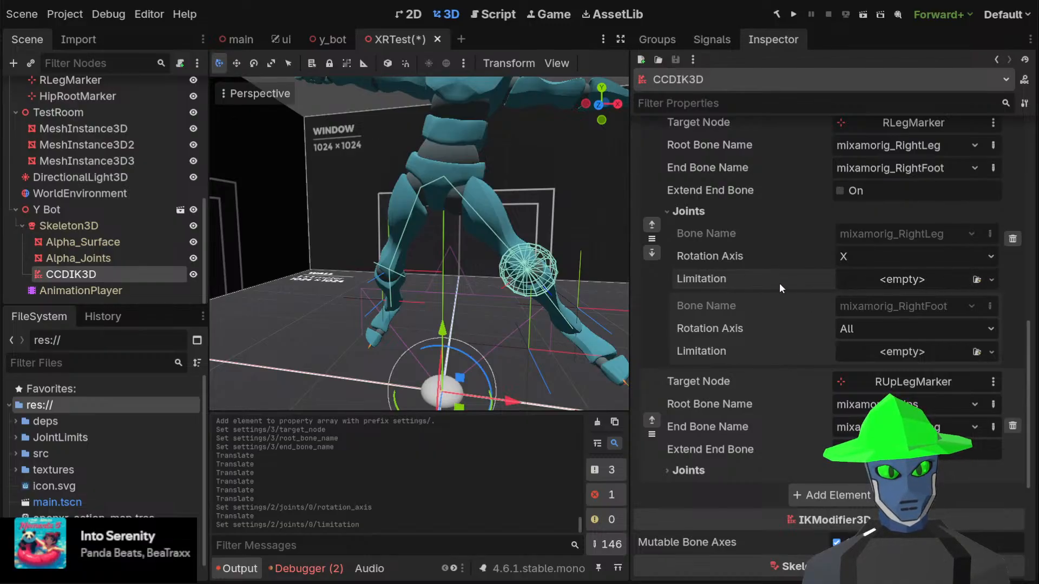
Assign kneeLimit.tres as the limitation of the mixamorig_RightLeg joint and expand the resource's properties
{"action": "left_click", "coordinate": [899, 336]}
{"action": "double_click", "coordinate": [442, 171]}
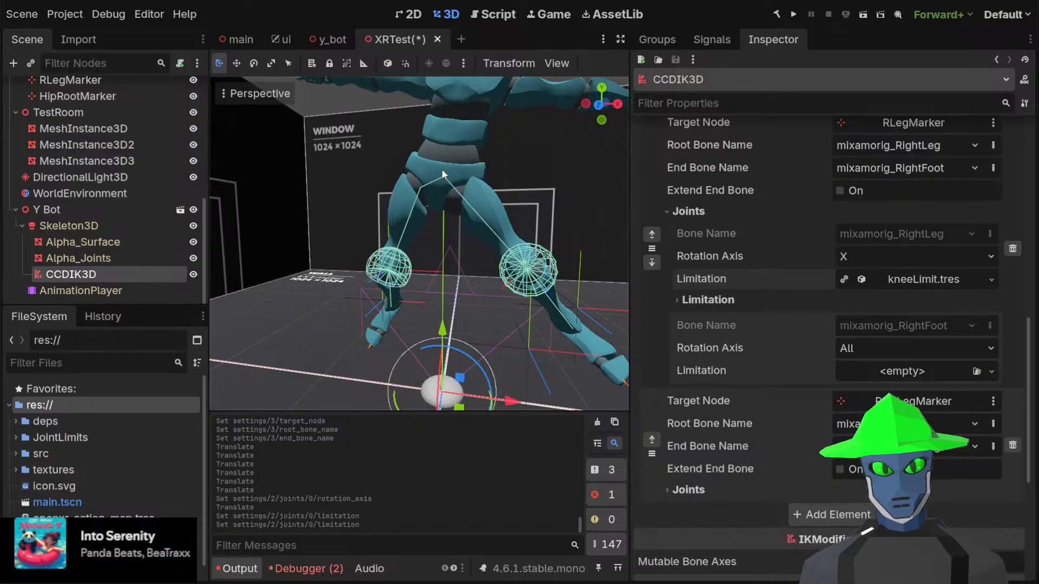
{"action": "left_click", "coordinate": [948, 280]}
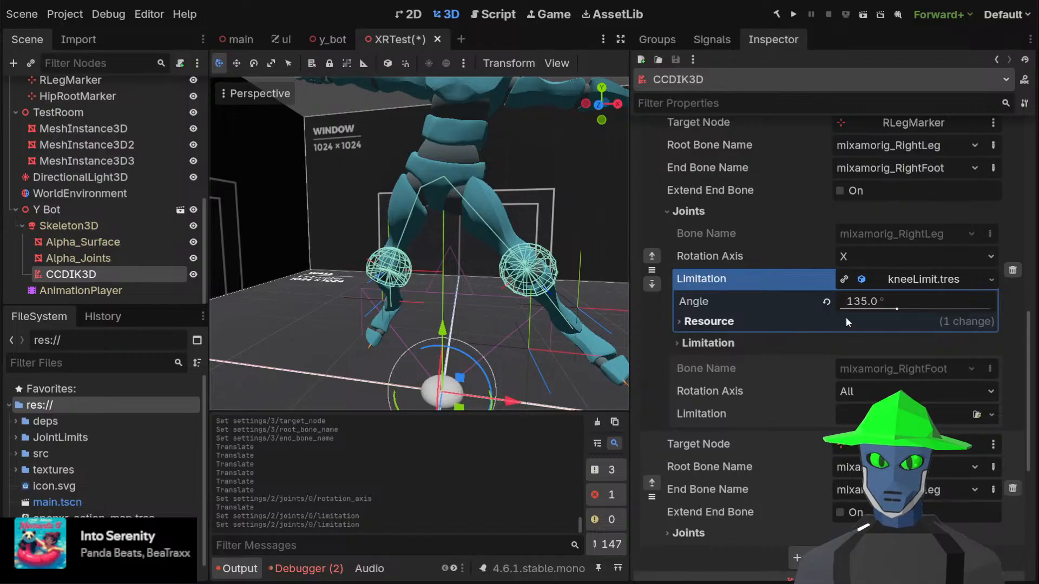
{"action": "left_click", "coordinate": [733, 328]}
{"action": "left_click", "coordinate": [737, 323]}
Set the X rotation offset of the mixamorig_RightLeg joint's limitation to -0.6
{"action": "left_click", "coordinate": [702, 344]}
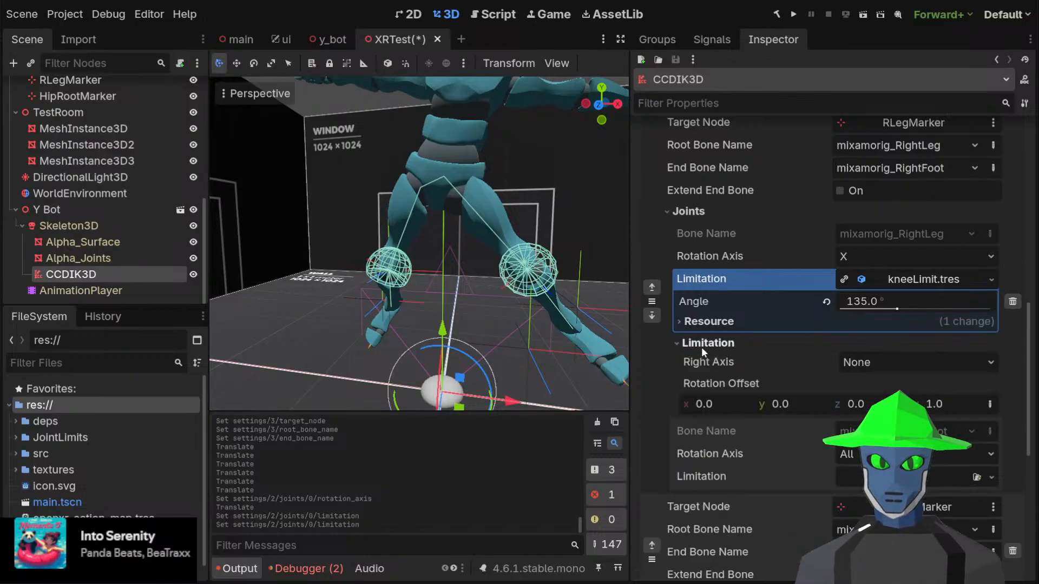
{"action": "left_click", "coordinate": [711, 404]}
{"action": "type", "text": "-0."}
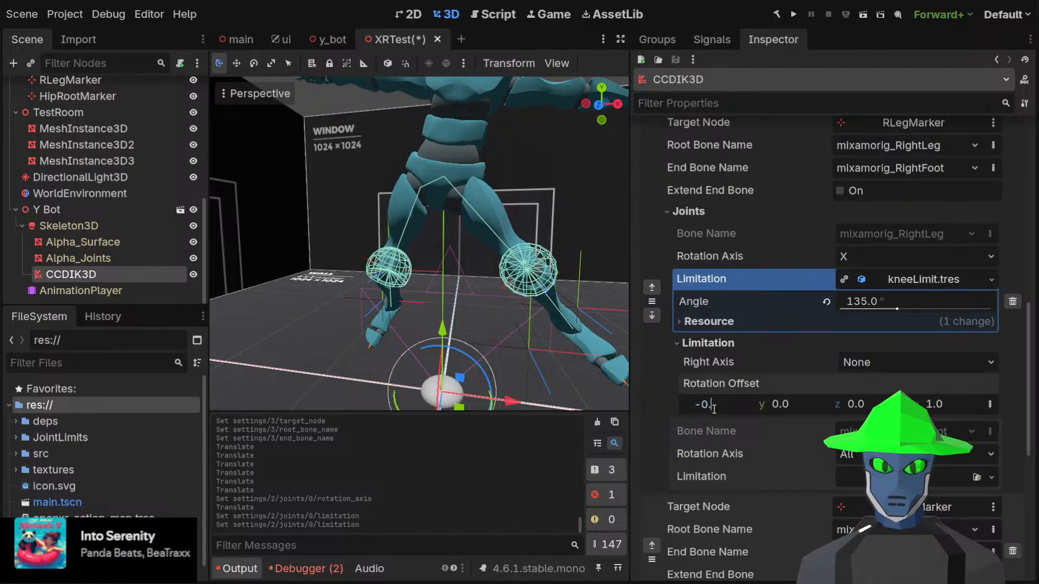
{"action": "type", "text": "6"}
{"action": "key", "text": "Return"}
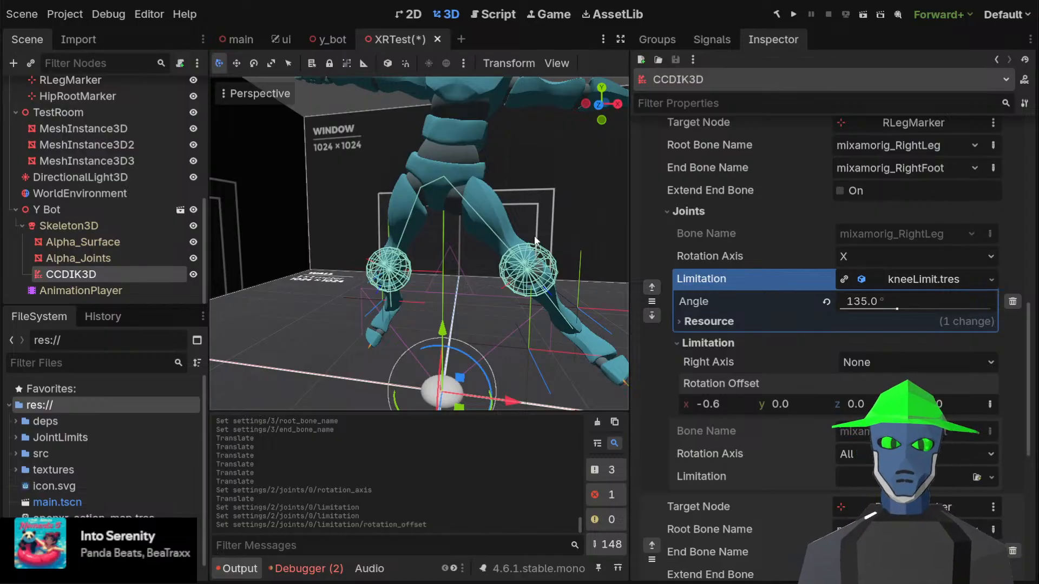
Move RLegMarker in depth and slightly outward to test the right knee with the offset limitation
{"action": "middle_click_drag", "start_coordinate": [489, 207], "coordinate": [541, 222]}
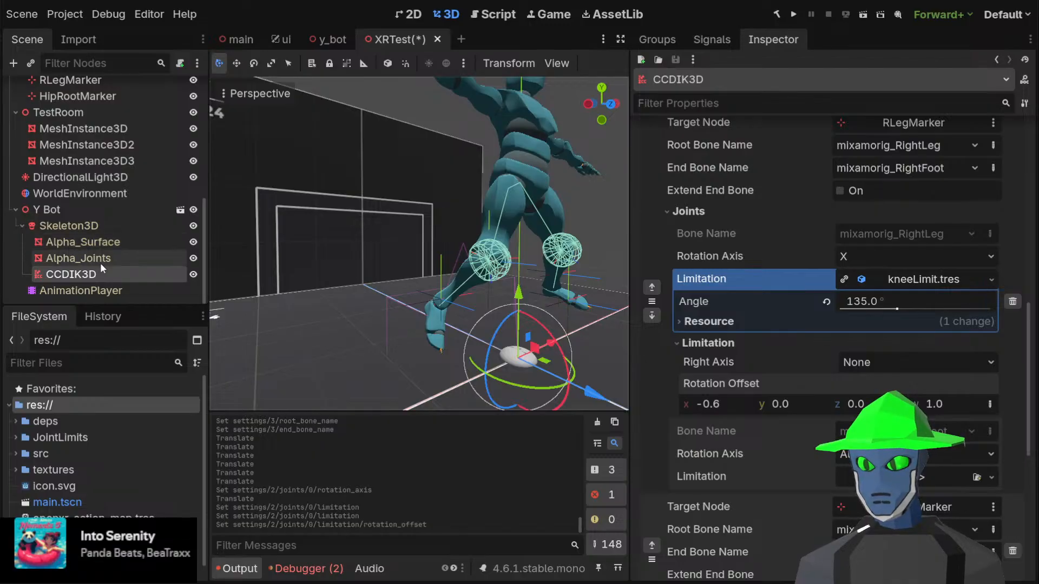
{"action": "scroll", "coordinate": [93, 94], "scroll_direction": "up", "scroll_amount": 2}
{"action": "left_click", "coordinate": [93, 105]}
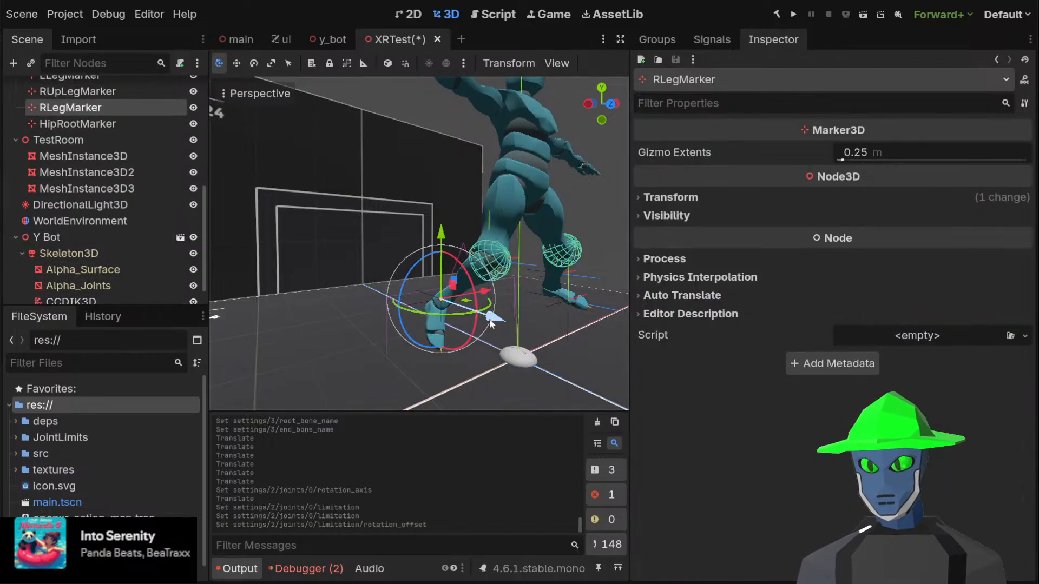
{"action": "mouse_move", "coordinate": [487, 314]}
{"action": "left_mouse_down"}
{"action": "mouse_move", "coordinate": [575, 303]}
{"action": "mouse_move", "coordinate": [412, 308]}
{"action": "mouse_move", "coordinate": [309, 147]}
{"action": "mouse_move", "coordinate": [365, 125]}
{"action": "mouse_move", "coordinate": [401, 308]}
{"action": "mouse_move", "coordinate": [496, 301]}
{"action": "left_mouse_up"}
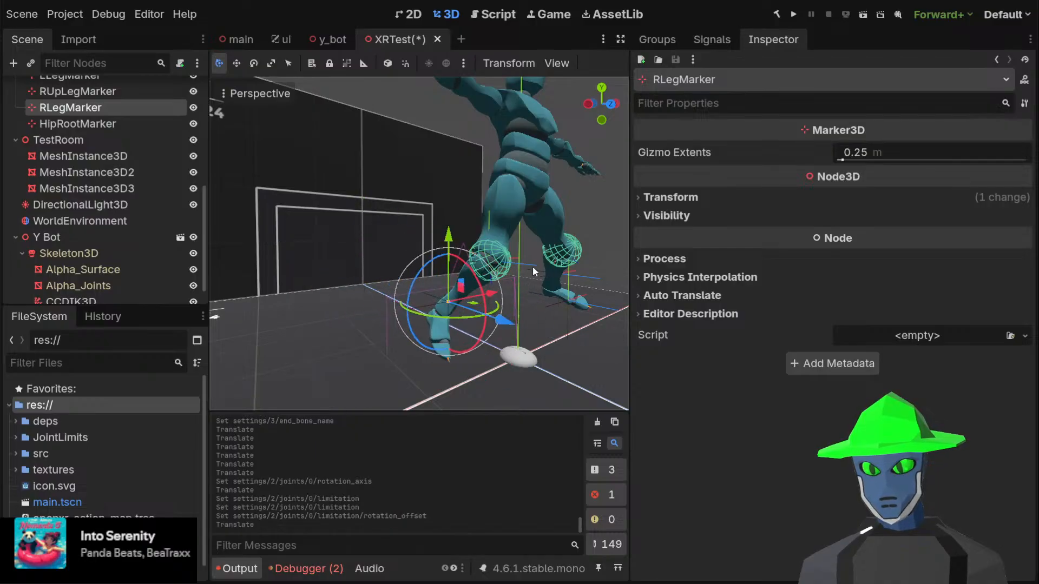
{"action": "middle_click_drag", "start_coordinate": [533, 271], "coordinate": [468, 271]}
{"action": "scroll", "coordinate": [468, 271], "scroll_direction": "down", "scroll_amount": 3}
{"action": "mouse_move", "coordinate": [421, 282]}
{"action": "left_mouse_down"}
{"action": "mouse_move", "coordinate": [436, 279]}
{"action": "mouse_move", "coordinate": [405, 293]}
{"action": "left_mouse_up"}
Shift RUpLegMarker slightly outward by the right knee, and move LLegMarker inward toward the body
{"action": "left_click", "coordinate": [61, 90]}
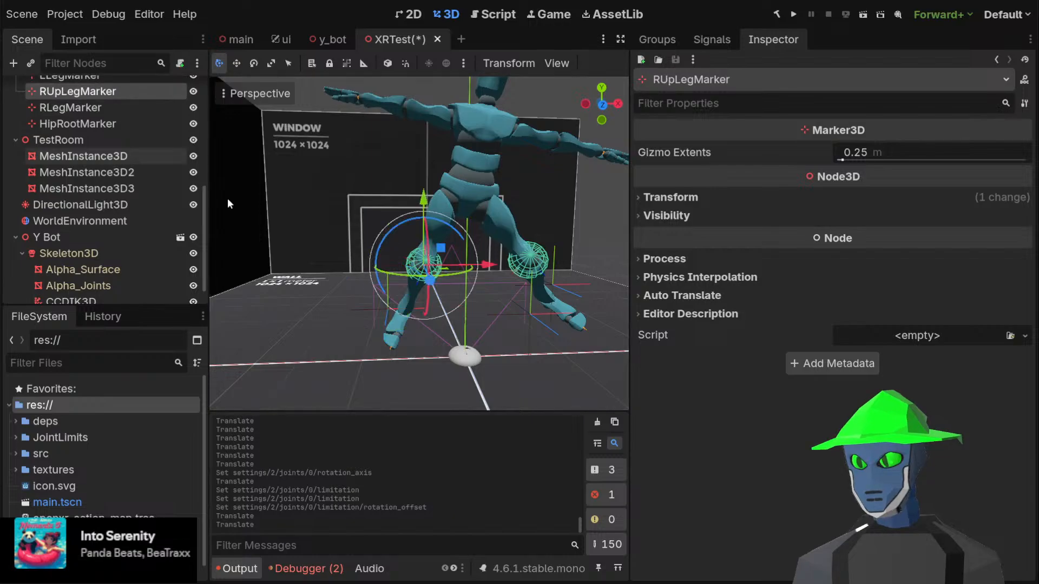
{"action": "mouse_move", "coordinate": [430, 252]}
{"action": "left_mouse_down"}
{"action": "mouse_move", "coordinate": [440, 245]}
{"action": "mouse_move", "coordinate": [421, 250]}
{"action": "mouse_move", "coordinate": [436, 253]}
{"action": "mouse_move", "coordinate": [427, 255]}
{"action": "left_mouse_up"}
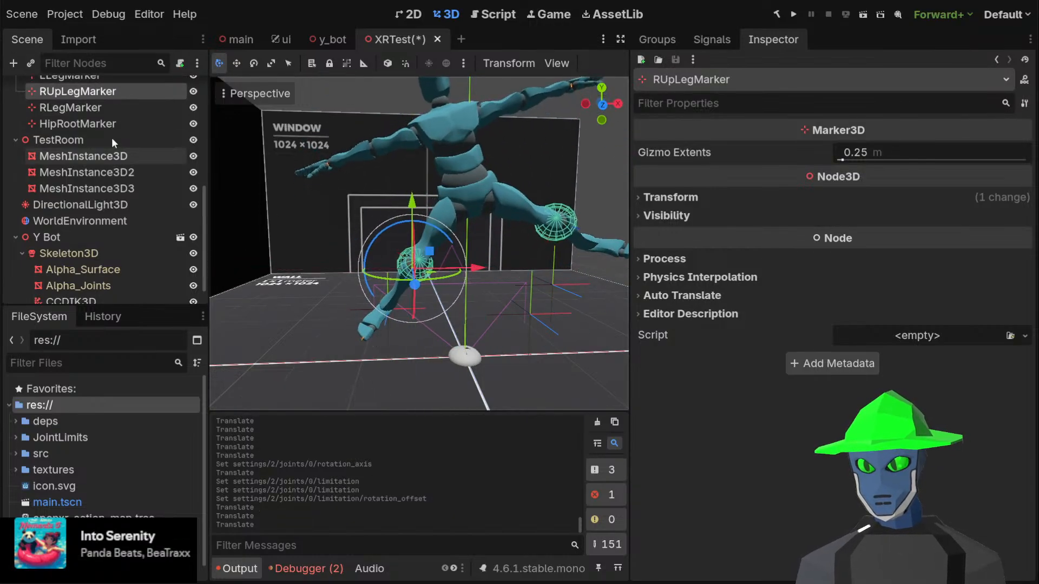
{"action": "scroll", "coordinate": [121, 138], "scroll_direction": "up", "scroll_amount": 2}
{"action": "left_click", "coordinate": [76, 102]}
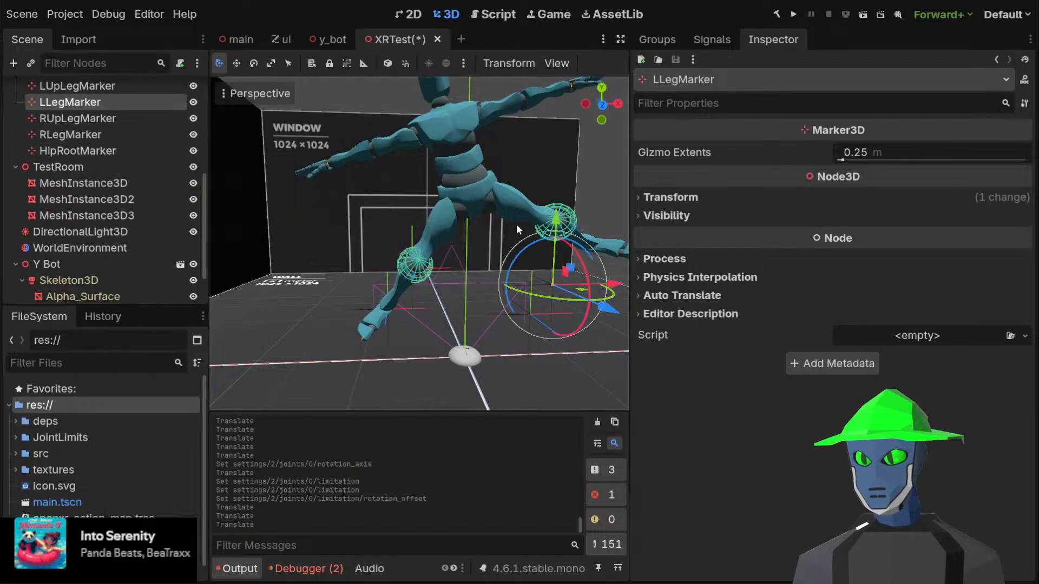
{"action": "middle_click_drag", "start_coordinate": [579, 282], "coordinate": [546, 281]}
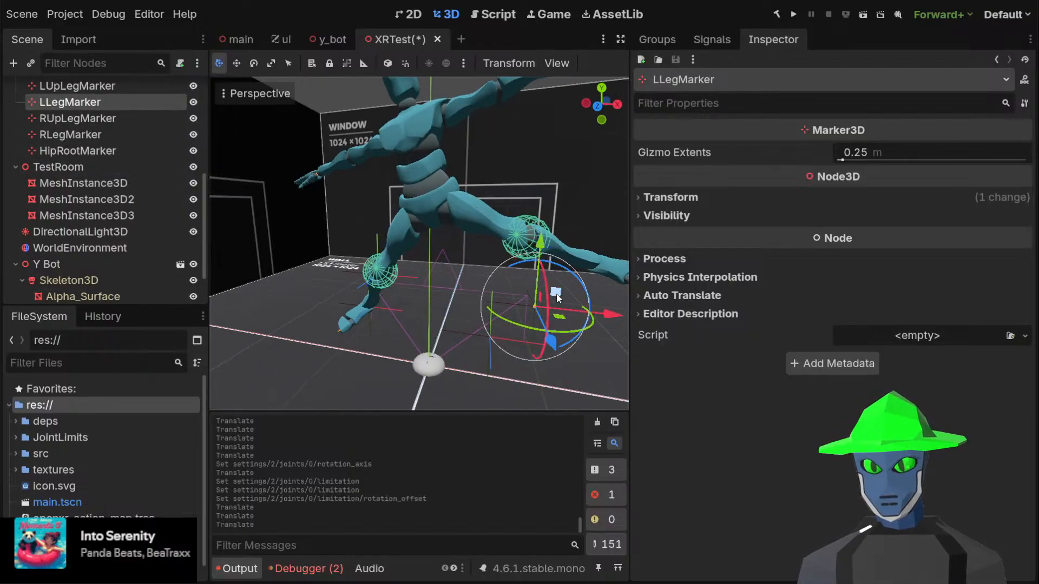
{"action": "left_click_drag", "start_coordinate": [558, 298], "coordinate": [495, 282]}
Reposition LUpLegMarker inward, upward and in depth to bring the left thigh into a better pose
{"action": "left_click", "coordinate": [76, 86]}
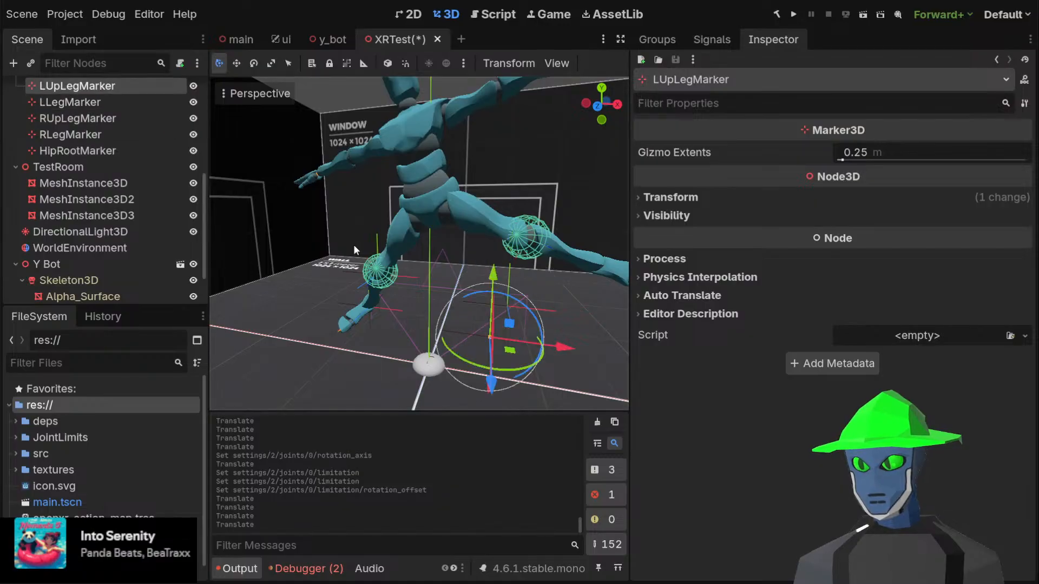
{"action": "left_click_drag", "start_coordinate": [508, 322], "coordinate": [488, 302]}
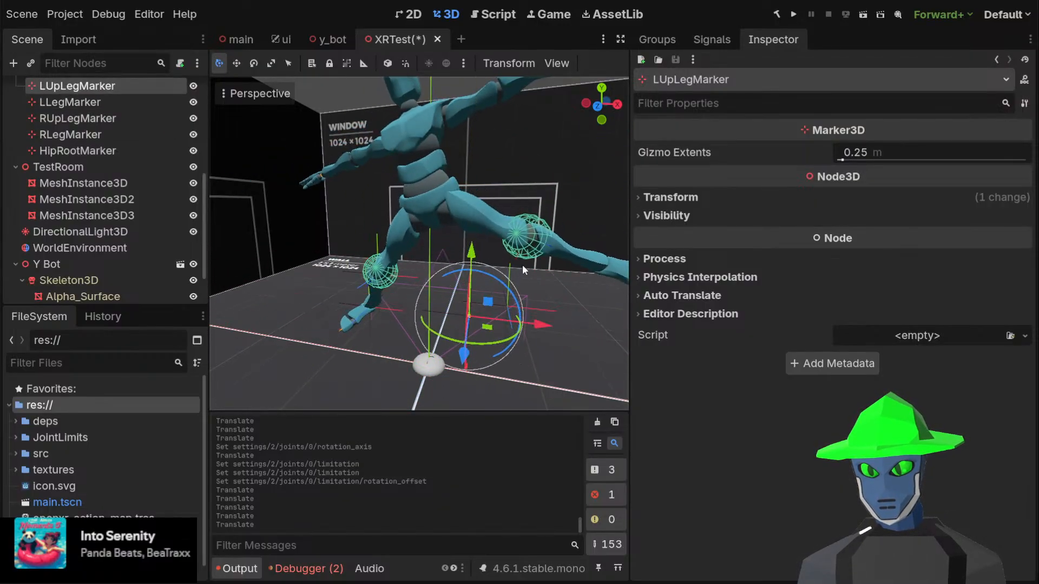
{"action": "mouse_move", "coordinate": [523, 269]}
{"action": "middle_mouse_down"}
{"action": "mouse_move", "coordinate": [486, 268]}
{"action": "mouse_move", "coordinate": [443, 292]}
{"action": "mouse_move", "coordinate": [410, 247]}
{"action": "mouse_move", "coordinate": [525, 261]}
{"action": "middle_mouse_up"}
{"action": "mouse_move", "coordinate": [526, 262]}
{"action": "left_mouse_down"}
{"action": "mouse_move", "coordinate": [514, 273]}
{"action": "mouse_move", "coordinate": [518, 144]}
{"action": "mouse_move", "coordinate": [460, 179]}
{"action": "mouse_move", "coordinate": [470, 253]}
{"action": "mouse_move", "coordinate": [534, 245]}
{"action": "mouse_move", "coordinate": [519, 254]}
{"action": "mouse_move", "coordinate": [491, 251]}
{"action": "mouse_move", "coordinate": [541, 162]}
{"action": "mouse_move", "coordinate": [514, 222]}
{"action": "mouse_move", "coordinate": [511, 273]}
{"action": "left_mouse_up"}
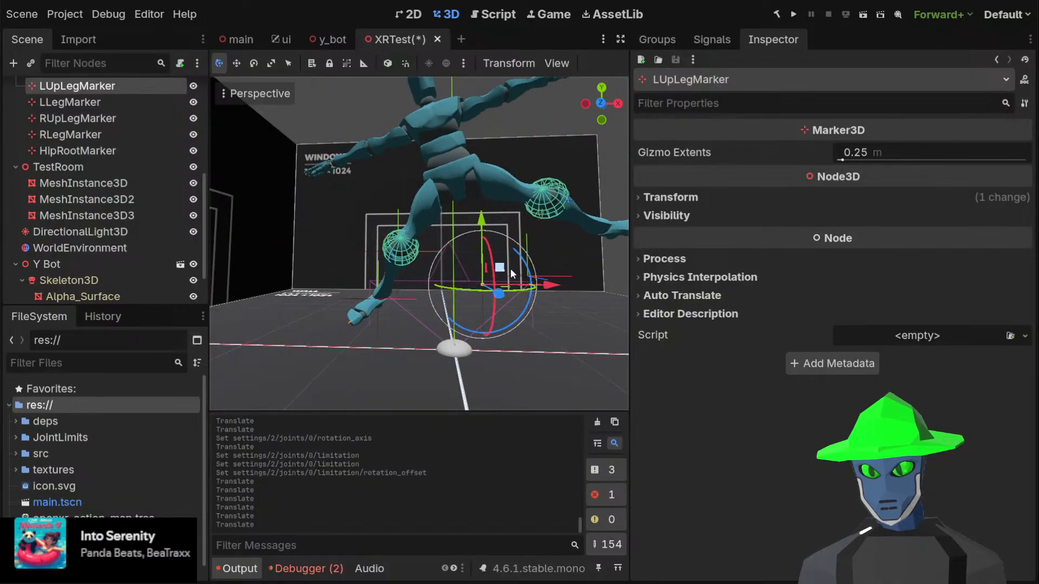
{"action": "mouse_move", "coordinate": [510, 269]}
{"action": "middle_mouse_down"}
{"action": "mouse_move", "coordinate": [535, 259]}
{"action": "mouse_move", "coordinate": [509, 293]}
{"action": "middle_mouse_up"}
{"action": "left_click_drag", "start_coordinate": [511, 319], "coordinate": [576, 305]}
{"action": "mouse_move", "coordinate": [576, 305]}
{"action": "middle_mouse_down"}
{"action": "mouse_move", "coordinate": [453, 290]}
{"action": "mouse_move", "coordinate": [400, 262]}
{"action": "middle_mouse_up"}
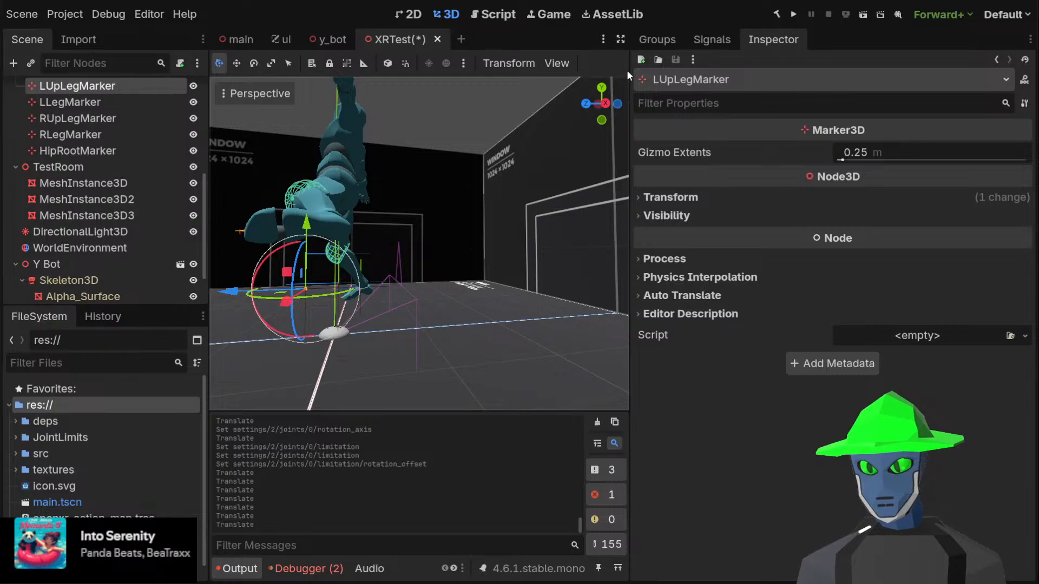
{"action": "left_click", "coordinate": [605, 104]}
{"action": "mouse_move", "coordinate": [284, 282]}
{"action": "left_mouse_down"}
{"action": "mouse_move", "coordinate": [369, 260]}
{"action": "mouse_move", "coordinate": [274, 256]}
{"action": "mouse_move", "coordinate": [290, 254]}
{"action": "left_mouse_up"}
Lower LLegMarker and shift it slightly in depth to reposition the left lower leg
{"action": "left_click", "coordinate": [103, 101]}
{"action": "middle_click_drag", "start_coordinate": [460, 191], "coordinate": [538, 187]}
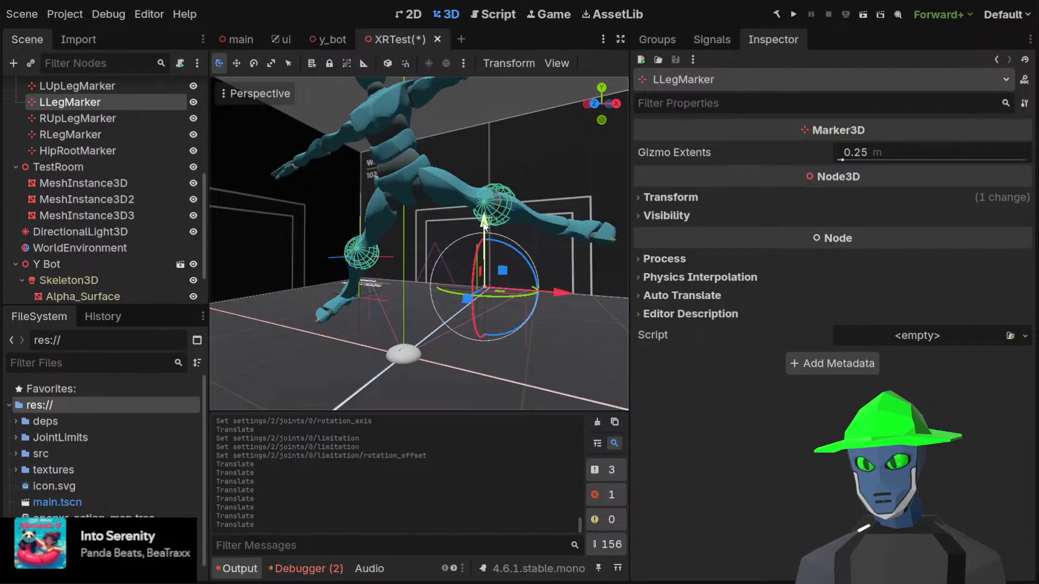
{"action": "mouse_move", "coordinate": [484, 221]}
{"action": "left_mouse_down"}
{"action": "mouse_move", "coordinate": [462, 281]}
{"action": "mouse_move", "coordinate": [465, 308]}
{"action": "left_mouse_up"}
{"action": "middle_click_drag", "start_coordinate": [465, 309], "coordinate": [410, 262]}
{"action": "scroll", "coordinate": [430, 261], "scroll_direction": "down", "scroll_amount": 3}
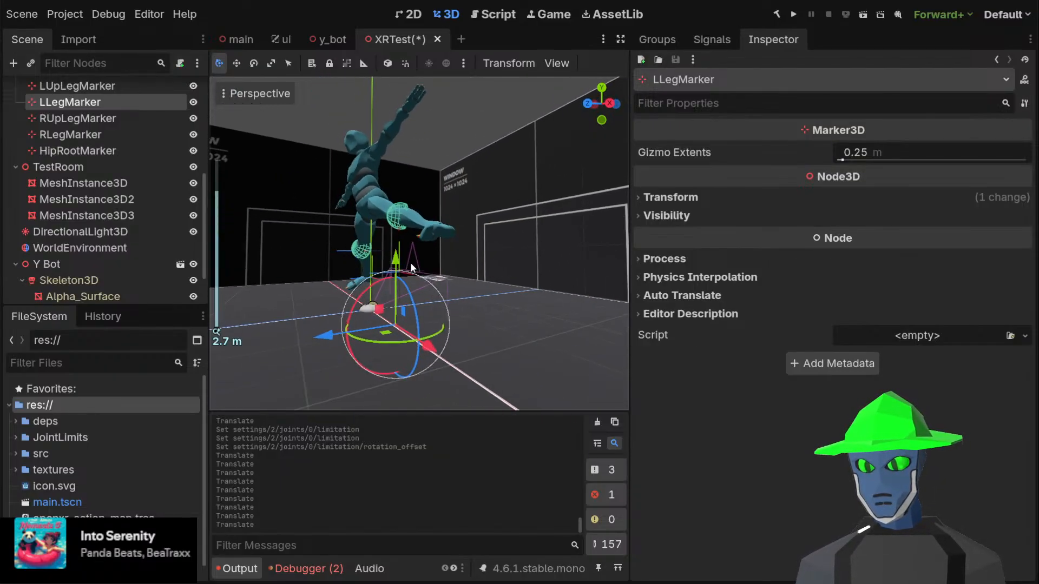
{"action": "left_click", "coordinate": [608, 110]}
{"action": "left_click_drag", "start_coordinate": [286, 299], "coordinate": [296, 303]}
{"action": "middle_click_drag", "start_coordinate": [332, 217], "coordinate": [479, 244]}
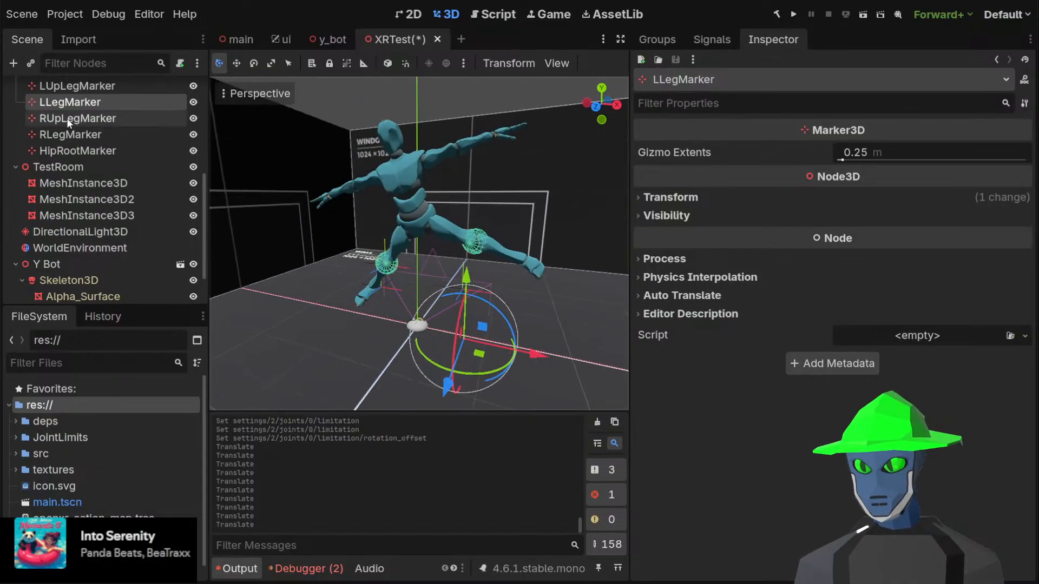
Nudge LUpLegMarker's height slightly, and move RLegMarker inward and down beneath the body
{"action": "left_click", "coordinate": [98, 90]}
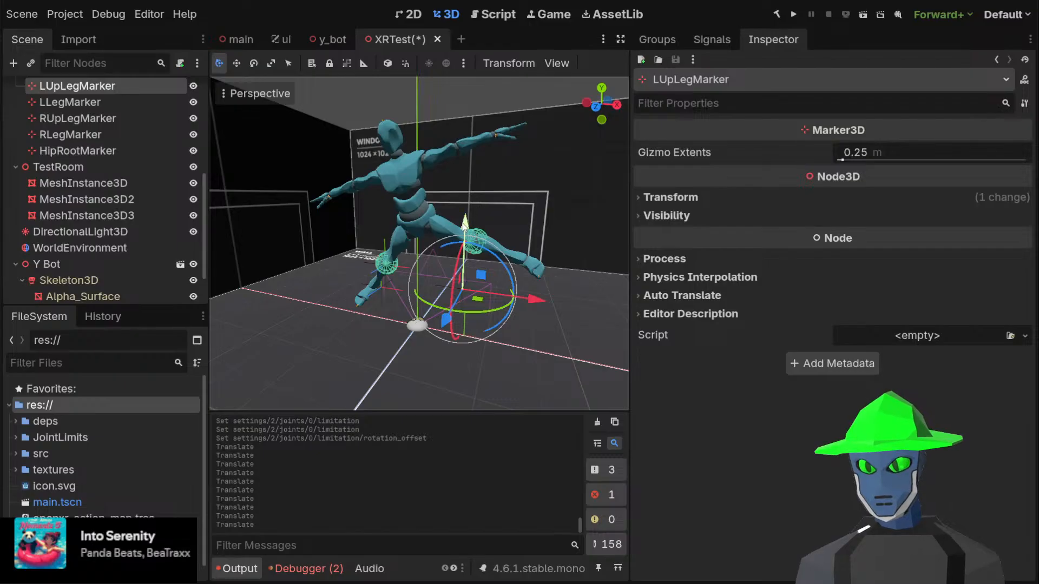
{"action": "mouse_move", "coordinate": [465, 225]}
{"action": "left_mouse_down"}
{"action": "mouse_move", "coordinate": [464, 241]}
{"action": "mouse_move", "coordinate": [463, 198]}
{"action": "mouse_move", "coordinate": [463, 227]}
{"action": "left_mouse_up"}
{"action": "left_click", "coordinate": [136, 135]}
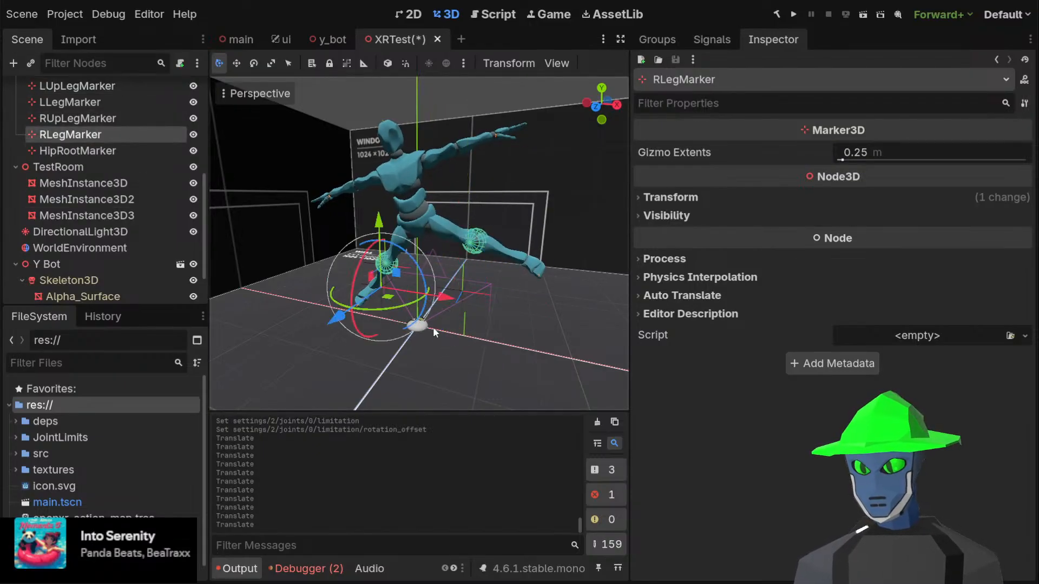
{"action": "left_click_drag", "start_coordinate": [442, 298], "coordinate": [481, 306]}
{"action": "mouse_move", "coordinate": [480, 307]}
{"action": "middle_mouse_down"}
{"action": "mouse_move", "coordinate": [537, 287]}
{"action": "mouse_move", "coordinate": [441, 234]}
{"action": "middle_mouse_up"}
{"action": "left_click_drag", "start_coordinate": [441, 234], "coordinate": [441, 266]}
Move RUpLegMarker inward and slightly down in the front view so the right leg stands under the body
{"action": "left_click", "coordinate": [104, 118]}
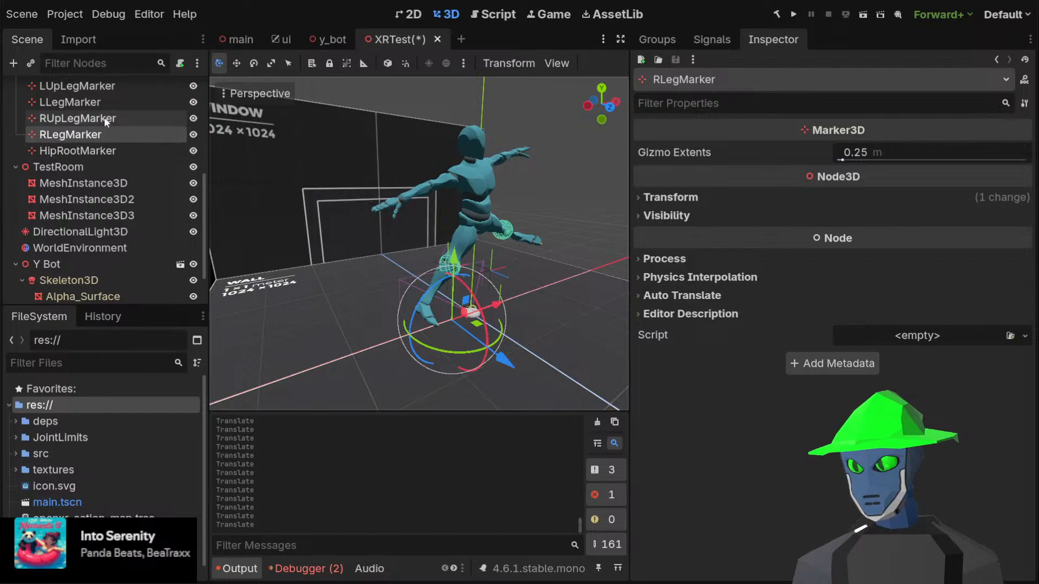
{"action": "left_click", "coordinate": [612, 105]}
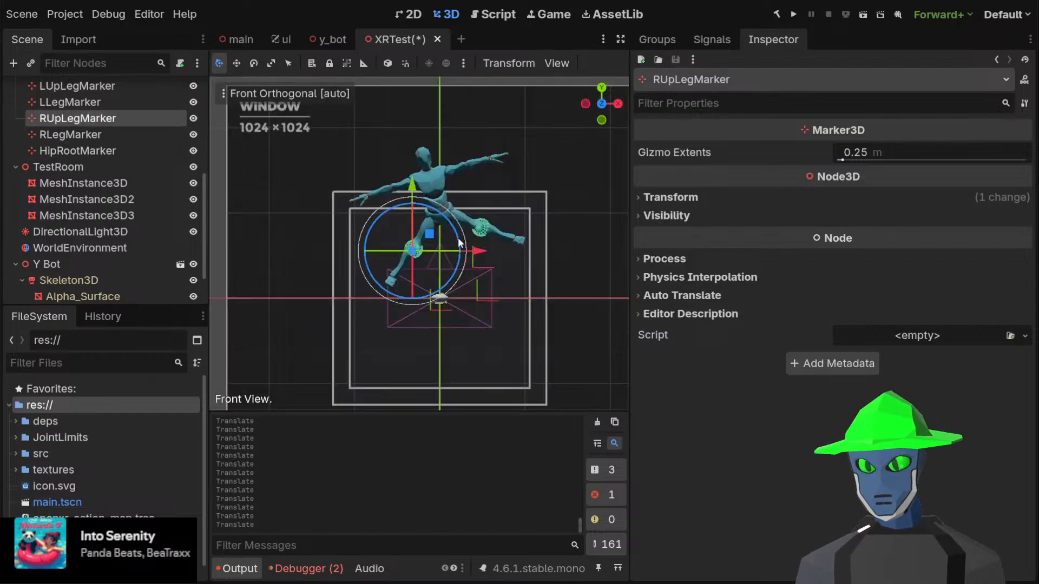
{"action": "mouse_move", "coordinate": [473, 252]}
{"action": "left_mouse_down"}
{"action": "mouse_move", "coordinate": [505, 253]}
{"action": "mouse_move", "coordinate": [493, 255]}
{"action": "left_mouse_up"}
{"action": "mouse_move", "coordinate": [430, 189]}
{"action": "left_mouse_down"}
{"action": "mouse_move", "coordinate": [430, 210]}
{"action": "mouse_move", "coordinate": [430, 197]}
{"action": "left_mouse_up"}
{"action": "mouse_move", "coordinate": [503, 256]}
{"action": "left_mouse_down"}
{"action": "mouse_move", "coordinate": [491, 258]}
{"action": "mouse_move", "coordinate": [502, 257]}
{"action": "left_mouse_up"}
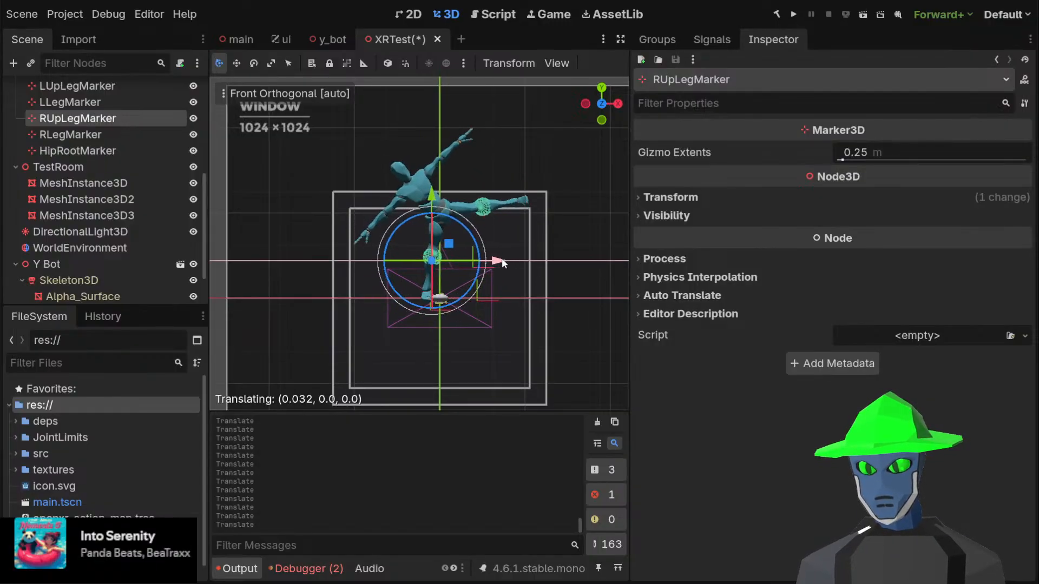
{"action": "middle_click_drag", "start_coordinate": [530, 219], "coordinate": [482, 227]}
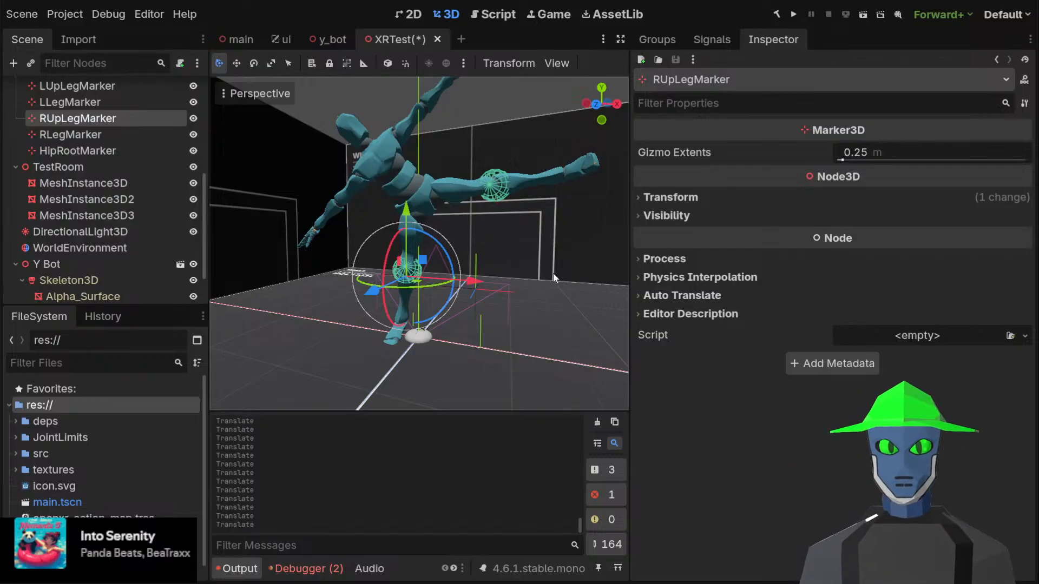
{"action": "middle_click_drag", "start_coordinate": [557, 268], "coordinate": [579, 252]}
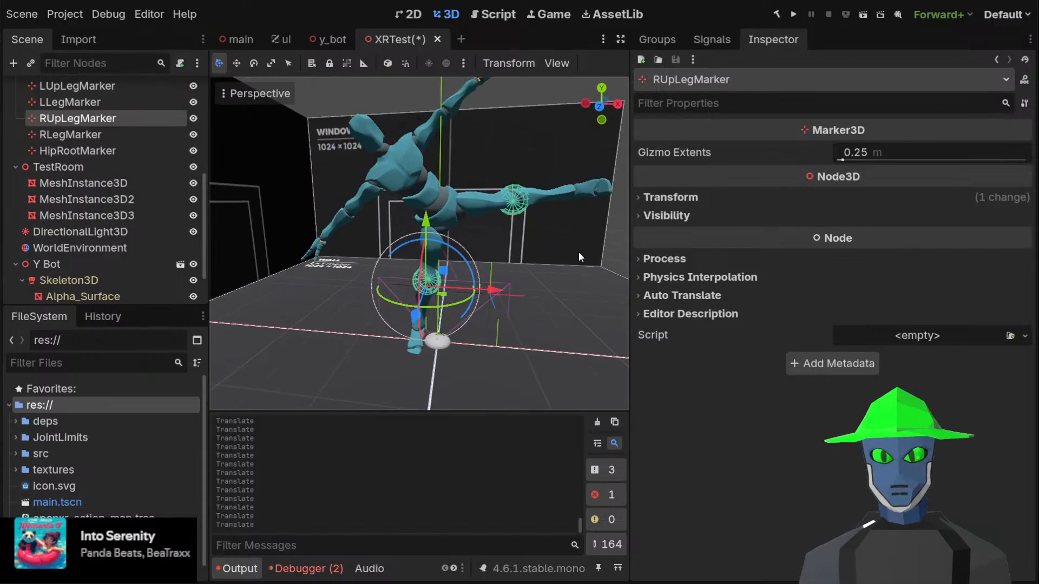
Clear the marker selection and save the XRTest scene
{"action": "left_click", "coordinate": [554, 300]}
{"action": "left_click", "coordinate": [615, 254]}
{"action": "key", "text": "ctrl+s"}
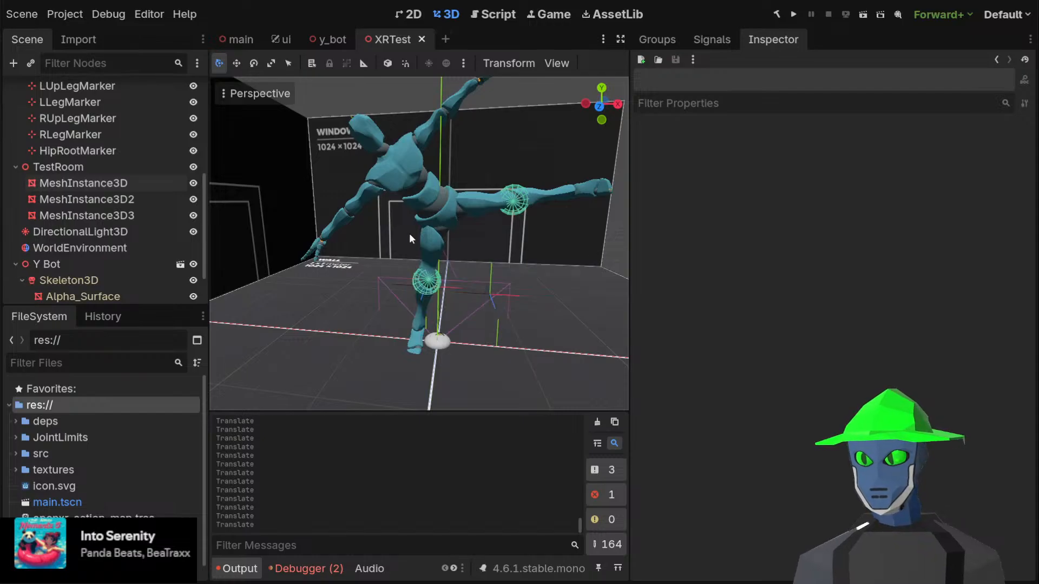
Lock the TestRoom node, group it with its children, and collapse it in the scene tree
{"action": "left_click", "coordinate": [111, 163]}
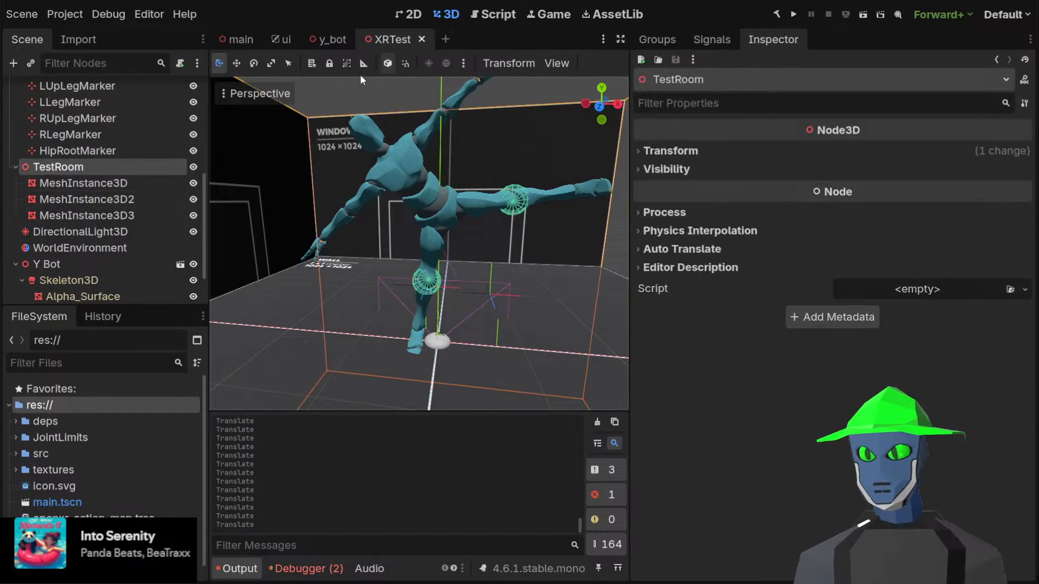
{"action": "left_click", "coordinate": [329, 64]}
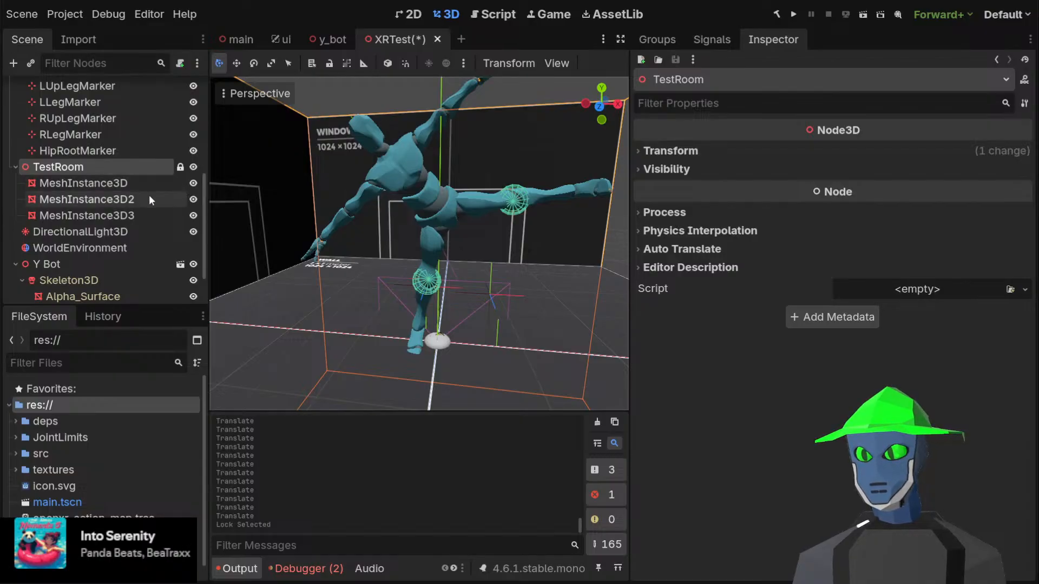
{"action": "left_click", "coordinate": [347, 63]}
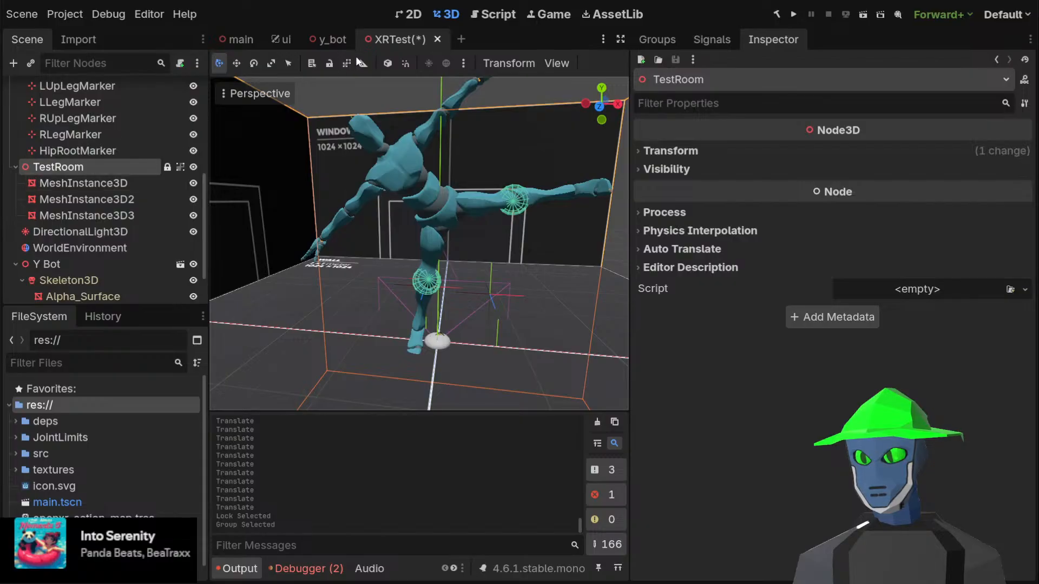
{"action": "left_click", "coordinate": [329, 64]}
{"action": "left_click", "coordinate": [330, 65]}
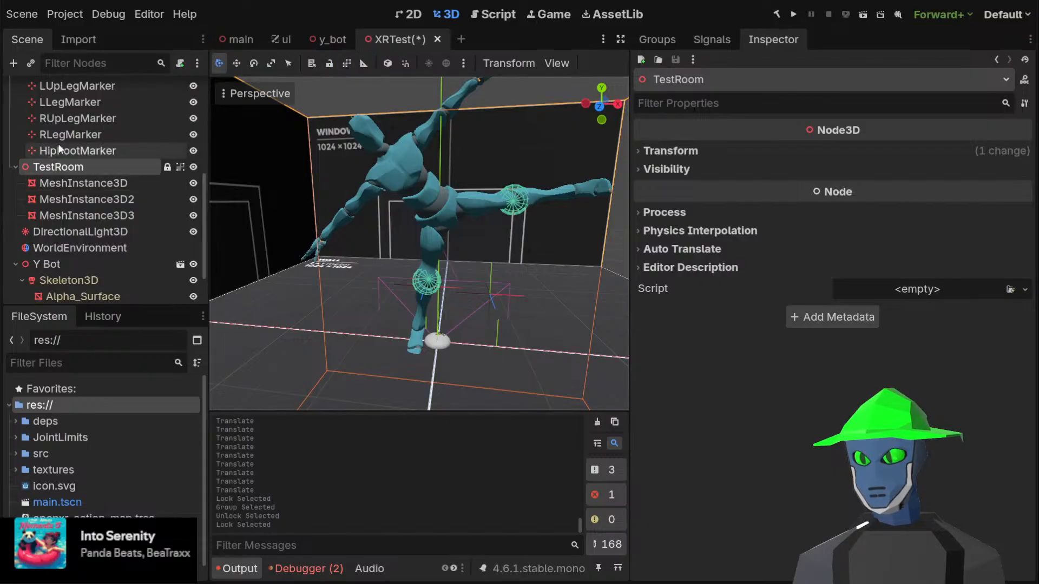
{"action": "left_click", "coordinate": [16, 167]}
Test viewport selection with the room locked by selecting the character's Alpha_Surface mesh, and clear the selection
{"action": "left_click", "coordinate": [499, 94]}
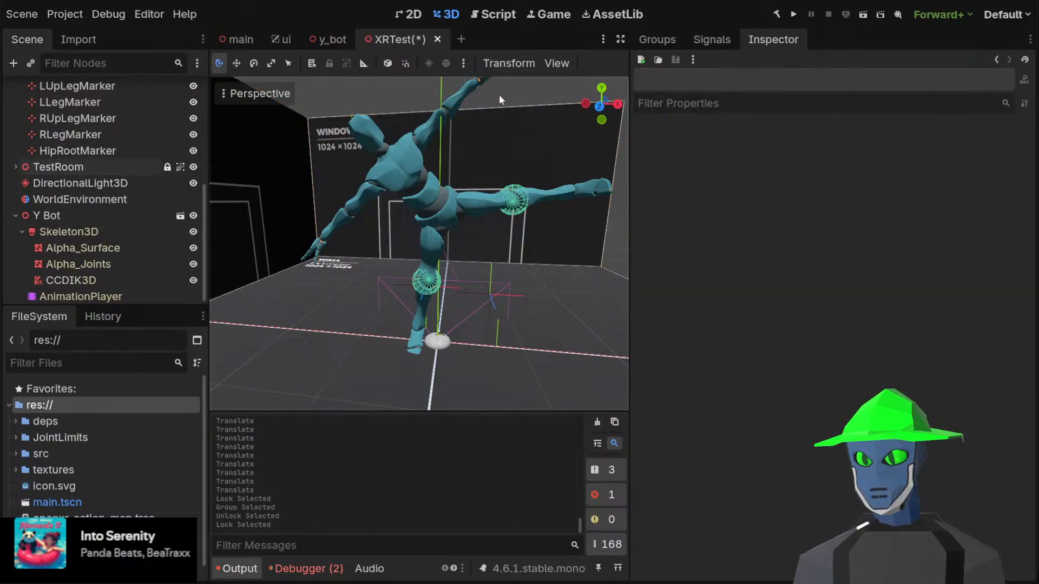
{"action": "left_click", "coordinate": [473, 173]}
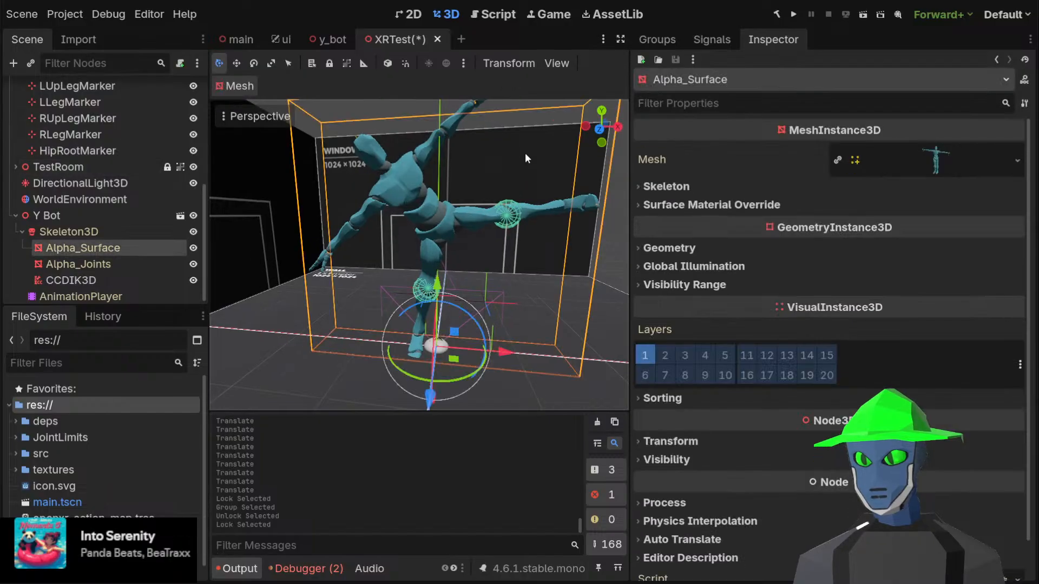
{"action": "scroll", "coordinate": [586, 201], "scroll_direction": "down", "scroll_amount": 3}
{"action": "left_click", "coordinate": [602, 211]}
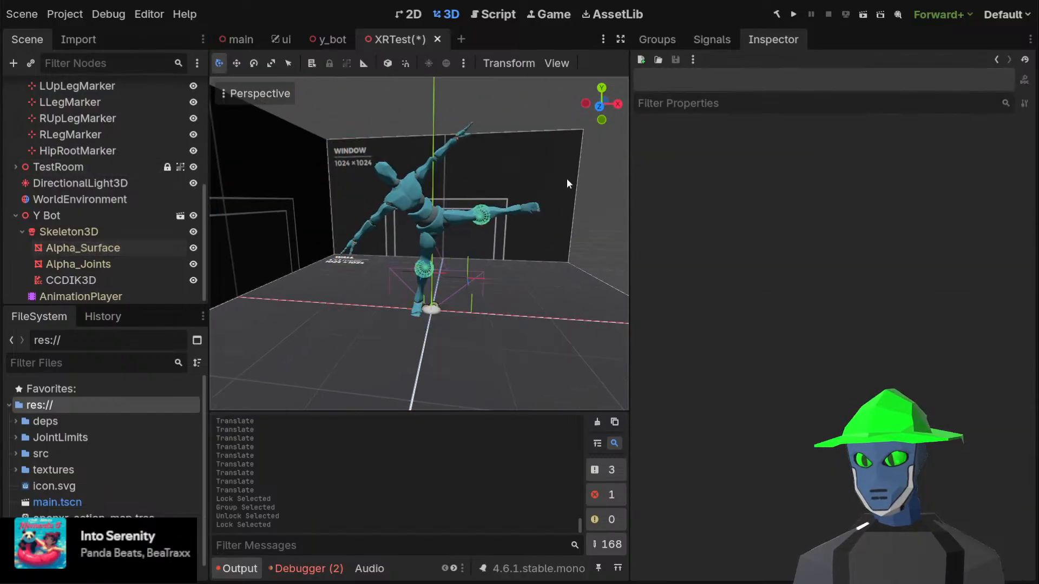
{"action": "scroll", "coordinate": [530, 186], "scroll_direction": "up", "scroll_amount": 6}
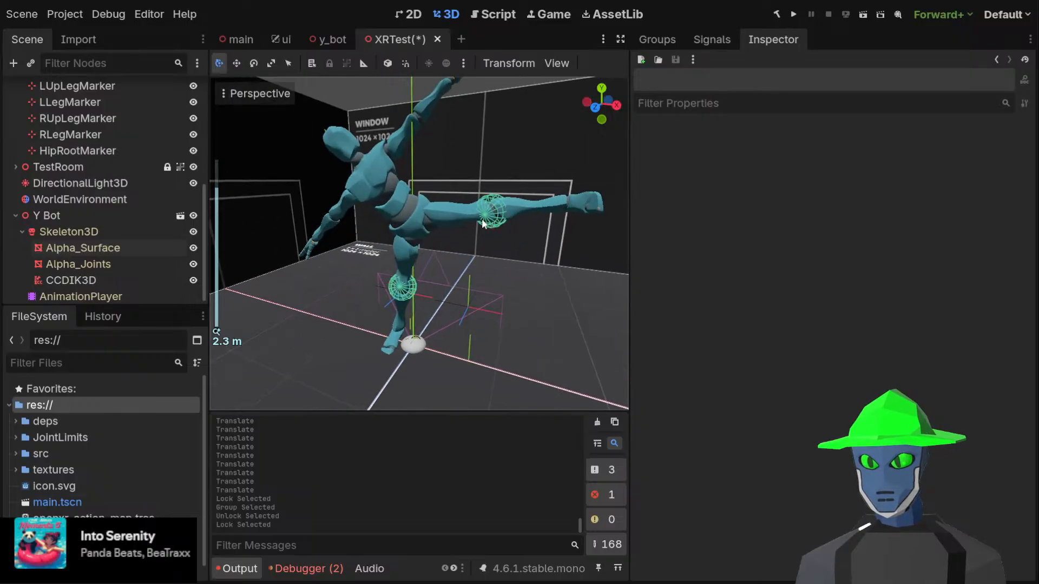
{"action": "left_click", "coordinate": [122, 152]}
{"action": "middle_click_drag", "start_coordinate": [378, 170], "coordinate": [390, 158]}
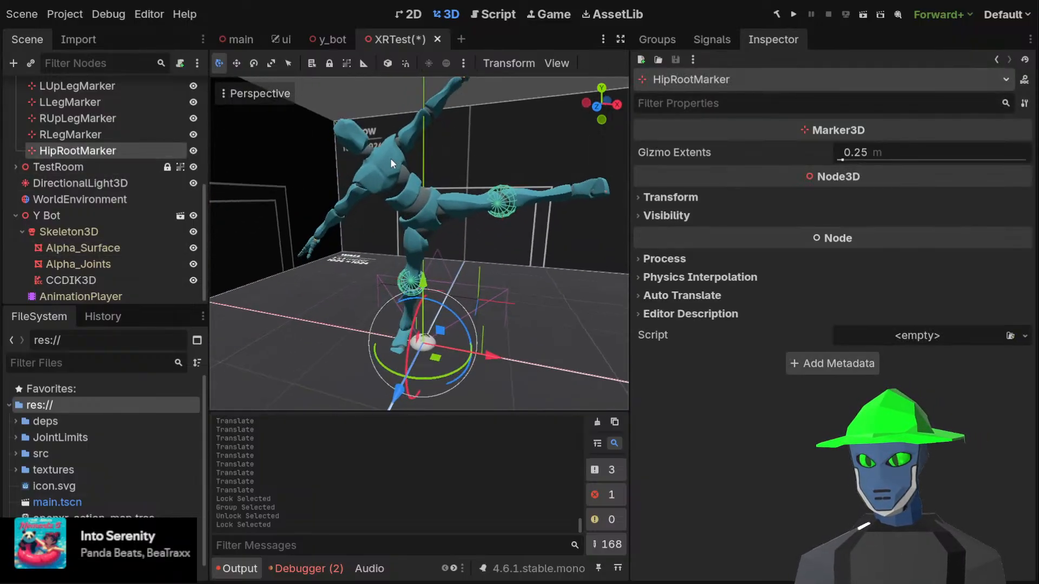
{"action": "scroll", "coordinate": [113, 192], "scroll_direction": "up", "scroll_amount": 3}
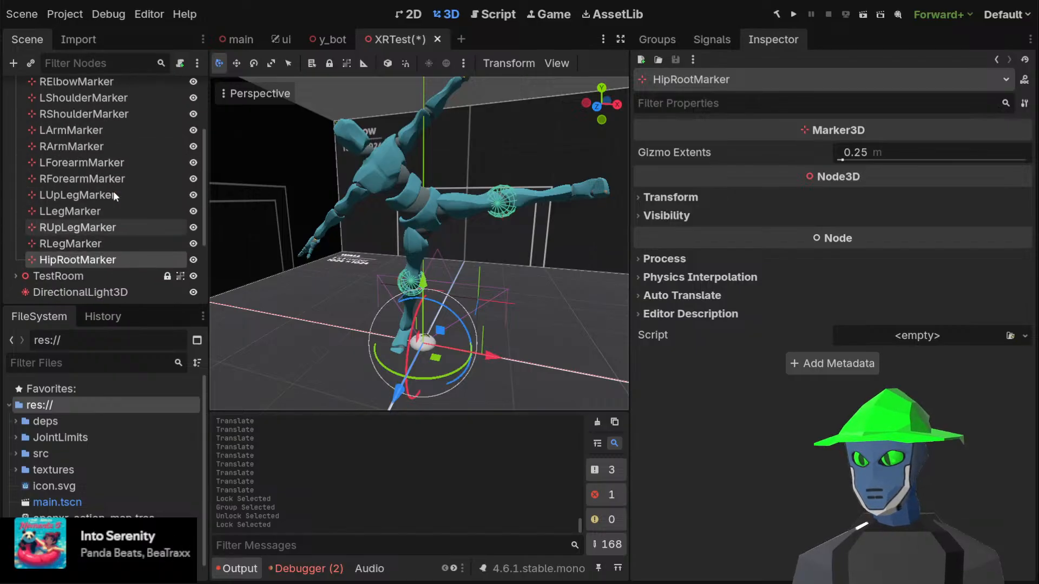
{"action": "scroll", "coordinate": [112, 190], "scroll_direction": "down", "scroll_amount": 3}
Collapse the Joints settings of the RLegMarker and LLegMarker chains in CCDIK3D and save the scene
{"action": "left_click", "coordinate": [82, 274]}
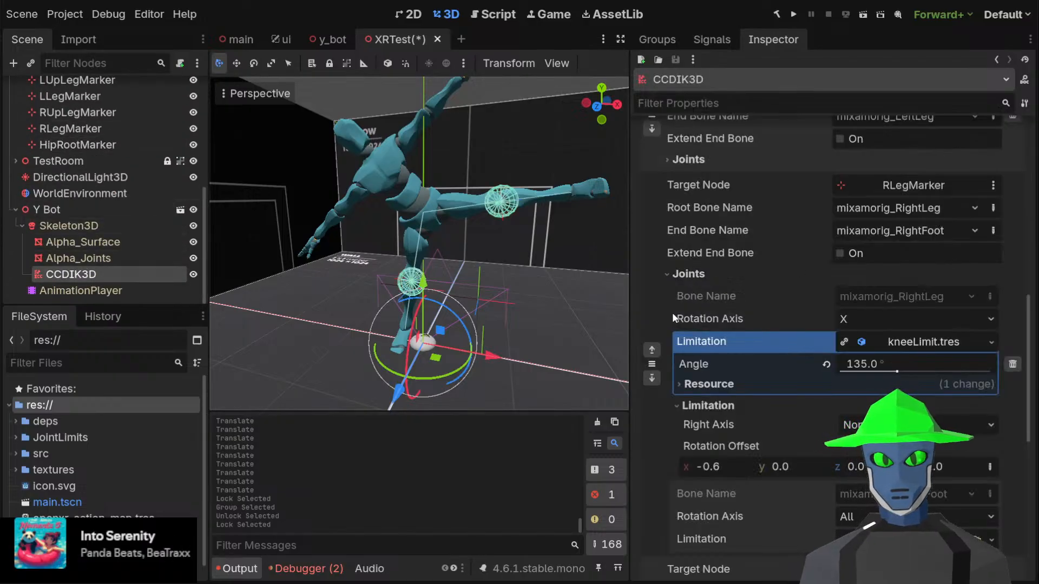
{"action": "left_click", "coordinate": [667, 274]}
{"action": "scroll", "coordinate": [772, 297], "scroll_direction": "up", "scroll_amount": 5}
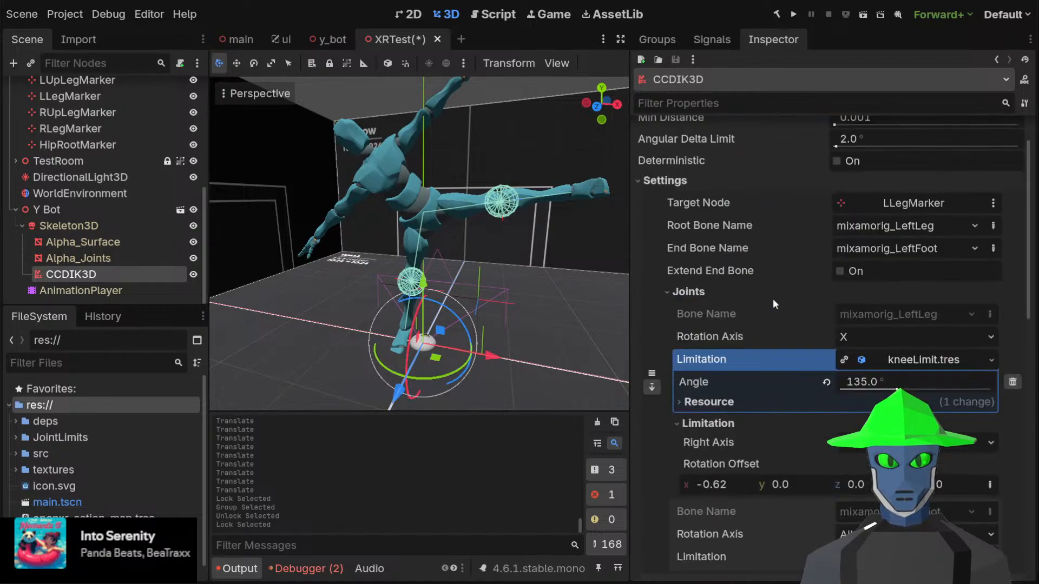
{"action": "left_click", "coordinate": [668, 291]}
{"action": "scroll", "coordinate": [767, 296], "scroll_direction": "down", "scroll_amount": 2}
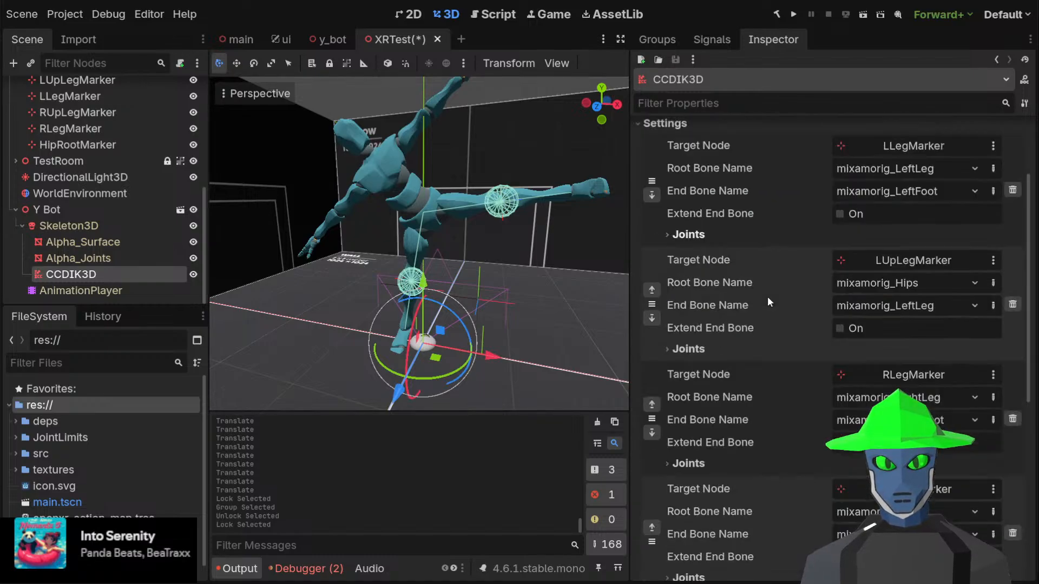
{"action": "scroll", "coordinate": [767, 297], "scroll_direction": "down", "scroll_amount": 2}
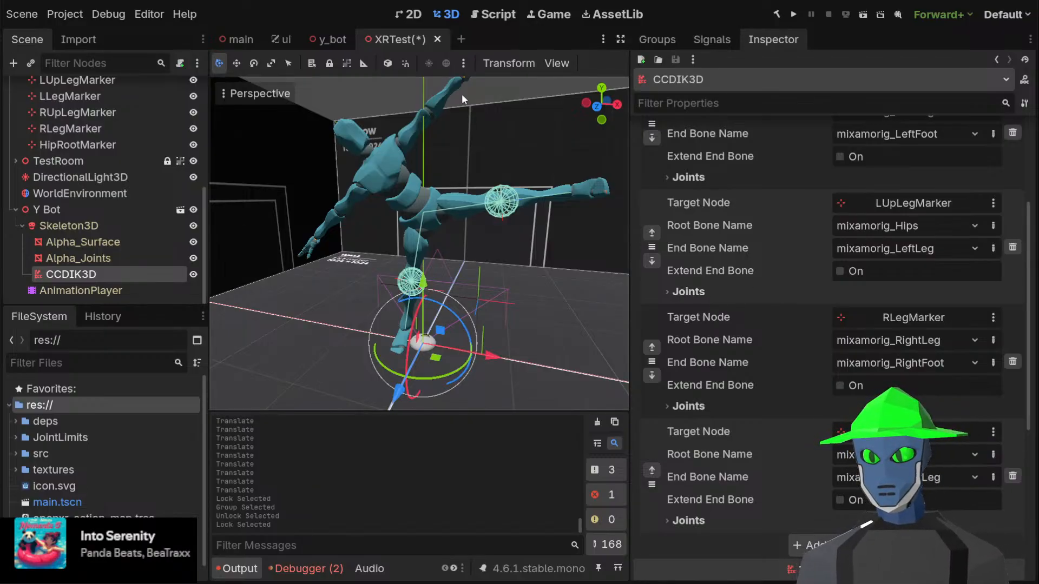
{"action": "key", "text": "ctrl+s"}
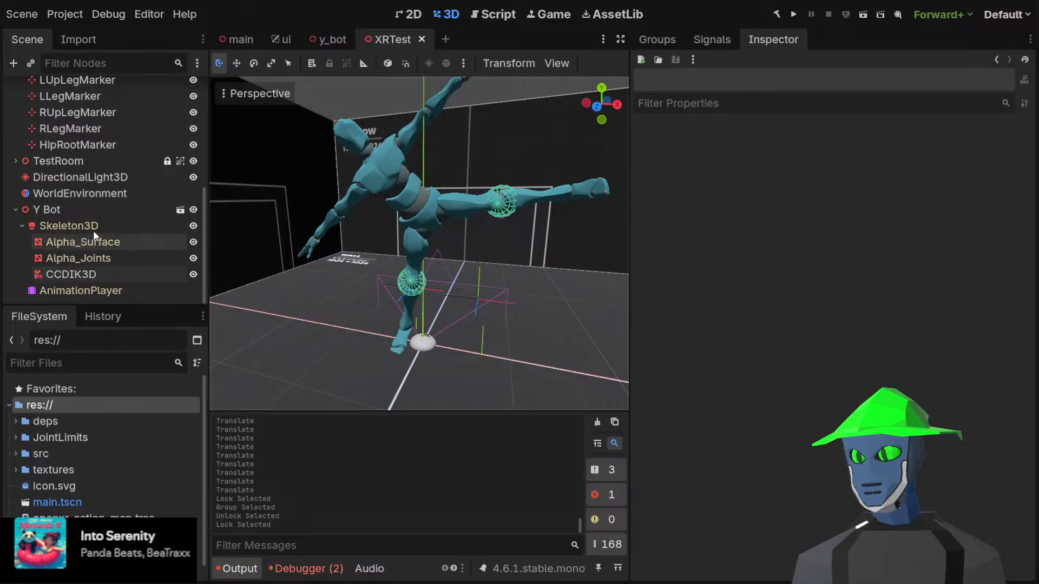
Examine the pose from the front, the CCDIK3D leg chain settings and the list of target markers
{"action": "left_click", "coordinate": [598, 108]}
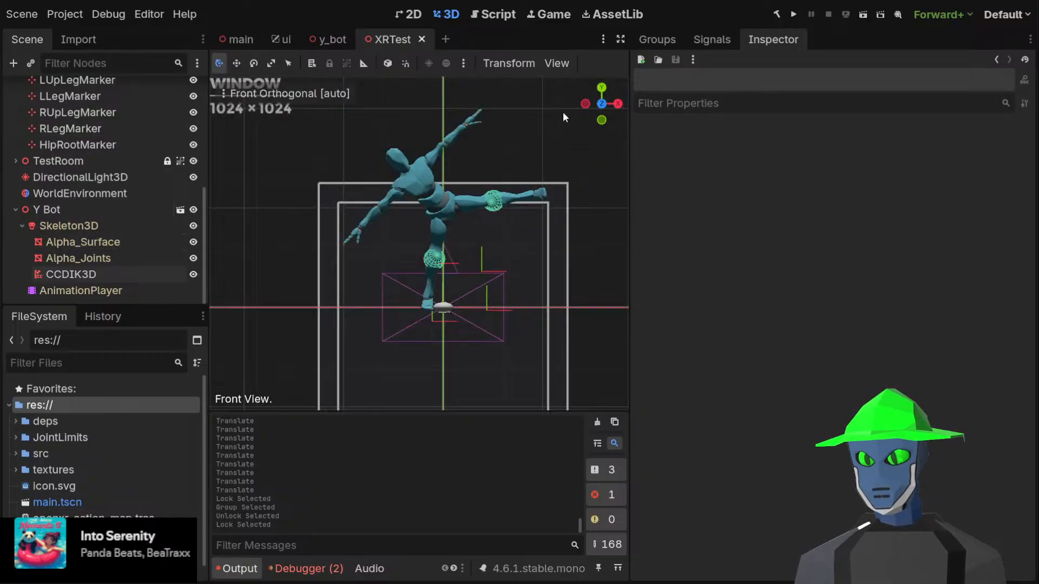
{"action": "left_click", "coordinate": [95, 274]}
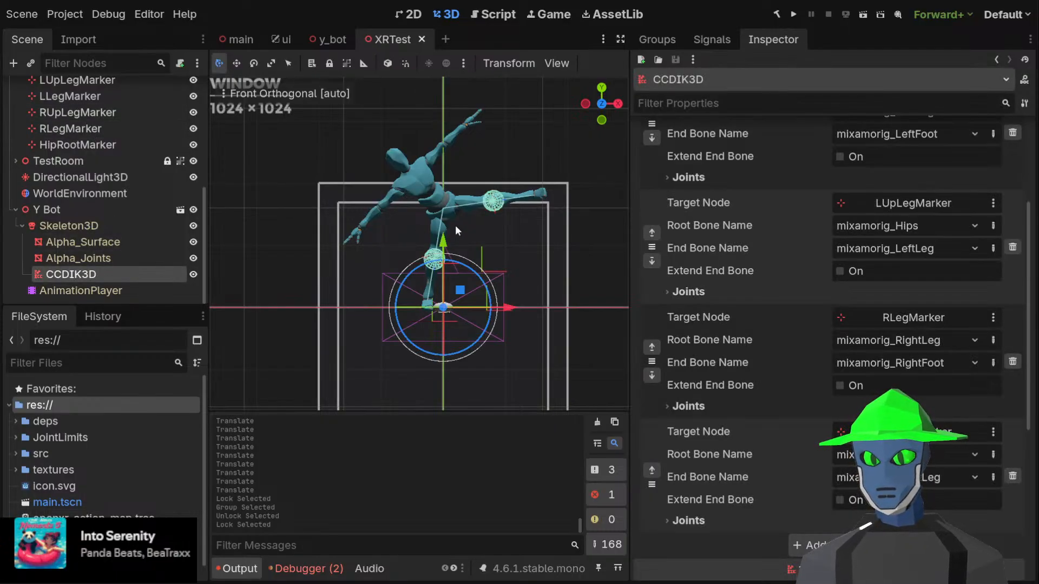
{"action": "scroll", "coordinate": [783, 301], "scroll_direction": "down", "scroll_amount": 4}
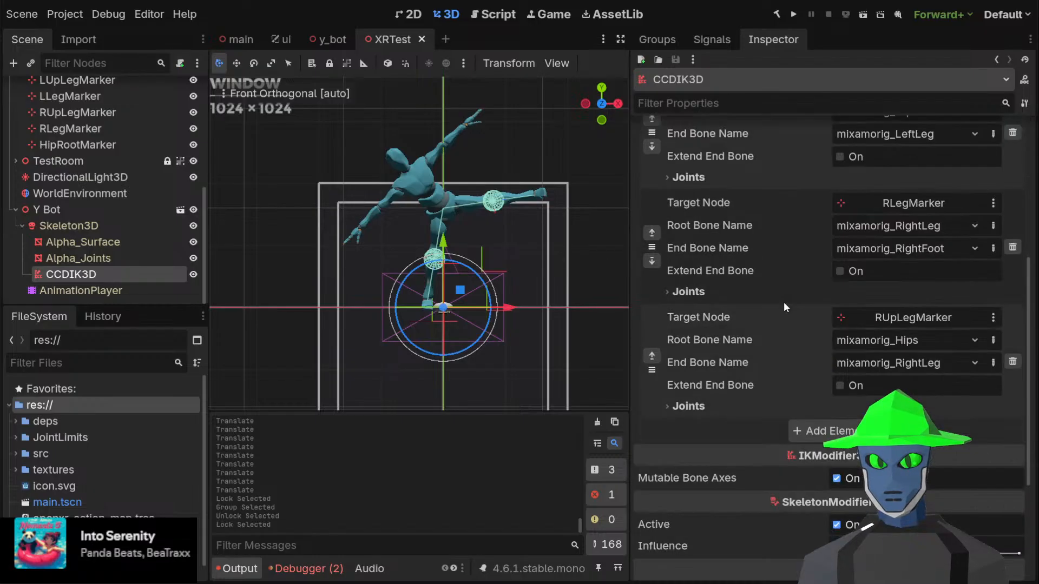
{"action": "scroll", "coordinate": [141, 190], "scroll_direction": "up", "scroll_amount": 2}
{"action": "scroll", "coordinate": [144, 190], "scroll_direction": "up", "scroll_amount": 3}
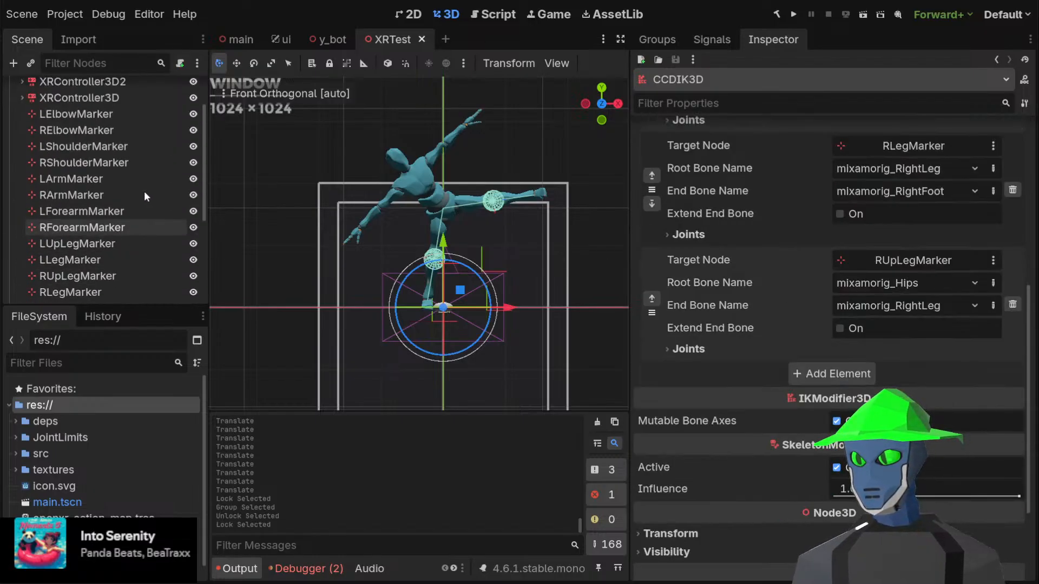
{"action": "scroll", "coordinate": [144, 191], "scroll_direction": "down", "scroll_amount": 2}
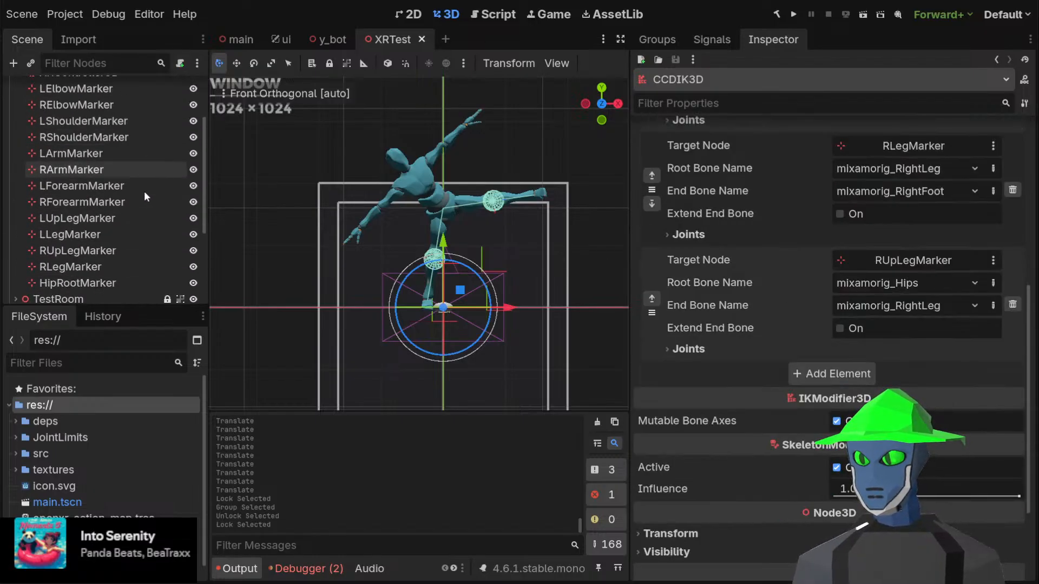
{"action": "scroll", "coordinate": [144, 195], "scroll_direction": "down", "scroll_amount": 3}
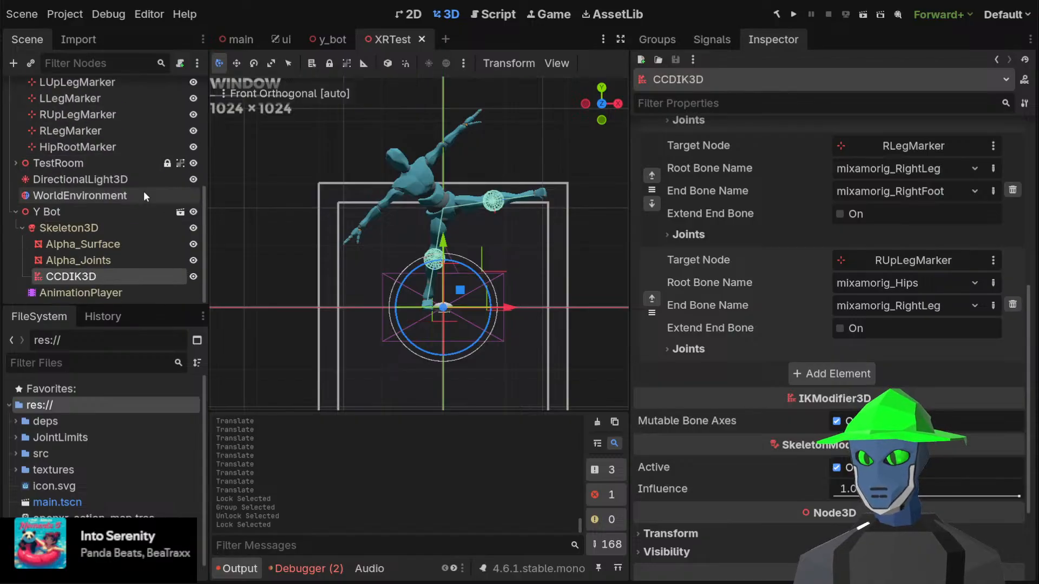
Inspect the Skeleton3D spine bones up close and select mixamorig_Spine2 in the bone hierarchy
{"action": "left_click", "coordinate": [86, 229]}
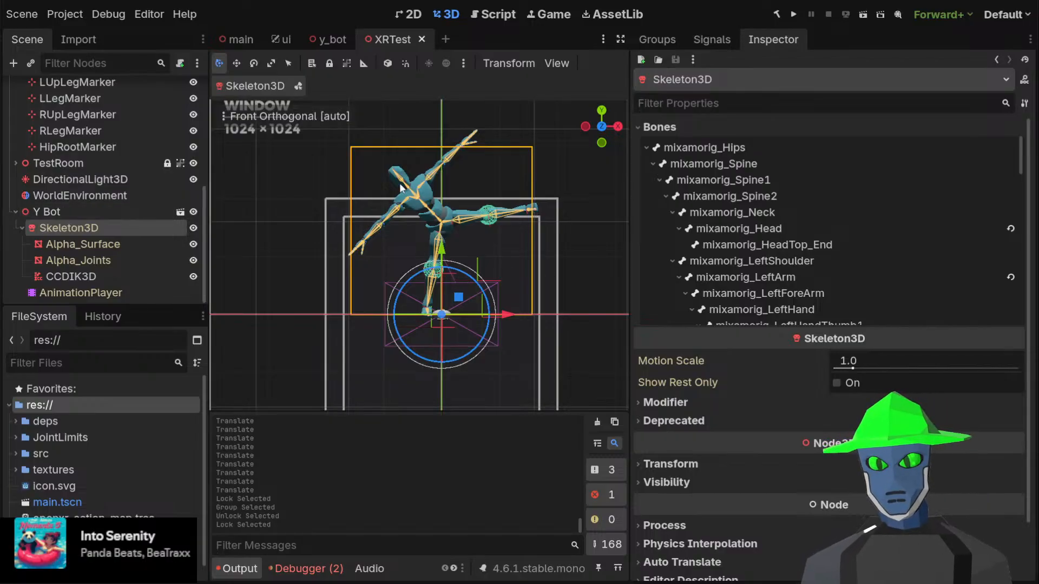
{"action": "scroll", "coordinate": [423, 136], "scroll_direction": "up", "scroll_amount": 5}
{"action": "scroll", "coordinate": [423, 135], "scroll_direction": "up", "scroll_amount": 4}
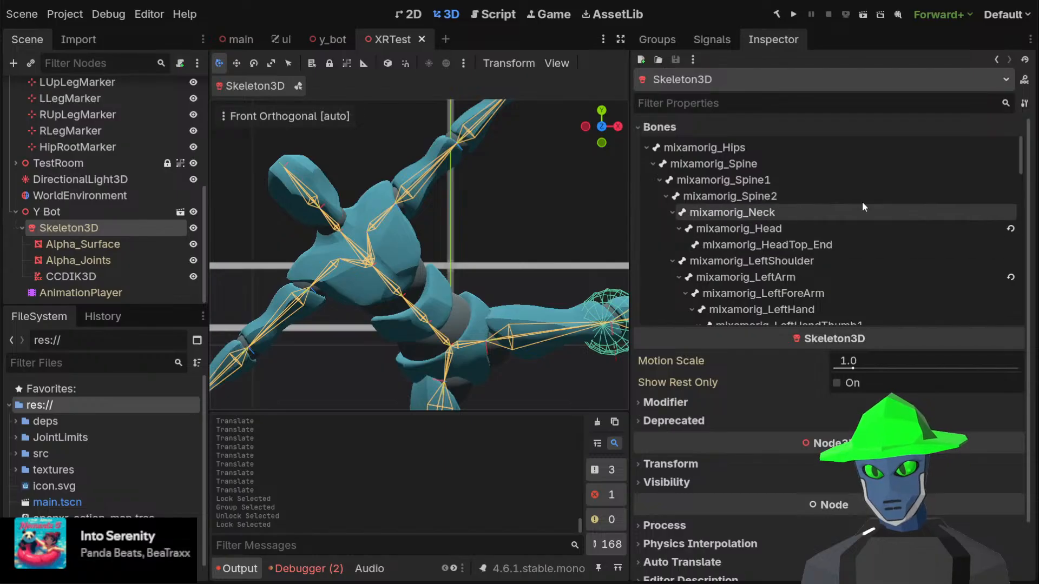
{"action": "left_click", "coordinate": [800, 193]}
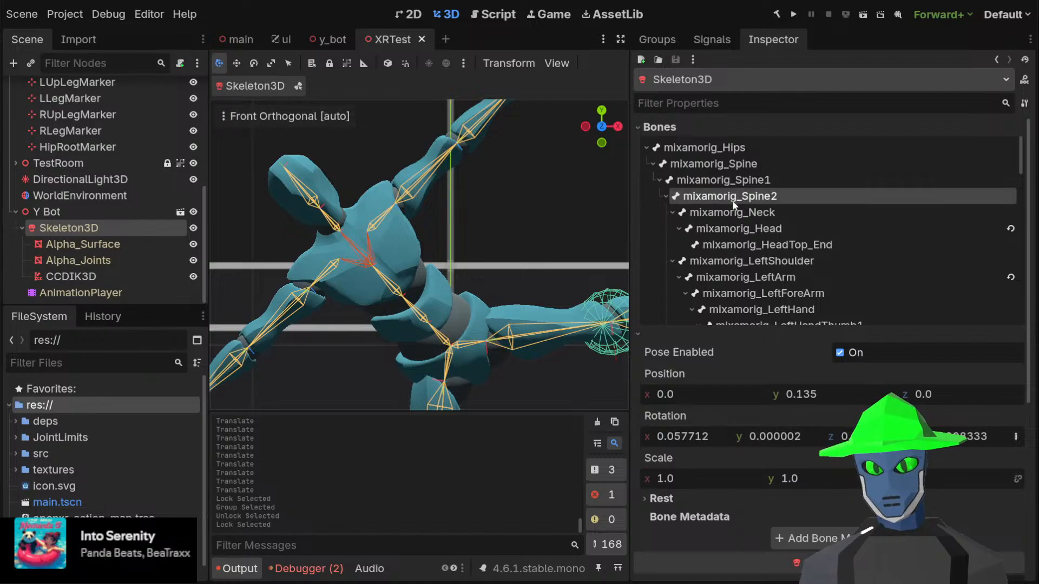
Examine the left arm, left shoulder, hips, spine and neck bones of the Skeleton3D through the bone hierarchy
{"action": "left_click", "coordinate": [775, 280]}
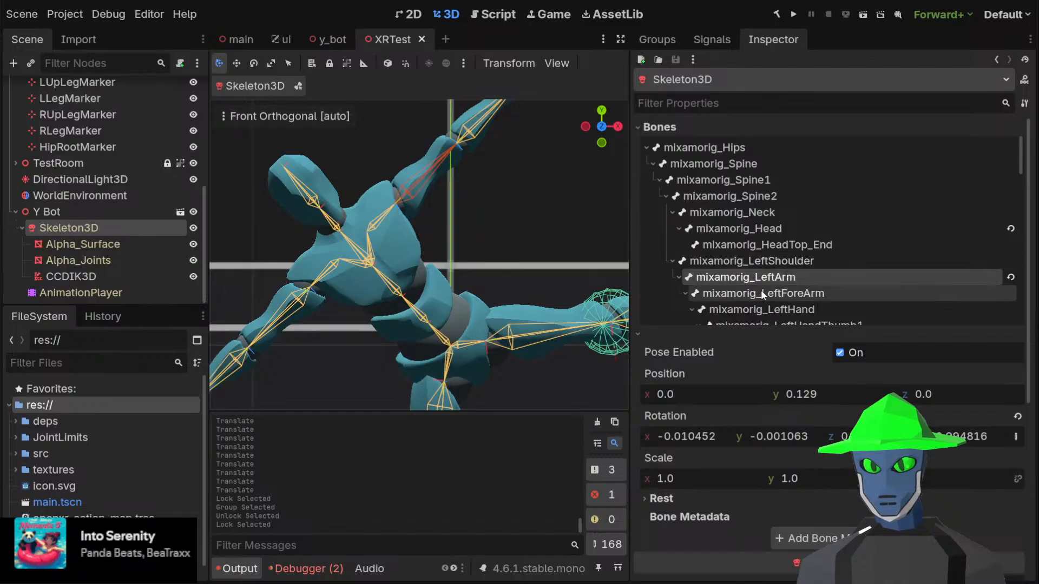
{"action": "left_click", "coordinate": [781, 261]}
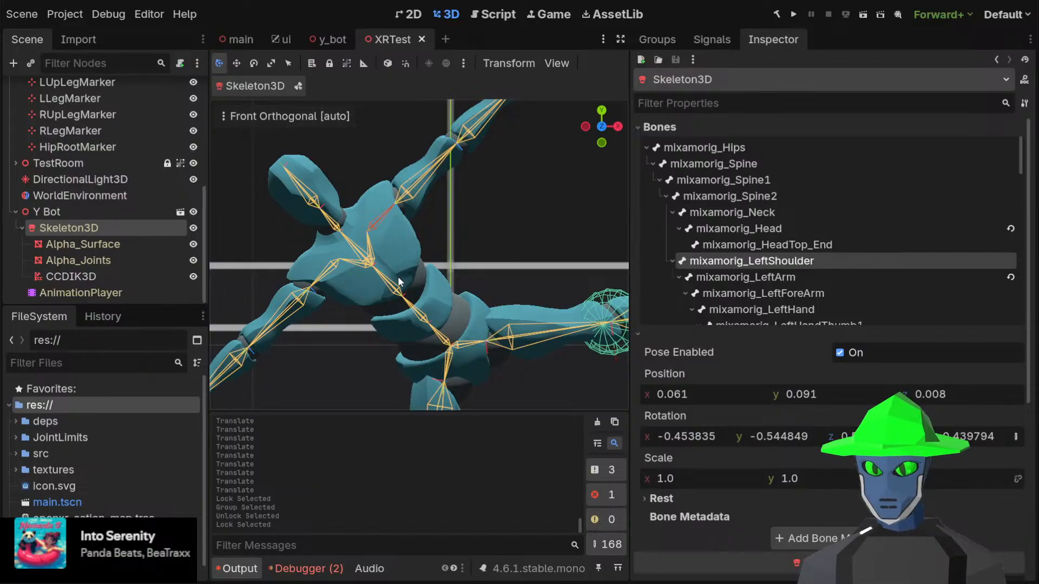
{"action": "scroll", "coordinate": [423, 281], "scroll_direction": "up", "scroll_amount": 2}
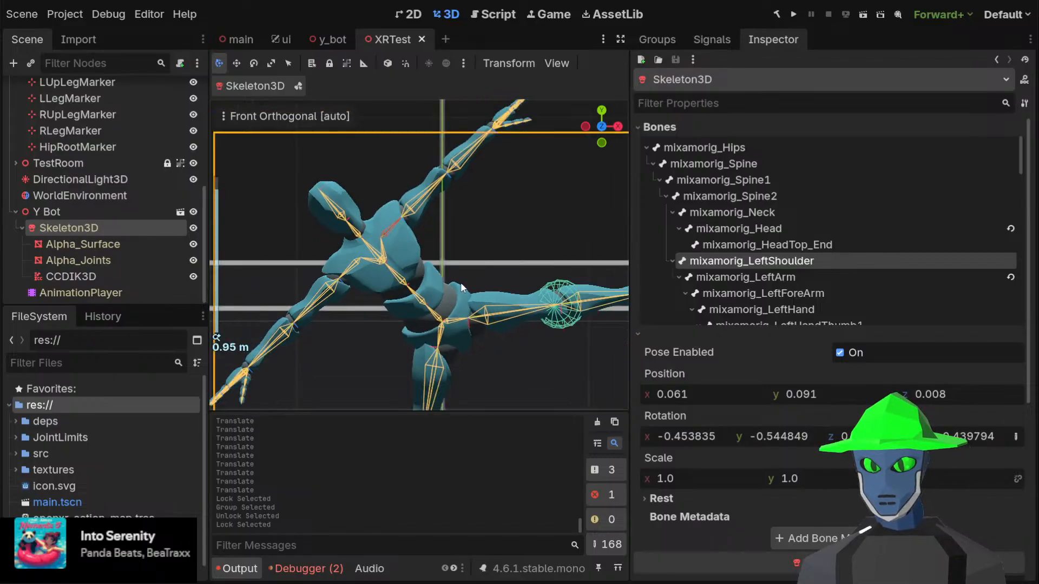
{"action": "scroll", "coordinate": [477, 300], "scroll_direction": "down", "scroll_amount": 2}
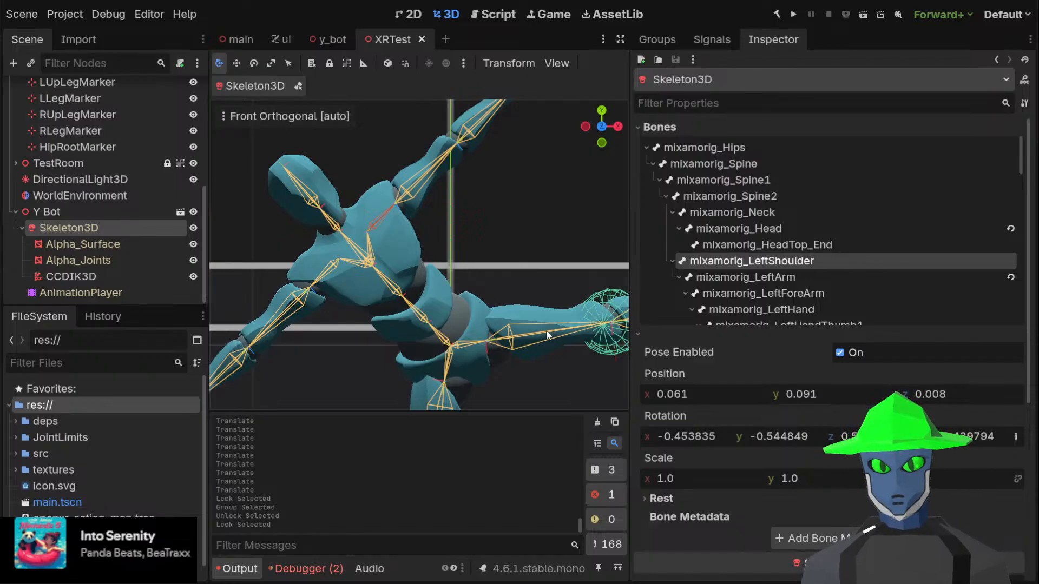
{"action": "left_click", "coordinate": [746, 164]}
{"action": "left_click", "coordinate": [752, 151]}
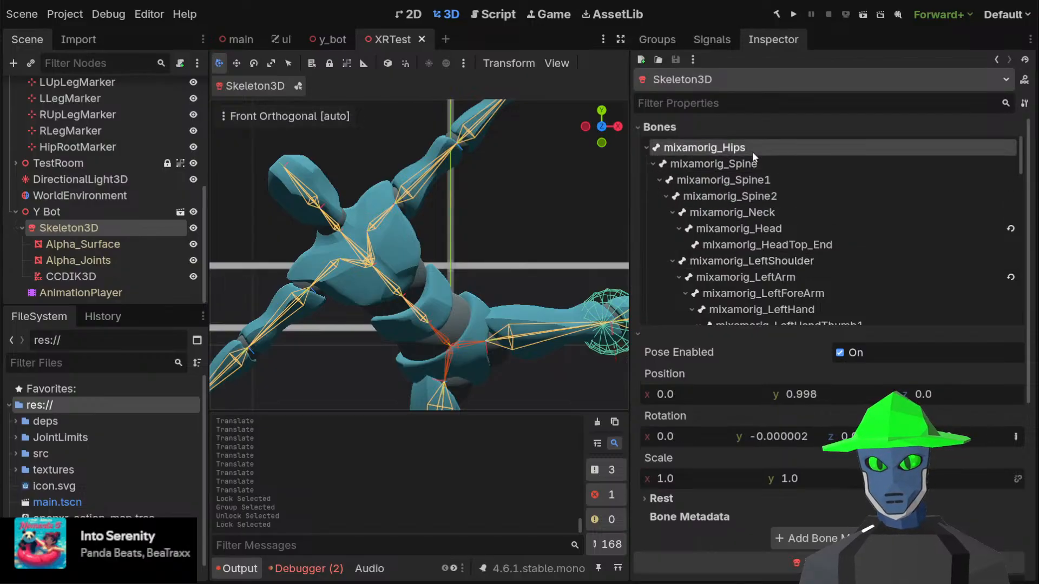
{"action": "left_click", "coordinate": [746, 166]}
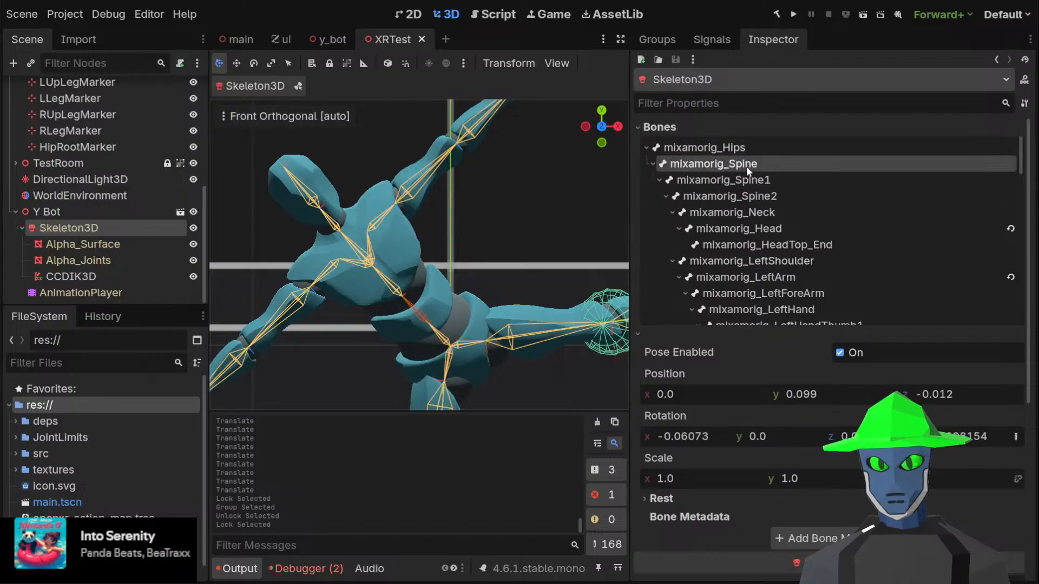
{"action": "left_click", "coordinate": [745, 196]}
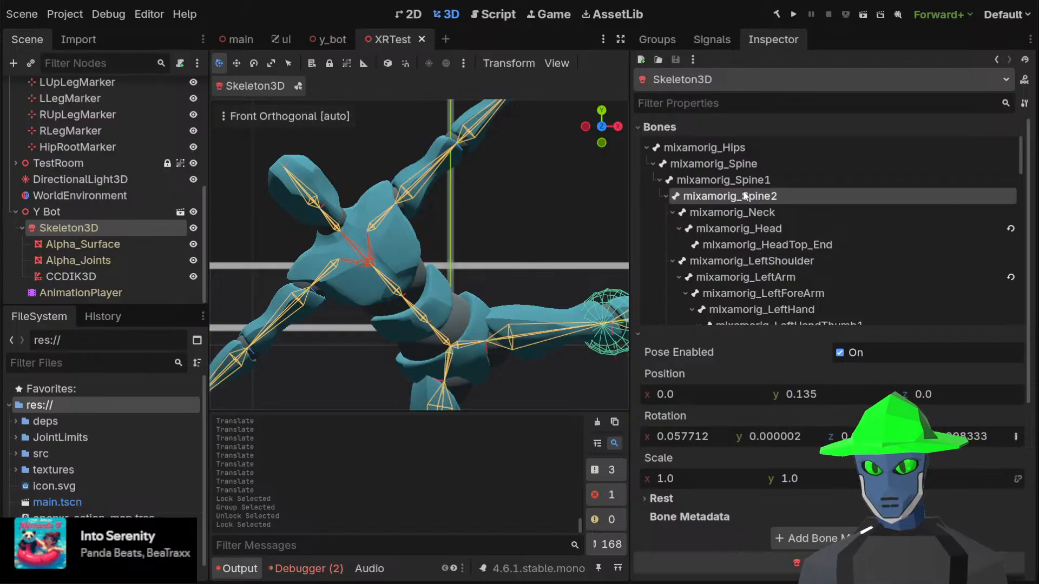
{"action": "left_click", "coordinate": [728, 211]}
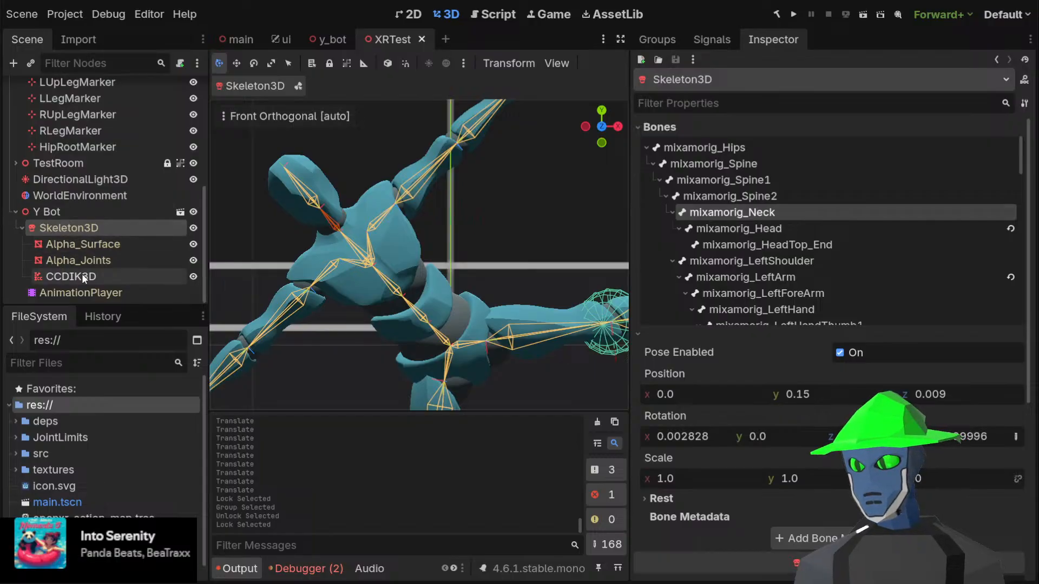
Add a JacobianIK3D node under Skeleton3D and create one chain element in its Settings
{"action": "left_click", "coordinate": [91, 229]}
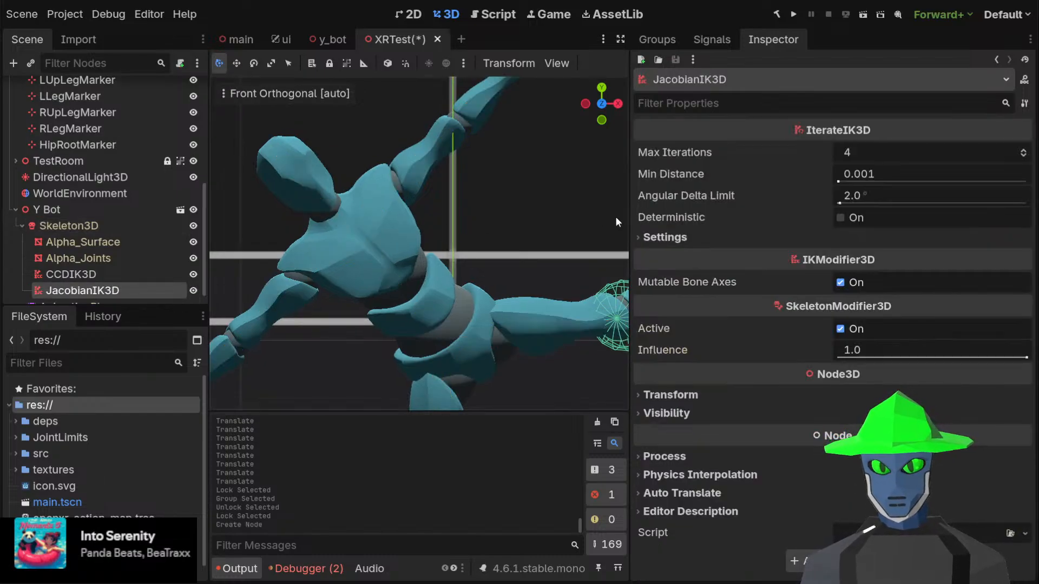
{"action": "scroll", "coordinate": [493, 236], "scroll_direction": "down", "scroll_amount": 2}
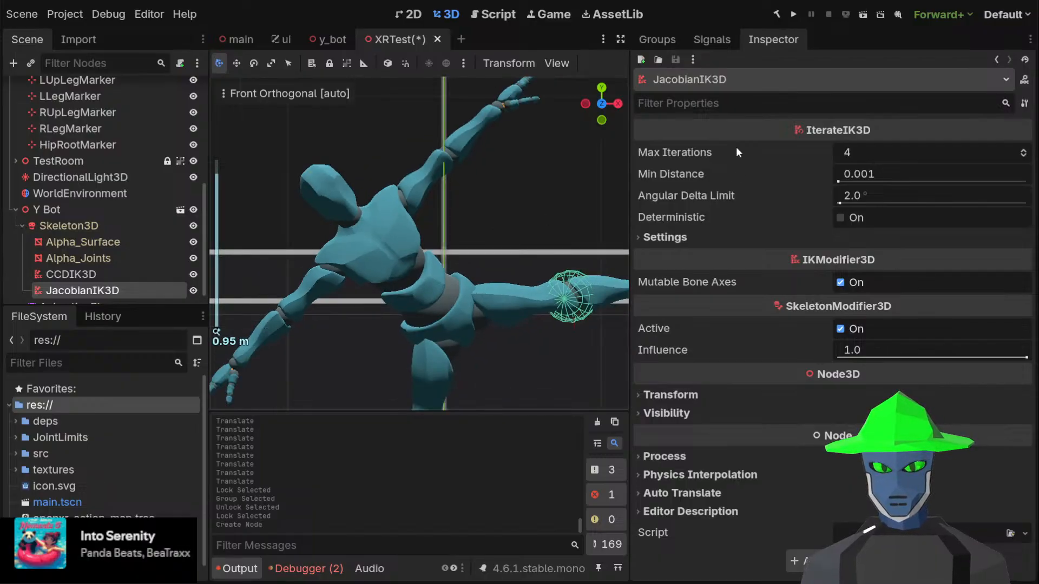
{"action": "left_click", "coordinate": [685, 241]}
{"action": "left_click", "coordinate": [836, 254]}
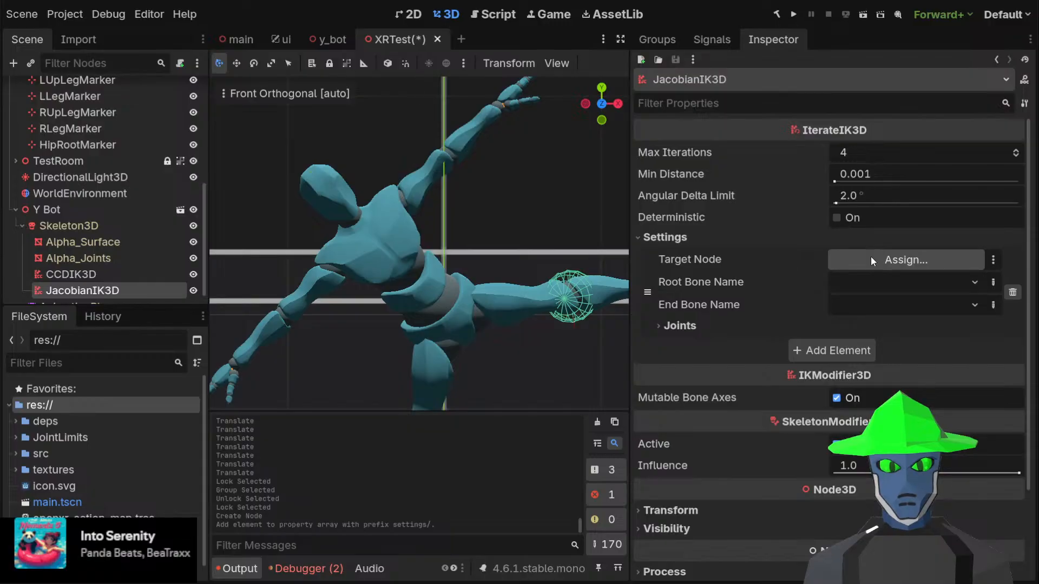
Find the left shoulder marker in the scene and assign LShoulderMarker as the JacobianIK3D chain's target node
{"action": "scroll", "coordinate": [112, 159], "scroll_direction": "up", "scroll_amount": 5}
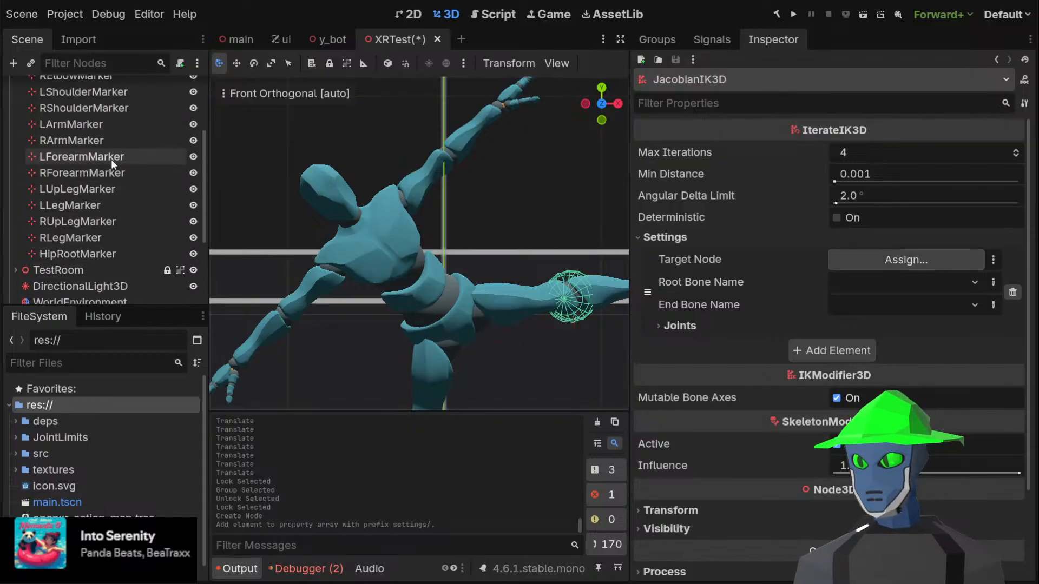
{"action": "left_click", "coordinate": [112, 157]}
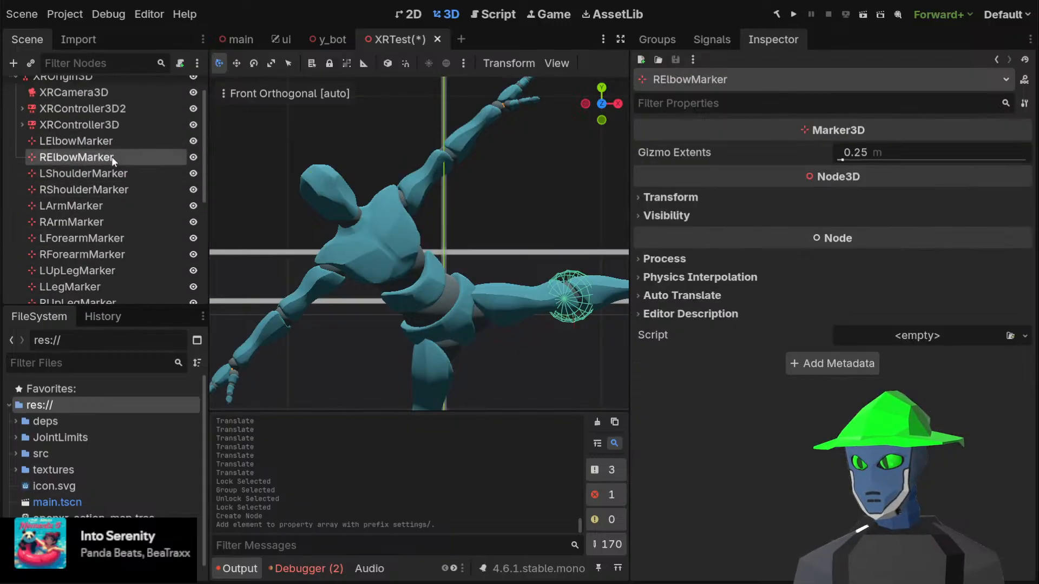
{"action": "left_click", "coordinate": [110, 190]}
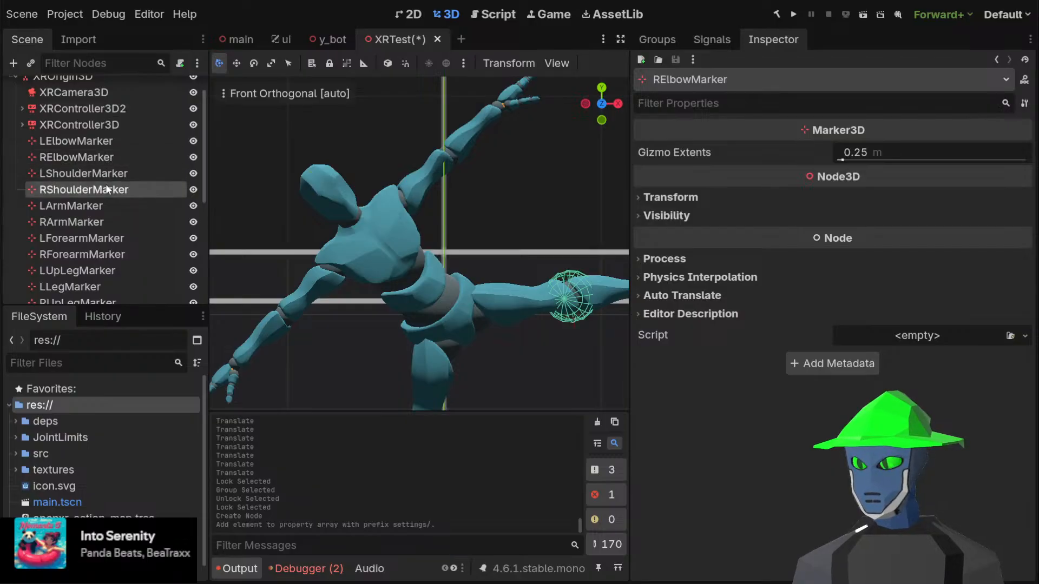
{"action": "left_click", "coordinate": [119, 173]}
{"action": "scroll", "coordinate": [116, 242], "scroll_direction": "down", "scroll_amount": 5}
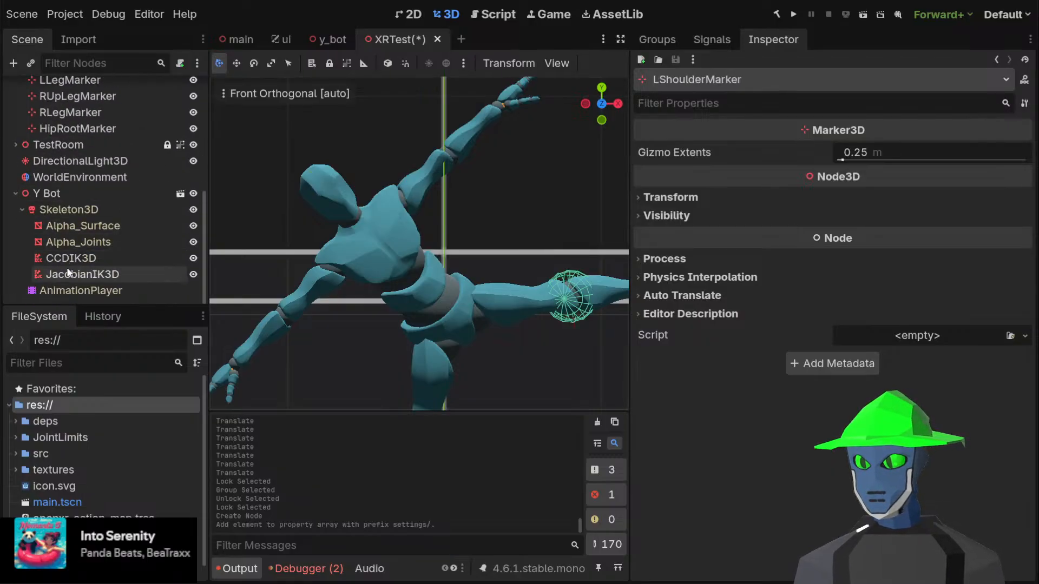
{"action": "left_click", "coordinate": [70, 274]}
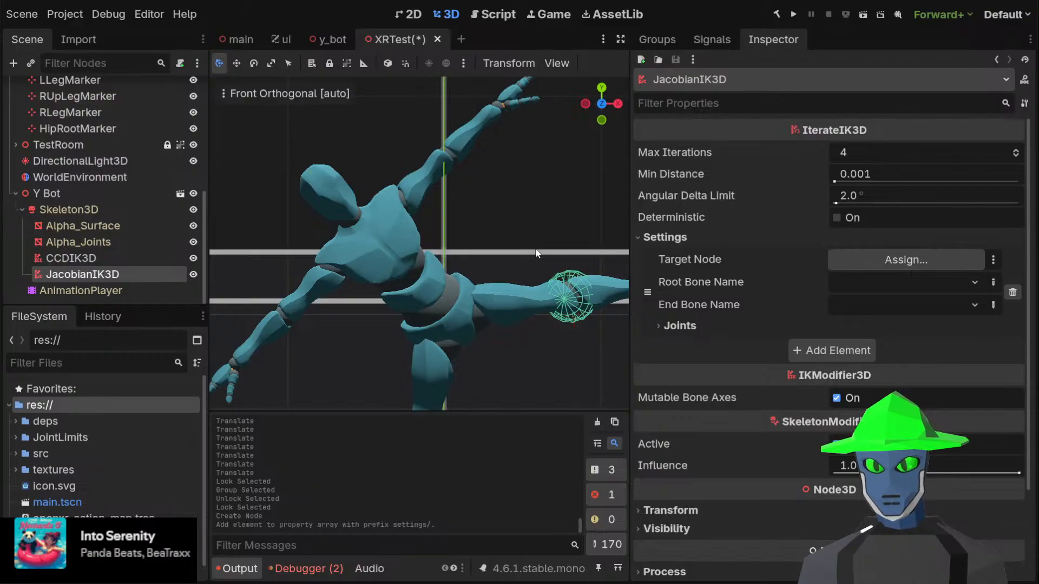
{"action": "left_click", "coordinate": [485, 462]}
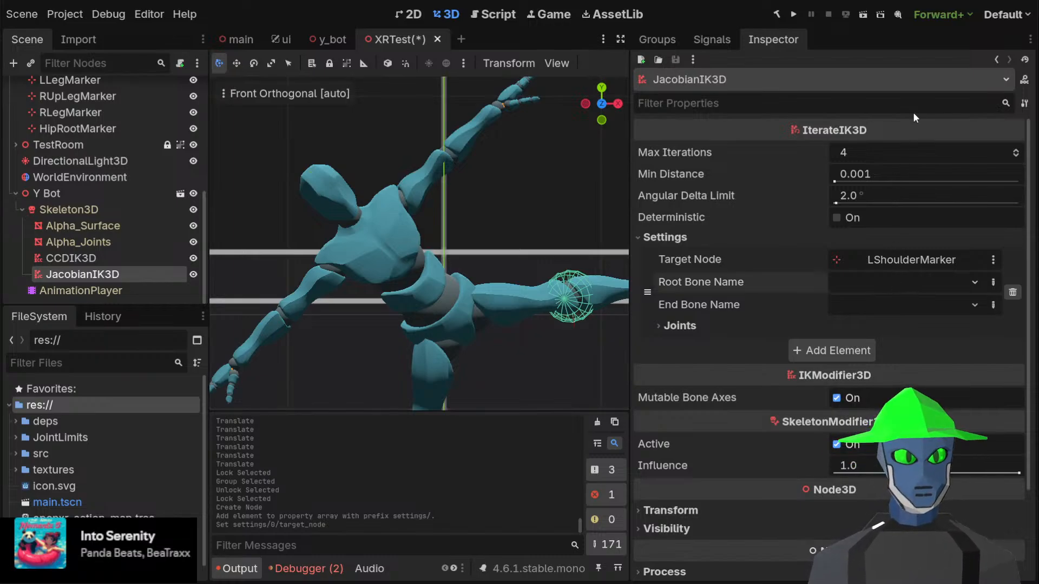
Set the JacobianIK3D chain's root bone to mixamorig_Spine and its end bone to mixamorig_LeftShoulder
{"action": "left_click", "coordinate": [936, 50]}
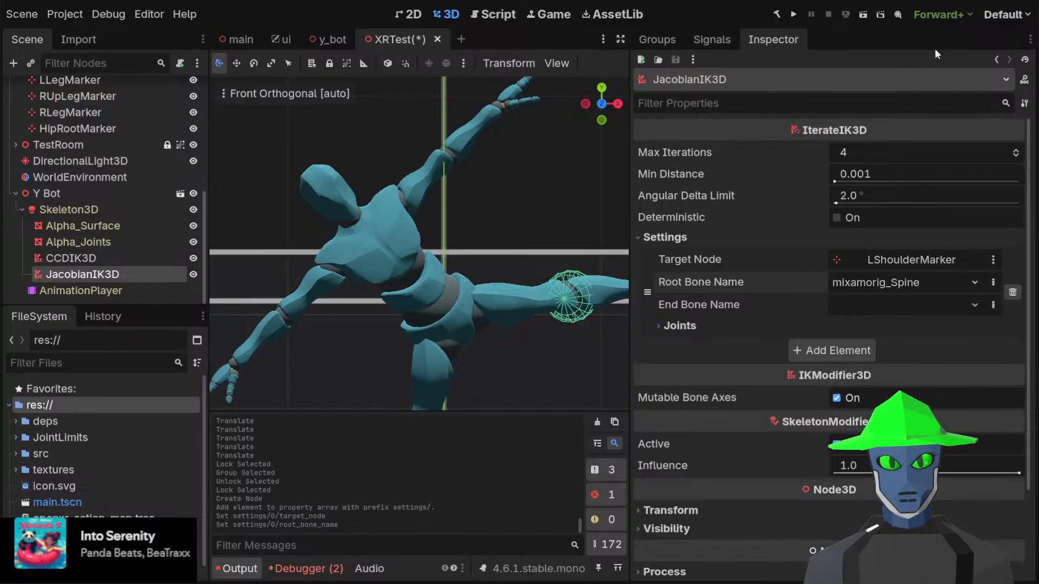
{"action": "left_click", "coordinate": [885, 303]}
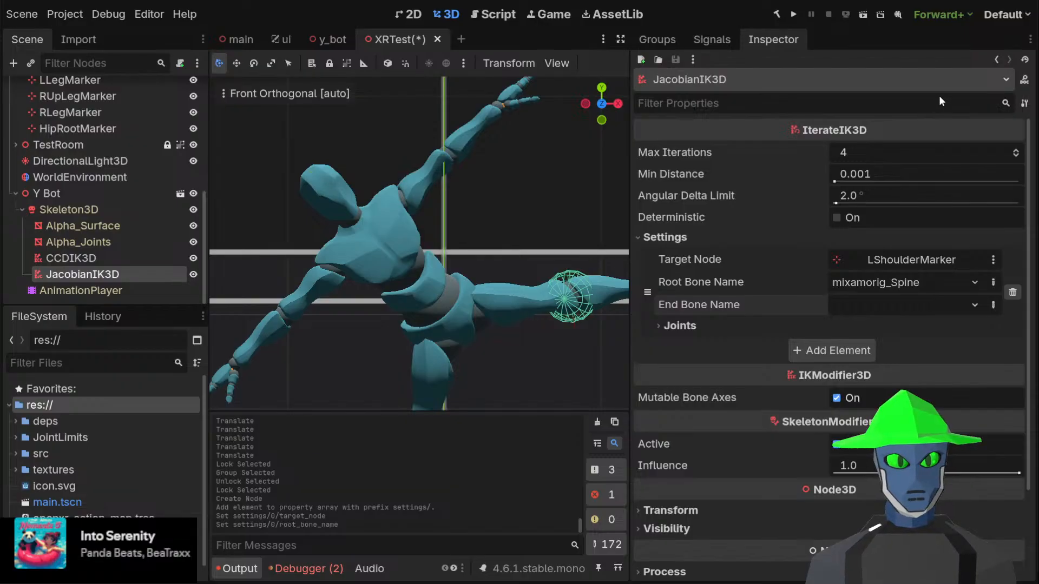
{"action": "left_click", "coordinate": [935, 148]}
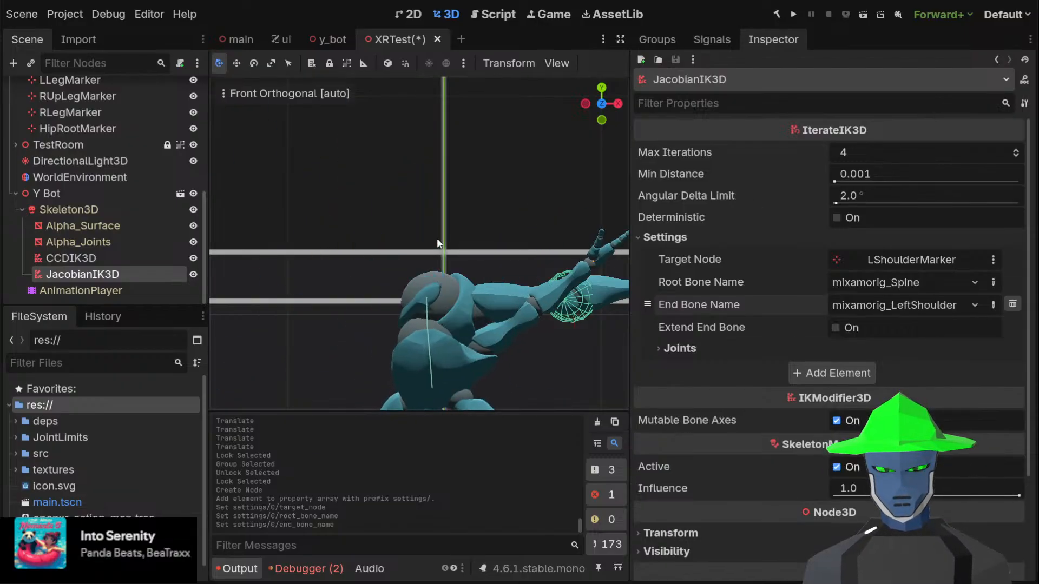
Test the spine chain by raising LShoulderMarker from the floor to the character's chest and shifting it in the front plane
{"action": "scroll", "coordinate": [509, 233], "scroll_direction": "down", "scroll_amount": 3}
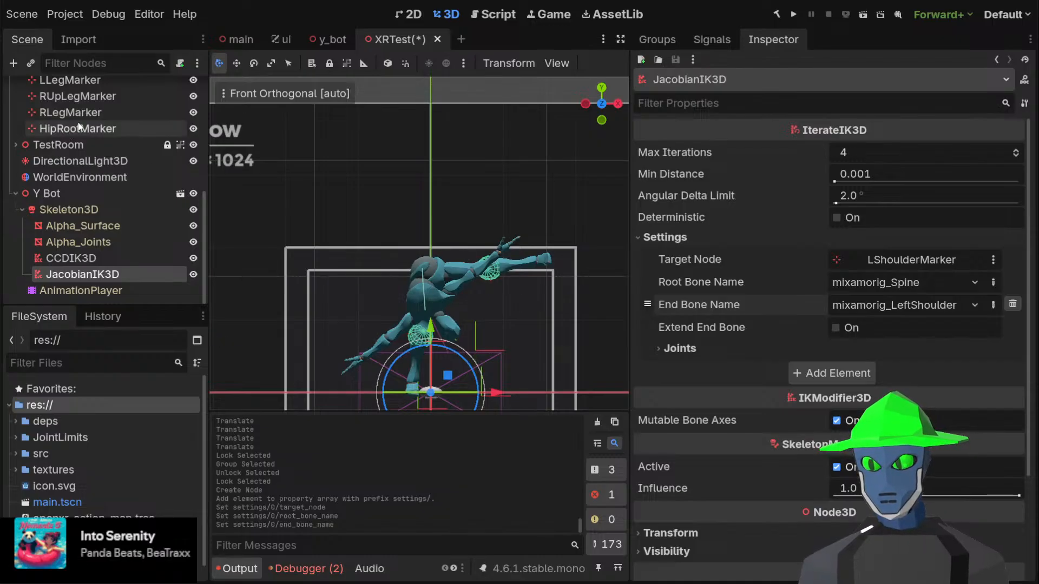
{"action": "scroll", "coordinate": [93, 115], "scroll_direction": "up", "scroll_amount": 3}
{"action": "scroll", "coordinate": [113, 114], "scroll_direction": "up", "scroll_amount": 3}
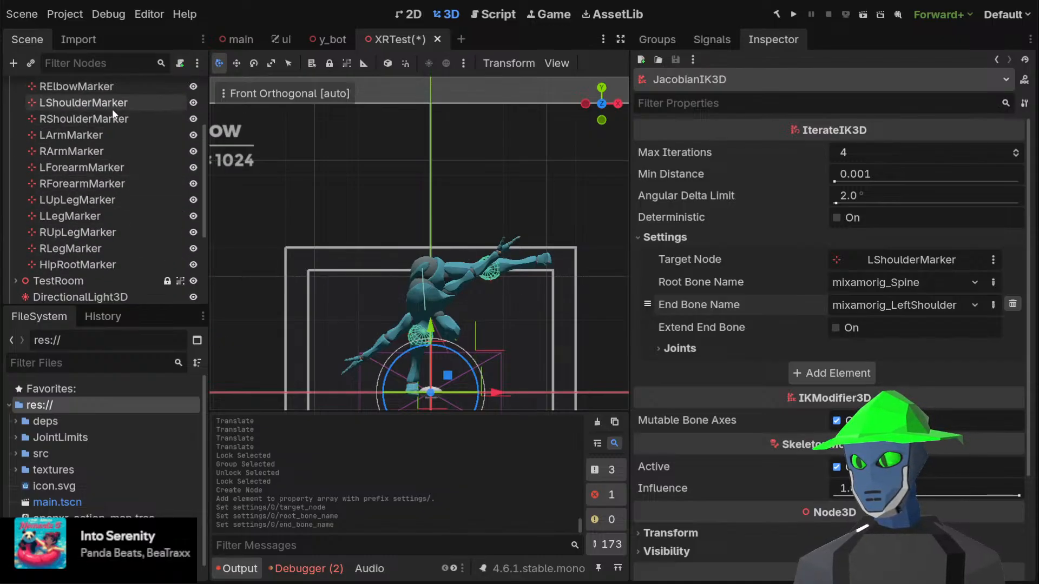
{"action": "left_click", "coordinate": [117, 104]}
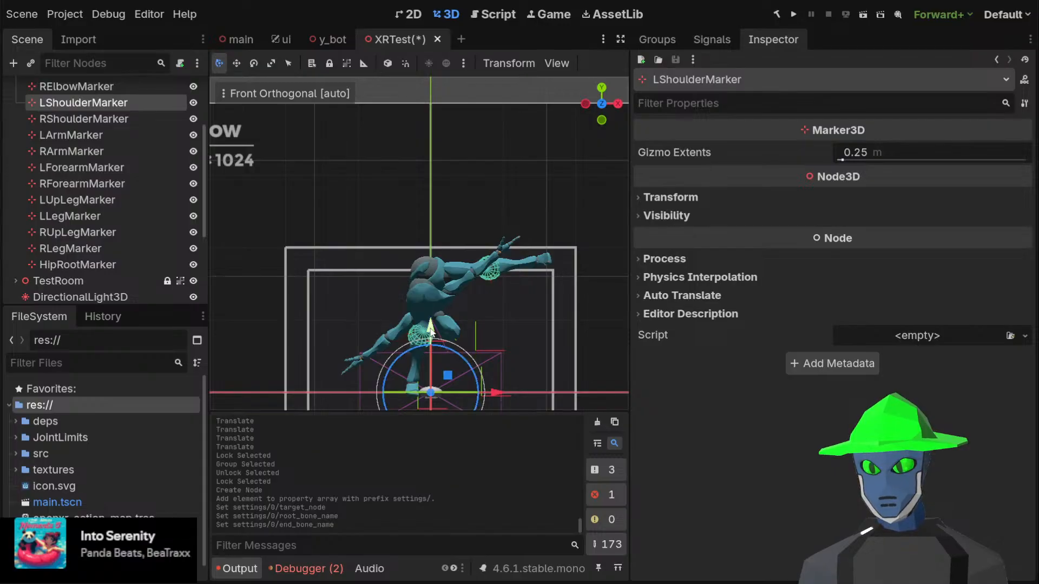
{"action": "left_click_drag", "start_coordinate": [431, 327], "coordinate": [430, 230]}
{"action": "left_click_drag", "start_coordinate": [430, 171], "coordinate": [430, 168]}
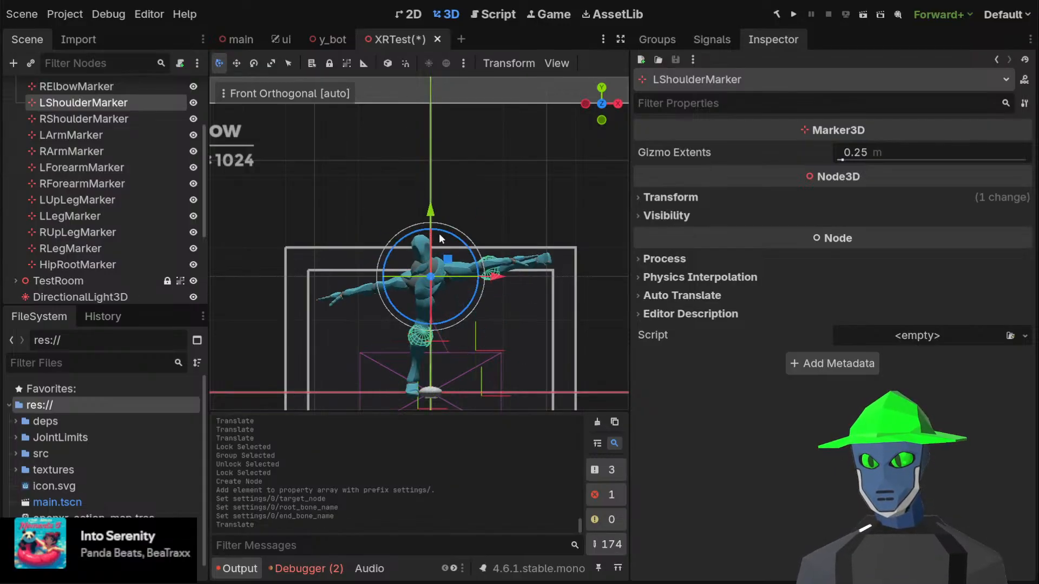
{"action": "left_click_drag", "start_coordinate": [431, 216], "coordinate": [432, 206]}
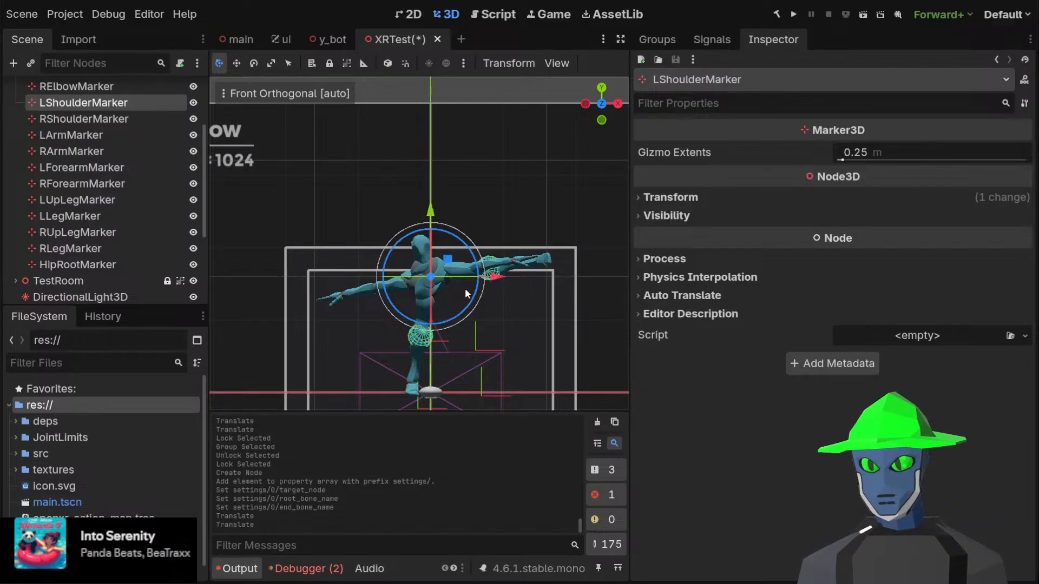
{"action": "left_click_drag", "start_coordinate": [447, 259], "coordinate": [422, 272]}
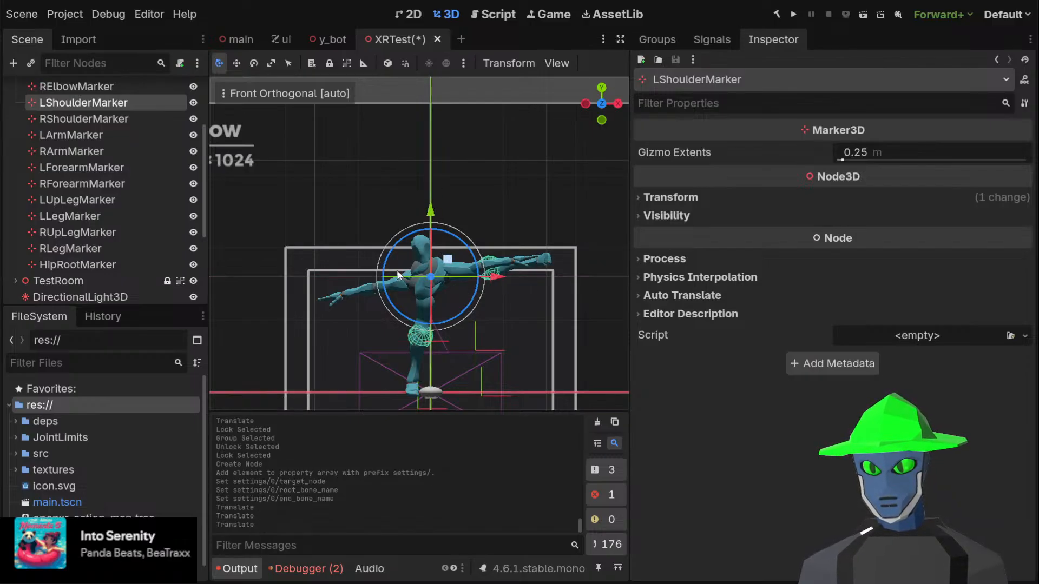
Try moving LShoulderMarker further while viewing the character's upper body in perspective
{"action": "middle_click_drag", "start_coordinate": [398, 275], "coordinate": [439, 230]}
{"action": "left_click", "coordinate": [415, 295]}
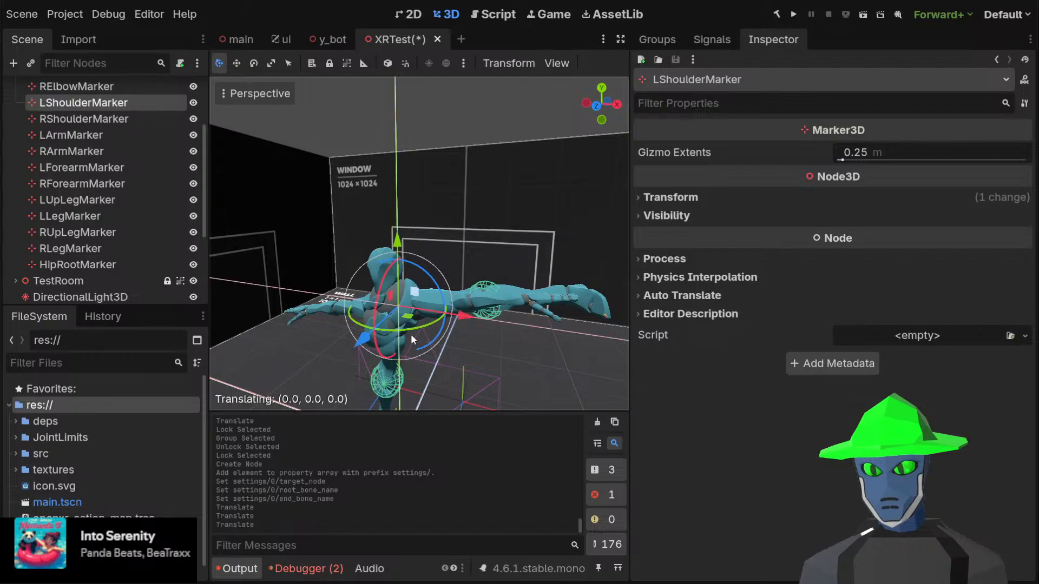
{"action": "scroll", "coordinate": [479, 261], "scroll_direction": "down", "scroll_amount": 3}
{"action": "middle_click_drag", "start_coordinate": [478, 262], "coordinate": [495, 210]}
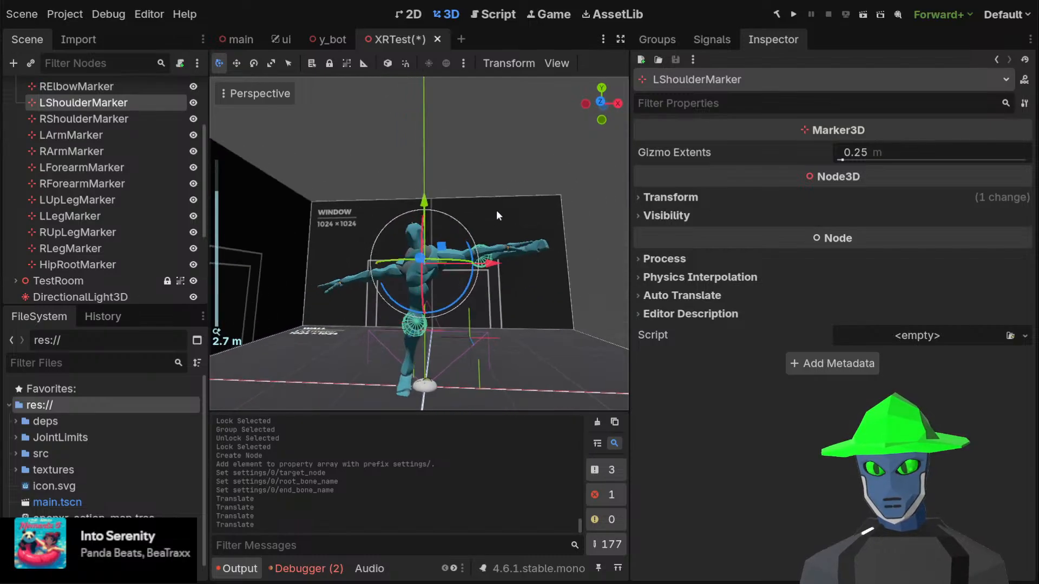
{"action": "left_click", "coordinate": [444, 247]}
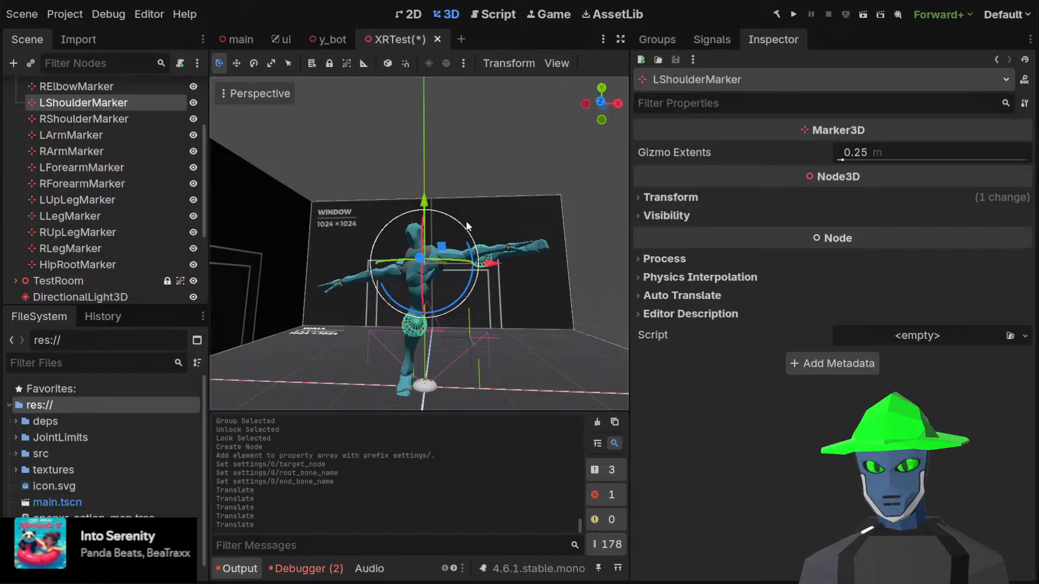
Undo all test moves of LShoulderMarker
{"action": "key", "text": "ctrl+z"}
{"action": "key", "text": "ctrl+z"}
{"action": "key", "text": "ctrl+z"}
{"action": "key", "text": "ctrl+z"}
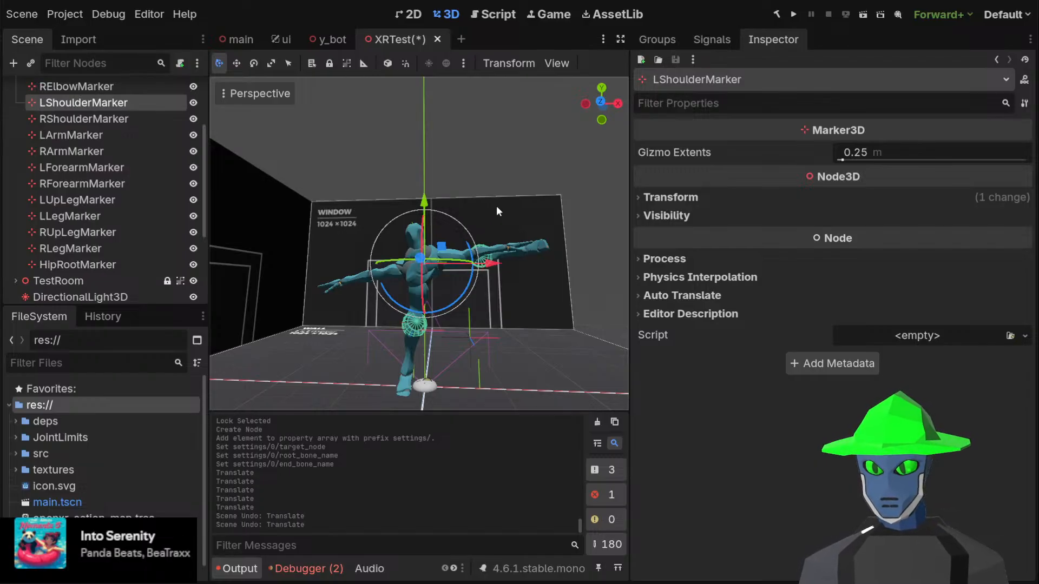
{"action": "key", "text": "ctrl+z"}
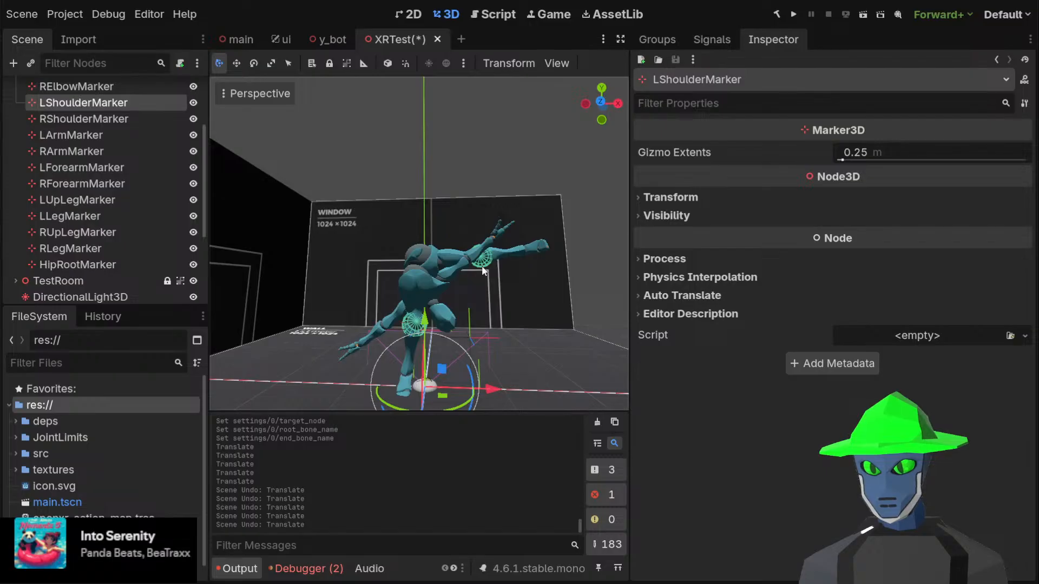
Move LShoulderMarker up above the character's head and switch to the front view
{"action": "left_click_drag", "start_coordinate": [490, 391], "coordinate": [336, 100]}
{"action": "left_click_drag", "start_coordinate": [394, 162], "coordinate": [512, 169]}
{"action": "left_click", "coordinate": [603, 99]}
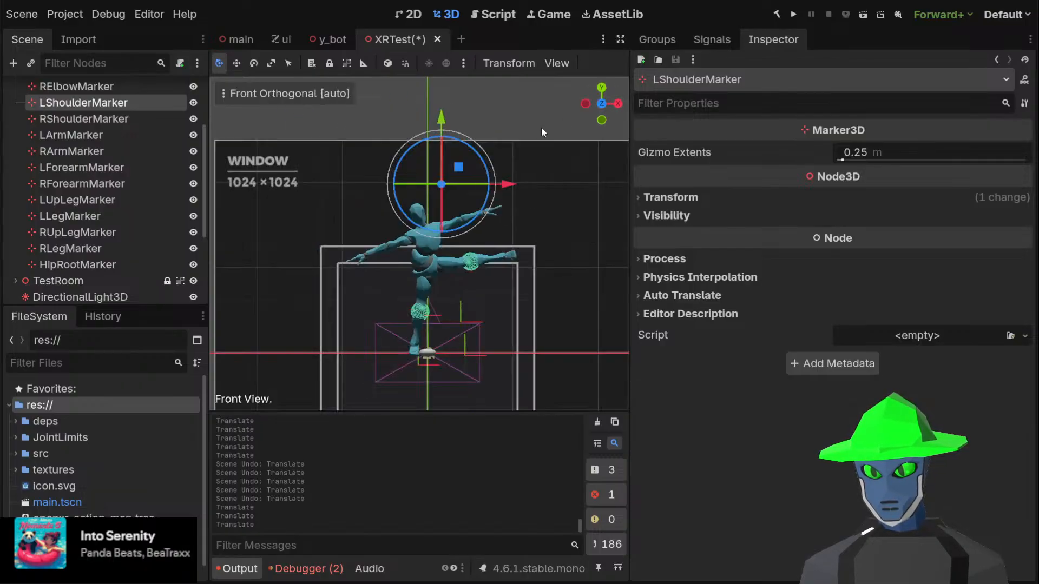
Lower LShoulderMarker towards the left shoulder with a small sideways adjustment, and check the torso pose in perspective
{"action": "scroll", "coordinate": [499, 197], "scroll_direction": "up", "scroll_amount": 2}
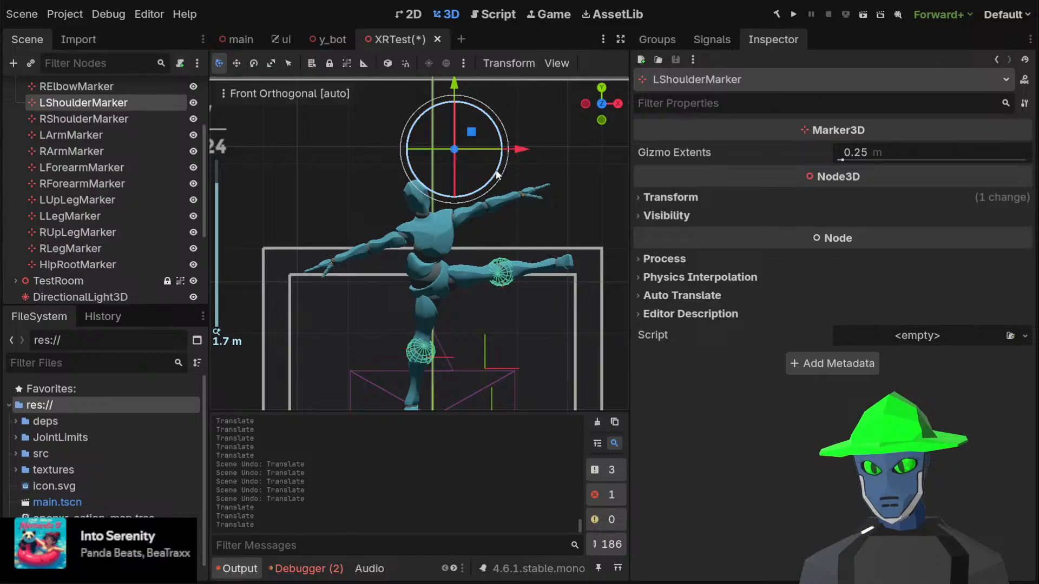
{"action": "mouse_move", "coordinate": [460, 88]}
{"action": "left_mouse_down"}
{"action": "mouse_move", "coordinate": [467, 163]}
{"action": "mouse_move", "coordinate": [476, 158]}
{"action": "mouse_move", "coordinate": [475, 84]}
{"action": "mouse_move", "coordinate": [474, 124]}
{"action": "left_mouse_up"}
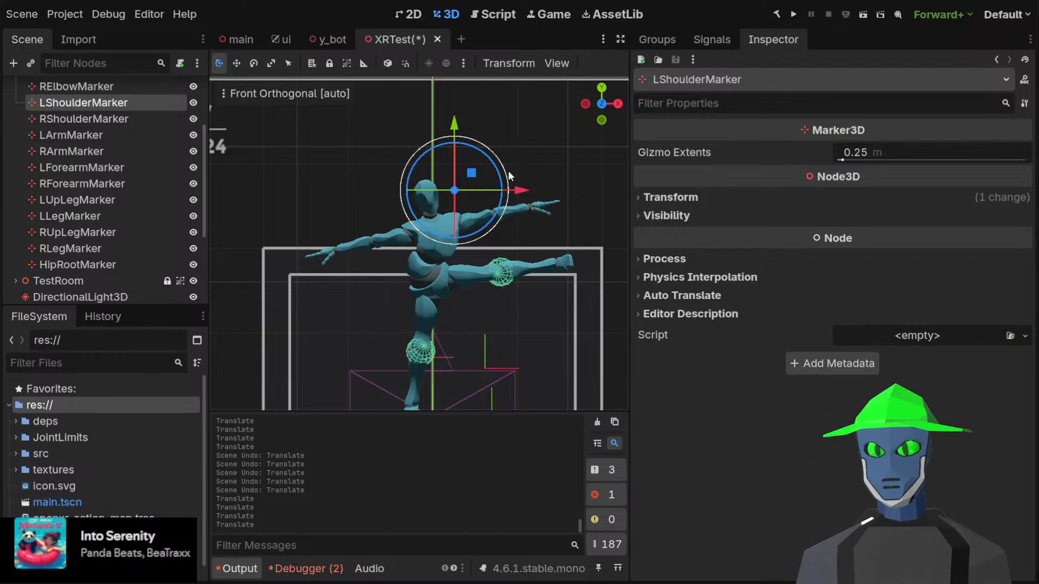
{"action": "mouse_move", "coordinate": [517, 192]}
{"action": "left_mouse_down"}
{"action": "mouse_move", "coordinate": [484, 192]}
{"action": "mouse_move", "coordinate": [524, 189]}
{"action": "left_mouse_up"}
{"action": "left_click_drag", "start_coordinate": [464, 126], "coordinate": [463, 152]}
{"action": "middle_click_drag", "start_coordinate": [490, 158], "coordinate": [394, 188]}
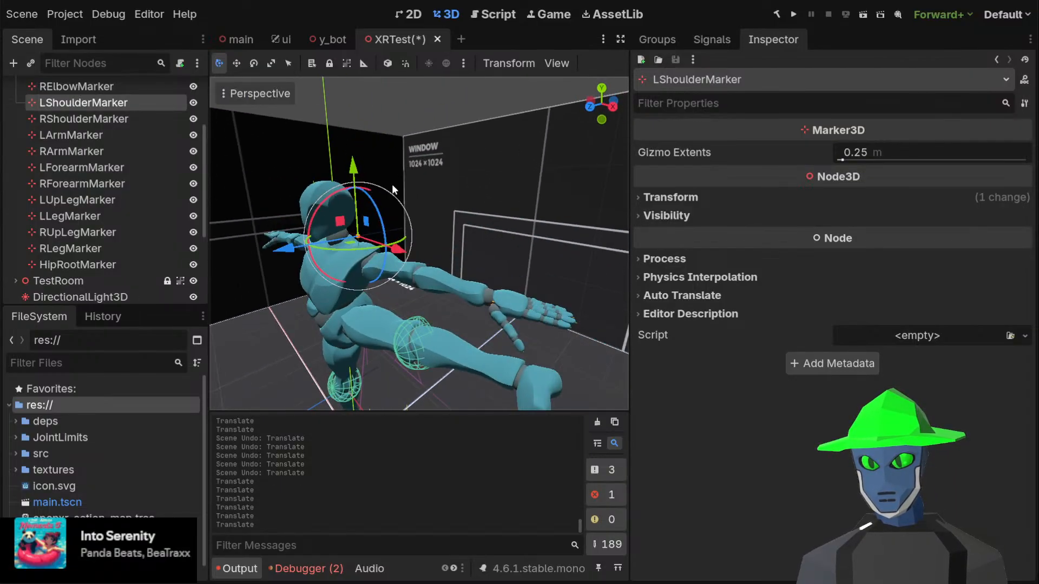
Raise LShoulderMarker in two small vertical moves above the character's left shoulder, viewing it from the side and front
{"action": "left_click_drag", "start_coordinate": [355, 180], "coordinate": [377, 161]}
{"action": "middle_click_drag", "start_coordinate": [377, 161], "coordinate": [463, 144]}
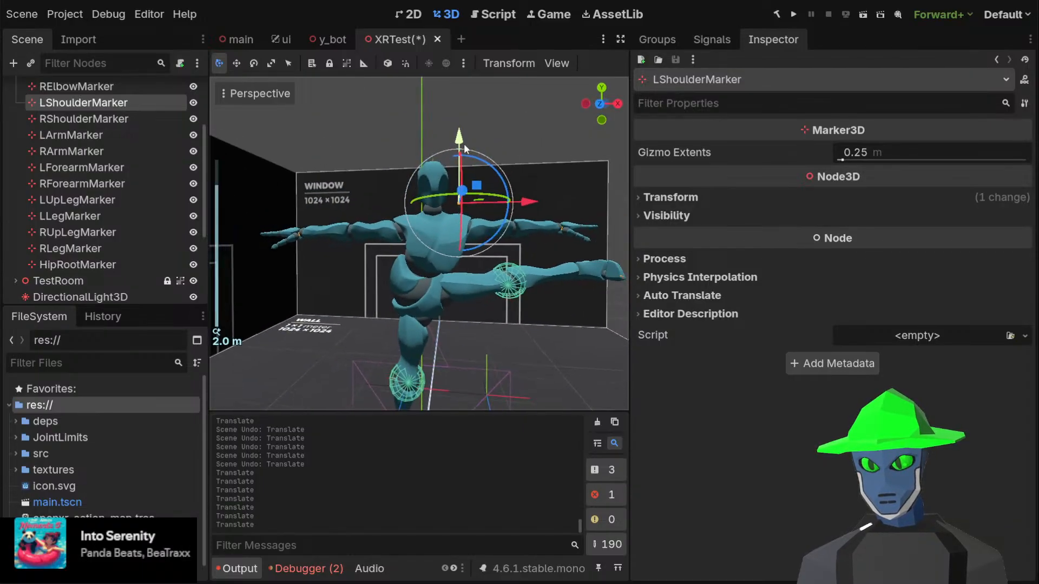
{"action": "mouse_move", "coordinate": [458, 138]}
{"action": "left_mouse_down"}
{"action": "mouse_move", "coordinate": [458, 158]}
{"action": "mouse_move", "coordinate": [458, 114]}
{"action": "mouse_move", "coordinate": [466, 285]}
{"action": "mouse_move", "coordinate": [469, 65]}
{"action": "mouse_move", "coordinate": [476, 156]}
{"action": "mouse_move", "coordinate": [474, 127]}
{"action": "left_mouse_up"}
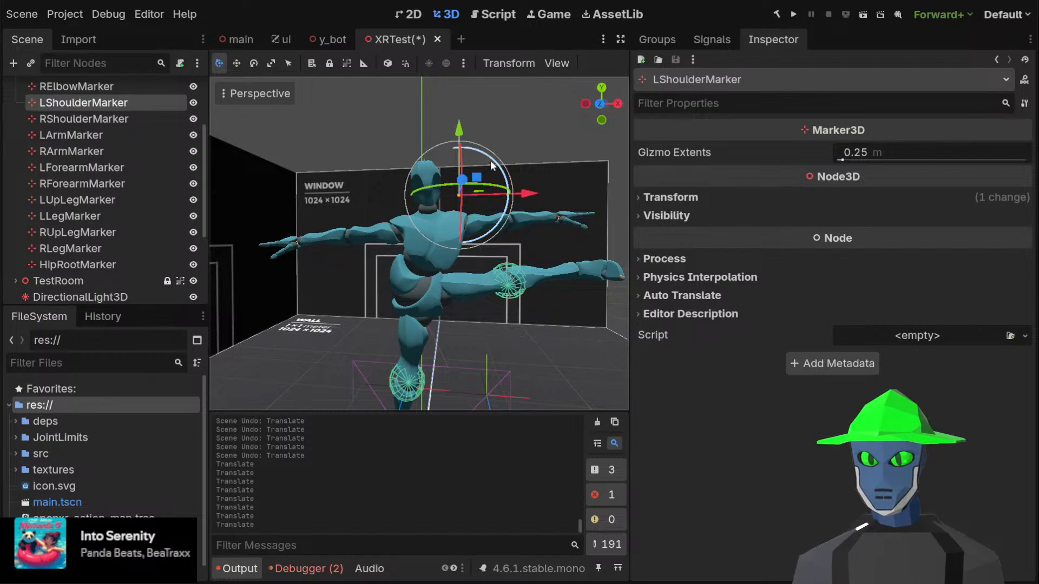
Try rotating LShoulderMarker and moving it along its Z axis, and undo both tests
{"action": "mouse_move", "coordinate": [485, 164]}
{"action": "left_mouse_down"}
{"action": "mouse_move", "coordinate": [506, 189]}
{"action": "mouse_move", "coordinate": [530, 190]}
{"action": "left_mouse_up"}
{"action": "key", "text": "ctrl+z"}
{"action": "middle_click_drag", "start_coordinate": [524, 174], "coordinate": [372, 234]}
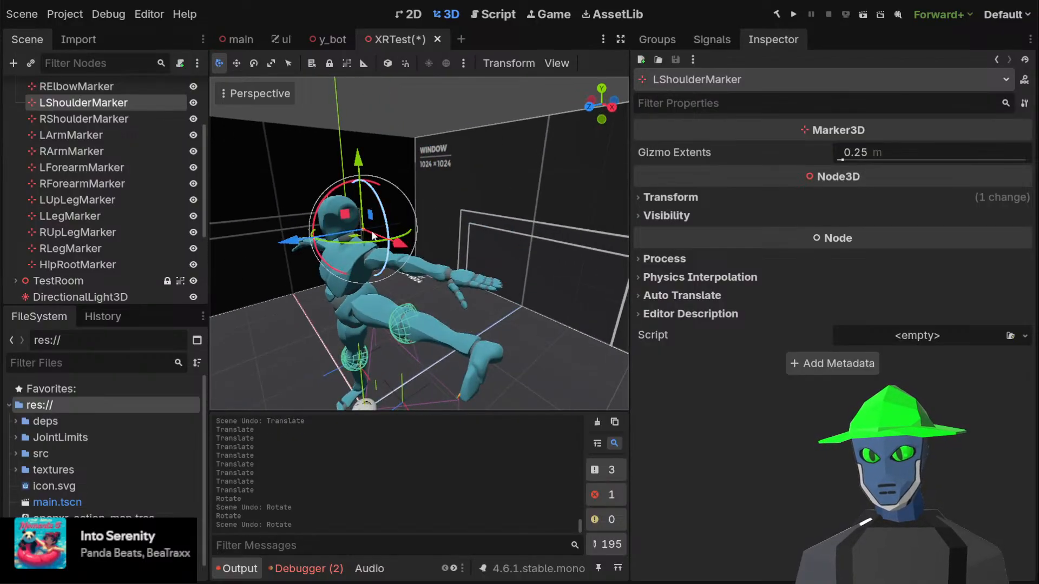
{"action": "mouse_move", "coordinate": [294, 244]}
{"action": "left_mouse_down"}
{"action": "mouse_move", "coordinate": [212, 263]}
{"action": "mouse_move", "coordinate": [298, 249]}
{"action": "left_mouse_up"}
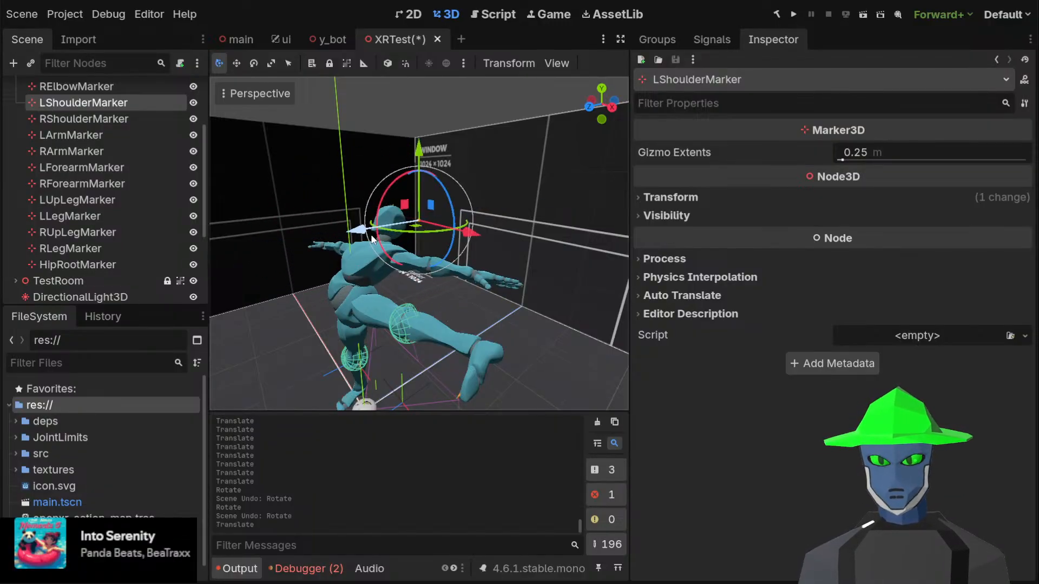
{"action": "middle_click_drag", "start_coordinate": [440, 221], "coordinate": [522, 190]}
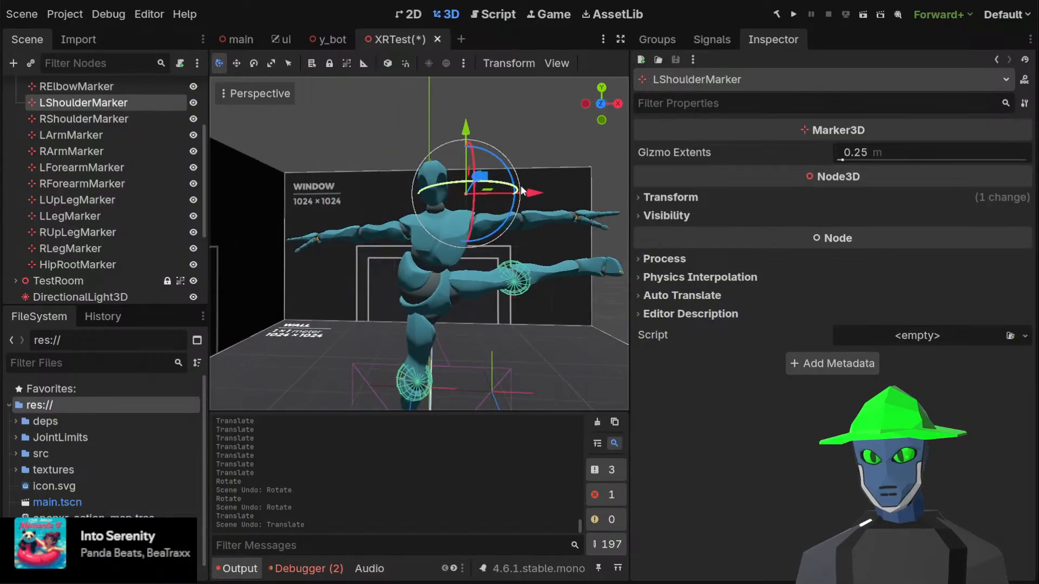
In the front view, move LLegMarker inward beneath the left hip at floor level and LUpLegMarker inward above it at knee height
{"action": "left_click", "coordinate": [602, 105]}
{"action": "left_click", "coordinate": [89, 136]}
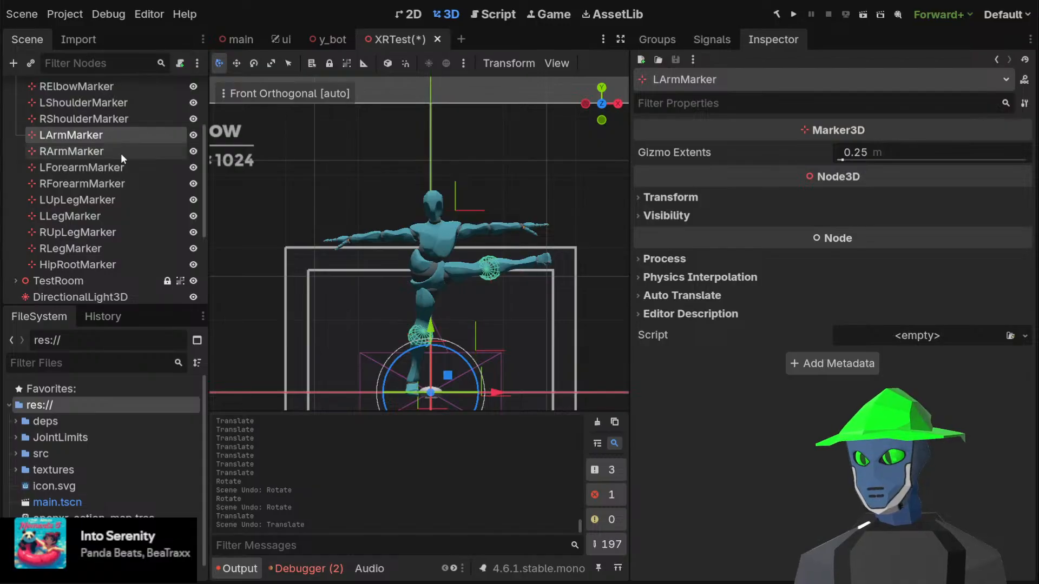
{"action": "left_click", "coordinate": [125, 215]}
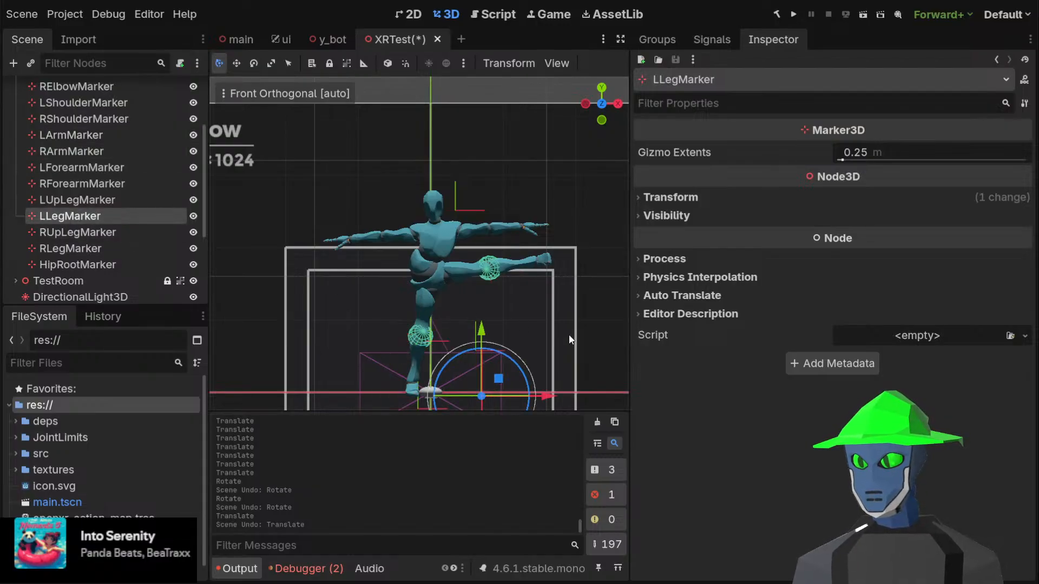
{"action": "middle_click_drag", "start_coordinate": [569, 339], "coordinate": [517, 255], "text": "shift"}
{"action": "left_click_drag", "start_coordinate": [493, 342], "coordinate": [454, 336]}
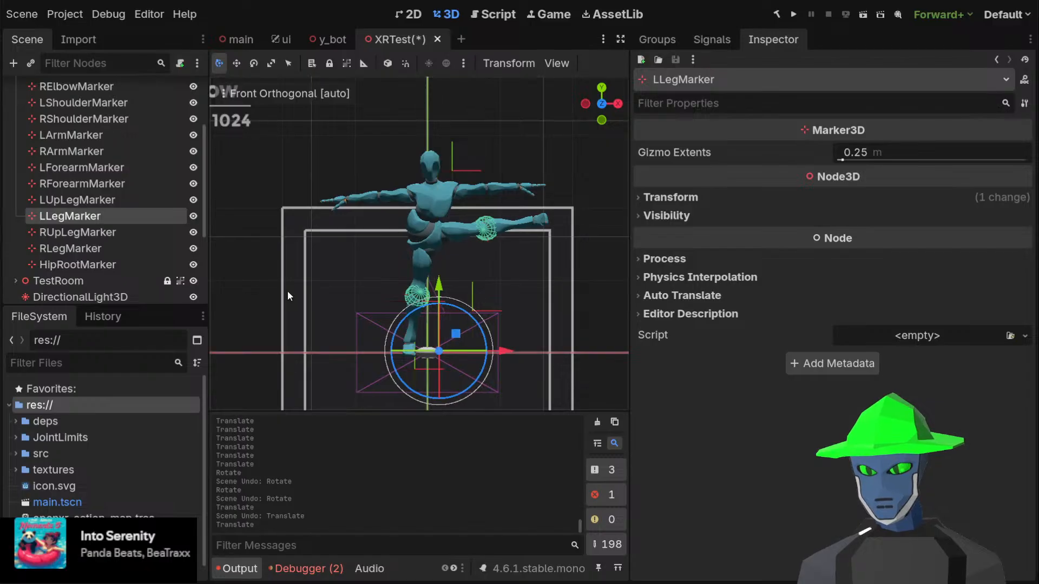
{"action": "left_click", "coordinate": [110, 199]}
{"action": "left_click_drag", "start_coordinate": [492, 294], "coordinate": [462, 287]}
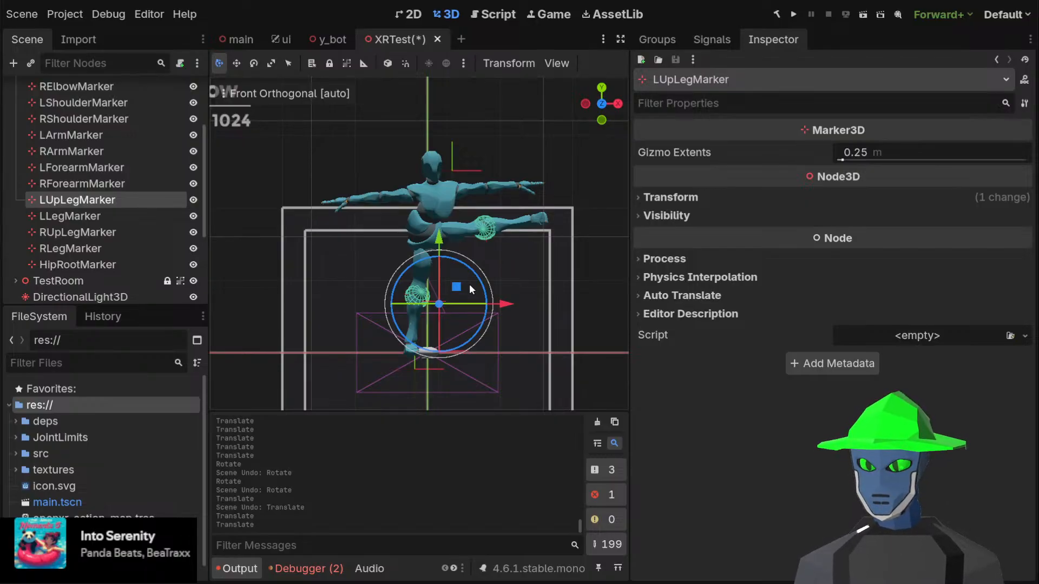
Raise RLegMarker slightly in the front view and align it with the standing right foot in the left view
{"action": "left_click", "coordinate": [70, 234]}
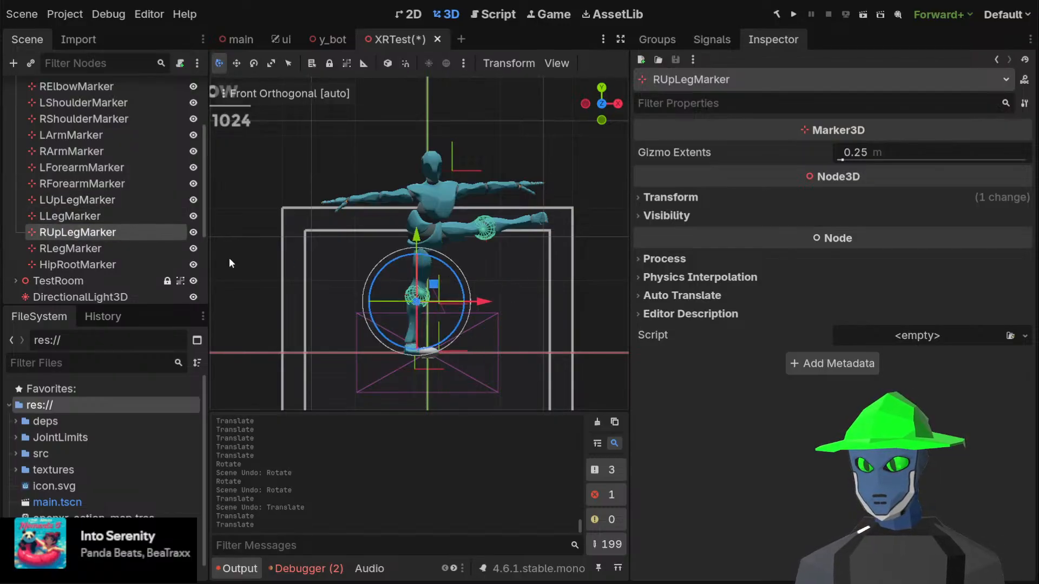
{"action": "left_click", "coordinate": [146, 247]}
{"action": "left_click_drag", "start_coordinate": [433, 358], "coordinate": [436, 339]}
{"action": "left_click", "coordinate": [585, 104]}
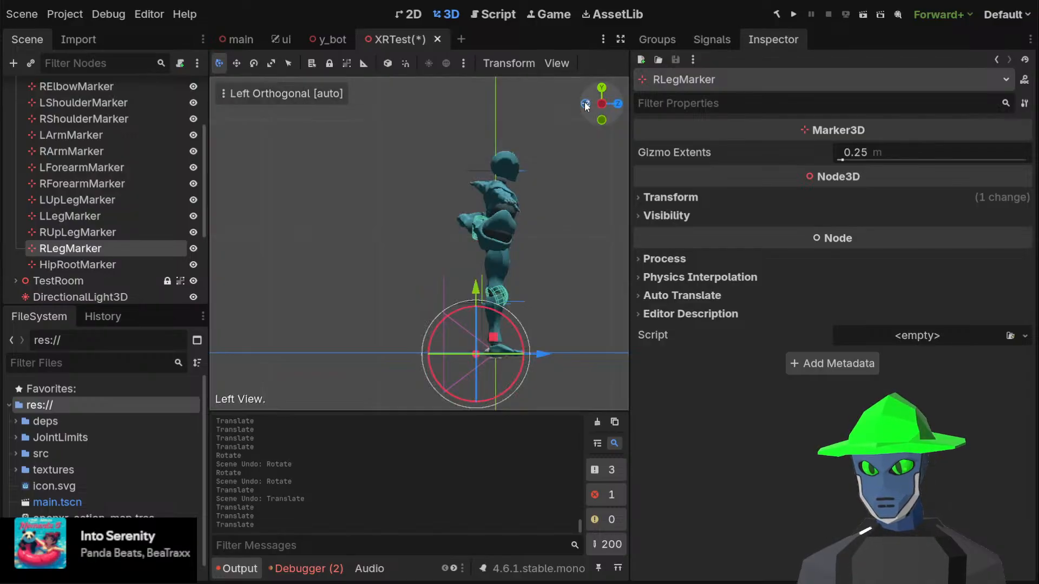
{"action": "left_click_drag", "start_coordinate": [499, 336], "coordinate": [518, 338]}
Align LUpLegMarker with the leg in the left view, and shift it inward and slightly up in perspective
{"action": "left_click", "coordinate": [84, 232]}
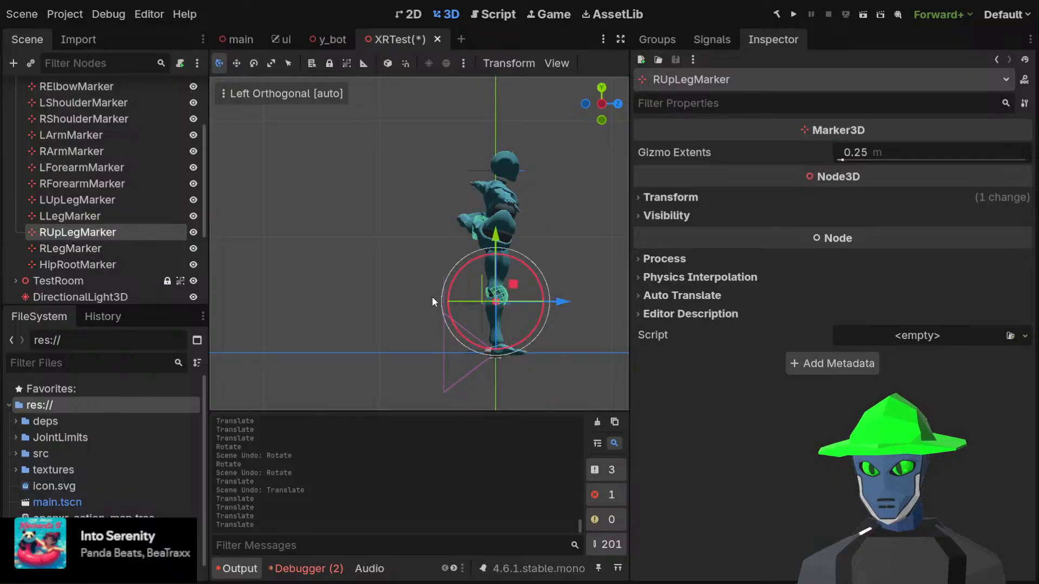
{"action": "left_click", "coordinate": [123, 216]}
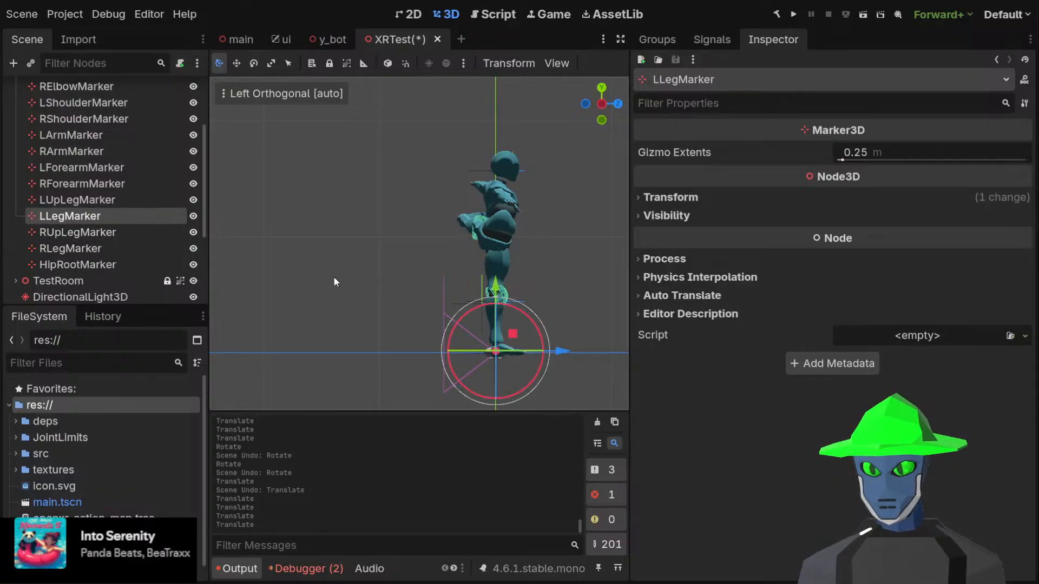
{"action": "left_click", "coordinate": [82, 200]}
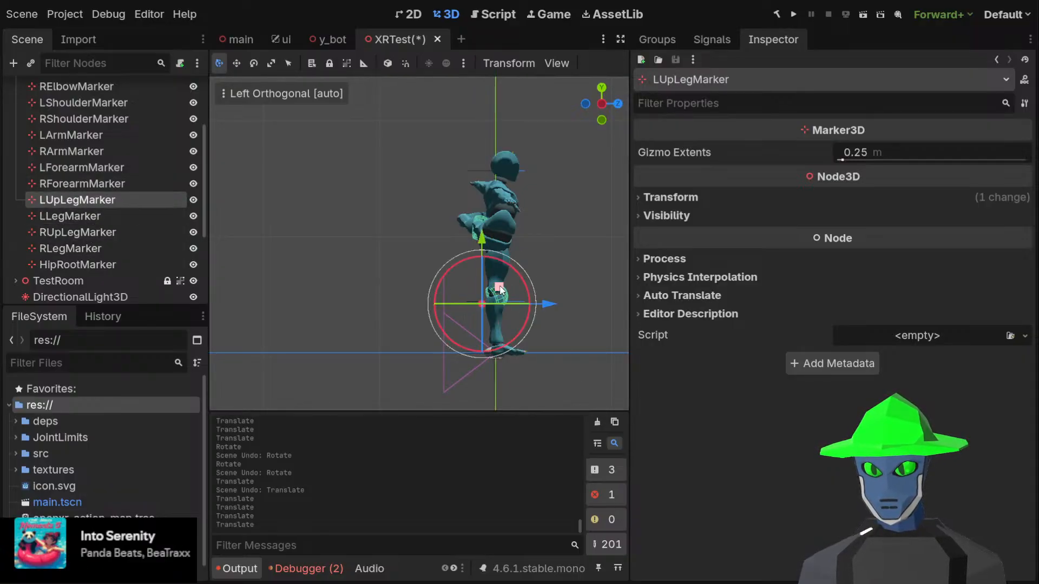
{"action": "left_click_drag", "start_coordinate": [498, 290], "coordinate": [515, 285]}
{"action": "mouse_move", "coordinate": [515, 286]}
{"action": "middle_mouse_down"}
{"action": "mouse_move", "coordinate": [352, 229]}
{"action": "mouse_move", "coordinate": [455, 254]}
{"action": "middle_mouse_up"}
{"action": "scroll", "coordinate": [498, 252], "scroll_direction": "down", "scroll_amount": 3}
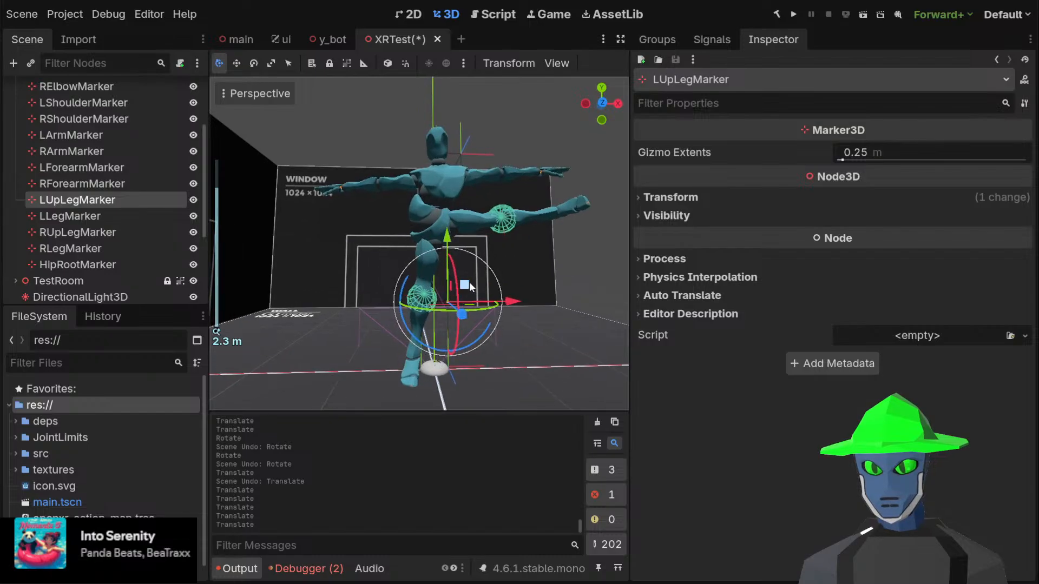
{"action": "mouse_move", "coordinate": [469, 281]}
{"action": "left_mouse_down"}
{"action": "mouse_move", "coordinate": [472, 166]}
{"action": "mouse_move", "coordinate": [303, 205]}
{"action": "mouse_move", "coordinate": [482, 274]}
{"action": "mouse_move", "coordinate": [482, 355]}
{"action": "mouse_move", "coordinate": [437, 270]}
{"action": "left_mouse_up"}
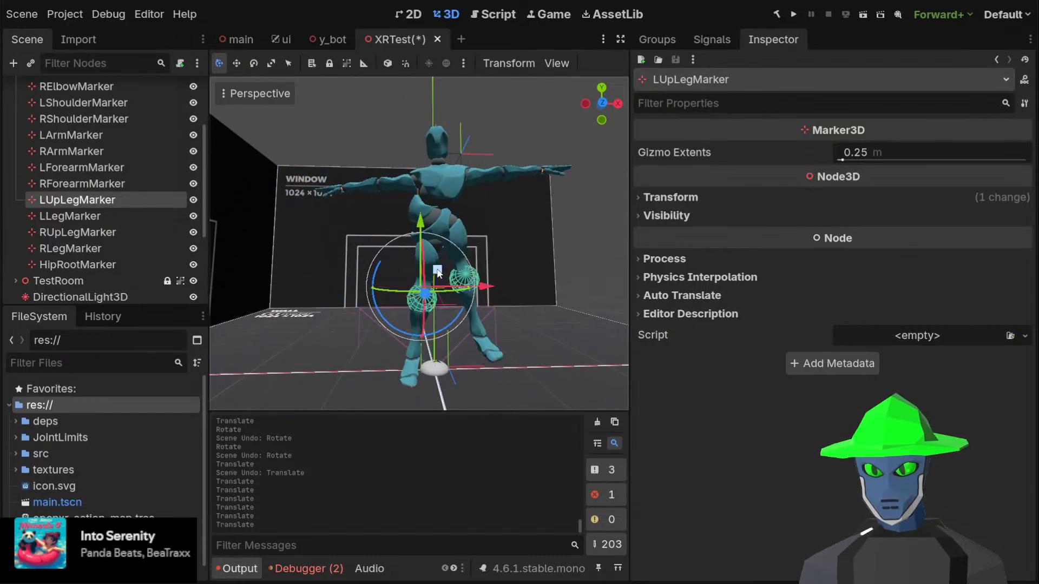
Move LUpLegMarker outward along its X axis to the left knee and adjust its height slightly, viewing the legs from the side
{"action": "mouse_move", "coordinate": [437, 270]}
{"action": "middle_mouse_down"}
{"action": "mouse_move", "coordinate": [482, 236]}
{"action": "mouse_move", "coordinate": [474, 252]}
{"action": "middle_mouse_up"}
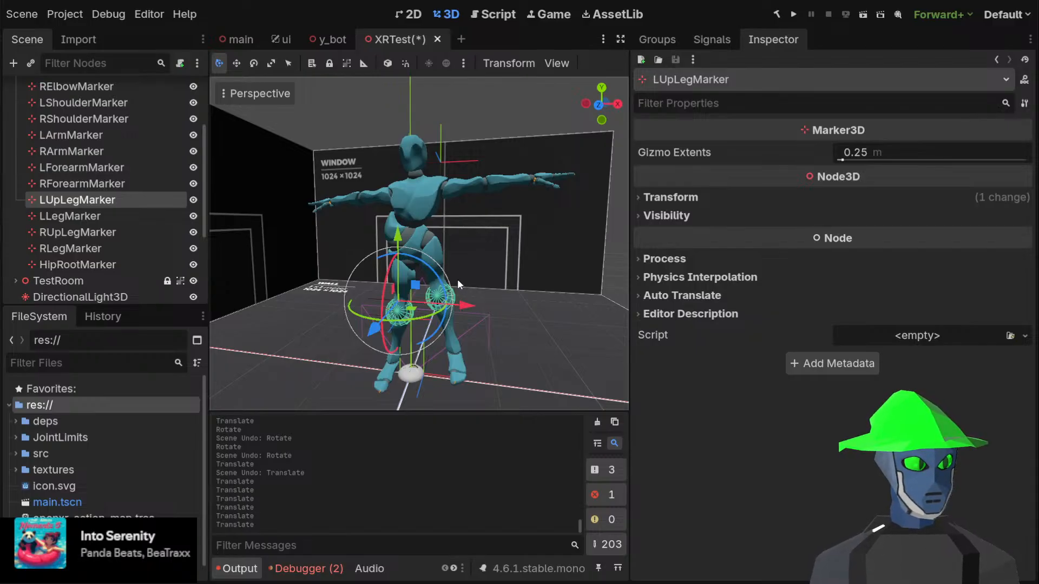
{"action": "middle_click_drag", "start_coordinate": [484, 253], "coordinate": [525, 234]}
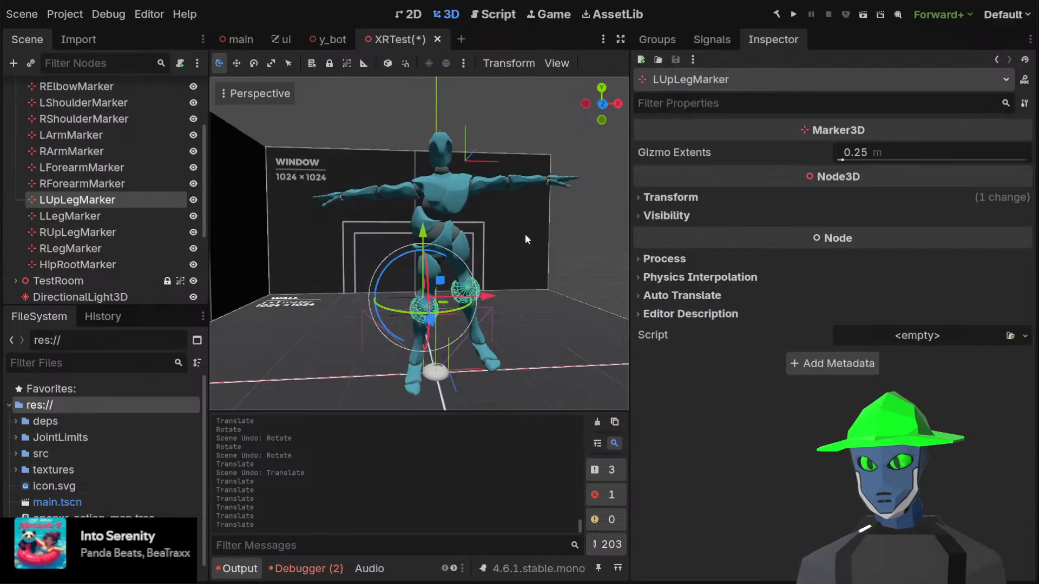
{"action": "scroll", "coordinate": [524, 235], "scroll_direction": "up", "scroll_amount": 3}
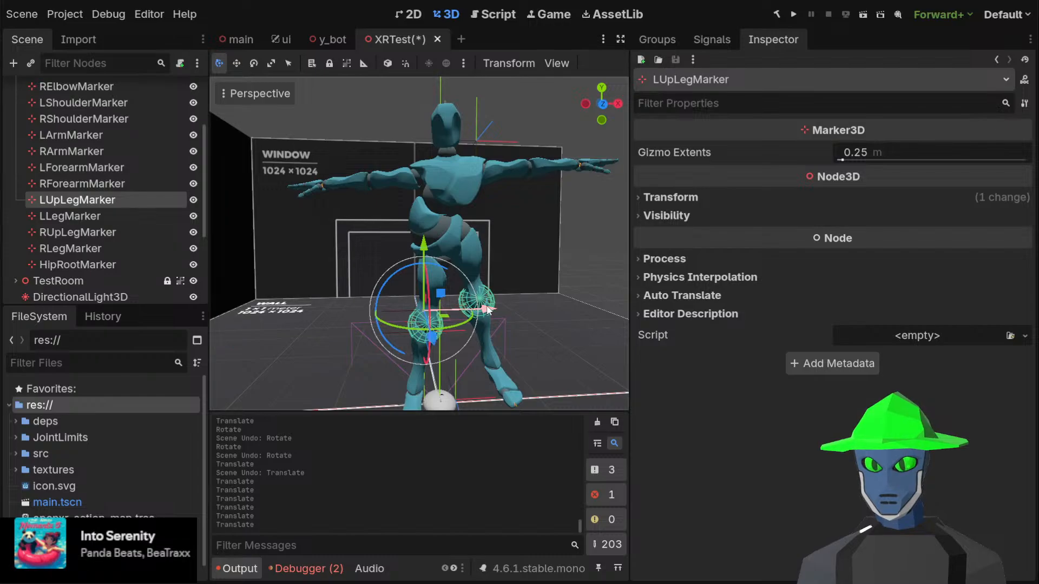
{"action": "left_click_drag", "start_coordinate": [478, 308], "coordinate": [522, 287]}
{"action": "middle_click_drag", "start_coordinate": [522, 288], "coordinate": [619, 314]}
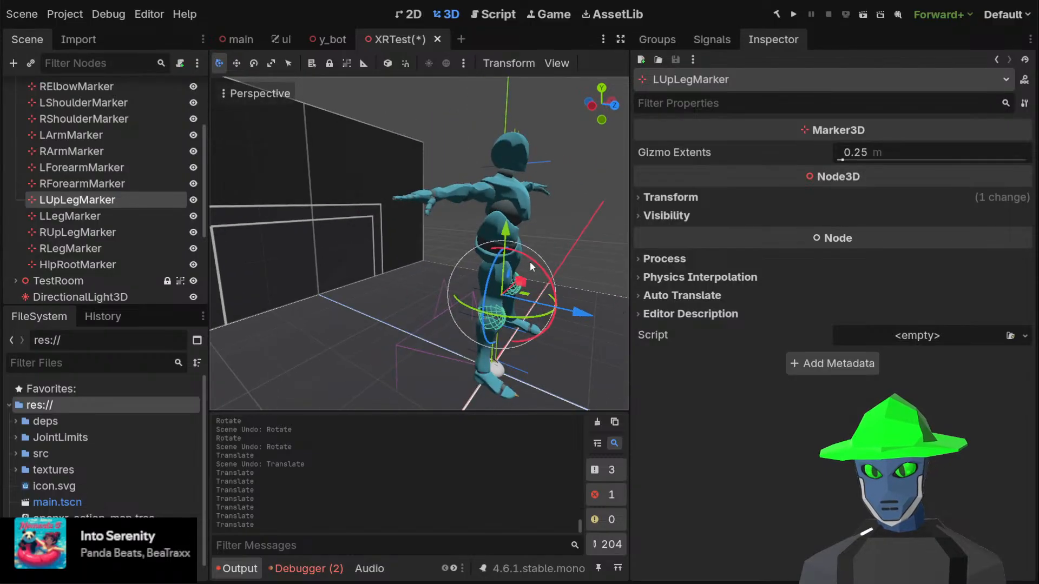
{"action": "mouse_move", "coordinate": [506, 230]}
{"action": "left_mouse_down"}
{"action": "mouse_move", "coordinate": [507, 240]}
{"action": "mouse_move", "coordinate": [506, 208]}
{"action": "mouse_move", "coordinate": [506, 228]}
{"action": "left_mouse_up"}
{"action": "middle_click_drag", "start_coordinate": [505, 229], "coordinate": [439, 204]}
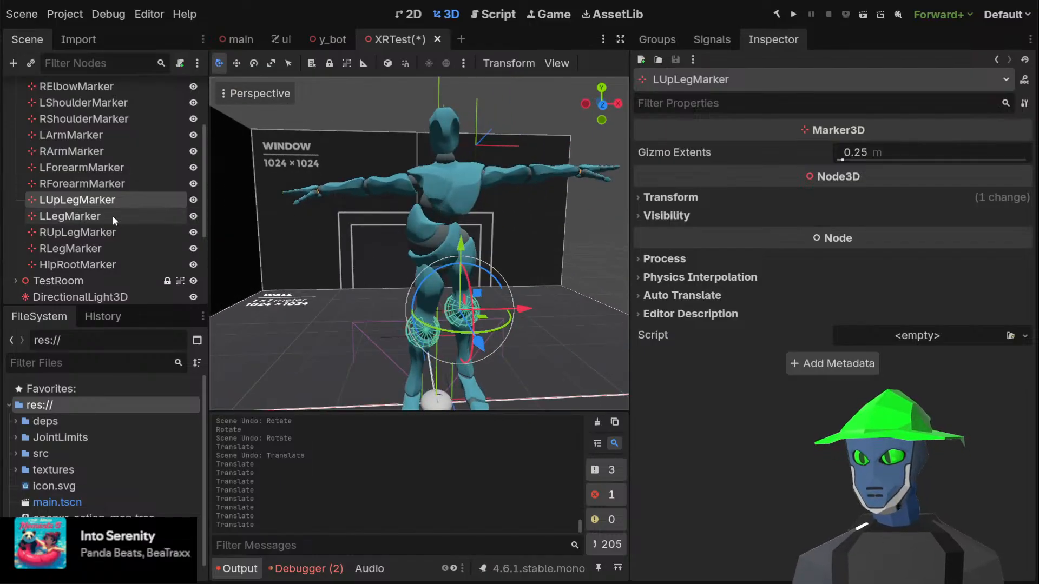
{"action": "left_click", "coordinate": [119, 120]}
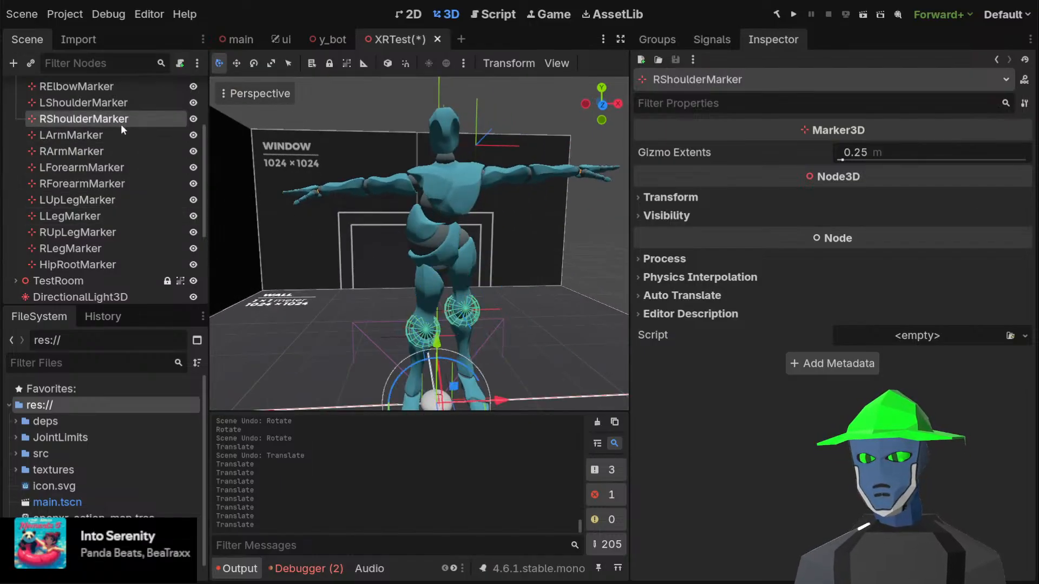
{"action": "scroll", "coordinate": [121, 134], "scroll_direction": "up", "scroll_amount": 2}
{"action": "scroll", "coordinate": [115, 130], "scroll_direction": "down", "scroll_amount": 6}
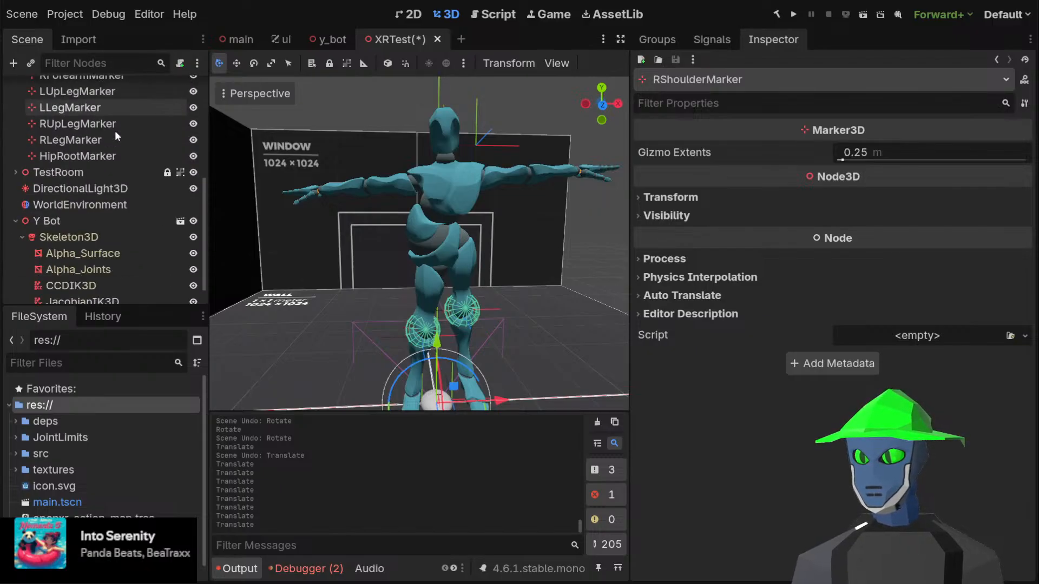
{"action": "scroll", "coordinate": [112, 165], "scroll_direction": "up", "scroll_amount": 5}
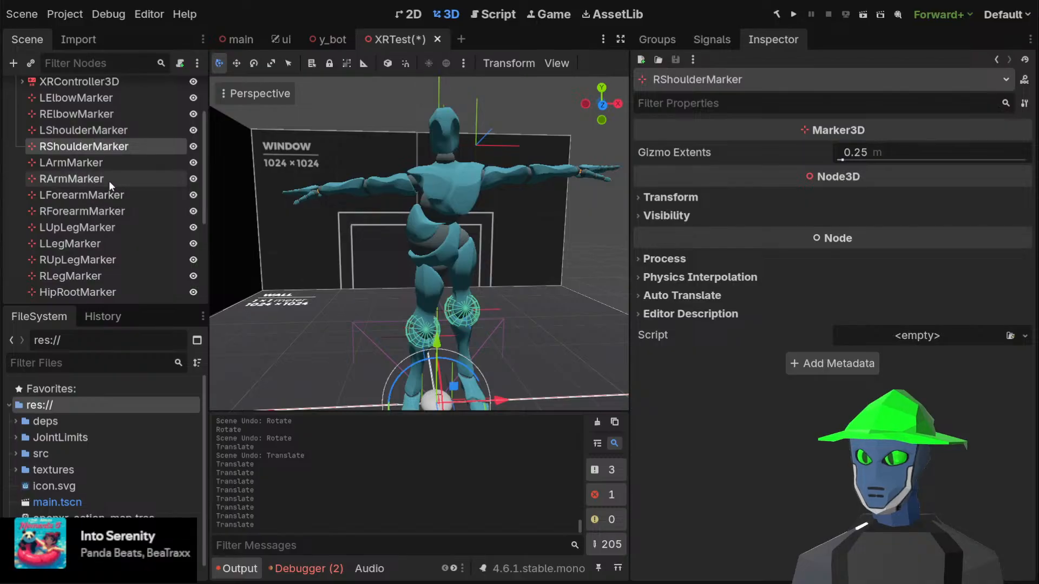
{"action": "scroll", "coordinate": [108, 177], "scroll_direction": "down", "scroll_amount": 3}
{"action": "left_click", "coordinate": [110, 221]}
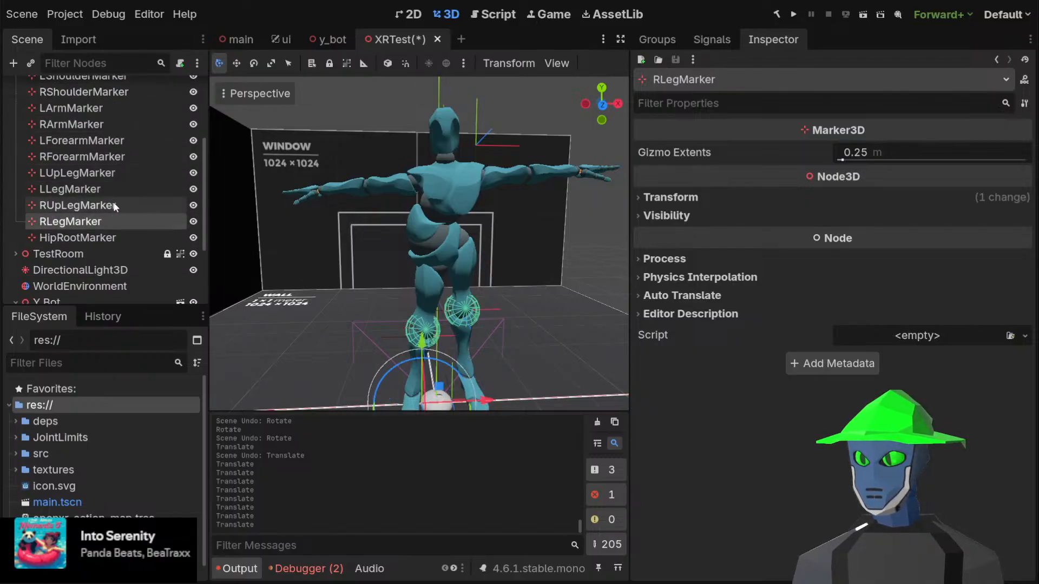
{"action": "left_click", "coordinate": [113, 189]}
{"action": "scroll", "coordinate": [119, 189], "scroll_direction": "up", "scroll_amount": 3}
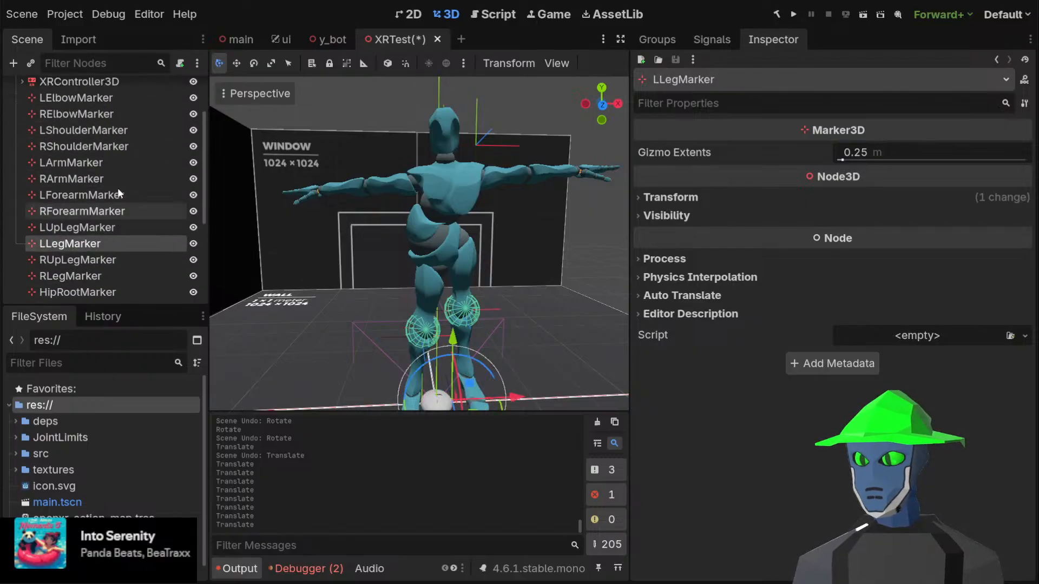
{"action": "left_click", "coordinate": [106, 147]}
Lower LShoulderMarker to shoulder height and, in the front view, move it across past the character's right side to bend the spine
{"action": "left_click", "coordinate": [105, 131]}
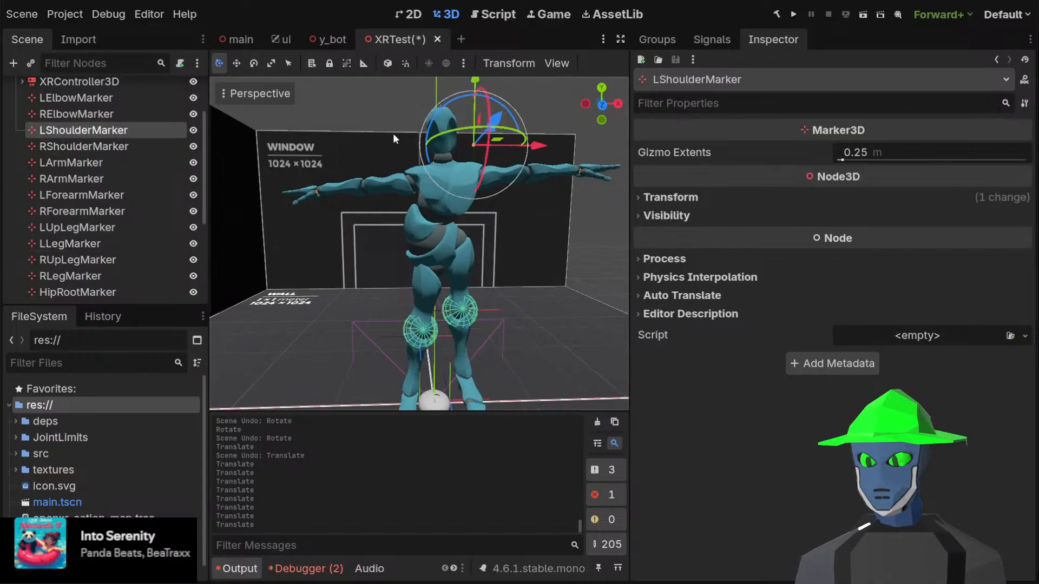
{"action": "middle_click_drag", "start_coordinate": [393, 135], "coordinate": [362, 157]}
{"action": "left_click_drag", "start_coordinate": [439, 90], "coordinate": [443, 138]}
{"action": "middle_click_drag", "start_coordinate": [455, 129], "coordinate": [476, 108]}
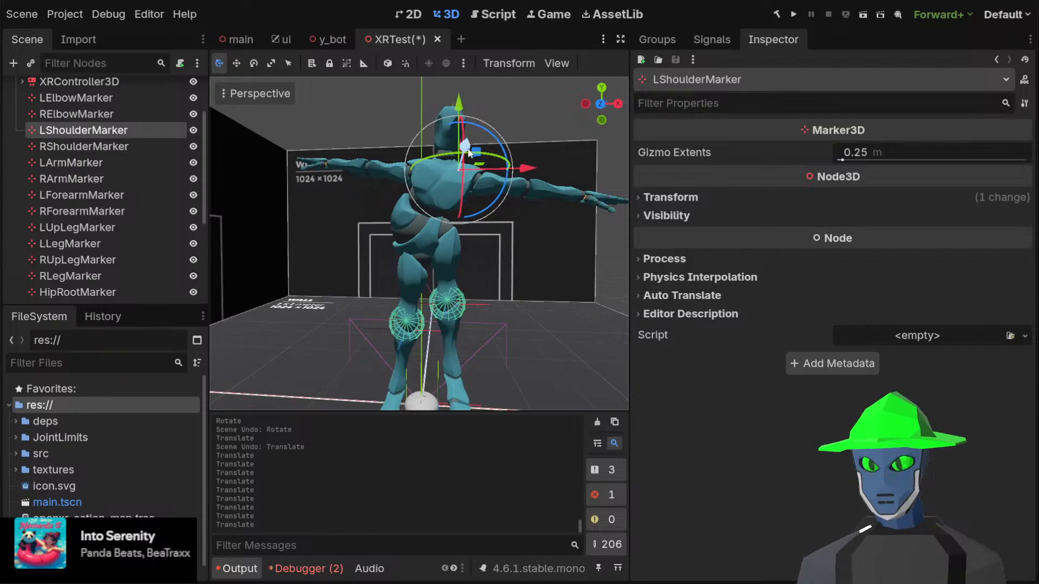
{"action": "left_click", "coordinate": [600, 105]}
{"action": "mouse_move", "coordinate": [471, 178]}
{"action": "left_mouse_down"}
{"action": "mouse_move", "coordinate": [461, 142]}
{"action": "mouse_move", "coordinate": [415, 138]}
{"action": "mouse_move", "coordinate": [348, 182]}
{"action": "mouse_move", "coordinate": [445, 182]}
{"action": "mouse_move", "coordinate": [465, 190]}
{"action": "mouse_move", "coordinate": [474, 220]}
{"action": "mouse_move", "coordinate": [388, 171]}
{"action": "mouse_move", "coordinate": [397, 173]}
{"action": "left_mouse_up"}
Check HipRootMarker and examine the Modifier and Deprecated properties of the Y Bot's Skeleton3D
{"action": "scroll", "coordinate": [113, 136], "scroll_direction": "up", "scroll_amount": 3}
{"action": "scroll", "coordinate": [115, 143], "scroll_direction": "down", "scroll_amount": 5}
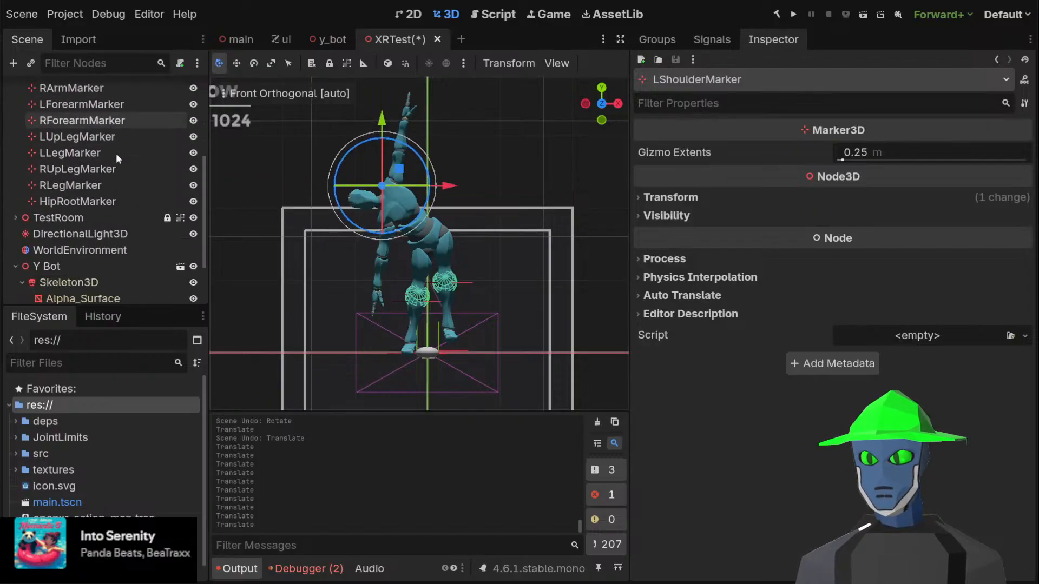
{"action": "left_click", "coordinate": [123, 201]}
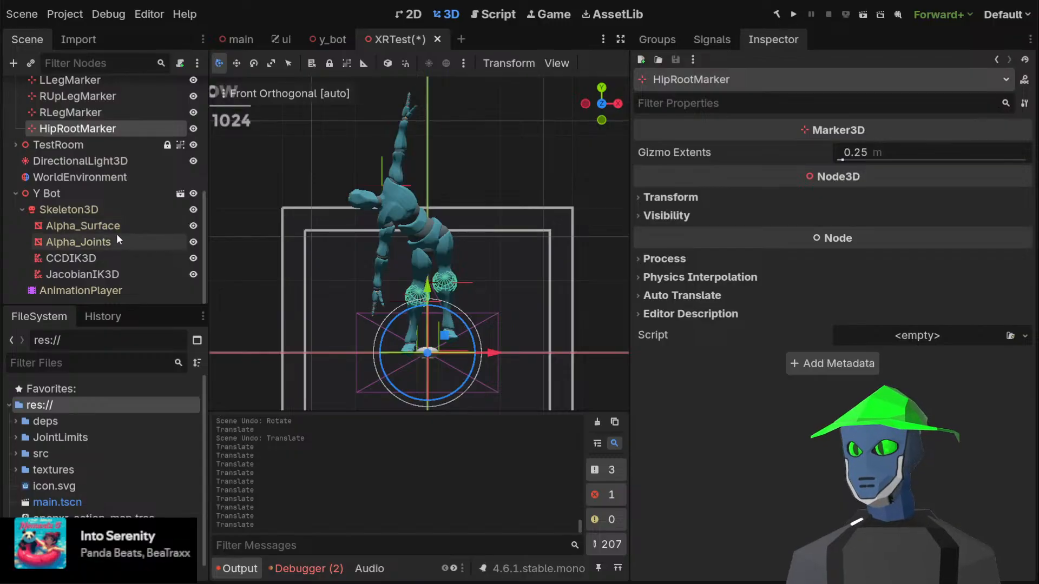
{"action": "left_click", "coordinate": [92, 208]}
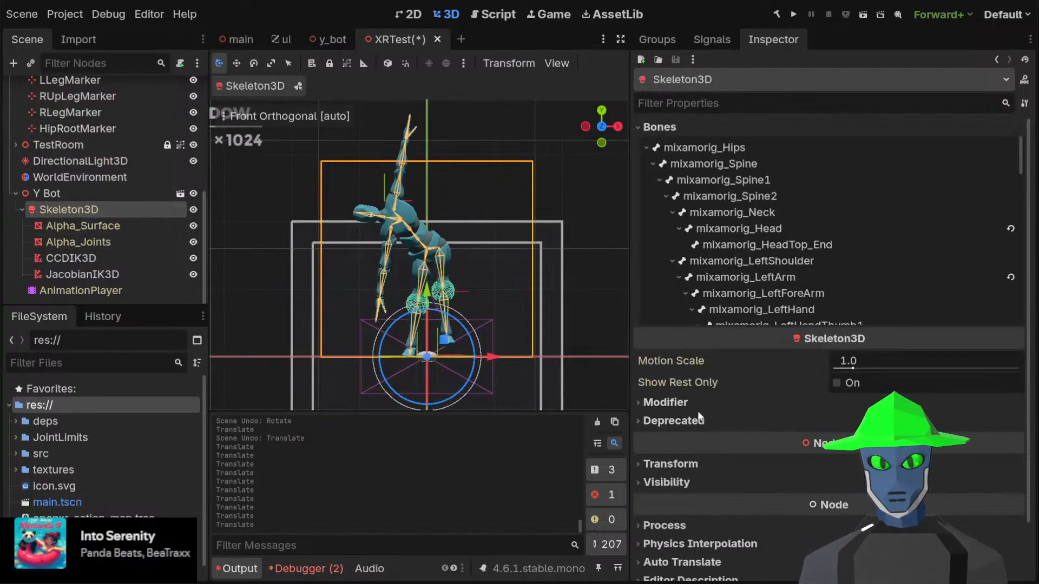
{"action": "left_click", "coordinate": [679, 408]}
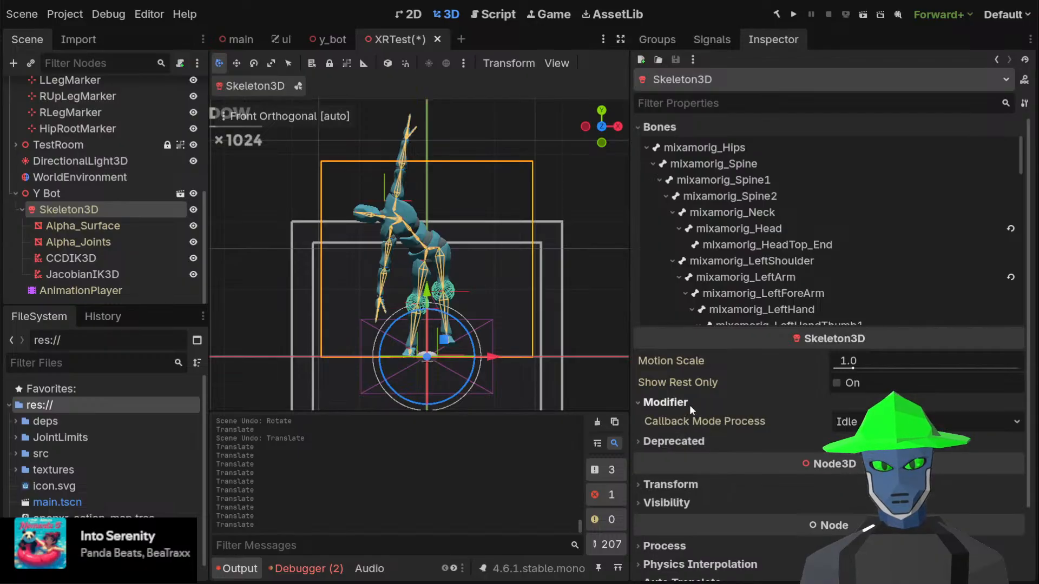
{"action": "left_click", "coordinate": [689, 405]}
{"action": "left_click", "coordinate": [670, 421]}
{"action": "left_click", "coordinate": [671, 421]}
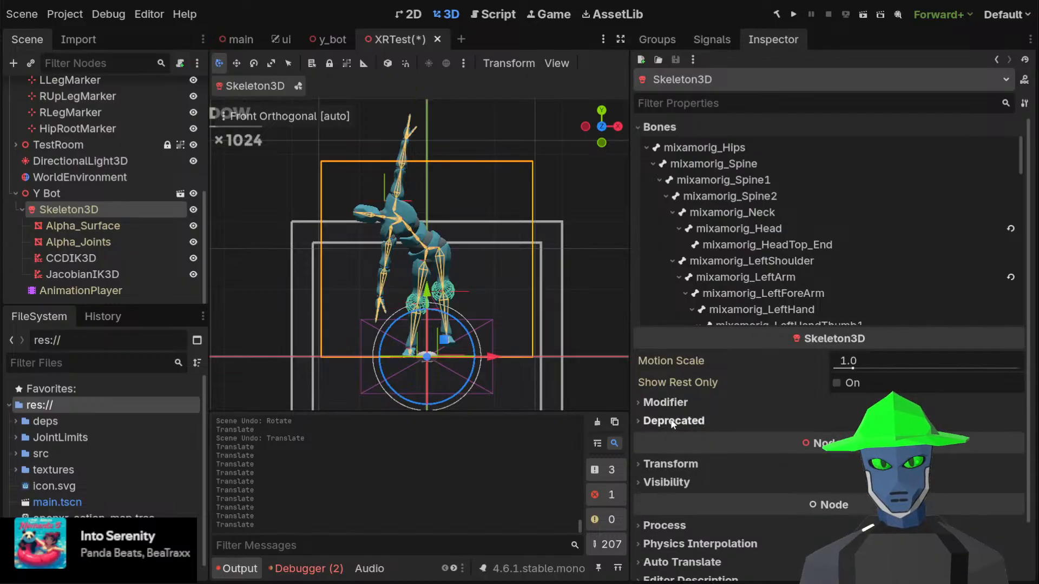
Disable the pose of the mixamorig_Hips bone in Skeleton3D
{"action": "left_click", "coordinate": [704, 147]}
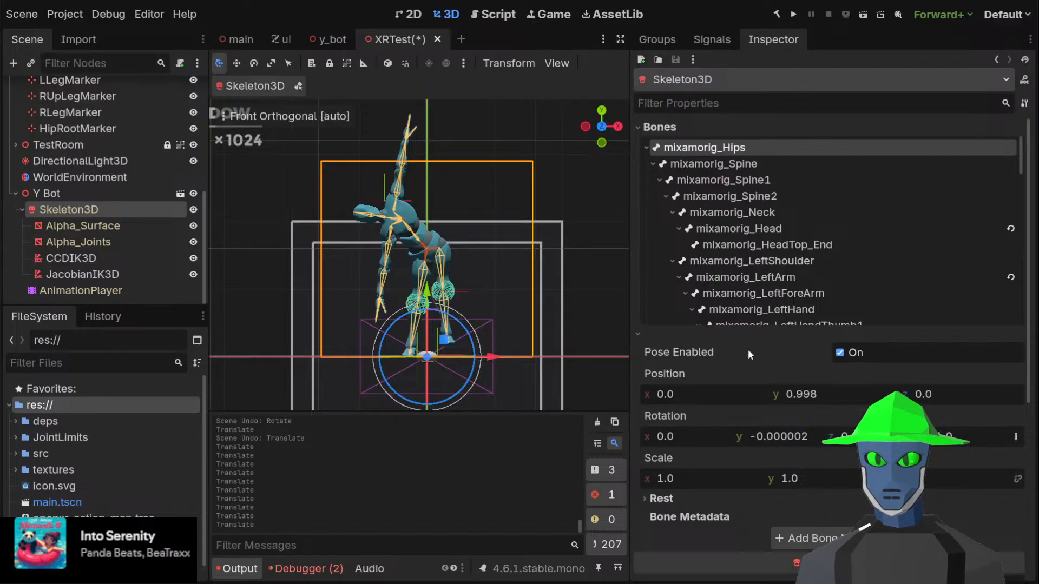
{"action": "left_click", "coordinate": [843, 353]}
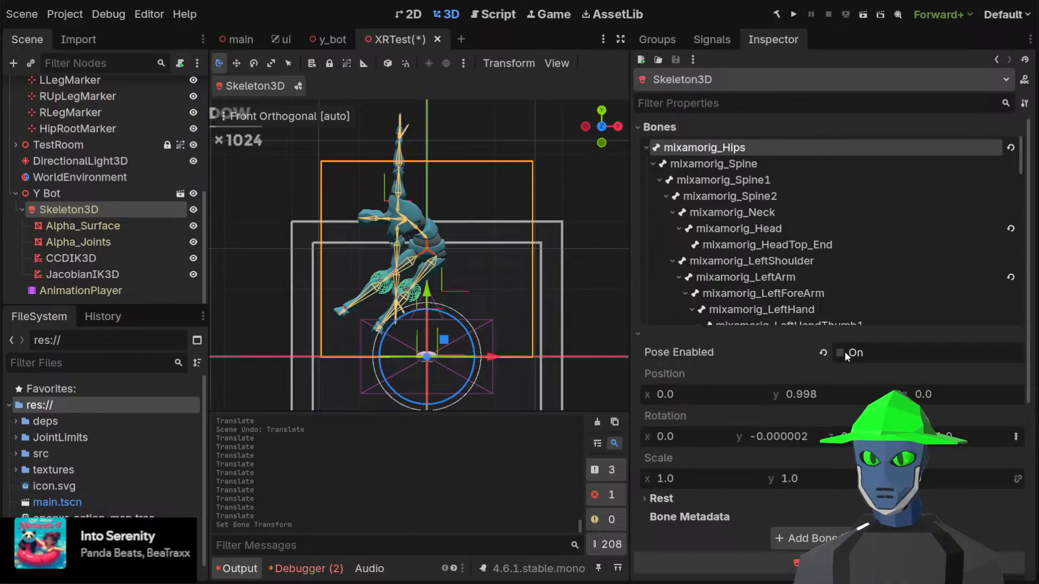
Toggle the pose of the mixamorig_Hips bone on and off to compare both states, leaving it disabled
{"action": "left_click", "coordinate": [845, 351]}
{"action": "left_click", "coordinate": [845, 351]}
{"action": "left_click", "coordinate": [845, 351]}
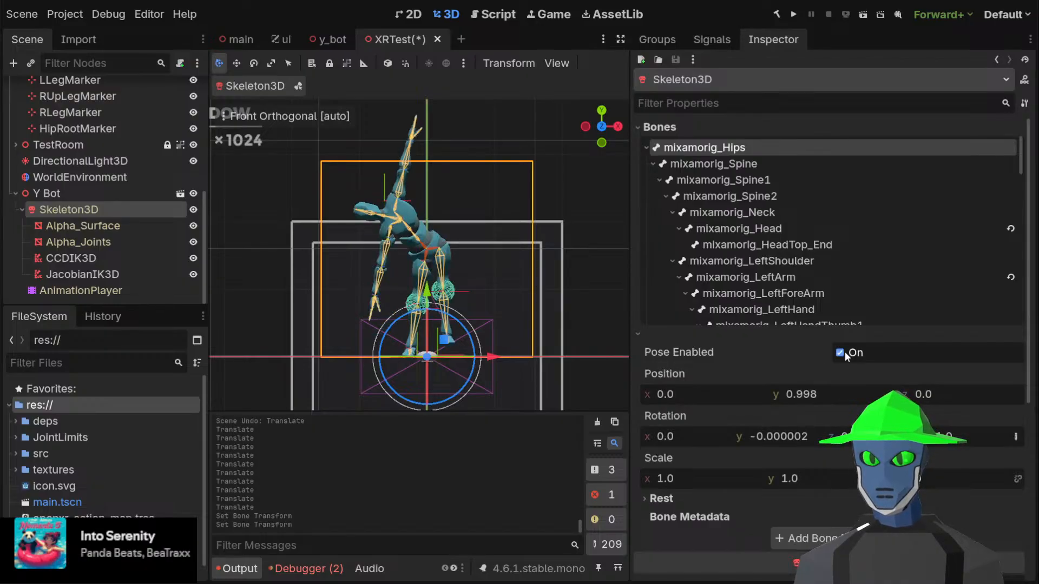
{"action": "left_click", "coordinate": [845, 352]}
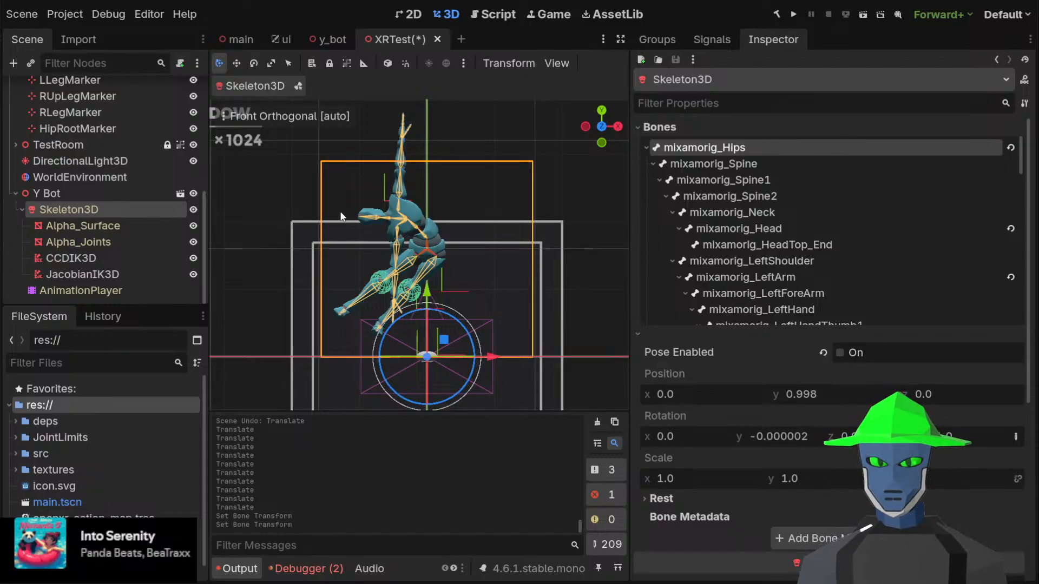
Nudge RUpLegMarker slightly in the front view to test the right leg's response
{"action": "scroll", "coordinate": [448, 214], "scroll_direction": "up", "scroll_amount": 2}
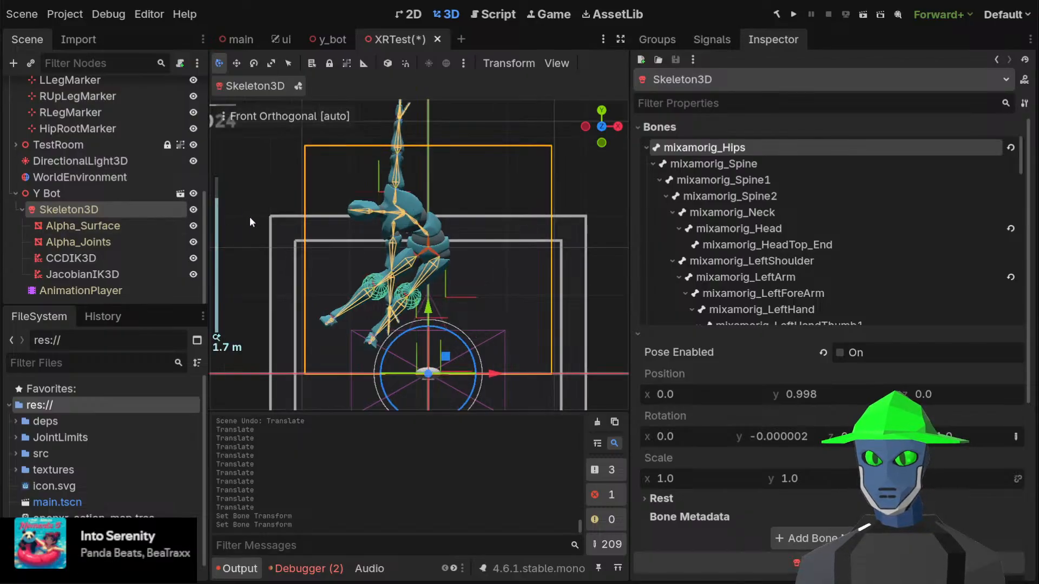
{"action": "scroll", "coordinate": [103, 140], "scroll_direction": "up", "scroll_amount": 3}
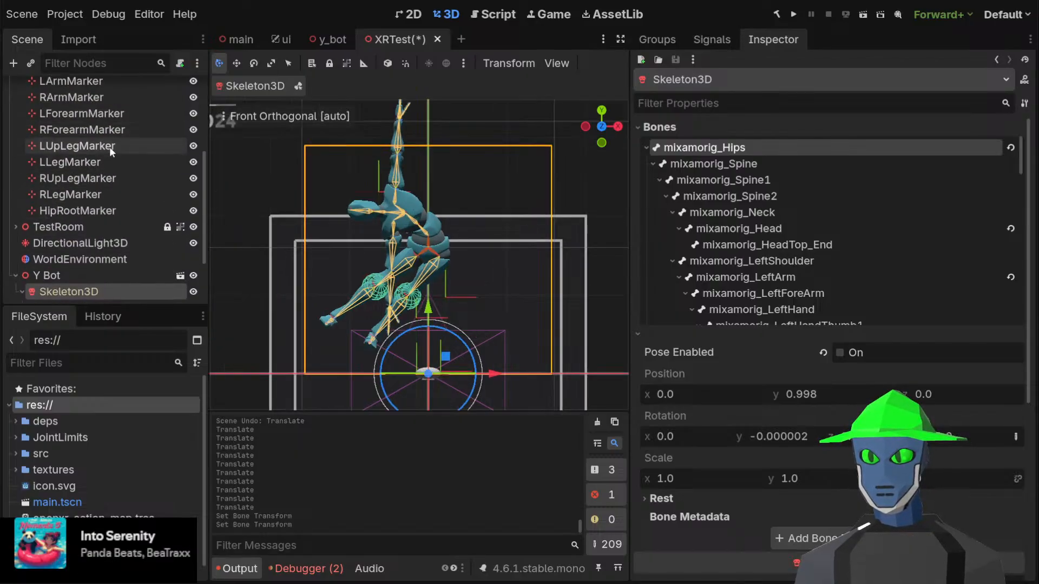
{"action": "left_click", "coordinate": [106, 179]}
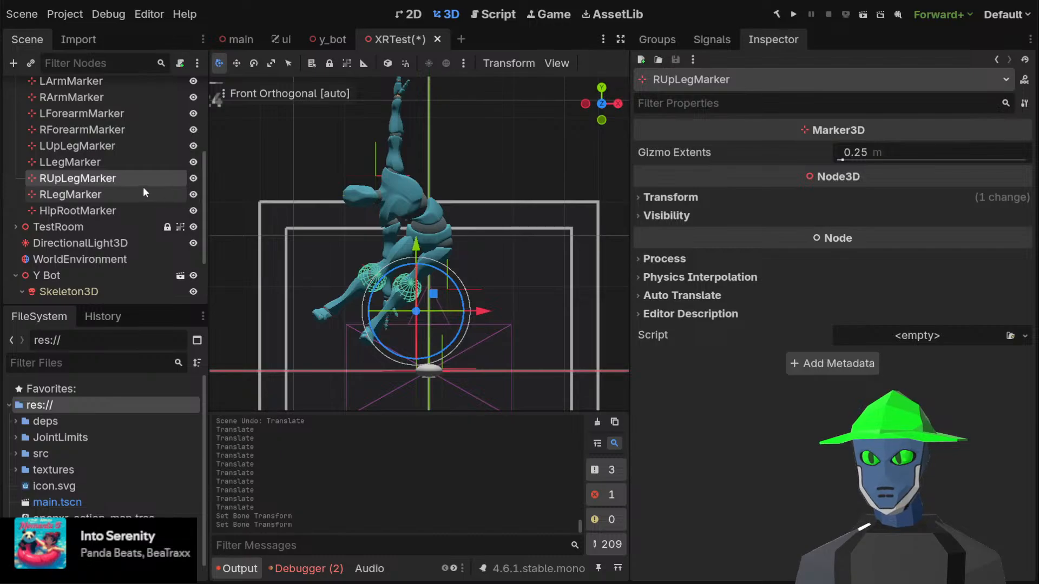
{"action": "mouse_move", "coordinate": [434, 293]}
{"action": "left_mouse_down"}
{"action": "mouse_move", "coordinate": [494, 282]}
{"action": "mouse_move", "coordinate": [430, 295]}
{"action": "left_mouse_up"}
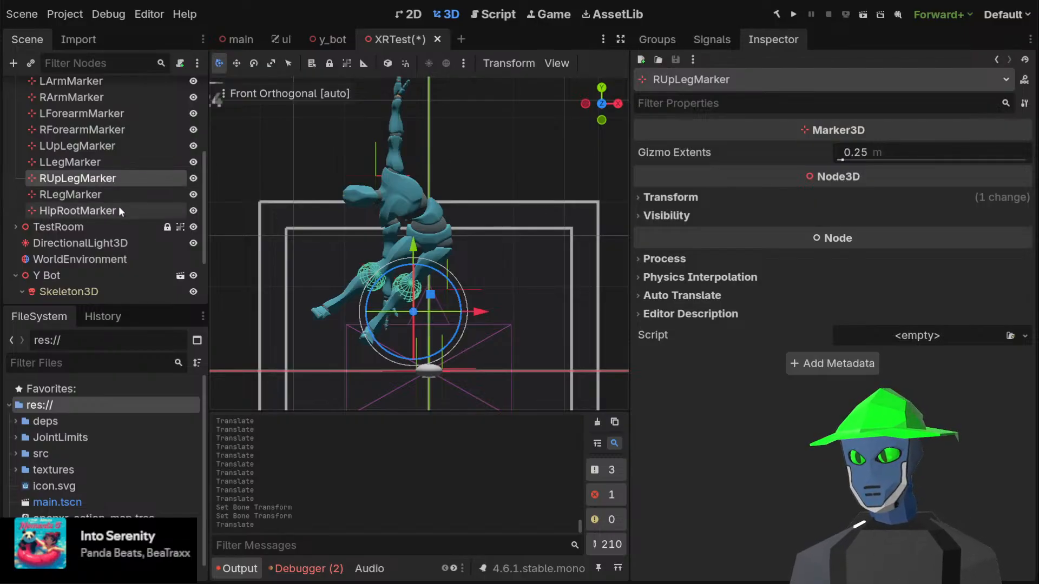
Disable the pose of the mixamorig_Head bone in Skeleton3D and enable it again
{"action": "scroll", "coordinate": [115, 196], "scroll_direction": "up", "scroll_amount": 5}
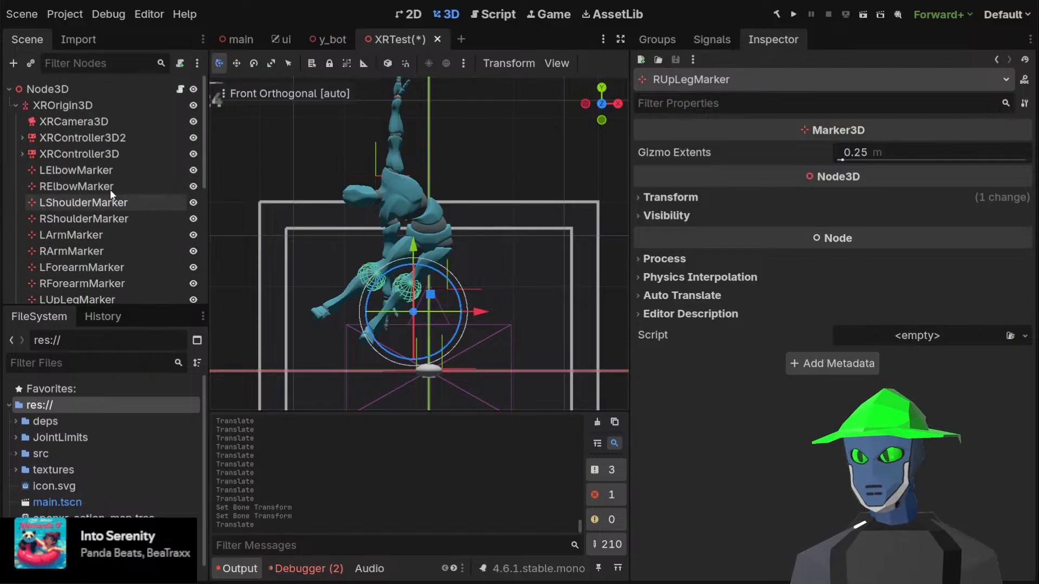
{"action": "scroll", "coordinate": [109, 190], "scroll_direction": "down", "scroll_amount": 5}
{"action": "left_click", "coordinate": [102, 212]}
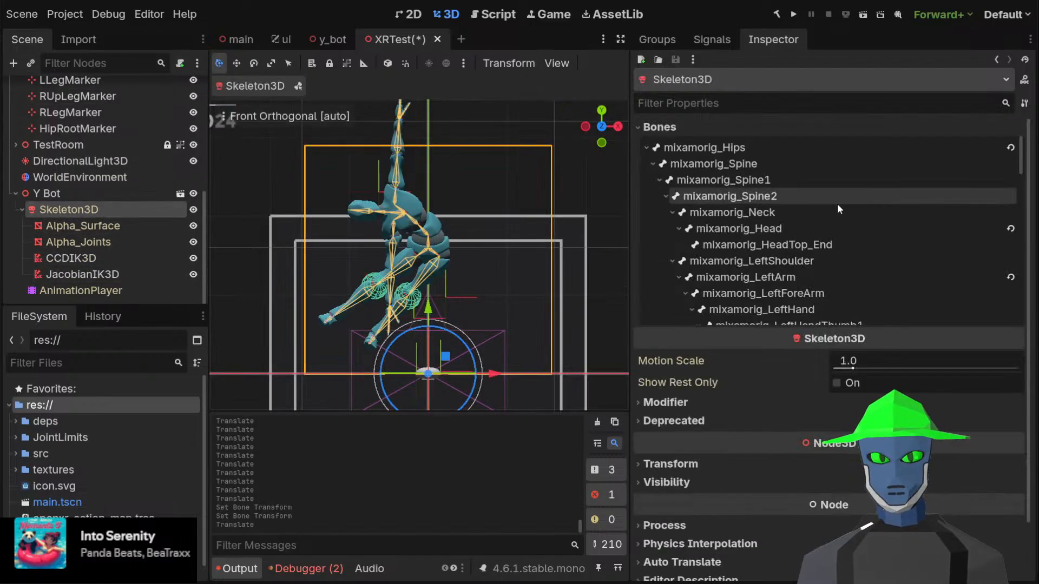
{"action": "left_click", "coordinate": [784, 229]}
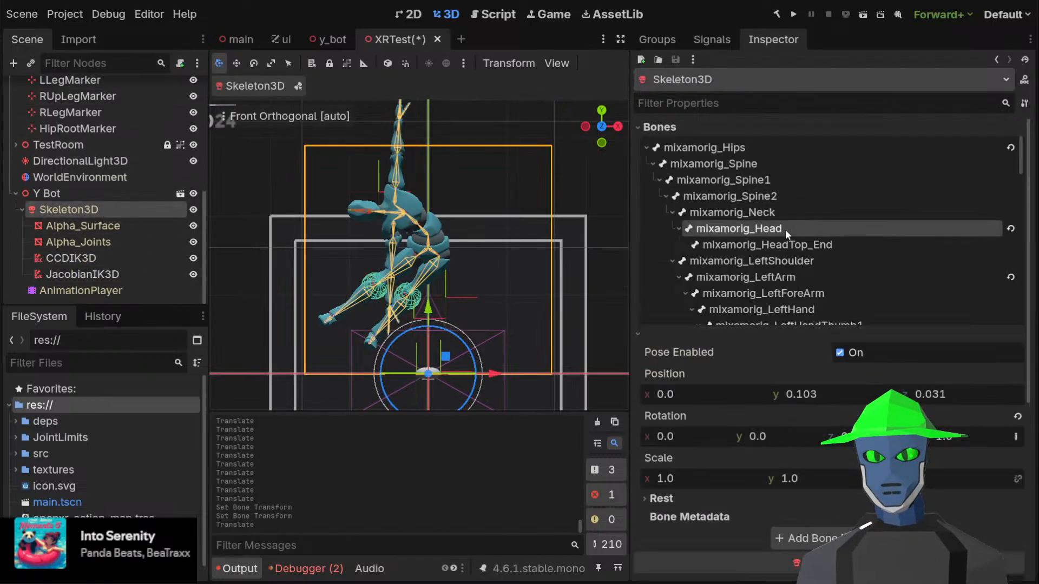
{"action": "left_click", "coordinate": [840, 352]}
{"action": "left_click", "coordinate": [840, 353]}
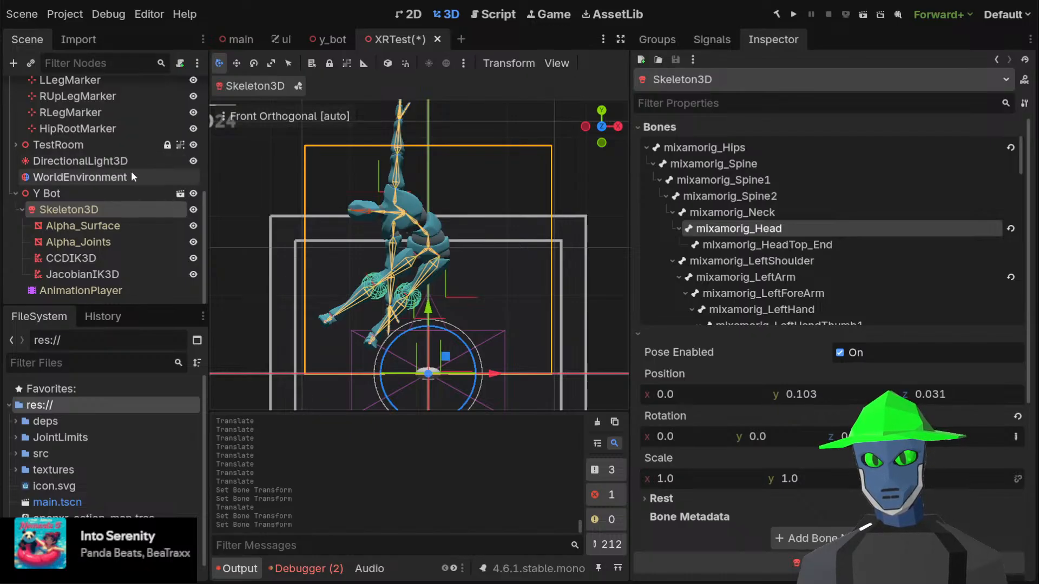
Move LShoulderMarker back across to the character's left shoulder in the front view, straightening the spine bend
{"action": "scroll", "coordinate": [123, 181], "scroll_direction": "up", "scroll_amount": 3}
{"action": "left_click", "coordinate": [108, 146]}
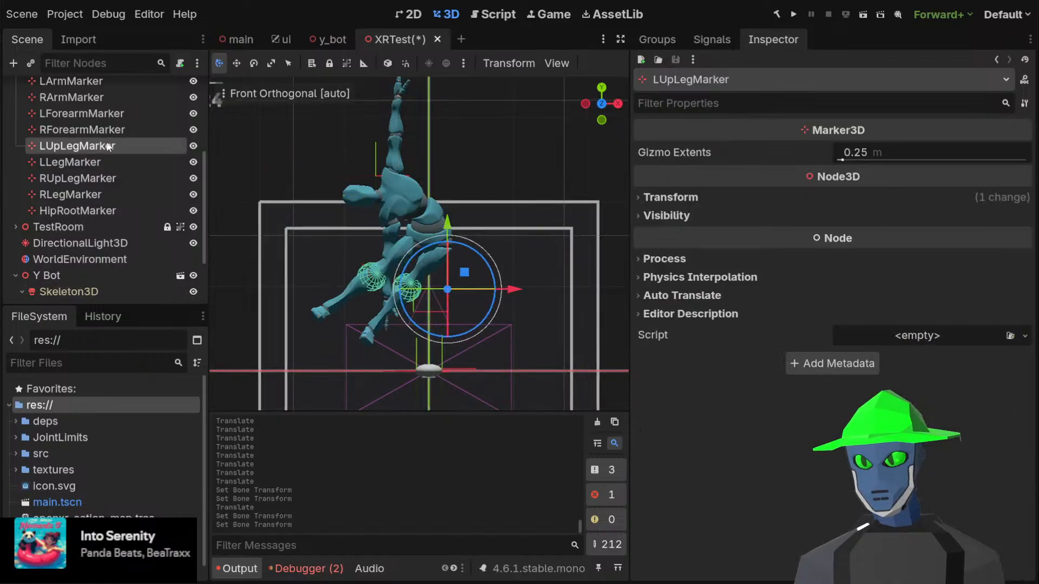
{"action": "left_click", "coordinate": [106, 130]}
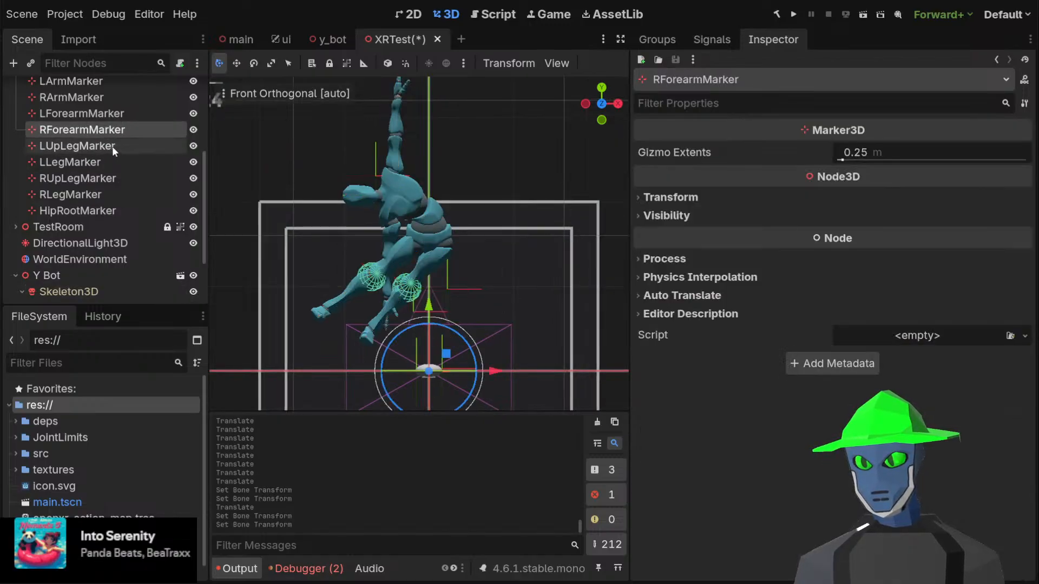
{"action": "scroll", "coordinate": [112, 146], "scroll_direction": "up", "scroll_amount": 2}
{"action": "left_click", "coordinate": [109, 133]}
{"action": "left_click", "coordinate": [98, 154]}
{"action": "scroll", "coordinate": [103, 152], "scroll_direction": "up", "scroll_amount": 1}
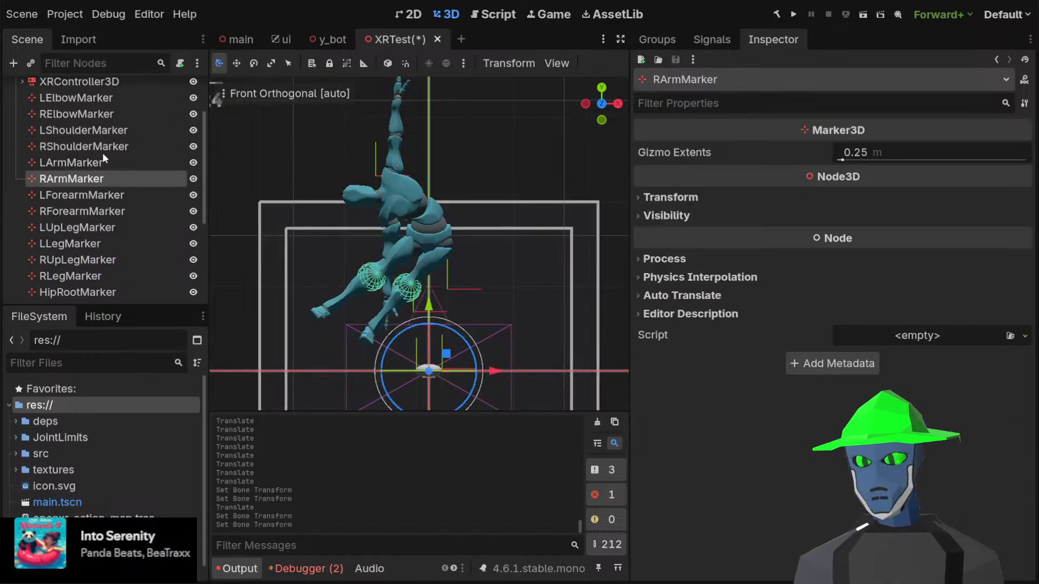
{"action": "left_click", "coordinate": [103, 147]}
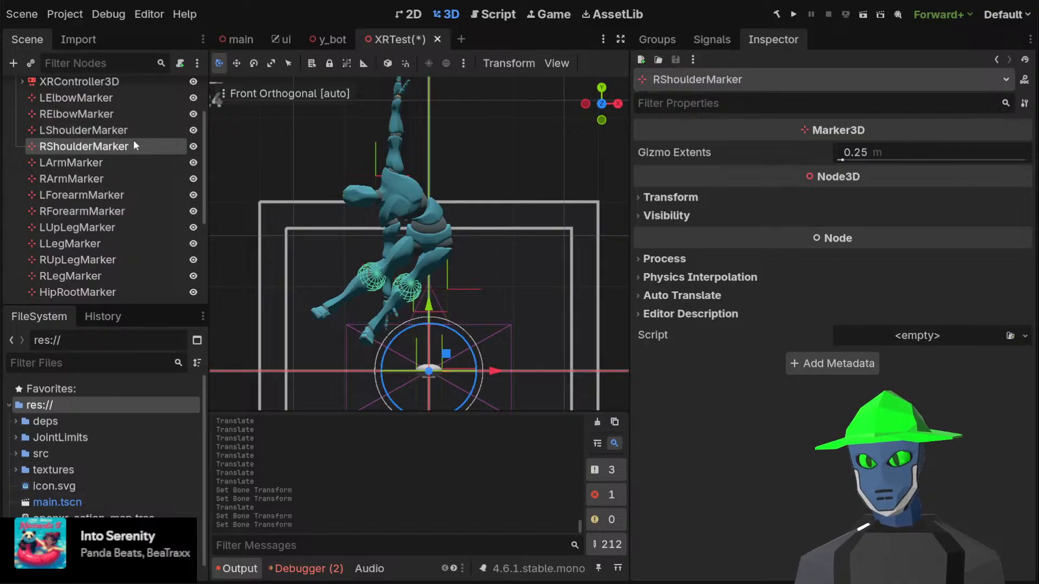
{"action": "left_click", "coordinate": [125, 132]}
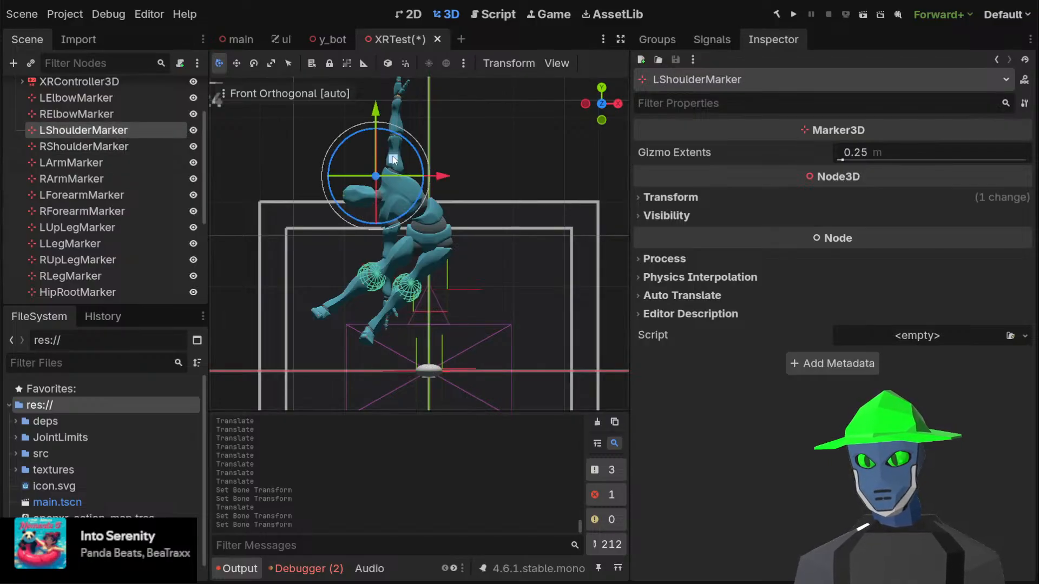
{"action": "left_click_drag", "start_coordinate": [392, 158], "coordinate": [475, 156]}
Add a second chain to JacobianIK3D with target RShoulderMarker, root bone mixamorig_Spine and the right shoulder as end bone
{"action": "scroll", "coordinate": [85, 247], "scroll_direction": "down", "scroll_amount": 5}
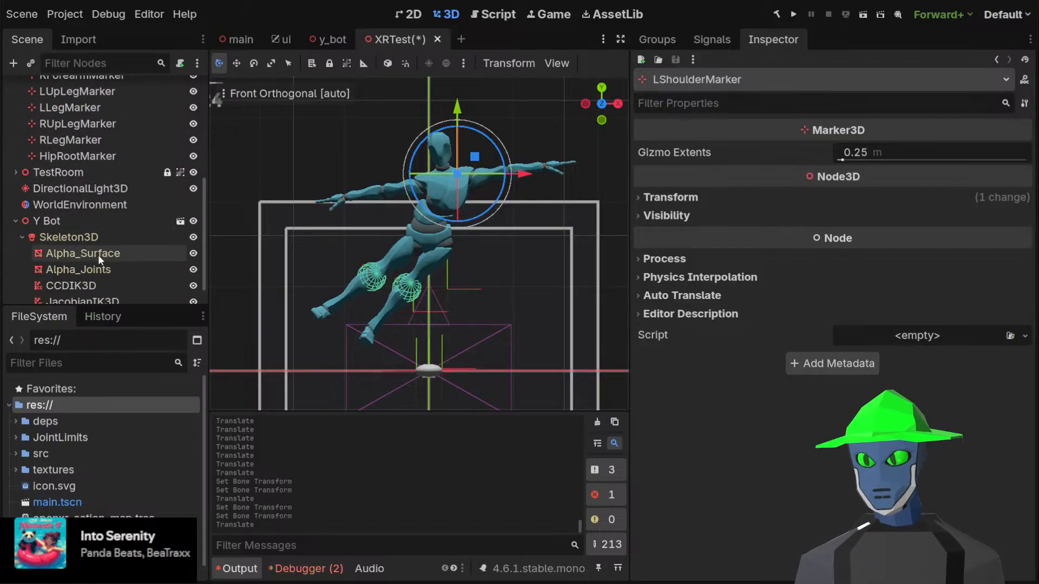
{"action": "left_click", "coordinate": [86, 276]}
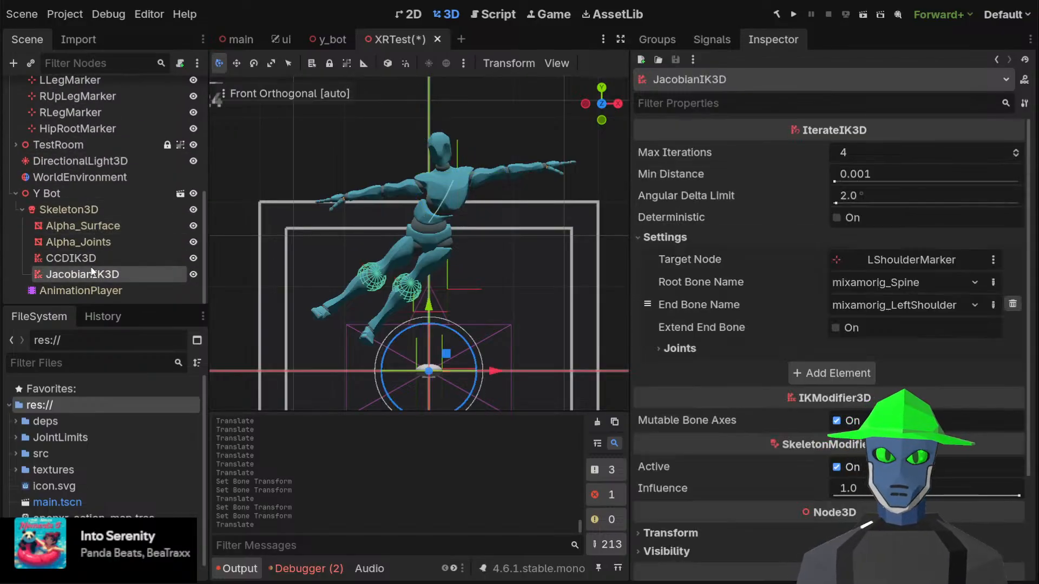
{"action": "left_click", "coordinate": [829, 375]}
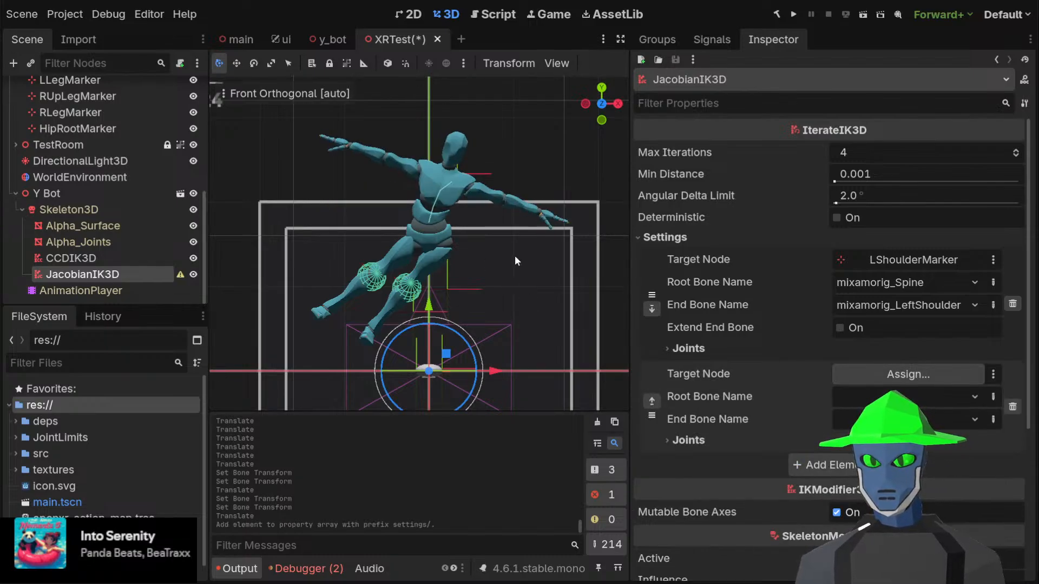
{"action": "left_click", "coordinate": [464, 472]}
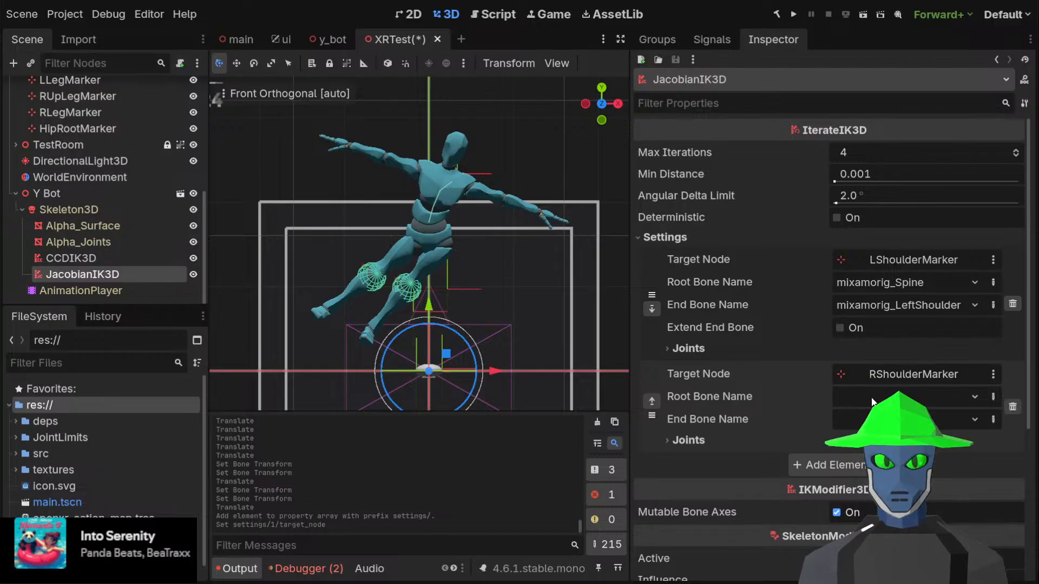
{"action": "left_click", "coordinate": [943, 56]}
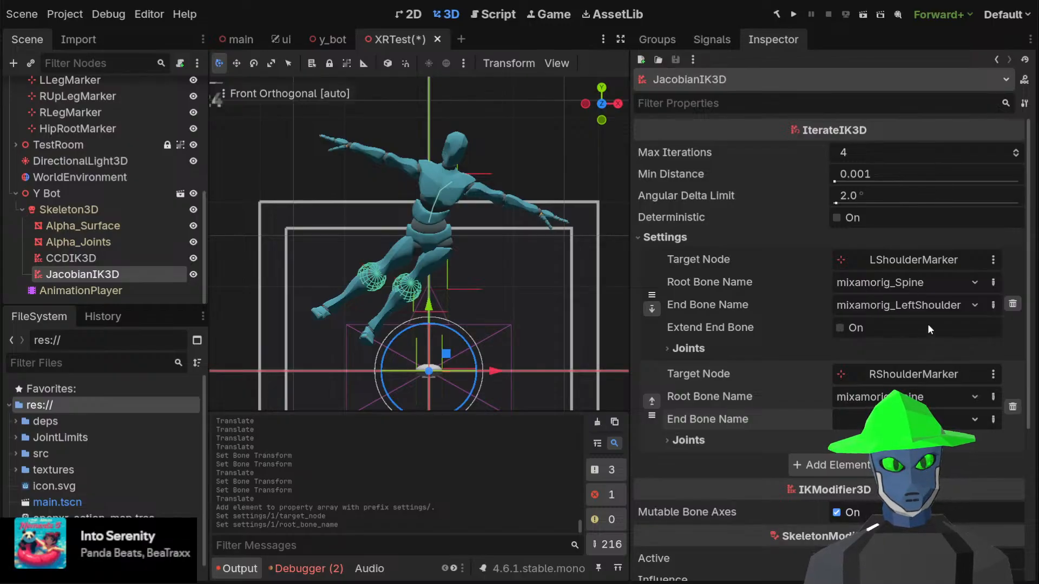
{"action": "left_click", "coordinate": [924, 265]}
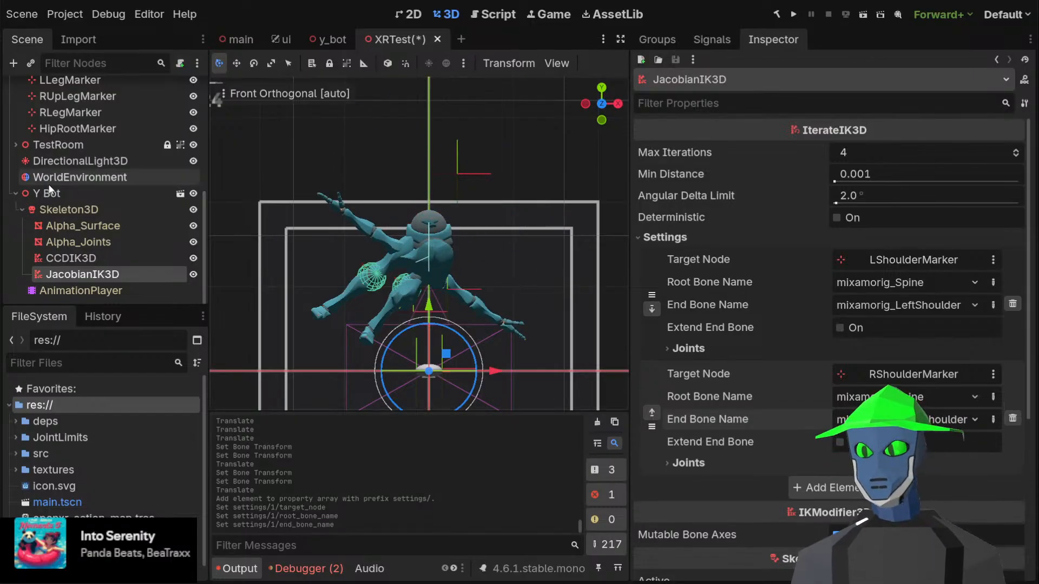
Raise RShoulderMarker from the floor to the character's right shoulder in the front view
{"action": "scroll", "coordinate": [67, 186], "scroll_direction": "up", "scroll_amount": 3}
{"action": "scroll", "coordinate": [96, 129], "scroll_direction": "up", "scroll_amount": 4}
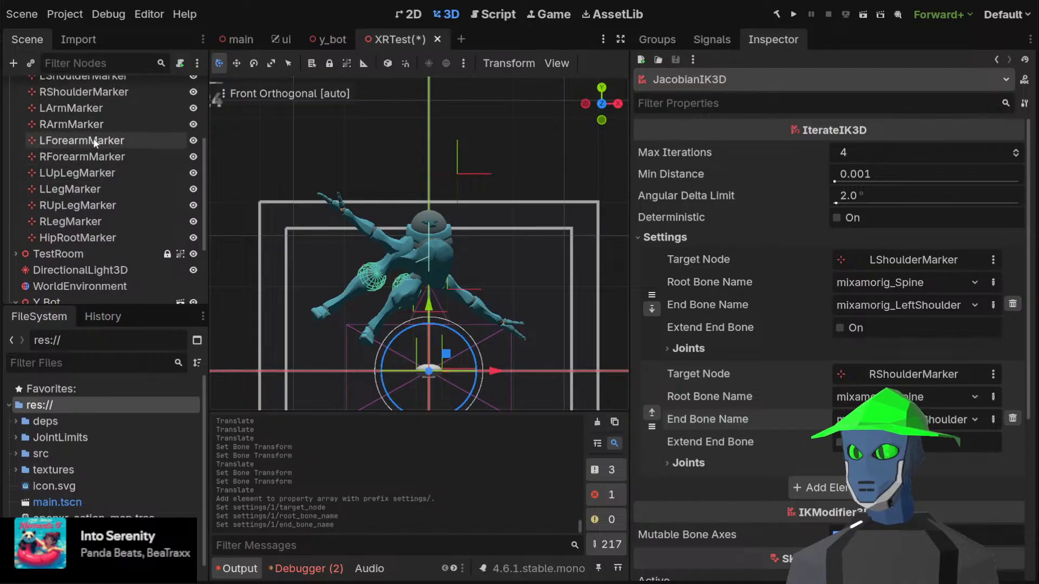
{"action": "left_click", "coordinate": [109, 92]}
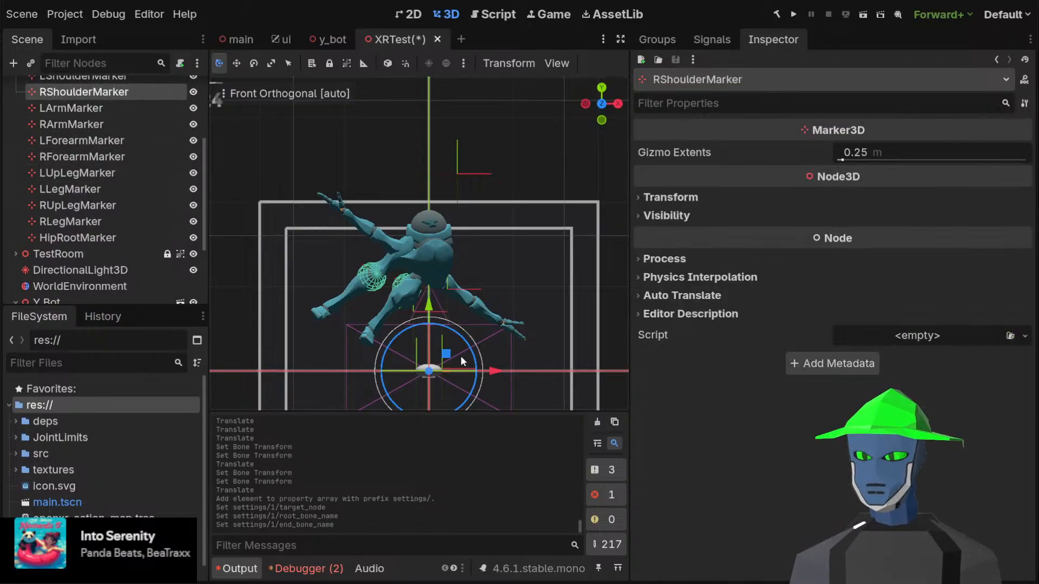
{"action": "mouse_move", "coordinate": [446, 355]}
{"action": "left_mouse_down"}
{"action": "mouse_move", "coordinate": [477, 239]}
{"action": "mouse_move", "coordinate": [477, 144]}
{"action": "mouse_move", "coordinate": [405, 169]}
{"action": "mouse_move", "coordinate": [417, 180]}
{"action": "mouse_move", "coordinate": [409, 199]}
{"action": "mouse_move", "coordinate": [438, 160]}
{"action": "mouse_move", "coordinate": [401, 227]}
{"action": "mouse_move", "coordinate": [409, 186]}
{"action": "mouse_move", "coordinate": [403, 221]}
{"action": "mouse_move", "coordinate": [422, 207]}
{"action": "mouse_move", "coordinate": [399, 203]}
{"action": "mouse_move", "coordinate": [432, 178]}
{"action": "mouse_move", "coordinate": [414, 187]}
{"action": "mouse_move", "coordinate": [398, 150]}
{"action": "mouse_move", "coordinate": [412, 160]}
{"action": "mouse_move", "coordinate": [426, 149]}
{"action": "mouse_move", "coordinate": [409, 150]}
{"action": "mouse_move", "coordinate": [405, 119]}
{"action": "mouse_move", "coordinate": [433, 148]}
{"action": "mouse_move", "coordinate": [413, 159]}
{"action": "mouse_move", "coordinate": [436, 158]}
{"action": "mouse_move", "coordinate": [416, 169]}
{"action": "mouse_move", "coordinate": [424, 145]}
{"action": "mouse_move", "coordinate": [424, 164]}
{"action": "left_mouse_up"}
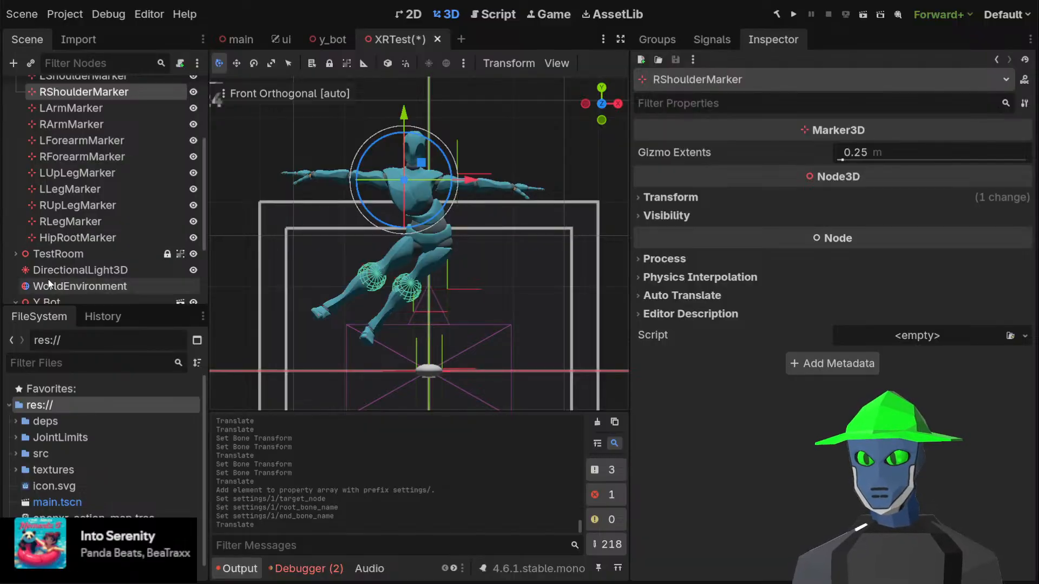
Try moving RShoulderMarker up and down in the left side view, undoing each move
{"action": "left_click", "coordinate": [585, 104]}
{"action": "mouse_move", "coordinate": [528, 166]}
{"action": "left_mouse_down"}
{"action": "mouse_move", "coordinate": [481, 188]}
{"action": "mouse_move", "coordinate": [495, 171]}
{"action": "mouse_move", "coordinate": [552, 179]}
{"action": "mouse_move", "coordinate": [500, 156]}
{"action": "mouse_move", "coordinate": [562, 195]}
{"action": "mouse_move", "coordinate": [491, 178]}
{"action": "mouse_move", "coordinate": [436, 200]}
{"action": "mouse_move", "coordinate": [438, 222]}
{"action": "mouse_move", "coordinate": [450, 181]}
{"action": "mouse_move", "coordinate": [565, 161]}
{"action": "mouse_move", "coordinate": [533, 268]}
{"action": "mouse_move", "coordinate": [457, 133]}
{"action": "mouse_move", "coordinate": [555, 154]}
{"action": "mouse_move", "coordinate": [523, 143]}
{"action": "mouse_move", "coordinate": [564, 164]}
{"action": "mouse_move", "coordinate": [557, 155]}
{"action": "mouse_move", "coordinate": [565, 171]}
{"action": "mouse_move", "coordinate": [505, 149]}
{"action": "mouse_move", "coordinate": [560, 179]}
{"action": "mouse_move", "coordinate": [520, 144]}
{"action": "left_mouse_up"}
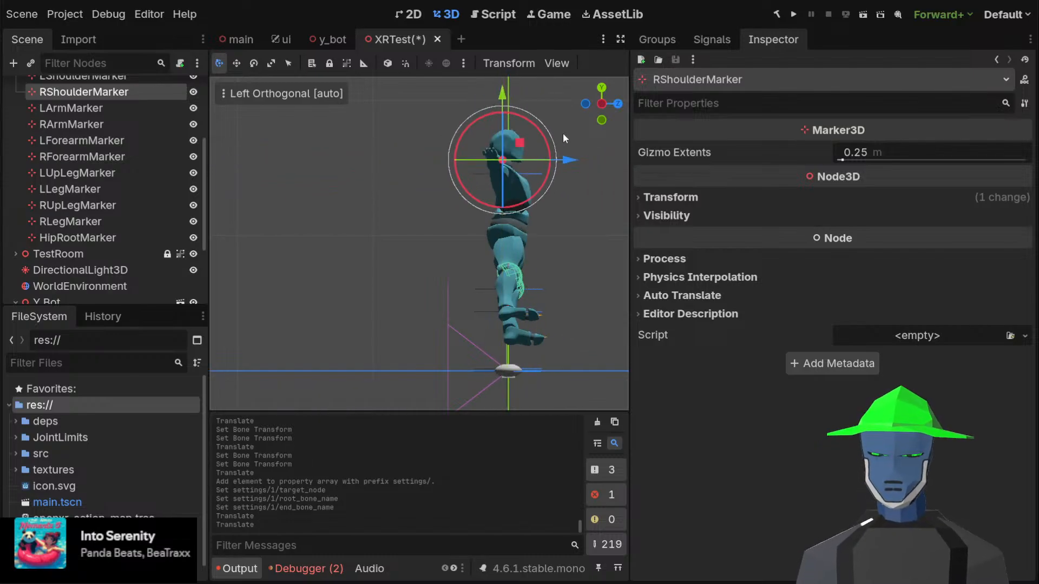
{"action": "key", "text": "ctrl+z"}
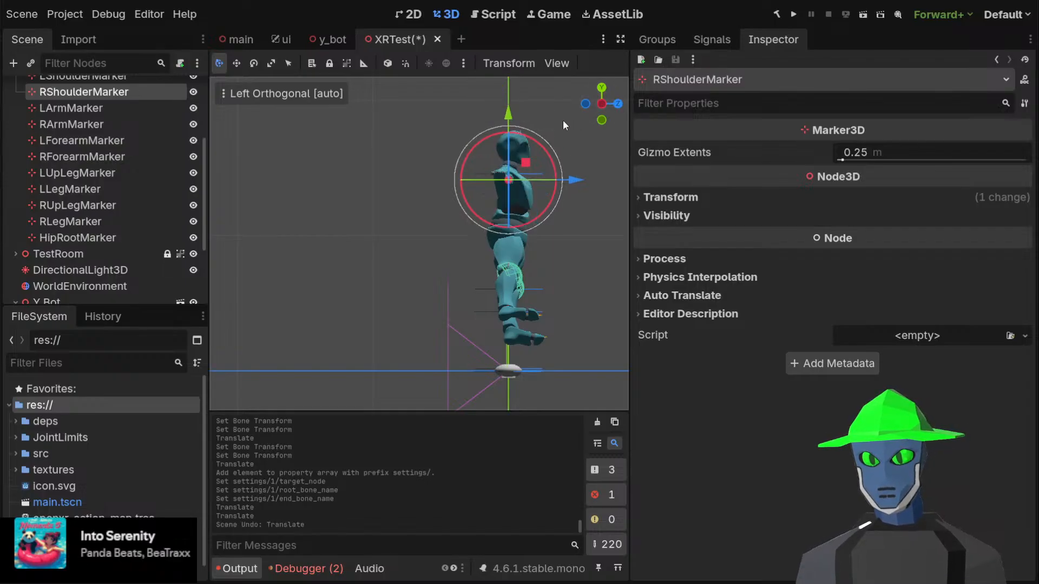
{"action": "mouse_move", "coordinate": [526, 163]}
{"action": "left_mouse_down"}
{"action": "mouse_move", "coordinate": [528, 127]}
{"action": "mouse_move", "coordinate": [521, 213]}
{"action": "mouse_move", "coordinate": [531, 122]}
{"action": "mouse_move", "coordinate": [542, 201]}
{"action": "mouse_move", "coordinate": [526, 114]}
{"action": "mouse_move", "coordinate": [524, 176]}
{"action": "left_mouse_up"}
{"action": "key", "text": "ctrl+z"}
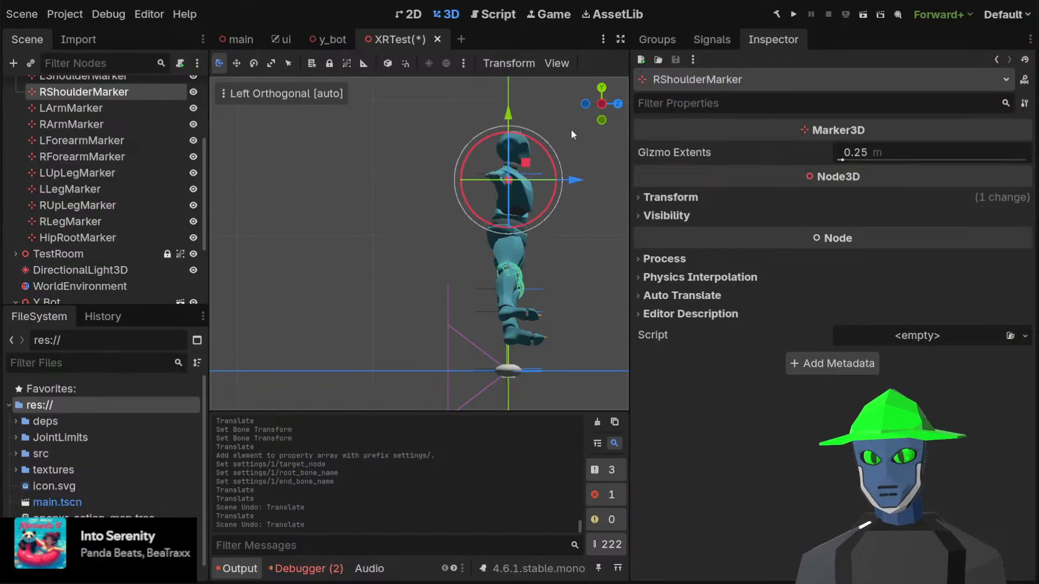
Inspect the torso in perspective, then shift RShoulderMarker and LShoulderMarker slightly in the front view to adjust the spine
{"action": "mouse_move", "coordinate": [568, 132]}
{"action": "middle_mouse_down"}
{"action": "mouse_move", "coordinate": [433, 163]}
{"action": "mouse_move", "coordinate": [470, 153]}
{"action": "middle_mouse_up"}
{"action": "scroll", "coordinate": [472, 154], "scroll_direction": "down", "scroll_amount": 4}
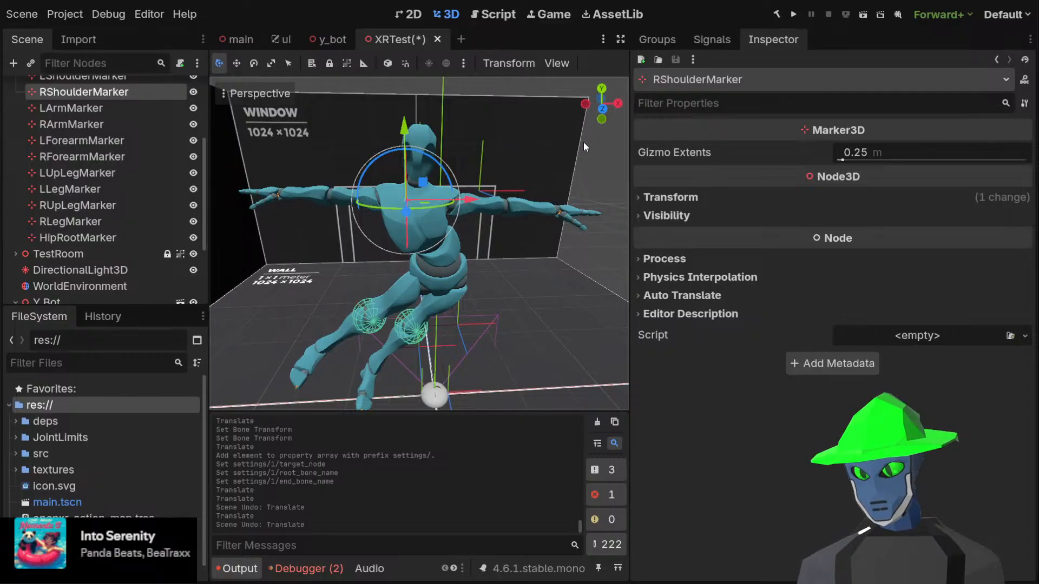
{"action": "middle_click_drag", "start_coordinate": [515, 223], "coordinate": [501, 170]}
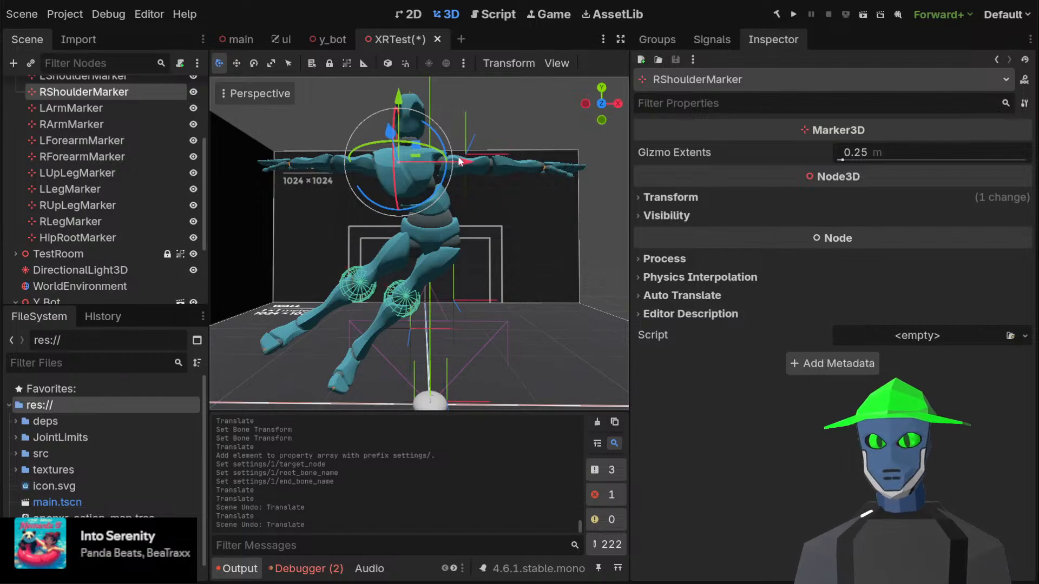
{"action": "left_click", "coordinate": [601, 103]}
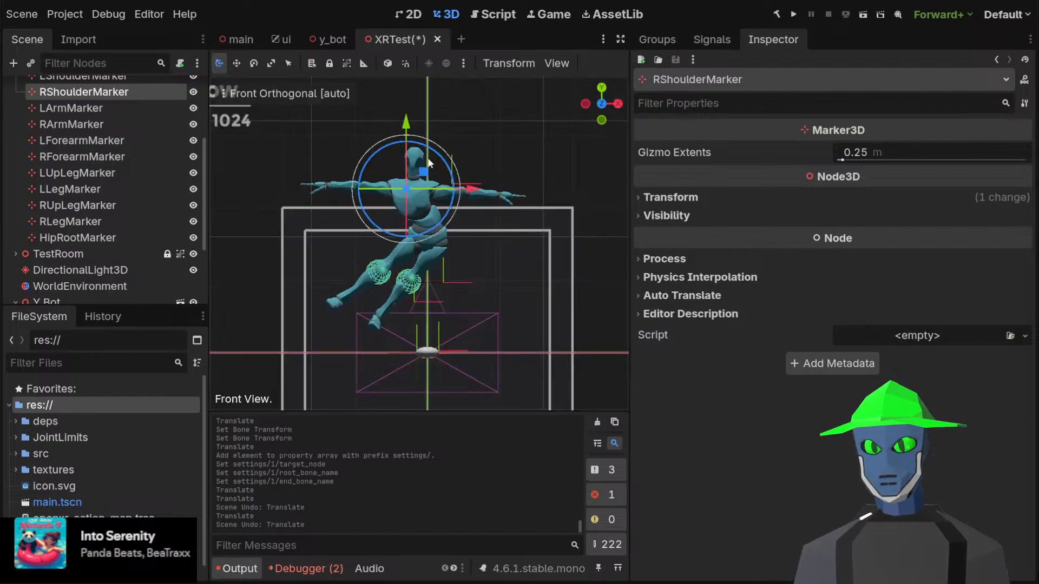
{"action": "left_click_drag", "start_coordinate": [425, 174], "coordinate": [464, 166]}
{"action": "scroll", "coordinate": [146, 116], "scroll_direction": "up", "scroll_amount": 2}
{"action": "left_click", "coordinate": [136, 100]}
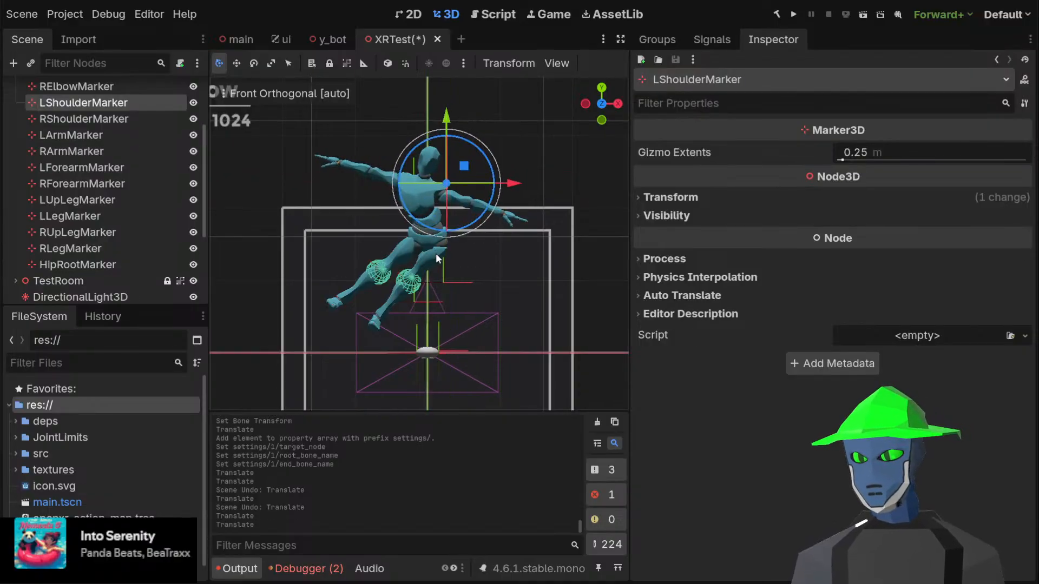
Add another chain to CCDIK3D after the RUpLegMarker chain and assign LElbowMarker as its target node
{"action": "scroll", "coordinate": [125, 250], "scroll_direction": "down", "scroll_amount": 3}
{"action": "scroll", "coordinate": [108, 217], "scroll_direction": "down", "scroll_amount": 1}
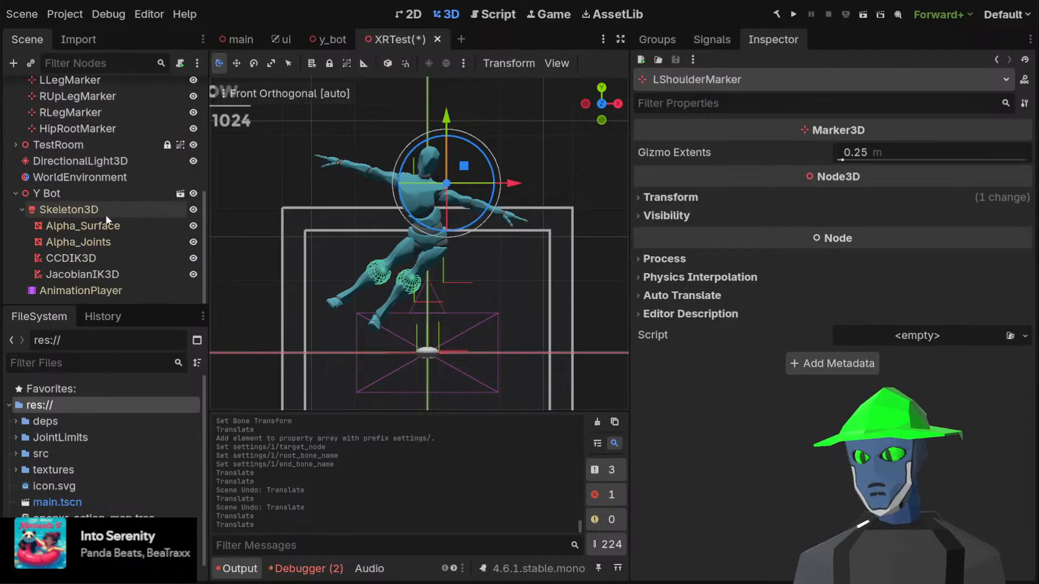
{"action": "scroll", "coordinate": [128, 209], "scroll_direction": "up", "scroll_amount": 5}
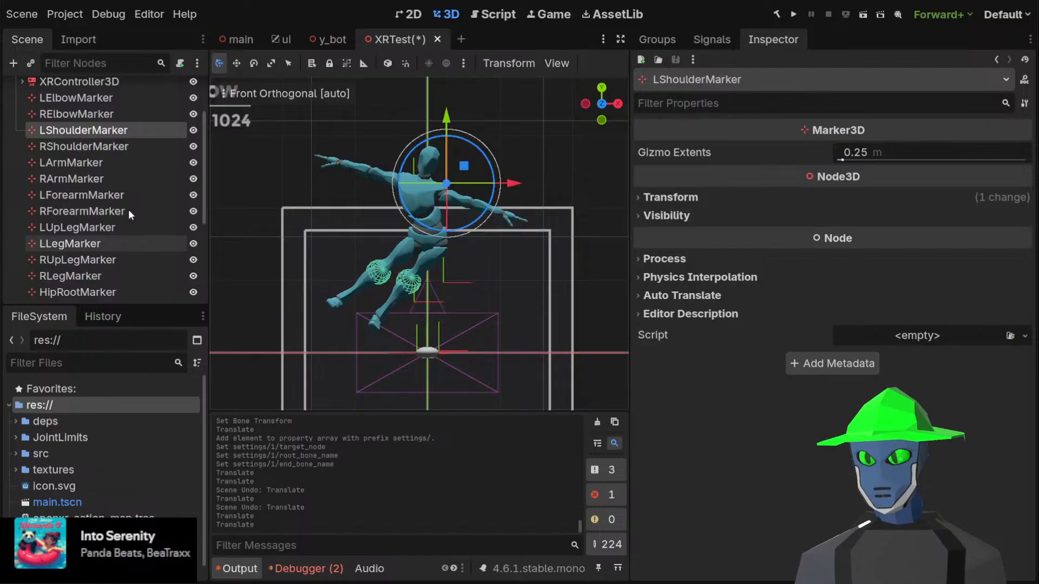
{"action": "scroll", "coordinate": [129, 209], "scroll_direction": "down", "scroll_amount": 5}
{"action": "scroll", "coordinate": [130, 210], "scroll_direction": "up", "scroll_amount": 4}
{"action": "scroll", "coordinate": [129, 210], "scroll_direction": "down", "scroll_amount": 4}
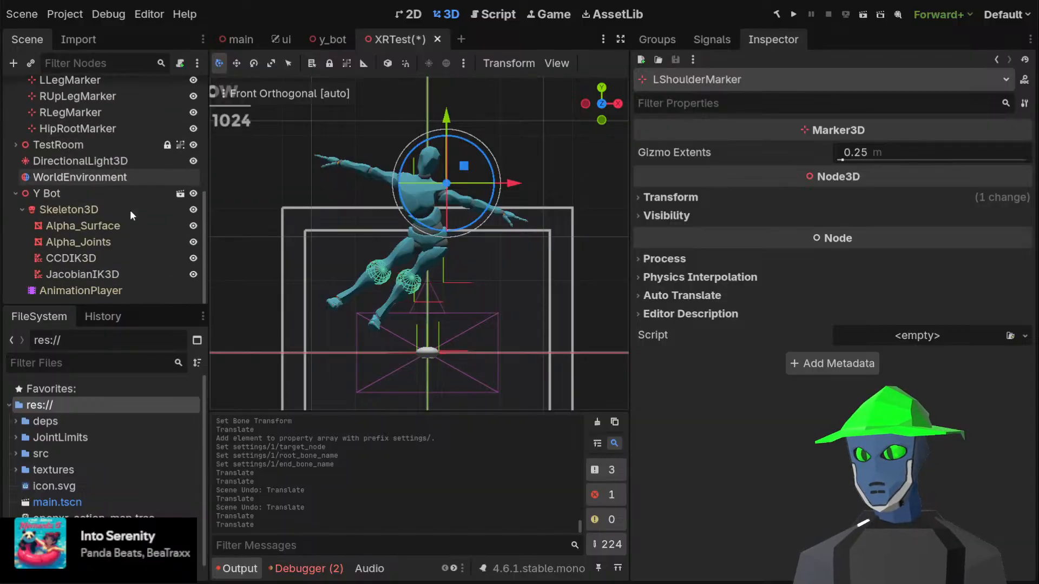
{"action": "left_click", "coordinate": [103, 273]}
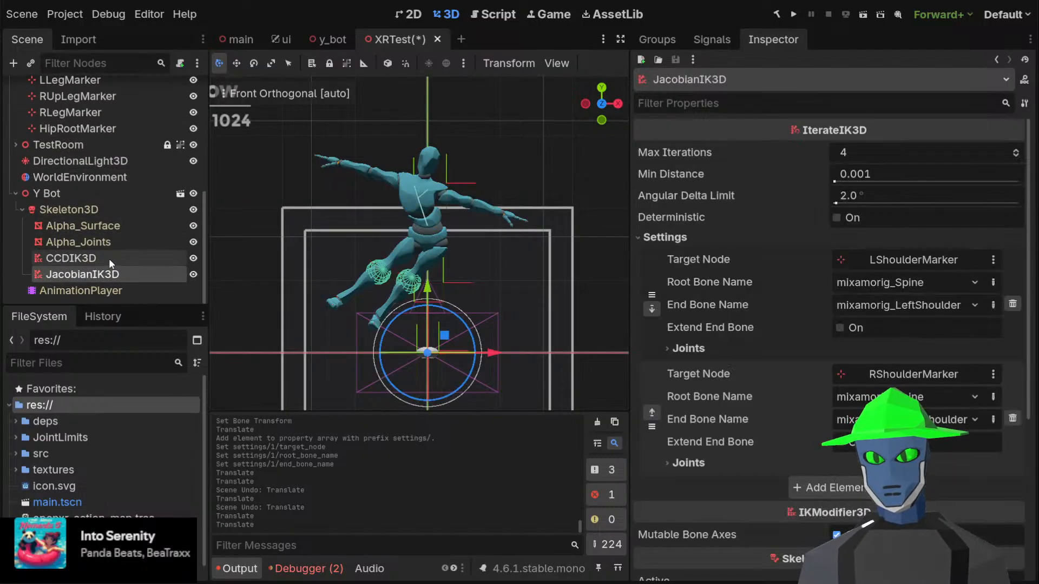
{"action": "left_click", "coordinate": [110, 259]}
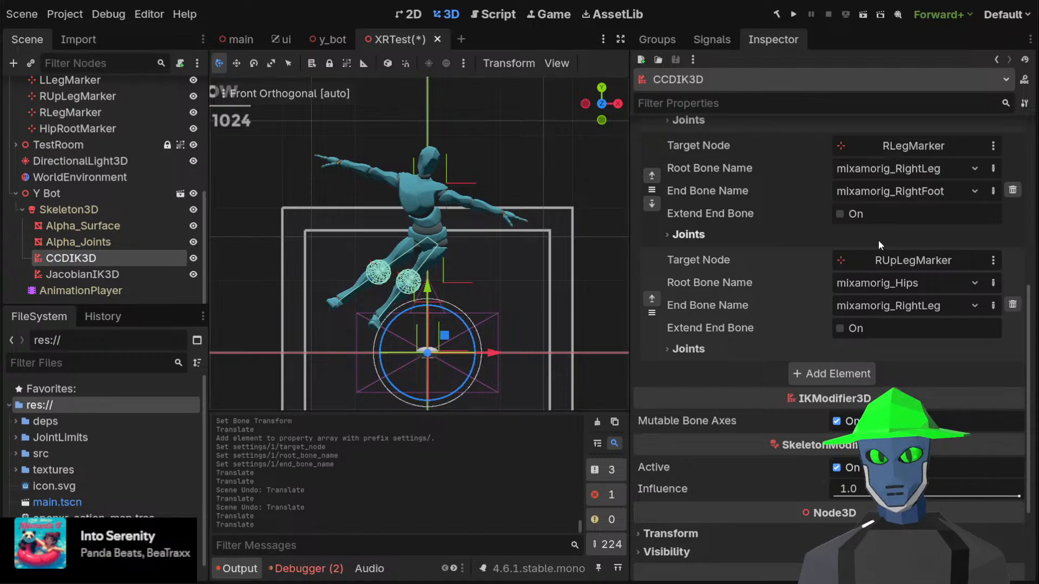
{"action": "scroll", "coordinate": [774, 265], "scroll_direction": "up", "scroll_amount": 3}
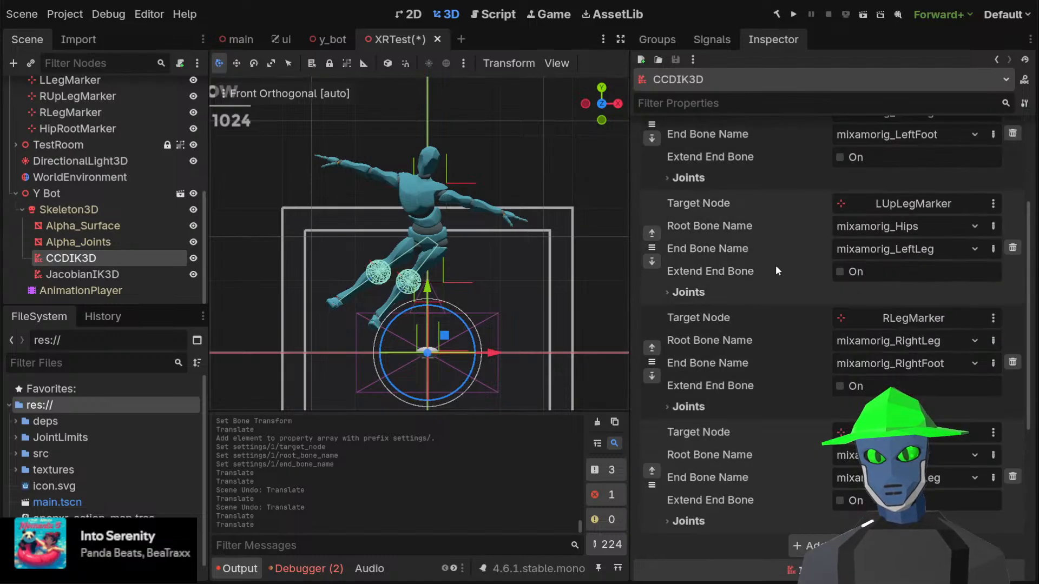
{"action": "scroll", "coordinate": [775, 265], "scroll_direction": "down", "scroll_amount": 4}
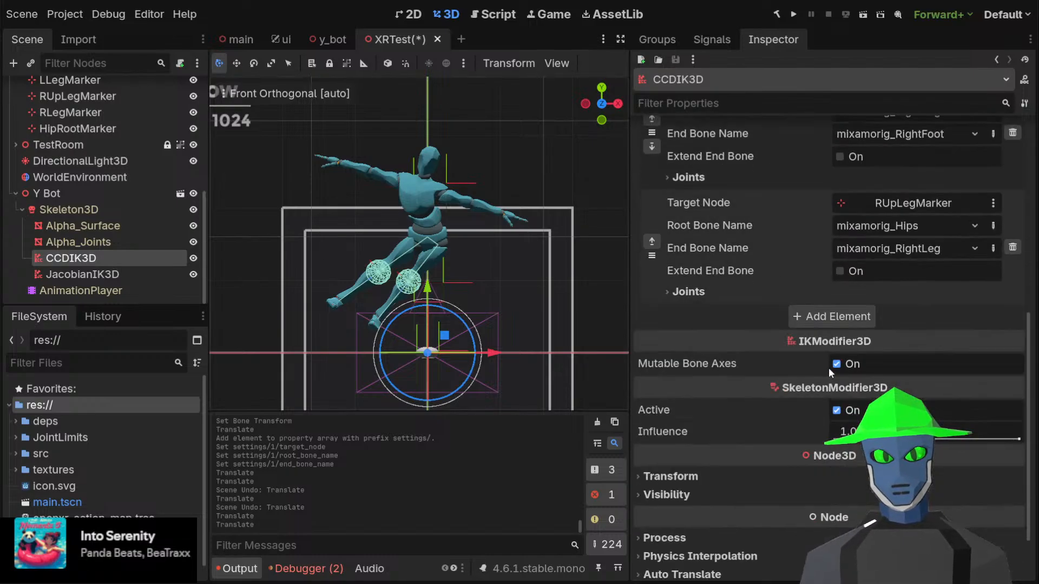
{"action": "left_click", "coordinate": [837, 314]}
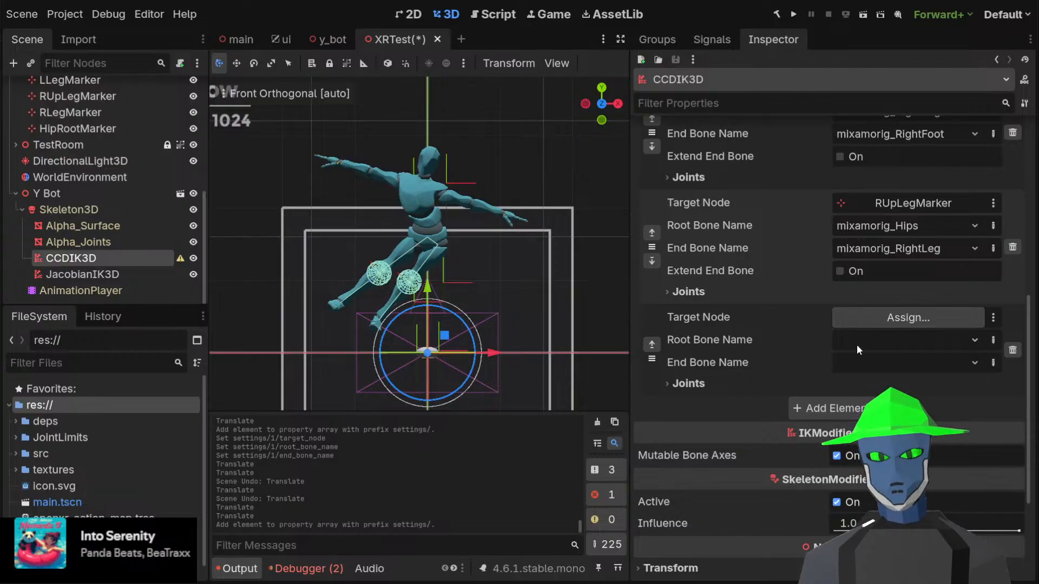
{"action": "left_click", "coordinate": [557, 447]}
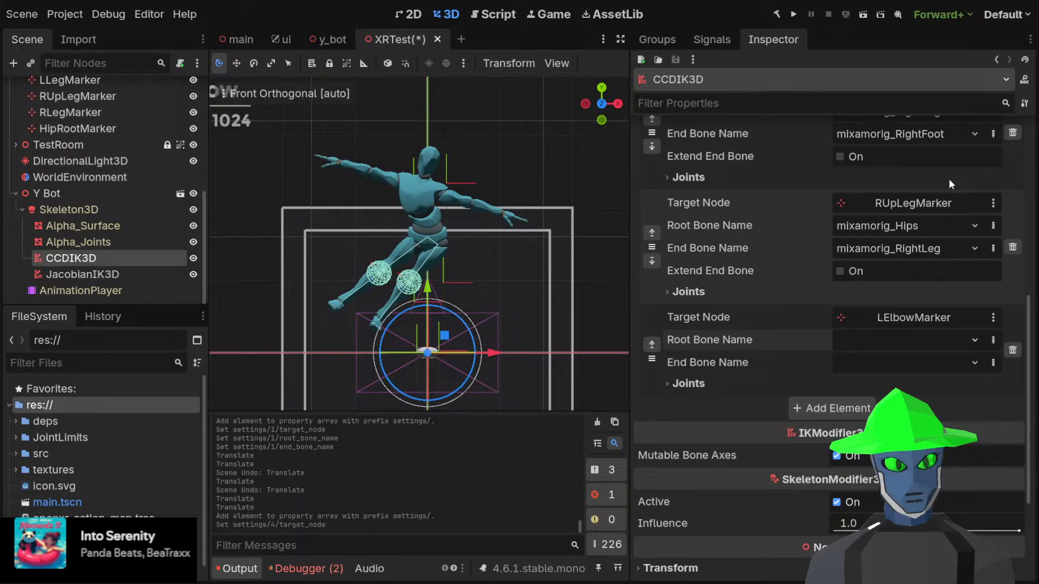
Set the LElbowMarker chain's root bone to mixamorig_LeftArm and its end bone to mixamorig_LeftForeArm
{"action": "left_click", "coordinate": [956, 168]}
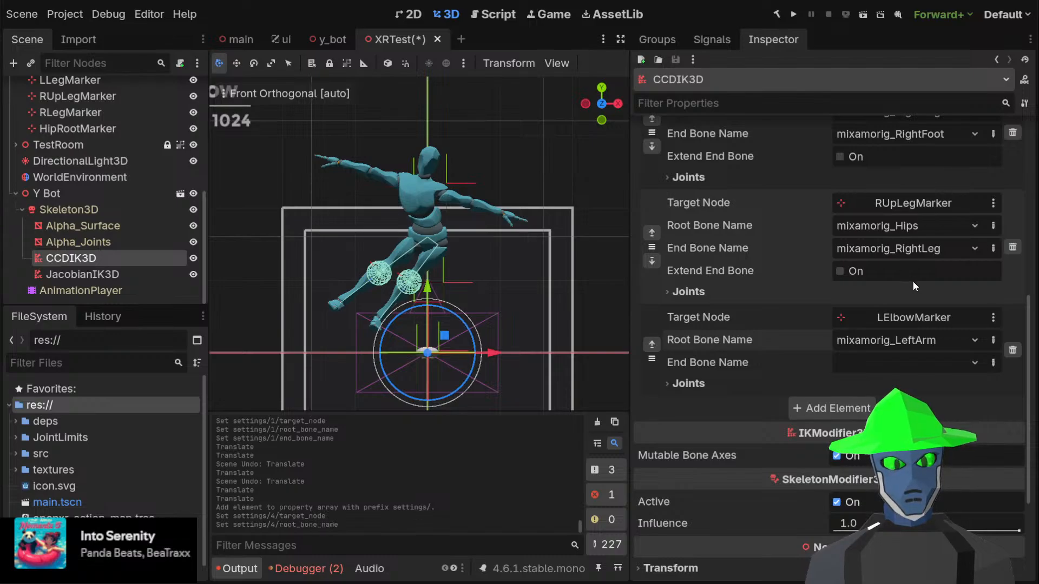
{"action": "left_click", "coordinate": [878, 358]}
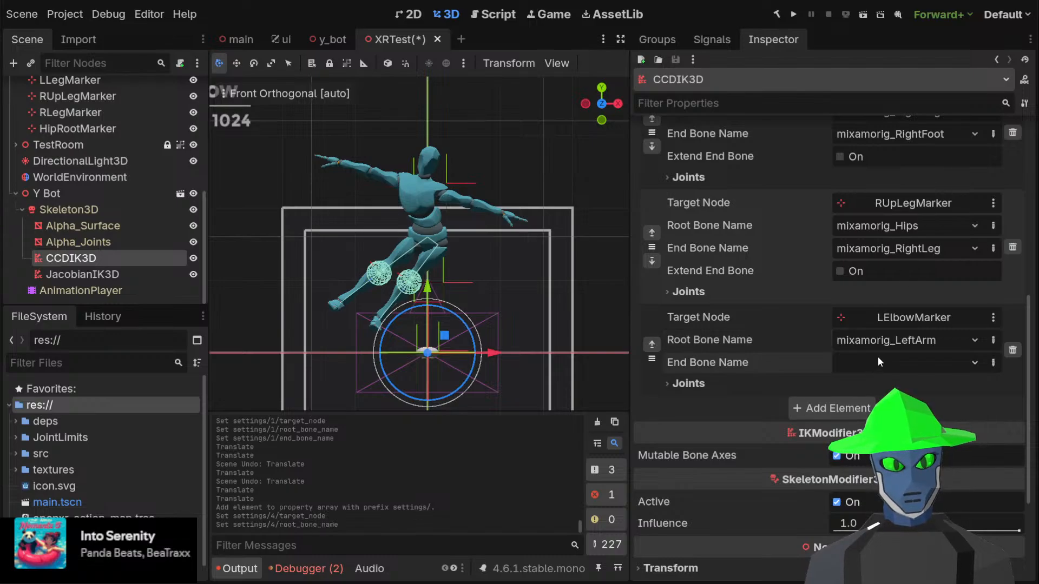
{"action": "left_click", "coordinate": [933, 176]}
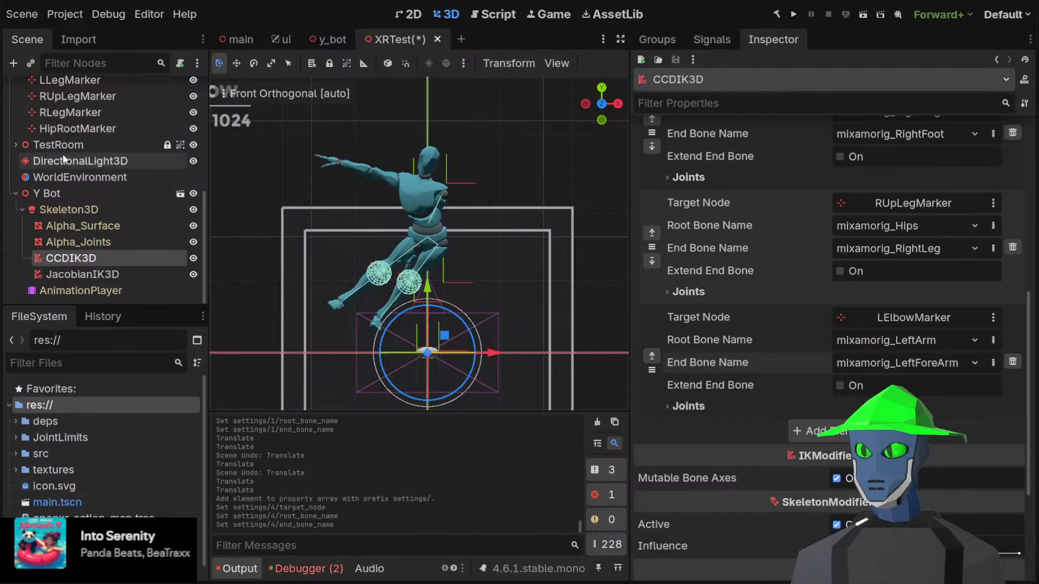
Raise LElbowMarker from the floor to the character's left elbow in the front view
{"action": "scroll", "coordinate": [102, 159], "scroll_direction": "up", "scroll_amount": 3}
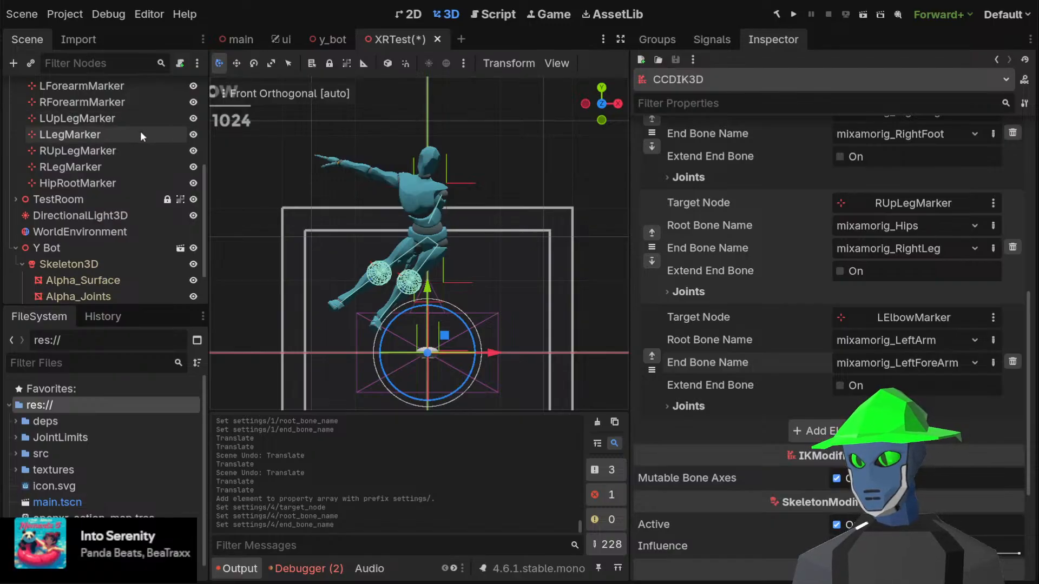
{"action": "scroll", "coordinate": [136, 142], "scroll_direction": "up", "scroll_amount": 3}
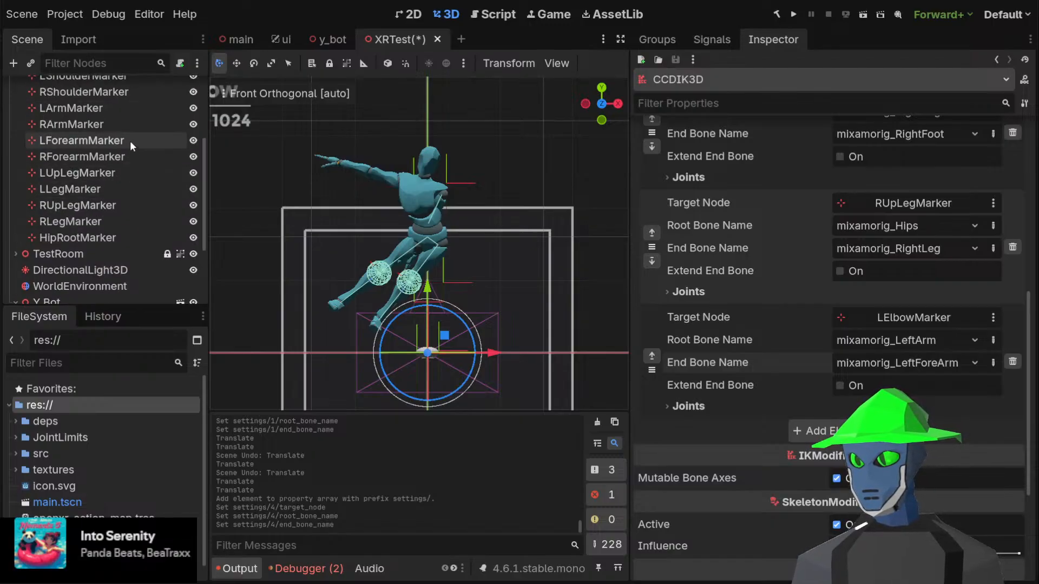
{"action": "left_click", "coordinate": [130, 140]}
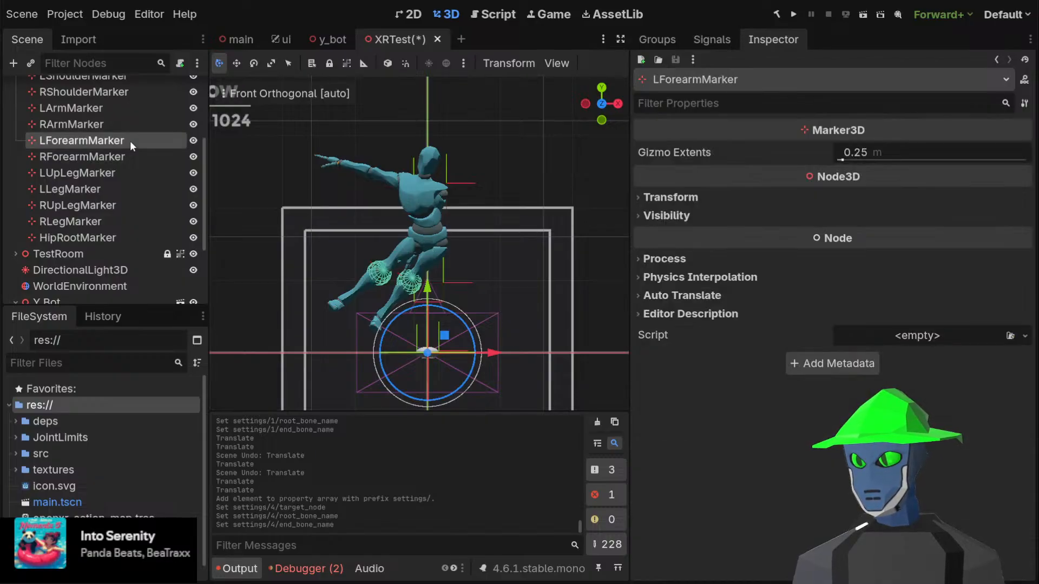
{"action": "scroll", "coordinate": [130, 141], "scroll_direction": "up", "scroll_amount": 3}
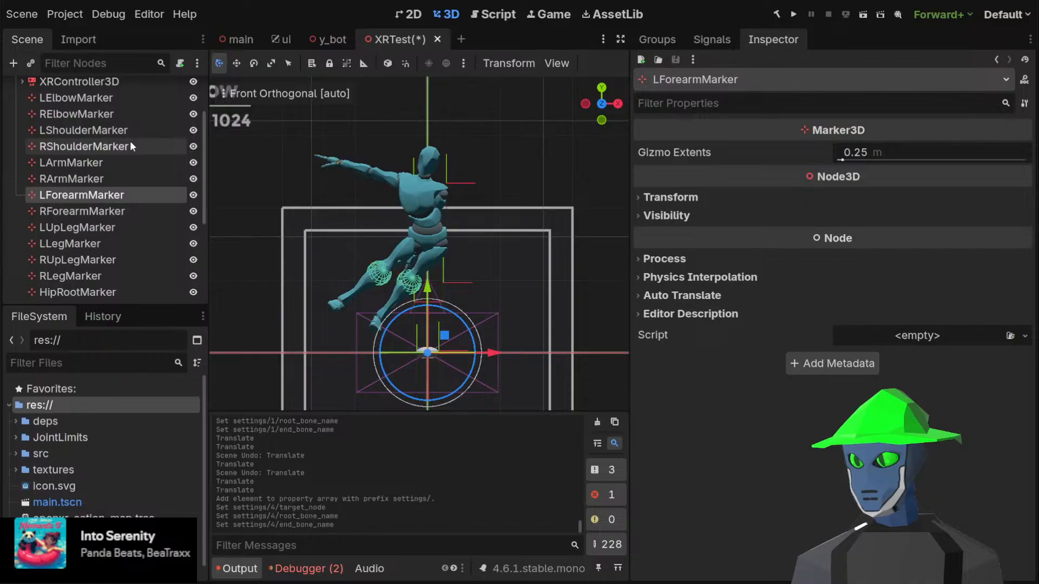
{"action": "left_click", "coordinate": [140, 96]}
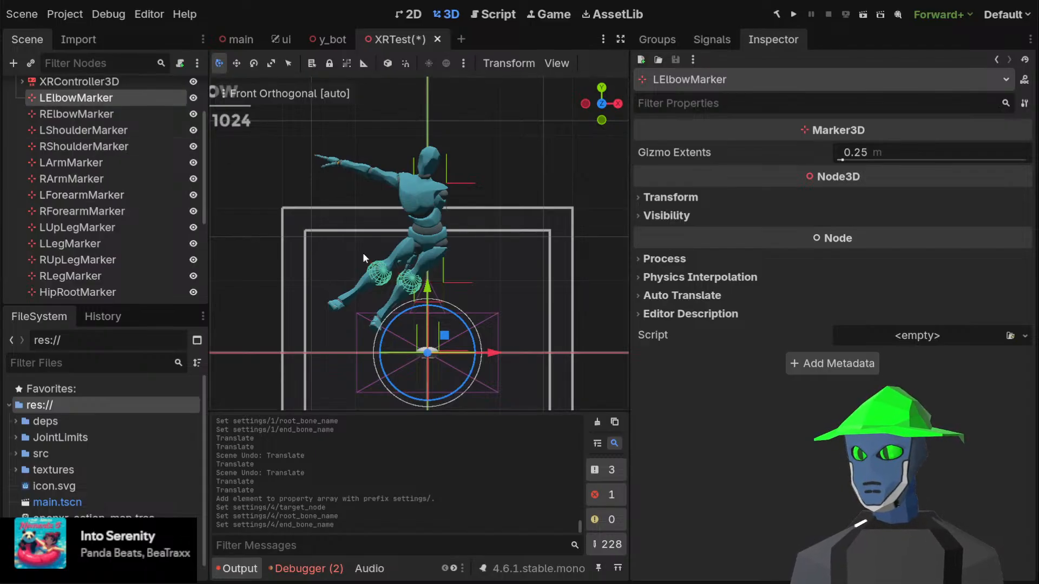
{"action": "mouse_move", "coordinate": [457, 334]}
{"action": "left_mouse_down"}
{"action": "mouse_move", "coordinate": [524, 207]}
{"action": "mouse_move", "coordinate": [516, 152]}
{"action": "mouse_move", "coordinate": [495, 154]}
{"action": "mouse_move", "coordinate": [481, 181]}
{"action": "mouse_move", "coordinate": [503, 154]}
{"action": "mouse_move", "coordinate": [506, 175]}
{"action": "mouse_move", "coordinate": [483, 174]}
{"action": "mouse_move", "coordinate": [494, 189]}
{"action": "mouse_move", "coordinate": [507, 136]}
{"action": "mouse_move", "coordinate": [501, 172]}
{"action": "left_mouse_up"}
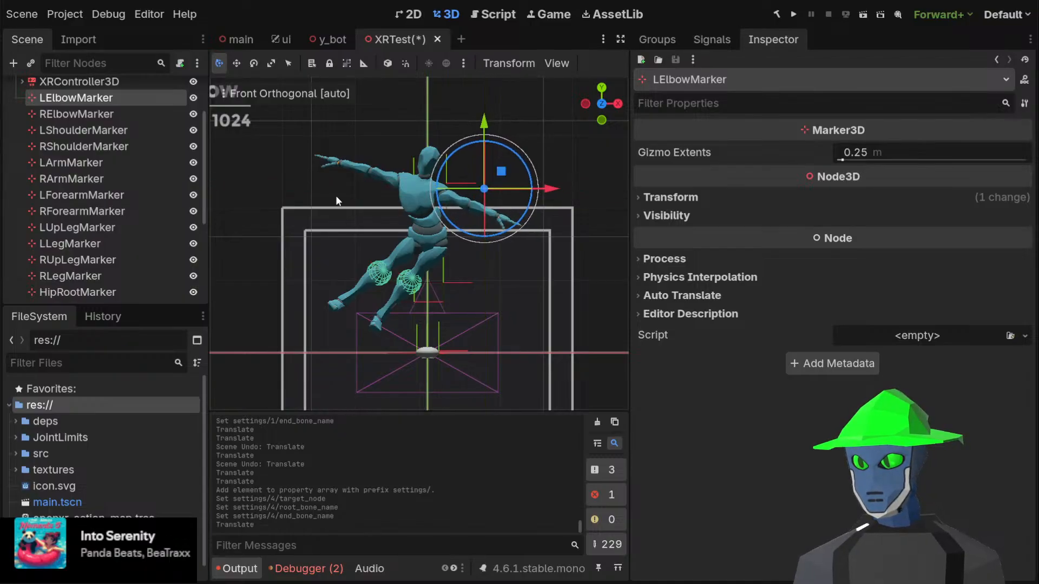
Compare the forearm and elbow markers with the chains configured in JacobianIK3D and CCDIK3D
{"action": "left_click", "coordinate": [88, 194]}
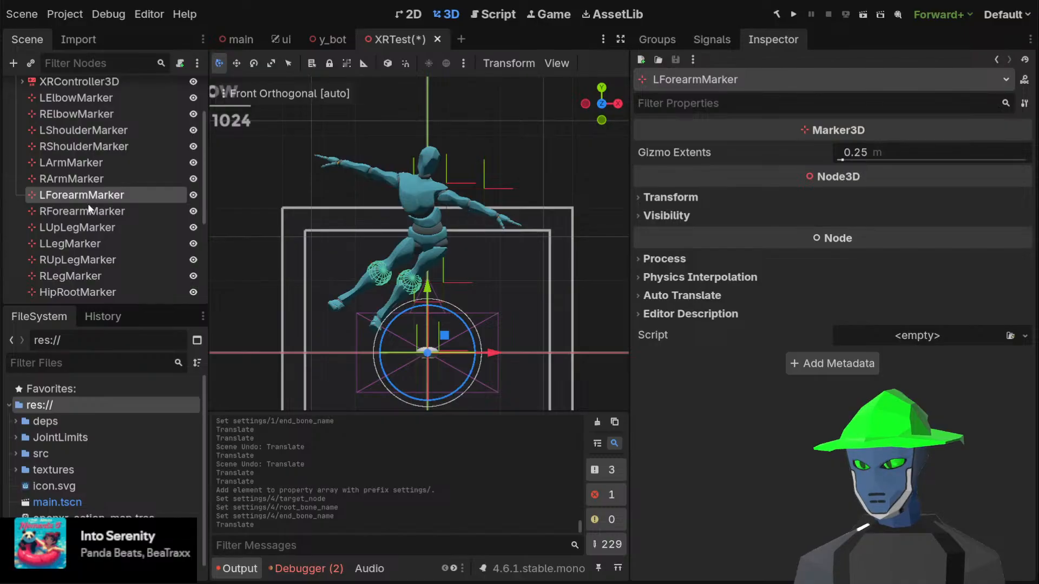
{"action": "left_click", "coordinate": [89, 210]}
{"action": "left_click", "coordinate": [109, 196]}
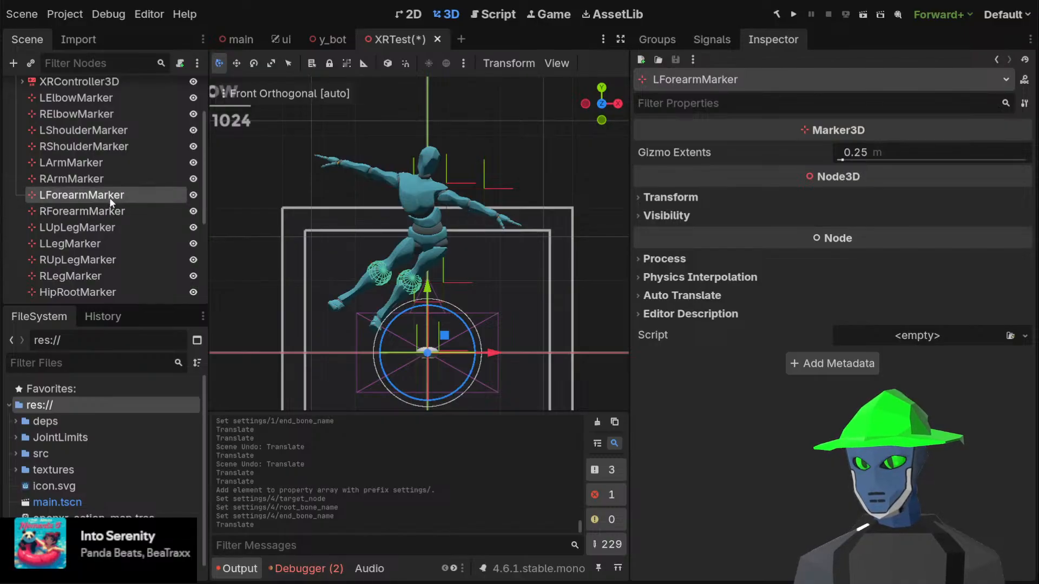
{"action": "scroll", "coordinate": [111, 227], "scroll_direction": "down", "scroll_amount": 5}
{"action": "left_click", "coordinate": [105, 275]}
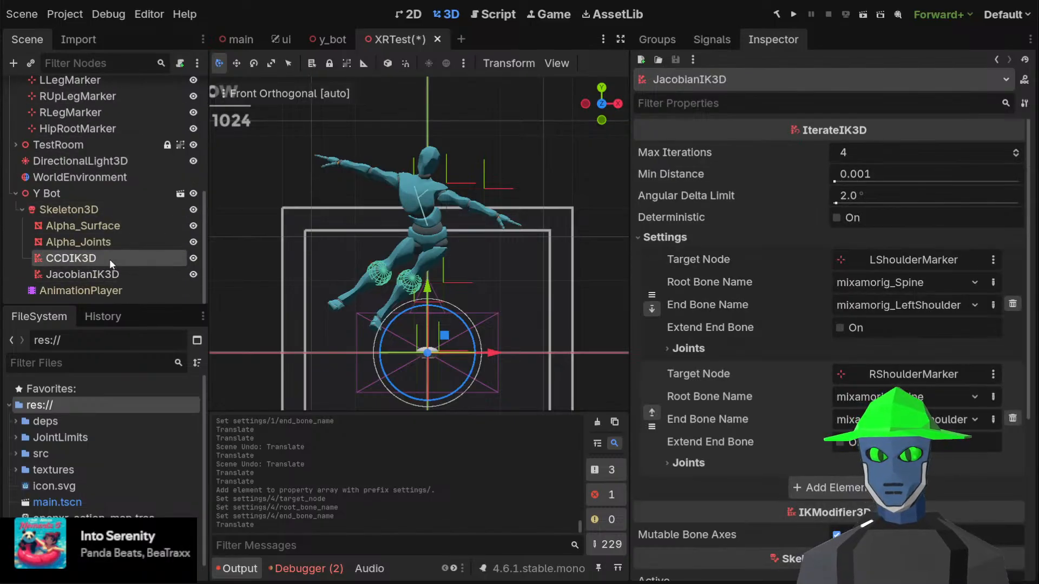
{"action": "left_click", "coordinate": [109, 259]}
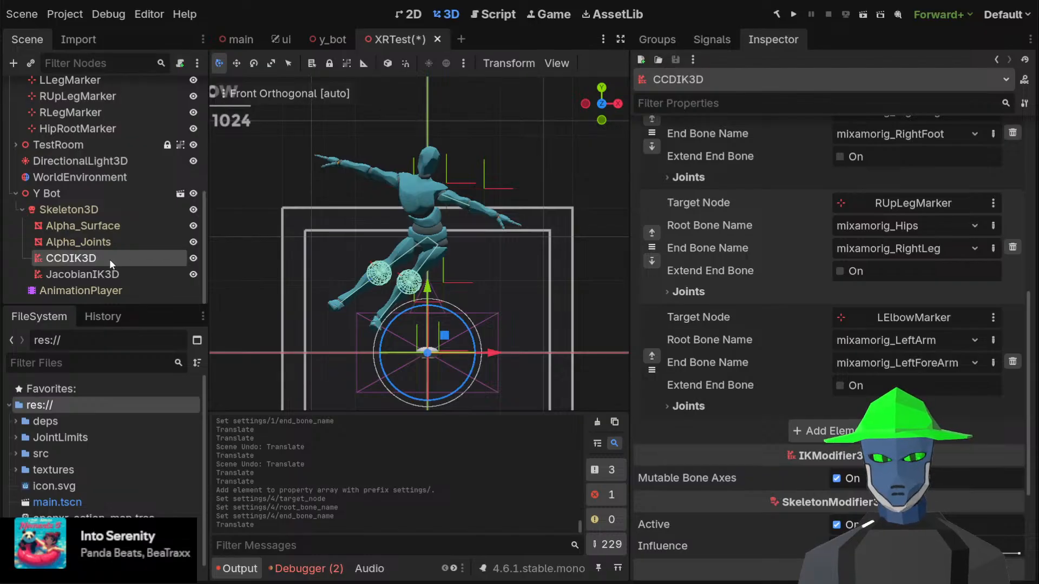
{"action": "scroll", "coordinate": [109, 259], "scroll_direction": "up", "scroll_amount": 6}
{"action": "left_click", "coordinate": [79, 124]}
{"action": "left_click", "coordinate": [107, 223]}
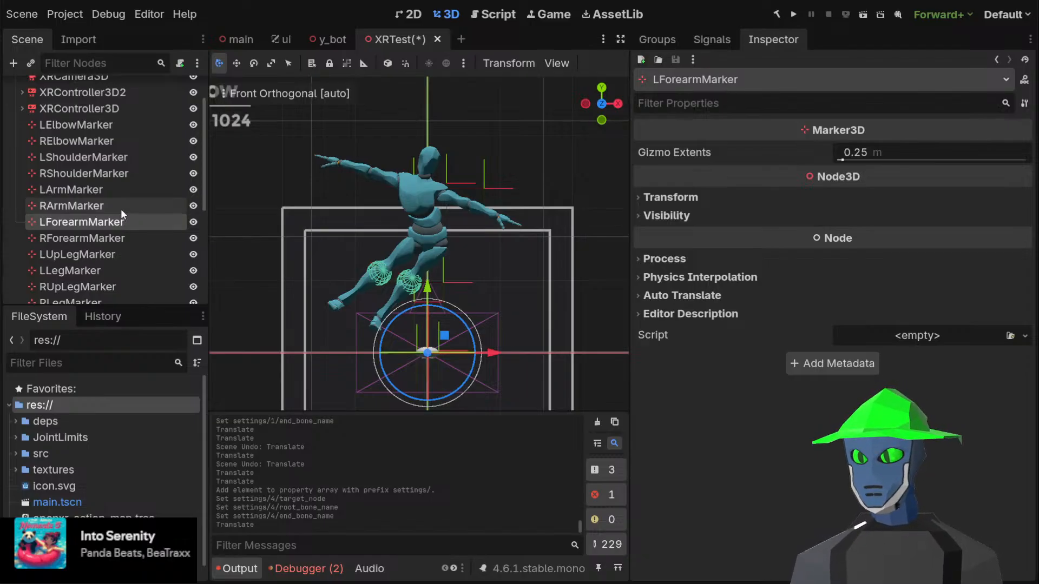
{"action": "left_click", "coordinate": [113, 121]}
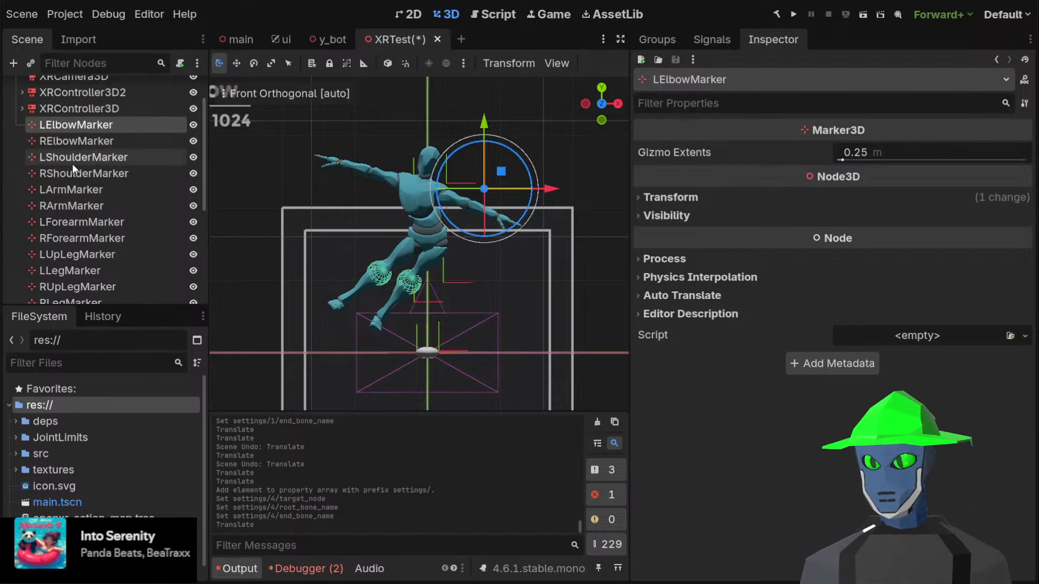
{"action": "scroll", "coordinate": [125, 196], "scroll_direction": "down", "scroll_amount": 5}
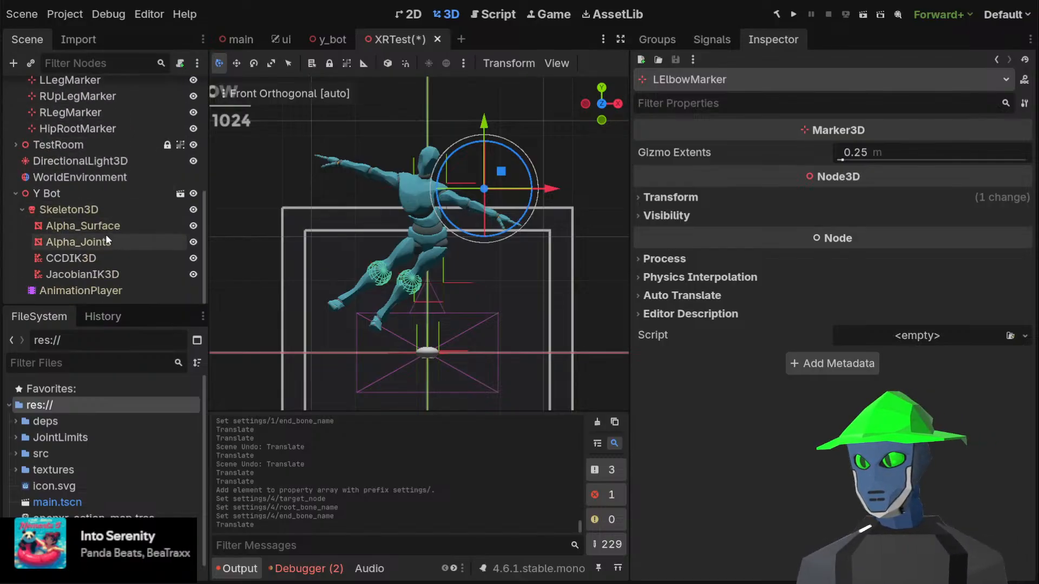
Examine where the mixamorig_LeftShoulder and mixamorig_LeftArm bones lie on Skeleton3D
{"action": "left_click", "coordinate": [125, 211]}
{"action": "scroll", "coordinate": [708, 212], "scroll_direction": "down", "scroll_amount": 1}
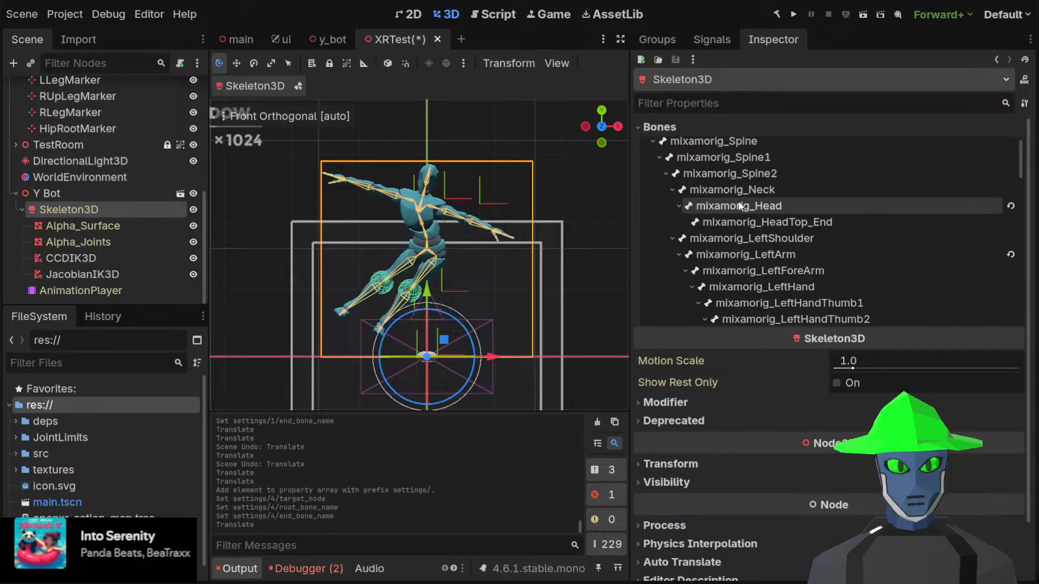
{"action": "left_click", "coordinate": [741, 256]}
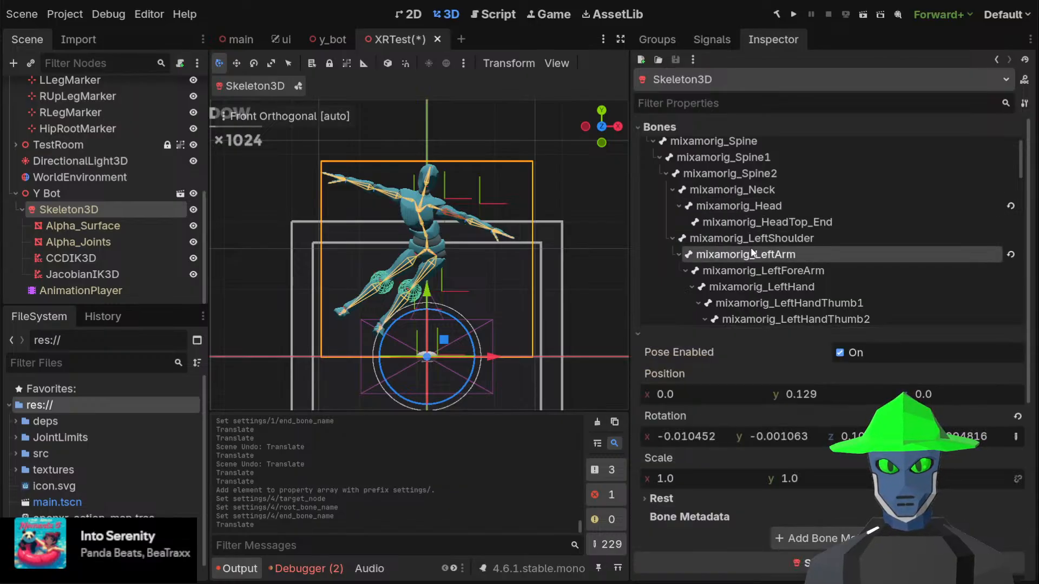
{"action": "left_click", "coordinate": [751, 241]}
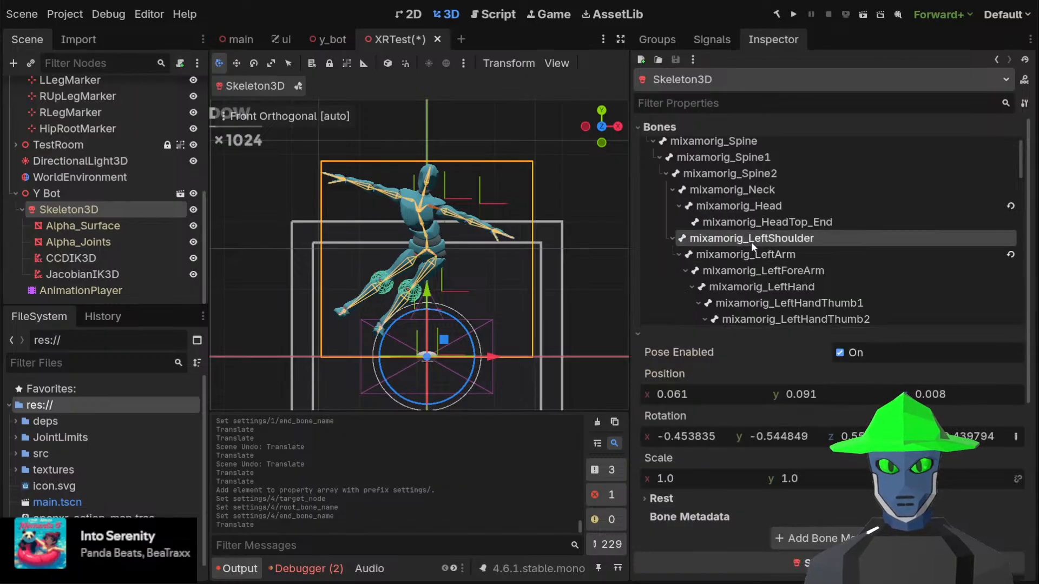
{"action": "left_click", "coordinate": [750, 259]}
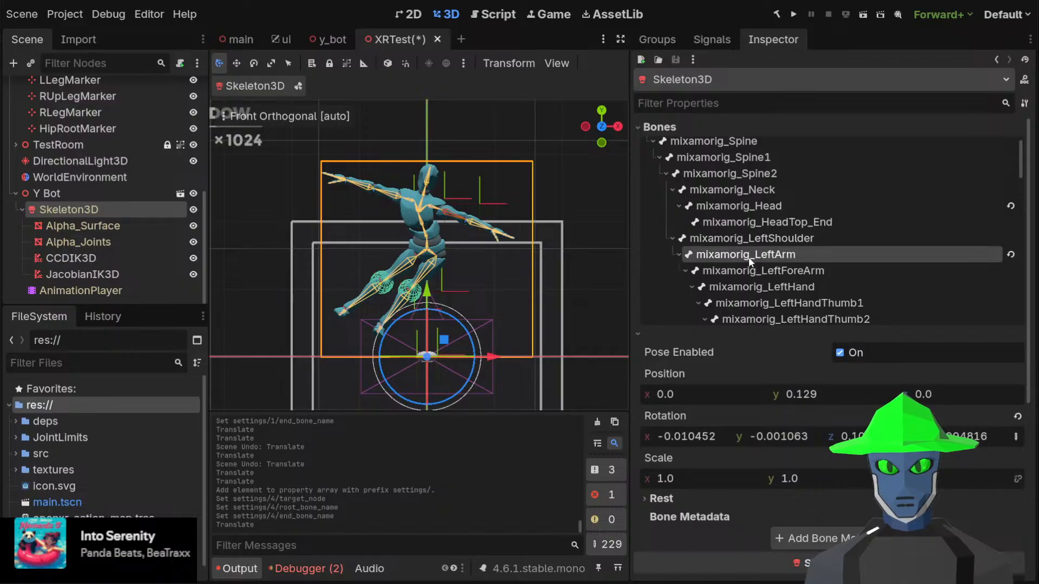
{"action": "left_click", "coordinate": [759, 240]}
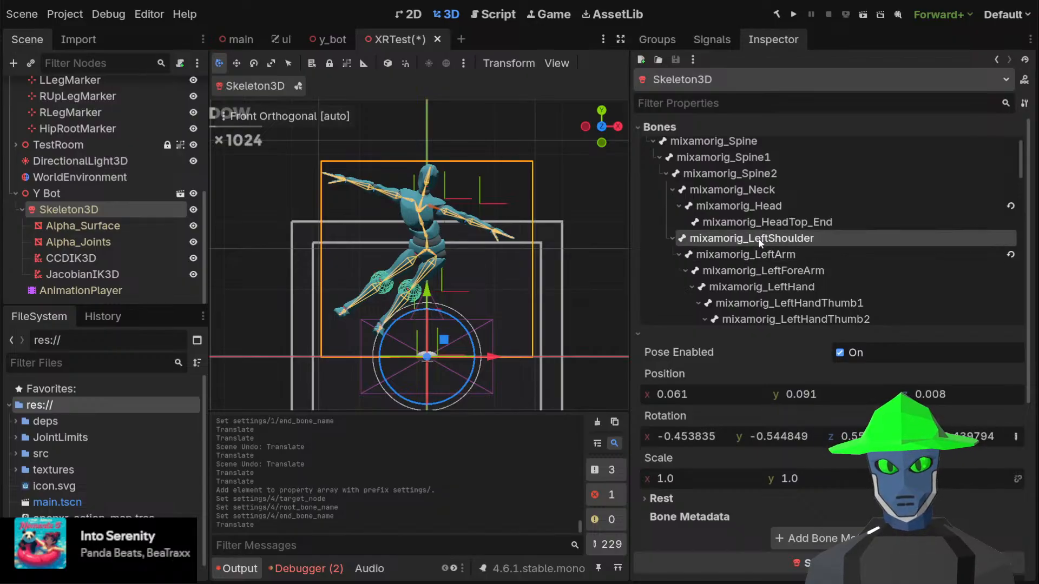
{"action": "left_click", "coordinate": [739, 258]}
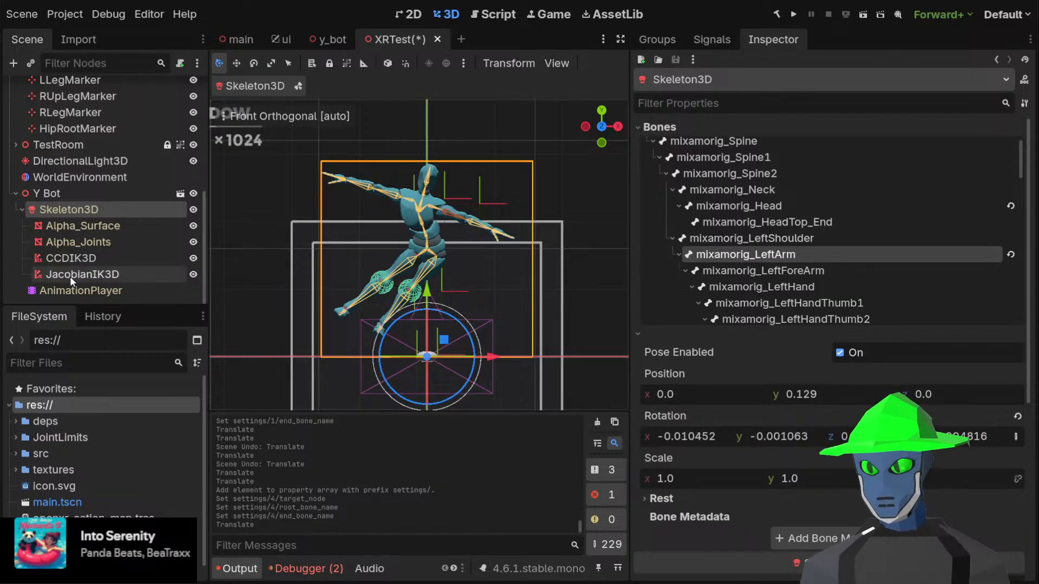
Change the LElbowMarker chain in CCDIK3D to root bone mixamorig_LeftShoulder and end bone mixamorig_LeftArm
{"action": "left_click", "coordinate": [76, 258]}
{"action": "scroll", "coordinate": [774, 217], "scroll_direction": "down", "scroll_amount": 3}
{"action": "scroll", "coordinate": [924, 275], "scroll_direction": "up", "scroll_amount": 3}
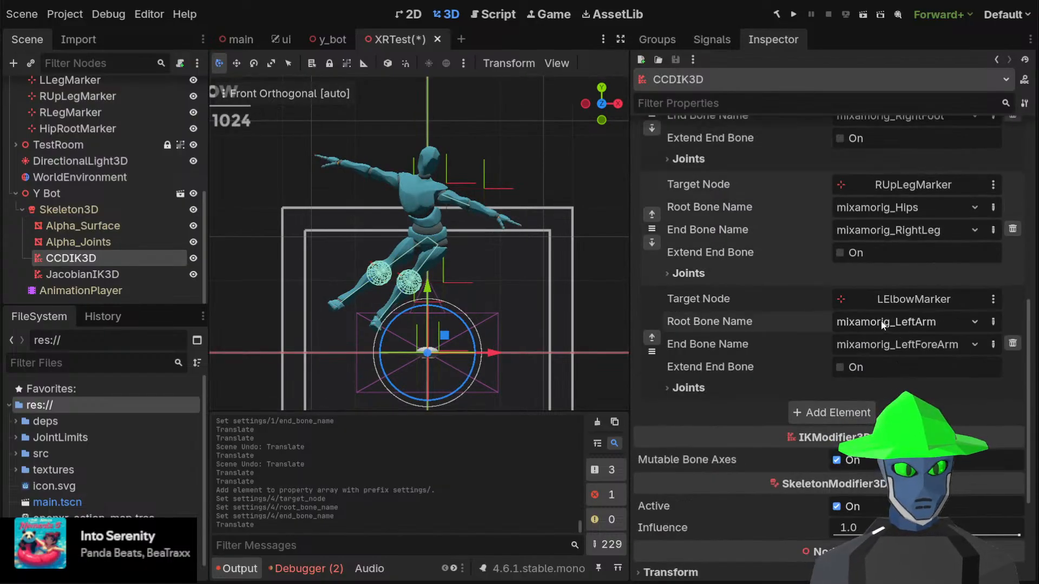
{"action": "left_click", "coordinate": [930, 144]}
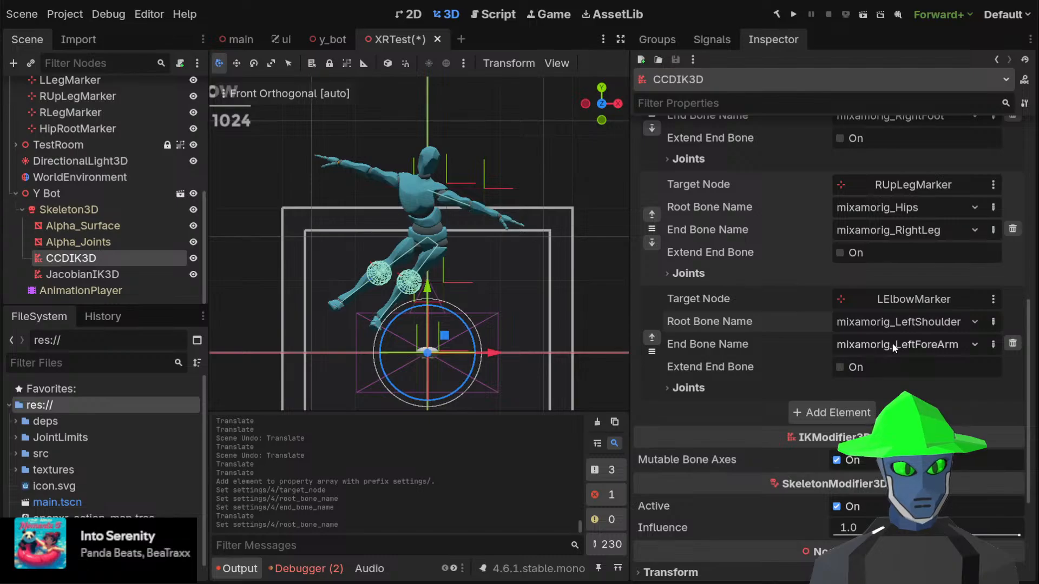
{"action": "left_click", "coordinate": [935, 163]}
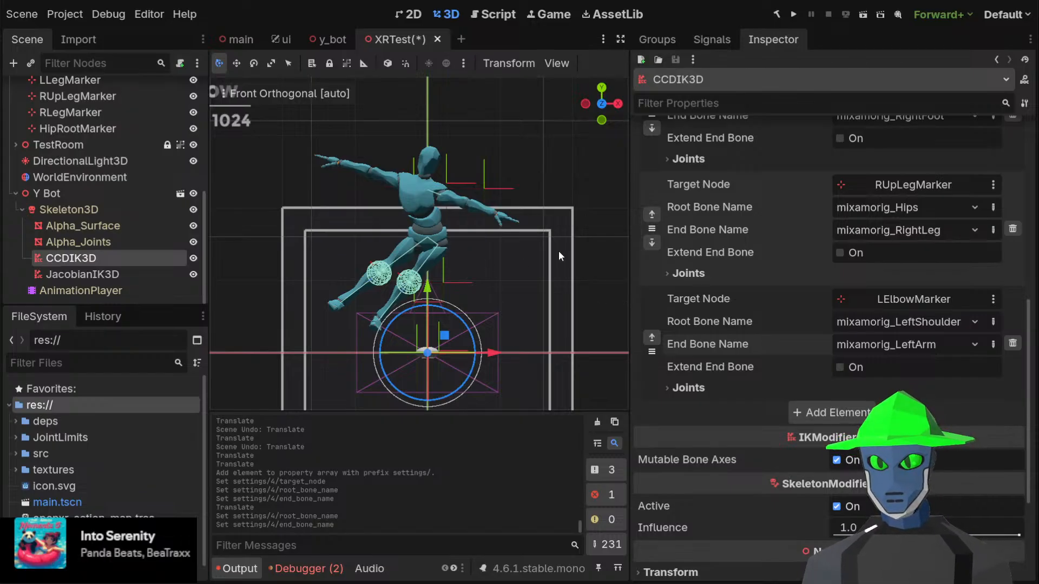
{"action": "scroll", "coordinate": [126, 141], "scroll_direction": "up", "scroll_amount": 5}
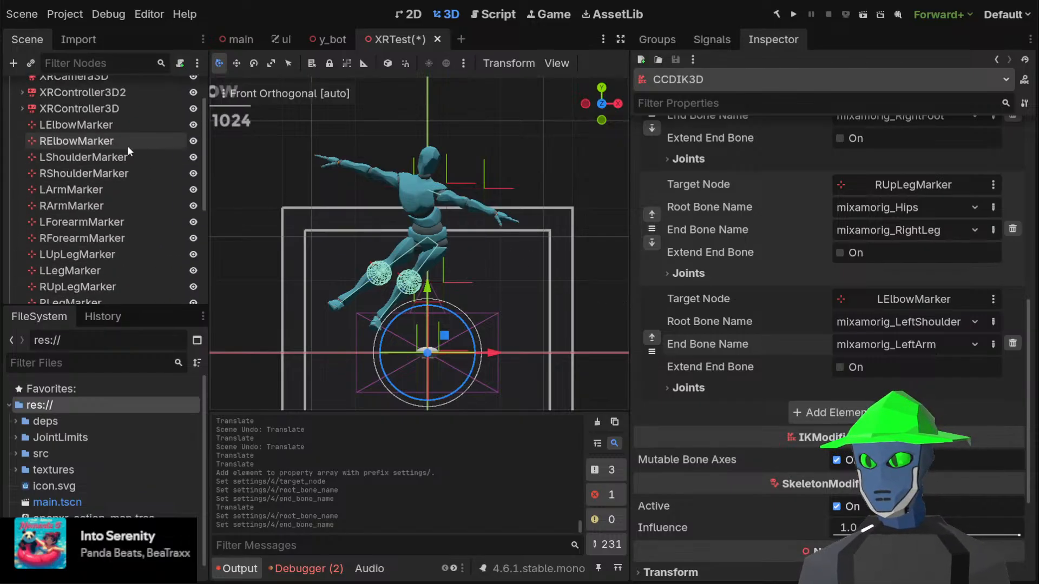
Move LElbowMarker slightly up and in towards the character's body in the front view
{"action": "left_click", "coordinate": [120, 124]}
{"action": "mouse_move", "coordinate": [512, 172]}
{"action": "left_mouse_down"}
{"action": "mouse_move", "coordinate": [485, 180]}
{"action": "mouse_move", "coordinate": [478, 154]}
{"action": "mouse_move", "coordinate": [461, 214]}
{"action": "mouse_move", "coordinate": [487, 196]}
{"action": "mouse_move", "coordinate": [452, 128]}
{"action": "mouse_move", "coordinate": [505, 147]}
{"action": "mouse_move", "coordinate": [501, 175]}
{"action": "mouse_move", "coordinate": [493, 157]}
{"action": "left_mouse_up"}
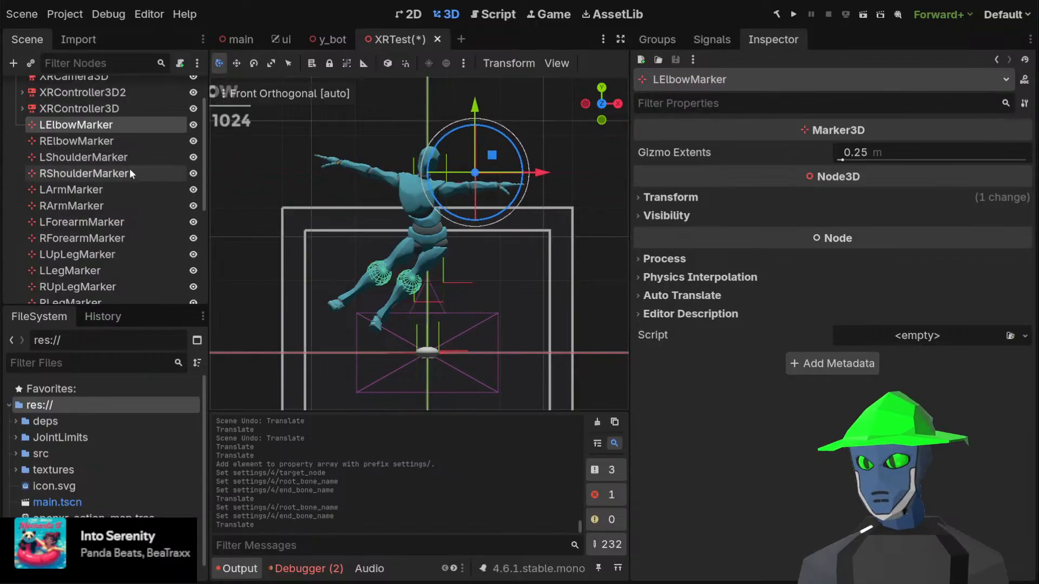
{"action": "scroll", "coordinate": [124, 184], "scroll_direction": "down", "scroll_amount": 3}
{"action": "scroll", "coordinate": [111, 216], "scroll_direction": "down", "scroll_amount": 3}
{"action": "left_click", "coordinate": [82, 274]}
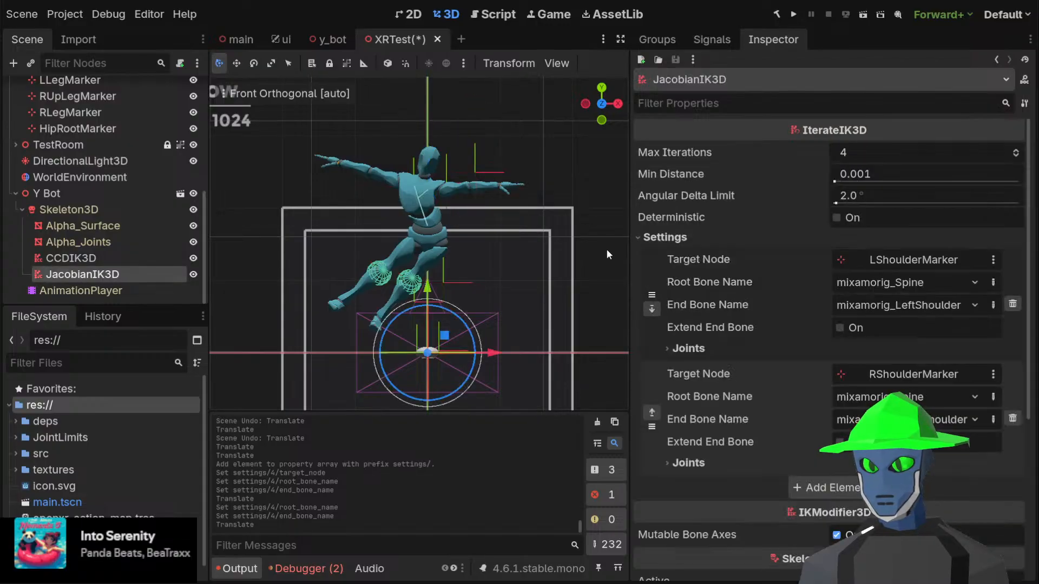
{"action": "left_click", "coordinate": [824, 485]}
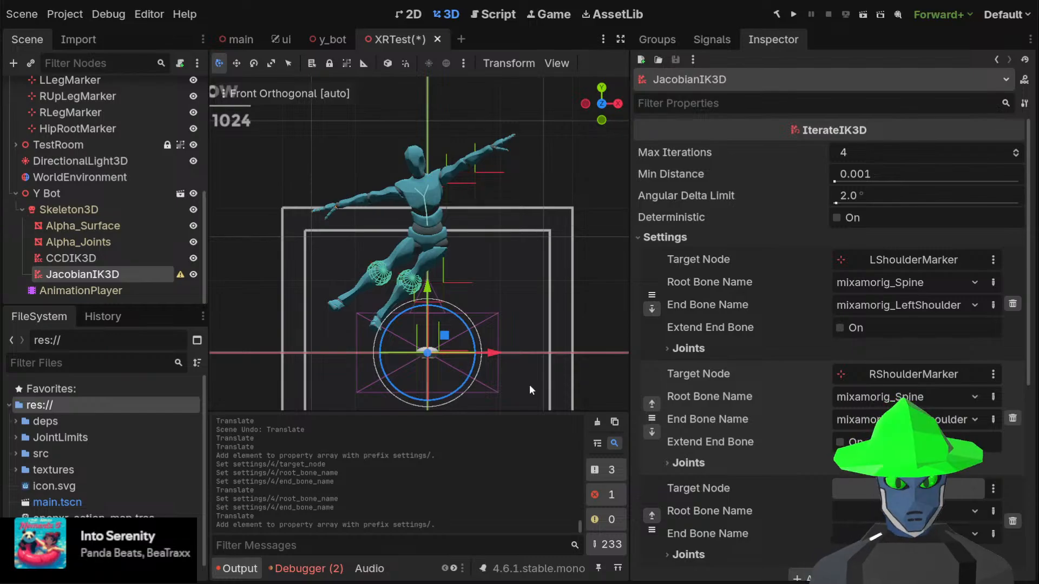
{"action": "double_click", "coordinate": [498, 461]}
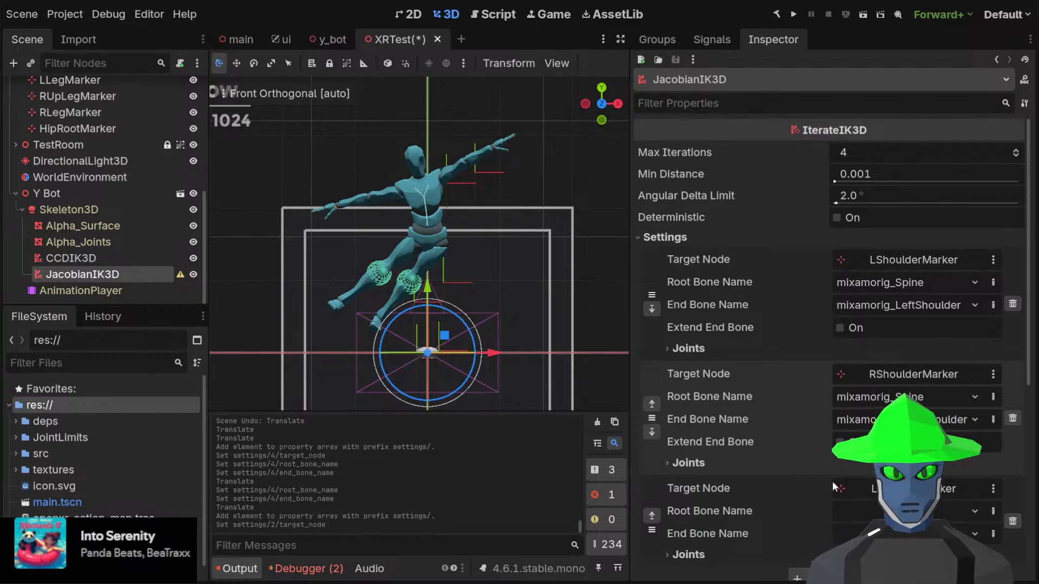
{"action": "left_click", "coordinate": [859, 516]}
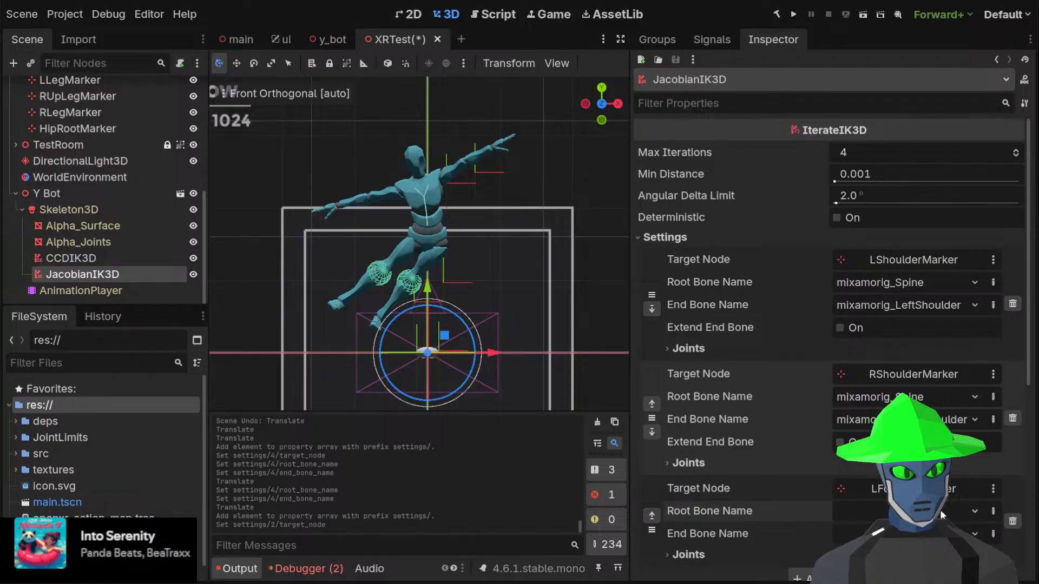
{"action": "scroll", "coordinate": [943, 515], "scroll_direction": "down", "scroll_amount": 5}
{"action": "scroll", "coordinate": [884, 488], "scroll_direction": "up", "scroll_amount": 4}
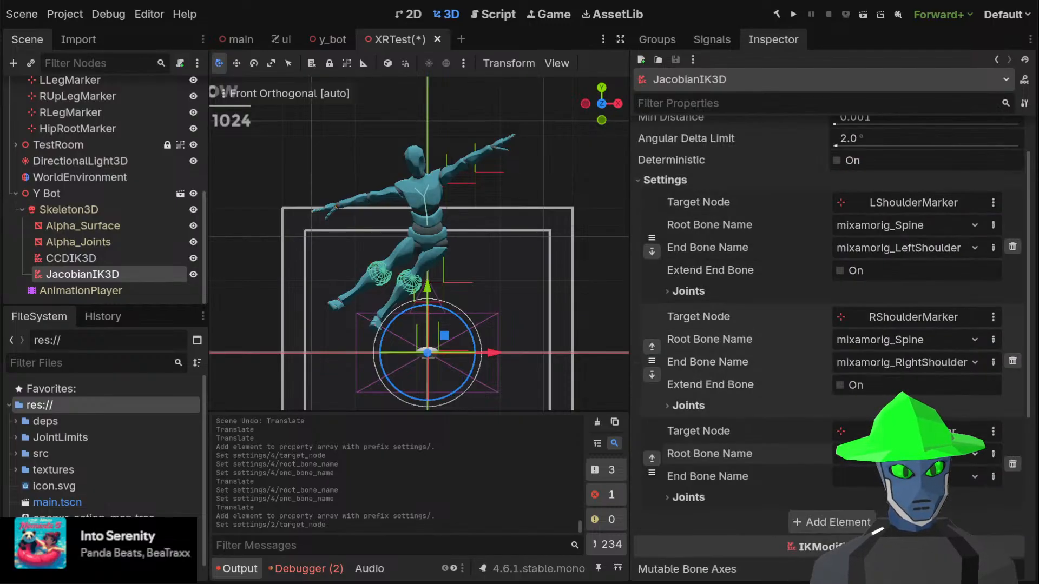
{"action": "scroll", "coordinate": [748, 306], "scroll_direction": "up", "scroll_amount": 2}
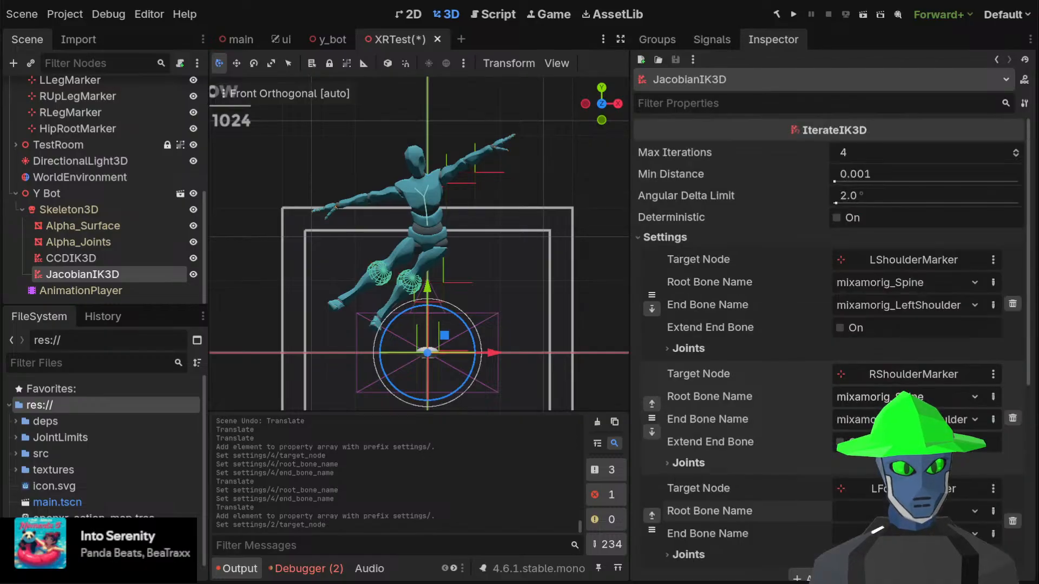
{"action": "scroll", "coordinate": [746, 311], "scroll_direction": "down", "scroll_amount": 2}
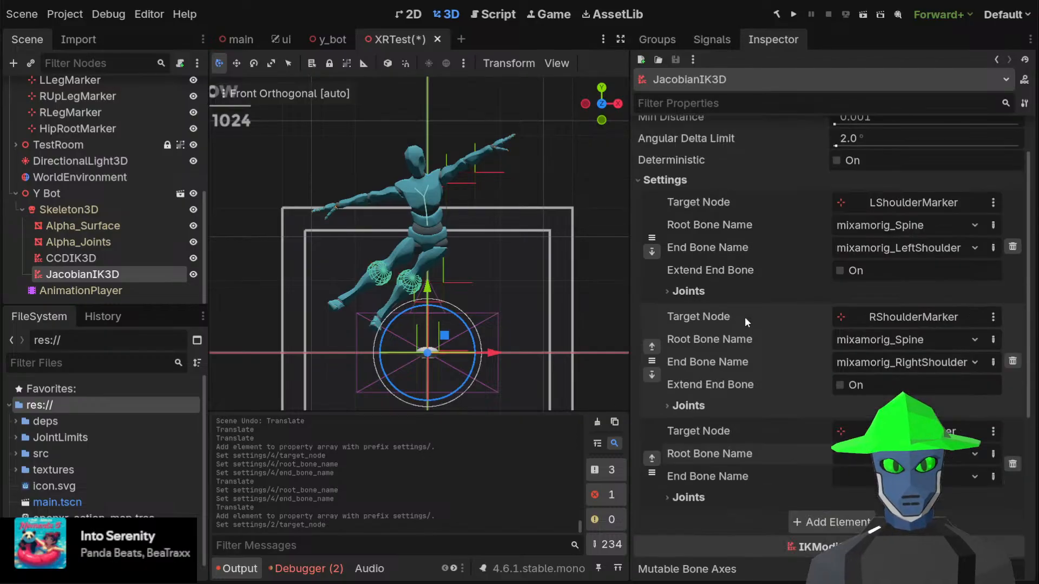
{"action": "left_click", "coordinate": [1012, 461]}
Add a CCDIK3D chain targeting LForearmMarker, with root bone mixamorig_LeftArm and end bone mixamorig_LeftForeArm
{"action": "left_click", "coordinate": [71, 258]}
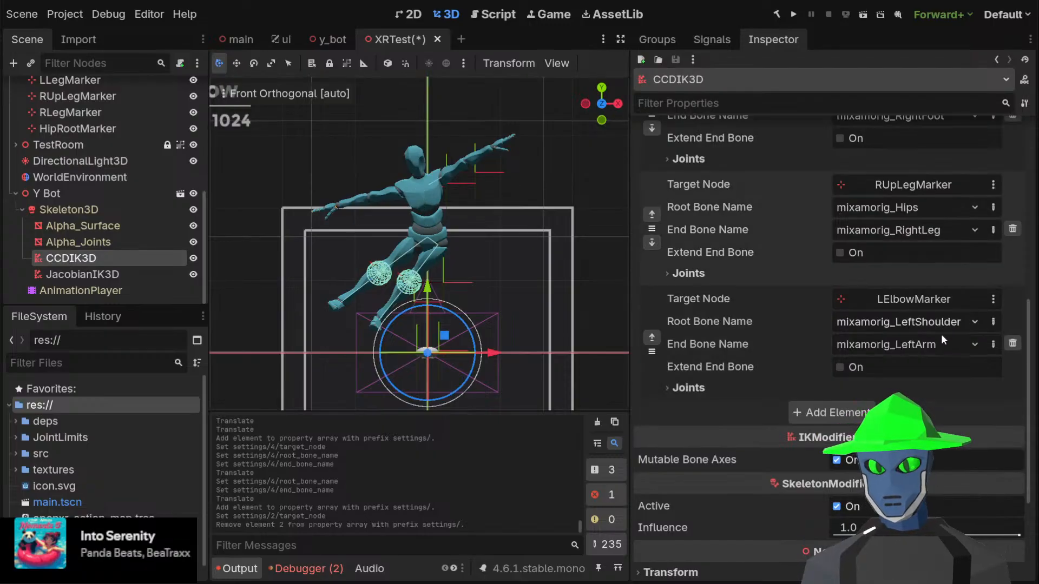
{"action": "left_click", "coordinate": [836, 412]}
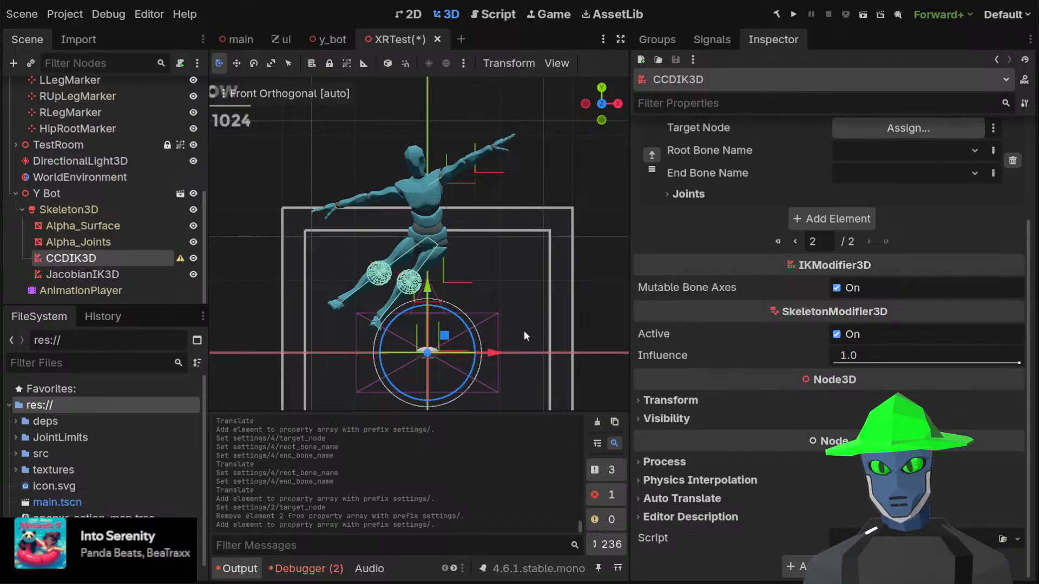
{"action": "left_click", "coordinate": [501, 463]}
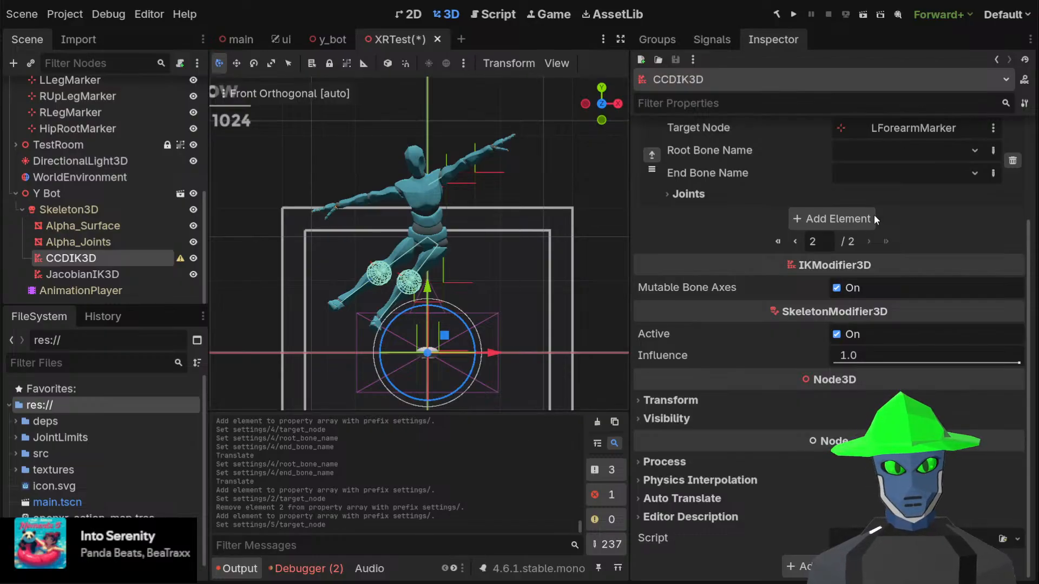
{"action": "left_click", "coordinate": [932, 164]}
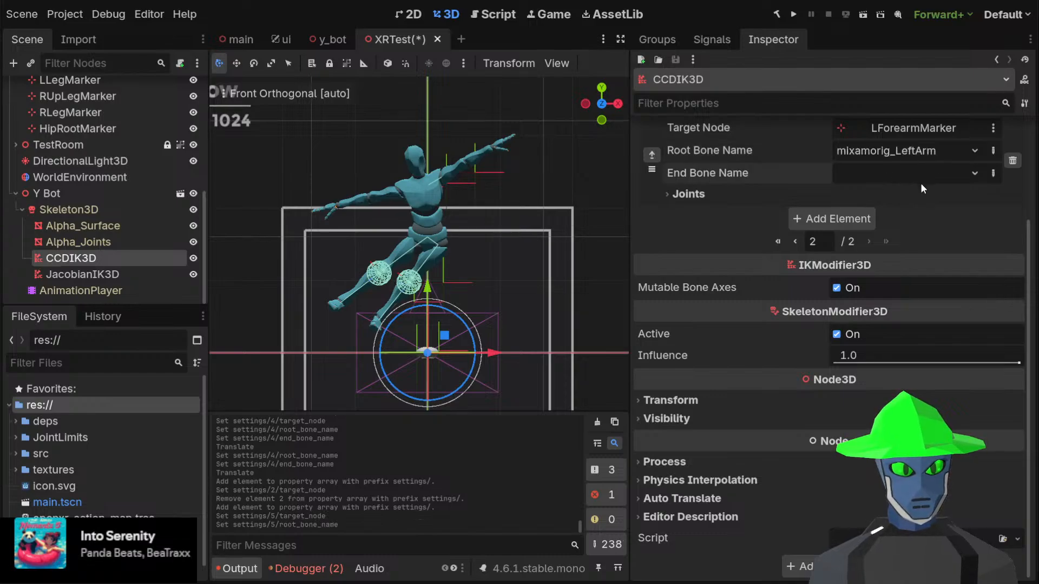
{"action": "left_click", "coordinate": [920, 183]}
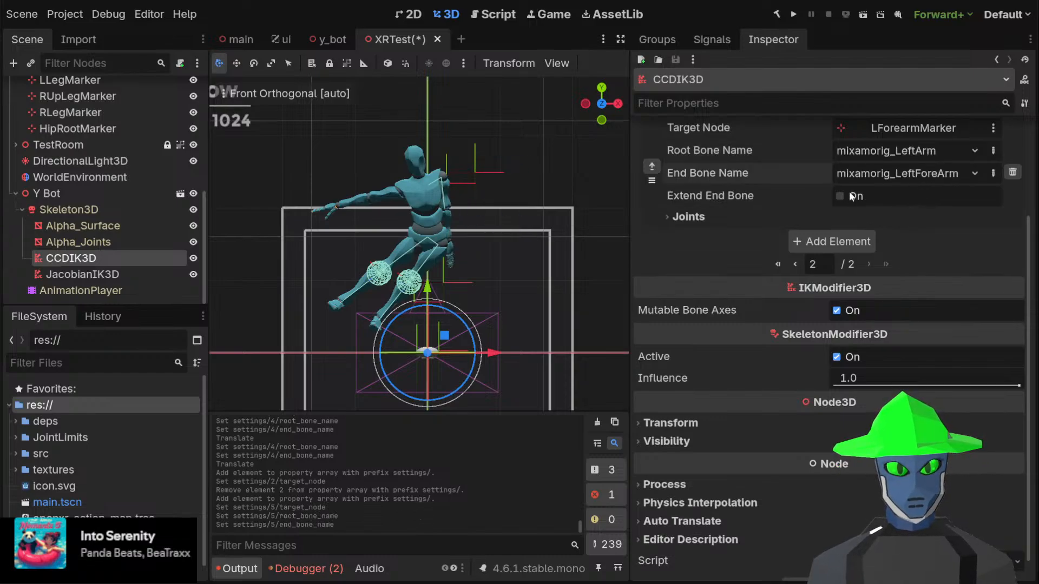
Raise LForearmMarker from the floor to near the character's left hand in the front view
{"action": "scroll", "coordinate": [102, 150], "scroll_direction": "up", "scroll_amount": 2}
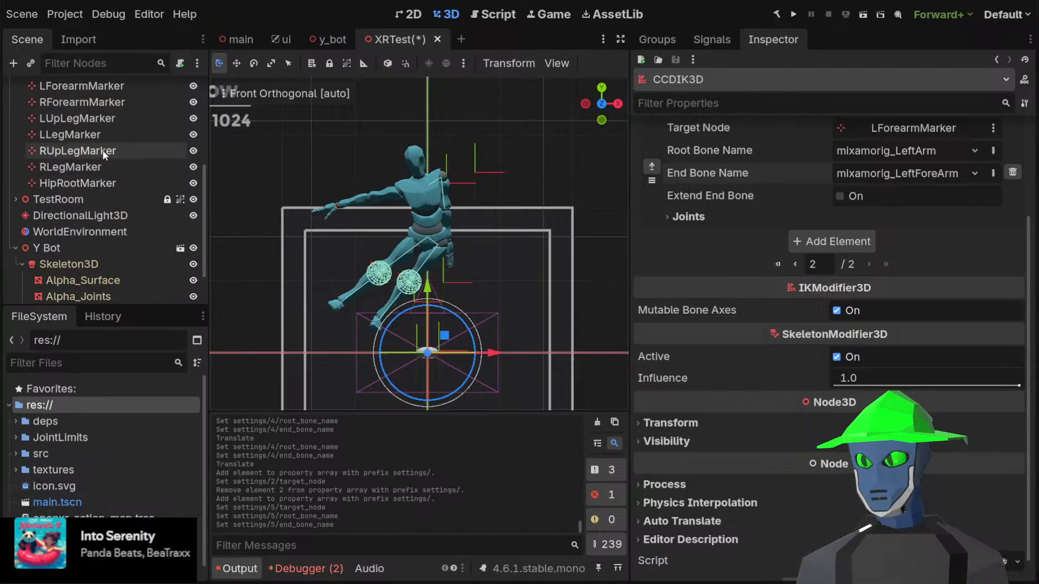
{"action": "left_click", "coordinate": [121, 85]}
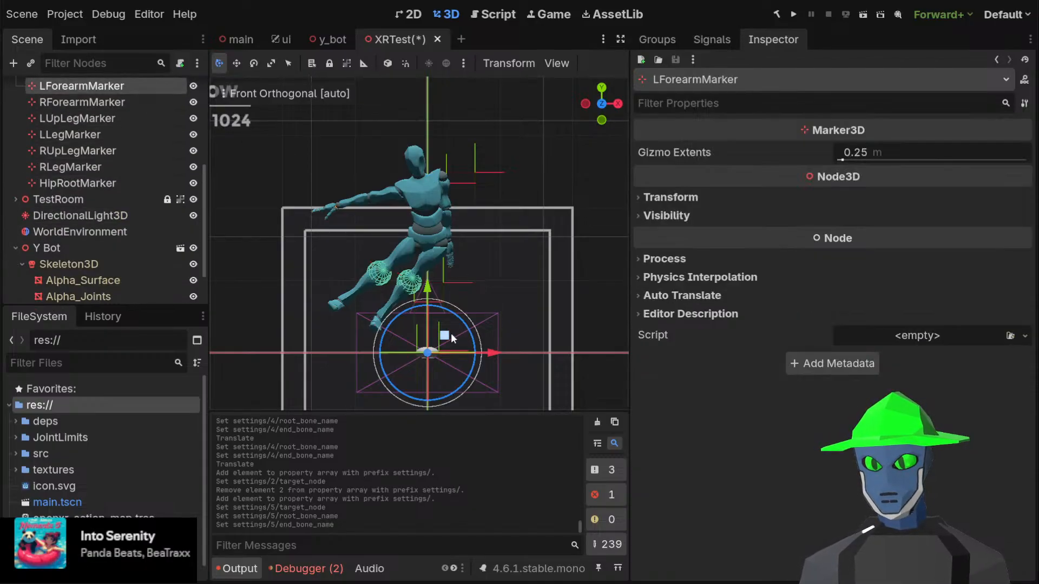
{"action": "left_click_drag", "start_coordinate": [447, 334], "coordinate": [518, 199]}
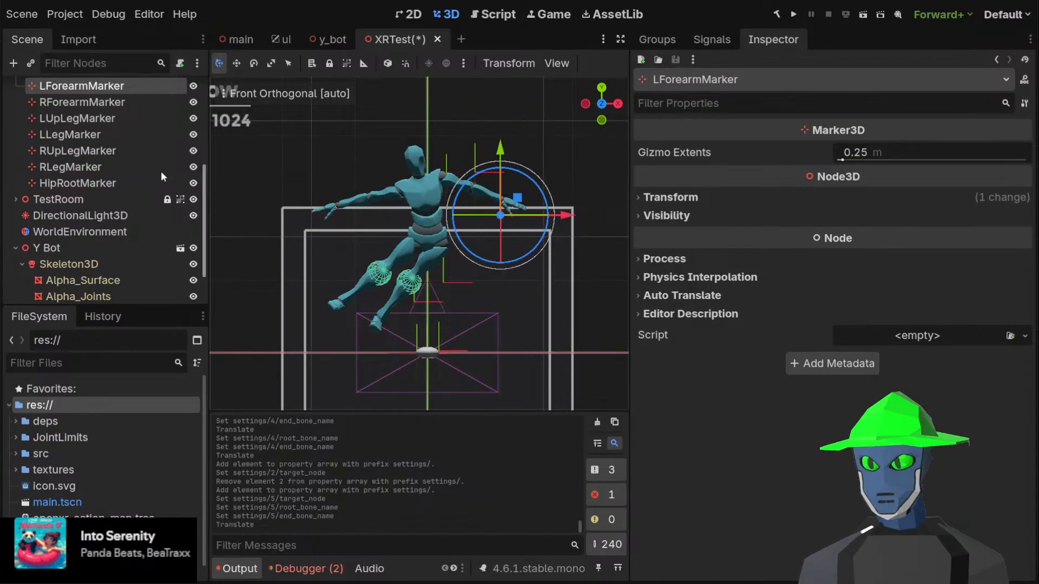
Try placing LArmMarker beside LElbowMarker, just above the character's left arm
{"action": "scroll", "coordinate": [135, 141], "scroll_direction": "up", "scroll_amount": 3}
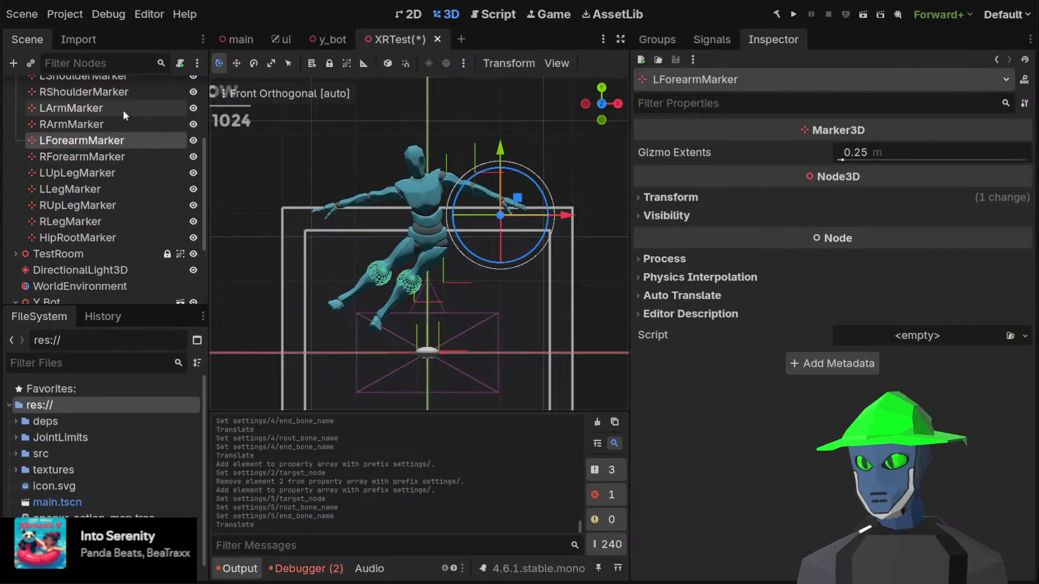
{"action": "left_click", "coordinate": [122, 109]}
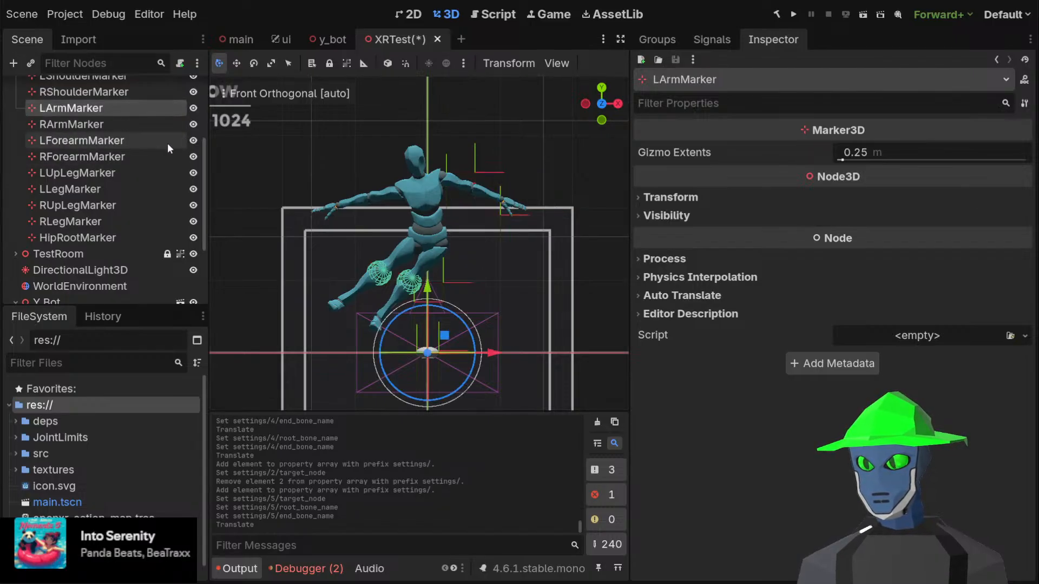
{"action": "left_click_drag", "start_coordinate": [447, 340], "coordinate": [490, 165]}
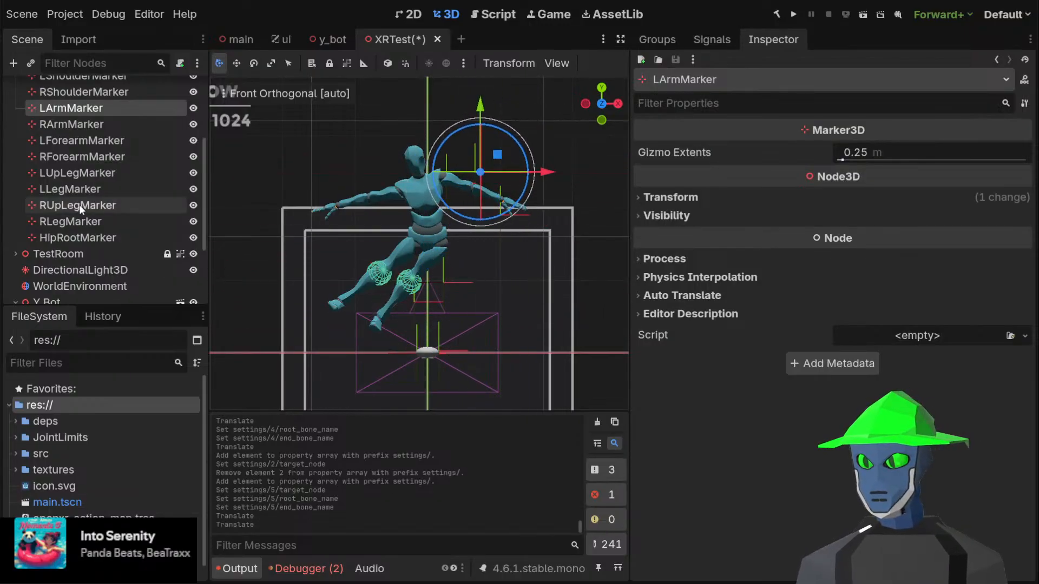
Delete the LArmMarker node from the scene
{"action": "scroll", "coordinate": [89, 200], "scroll_direction": "up", "scroll_amount": 3}
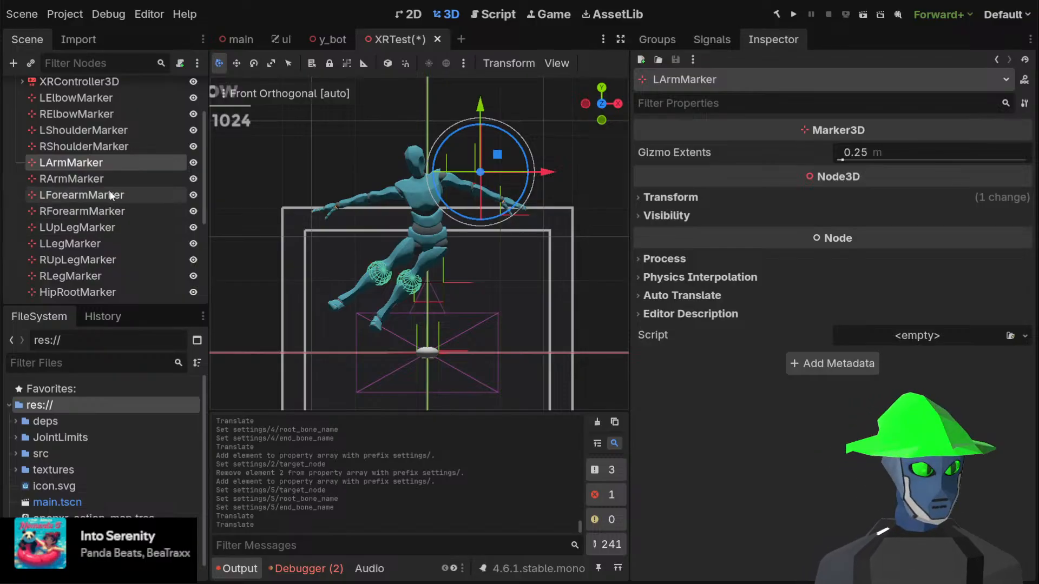
{"action": "scroll", "coordinate": [123, 184], "scroll_direction": "up", "scroll_amount": 2}
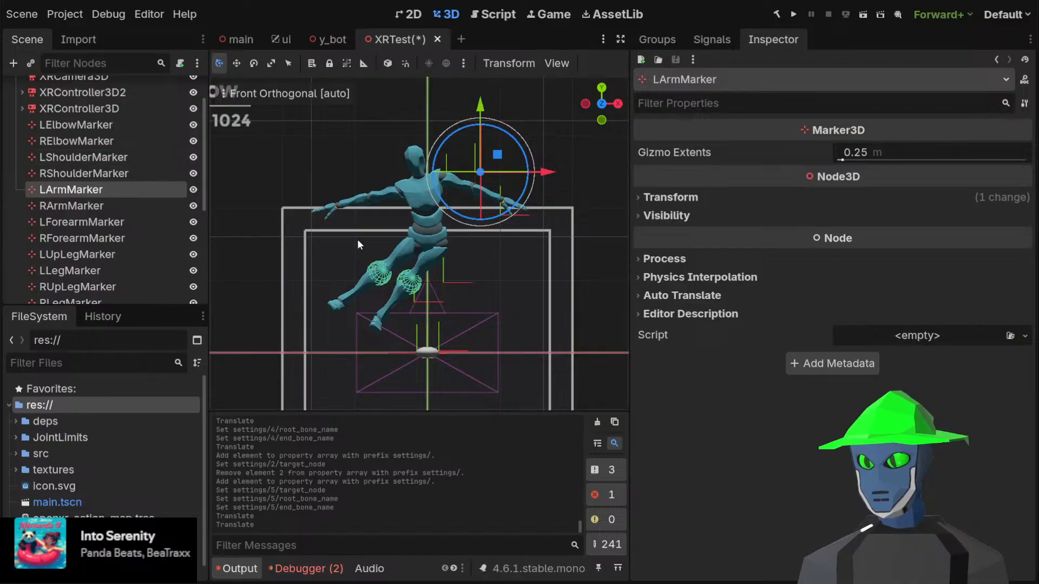
{"action": "key", "text": "Delete"}
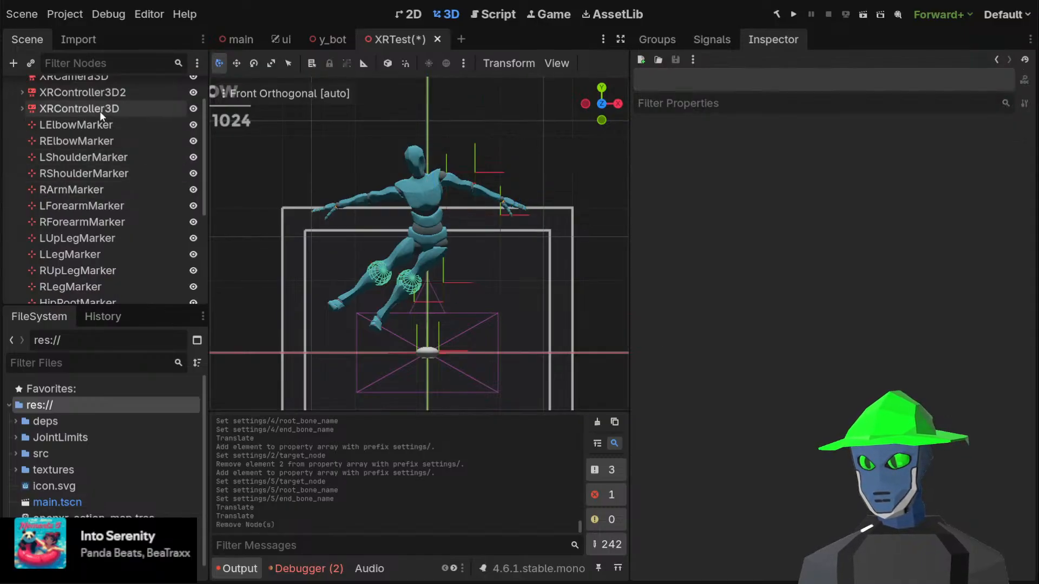
Lower LElbowMarker slightly onto the left arm and shift LForearmMarker outward and up to straighten the arm
{"action": "left_click", "coordinate": [102, 125]}
{"action": "mouse_move", "coordinate": [498, 159]}
{"action": "left_mouse_down"}
{"action": "mouse_move", "coordinate": [495, 213]}
{"action": "mouse_move", "coordinate": [506, 160]}
{"action": "mouse_move", "coordinate": [514, 163]}
{"action": "mouse_move", "coordinate": [514, 178]}
{"action": "mouse_move", "coordinate": [503, 174]}
{"action": "left_mouse_up"}
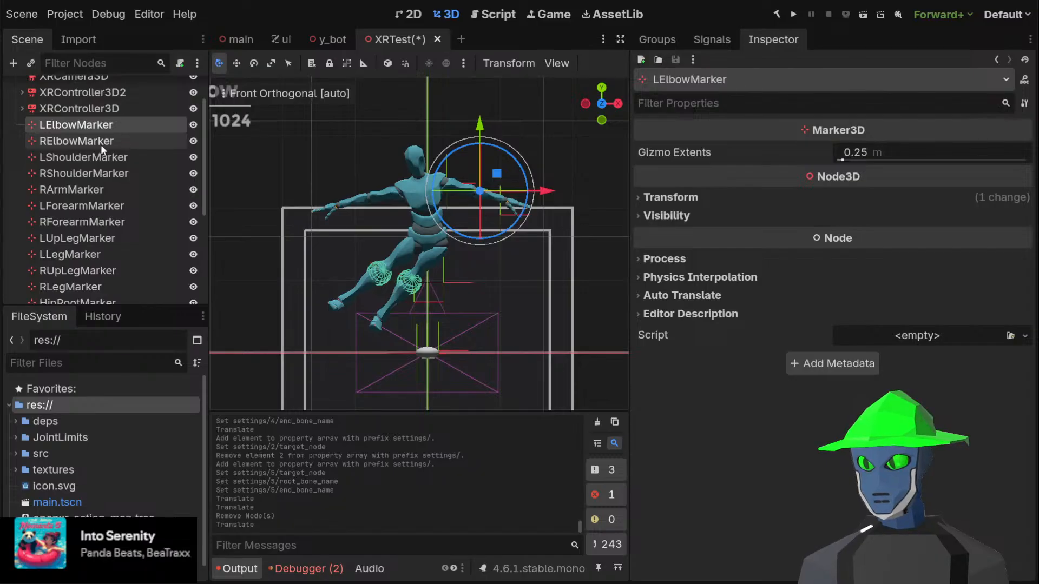
{"action": "left_click", "coordinate": [89, 207]}
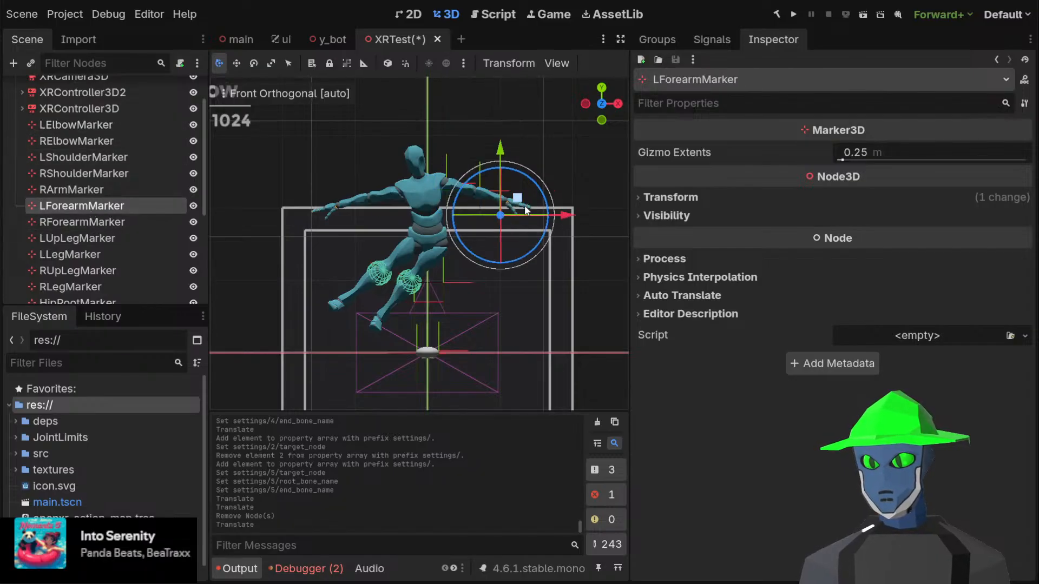
{"action": "mouse_move", "coordinate": [523, 198]}
{"action": "left_mouse_down"}
{"action": "mouse_move", "coordinate": [526, 169]}
{"action": "mouse_move", "coordinate": [522, 212]}
{"action": "mouse_move", "coordinate": [527, 170]}
{"action": "mouse_move", "coordinate": [525, 197]}
{"action": "mouse_move", "coordinate": [518, 190]}
{"action": "left_mouse_up"}
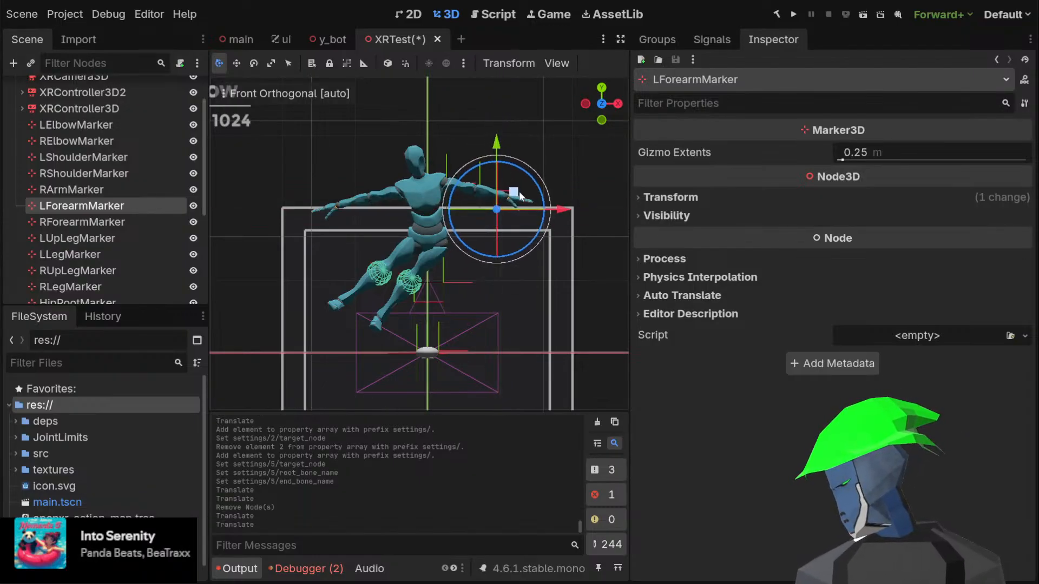
{"action": "left_click_drag", "start_coordinate": [521, 193], "coordinate": [541, 174]}
Rename LForearmMarker as LWristMarker and RForearmMarker as RWristMarker
{"action": "left_click", "coordinate": [81, 222]}
{"action": "left_click", "coordinate": [93, 210]}
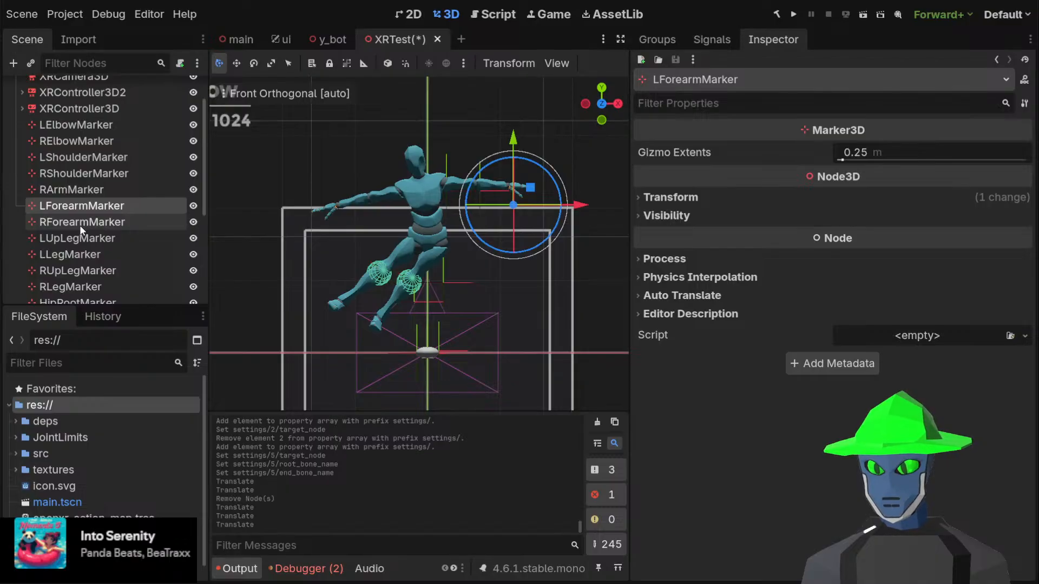
{"action": "left_click", "coordinate": [79, 225]}
{"action": "left_click", "coordinate": [85, 207]}
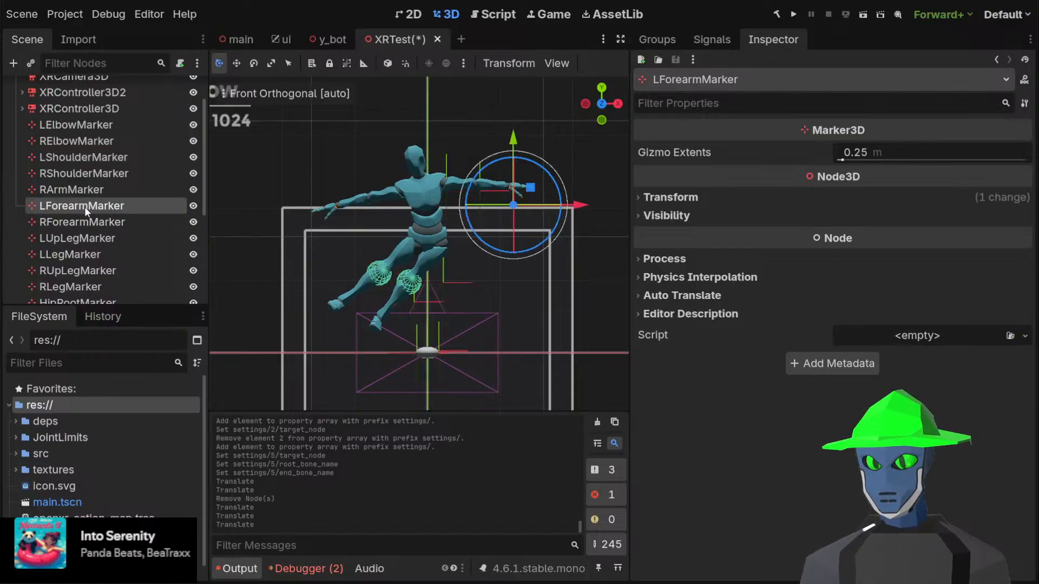
{"action": "key", "text": "Return"}
{"action": "left_click", "coordinate": [121, 227]}
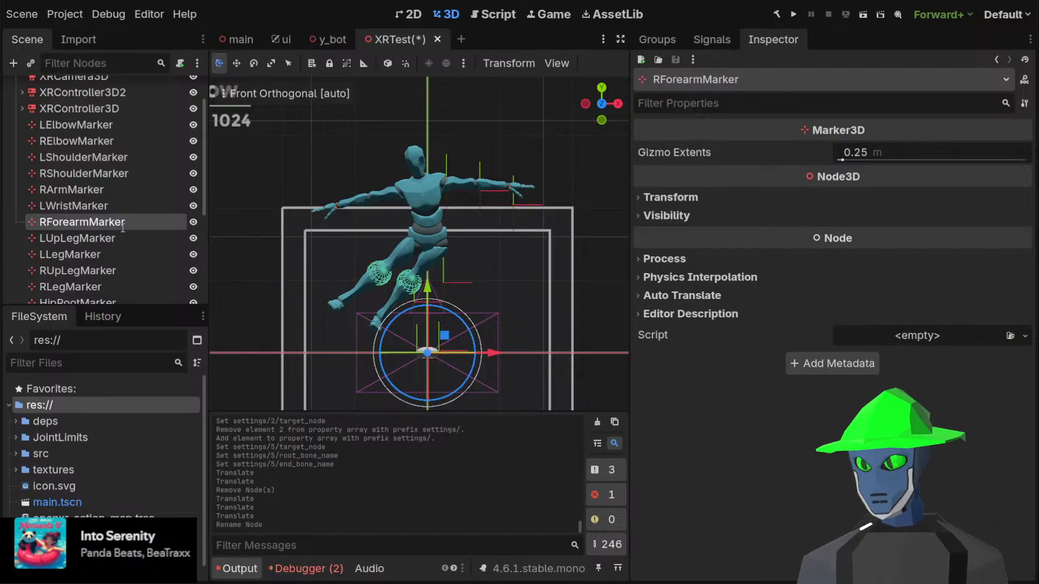
{"action": "key", "text": "Return"}
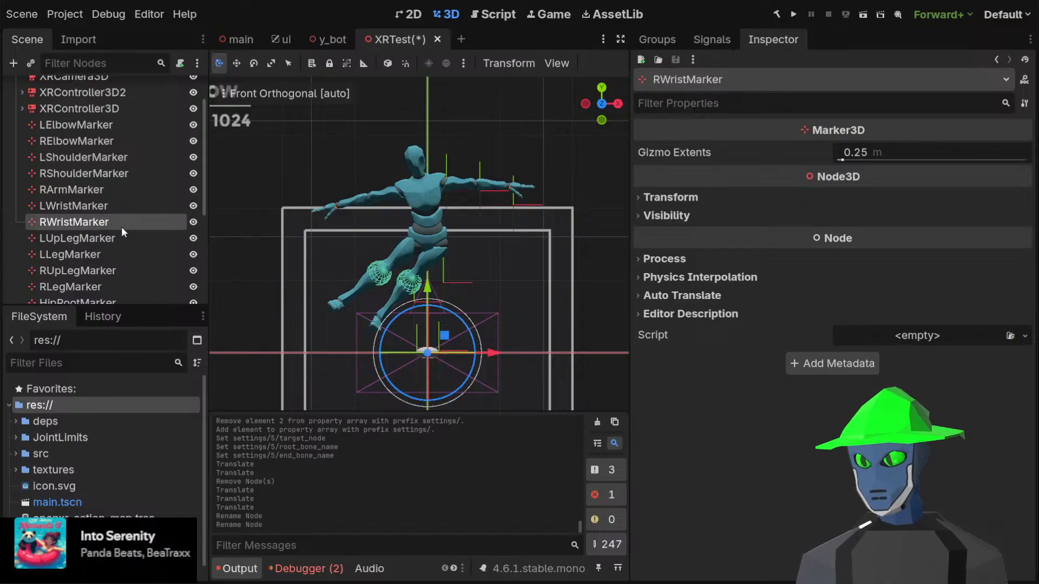
Lower LElbowMarker in the front view to test how the left upper arm follows
{"action": "left_click", "coordinate": [90, 126]}
{"action": "left_click", "coordinate": [92, 142]}
{"action": "left_click", "coordinate": [100, 173]}
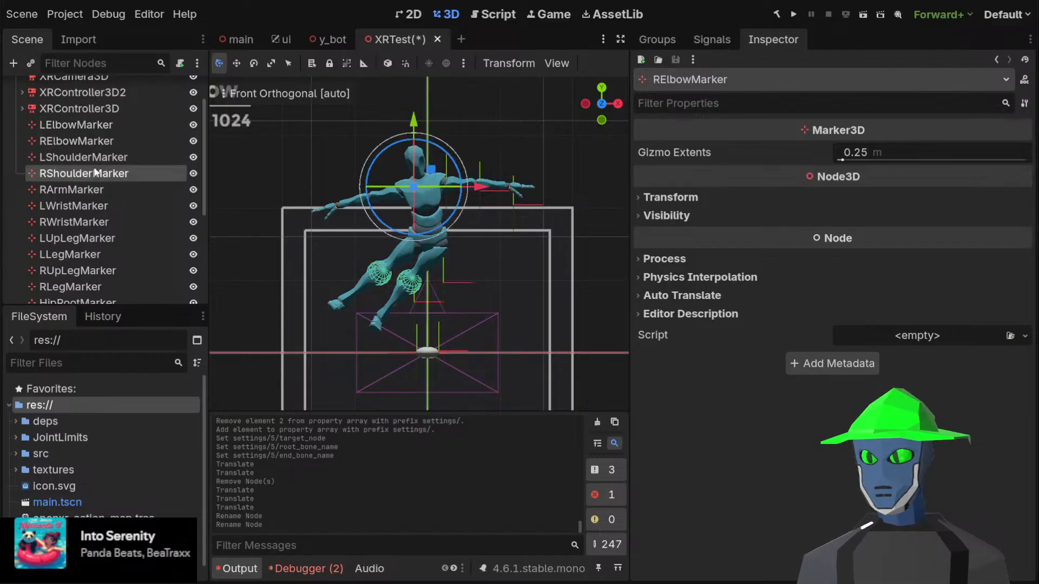
{"action": "left_click", "coordinate": [92, 156]}
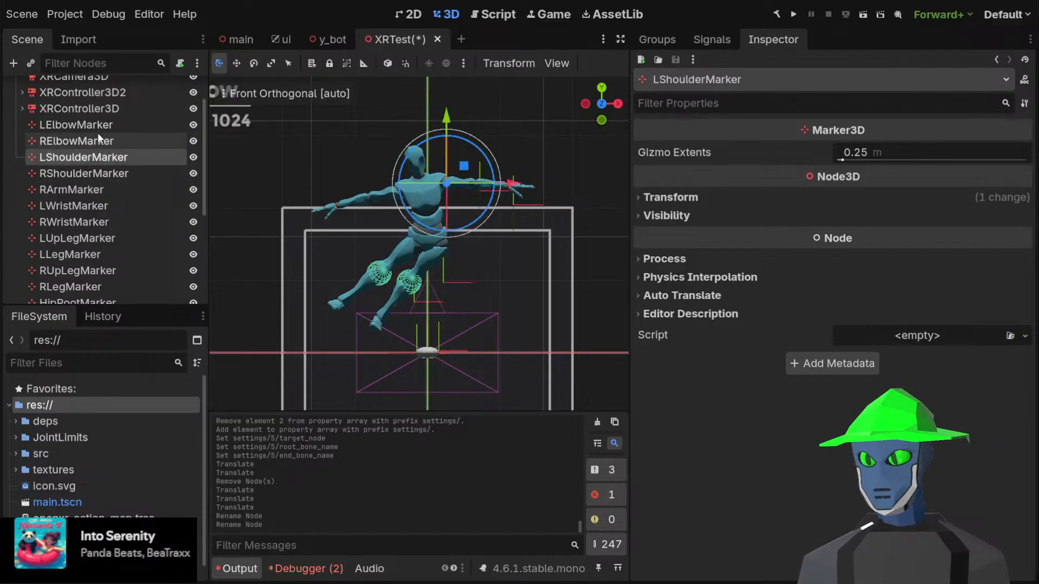
{"action": "left_click", "coordinate": [93, 126]}
{"action": "left_click_drag", "start_coordinate": [500, 175], "coordinate": [499, 199]}
Move LWristMarker inward and down in the front view, and shift it along the Z axis
{"action": "left_click", "coordinate": [98, 205]}
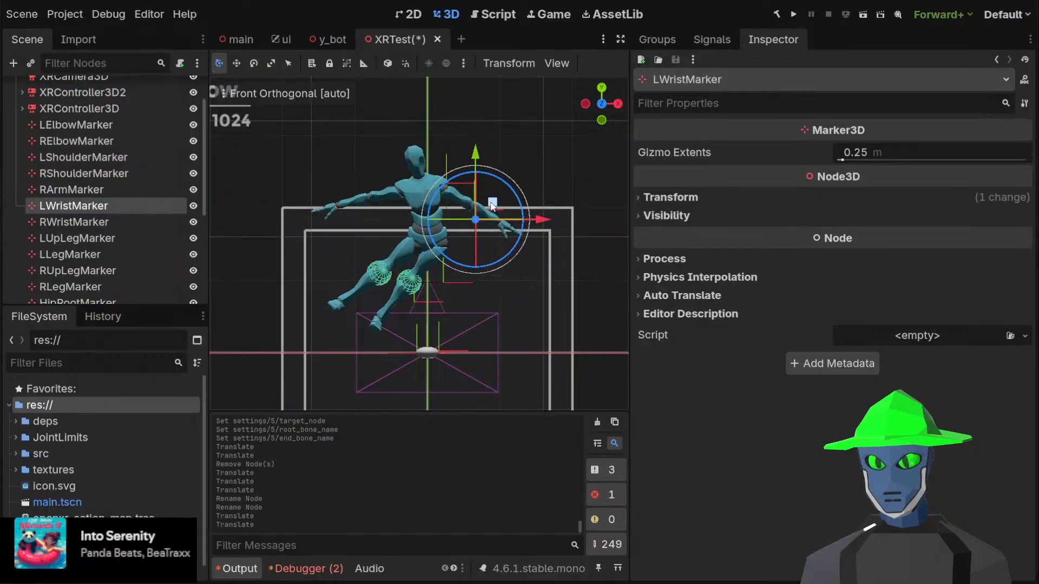
{"action": "middle_click_drag", "start_coordinate": [499, 200], "coordinate": [424, 215]}
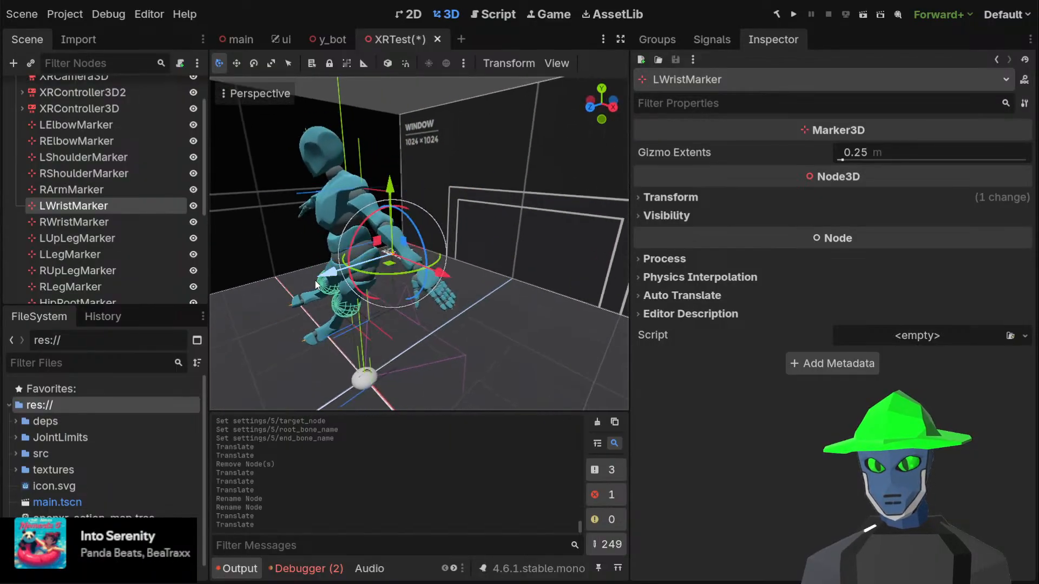
{"action": "left_click_drag", "start_coordinate": [324, 277], "coordinate": [346, 254]}
Try rotating LWristMarker, undo the rotation, and return to the front view
{"action": "left_click_drag", "start_coordinate": [386, 286], "coordinate": [428, 243]}
{"action": "middle_click_drag", "start_coordinate": [433, 239], "coordinate": [459, 238]}
{"action": "key", "text": "ctrl+z"}
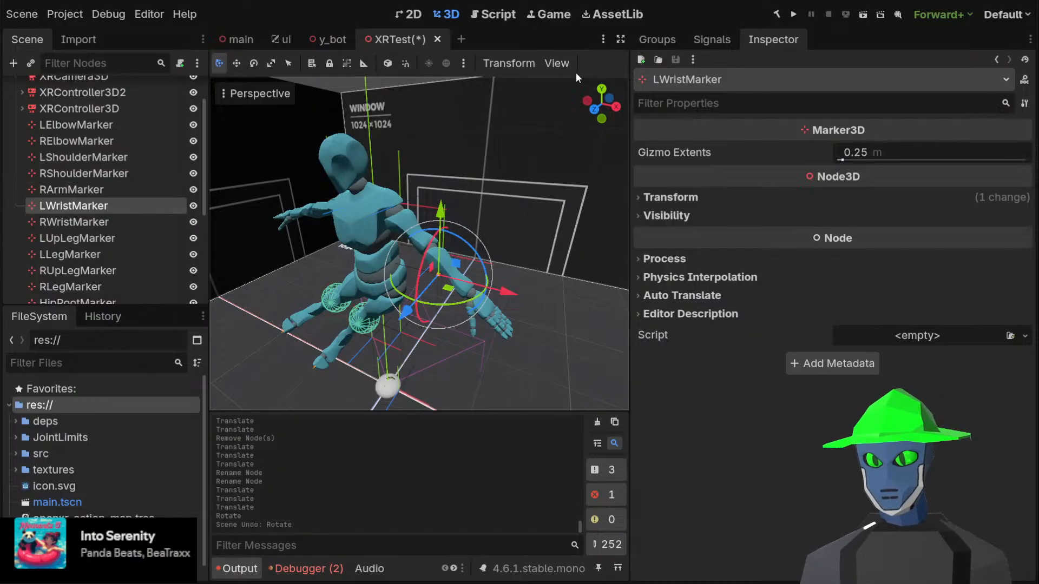
{"action": "left_click", "coordinate": [593, 112]}
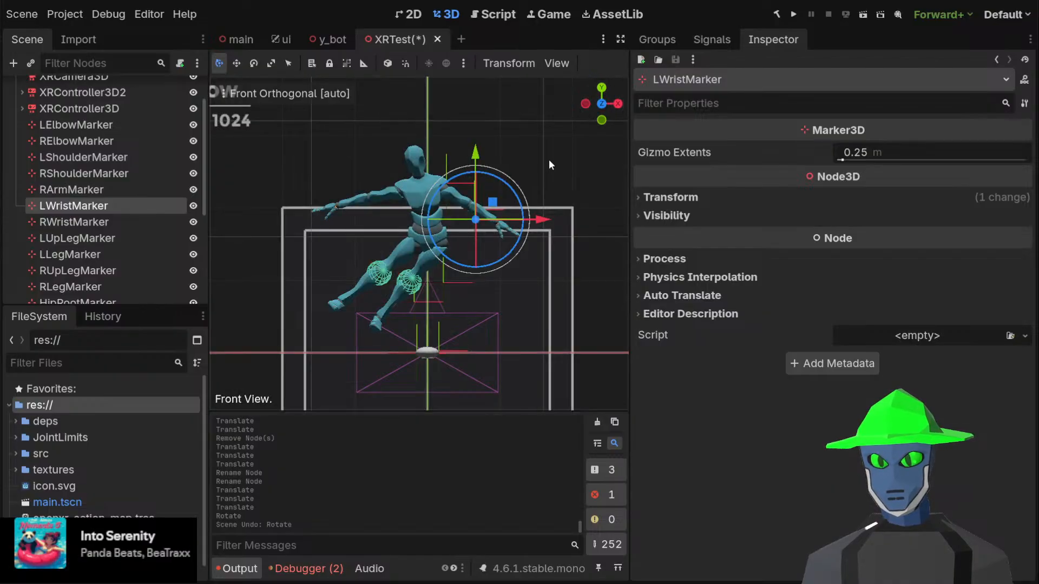
Save the XRTest scene and display the CCDIK3D chain settings that contain the LWristMarker entry
{"action": "key", "text": "ctrl+s"}
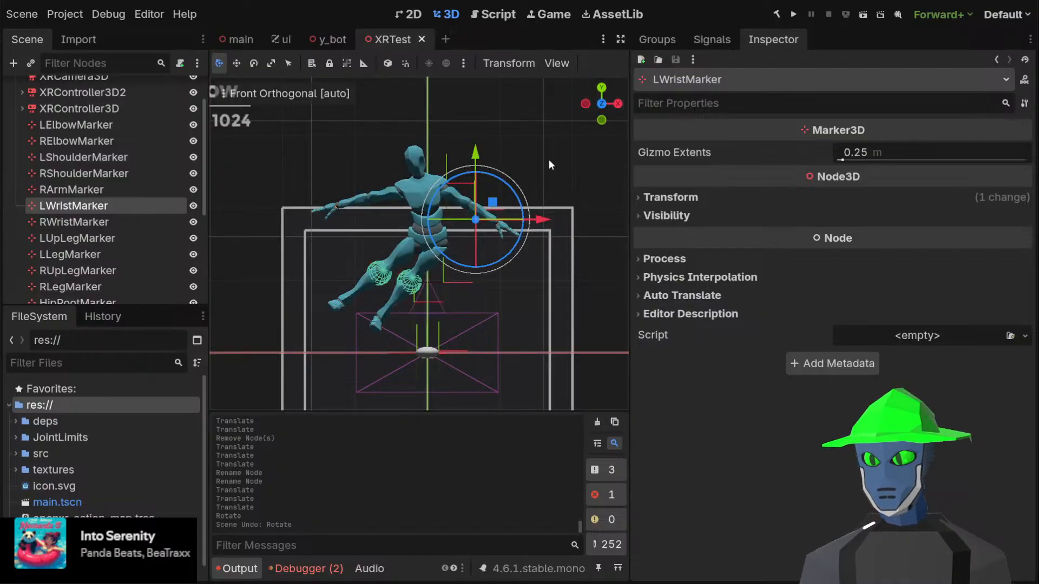
{"action": "scroll", "coordinate": [122, 261], "scroll_direction": "down", "scroll_amount": 3}
{"action": "scroll", "coordinate": [124, 259], "scroll_direction": "down", "scroll_amount": 4}
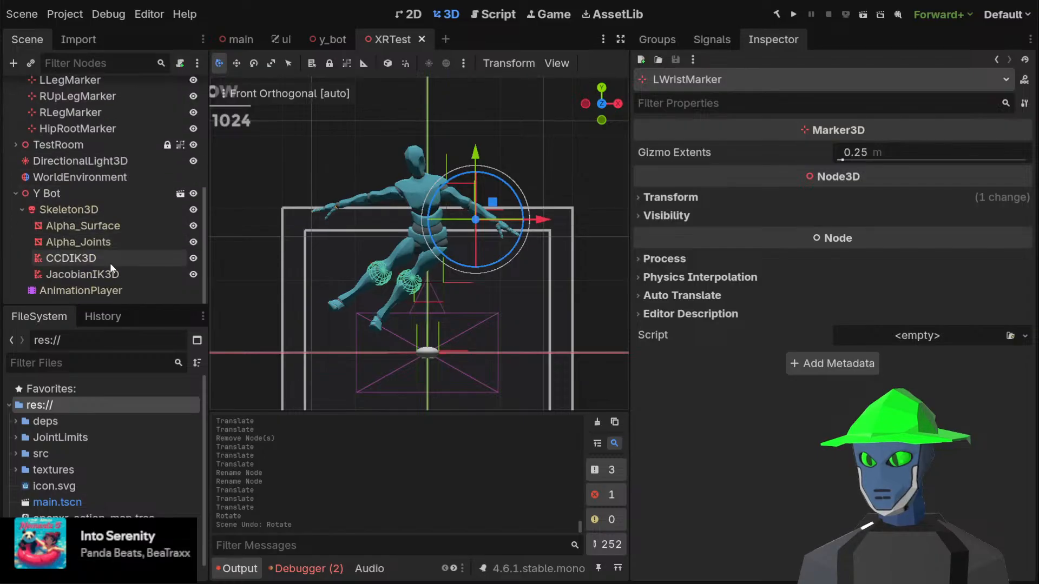
{"action": "left_click", "coordinate": [110, 266]}
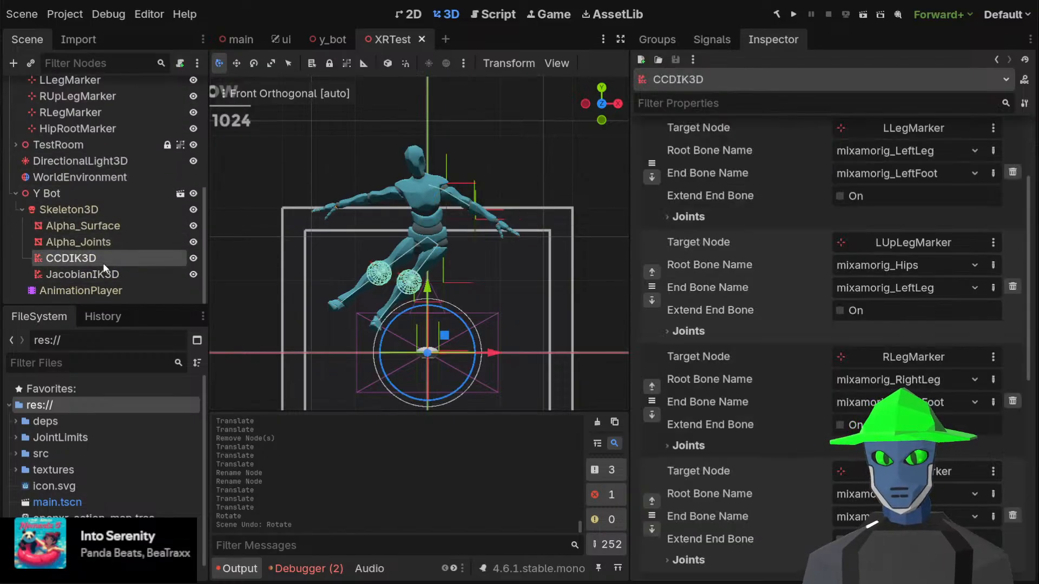
{"action": "scroll", "coordinate": [706, 256], "scroll_direction": "down", "scroll_amount": 2}
{"action": "scroll", "coordinate": [704, 257], "scroll_direction": "down", "scroll_amount": 3}
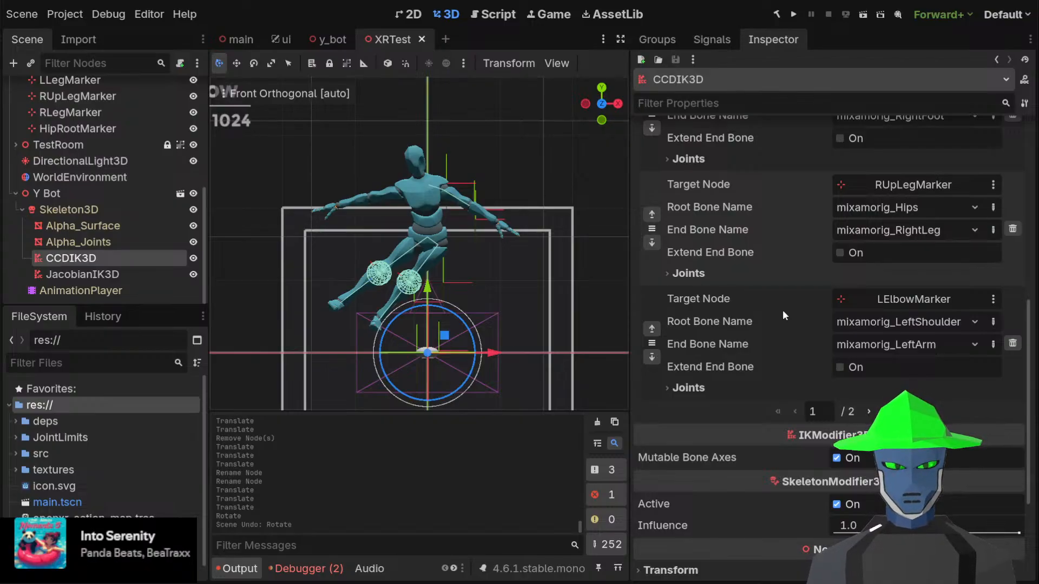
{"action": "left_click", "coordinate": [868, 411]}
{"action": "scroll", "coordinate": [761, 227], "scroll_direction": "up", "scroll_amount": 3}
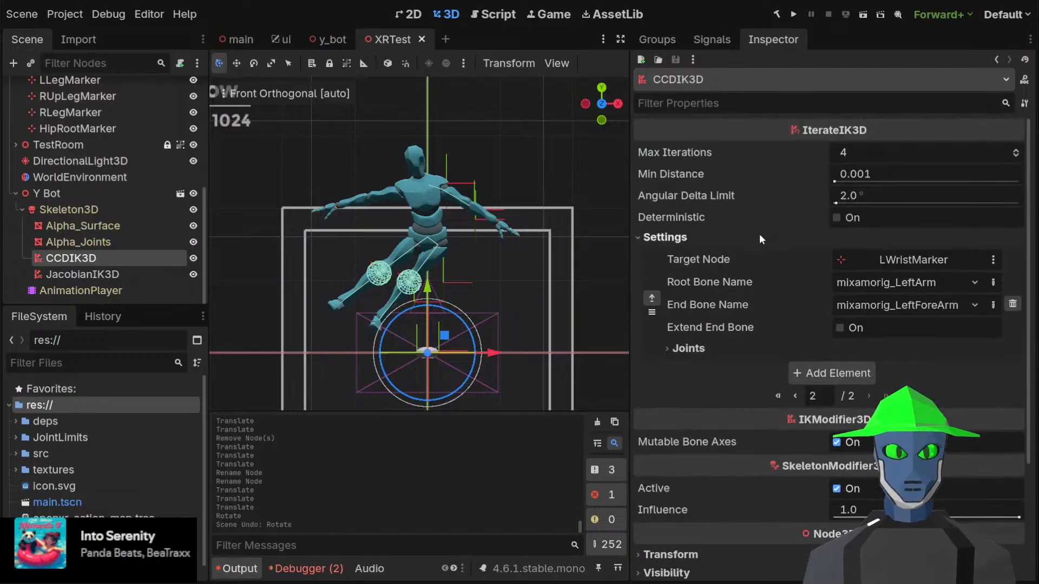
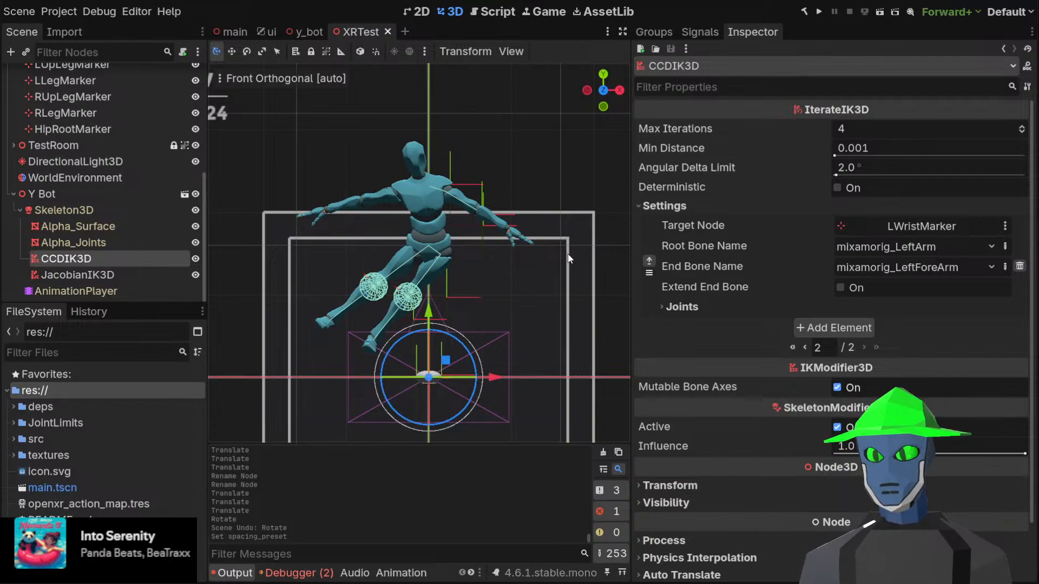
Add a CCDIK3D chain targeting RWristMarker, with root bone mixamorig_RightArm and end bone mixamorig_RightForeArm
{"action": "scroll", "coordinate": [164, 205], "scroll_direction": "up", "scroll_amount": 5}
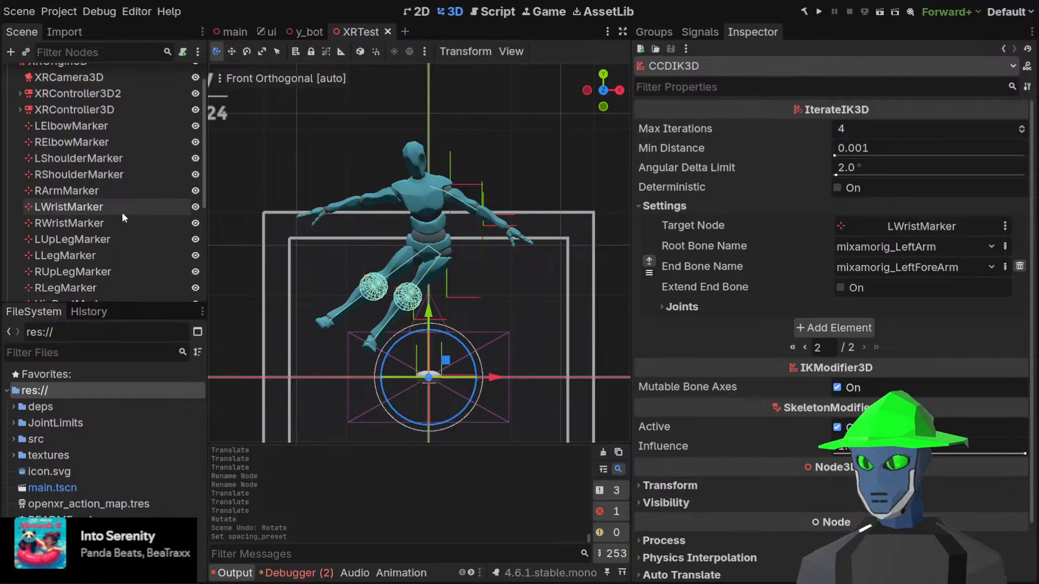
{"action": "scroll", "coordinate": [122, 212], "scroll_direction": "down", "scroll_amount": 2}
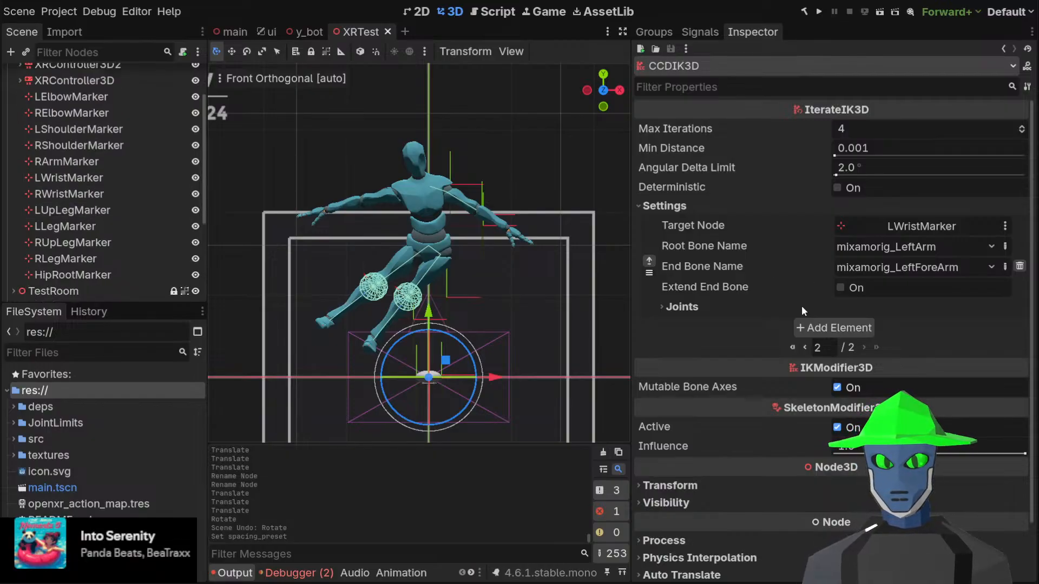
{"action": "left_click", "coordinate": [832, 326]}
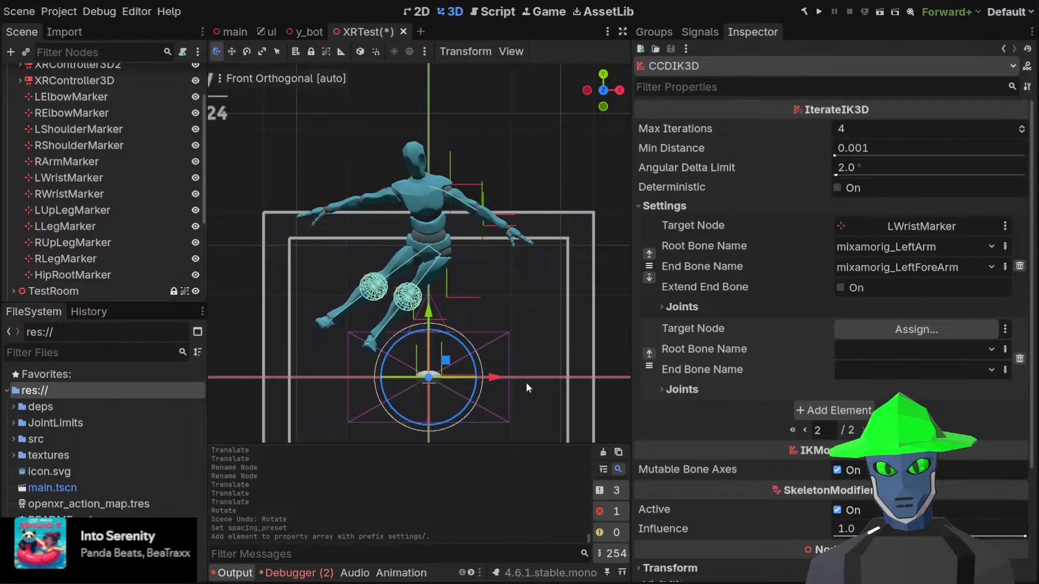
{"action": "left_click", "coordinate": [478, 473]}
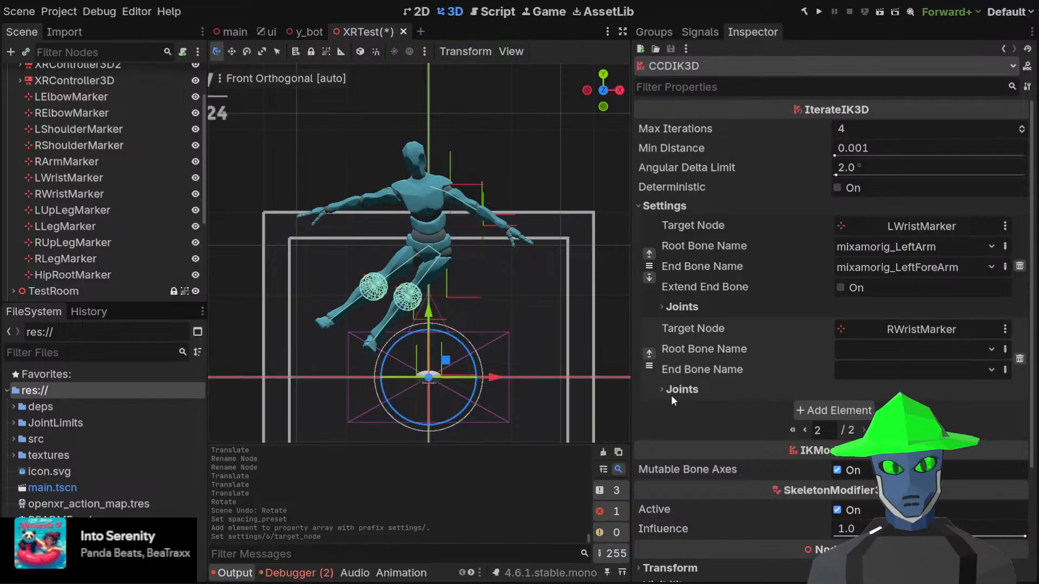
{"action": "left_click", "coordinate": [895, 362]}
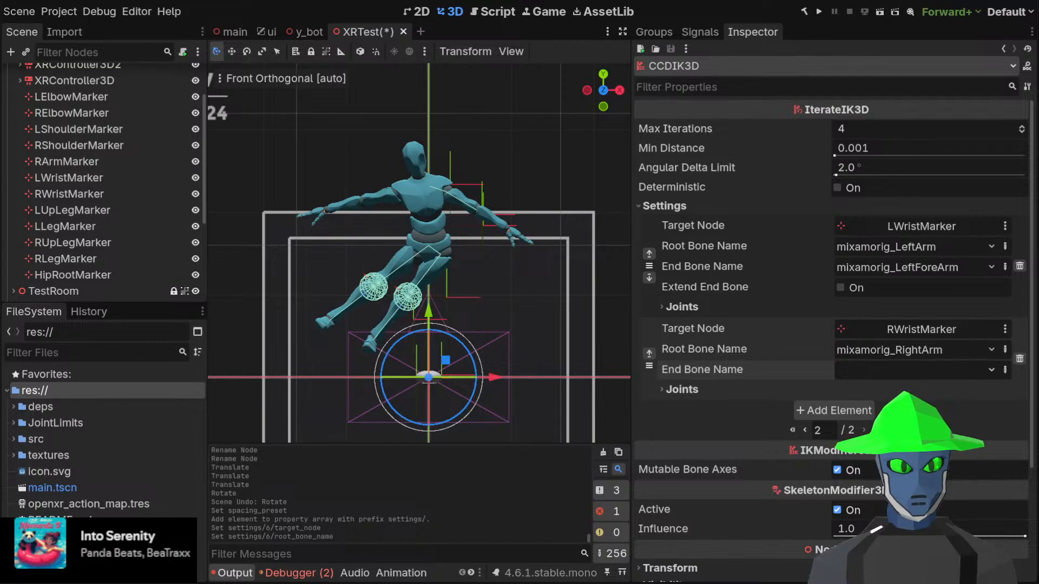
{"action": "left_click", "coordinate": [884, 370]}
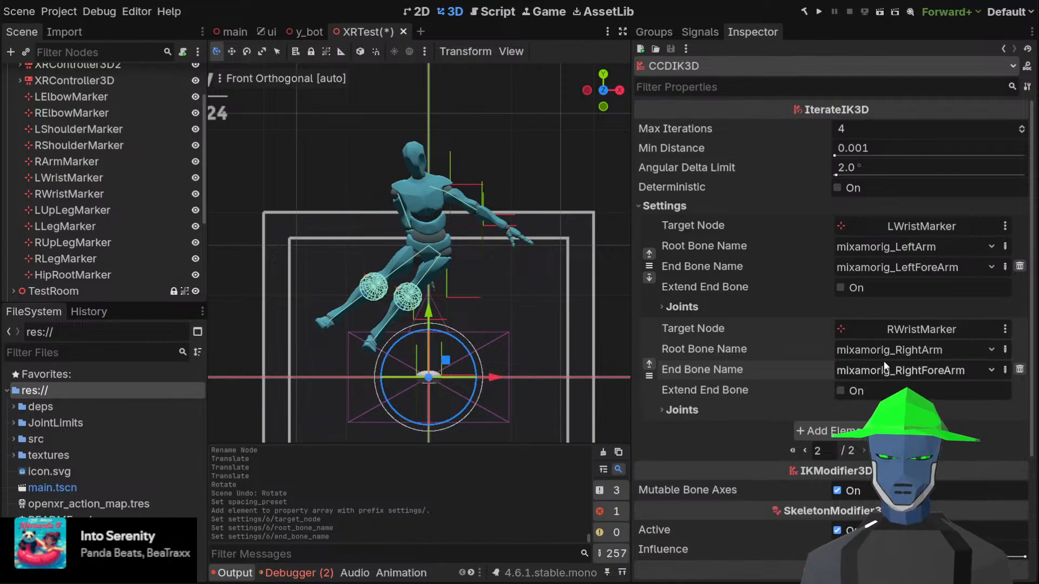
Move RWristMarker from the origin up beside the figure's right arm in the front view, and nudge it slightly inward
{"action": "left_click", "coordinate": [70, 194]}
{"action": "left_click_drag", "start_coordinate": [444, 356], "coordinate": [349, 185]}
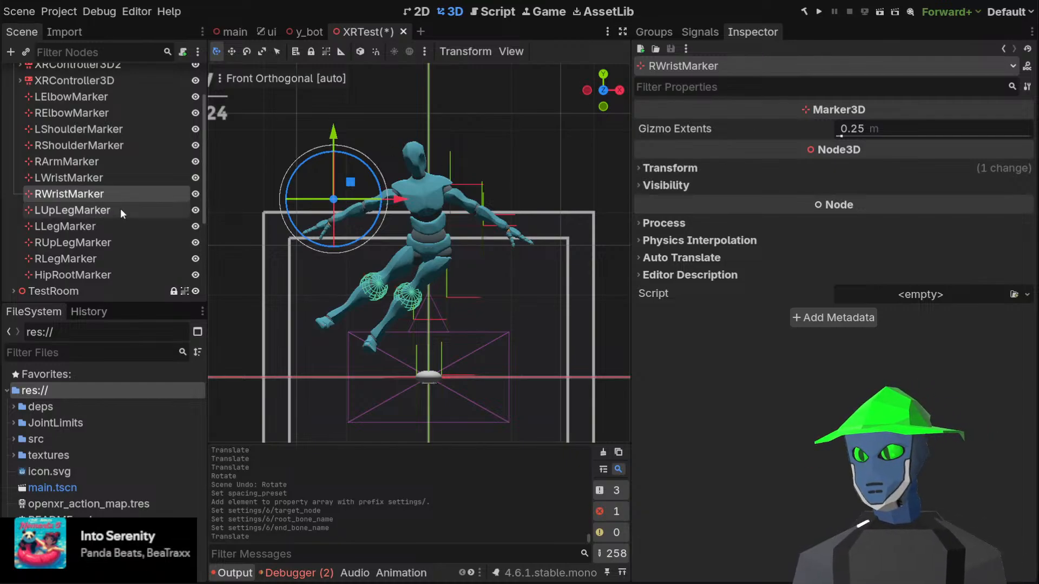
{"action": "mouse_move", "coordinate": [350, 184]}
{"action": "left_mouse_down"}
{"action": "mouse_move", "coordinate": [347, 212]}
{"action": "mouse_move", "coordinate": [364, 230]}
{"action": "mouse_move", "coordinate": [411, 236]}
{"action": "mouse_move", "coordinate": [343, 185]}
{"action": "mouse_move", "coordinate": [354, 111]}
{"action": "mouse_move", "coordinate": [489, 142]}
{"action": "mouse_move", "coordinate": [461, 155]}
{"action": "mouse_move", "coordinate": [459, 133]}
{"action": "mouse_move", "coordinate": [412, 128]}
{"action": "mouse_move", "coordinate": [357, 172]}
{"action": "mouse_move", "coordinate": [350, 192]}
{"action": "mouse_move", "coordinate": [360, 169]}
{"action": "mouse_move", "coordinate": [367, 187]}
{"action": "left_mouse_up"}
{"action": "scroll", "coordinate": [359, 169], "scroll_direction": "down", "scroll_amount": 2}
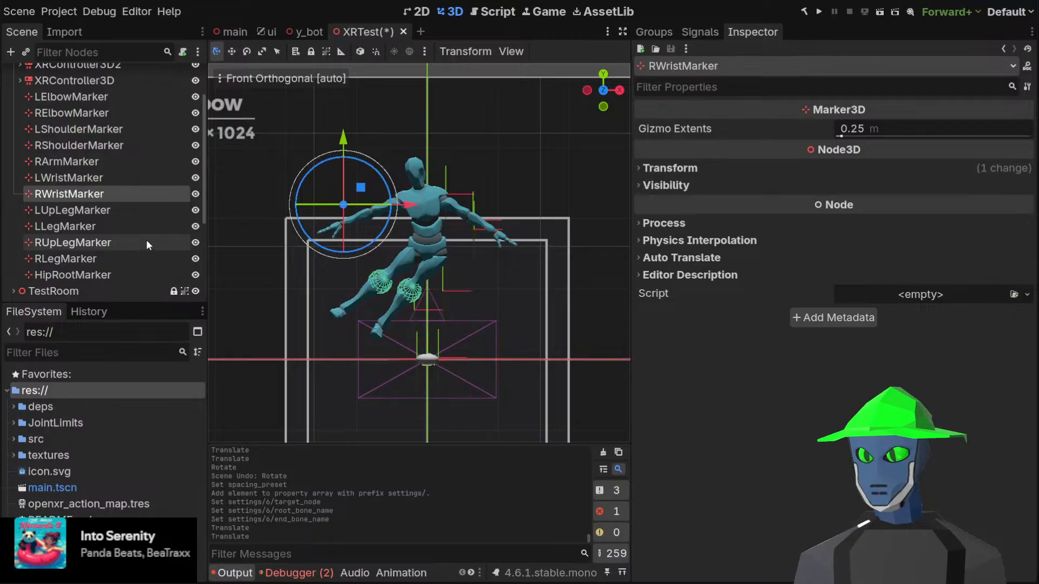
Add another CCDIK3D chain targeting RElbowMarker, with root bone mixamorig_RightShoulder and end bone mixamorig_RightArm
{"action": "scroll", "coordinate": [140, 228], "scroll_direction": "down", "scroll_amount": 3}
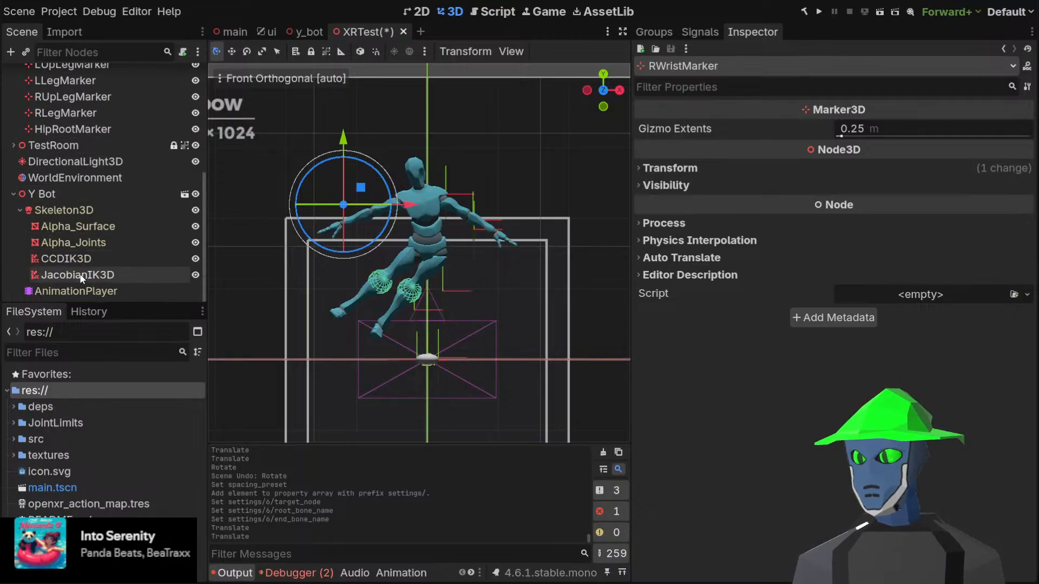
{"action": "left_click", "coordinate": [91, 260]}
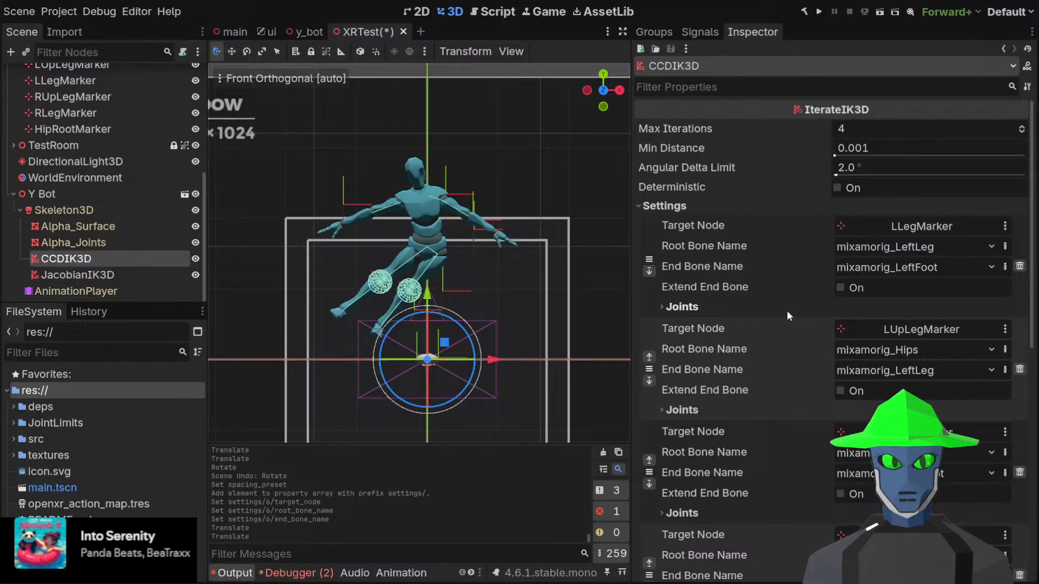
{"action": "scroll", "coordinate": [779, 317], "scroll_direction": "down", "scroll_amount": 5}
{"action": "scroll", "coordinate": [790, 346], "scroll_direction": "up", "scroll_amount": 3}
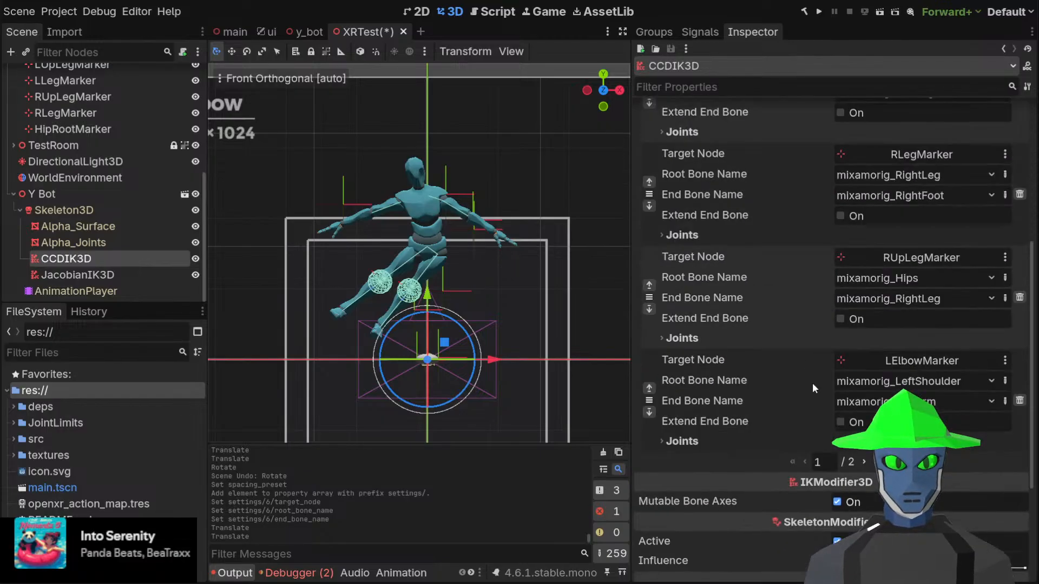
{"action": "left_click", "coordinate": [863, 462]}
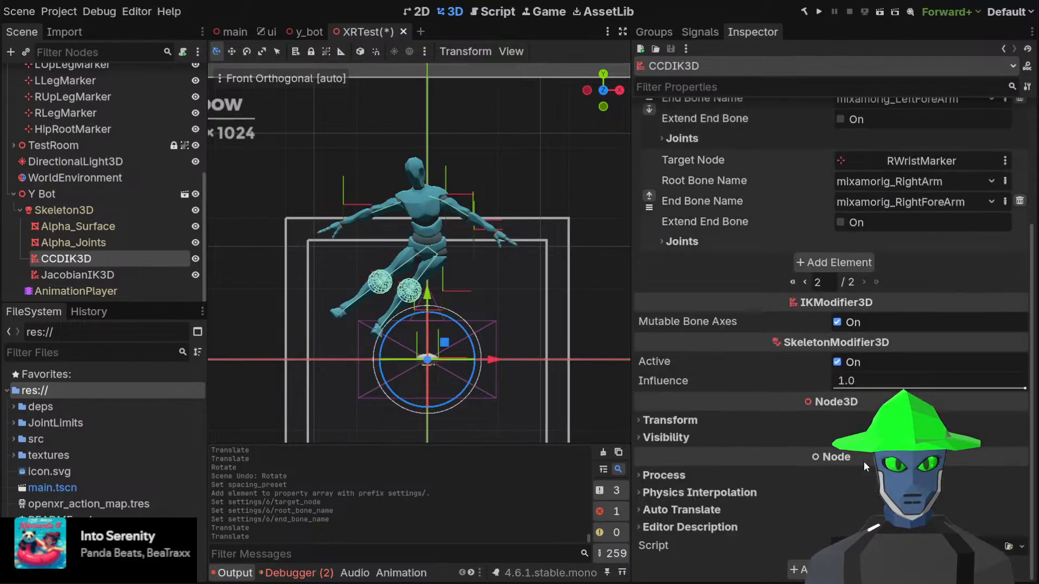
{"action": "scroll", "coordinate": [713, 225], "scroll_direction": "up", "scroll_amount": 3}
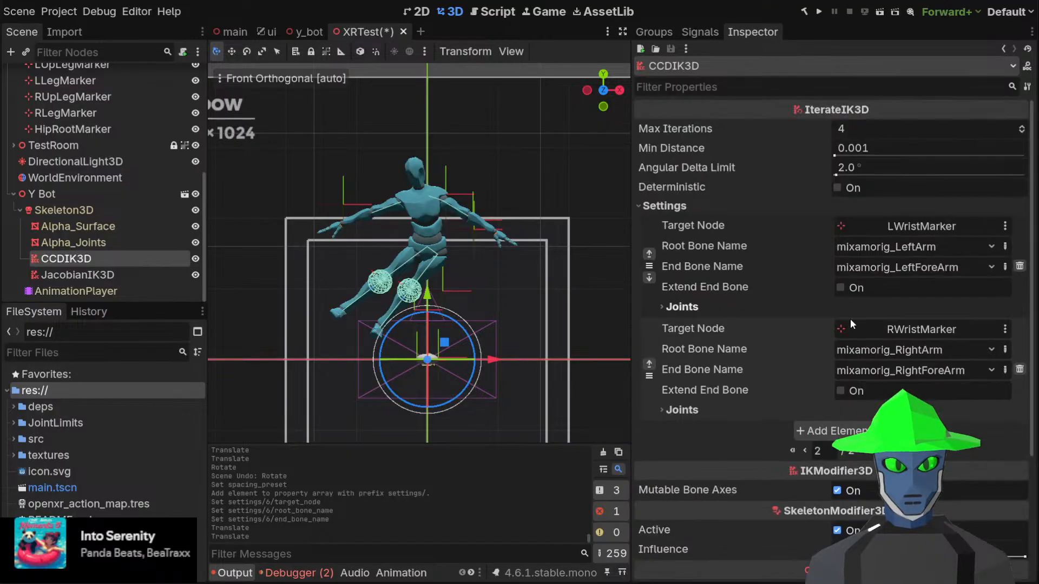
{"action": "left_click", "coordinate": [822, 429]}
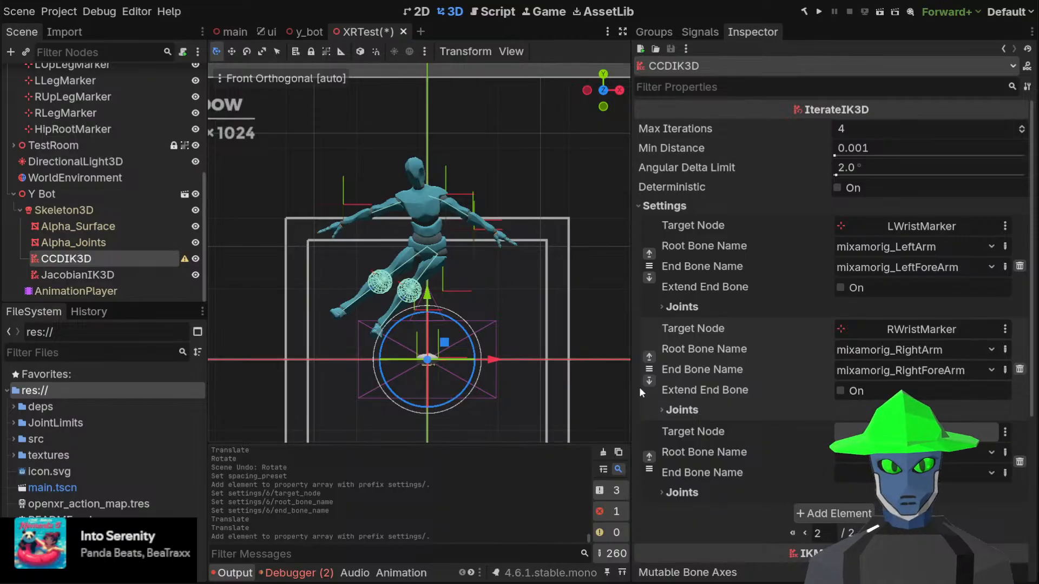
{"action": "left_click", "coordinate": [465, 471]}
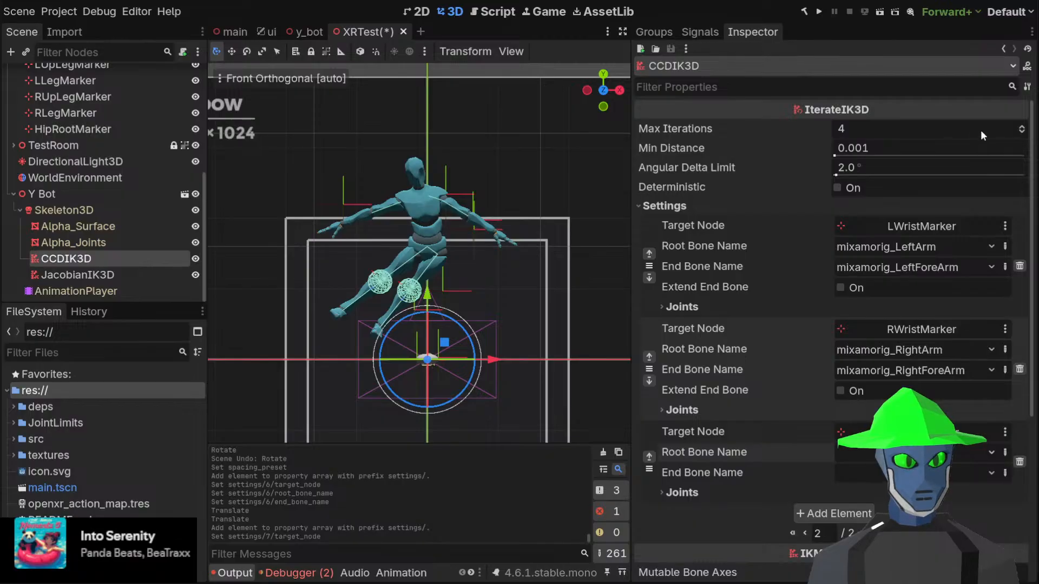
{"action": "left_click", "coordinate": [949, 466]}
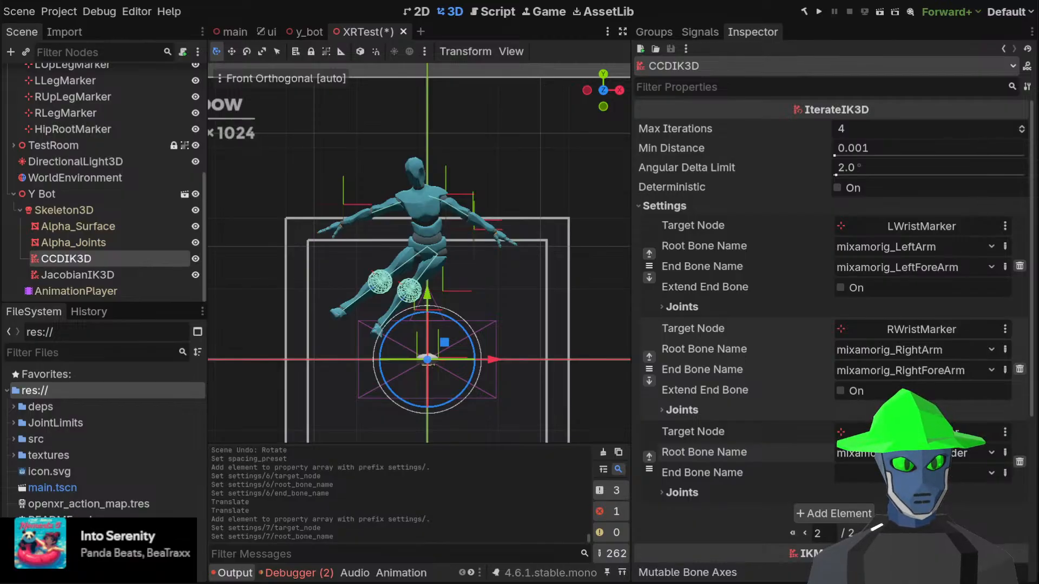
{"action": "left_click", "coordinate": [965, 480]}
Move RElbowMarker from the origin to the figure's right upper arm in the front view, fine-tune its position, and save the scene
{"action": "scroll", "coordinate": [93, 139], "scroll_direction": "up", "scroll_amount": 5}
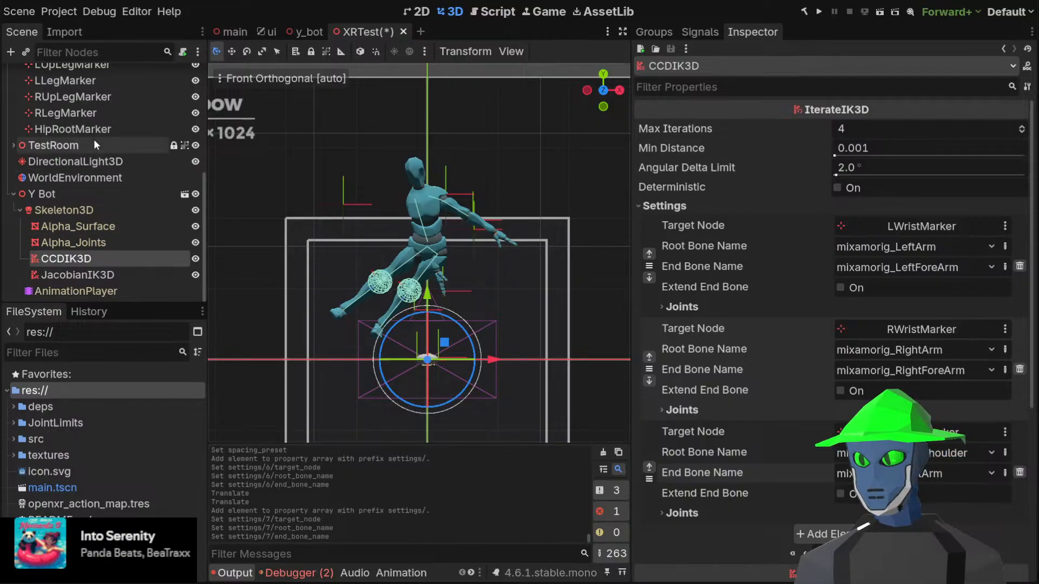
{"action": "left_click", "coordinate": [71, 84]}
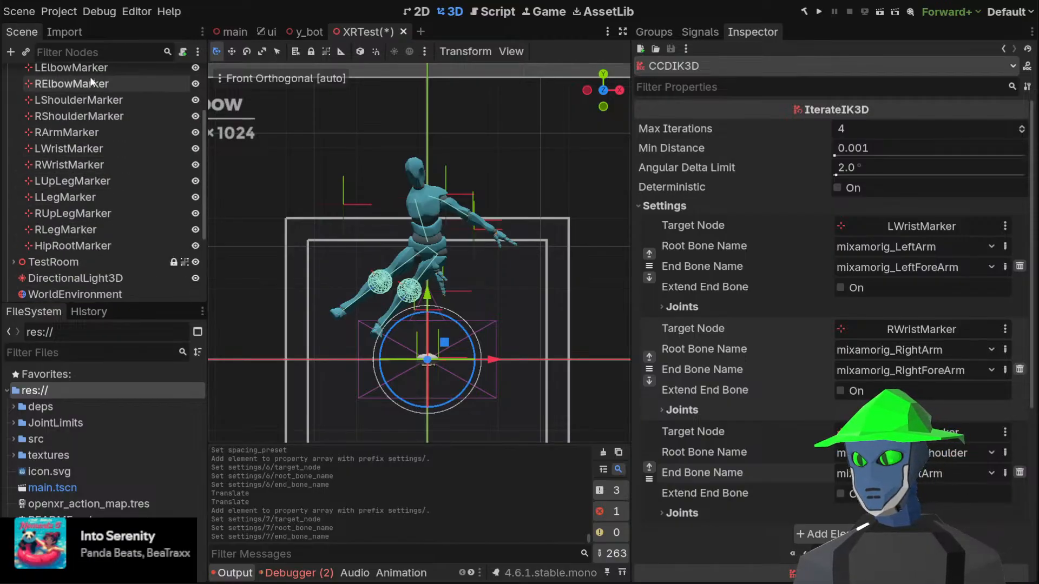
{"action": "mouse_move", "coordinate": [444, 342]}
{"action": "left_mouse_down"}
{"action": "mouse_move", "coordinate": [377, 287]}
{"action": "mouse_move", "coordinate": [381, 184]}
{"action": "mouse_move", "coordinate": [393, 165]}
{"action": "mouse_move", "coordinate": [404, 172]}
{"action": "mouse_move", "coordinate": [386, 159]}
{"action": "mouse_move", "coordinate": [380, 219]}
{"action": "mouse_move", "coordinate": [381, 198]}
{"action": "left_mouse_up"}
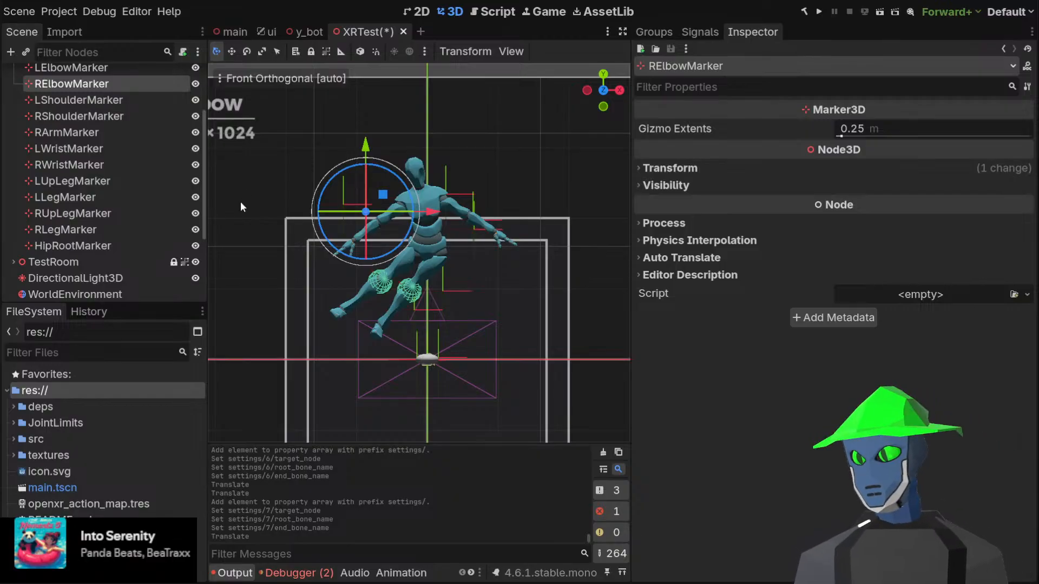
{"action": "scroll", "coordinate": [125, 183], "scroll_direction": "up", "scroll_amount": 4}
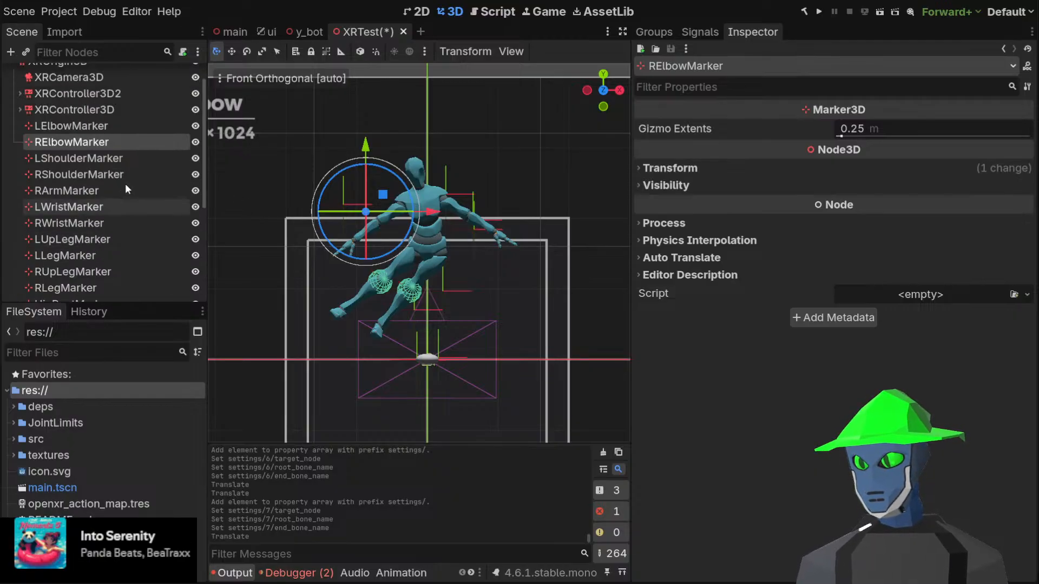
{"action": "scroll", "coordinate": [130, 189], "scroll_direction": "down", "scroll_amount": 2}
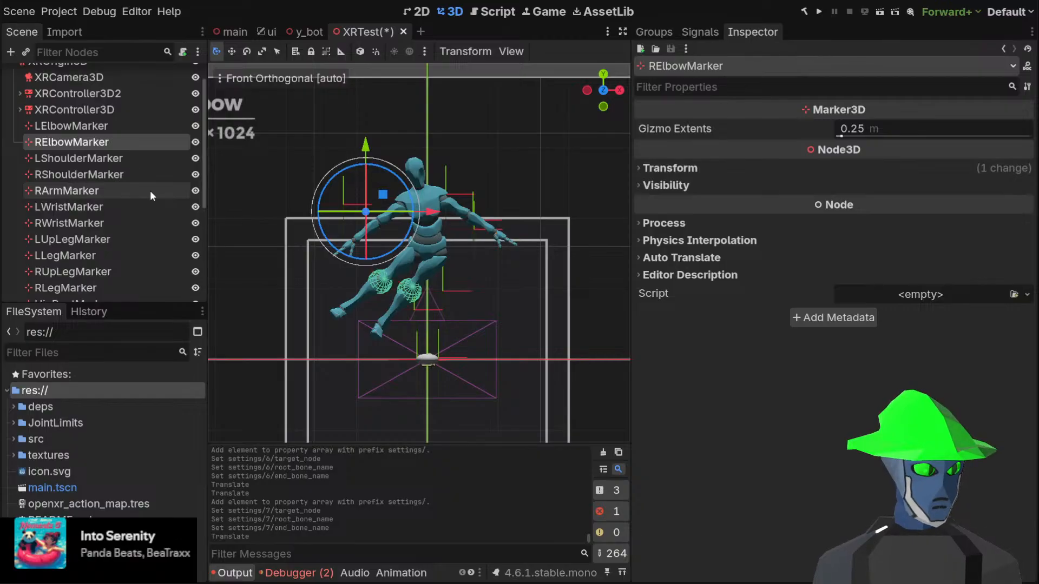
{"action": "left_click_drag", "start_coordinate": [381, 196], "coordinate": [402, 190]}
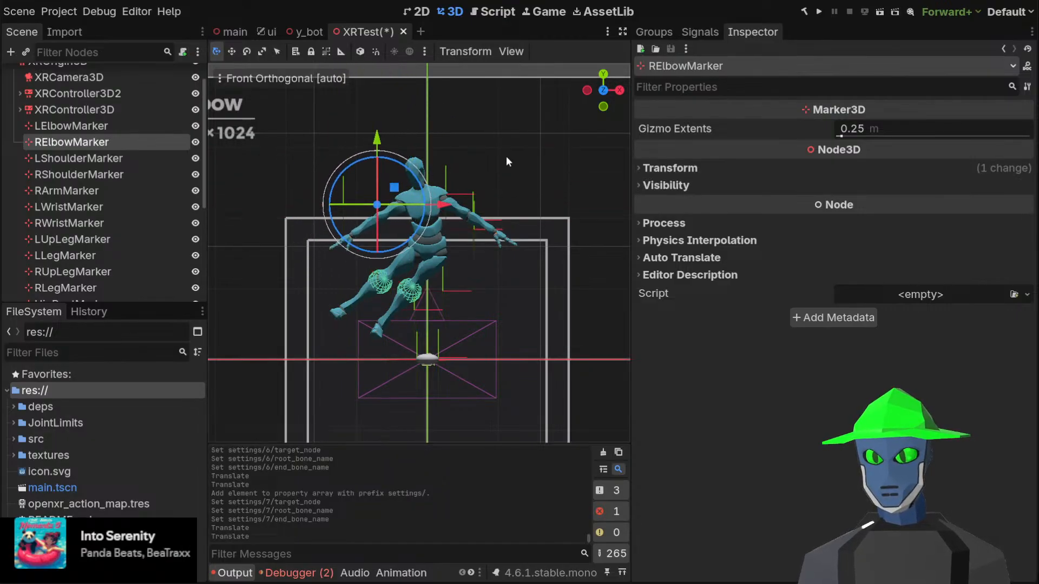
{"action": "key", "text": "ctrl+s"}
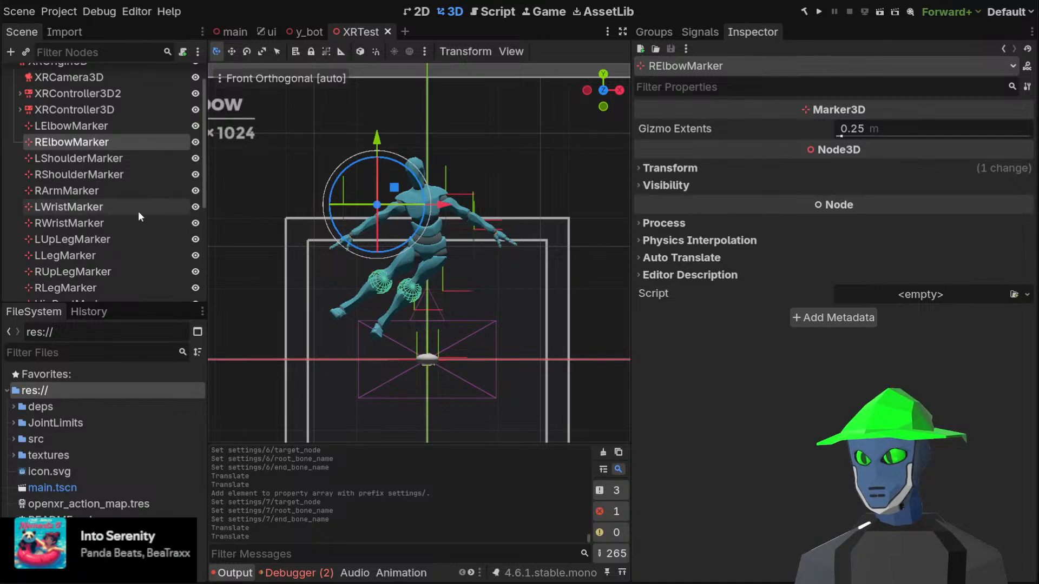
Add a new Marker3D node as a child of XROrigin3D
{"action": "scroll", "coordinate": [154, 214], "scroll_direction": "down", "scroll_amount": 5}
{"action": "scroll", "coordinate": [153, 215], "scroll_direction": "up", "scroll_amount": 3}
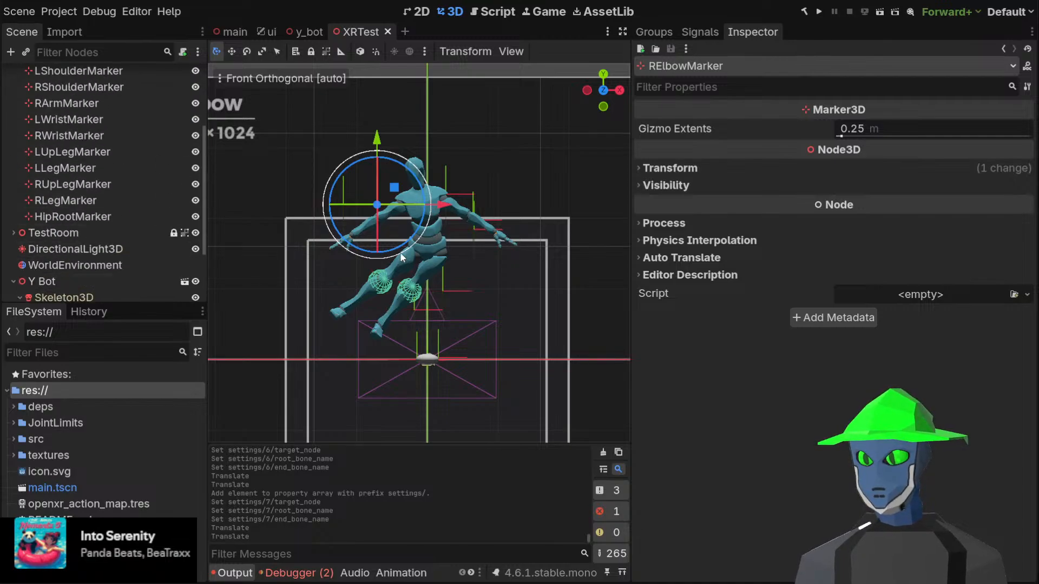
{"action": "scroll", "coordinate": [112, 161], "scroll_direction": "up", "scroll_amount": 4}
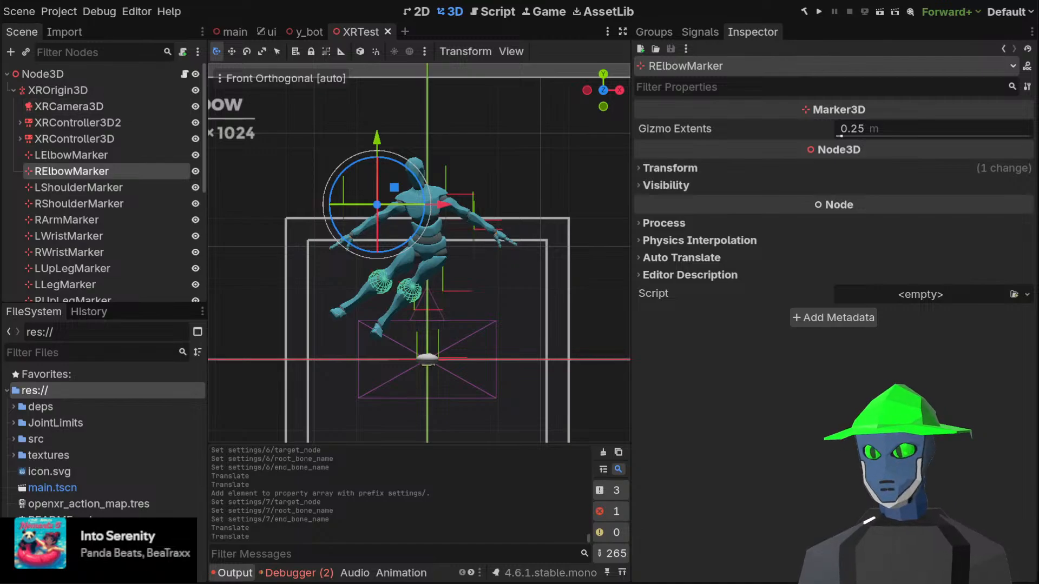
{"action": "left_click", "coordinate": [95, 89]}
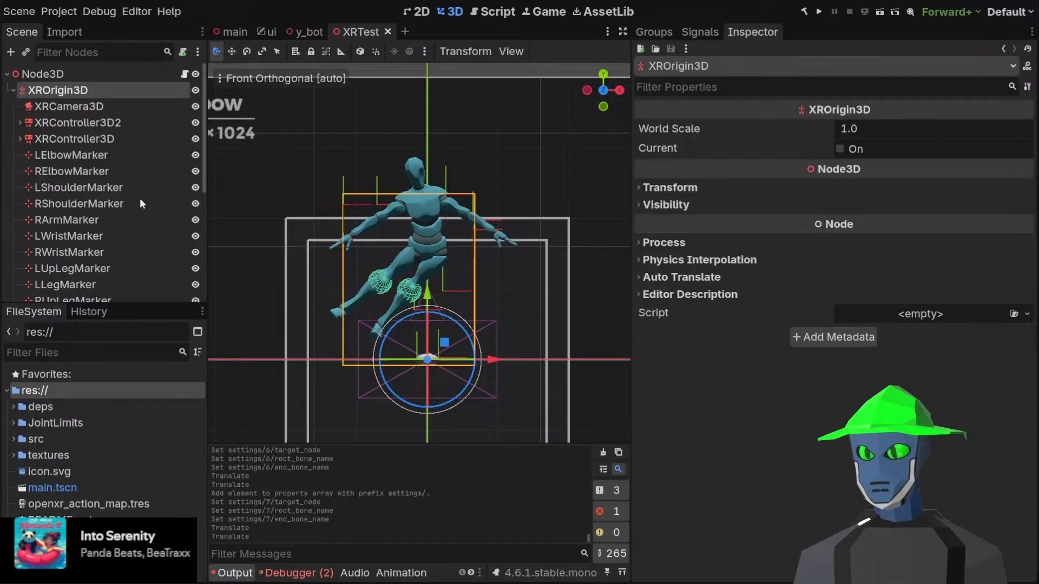
{"action": "key", "text": "Return"}
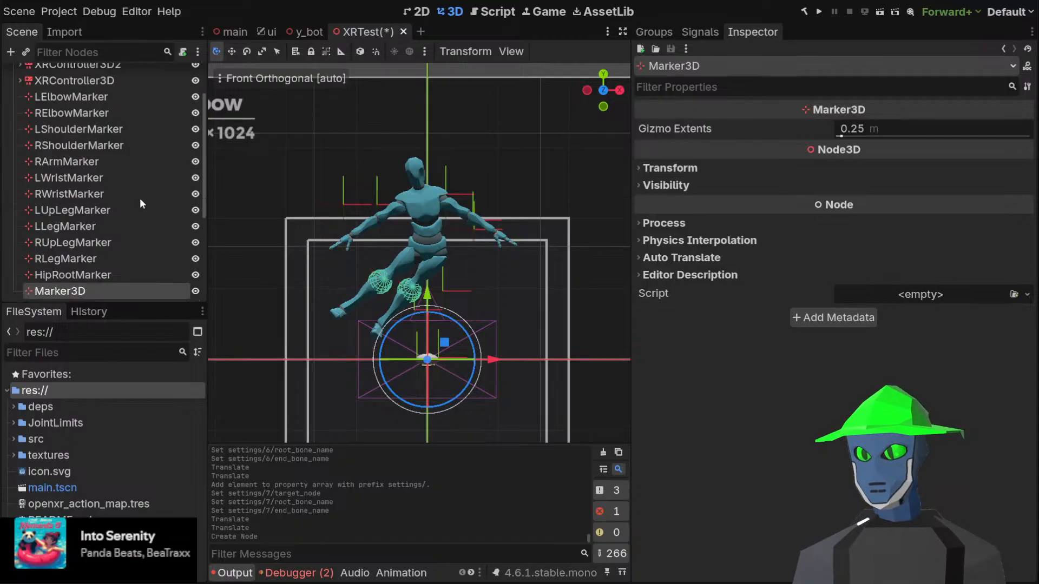
{"action": "scroll", "coordinate": [133, 183], "scroll_direction": "down", "scroll_amount": 3}
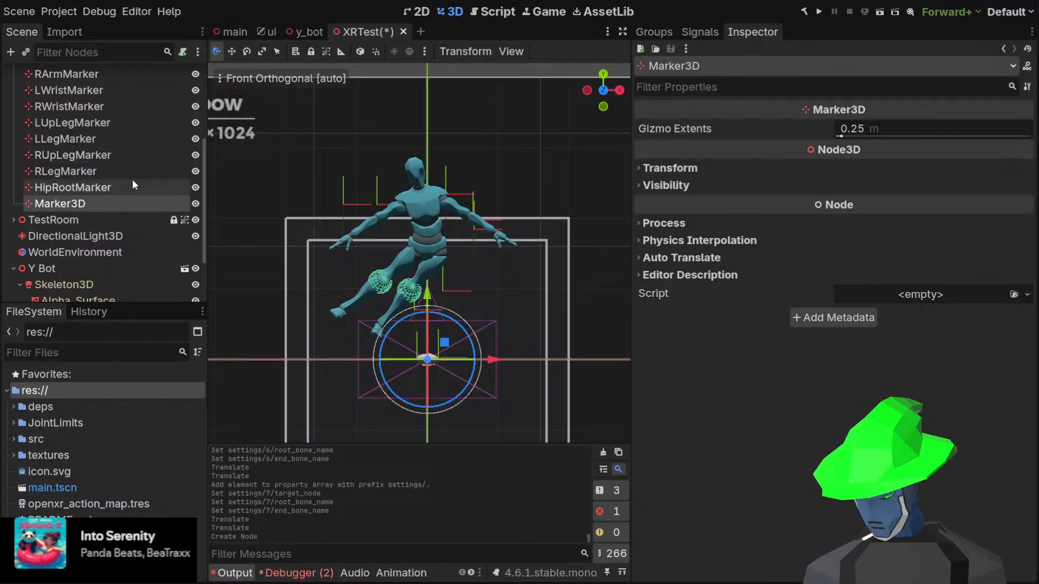
{"action": "scroll", "coordinate": [106, 174], "scroll_direction": "down", "scroll_amount": 1}
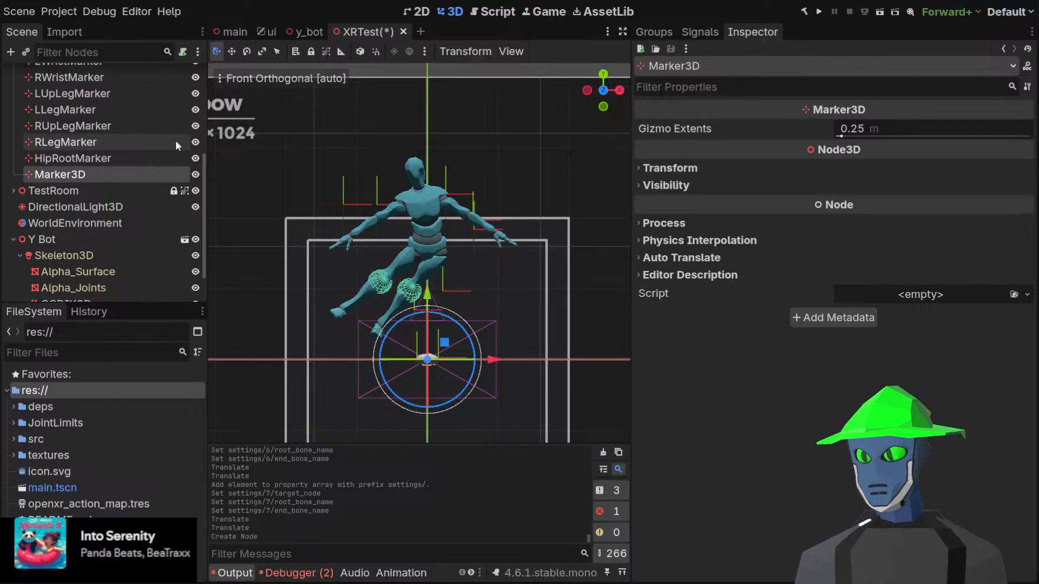
Rename the new marker as ChestMarker and raise it from the origin to the figure's chest height in the front view
{"action": "type", "text": "ChestMarker"}
{"action": "key", "text": "Return"}
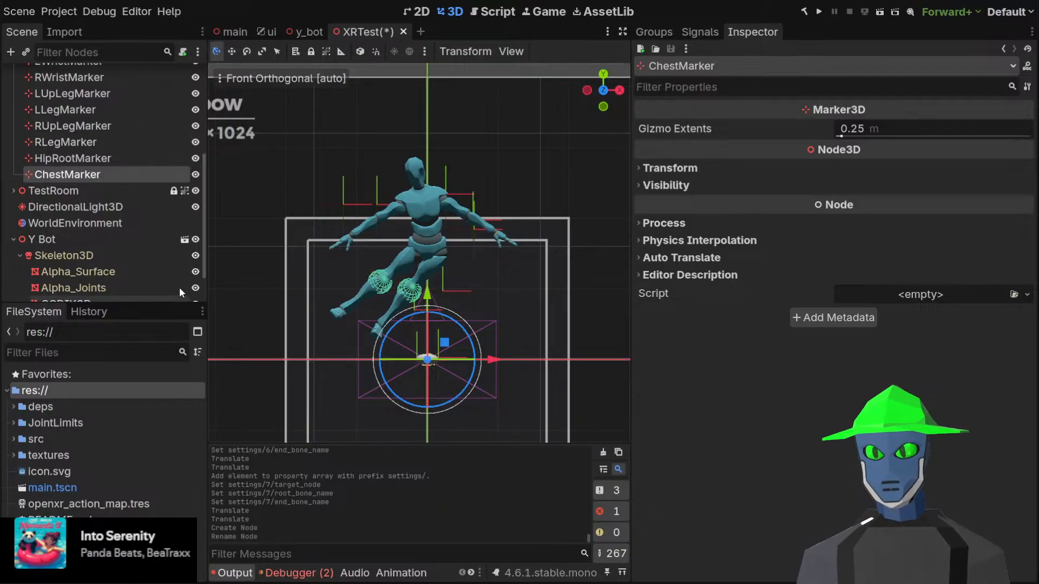
{"action": "scroll", "coordinate": [126, 215], "scroll_direction": "down", "scroll_amount": 2}
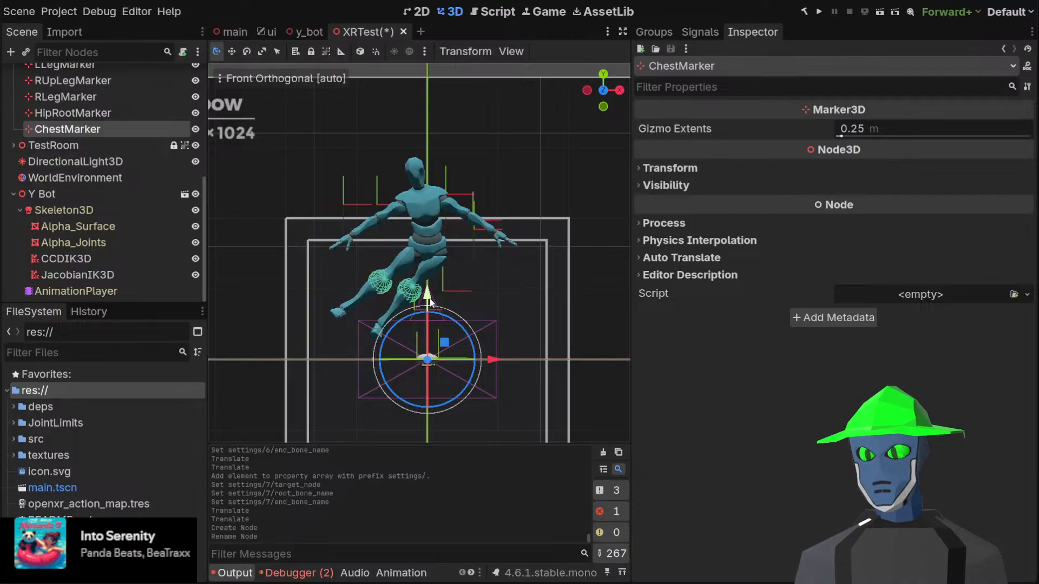
{"action": "left_click_drag", "start_coordinate": [437, 293], "coordinate": [439, 133]}
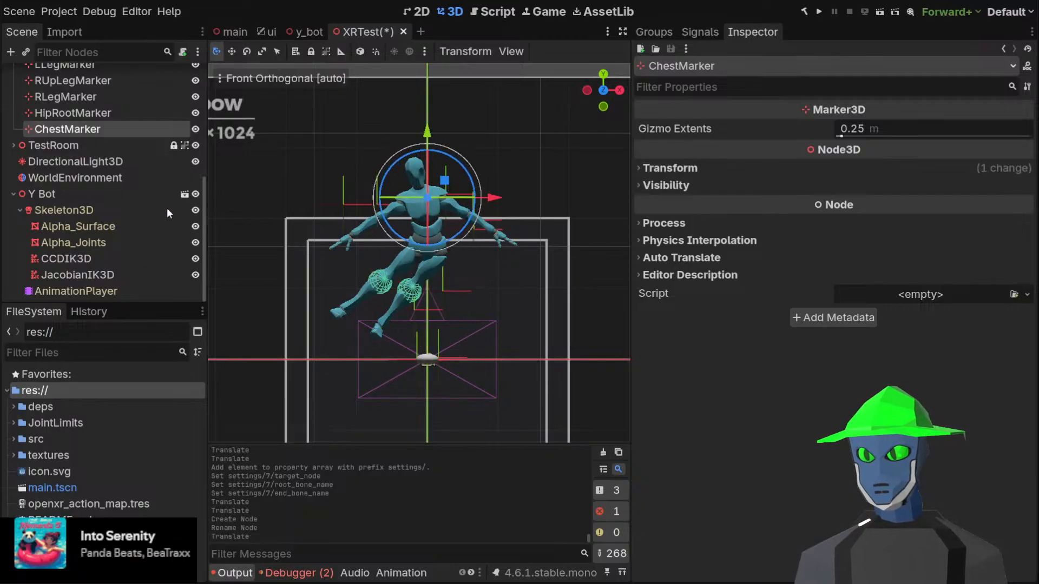
Add a third JacobianIK3D chain targeting ChestMarker, with root bone mixamorig_Spine and end bone mixamorig_Spine1
{"action": "left_click", "coordinate": [105, 259]}
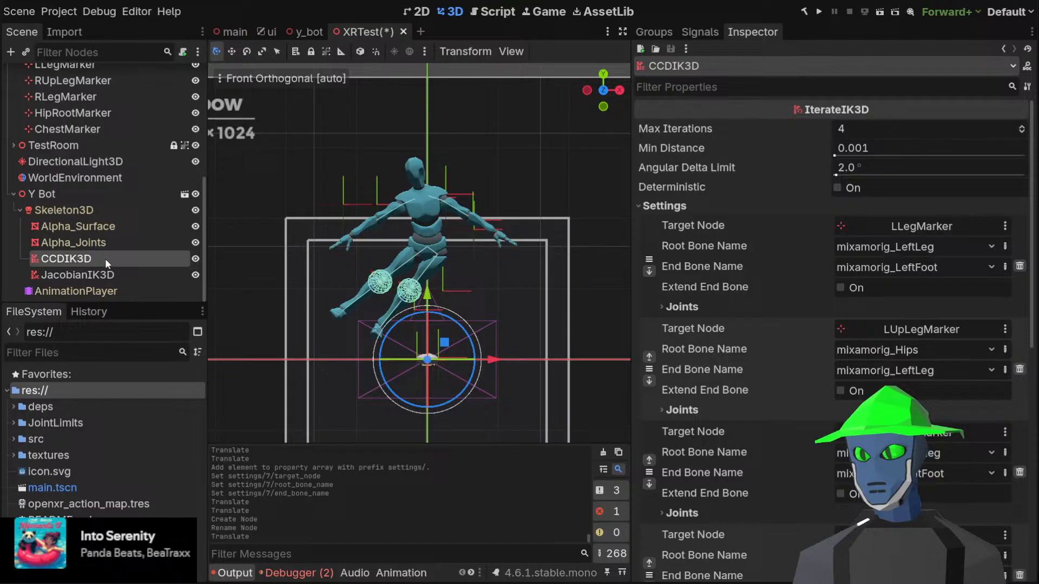
{"action": "left_click", "coordinate": [80, 276]}
{"action": "scroll", "coordinate": [806, 357], "scroll_direction": "down", "scroll_amount": 2}
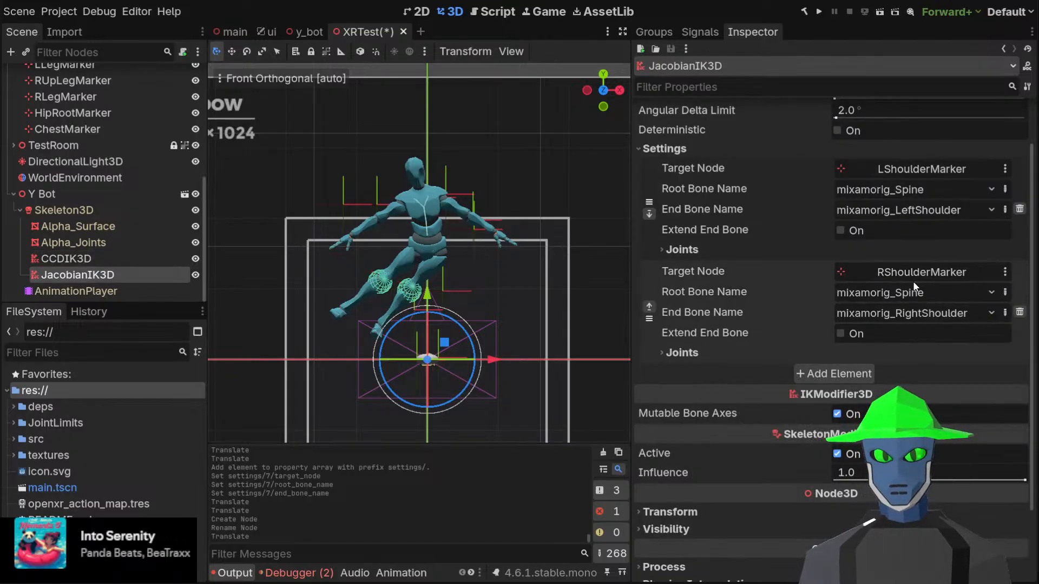
{"action": "left_click", "coordinate": [823, 374]}
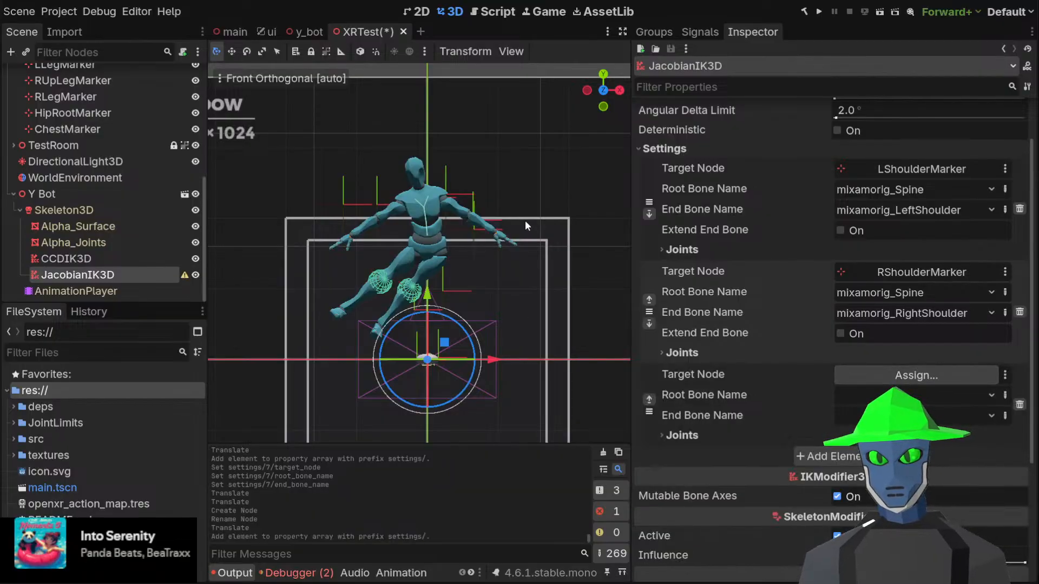
{"action": "double_click", "coordinate": [499, 167]}
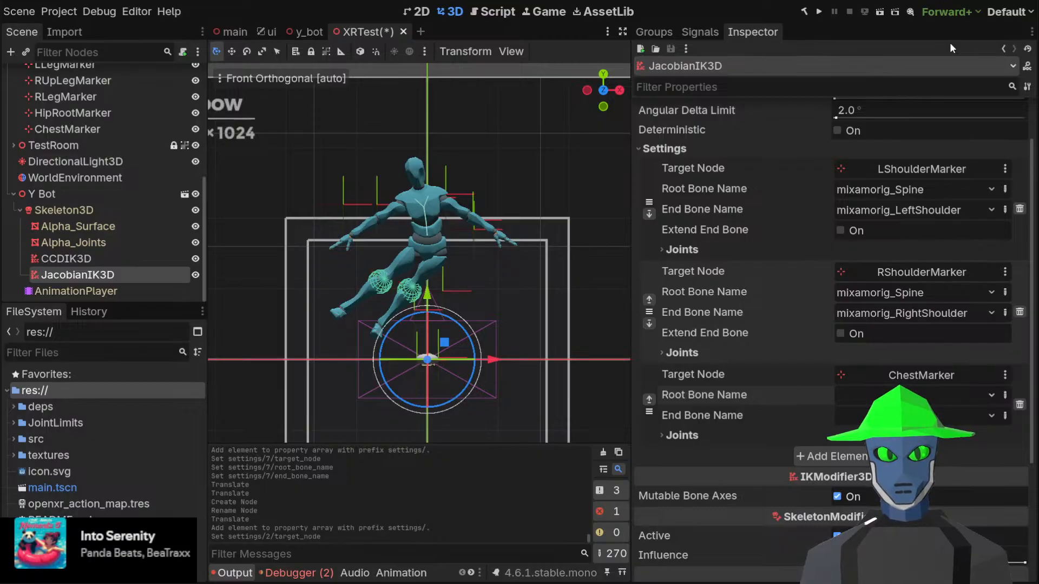
{"action": "left_click", "coordinate": [927, 313]}
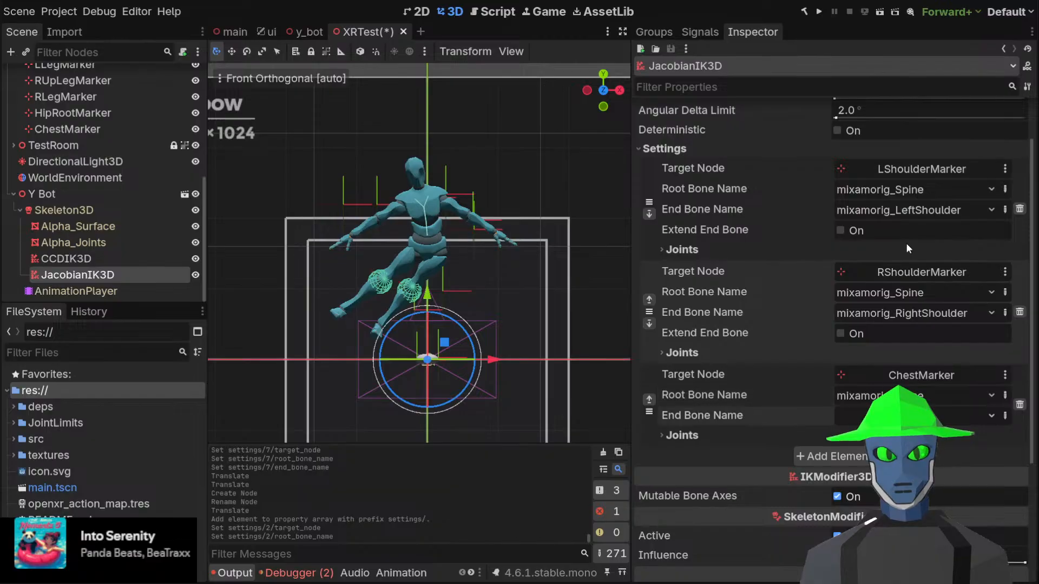
{"action": "left_click", "coordinate": [910, 61]}
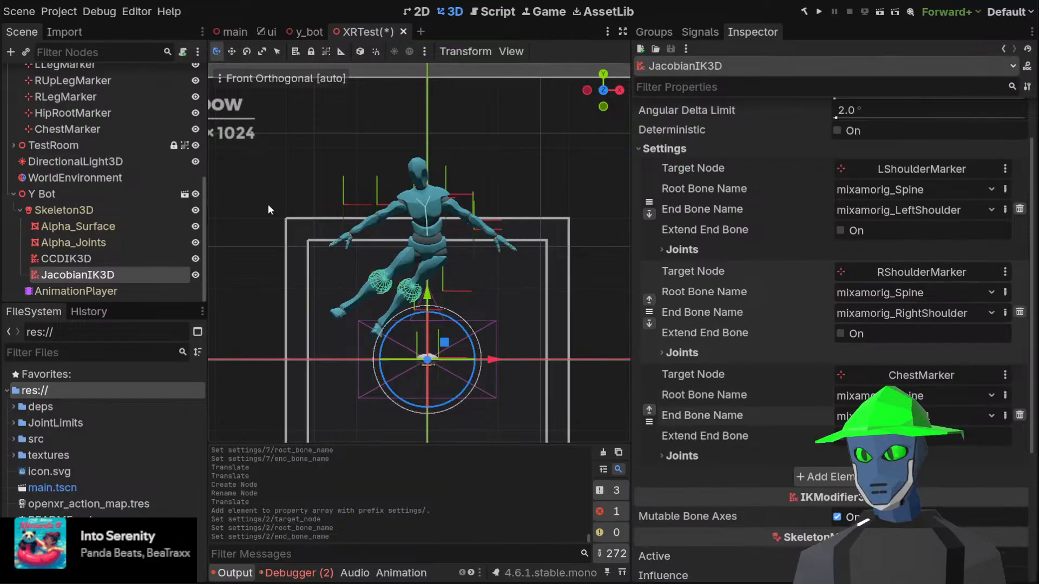
Reposition ChestMarker at the figure's chest in the perspective view, adjusting its depth and sideways position
{"action": "left_click", "coordinate": [98, 130]}
{"action": "middle_click_drag", "start_coordinate": [491, 196], "coordinate": [368, 235]}
{"action": "mouse_move", "coordinate": [273, 215]}
{"action": "left_mouse_down"}
{"action": "mouse_move", "coordinate": [236, 222]}
{"action": "mouse_move", "coordinate": [311, 222]}
{"action": "mouse_move", "coordinate": [242, 224]}
{"action": "mouse_move", "coordinate": [324, 211]}
{"action": "mouse_move", "coordinate": [248, 225]}
{"action": "mouse_move", "coordinate": [278, 222]}
{"action": "left_mouse_up"}
{"action": "scroll", "coordinate": [405, 170], "scroll_direction": "down", "scroll_amount": 6}
{"action": "middle_click_drag", "start_coordinate": [406, 170], "coordinate": [476, 169]}
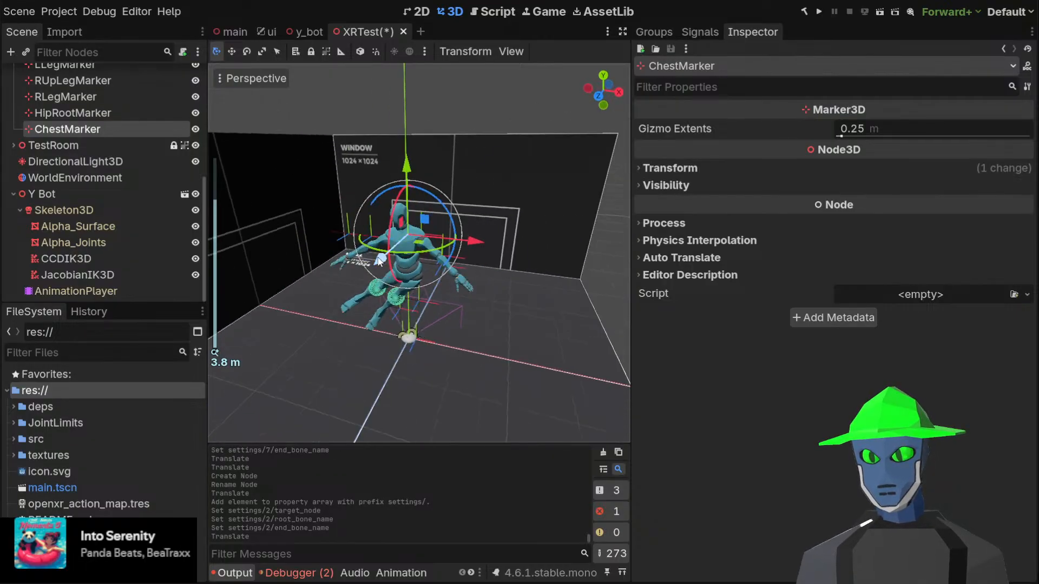
{"action": "mouse_move", "coordinate": [381, 256]}
{"action": "left_mouse_down"}
{"action": "mouse_move", "coordinate": [400, 246]}
{"action": "mouse_move", "coordinate": [375, 277]}
{"action": "mouse_move", "coordinate": [398, 251]}
{"action": "left_mouse_up"}
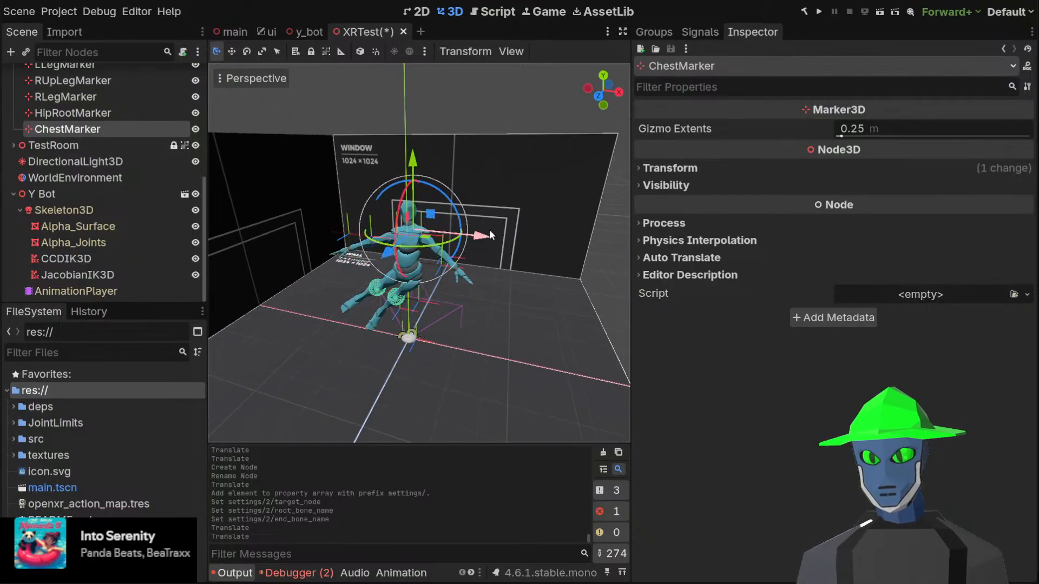
{"action": "left_click_drag", "start_coordinate": [489, 229], "coordinate": [442, 223]}
{"action": "mouse_move", "coordinate": [476, 238]}
{"action": "left_mouse_down"}
{"action": "mouse_move", "coordinate": [512, 267]}
{"action": "mouse_move", "coordinate": [474, 248]}
{"action": "mouse_move", "coordinate": [519, 261]}
{"action": "mouse_move", "coordinate": [469, 257]}
{"action": "left_mouse_up"}
Move LShoulderMarker in depth near the figure's left shoulder and adjust its height to try out the spine IK
{"action": "scroll", "coordinate": [133, 142], "scroll_direction": "up", "scroll_amount": 3}
{"action": "scroll", "coordinate": [115, 140], "scroll_direction": "up", "scroll_amount": 3}
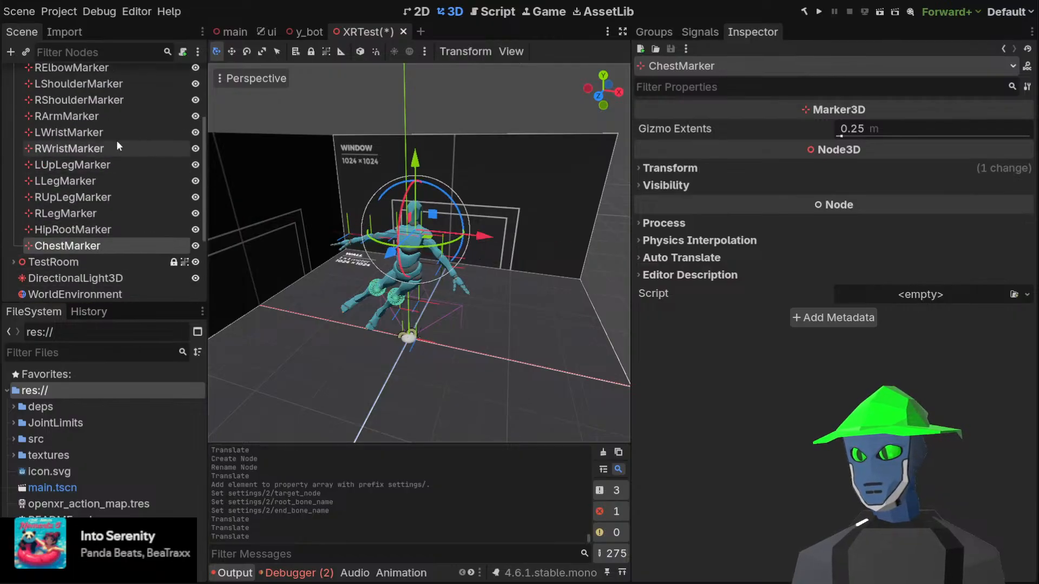
{"action": "scroll", "coordinate": [109, 138], "scroll_direction": "up", "scroll_amount": 3}
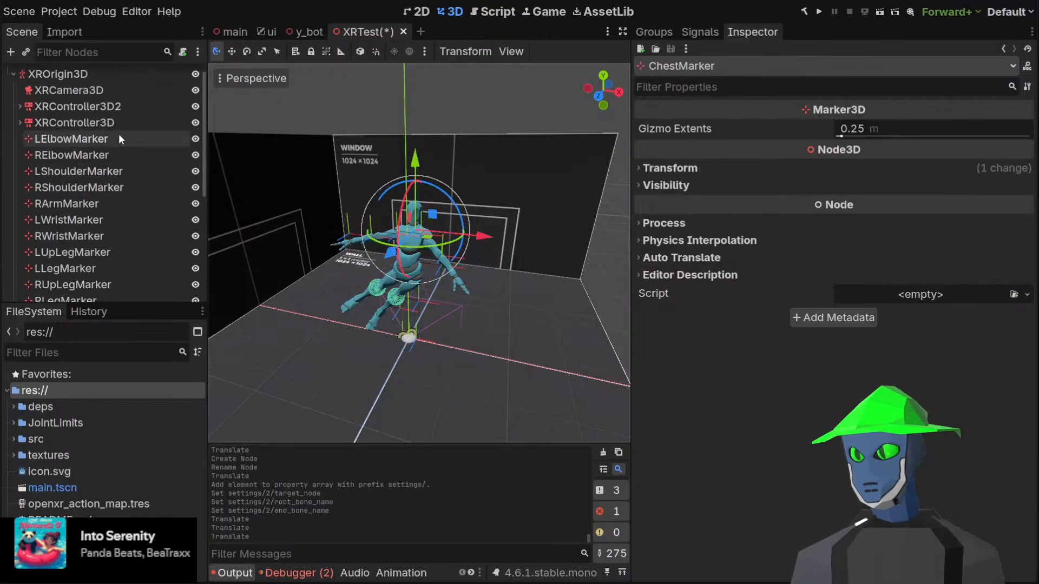
{"action": "left_click", "coordinate": [103, 172]}
{"action": "mouse_move", "coordinate": [387, 259]}
{"action": "left_mouse_down"}
{"action": "mouse_move", "coordinate": [358, 264]}
{"action": "mouse_move", "coordinate": [433, 252]}
{"action": "mouse_move", "coordinate": [358, 264]}
{"action": "mouse_move", "coordinate": [454, 192]}
{"action": "mouse_move", "coordinate": [487, 187]}
{"action": "left_mouse_up"}
{"action": "middle_click_drag", "start_coordinate": [486, 187], "coordinate": [411, 223]}
{"action": "scroll", "coordinate": [411, 223], "scroll_direction": "up", "scroll_amount": 3}
{"action": "mouse_move", "coordinate": [402, 227]}
{"action": "left_mouse_down"}
{"action": "mouse_move", "coordinate": [255, 268]}
{"action": "mouse_move", "coordinate": [368, 243]}
{"action": "mouse_move", "coordinate": [276, 252]}
{"action": "mouse_move", "coordinate": [374, 239]}
{"action": "mouse_move", "coordinate": [304, 252]}
{"action": "mouse_move", "coordinate": [315, 243]}
{"action": "mouse_move", "coordinate": [382, 238]}
{"action": "mouse_move", "coordinate": [293, 239]}
{"action": "mouse_move", "coordinate": [325, 238]}
{"action": "left_mouse_up"}
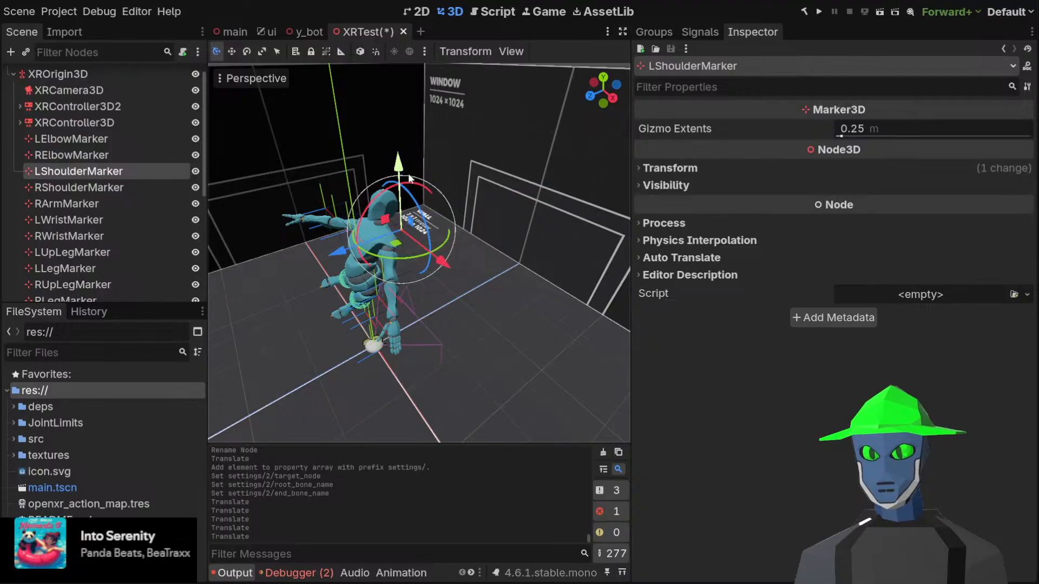
{"action": "left_click_drag", "start_coordinate": [404, 174], "coordinate": [370, 184]}
Examine the skeleton's spine bones and set the LShoulderMarker chain's root bone in JacobianIK3D to mixamorig_Spine1
{"action": "scroll", "coordinate": [103, 211], "scroll_direction": "down", "scroll_amount": 6}
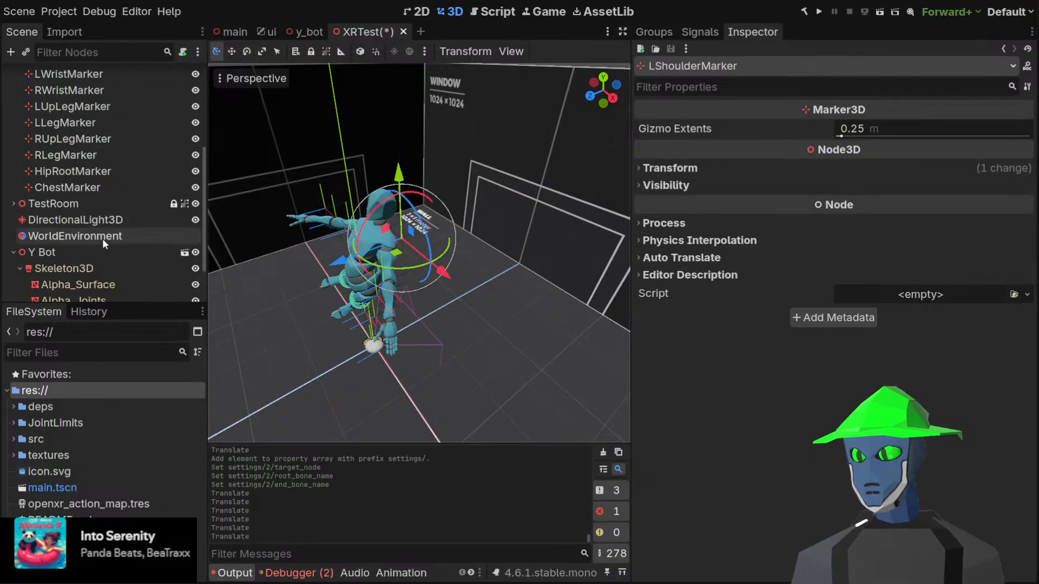
{"action": "left_click", "coordinate": [98, 272]}
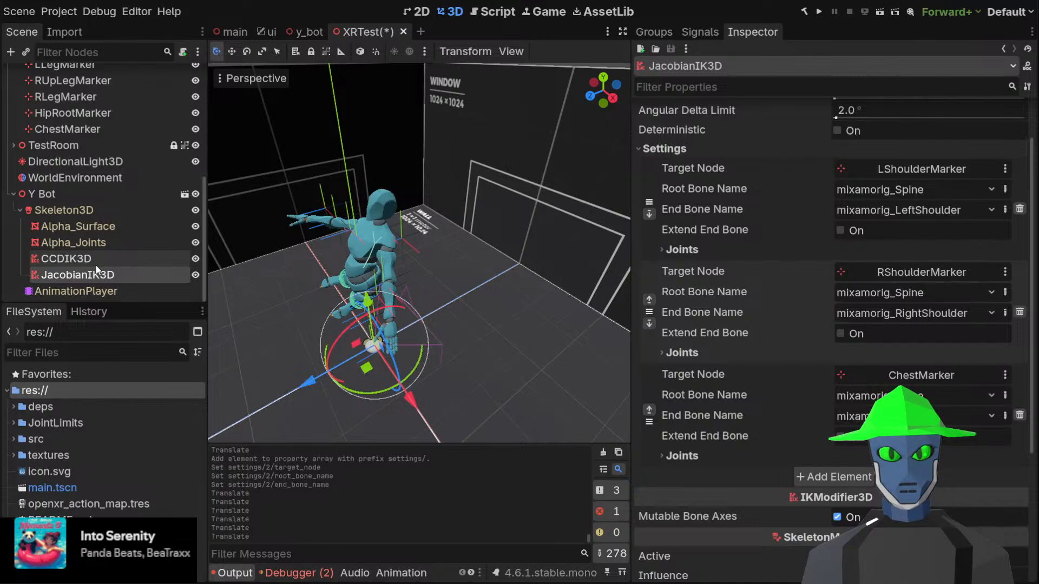
{"action": "left_click", "coordinate": [116, 225]}
{"action": "left_click", "coordinate": [122, 209]}
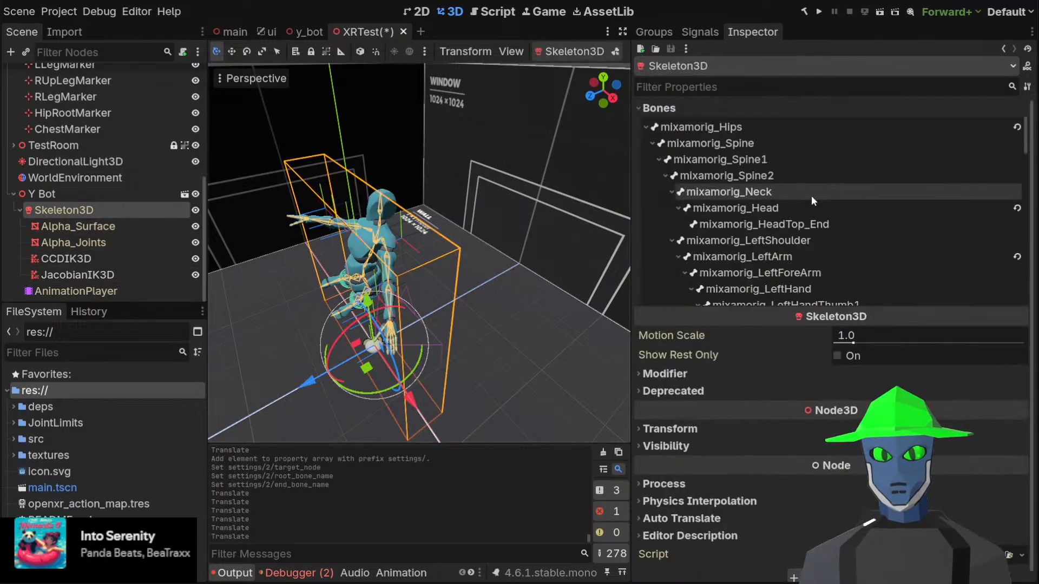
{"action": "left_click", "coordinate": [791, 156]}
{"action": "scroll", "coordinate": [449, 212], "scroll_direction": "up", "scroll_amount": 3}
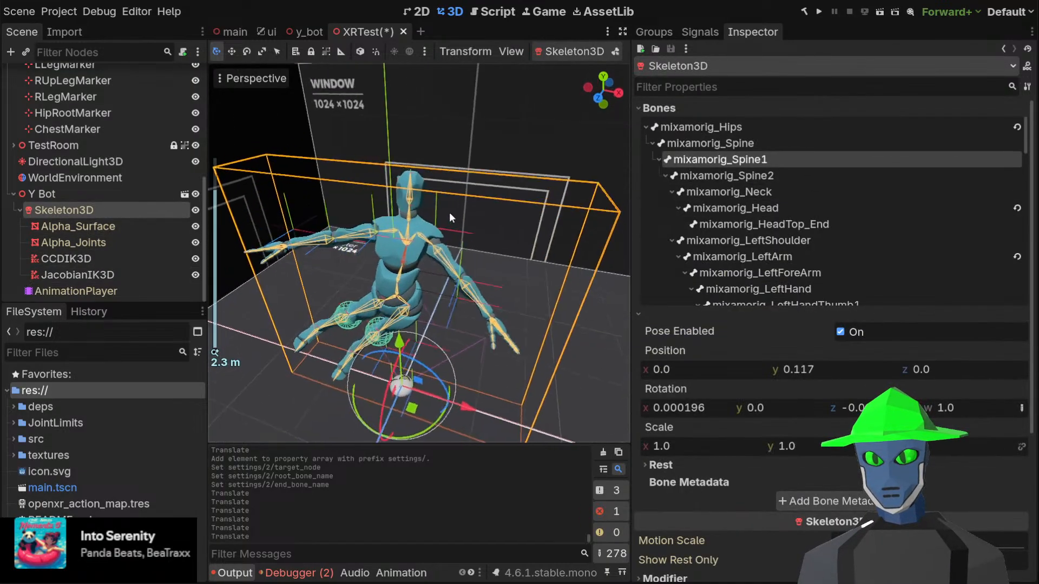
{"action": "scroll", "coordinate": [449, 212], "scroll_direction": "up", "scroll_amount": 3}
{"action": "scroll", "coordinate": [495, 223], "scroll_direction": "up", "scroll_amount": 2}
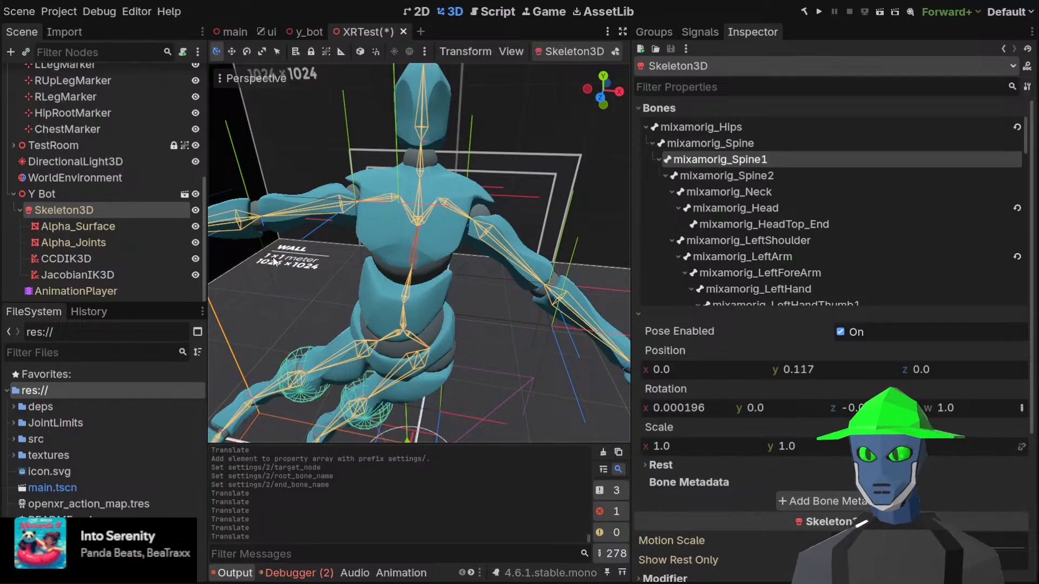
{"action": "left_click", "coordinate": [108, 274]}
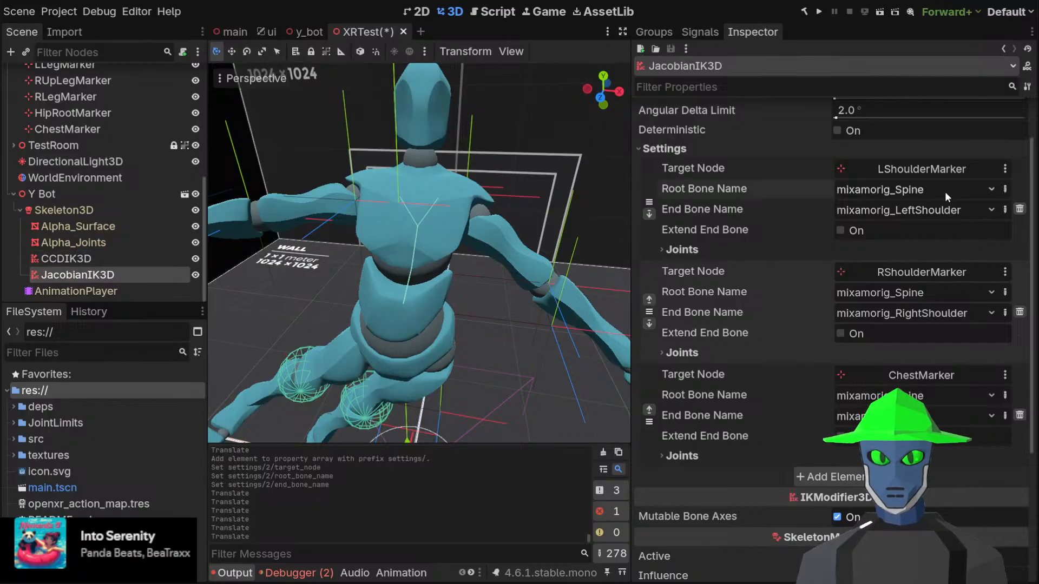
{"action": "left_click", "coordinate": [949, 52]}
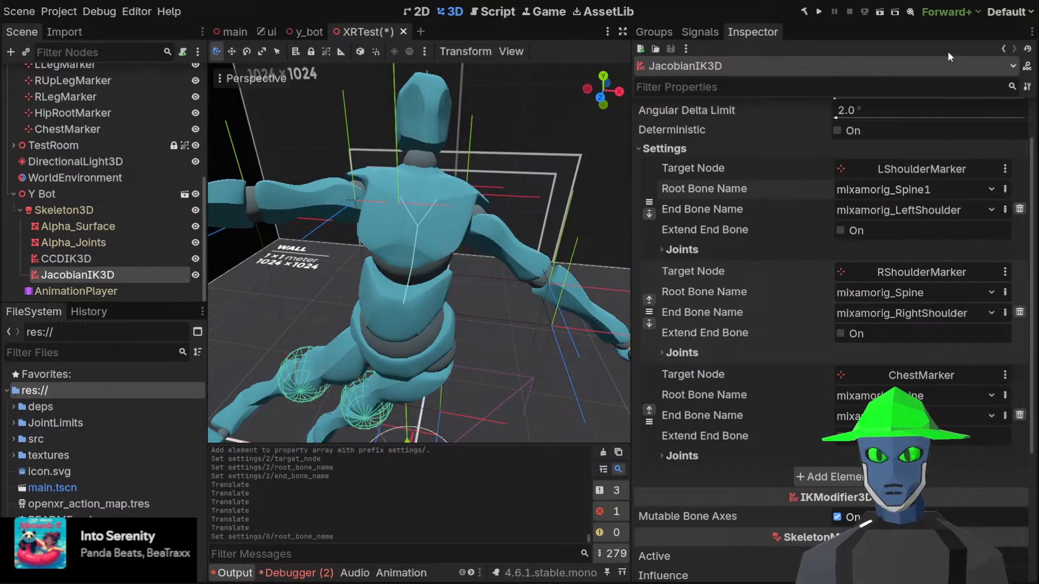
Test the changed chain by moving LShoulderMarker in depth, down to the hips and back up to the left shoulder
{"action": "scroll", "coordinate": [130, 165], "scroll_direction": "up", "scroll_amount": 5}
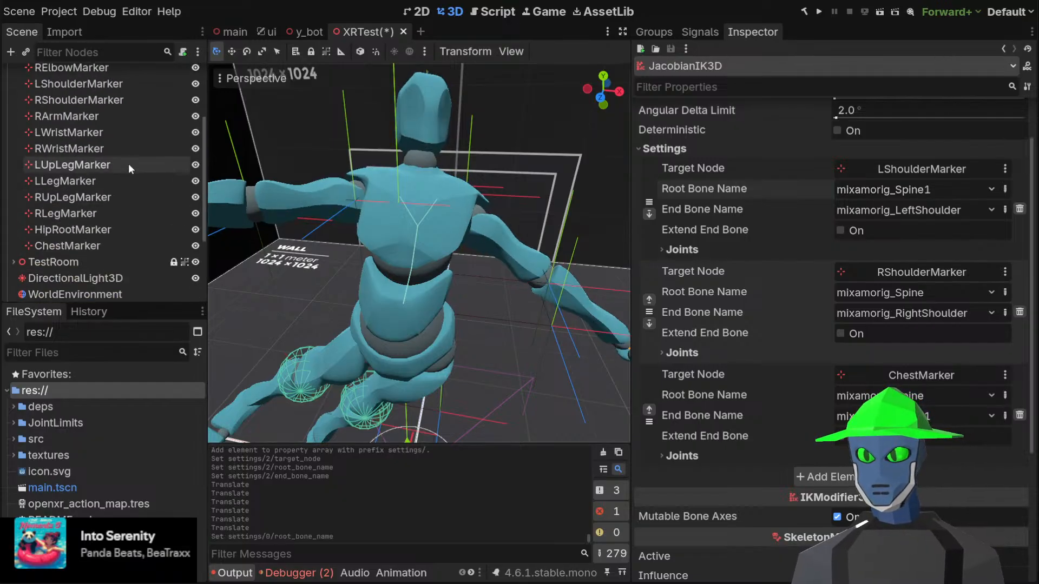
{"action": "left_click", "coordinate": [103, 189]}
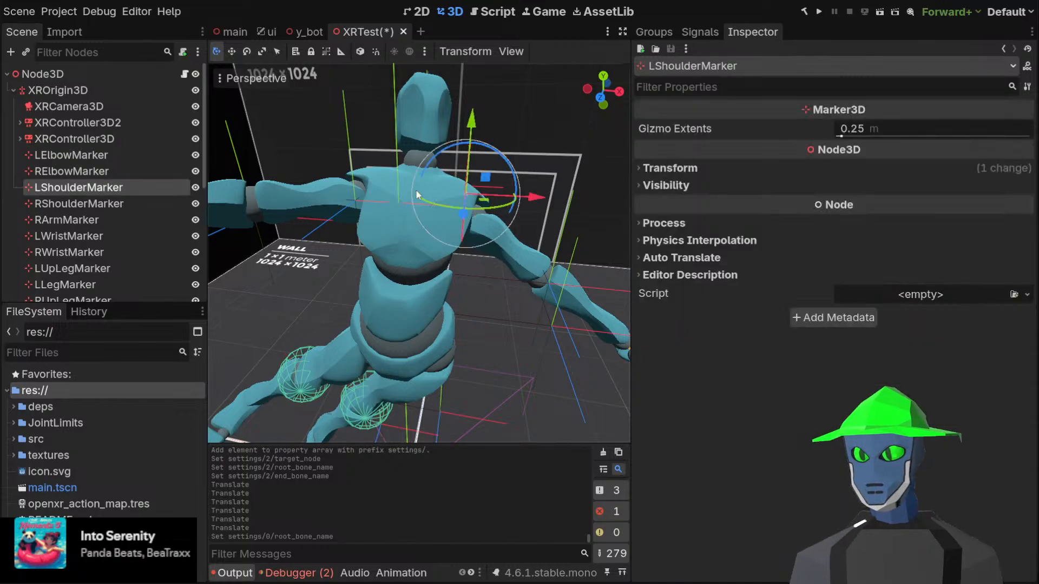
{"action": "middle_click_drag", "start_coordinate": [533, 174], "coordinate": [476, 189]}
{"action": "mouse_move", "coordinate": [362, 236]}
{"action": "left_mouse_down"}
{"action": "mouse_move", "coordinate": [163, 289]}
{"action": "mouse_move", "coordinate": [232, 274]}
{"action": "mouse_move", "coordinate": [349, 212]}
{"action": "left_mouse_up"}
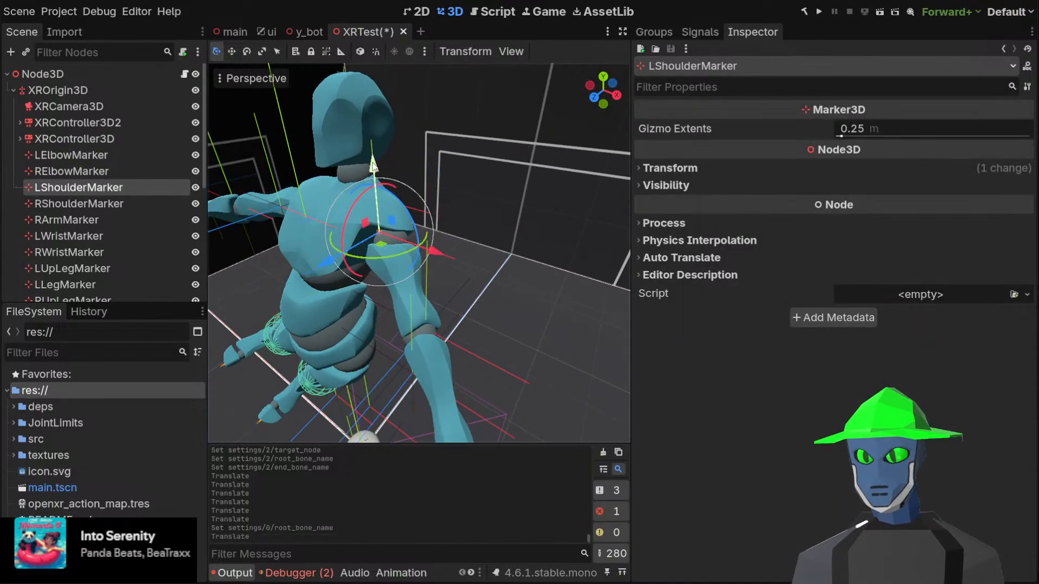
{"action": "left_click_drag", "start_coordinate": [373, 165], "coordinate": [358, 297]}
{"action": "middle_click_drag", "start_coordinate": [358, 297], "coordinate": [482, 278]}
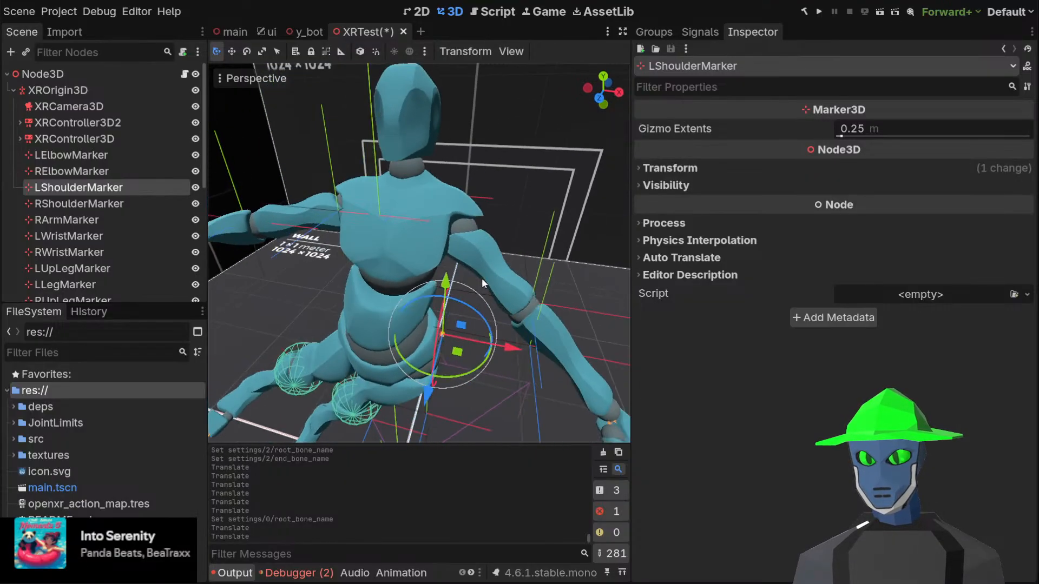
{"action": "left_click_drag", "start_coordinate": [447, 288], "coordinate": [471, 132]}
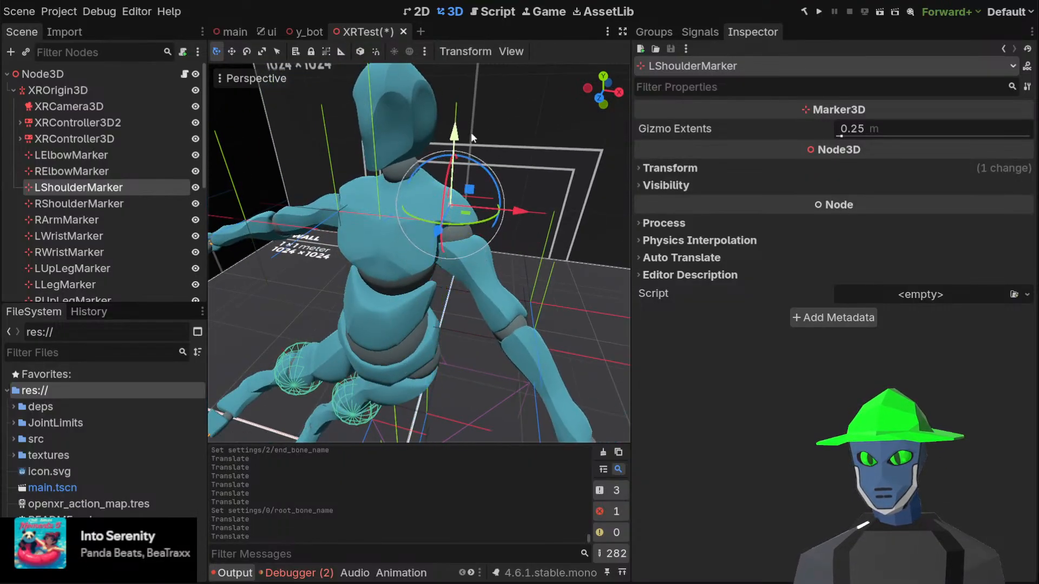
{"action": "middle_click_drag", "start_coordinate": [471, 132], "coordinate": [531, 187]}
{"action": "mouse_move", "coordinate": [564, 175]}
{"action": "left_mouse_down"}
{"action": "mouse_move", "coordinate": [525, 170]}
{"action": "mouse_move", "coordinate": [598, 173]}
{"action": "mouse_move", "coordinate": [485, 196]}
{"action": "mouse_move", "coordinate": [578, 187]}
{"action": "mouse_move", "coordinate": [576, 179]}
{"action": "left_mouse_up"}
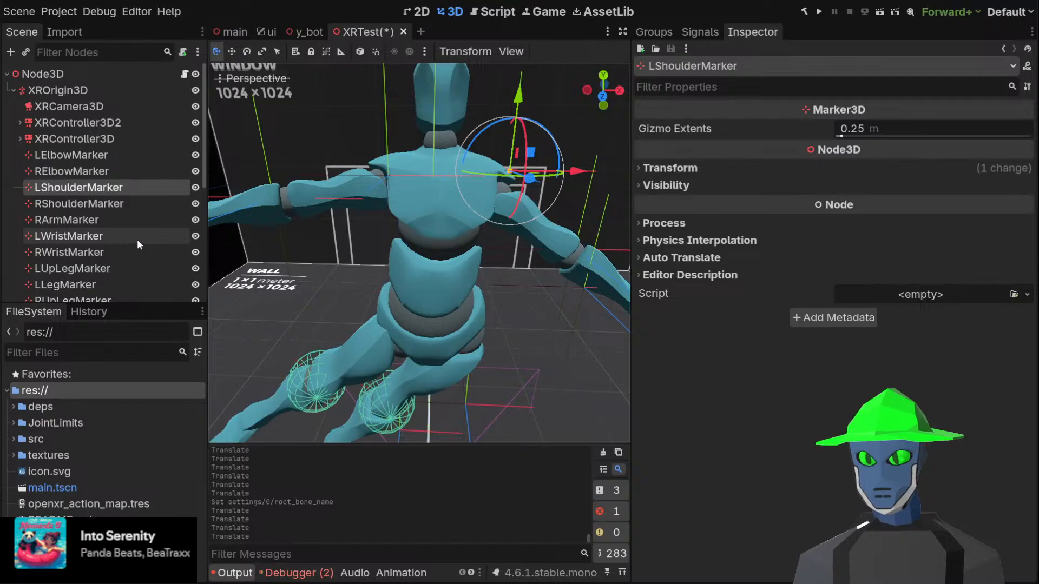
Turn on Extend End Bone for the LShoulderMarker and RShoulderMarker chains in JacobianIK3D
{"action": "scroll", "coordinate": [137, 239], "scroll_direction": "down", "scroll_amount": 3}
{"action": "scroll", "coordinate": [90, 206], "scroll_direction": "down", "scroll_amount": 1}
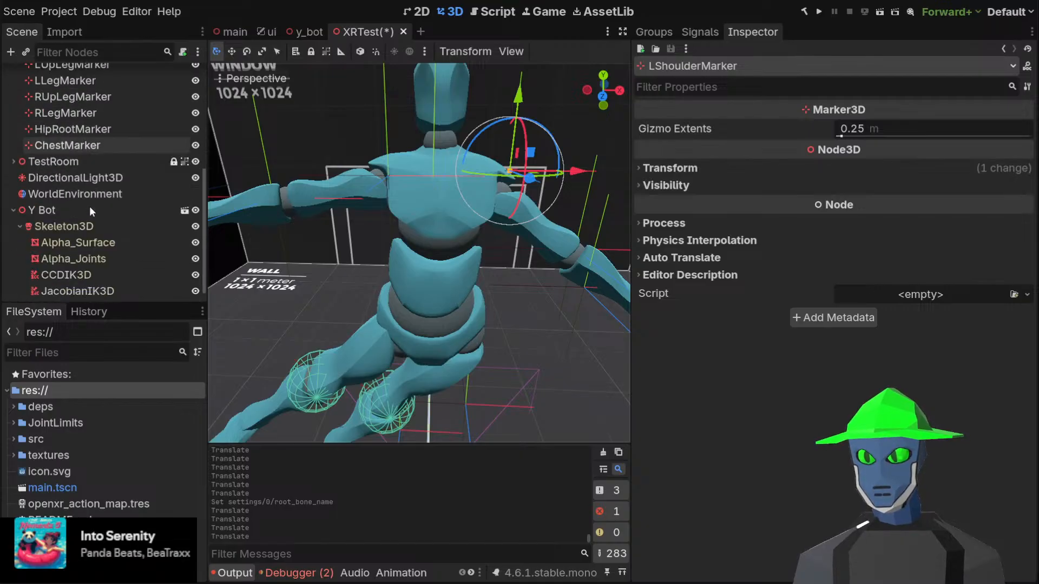
{"action": "scroll", "coordinate": [90, 213], "scroll_direction": "down", "scroll_amount": 1}
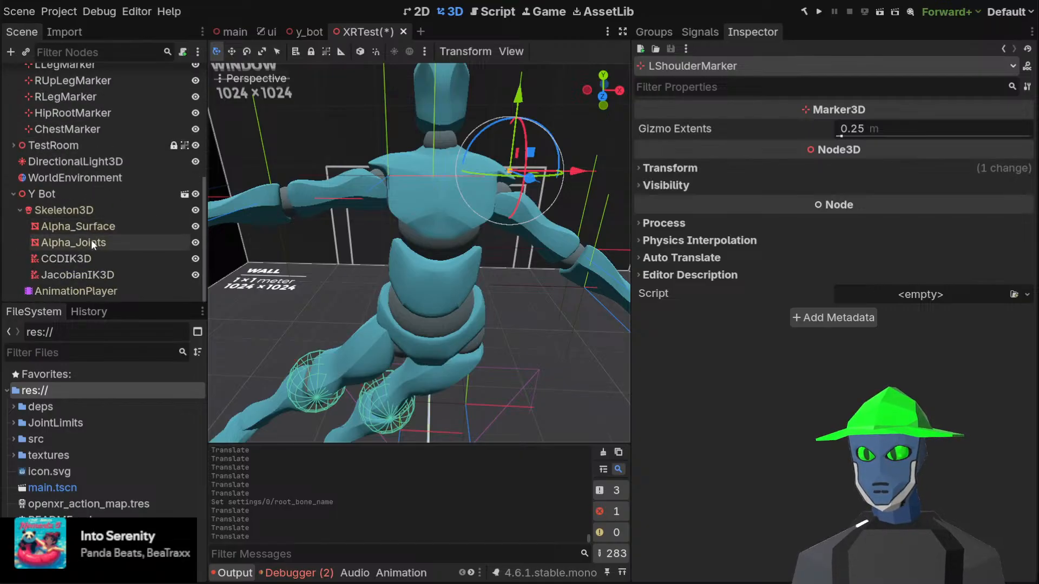
{"action": "left_click", "coordinate": [89, 275]}
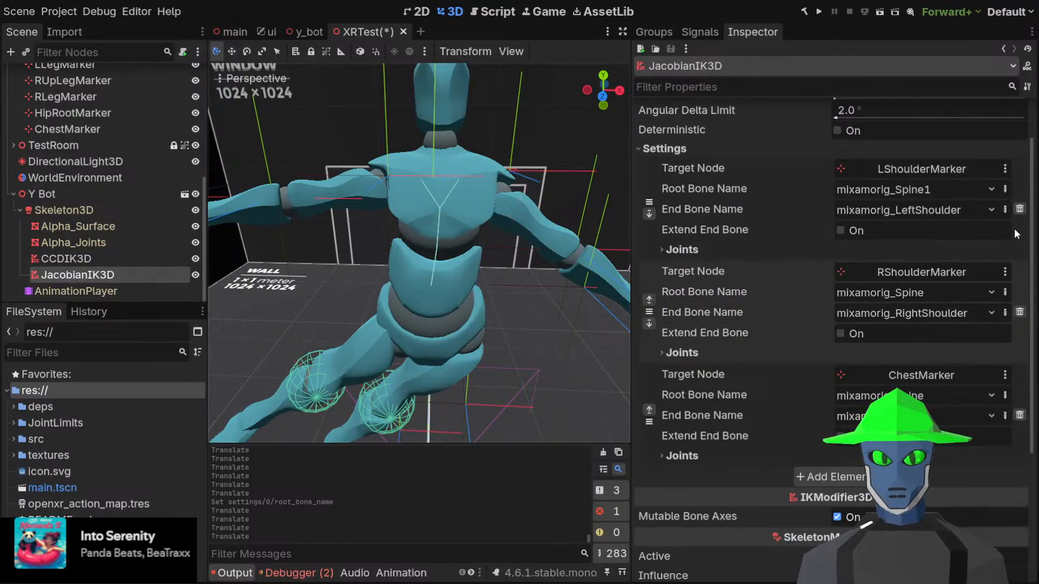
{"action": "left_click", "coordinate": [853, 233]}
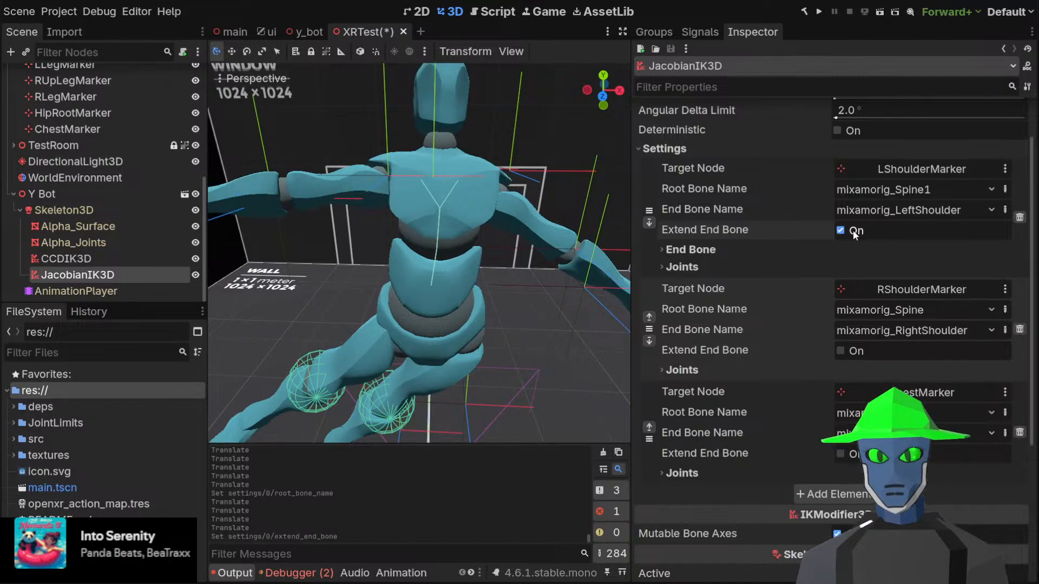
{"action": "left_click", "coordinate": [840, 351]}
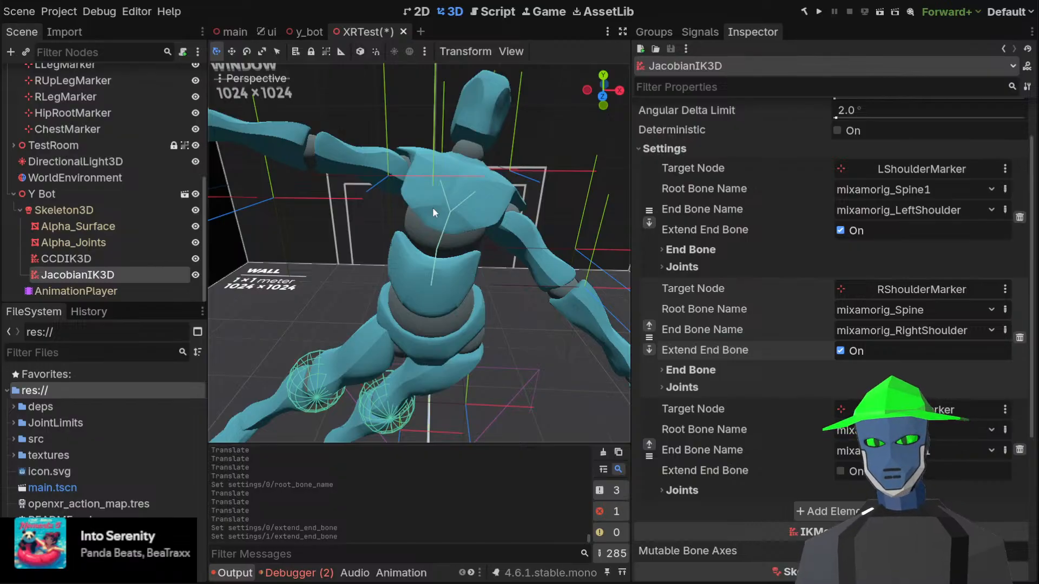
Check the posed skeleton's bones and shift LShoulderMarker in depth beside the left shoulder to test the extended end bones
{"action": "left_click", "coordinate": [142, 214]}
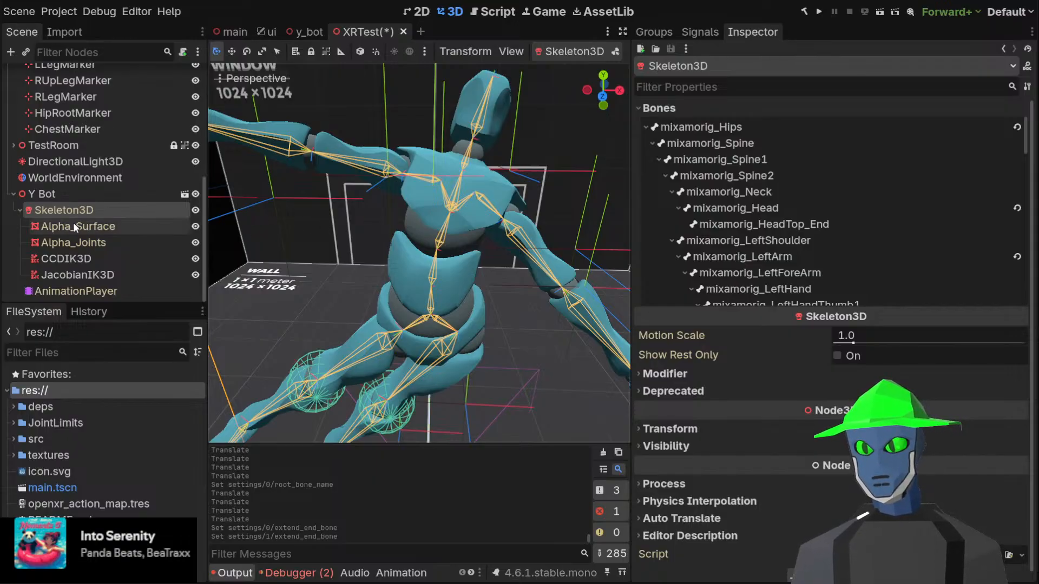
{"action": "scroll", "coordinate": [86, 124], "scroll_direction": "up", "scroll_amount": 3}
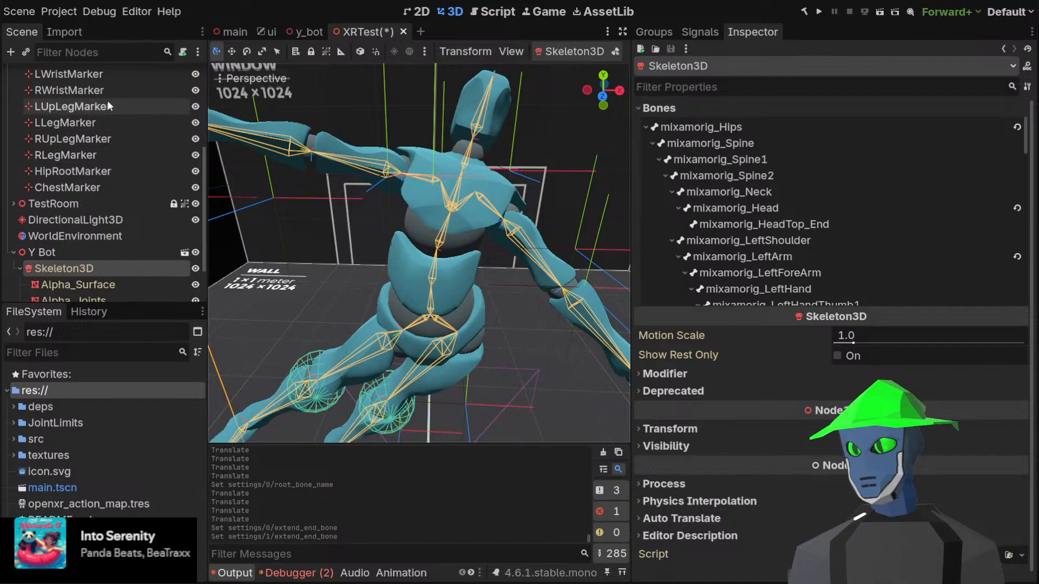
{"action": "scroll", "coordinate": [109, 100], "scroll_direction": "up", "scroll_amount": 3}
{"action": "scroll", "coordinate": [110, 93], "scroll_direction": "up", "scroll_amount": 3}
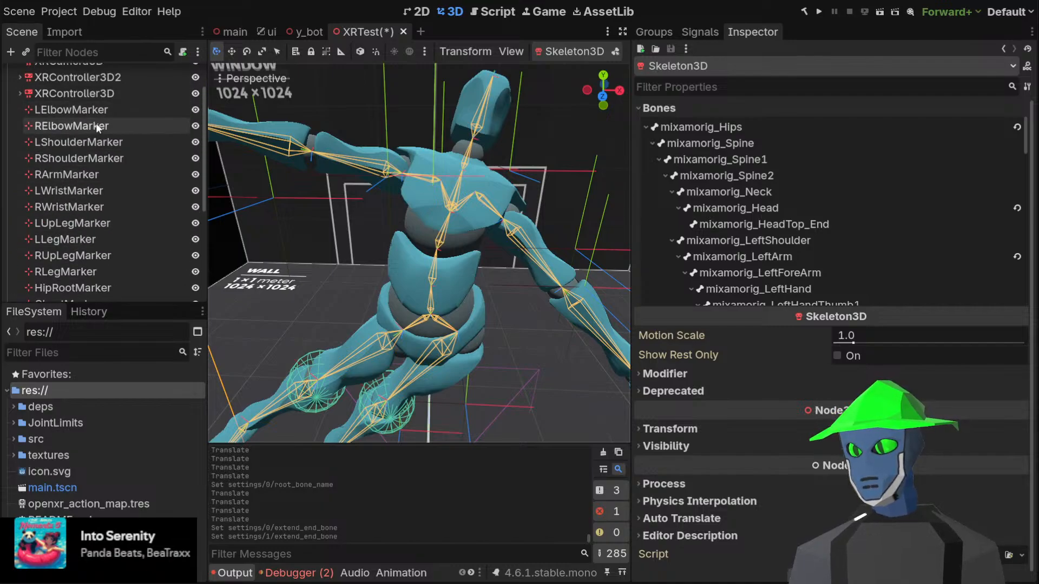
{"action": "left_click", "coordinate": [86, 142]}
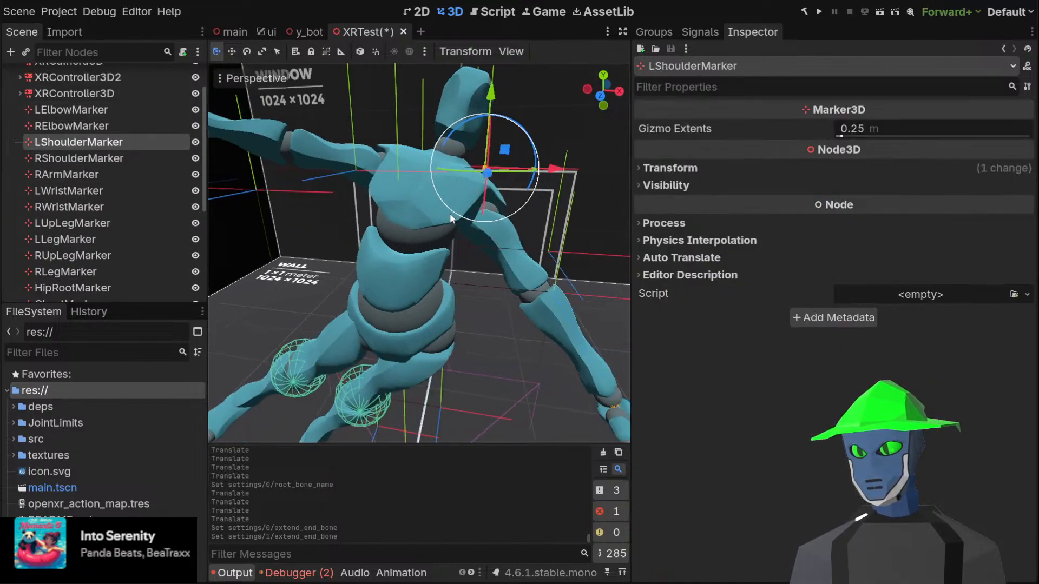
{"action": "middle_click_drag", "start_coordinate": [450, 214], "coordinate": [362, 228]}
{"action": "mouse_move", "coordinate": [278, 231]}
{"action": "left_mouse_down"}
{"action": "mouse_move", "coordinate": [212, 248]}
{"action": "mouse_move", "coordinate": [487, 178]}
{"action": "mouse_move", "coordinate": [241, 242]}
{"action": "mouse_move", "coordinate": [406, 184]}
{"action": "mouse_move", "coordinate": [302, 229]}
{"action": "left_mouse_up"}
{"action": "middle_click_drag", "start_coordinate": [303, 229], "coordinate": [375, 219]}
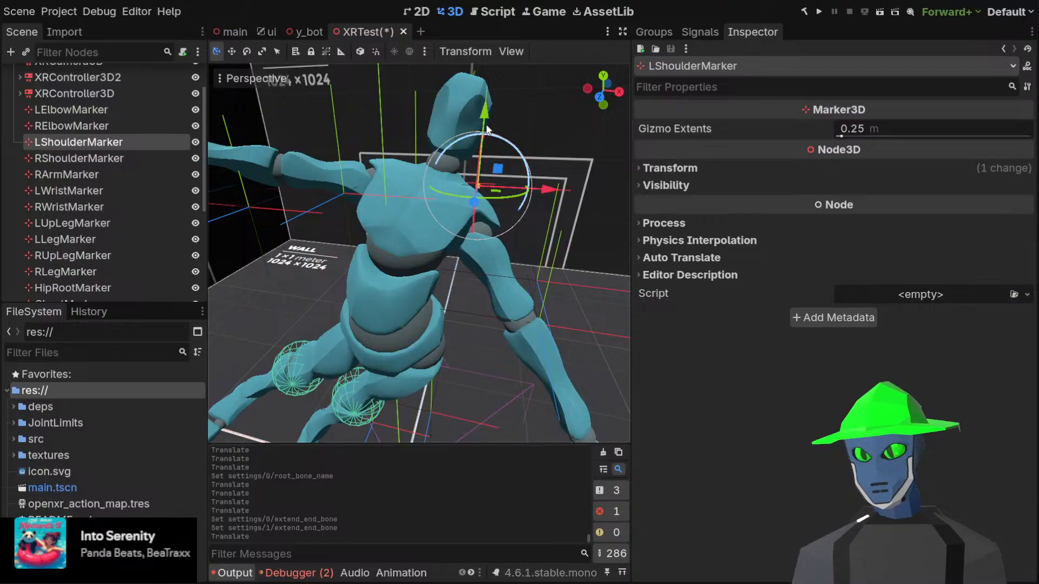
Adjust LShoulderMarker's height and depth in perspective, and lower it slightly toward the left shoulder in the front view
{"action": "mouse_move", "coordinate": [495, 163]}
{"action": "left_mouse_down"}
{"action": "mouse_move", "coordinate": [482, 206]}
{"action": "mouse_move", "coordinate": [469, 76]}
{"action": "left_mouse_up"}
{"action": "middle_click_drag", "start_coordinate": [520, 141], "coordinate": [495, 156]}
{"action": "mouse_move", "coordinate": [448, 189]}
{"action": "left_mouse_down"}
{"action": "mouse_move", "coordinate": [369, 231]}
{"action": "mouse_move", "coordinate": [405, 229]}
{"action": "mouse_move", "coordinate": [349, 242]}
{"action": "mouse_move", "coordinate": [370, 254]}
{"action": "mouse_move", "coordinate": [458, 221]}
{"action": "left_mouse_up"}
{"action": "left_click", "coordinate": [598, 97]}
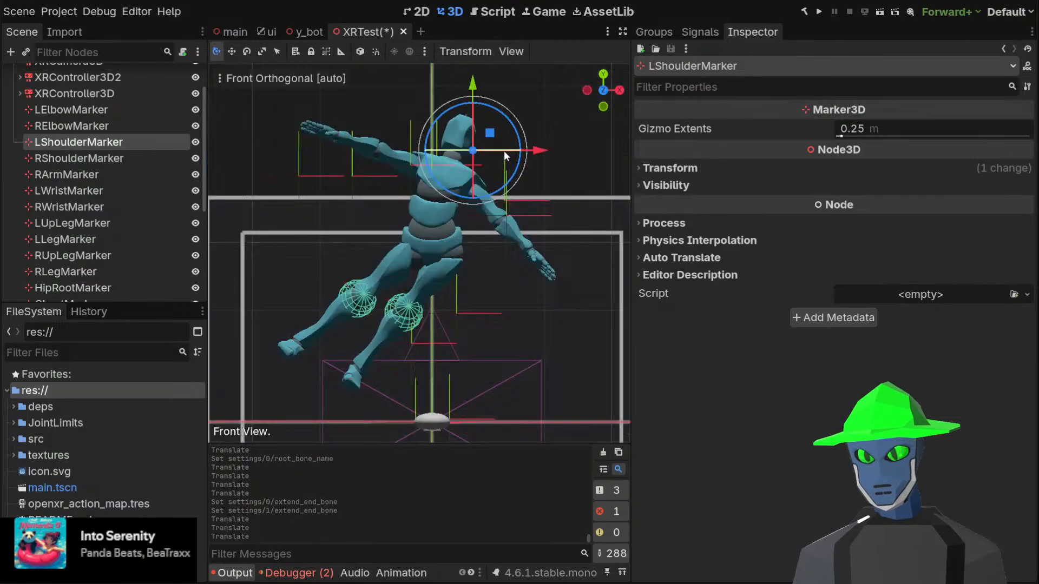
{"action": "mouse_move", "coordinate": [472, 150]}
{"action": "left_mouse_down"}
{"action": "mouse_move", "coordinate": [450, 148]}
{"action": "mouse_move", "coordinate": [515, 150]}
{"action": "mouse_move", "coordinate": [487, 158]}
{"action": "left_mouse_up"}
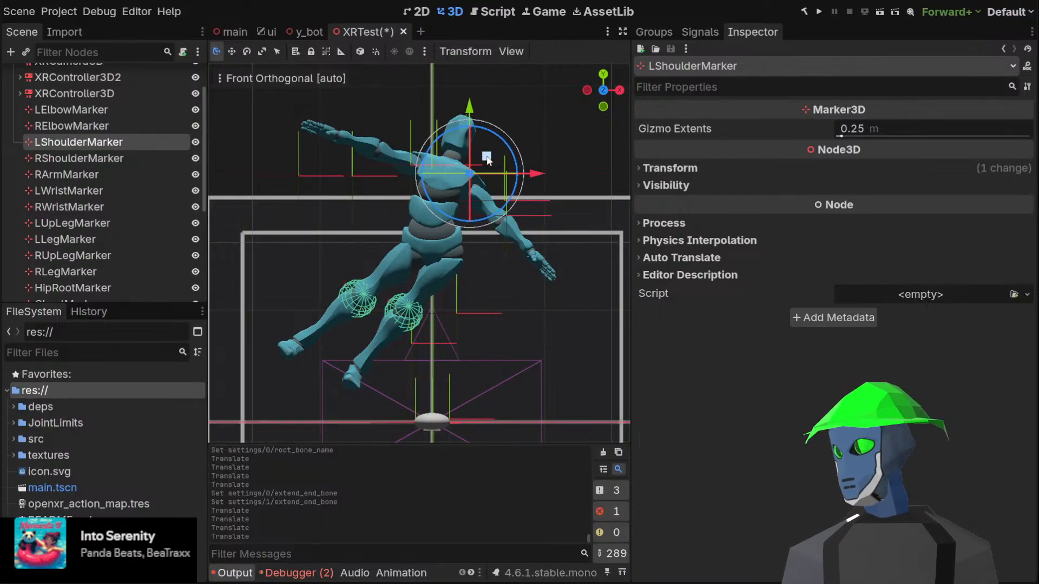